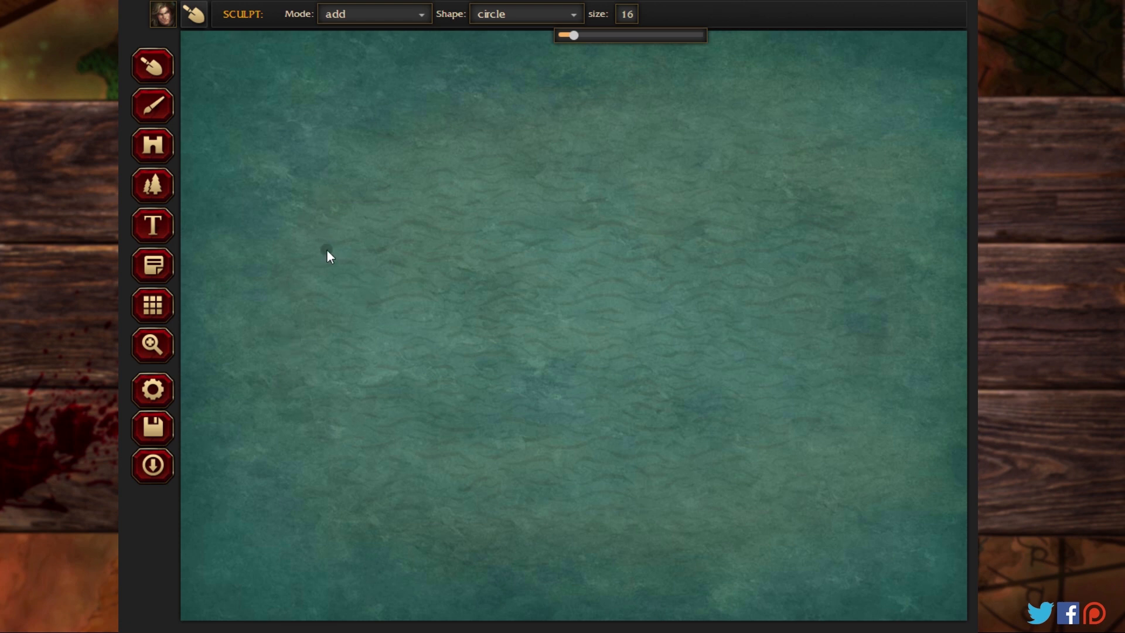
Step: Set the sculpt size to 28 and sculpt a filled landmass just southeast of the small island in the map's northwest corner
drag(587, 35, 588, 36)
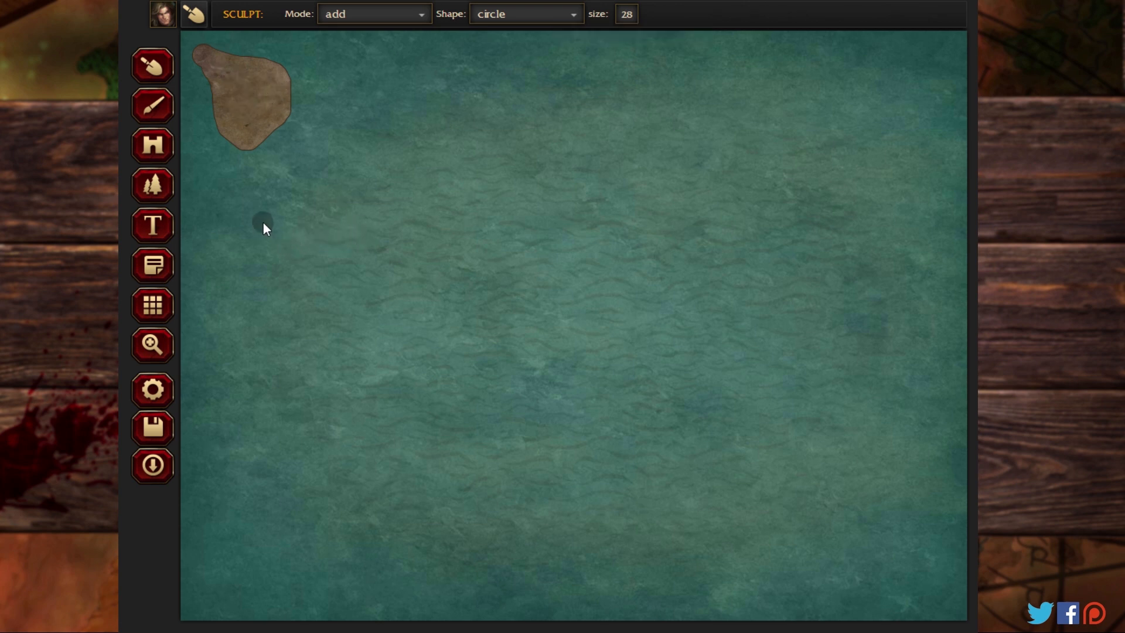
mouse_move(300, 270)
mouse_down()
mouse_move(348, 286)
mouse_move(388, 252)
mouse_up()
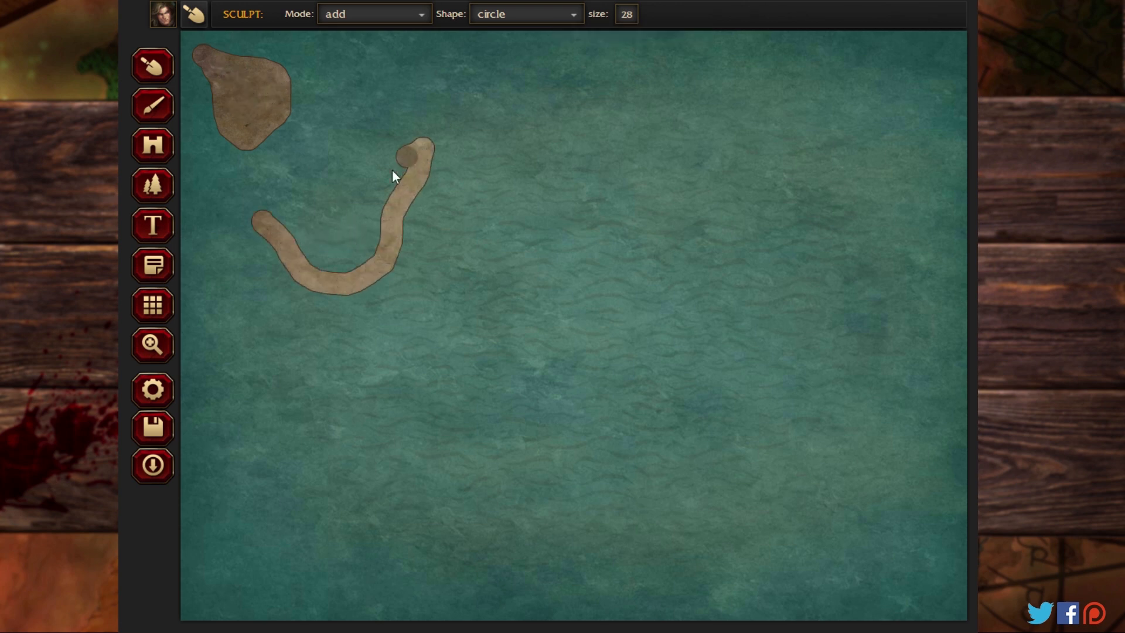
drag(261, 233, 396, 189)
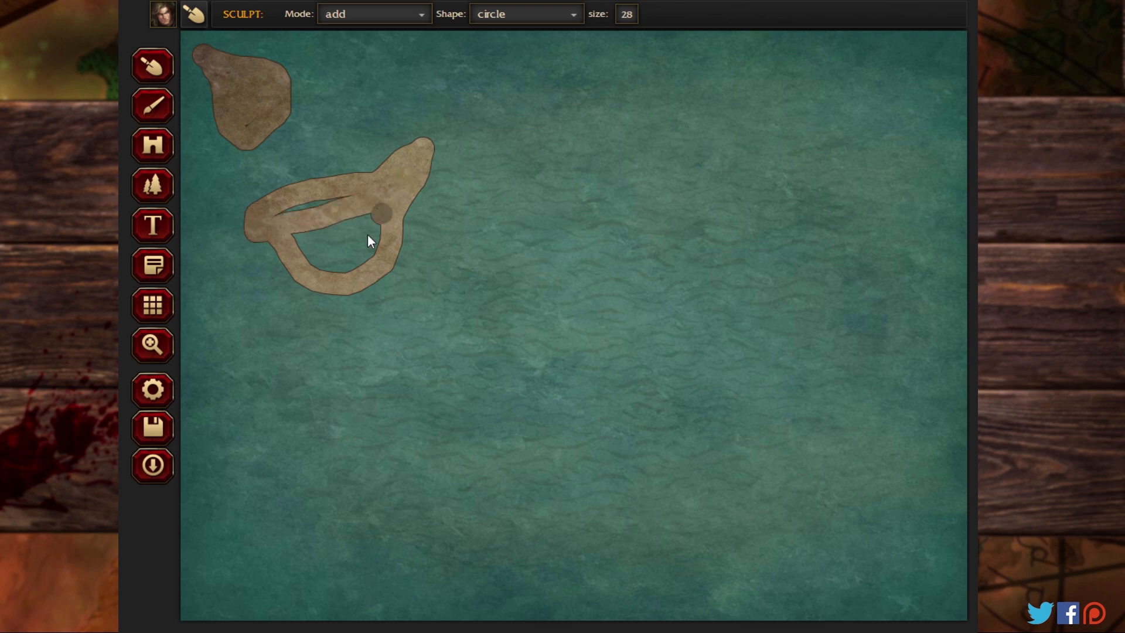
drag(341, 252, 357, 218)
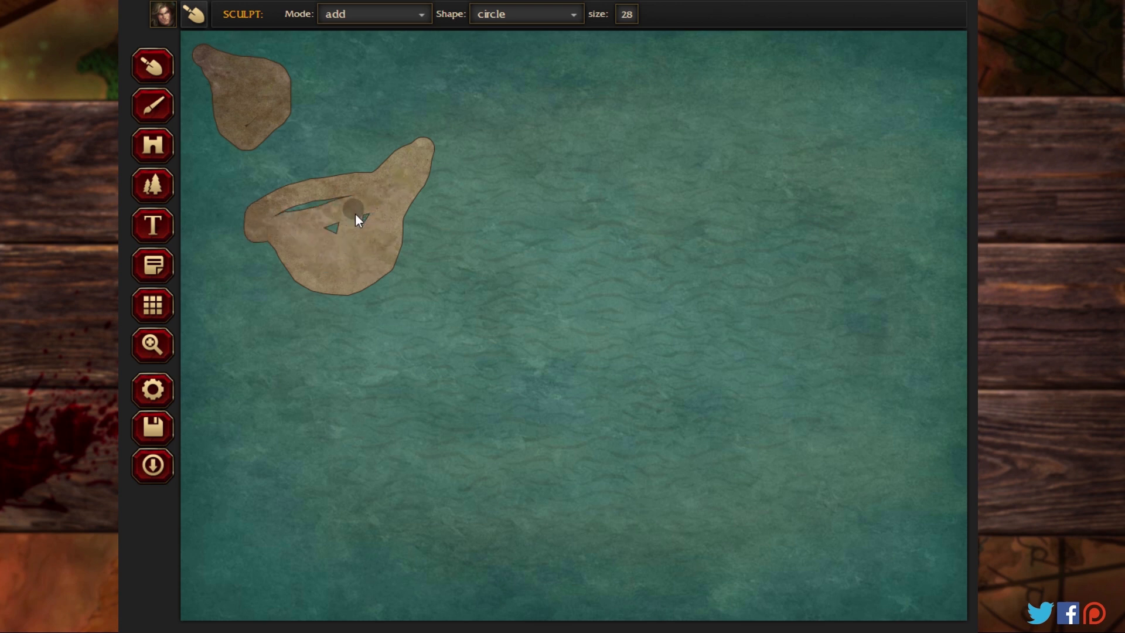
click(286, 209)
Step: Sculpt two large filled landmasses across the southern half of the map, one in the southwest and one south of centre
mouse_move(290, 354)
mouse_down()
mouse_move(449, 487)
mouse_move(316, 388)
mouse_move(441, 474)
mouse_move(400, 493)
mouse_move(374, 396)
mouse_move(375, 455)
mouse_up()
mouse_move(518, 433)
mouse_down()
mouse_move(595, 498)
mouse_move(624, 465)
mouse_move(658, 371)
mouse_up()
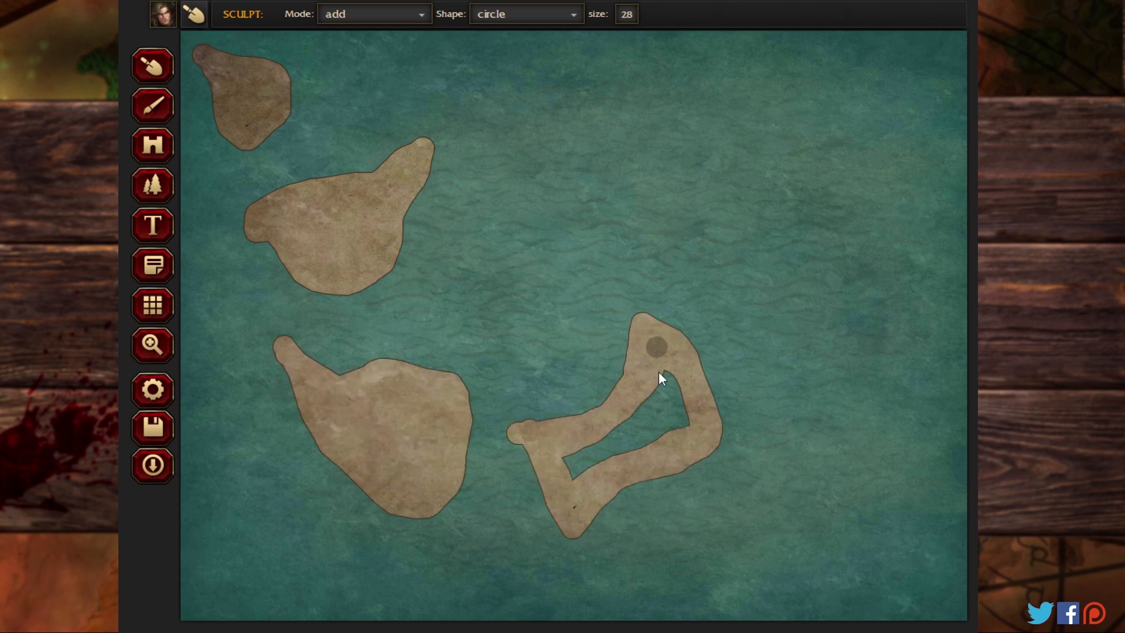
mouse_move(645, 442)
mouse_down()
mouse_move(570, 485)
mouse_move(575, 510)
mouse_move(566, 461)
mouse_move(671, 409)
mouse_up()
drag(606, 435, 660, 385)
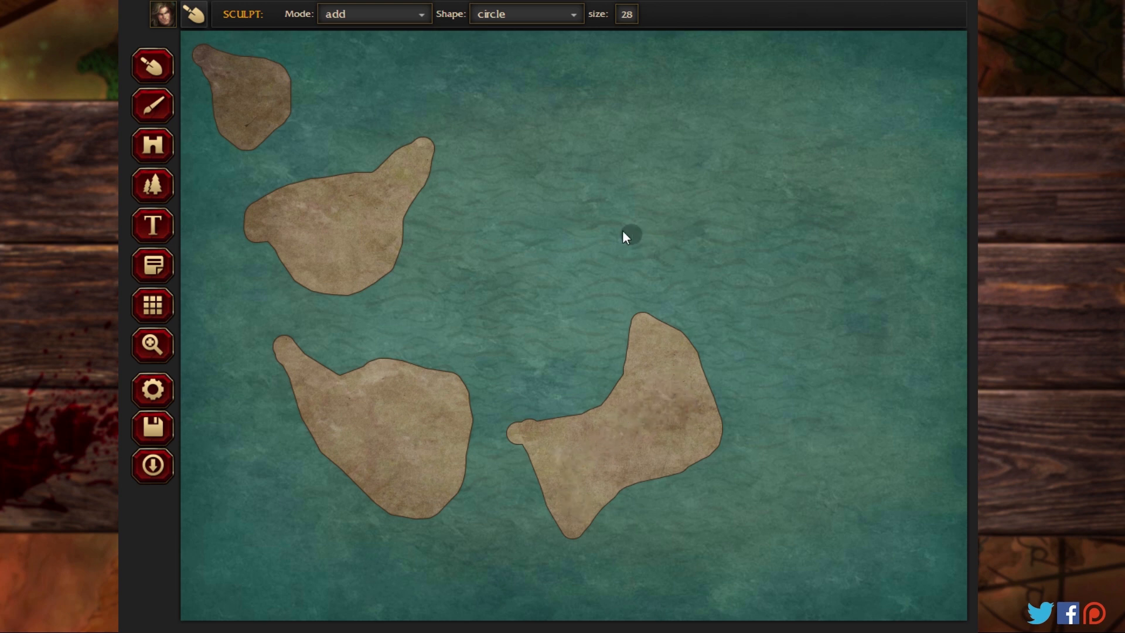
Step: Sculpt a three-pronged landmass in the north-central sea and fill its interior
drag(583, 209, 644, 157)
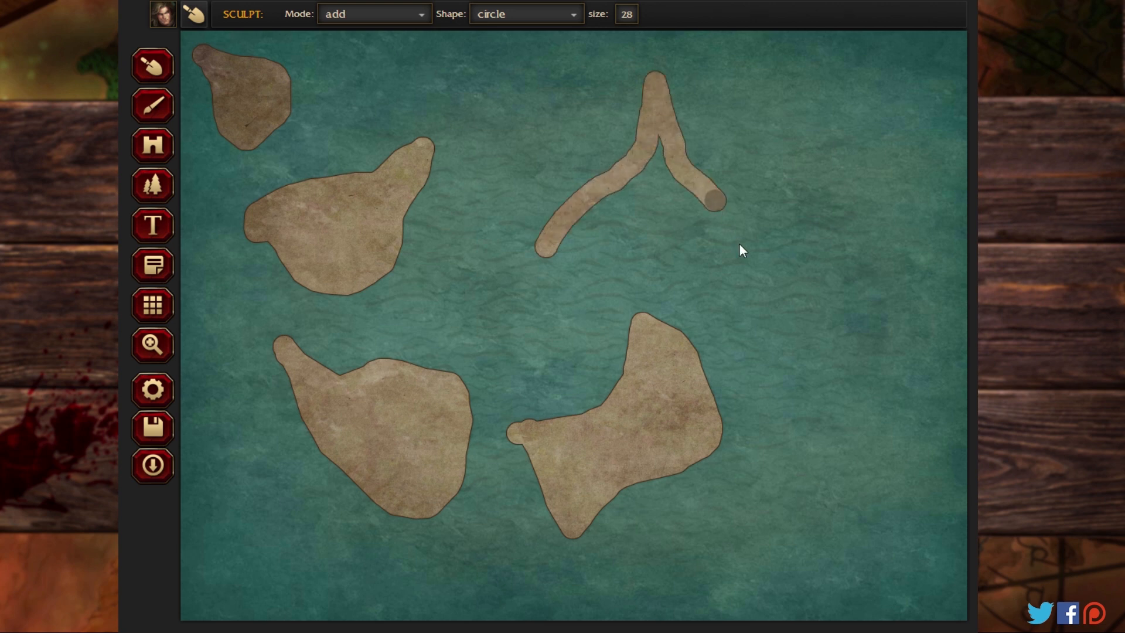
mouse_move(739, 244)
mouse_down()
mouse_move(677, 208)
mouse_move(589, 238)
mouse_up()
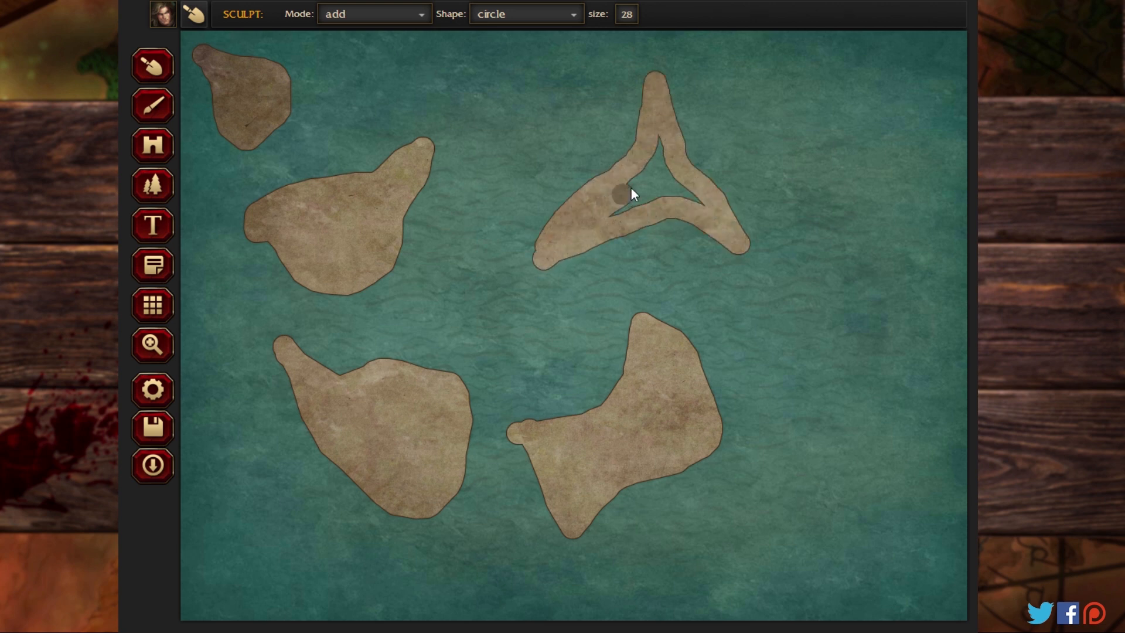
mouse_move(666, 141)
mouse_down()
mouse_move(680, 189)
mouse_move(702, 212)
mouse_up()
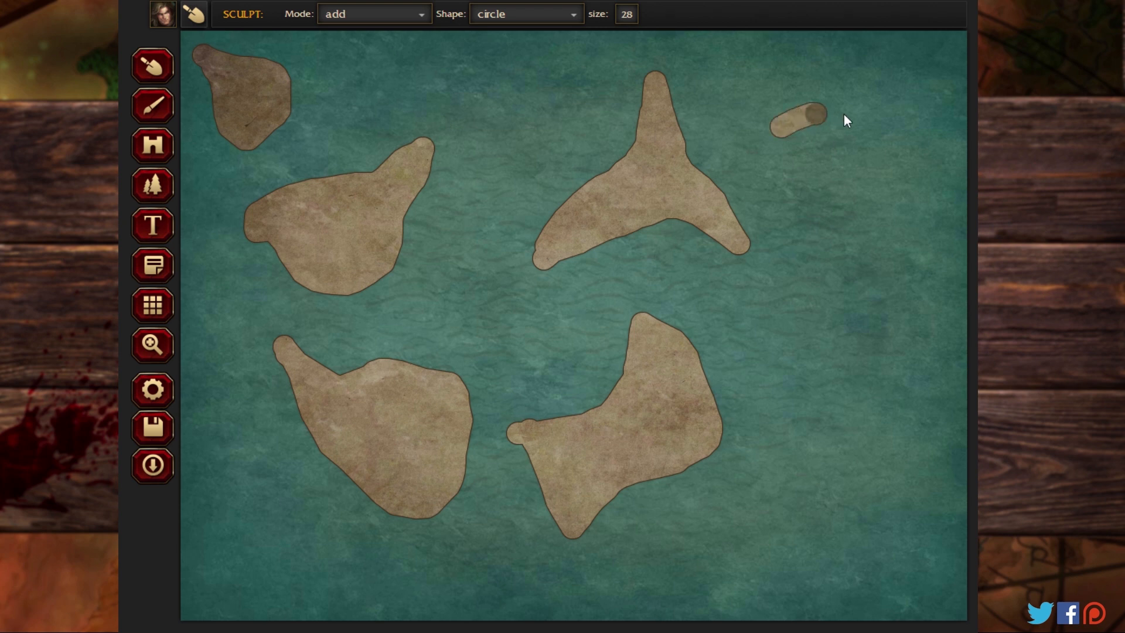
Step: Sculpt an elongated island in the northeast and a filled, bent landmass directly south of it along the eastern side
drag(846, 120, 897, 130)
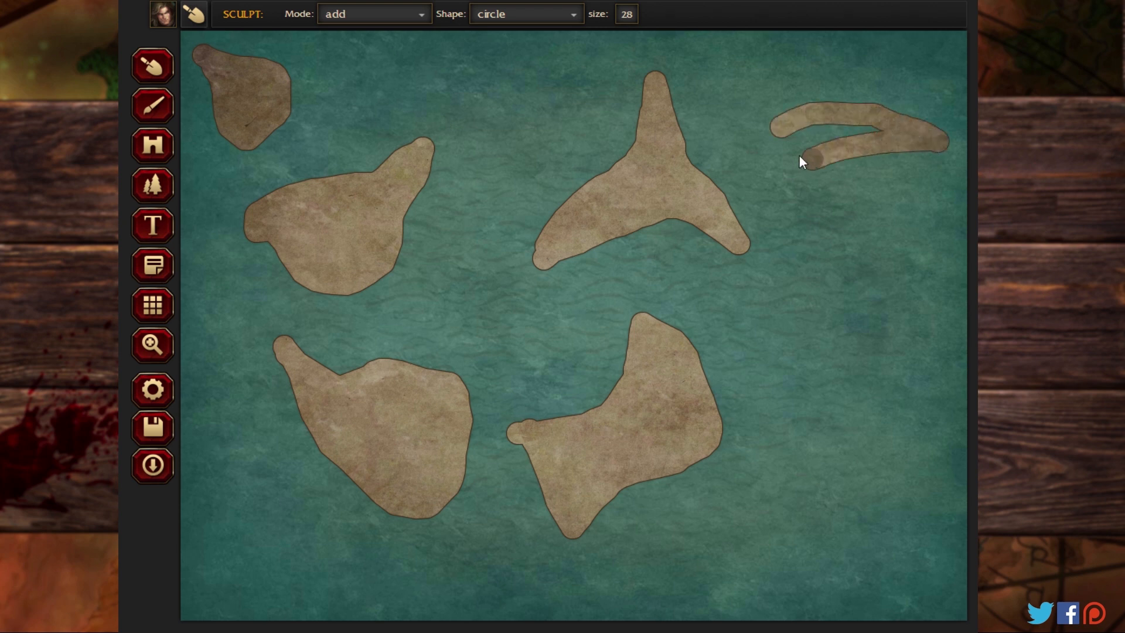
mouse_move(761, 136)
mouse_down()
mouse_move(882, 126)
mouse_move(799, 141)
mouse_move(826, 144)
mouse_up()
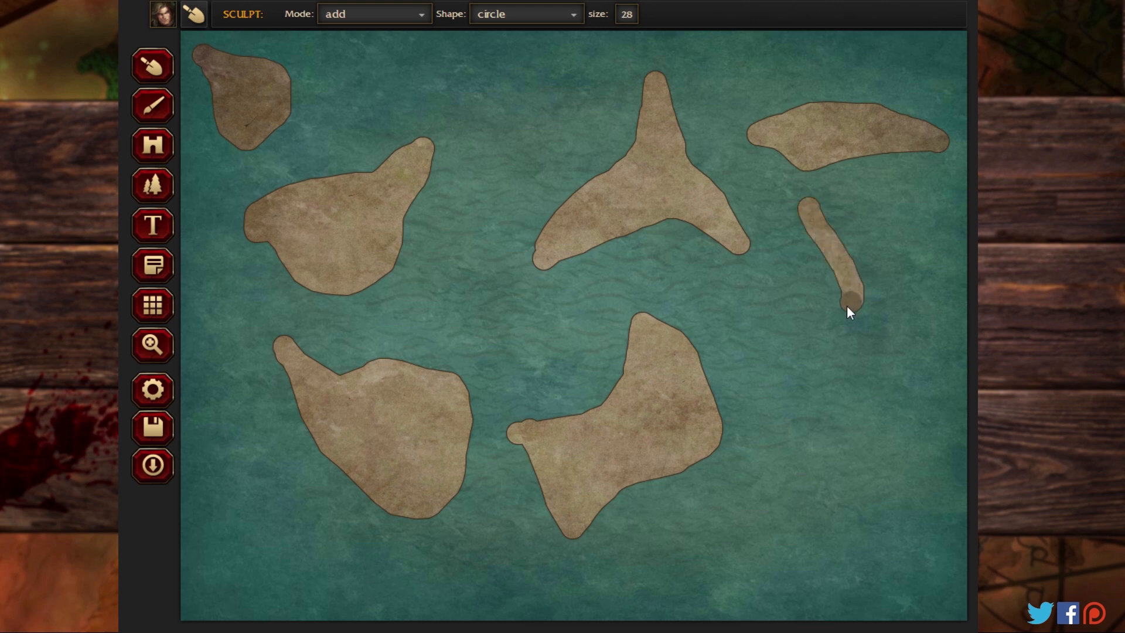
mouse_move(861, 414)
mouse_down()
mouse_move(869, 353)
mouse_move(901, 332)
mouse_up()
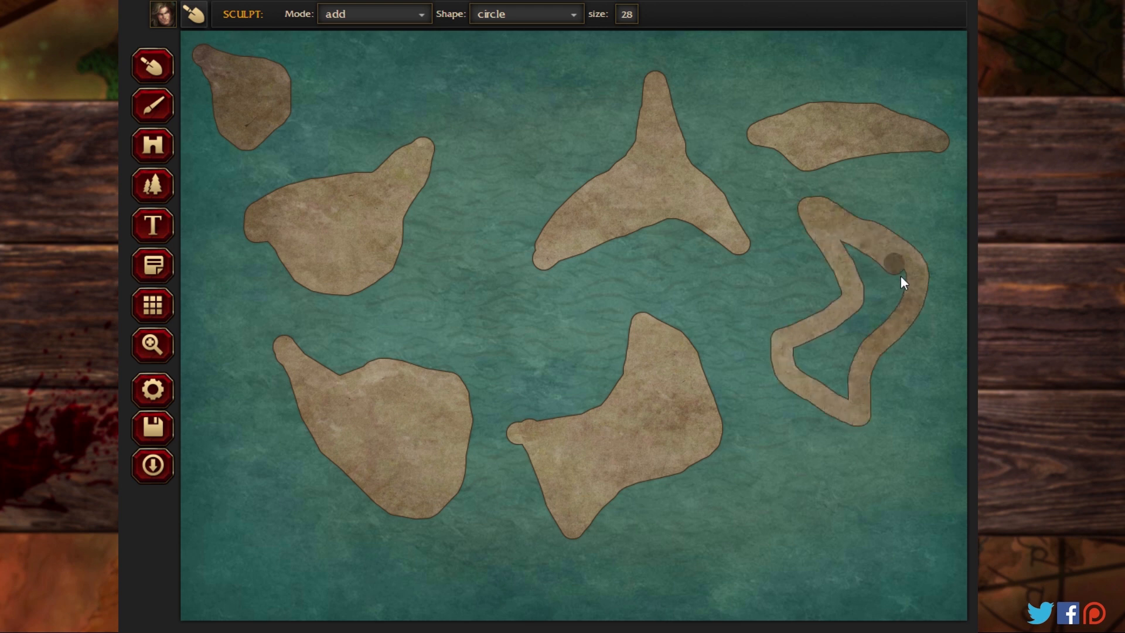
mouse_move(862, 363)
mouse_down()
mouse_move(858, 281)
mouse_move(843, 243)
mouse_move(878, 285)
mouse_up()
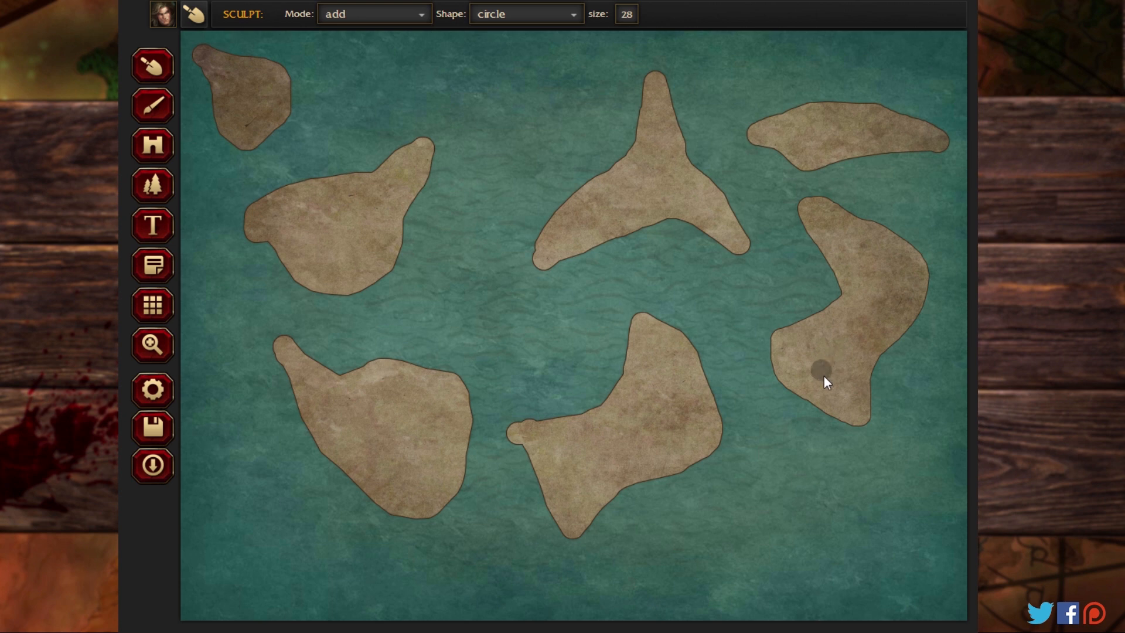
Step: Outline an irregular landmass in the map's southeast corner and fill its interior with land
mouse_move(857, 488)
mouse_down()
mouse_move(911, 534)
mouse_move(923, 556)
mouse_move(913, 583)
mouse_up()
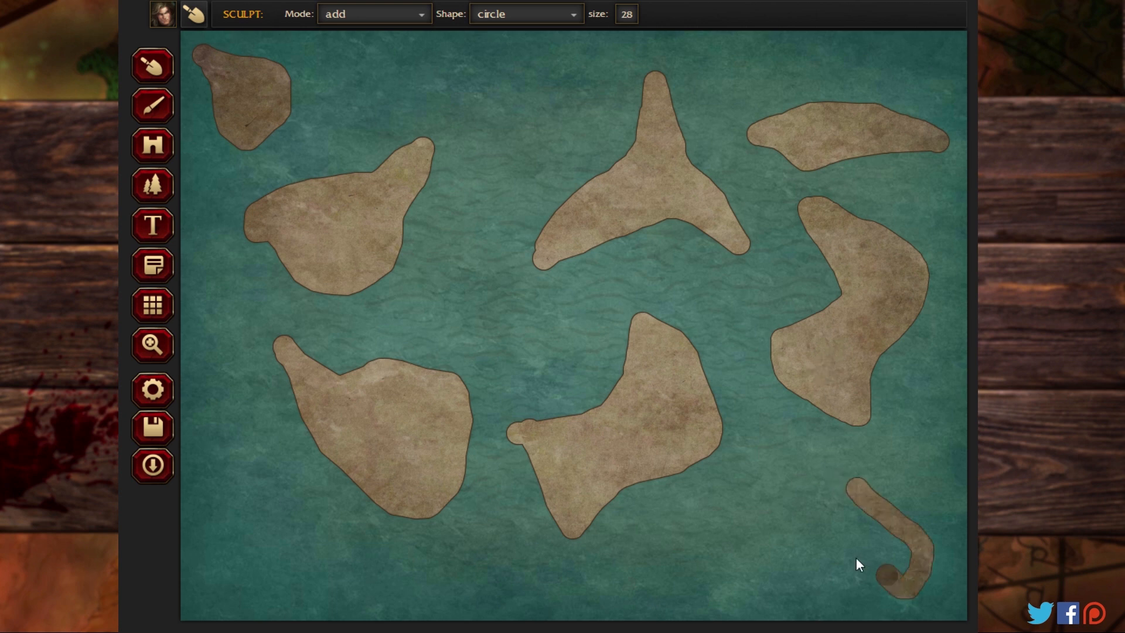
drag(857, 558, 766, 555)
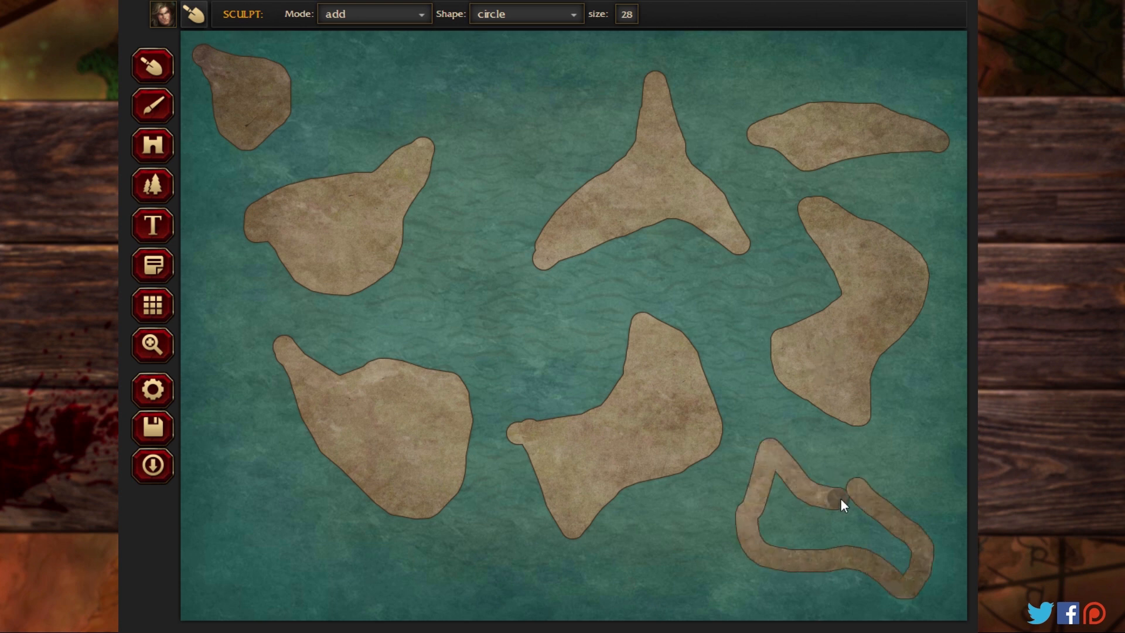
drag(839, 507, 773, 484)
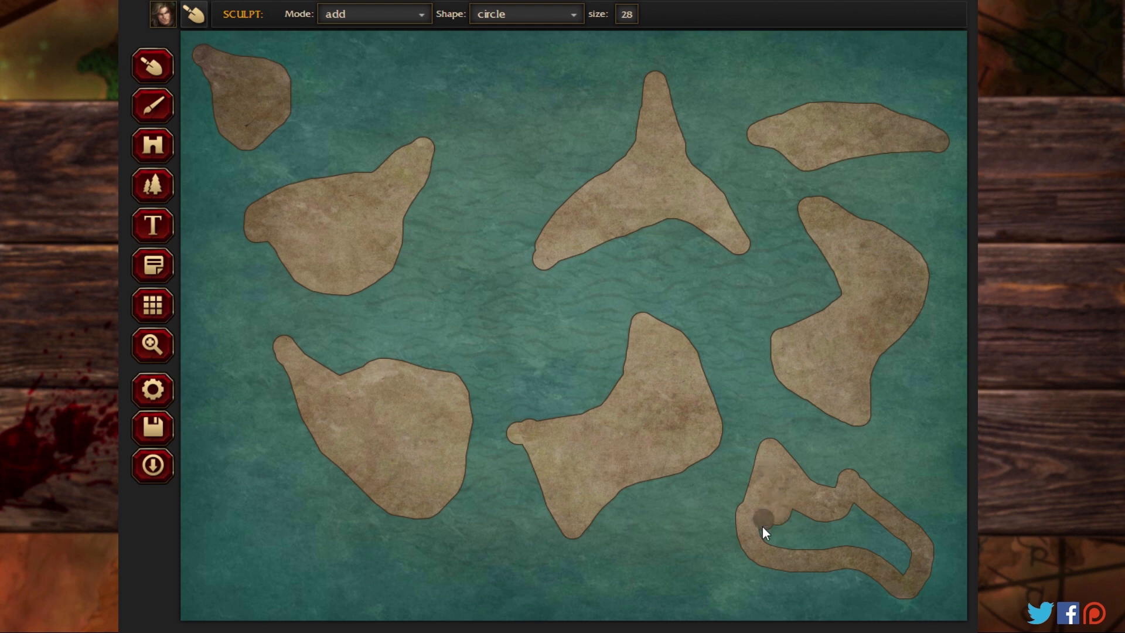
mouse_move(763, 528)
mouse_down()
mouse_move(796, 547)
mouse_move(849, 546)
mouse_move(916, 580)
mouse_up()
mouse_move(853, 511)
mouse_down()
mouse_move(912, 549)
mouse_move(818, 527)
mouse_up()
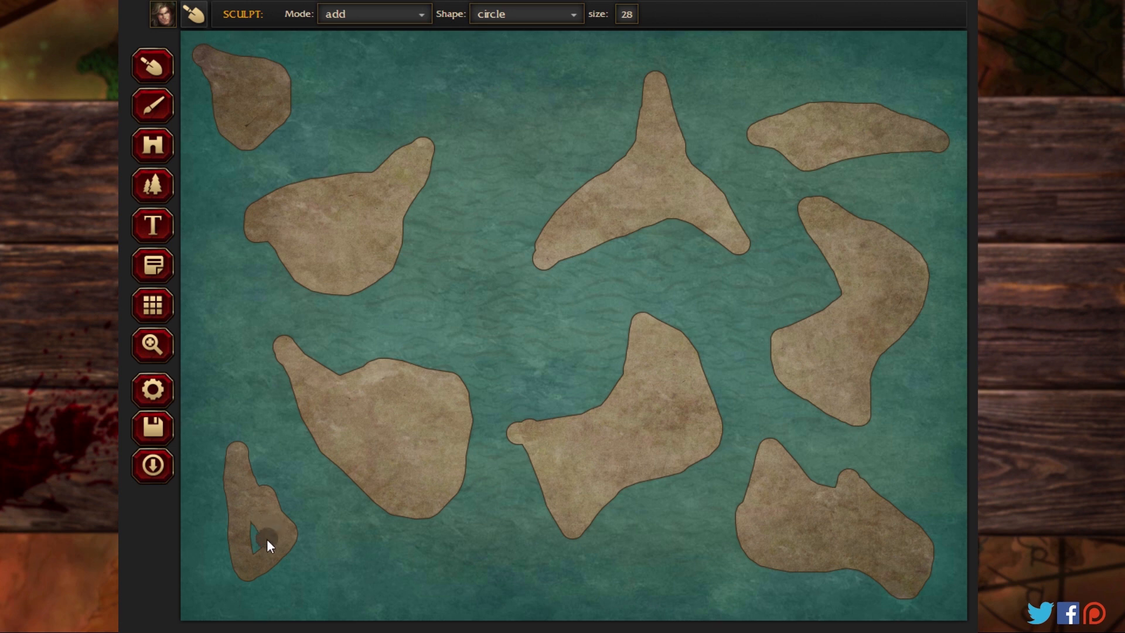
Step: Sculpt a narrow island in the southwest corner, a long one along the southern edge and another beside the northwest corner island
drag(259, 503, 241, 466)
mouse_move(291, 586)
mouse_down()
mouse_move(394, 594)
mouse_move(459, 573)
mouse_up()
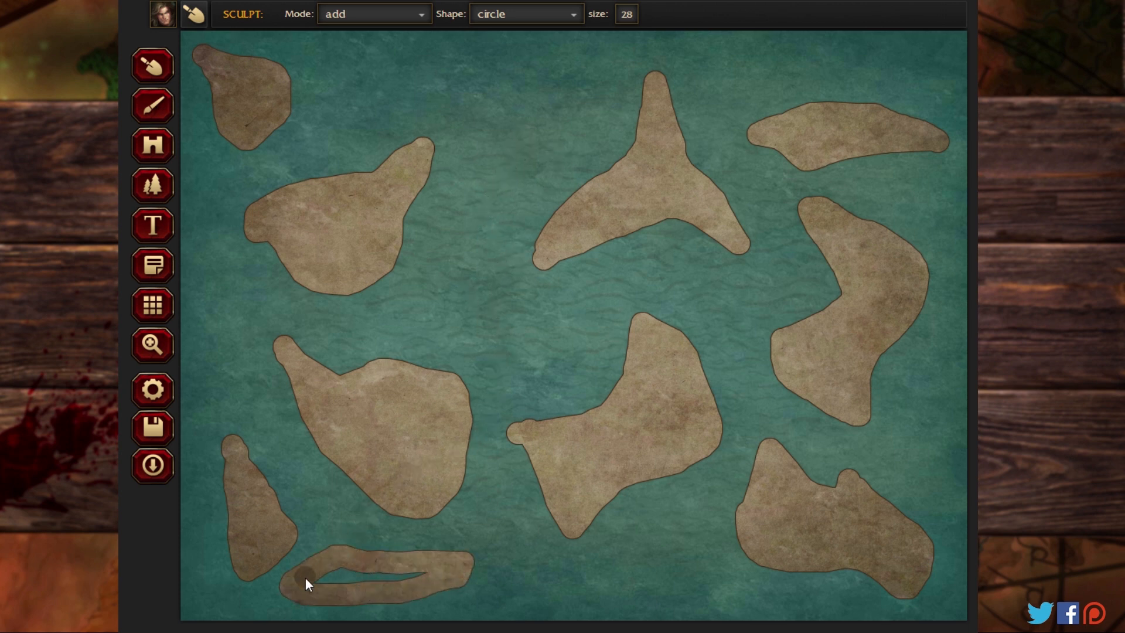
drag(306, 579, 419, 577)
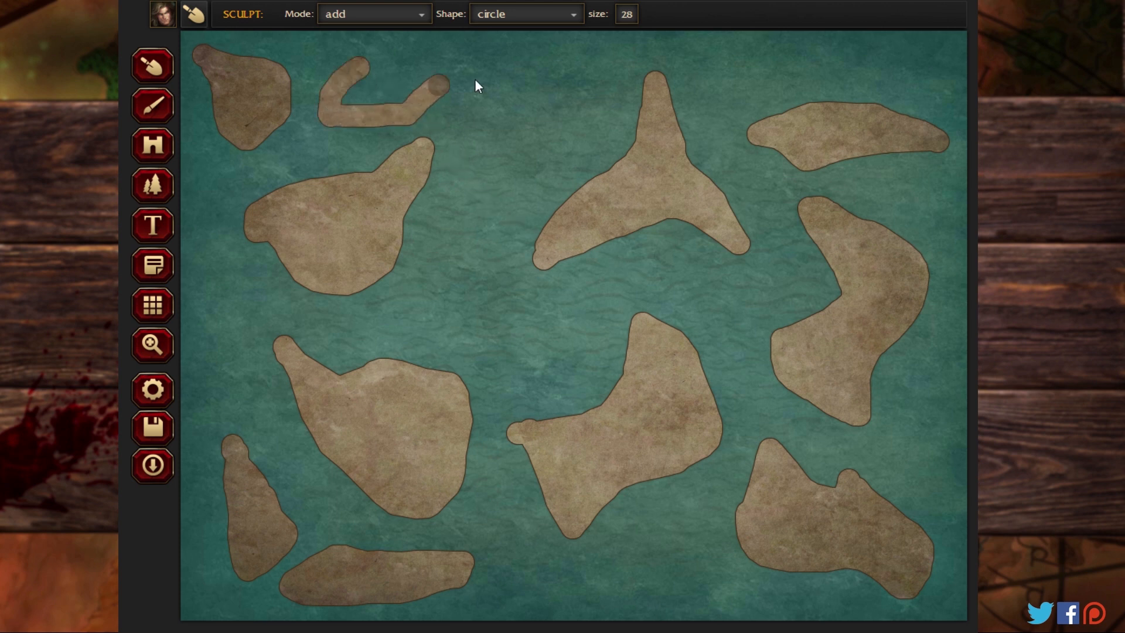
mouse_move(475, 81)
mouse_down()
mouse_move(394, 62)
mouse_move(362, 70)
mouse_move(340, 106)
mouse_move(452, 77)
mouse_move(391, 98)
mouse_up()
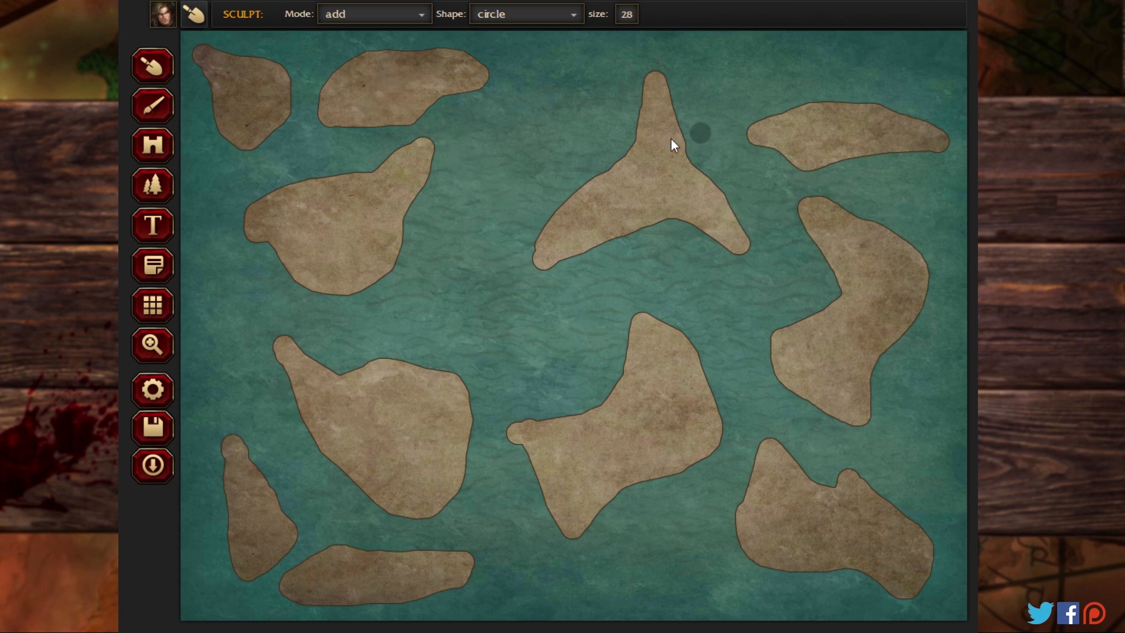
Step: At 300% zoom and sculpt size 10, roughen the northwest corner island's coastline and add small islets around it
click(155, 348)
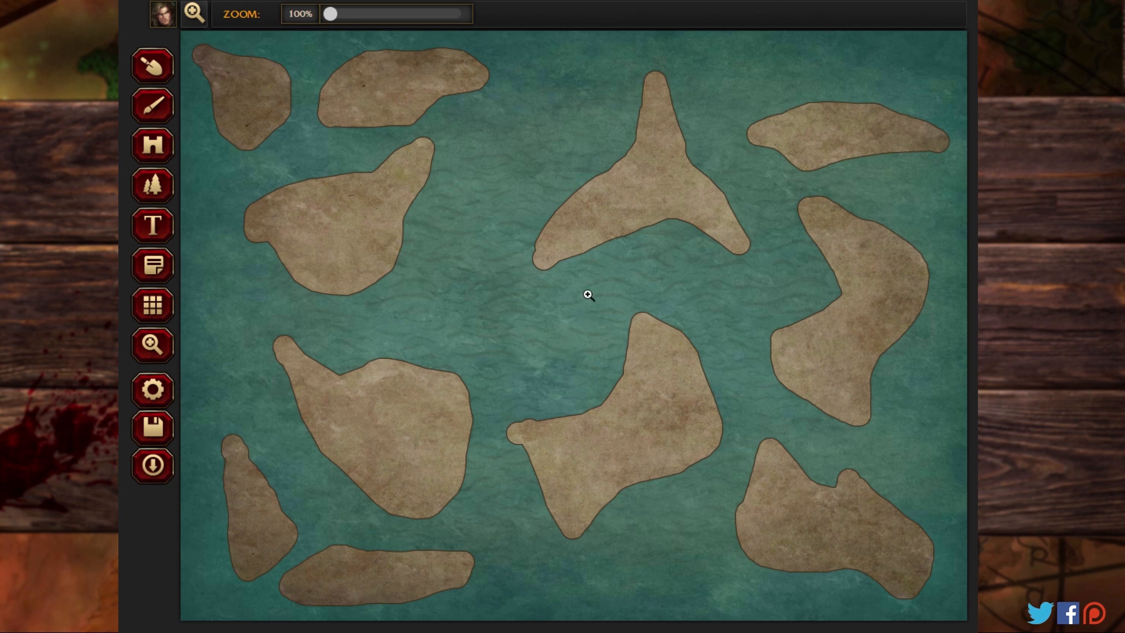
drag(333, 22, 400, 22)
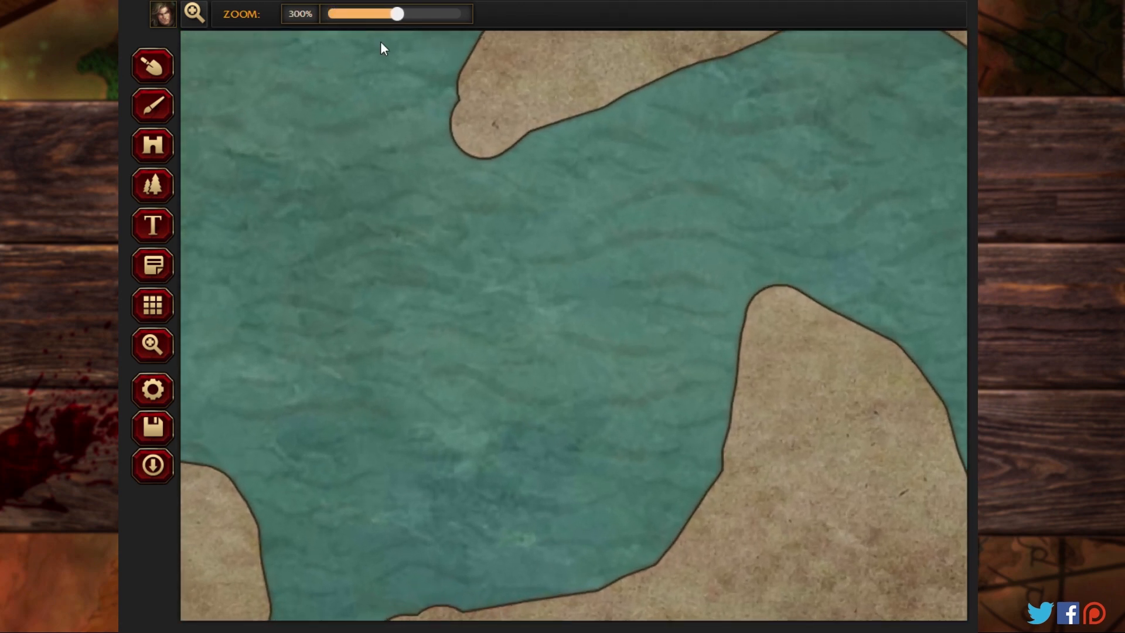
click(155, 348)
drag(341, 203, 548, 424)
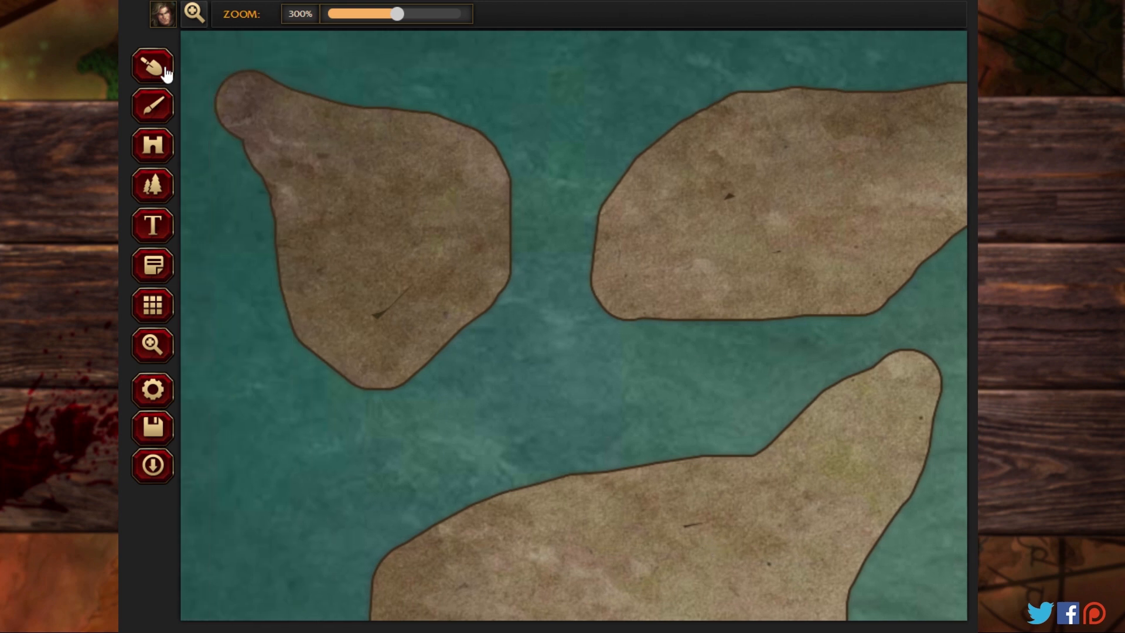
click(166, 74)
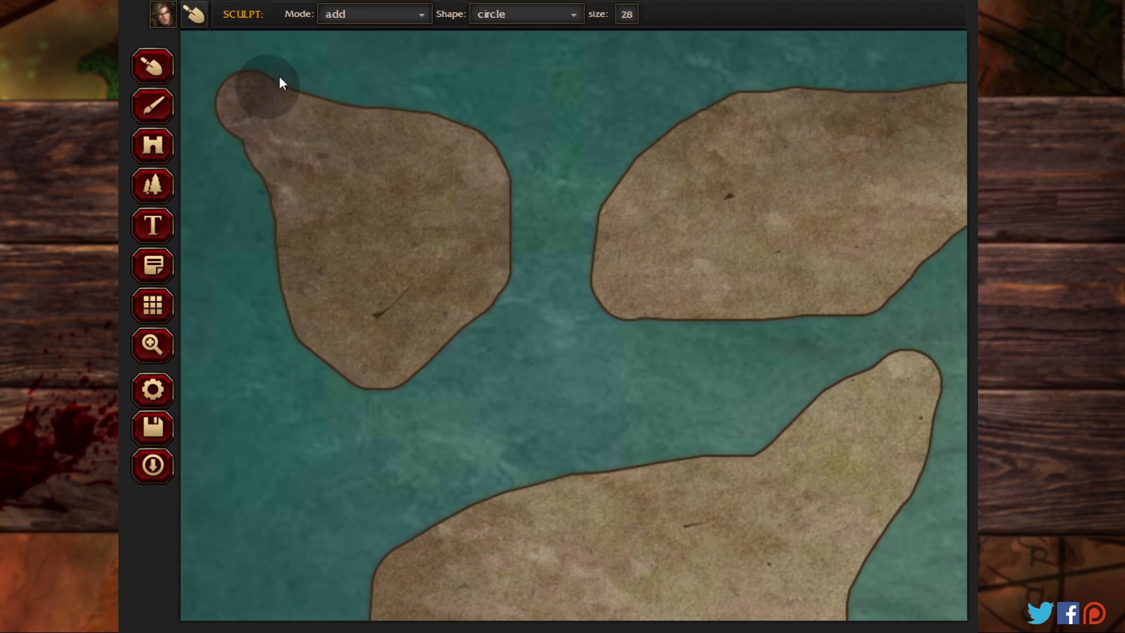
click(625, 22)
drag(588, 36, 566, 41)
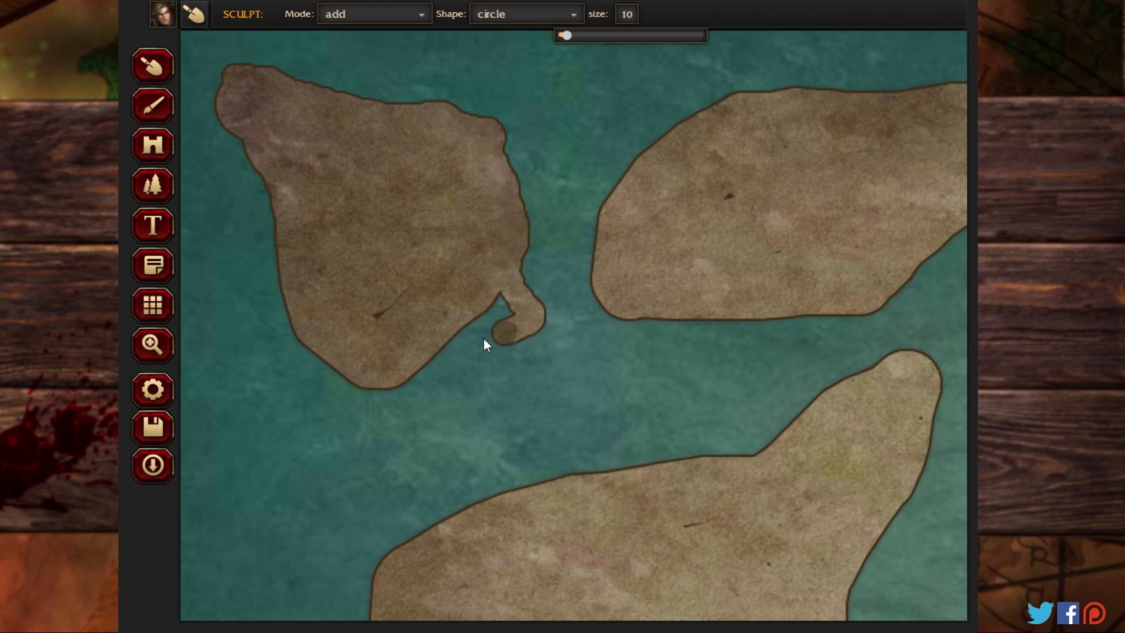
mouse_move(460, 342)
mouse_down()
mouse_move(512, 325)
mouse_move(496, 296)
mouse_up()
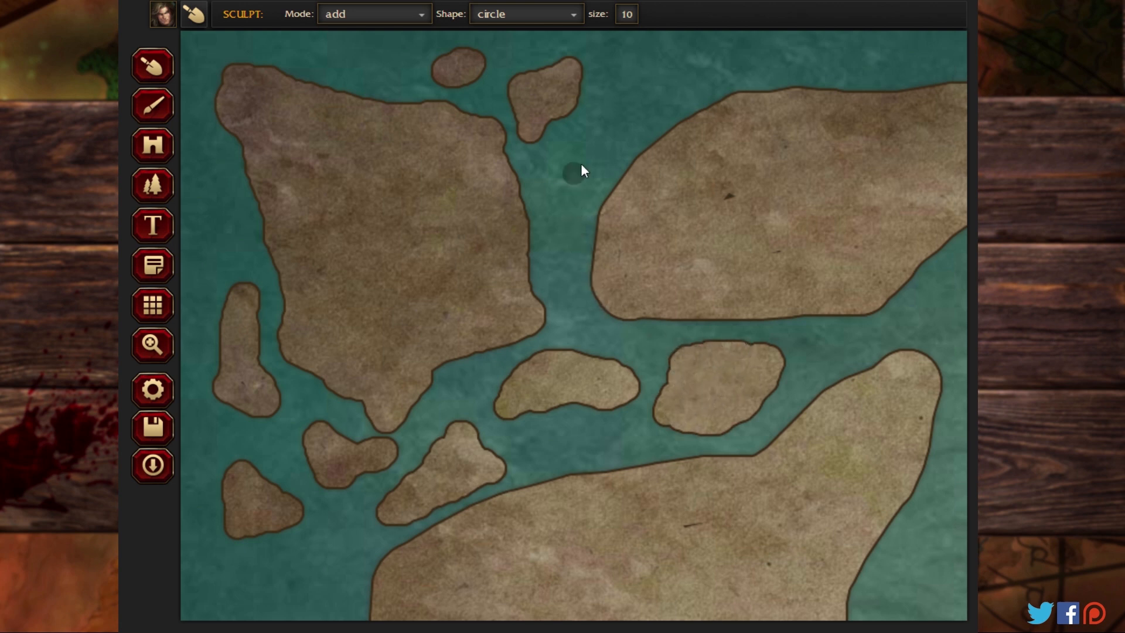
Step: Sculpt small islets east and southeast of the northern island, and roughen the eastern coasts of that island and the landmass below it
click(151, 346)
drag(379, 358, 378, 394)
drag(621, 217, 383, 343)
drag(589, 318, 358, 327)
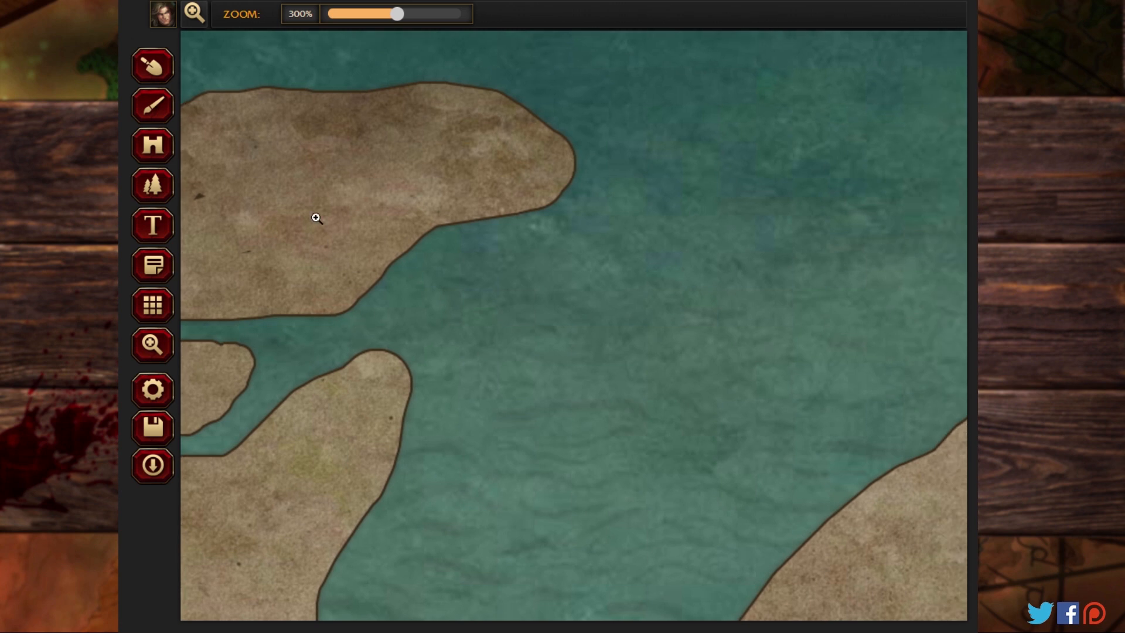
click(153, 106)
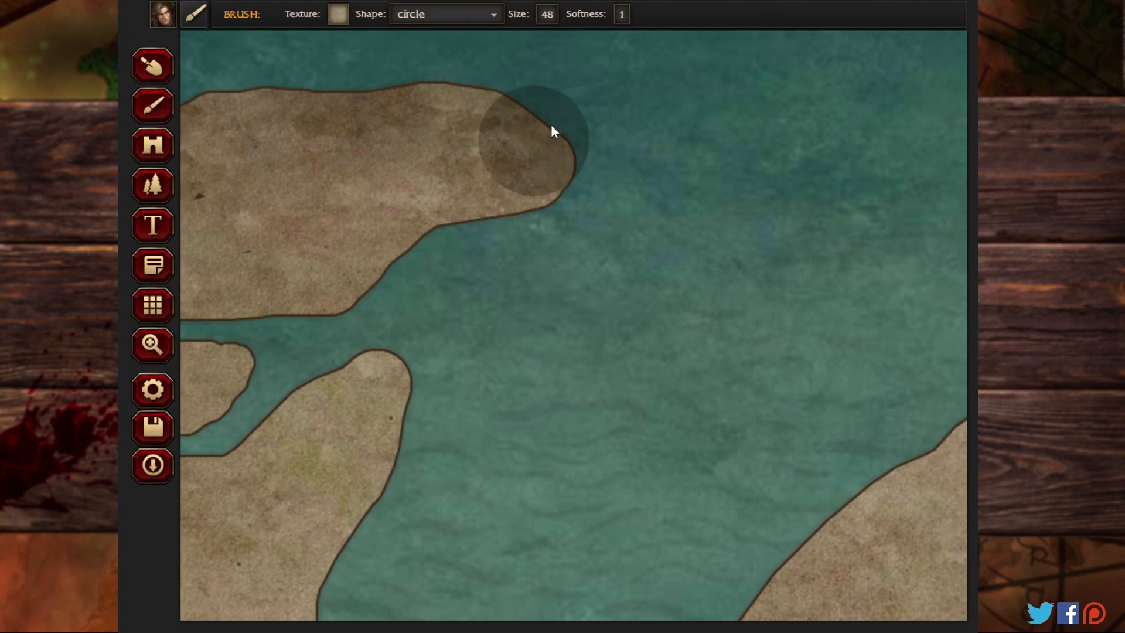
click(152, 72)
mouse_move(643, 115)
mouse_down()
mouse_move(709, 115)
mouse_move(755, 102)
mouse_move(757, 88)
mouse_move(790, 75)
mouse_move(675, 89)
mouse_up()
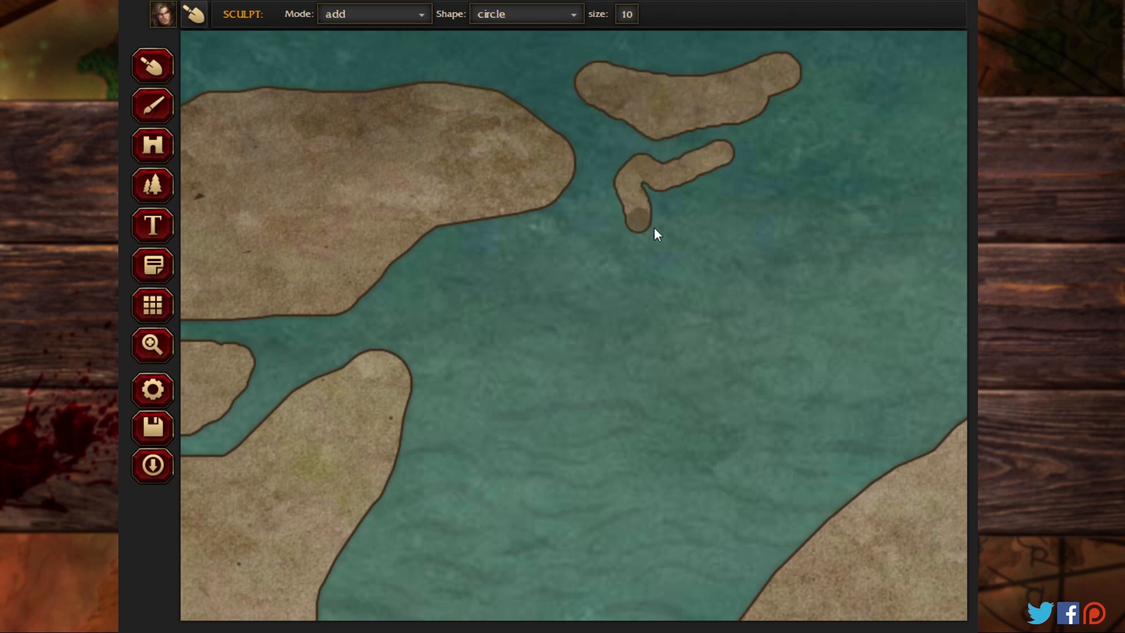
mouse_move(655, 232)
mouse_down()
mouse_move(726, 215)
mouse_move(748, 186)
mouse_up()
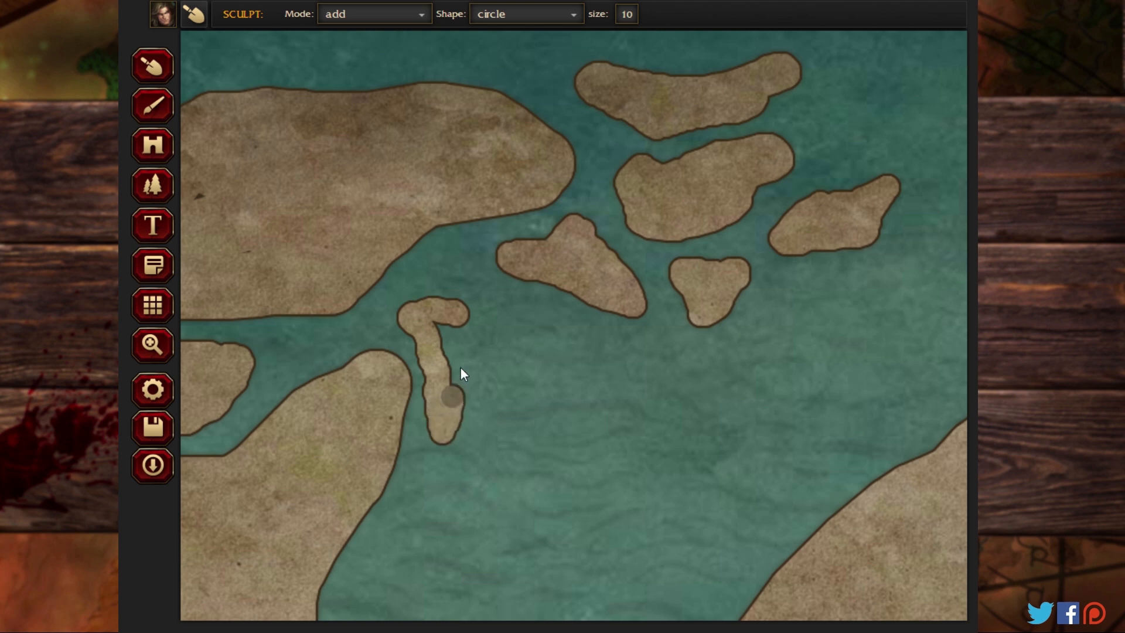
mouse_move(460, 368)
mouse_down()
mouse_move(442, 319)
mouse_move(452, 367)
mouse_up()
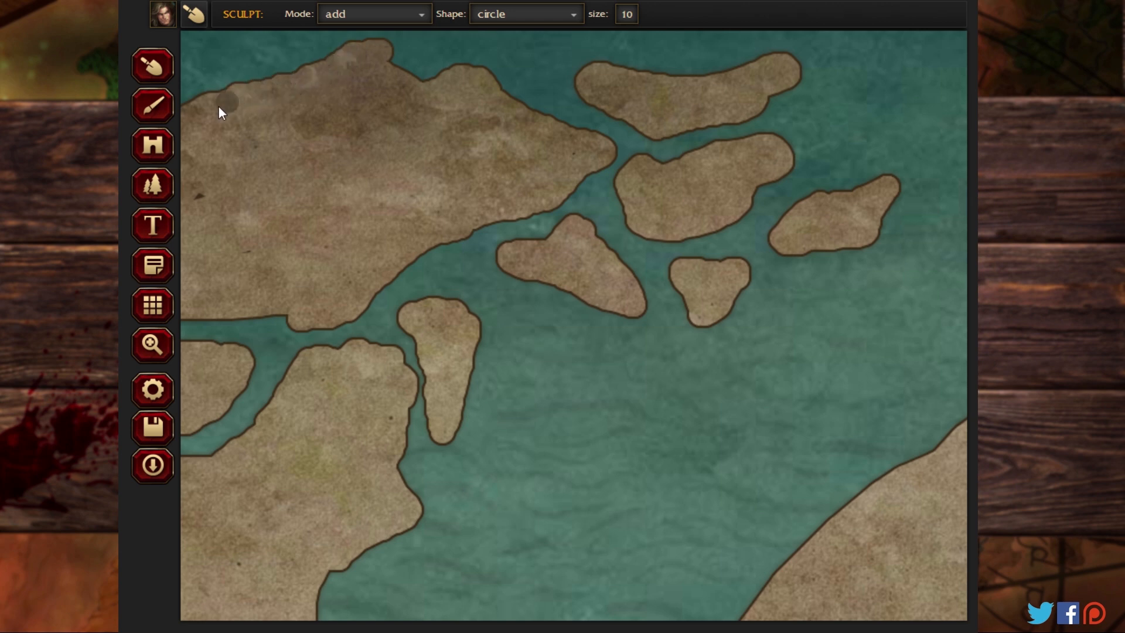
Step: Roughen the northern island's northwestern, western and southern coasts, and extend the northern shore of the landmass below it
click(153, 344)
drag(231, 302, 500, 322)
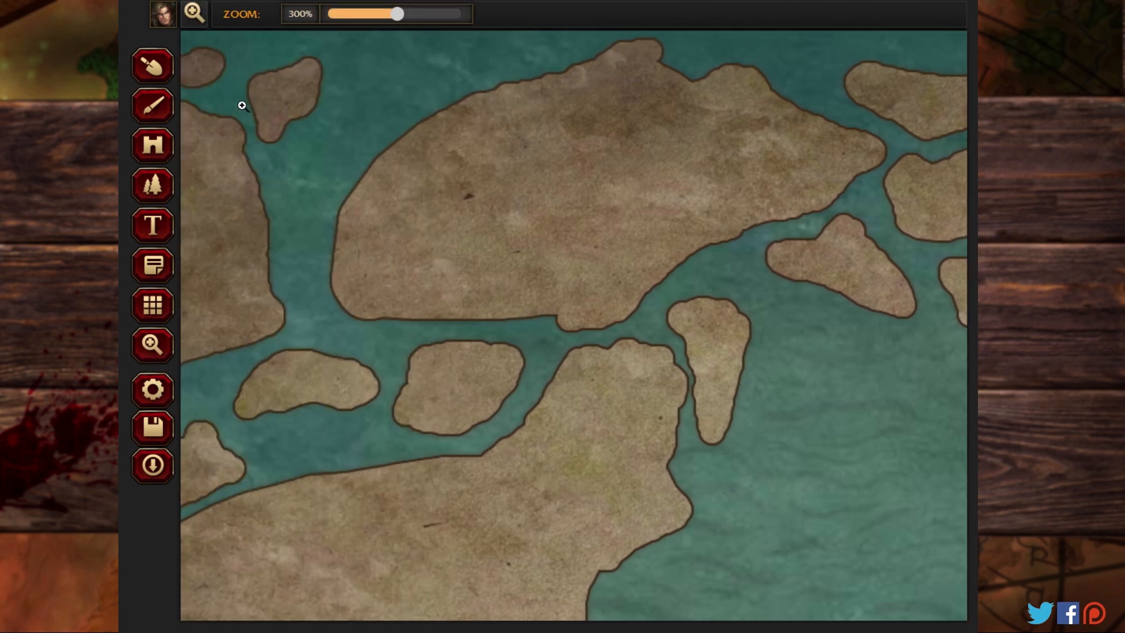
click(153, 66)
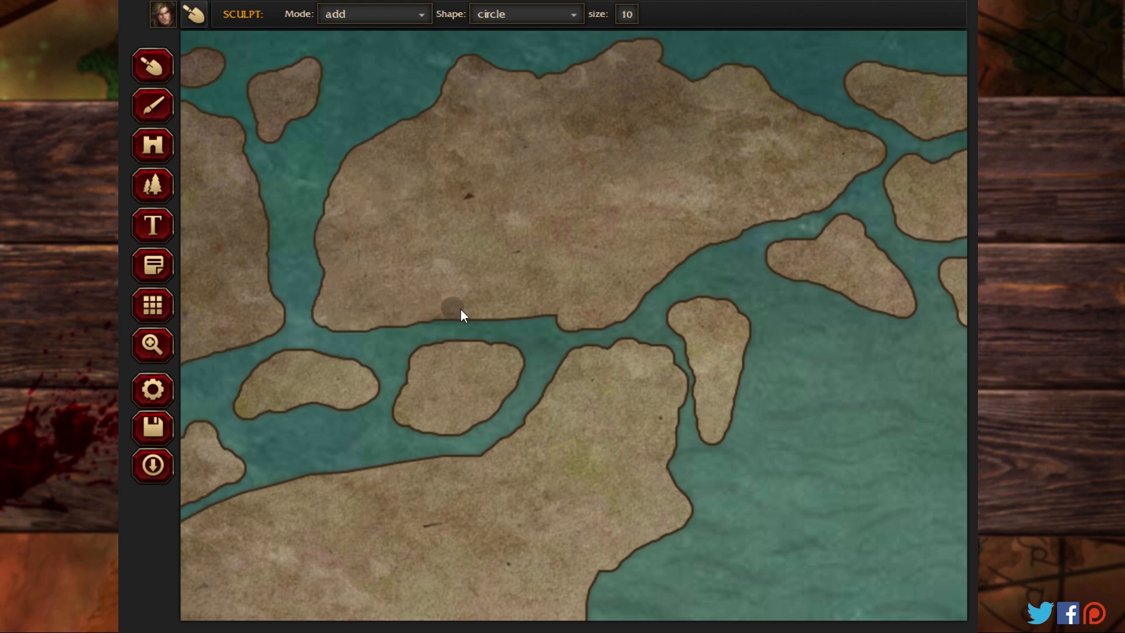
drag(481, 459, 375, 467)
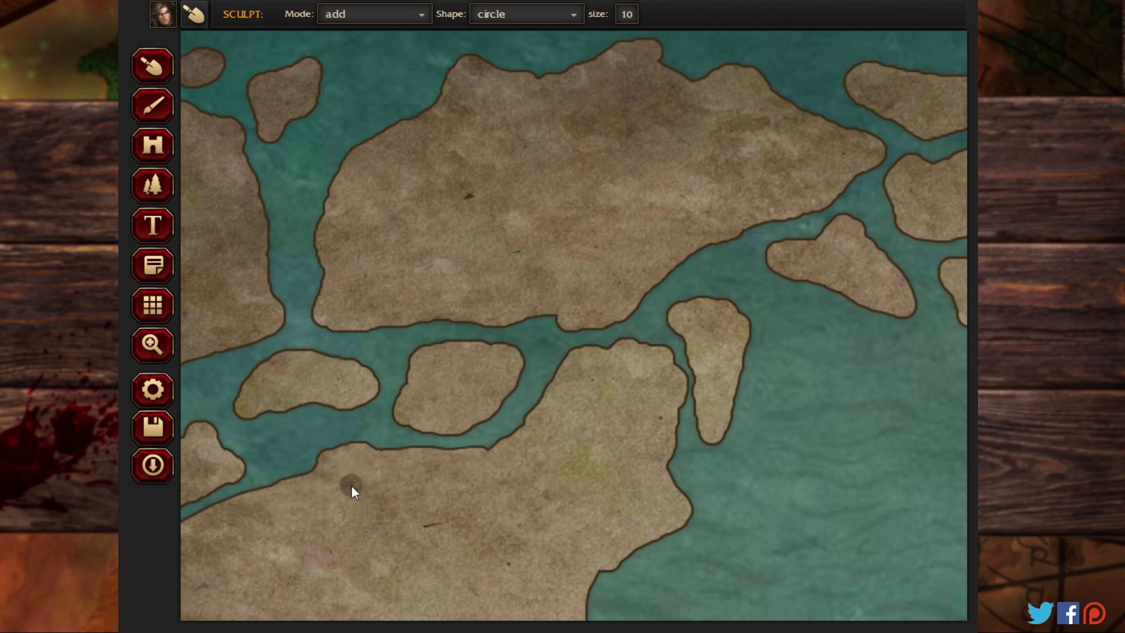
Step: Extend the southern landmass's western coast with a bulge and a southwestern headland, filling the enclosed gaps with land
click(152, 345)
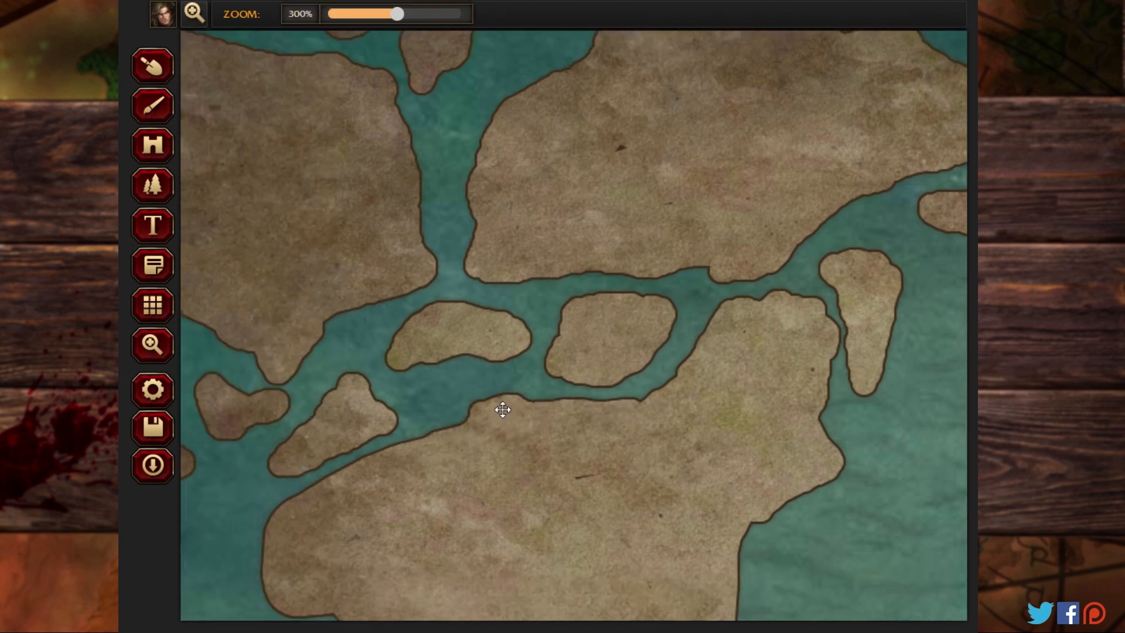
drag(503, 409, 643, 233)
click(152, 106)
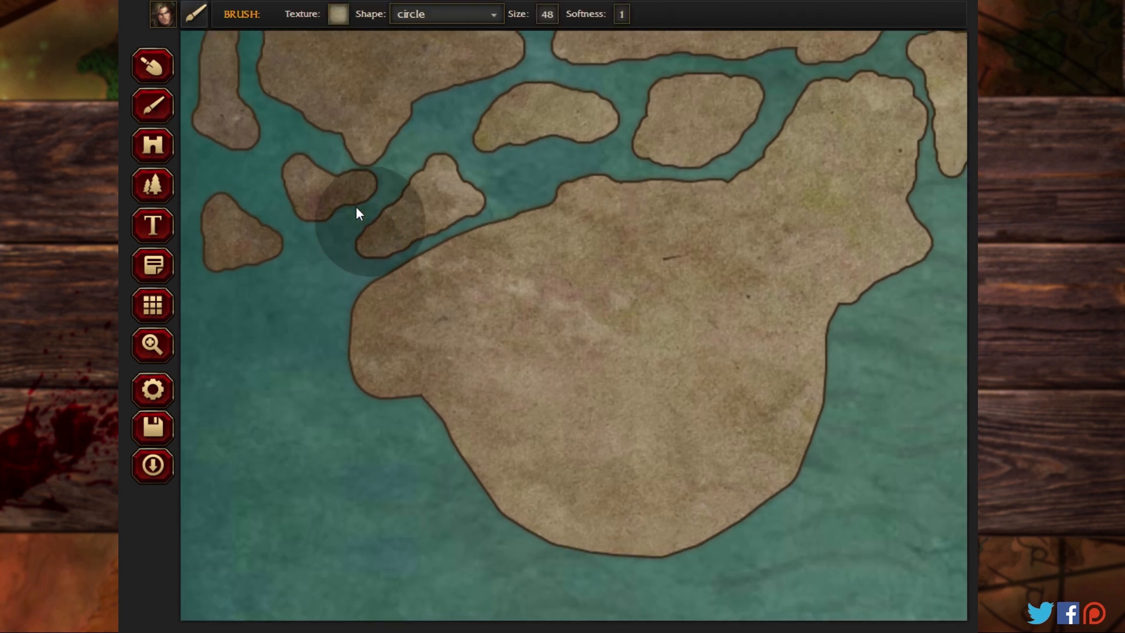
click(153, 69)
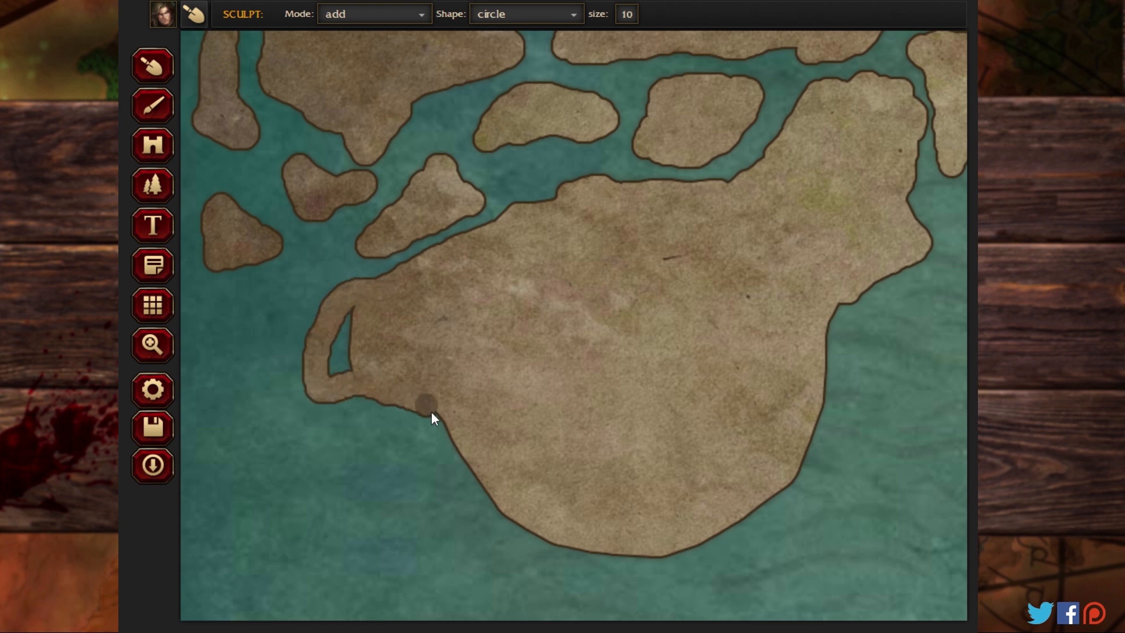
drag(369, 369, 343, 366)
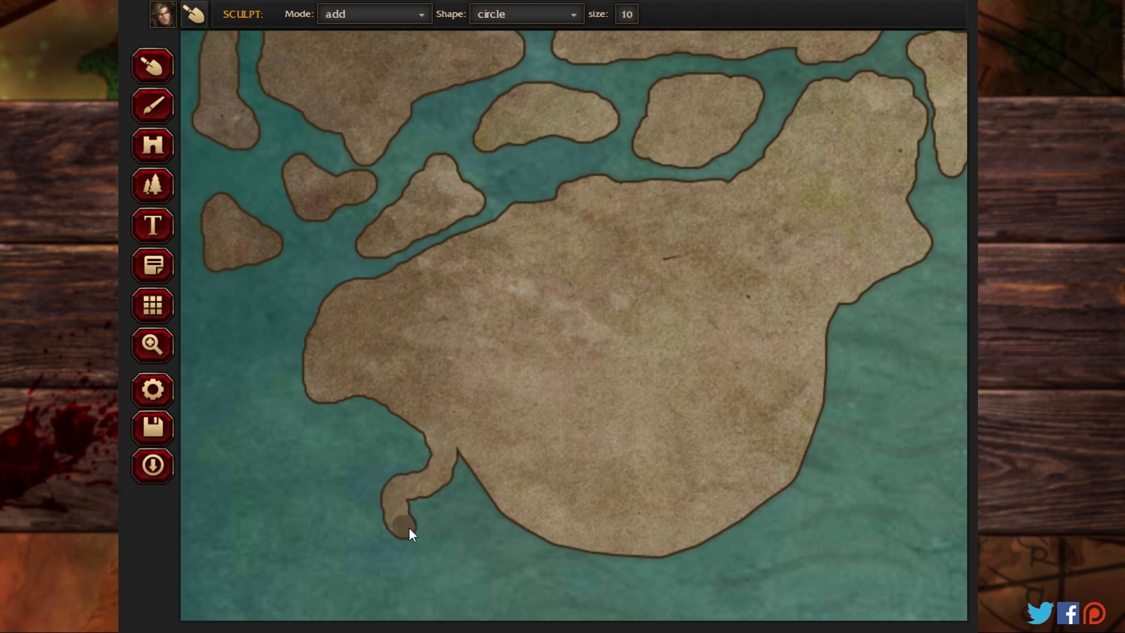
drag(558, 536, 490, 514)
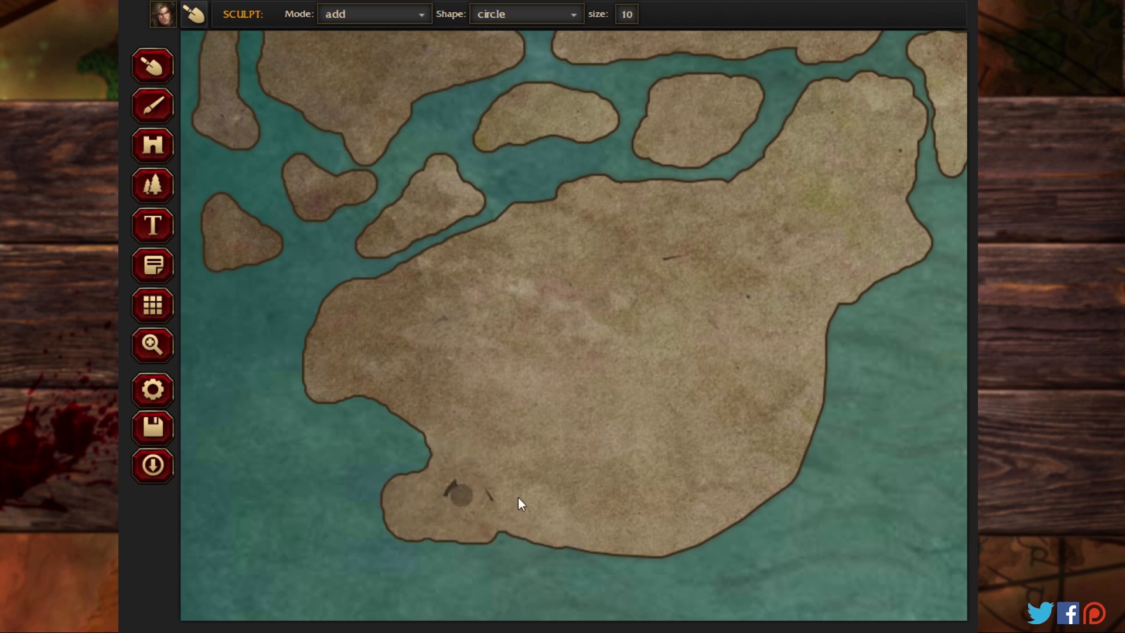
Step: Build out the same landmass's southern and eastern coasts with an irregular southeastern headland, filling the enclosed water
mouse_move(518, 496)
mouse_down()
mouse_move(447, 488)
mouse_move(455, 505)
mouse_move(619, 550)
mouse_up()
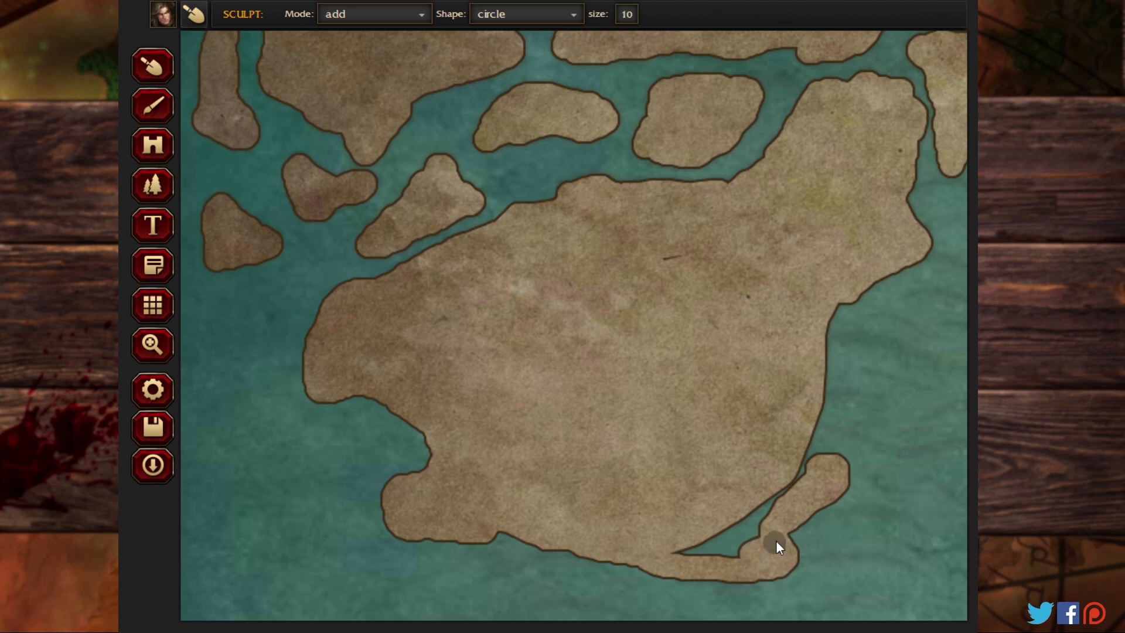
mouse_move(704, 554)
mouse_down()
mouse_move(756, 528)
mouse_move(768, 493)
mouse_up()
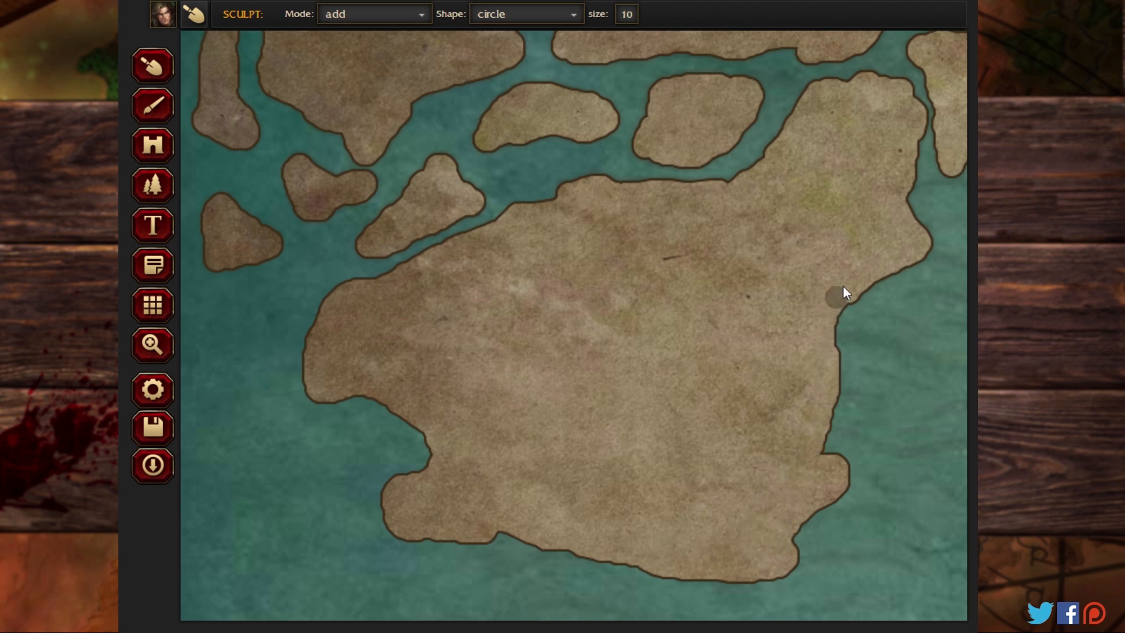
drag(711, 266, 620, 263)
Step: Roughen the three-pronged central landmass's coasts, adding a hooked northern tip, a hooked southeastern foot and a small bulge in the southern bay
click(153, 356)
drag(756, 207, 404, 391)
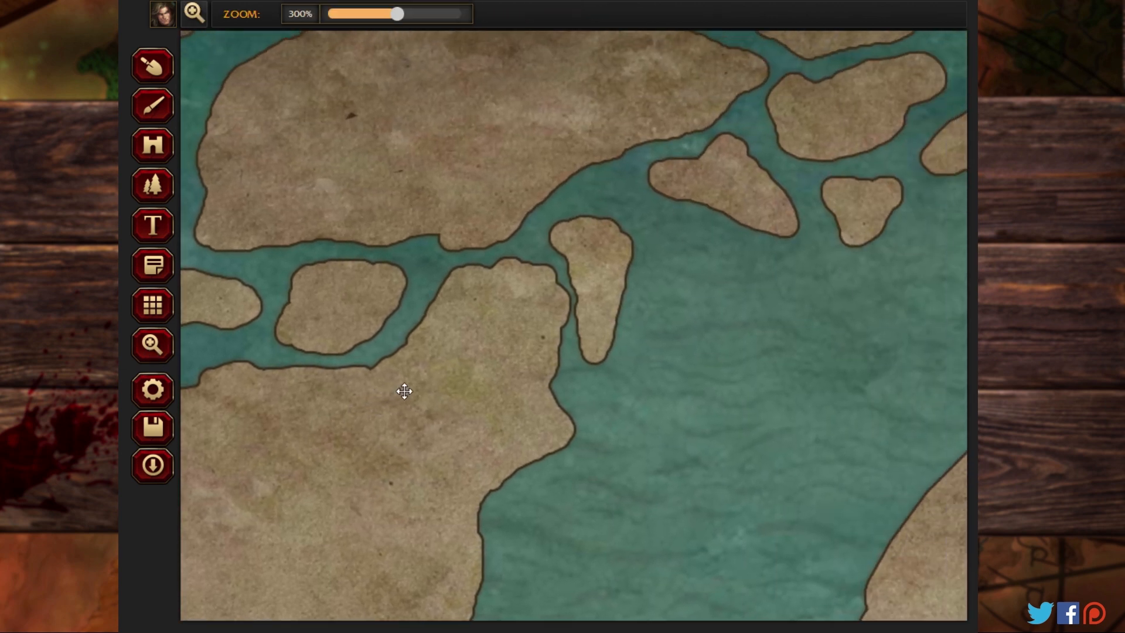
mouse_move(804, 257)
mouse_down()
mouse_move(750, 307)
mouse_move(487, 392)
mouse_move(392, 350)
mouse_move(389, 299)
mouse_move(381, 316)
mouse_up()
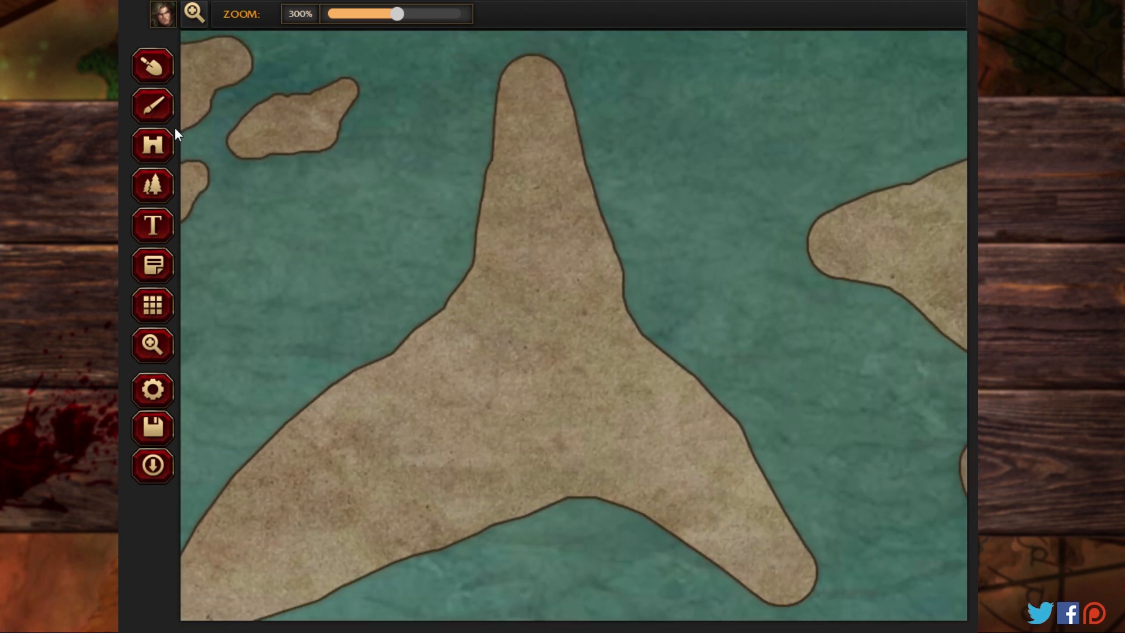
click(147, 72)
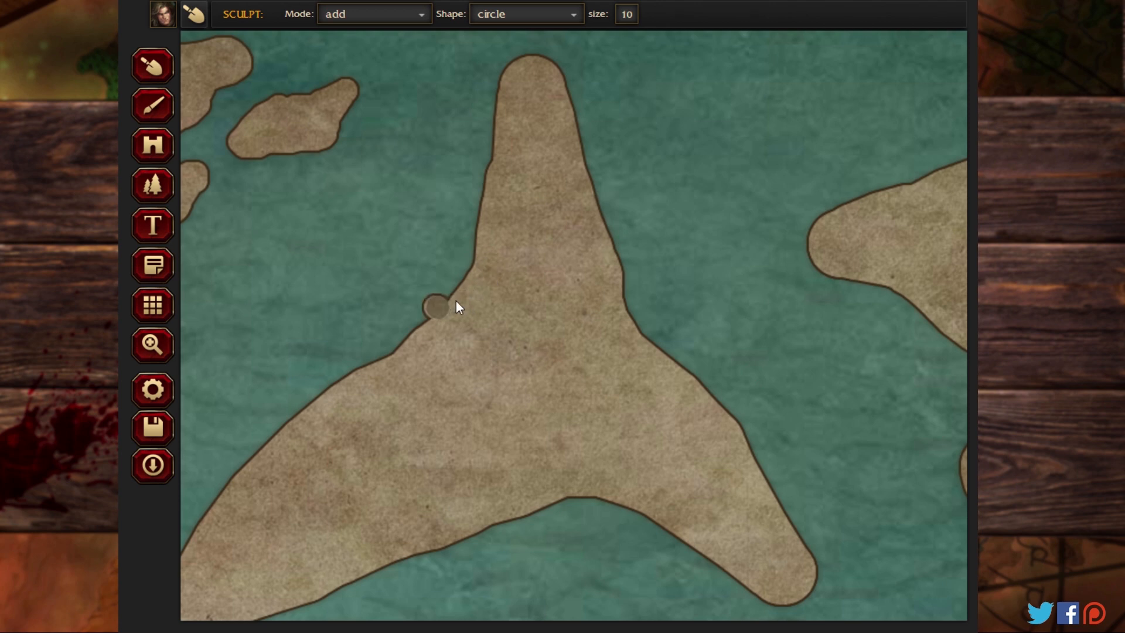
drag(456, 302, 471, 214)
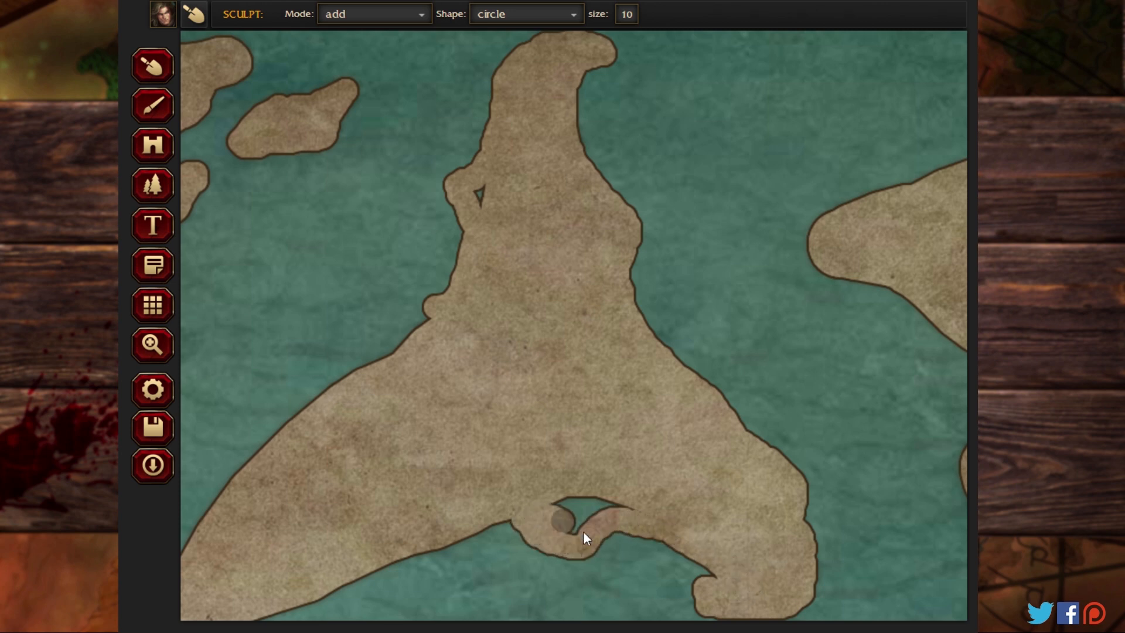
drag(635, 505, 552, 504)
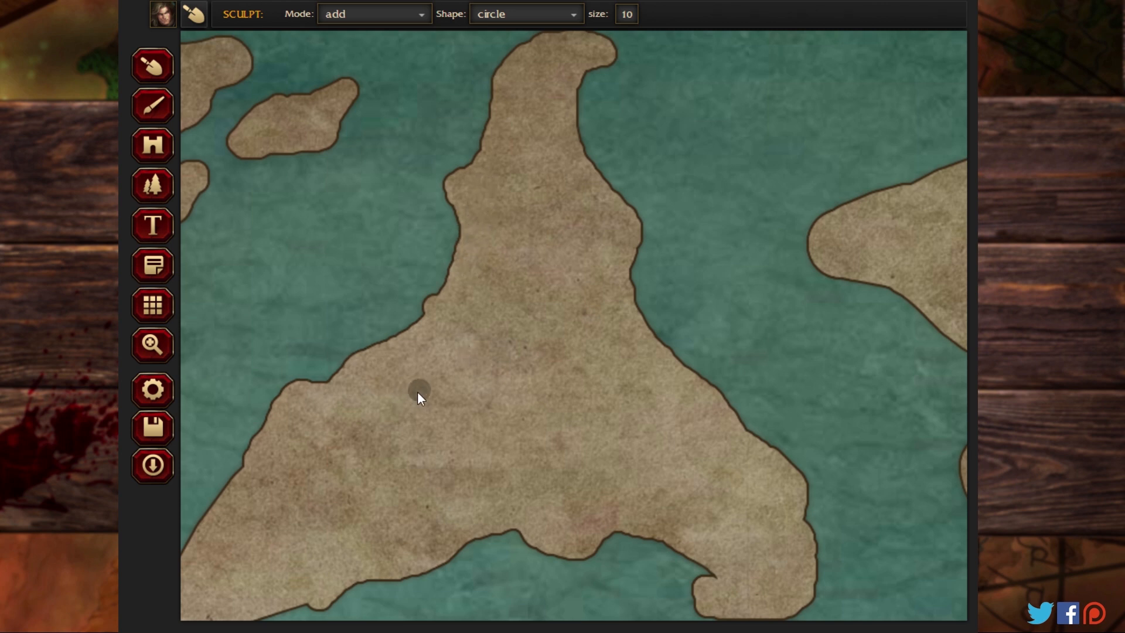
Step: Extend the three-pronged landmass's southwestern arm into a narrow point, and sculpt two elongated islets off its western coast
click(152, 344)
drag(324, 413, 440, 201)
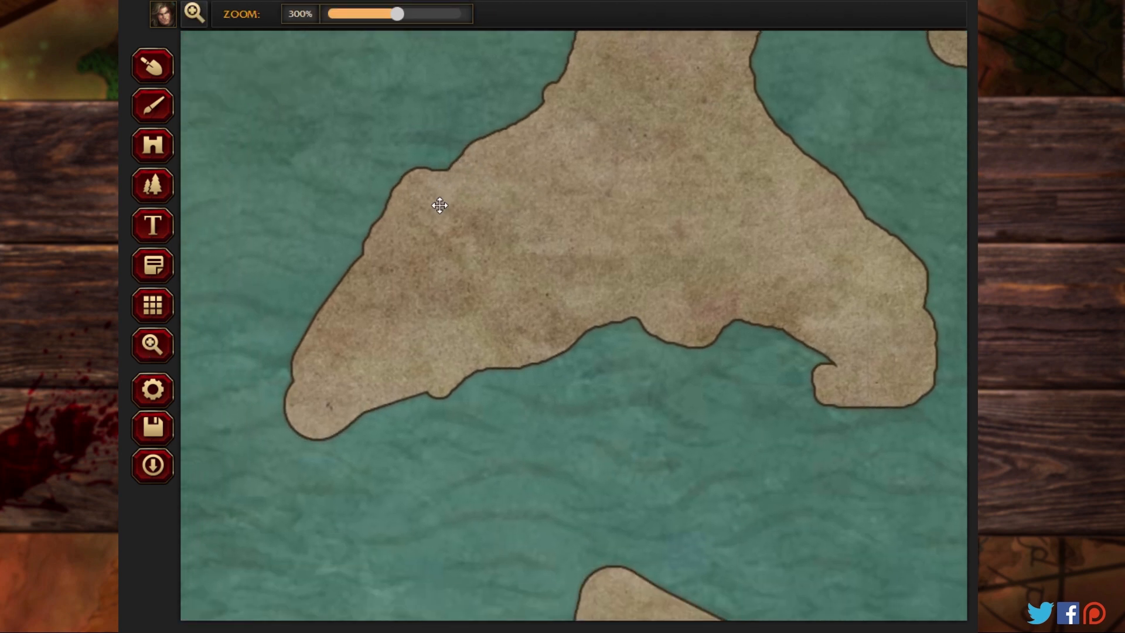
click(152, 106)
click(152, 65)
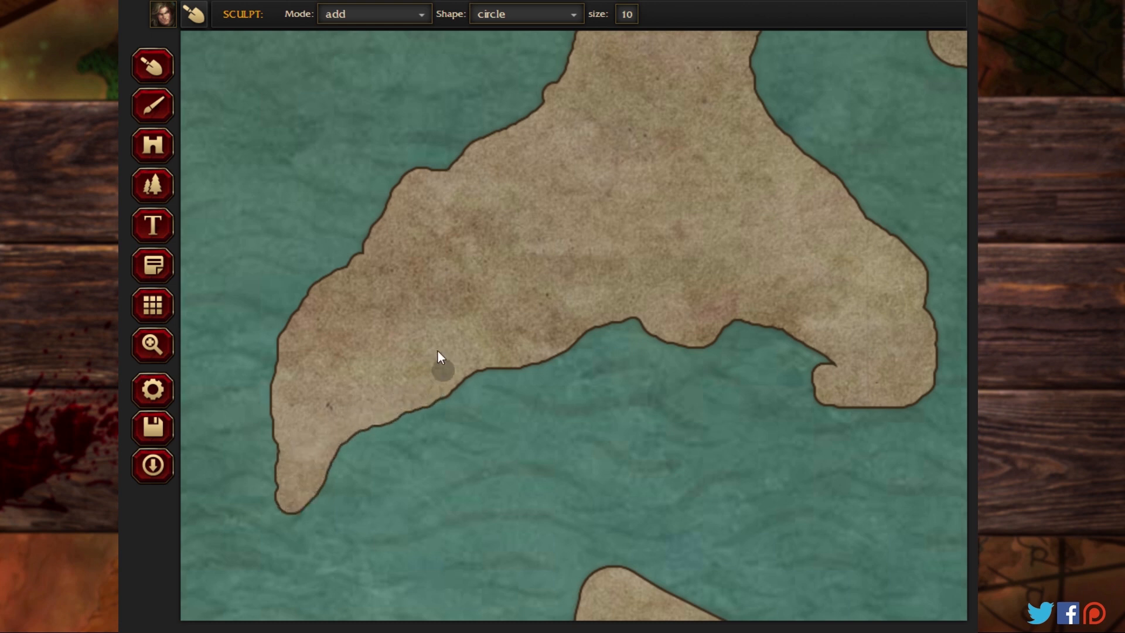
drag(229, 417, 232, 452)
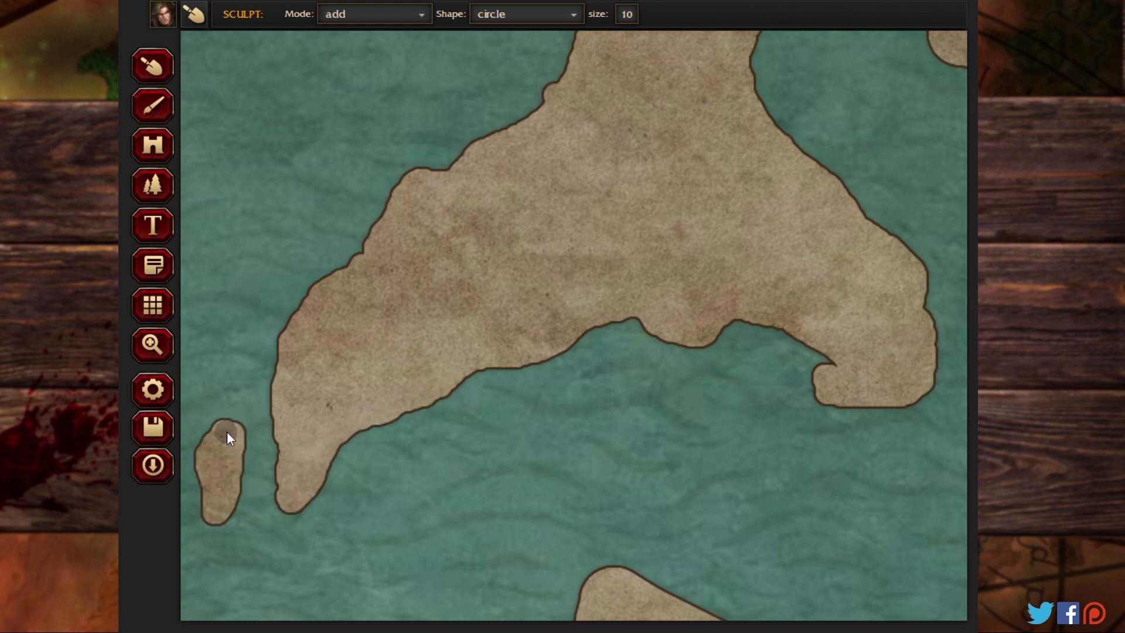
drag(248, 286, 269, 259)
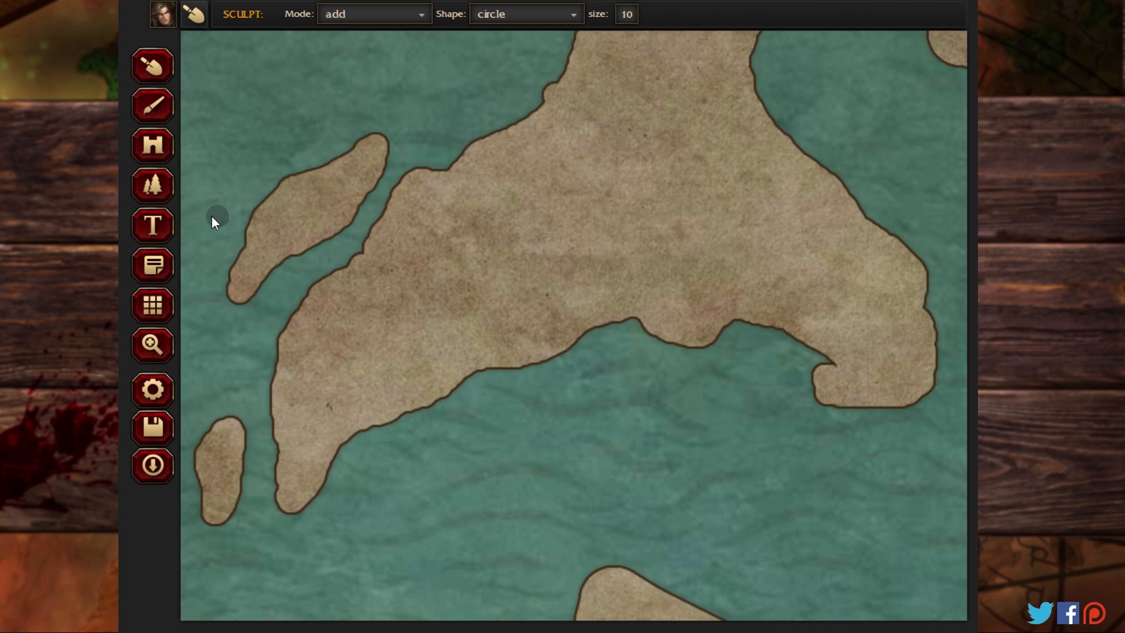
Step: Roughen the coastline of the elongated northeastern island, and sculpt filled islets off its southwestern and southeastern shores
click(152, 345)
drag(334, 181, 700, 44)
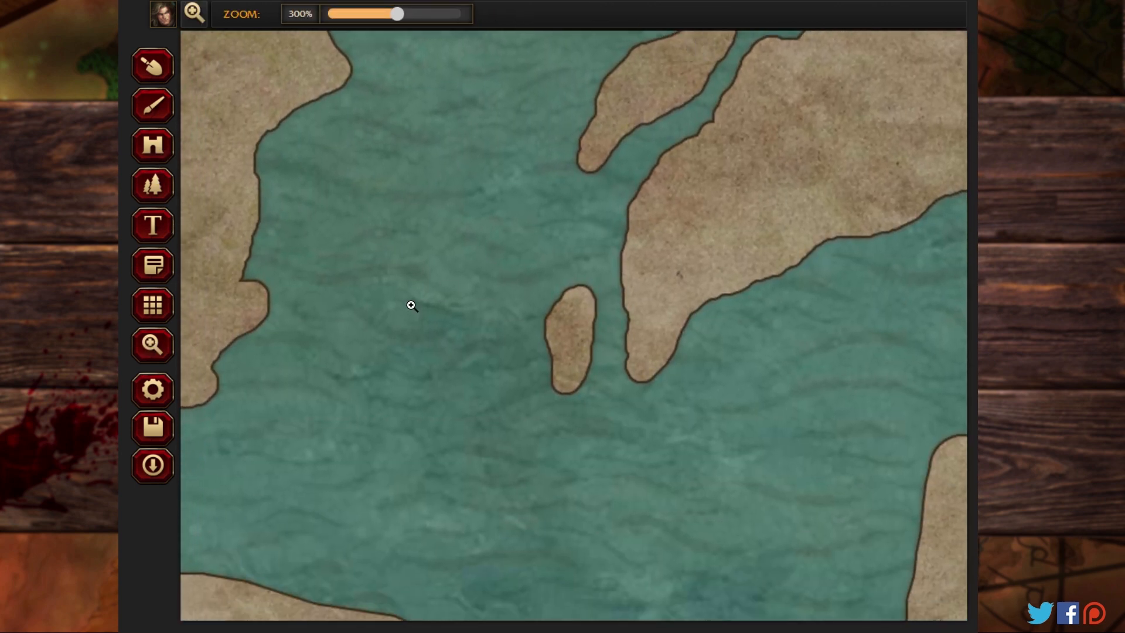
drag(411, 305, 553, 402)
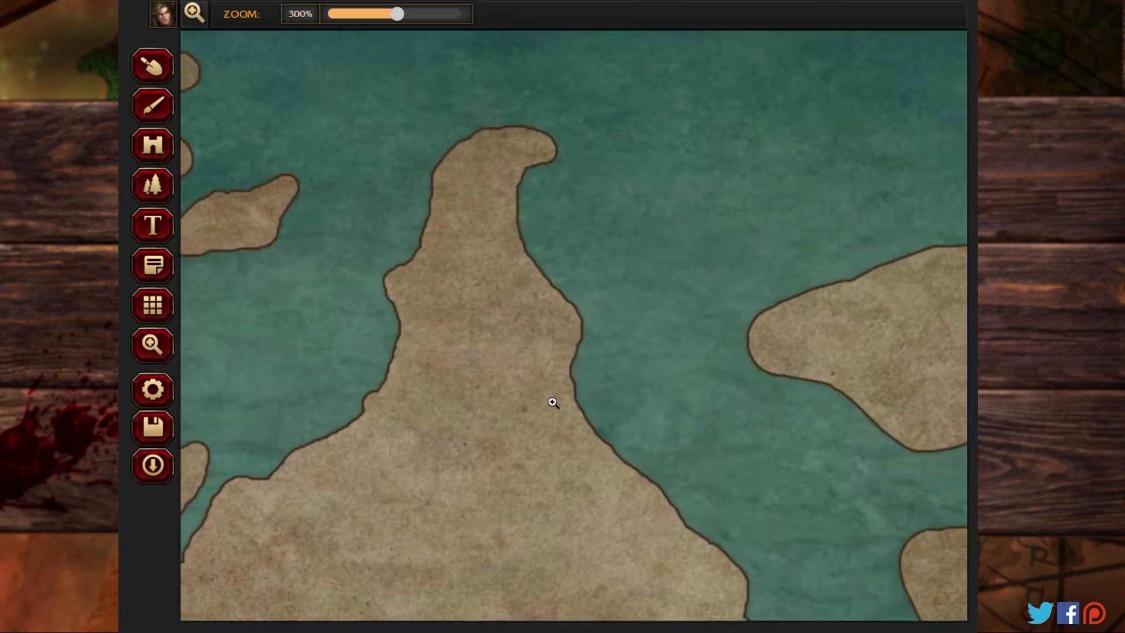
drag(697, 351, 321, 204)
drag(661, 307, 595, 331)
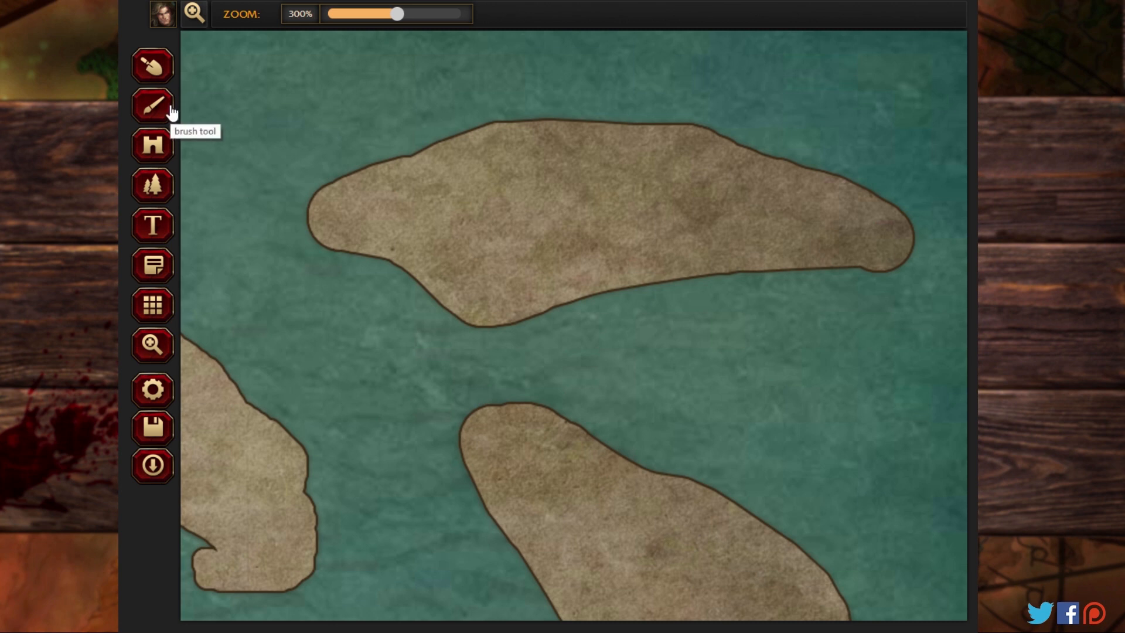
click(159, 75)
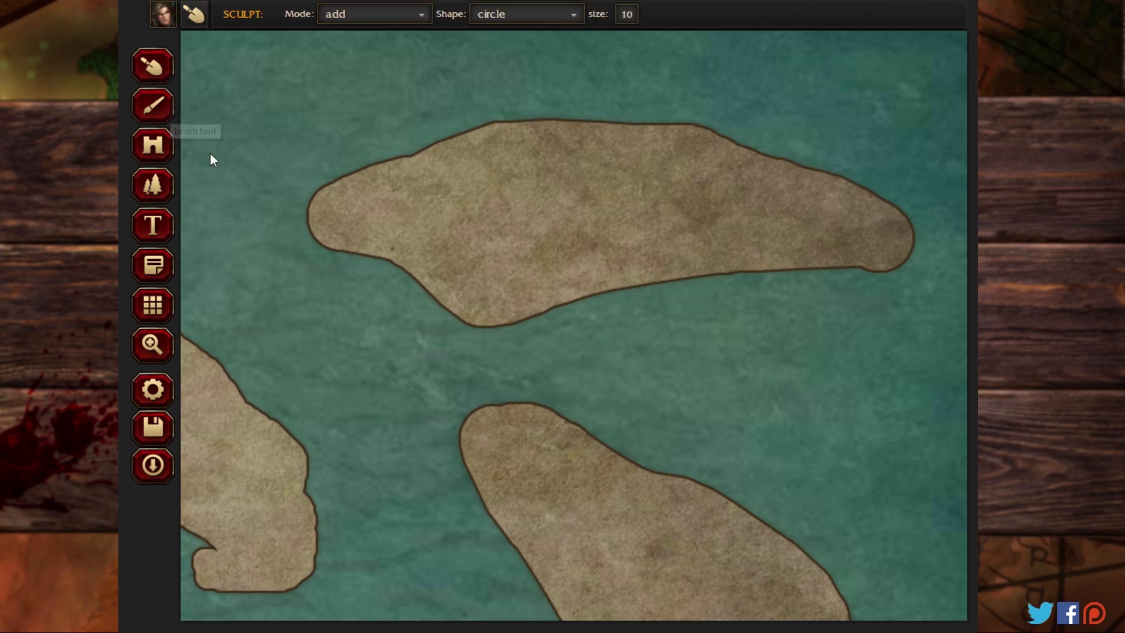
mouse_move(272, 225)
mouse_down()
mouse_move(353, 245)
mouse_move(305, 216)
mouse_up()
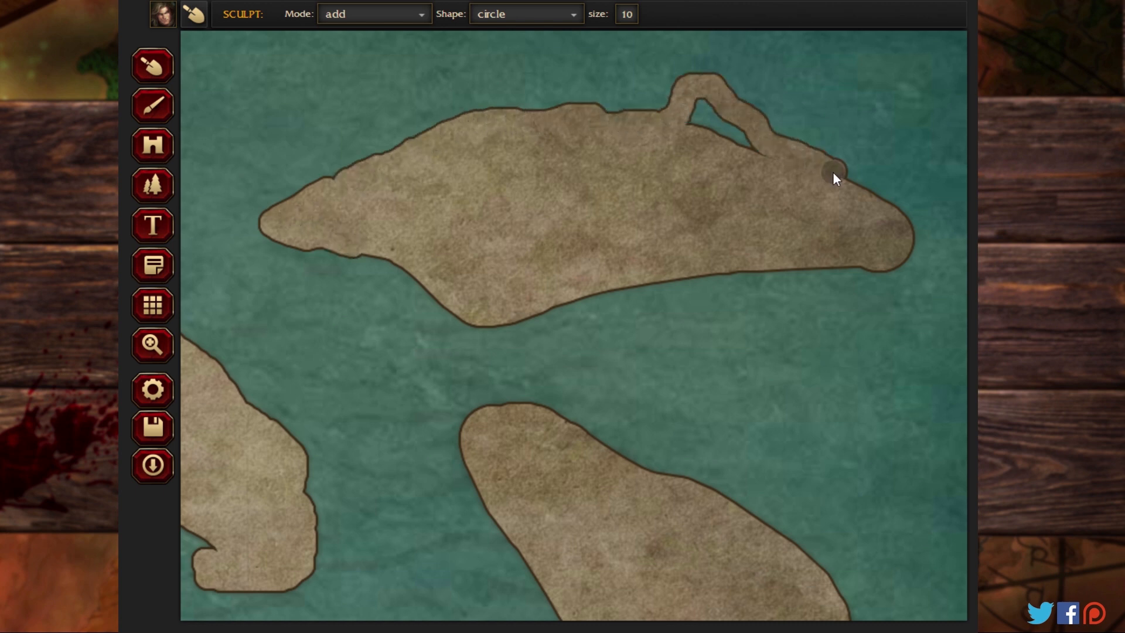
mouse_move(833, 173)
mouse_down()
mouse_move(777, 161)
mouse_move(711, 122)
mouse_up()
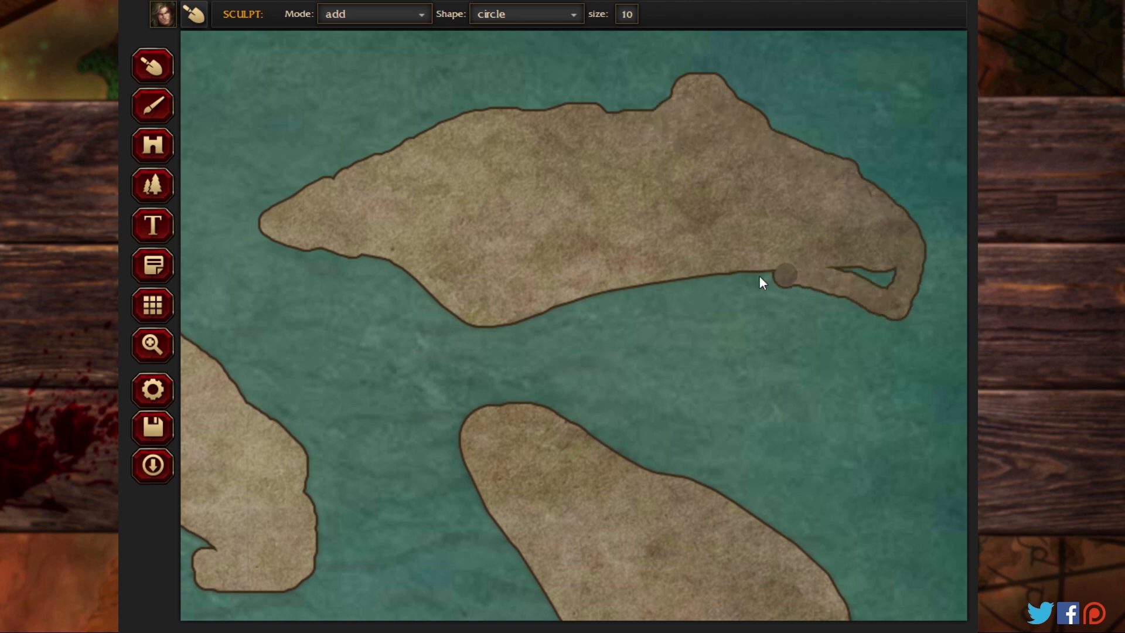
mouse_move(759, 276)
mouse_down()
mouse_move(886, 281)
mouse_move(899, 265)
mouse_move(715, 276)
mouse_up()
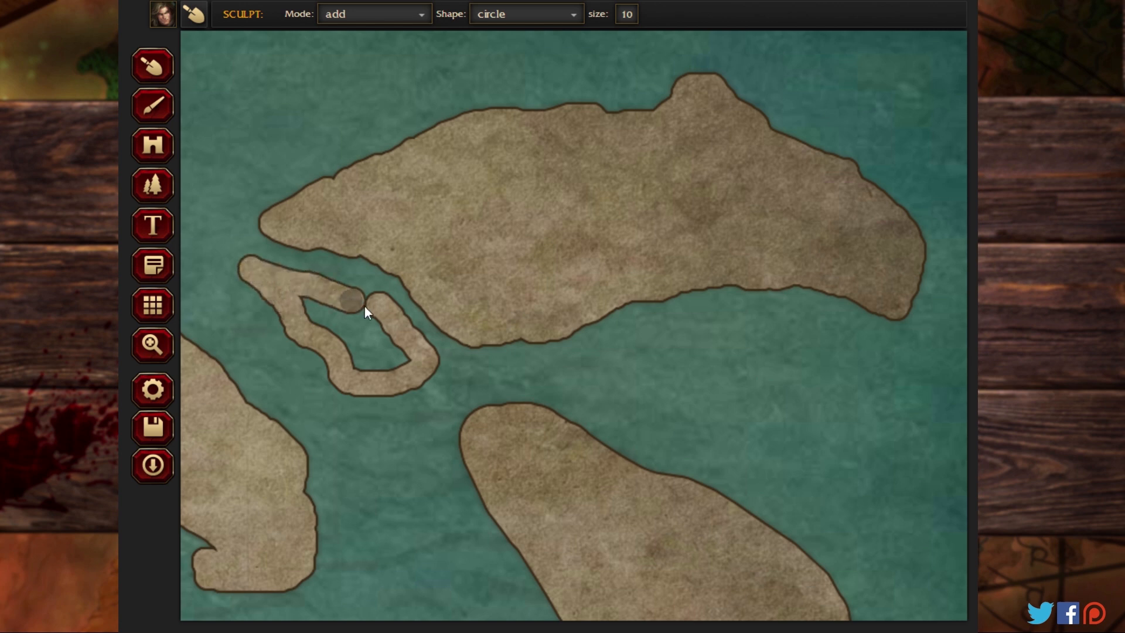
drag(293, 310, 378, 350)
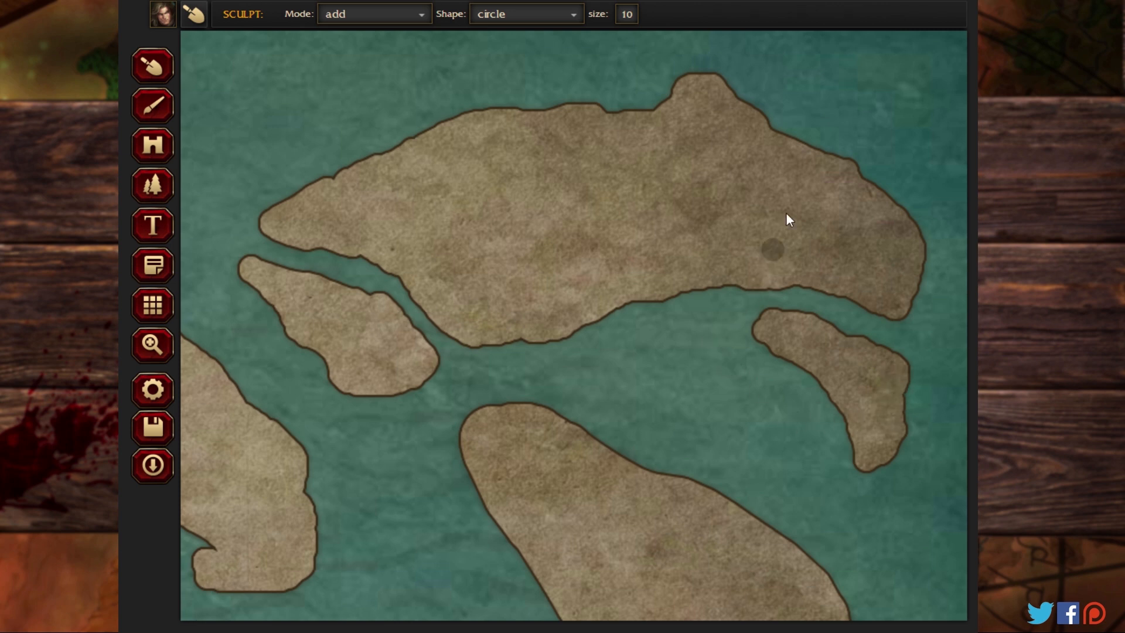
Step: Roughen the coasts of the curved landmass south of the northeastern island, and sculpt islets off its western and eastern shores
click(152, 344)
drag(241, 370, 399, 373)
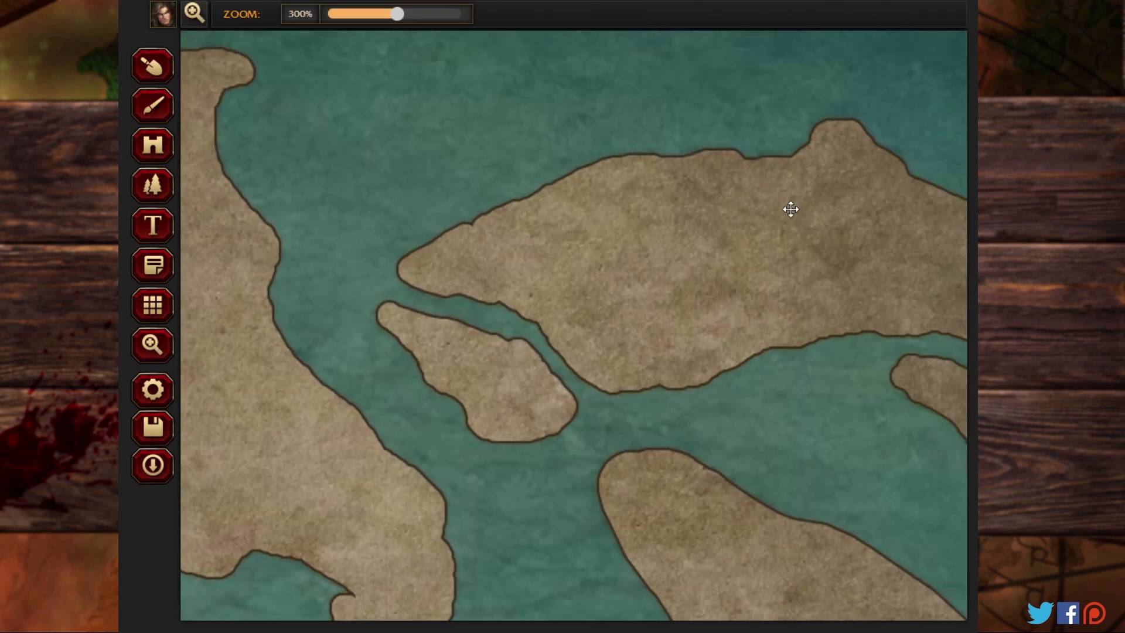
drag(674, 290, 413, 118)
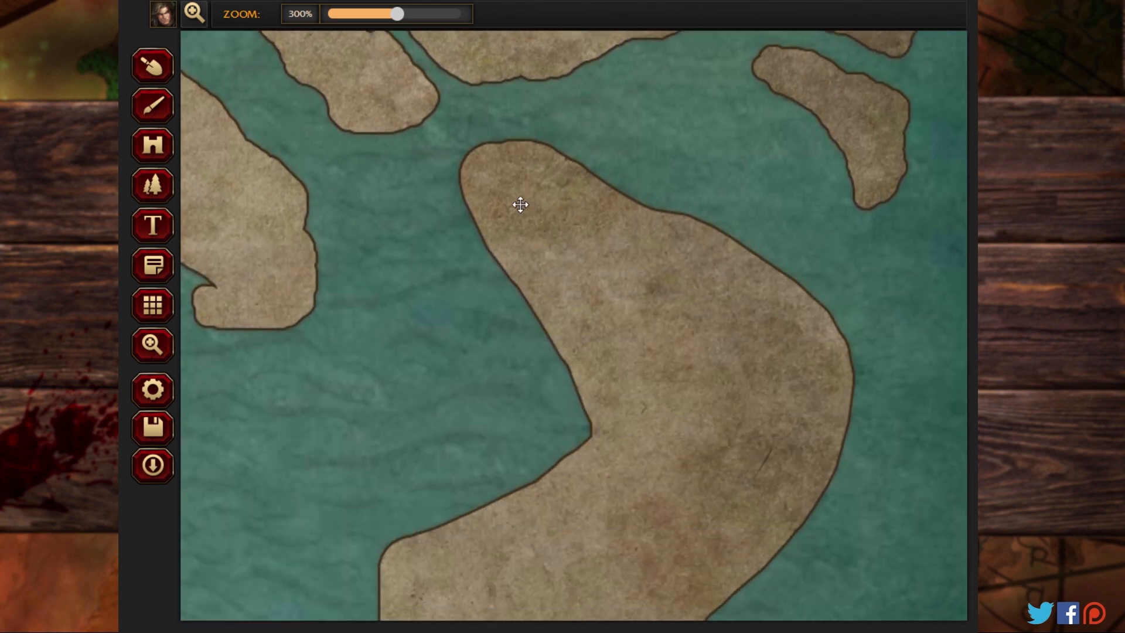
click(154, 107)
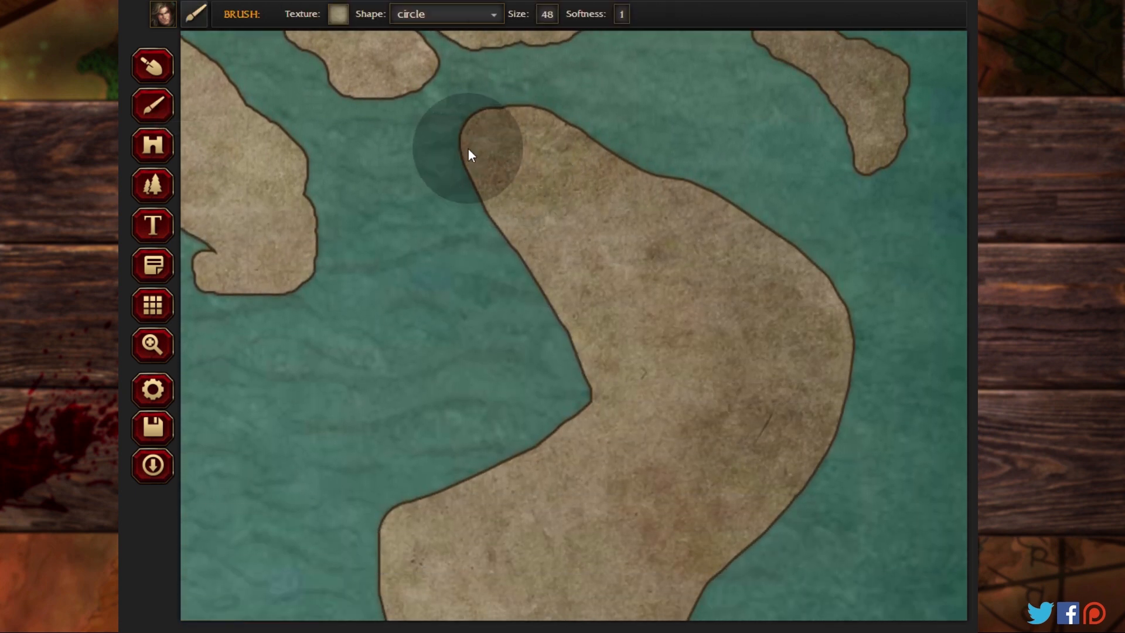
click(153, 69)
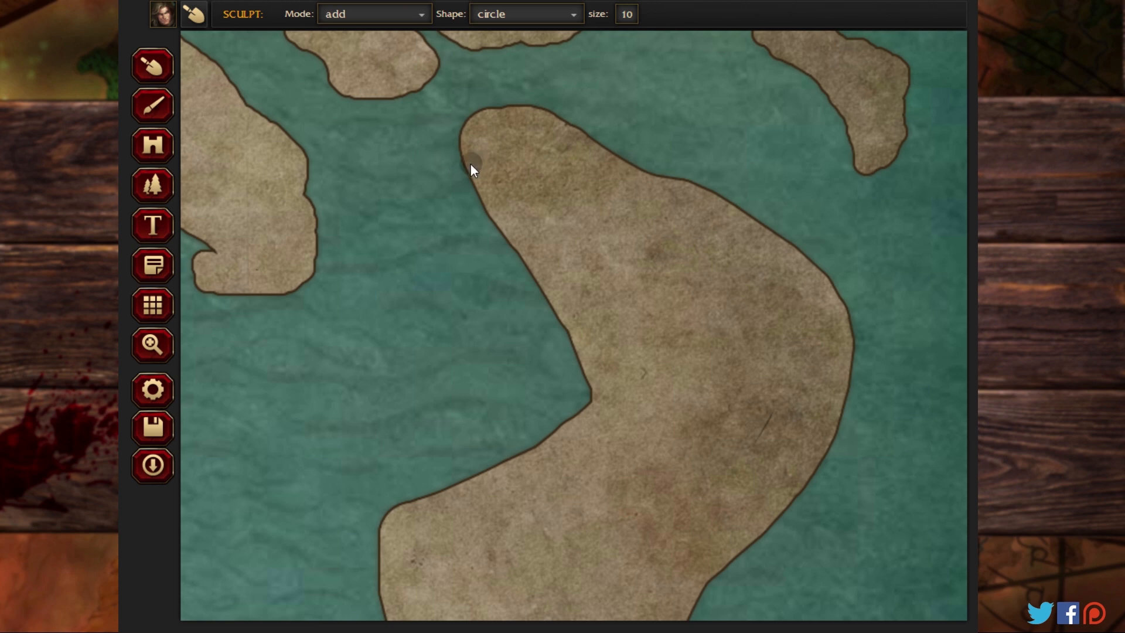
drag(540, 115, 603, 139)
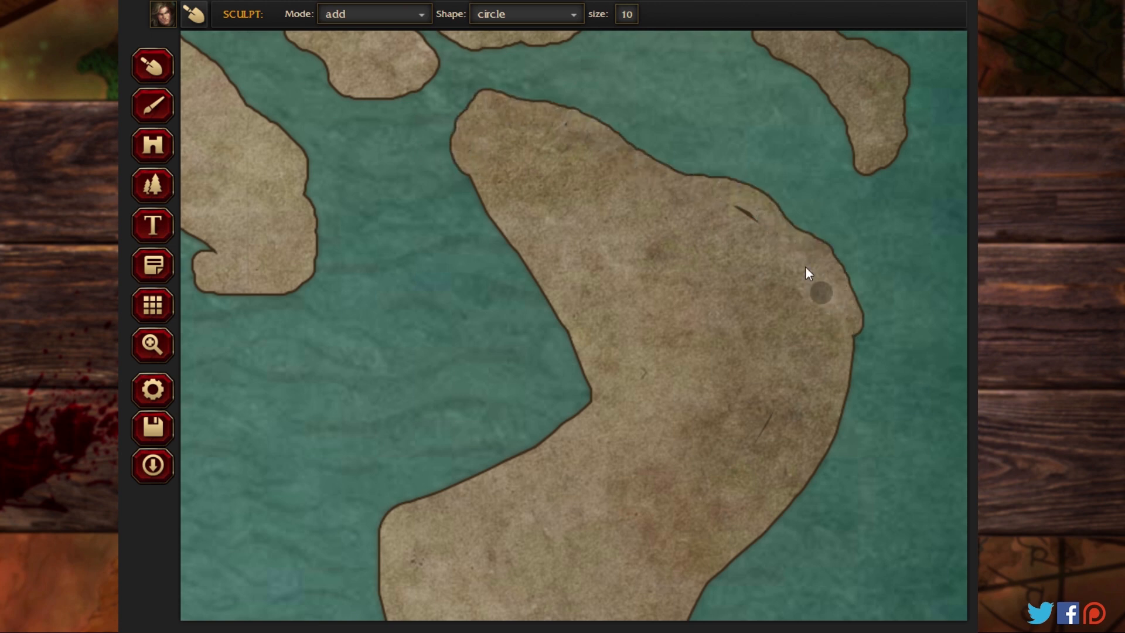
click(735, 214)
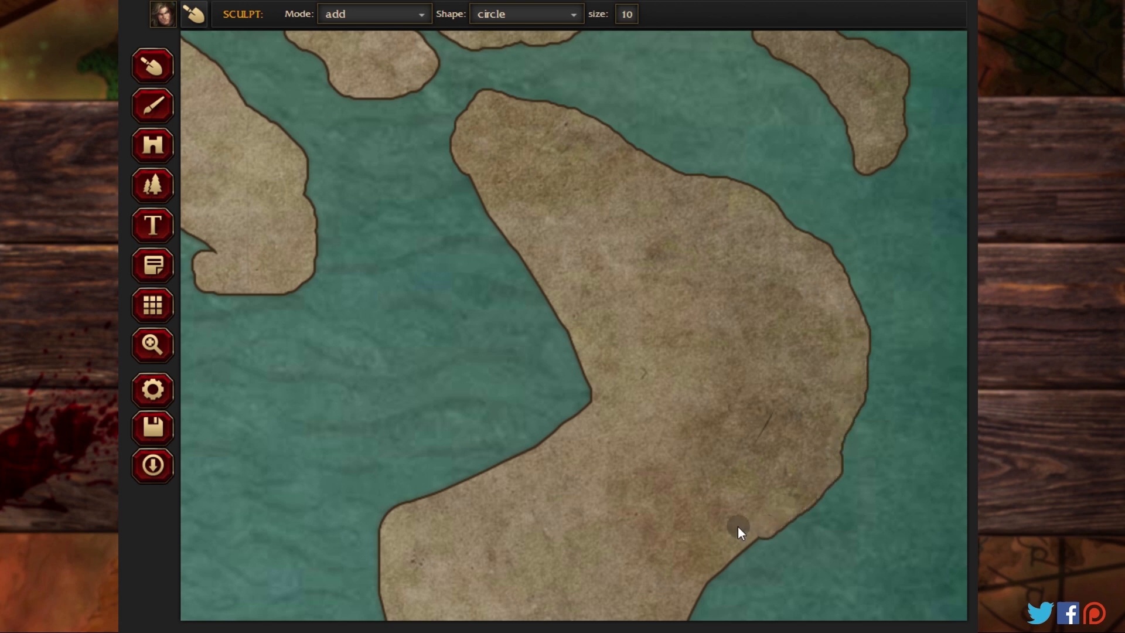
drag(542, 438, 567, 426)
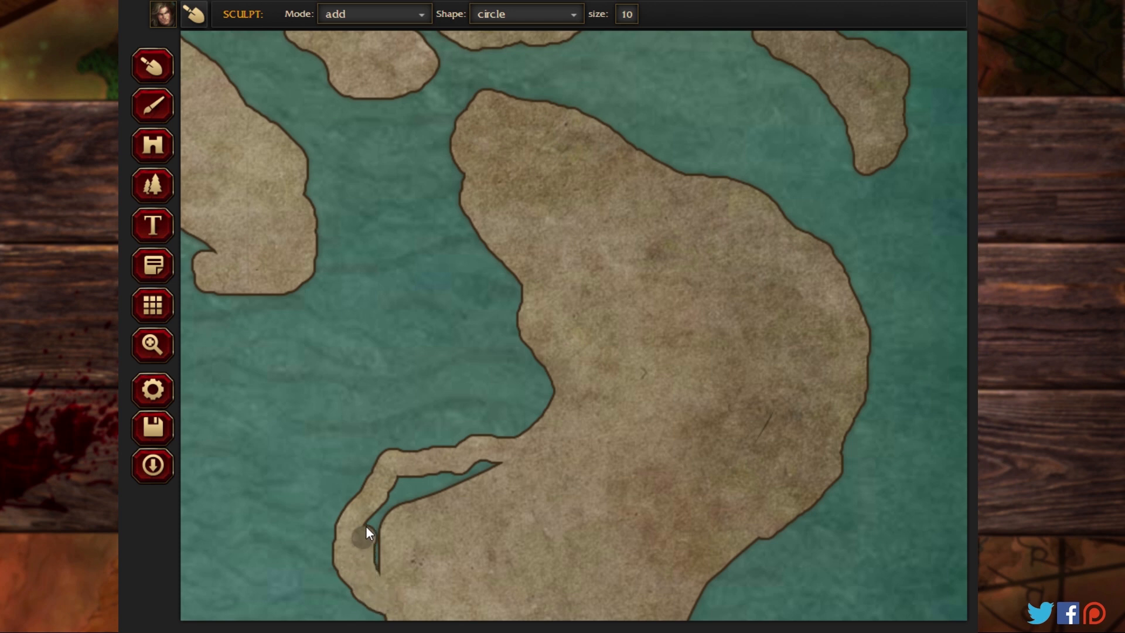
mouse_move(483, 462)
mouse_down()
mouse_move(462, 482)
mouse_move(380, 519)
mouse_up()
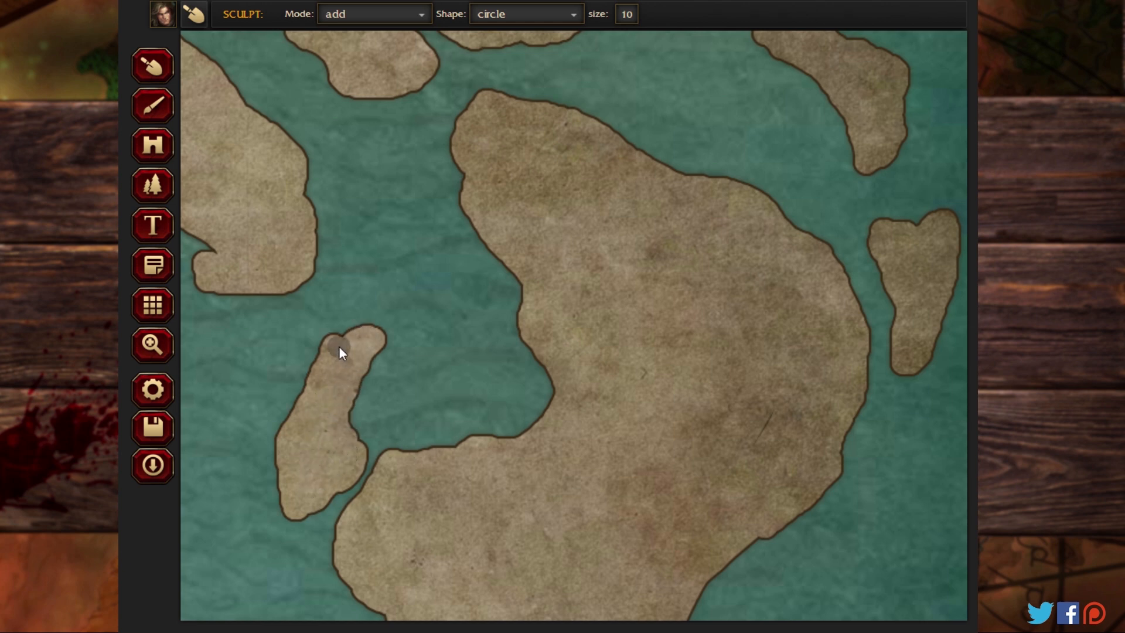
Step: Roughen the curved landmass's southern coasts with a pointed southeastern prong, and sculpt a crescent islet and a filled triangular islet offshore
click(149, 348)
drag(458, 423, 407, 168)
click(156, 116)
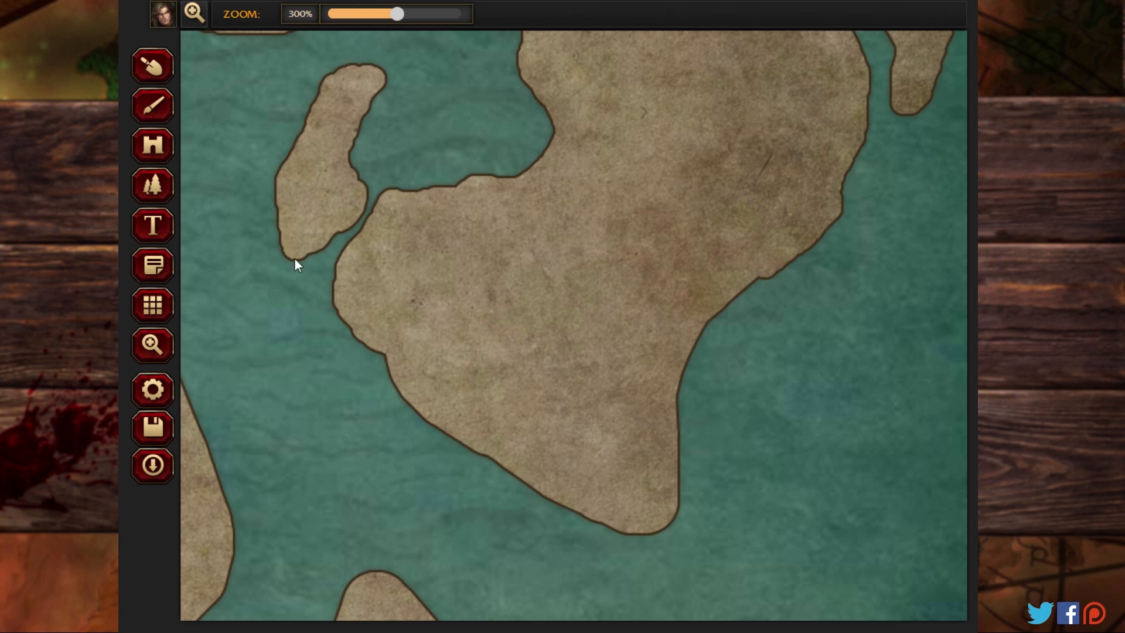
click(151, 69)
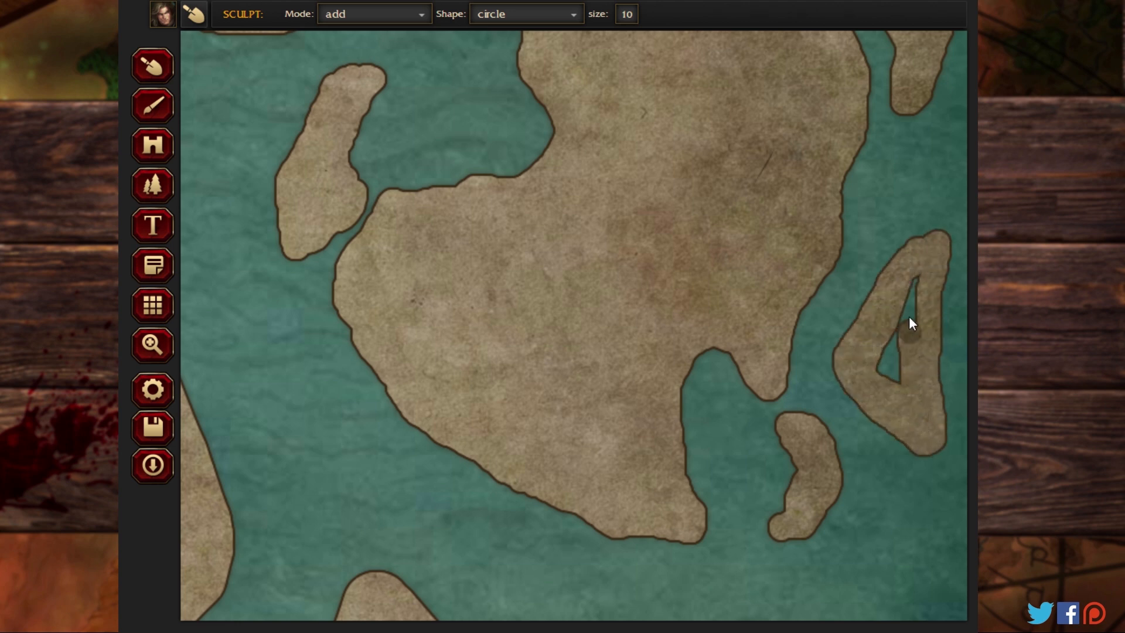
drag(908, 299, 887, 363)
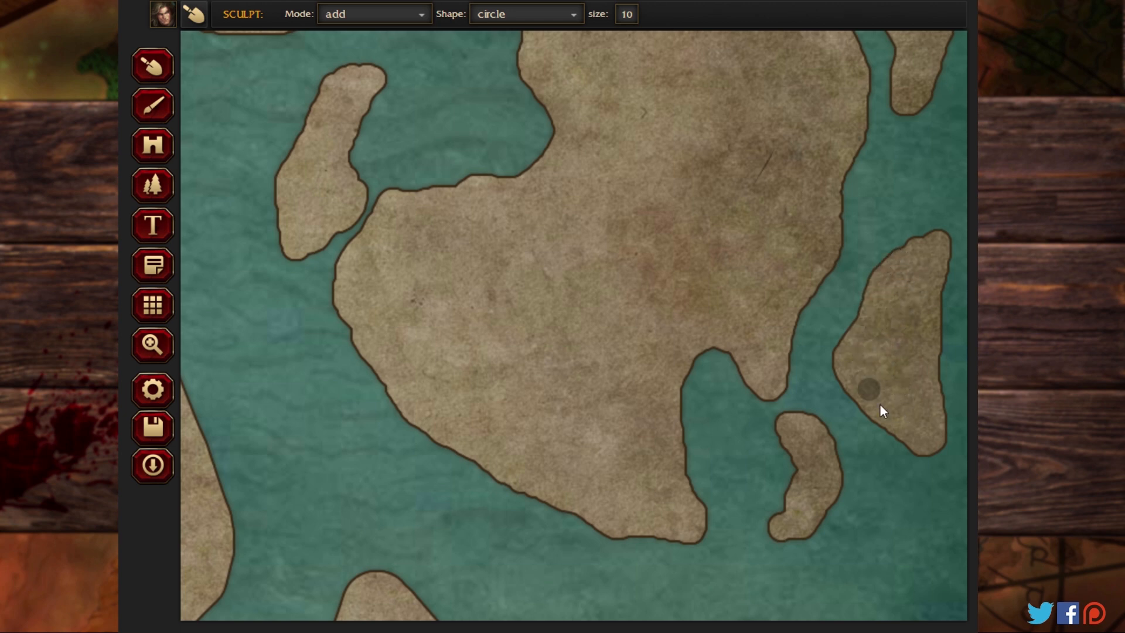
Step: Reshape the neighboring southwestern landmass with a hooked northwestern spur, a broader northern tip and filled bulges along its eastern coast
click(153, 347)
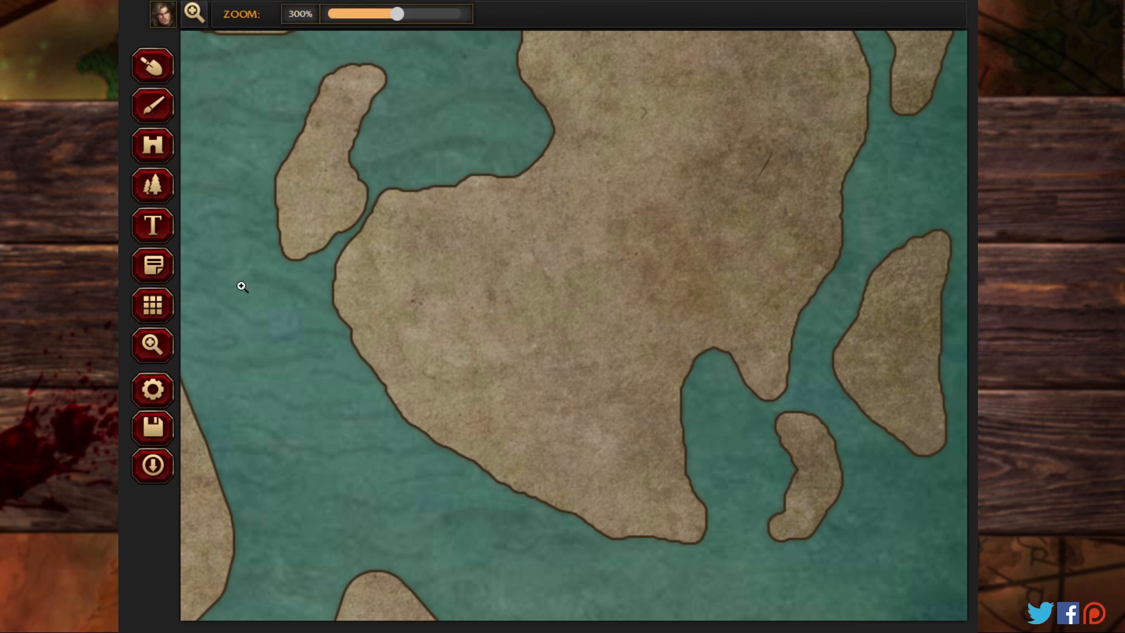
mouse_move(242, 286)
mouse_down()
mouse_move(709, 357)
mouse_move(716, 208)
mouse_up()
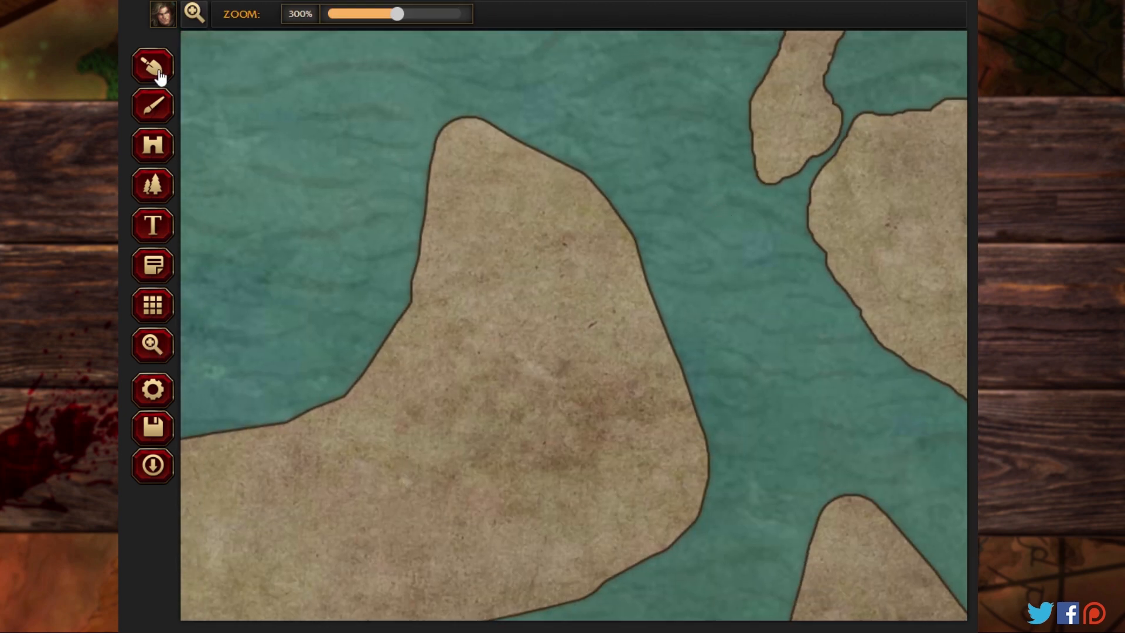
click(153, 67)
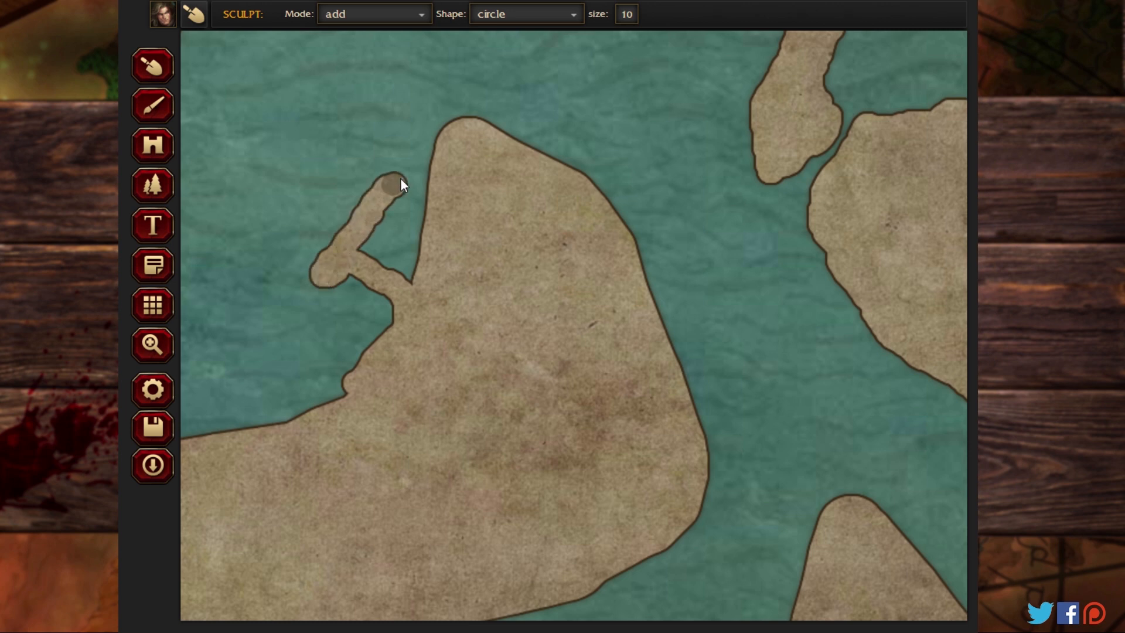
drag(417, 286, 433, 194)
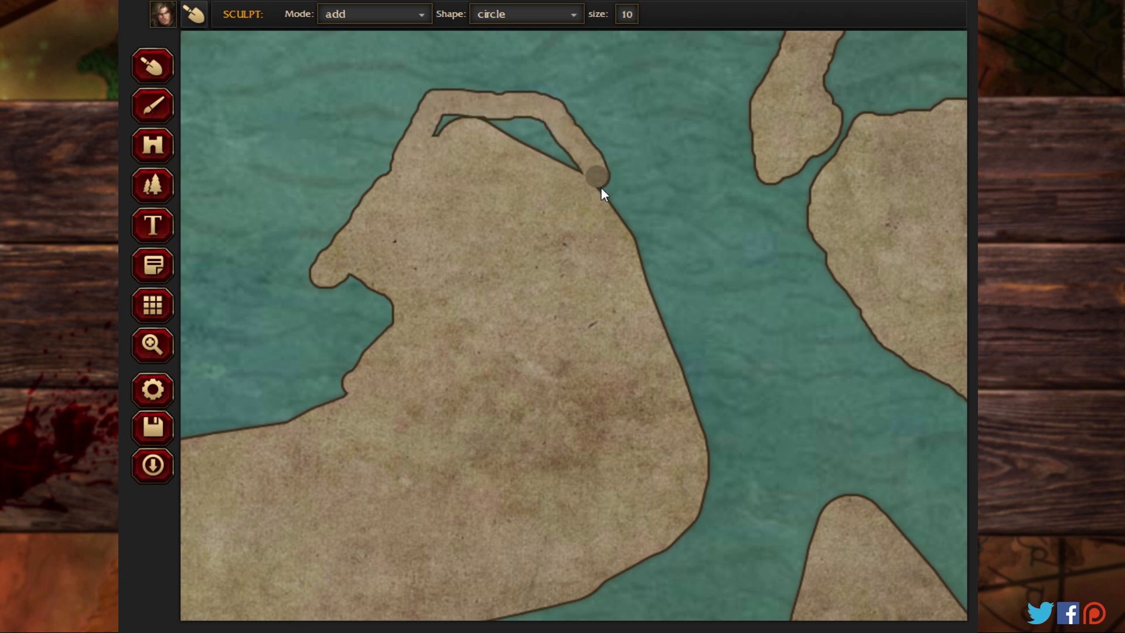
drag(601, 189, 563, 133)
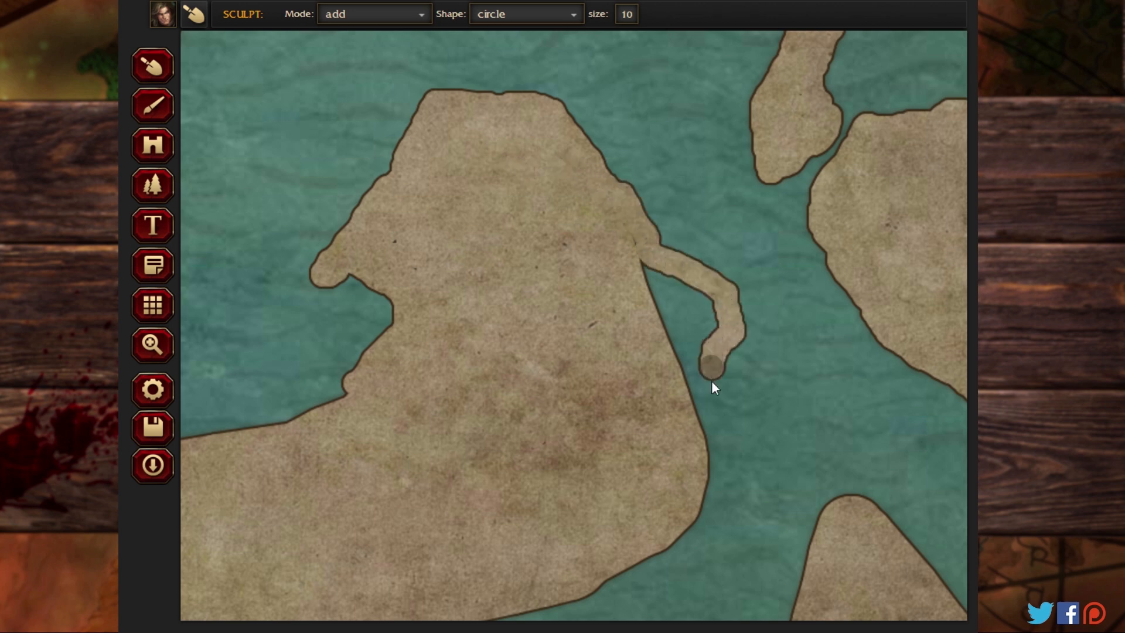
drag(633, 262, 697, 341)
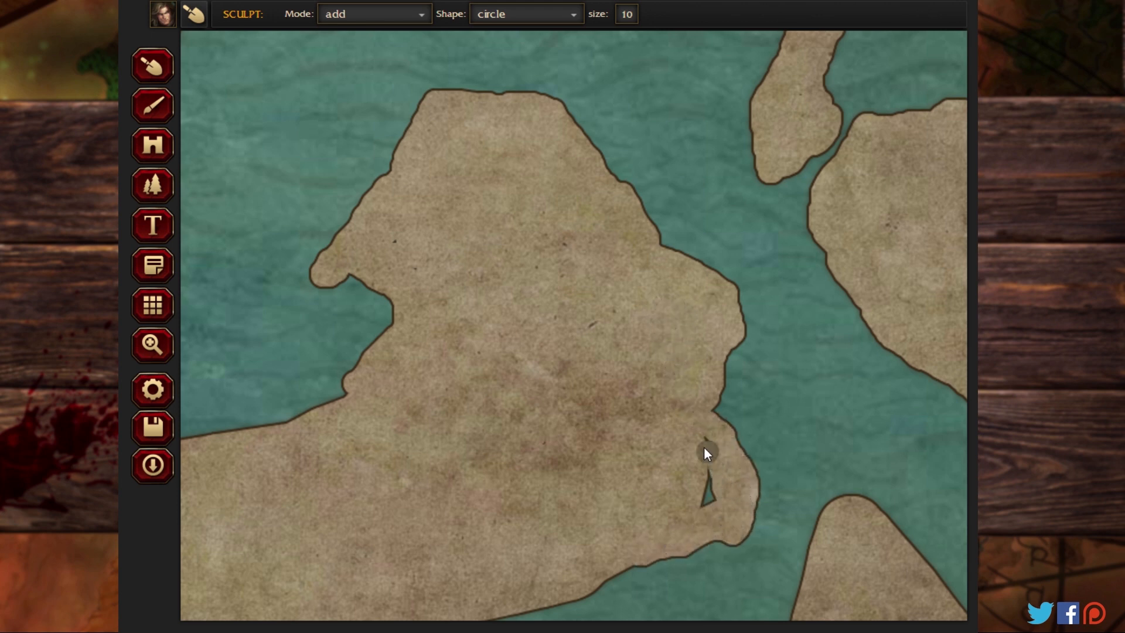
drag(705, 448, 709, 507)
Step: Roughen the same landmass's northwestern coast with a rounded hooked headland, and bulge out its southwestern shore
click(154, 335)
mouse_move(279, 431)
mouse_down()
mouse_move(656, 379)
mouse_move(625, 269)
mouse_up()
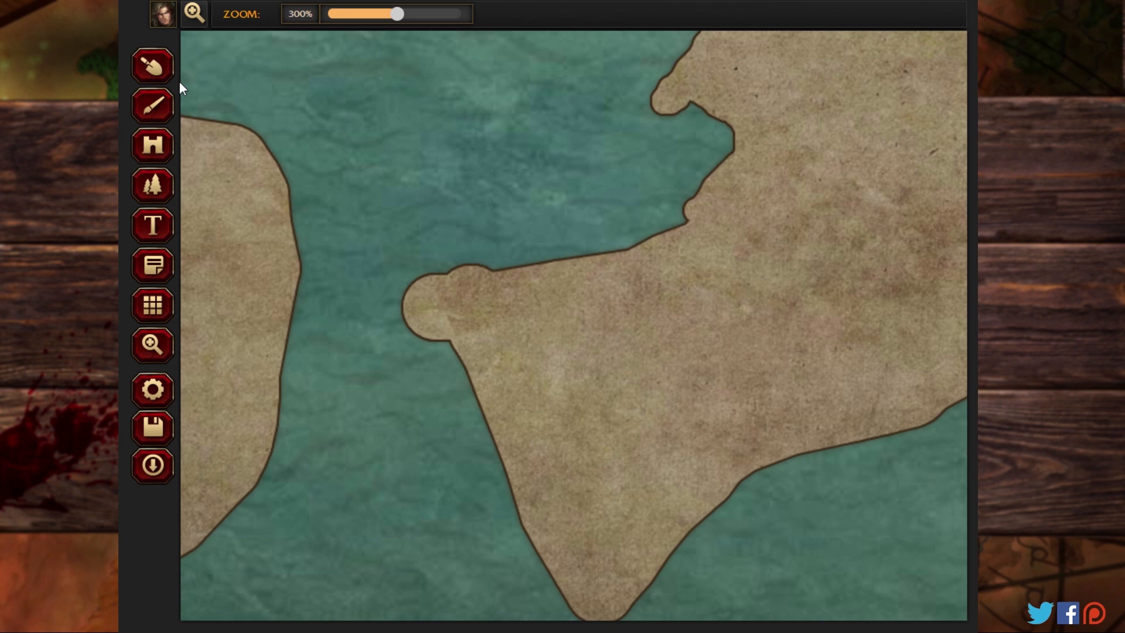
click(154, 67)
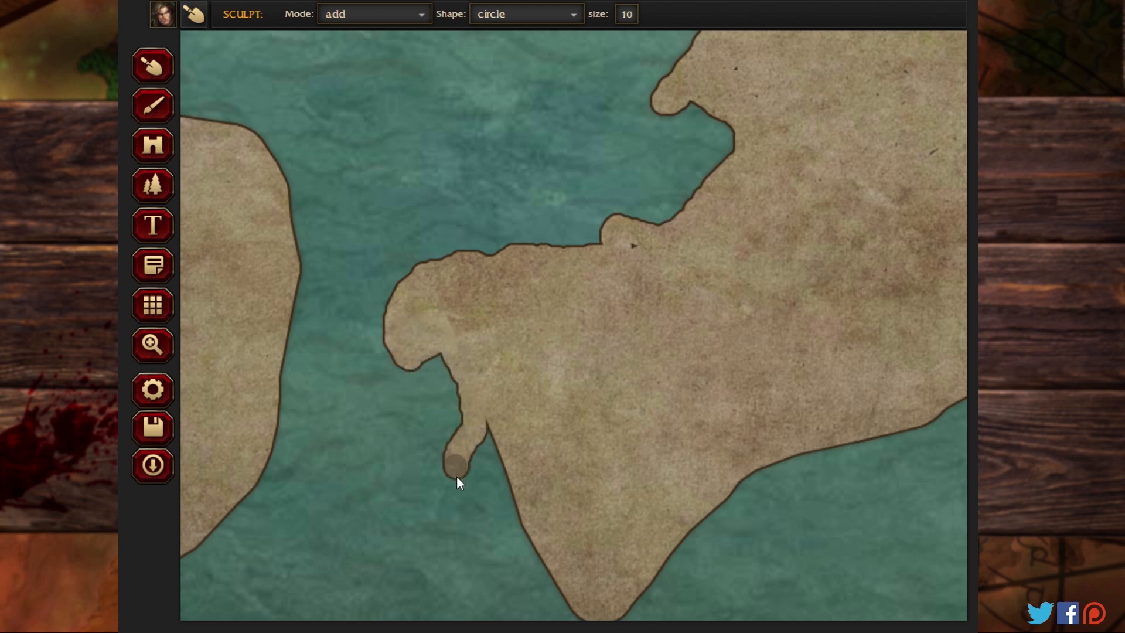
drag(533, 551, 467, 481)
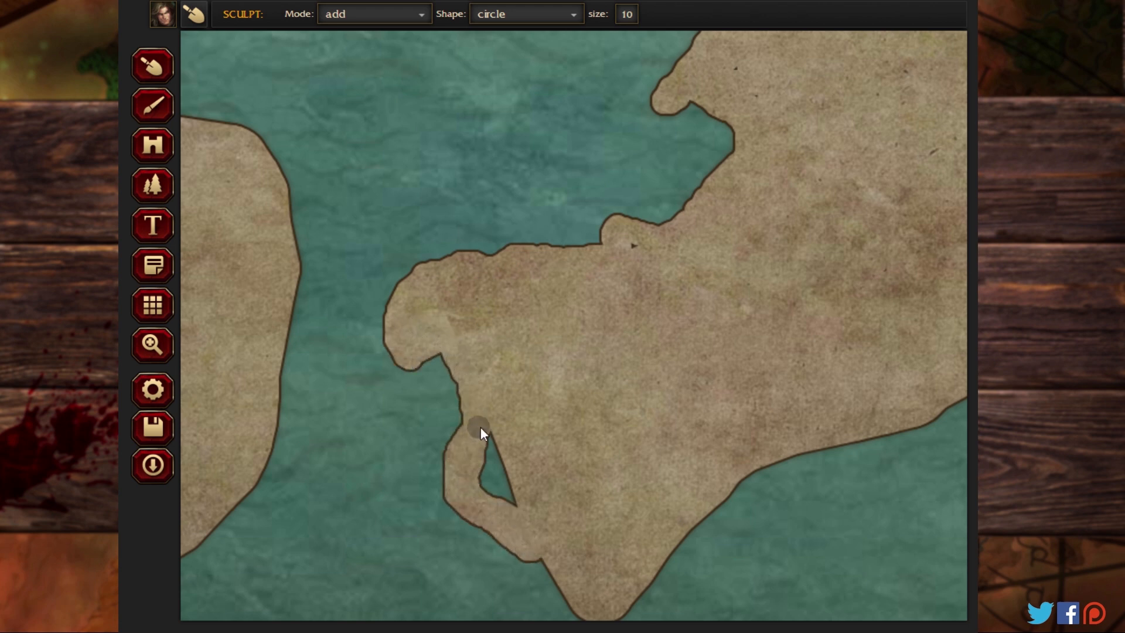
mouse_move(481, 432)
mouse_down()
mouse_move(493, 473)
mouse_move(527, 511)
mouse_up()
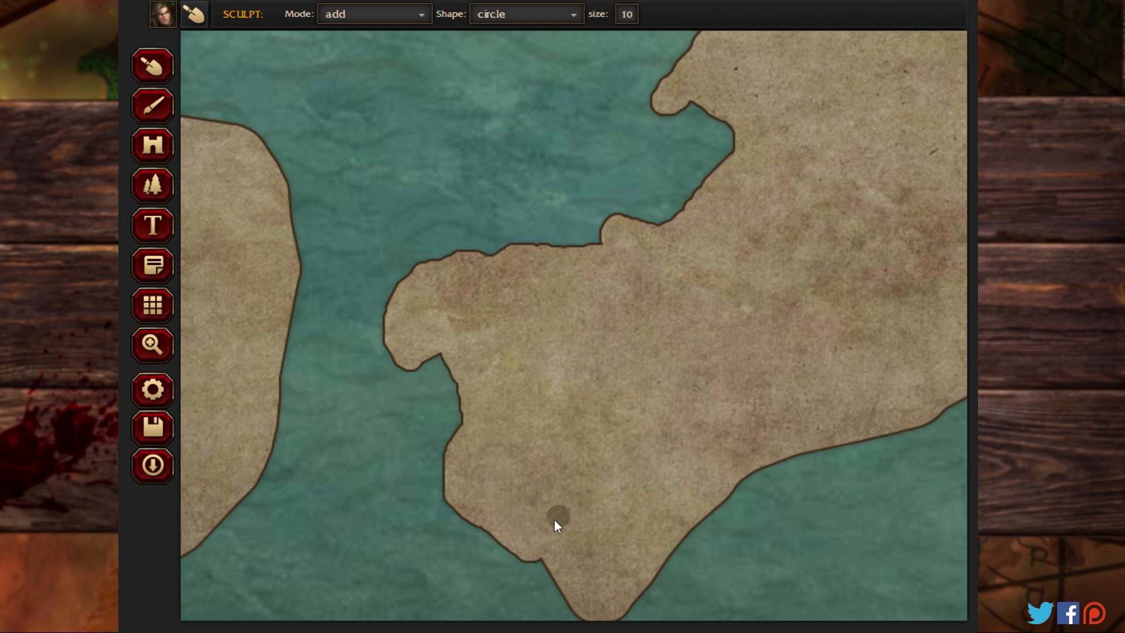
Step: Sculpt a hooked foot on the landmass's southern tip, roughen its southeastern coast, and add a filled, hooked islet just offshore
click(153, 344)
drag(568, 380, 375, 261)
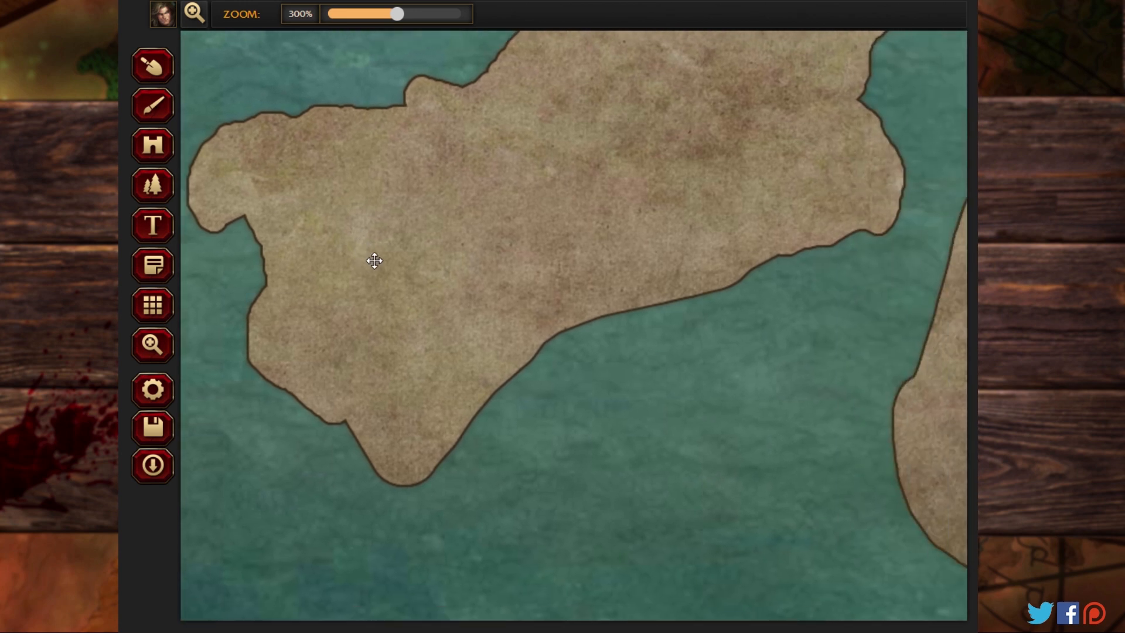
click(152, 66)
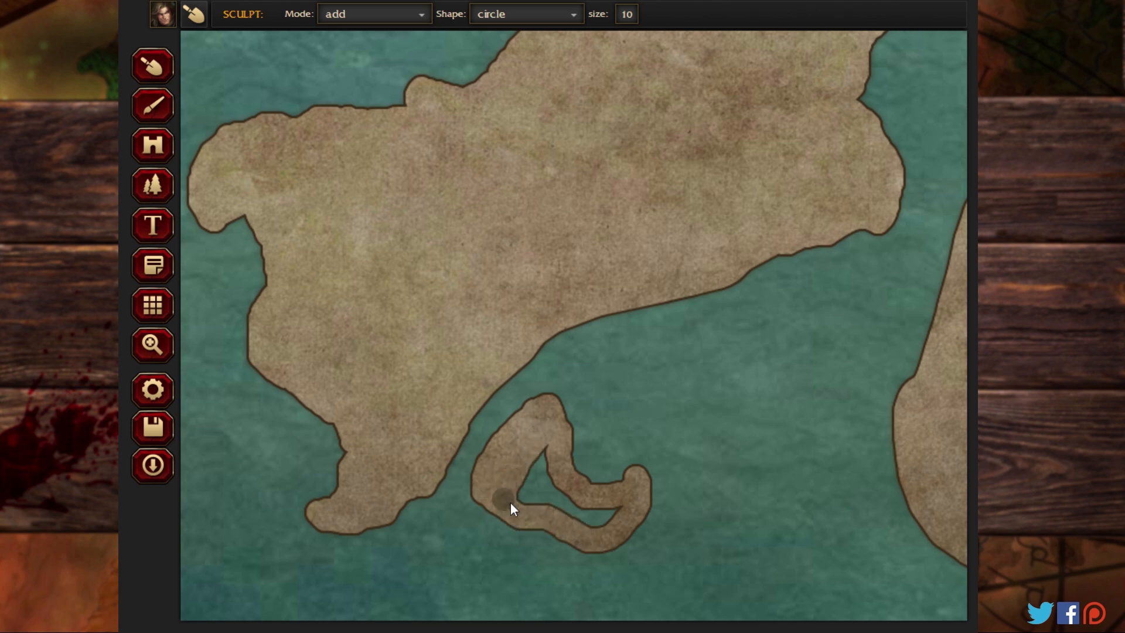
drag(511, 503, 538, 458)
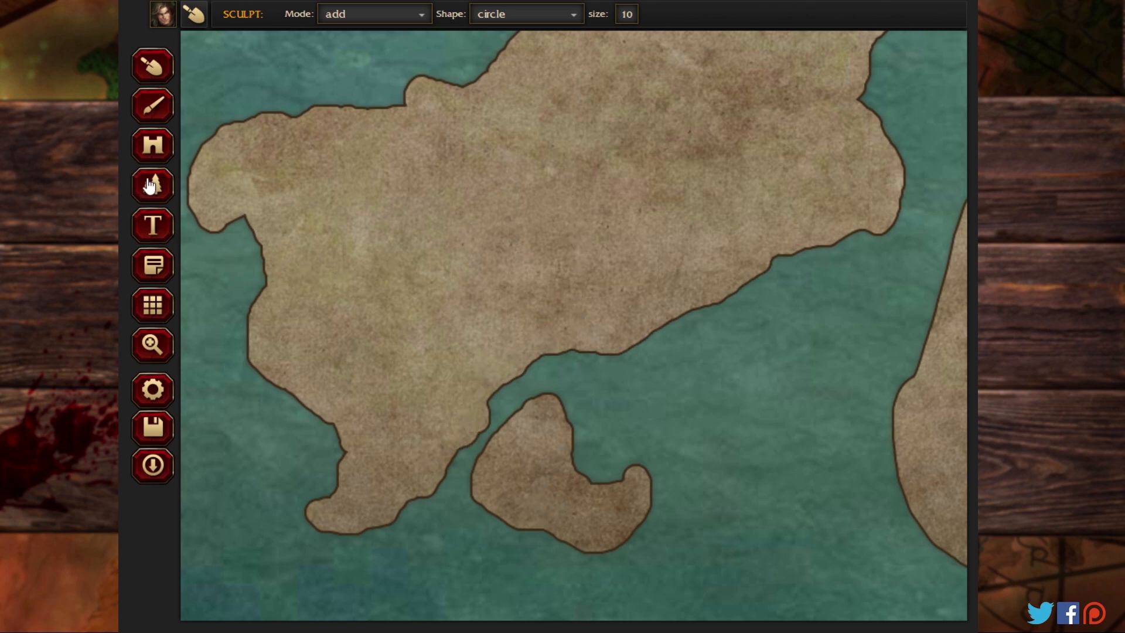
Step: Roughen the coasts of the large landmass to the west, adding northern headlands, a hooked northeastern spur and two southeastern prongs
click(153, 344)
drag(219, 341, 894, 500)
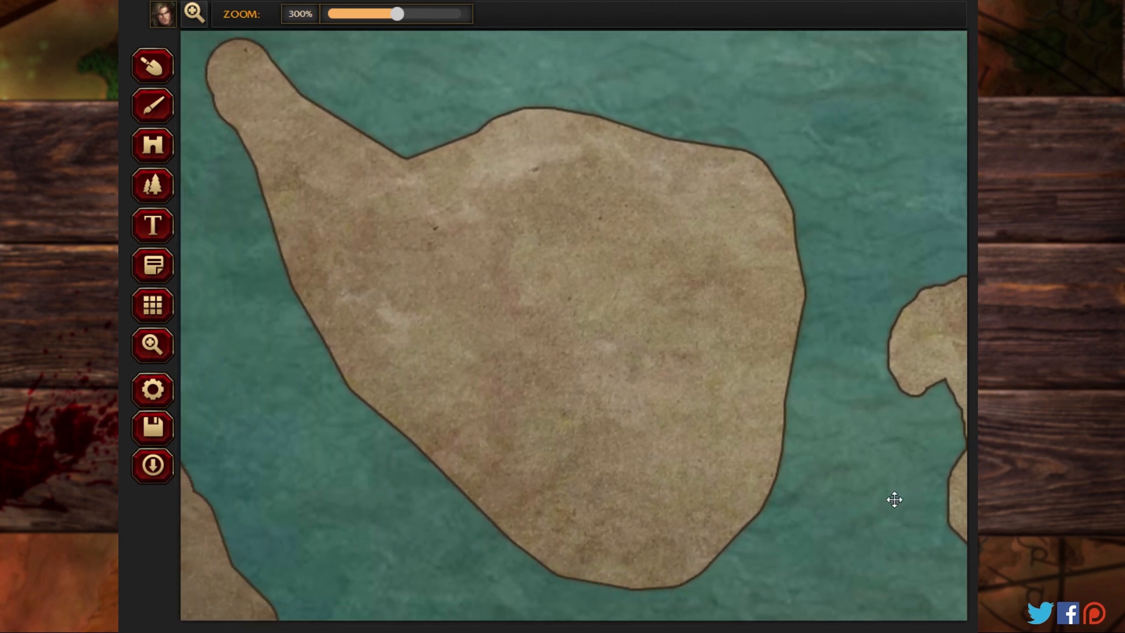
click(153, 67)
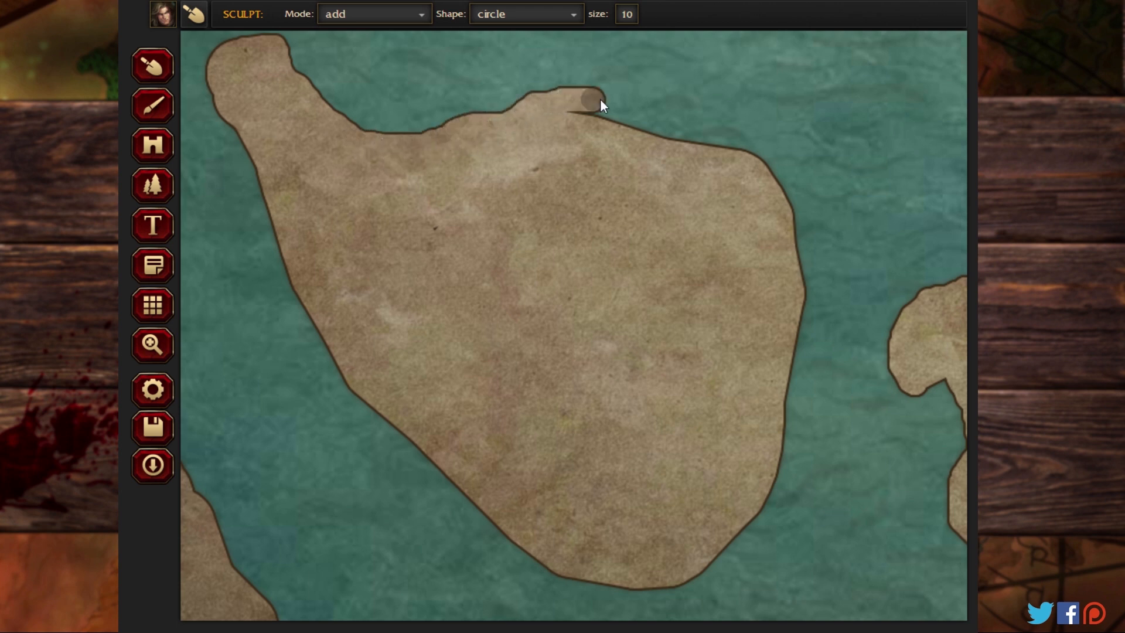
mouse_move(673, 102)
mouse_down()
mouse_move(678, 157)
mouse_move(651, 174)
mouse_up()
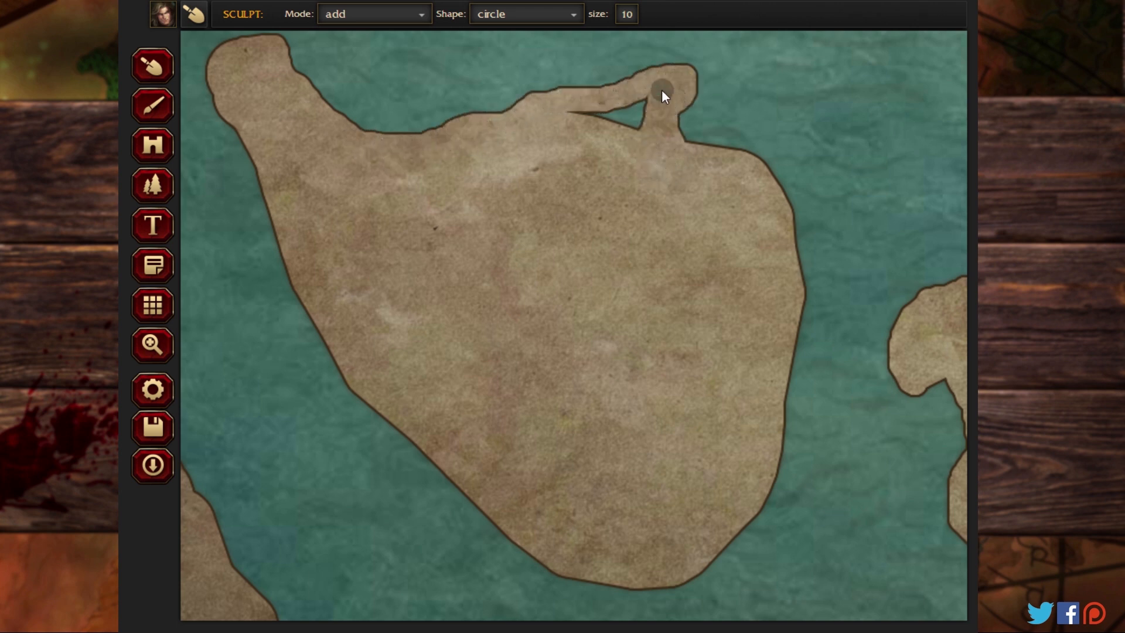
mouse_move(662, 92)
mouse_down()
mouse_move(609, 115)
mouse_move(573, 109)
mouse_up()
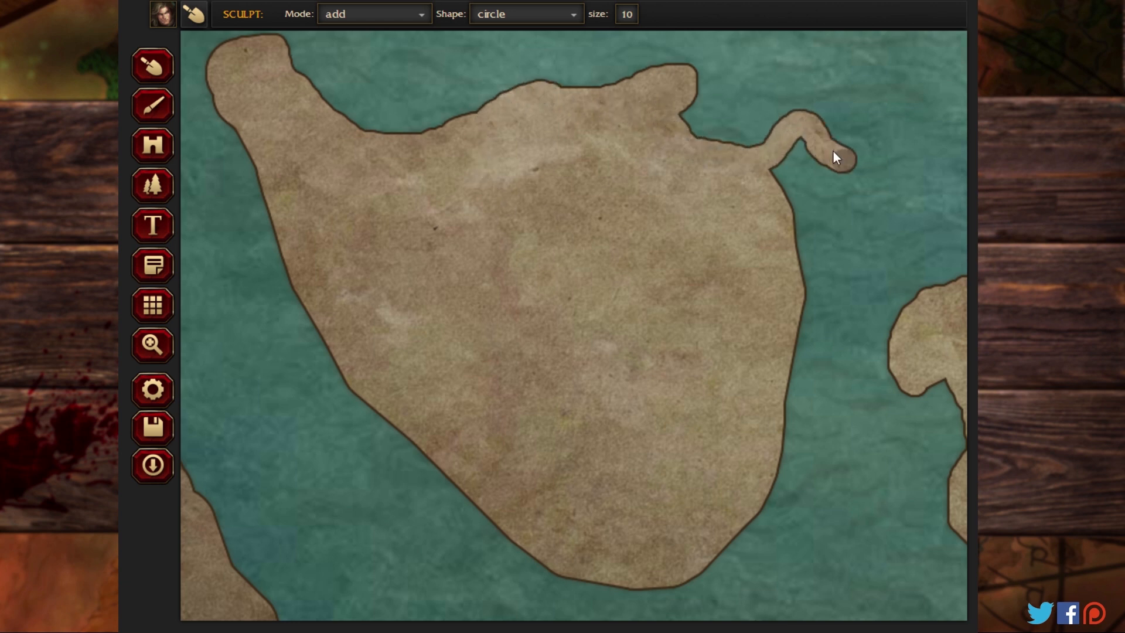
mouse_move(800, 184)
mouse_down()
mouse_move(810, 164)
mouse_move(790, 232)
mouse_move(816, 279)
mouse_up()
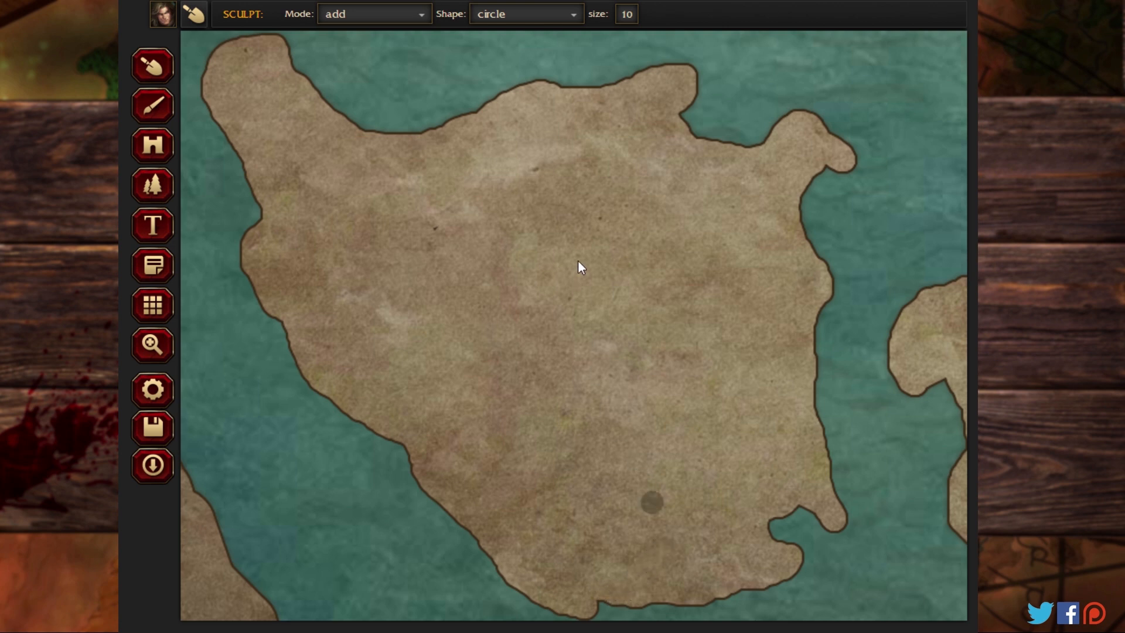
Step: Roughen the narrow southwestern island's coasts, adding a pointed northern tip, an eastern headland and a hooked western spur
click(153, 344)
drag(193, 307, 737, 174)
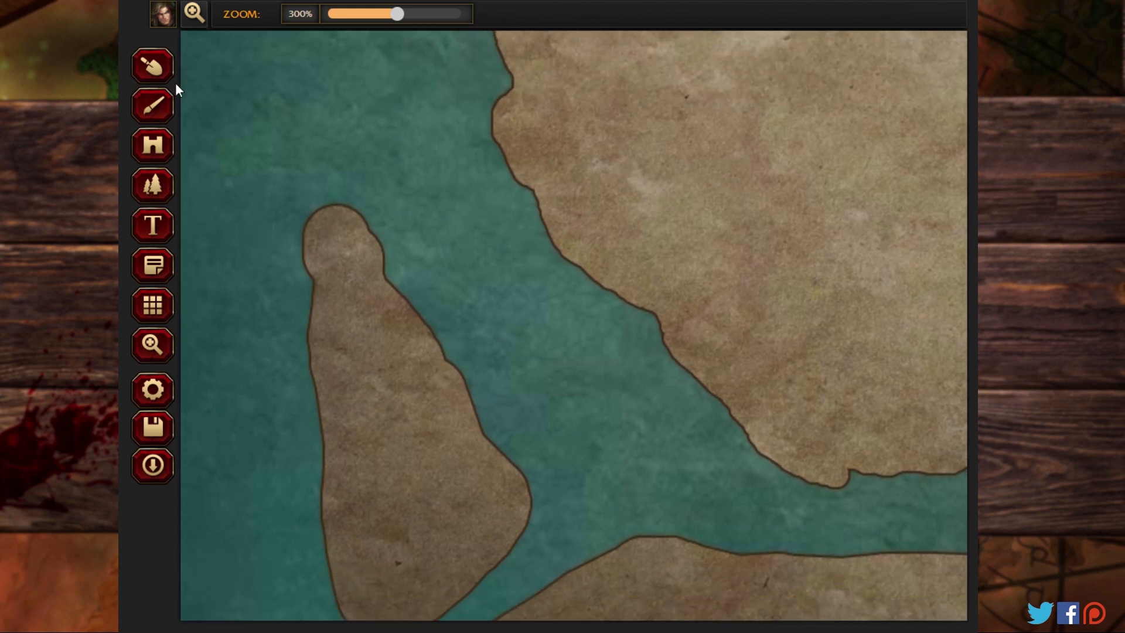
click(164, 75)
drag(309, 331, 305, 249)
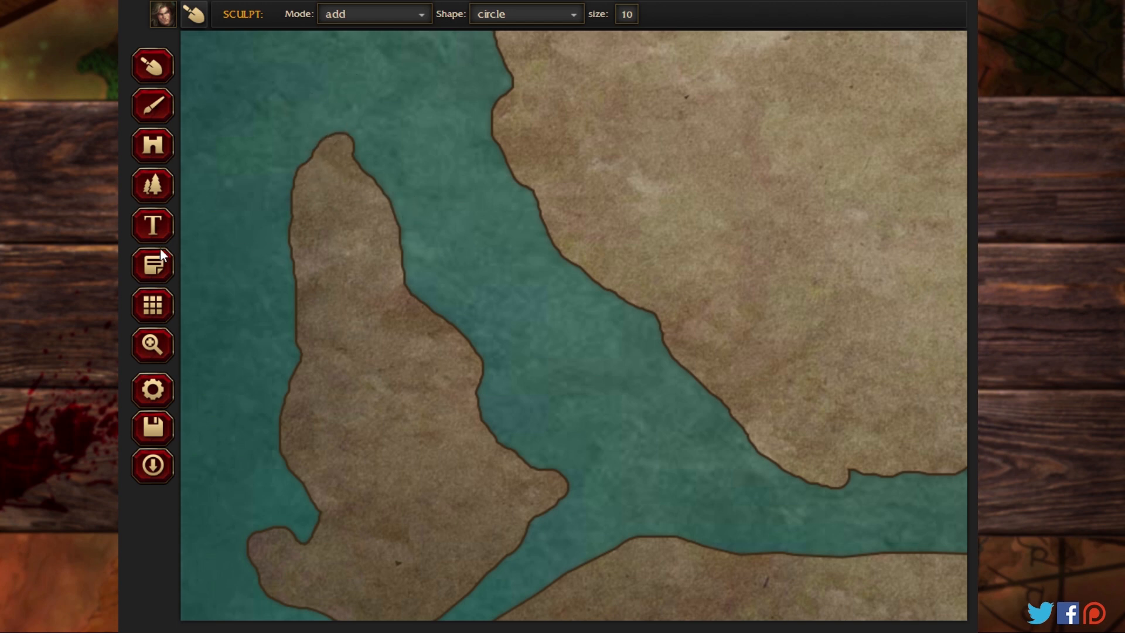
Step: Extend the narrow southwestern island into a filled southern point, and sculpt a small islet off its southwestern shore
click(152, 345)
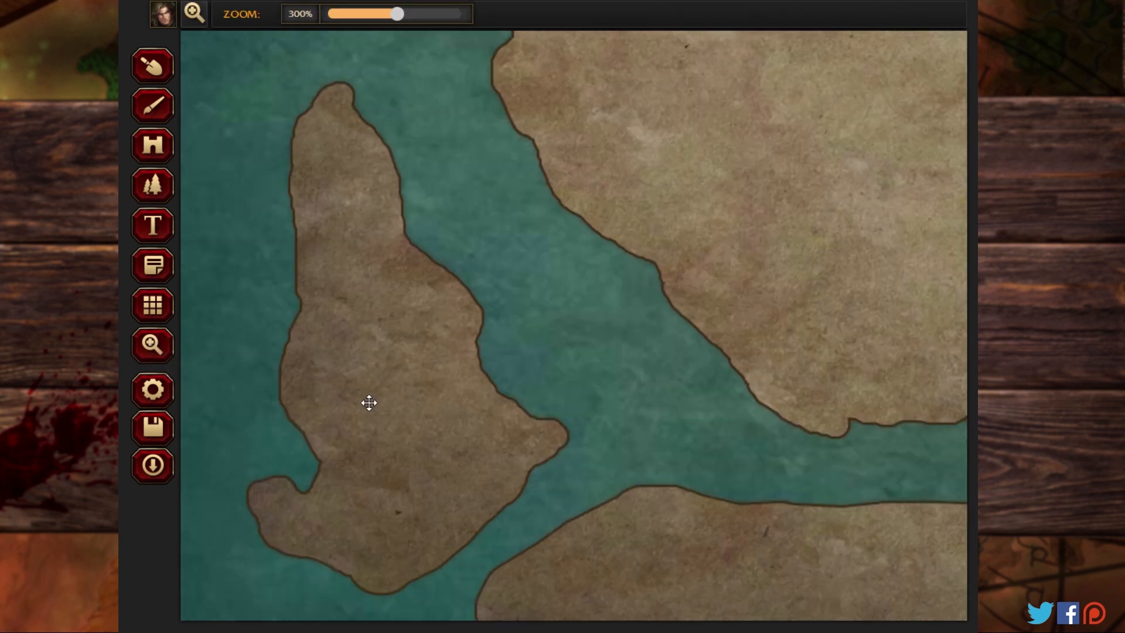
drag(369, 402, 371, 310)
click(152, 65)
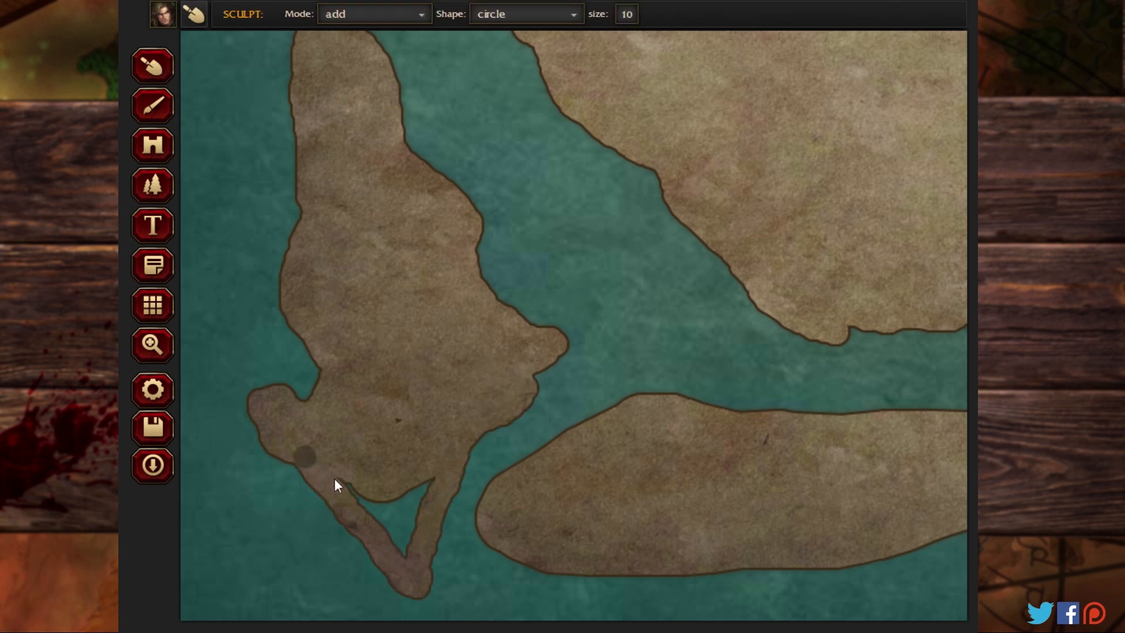
drag(335, 479, 403, 551)
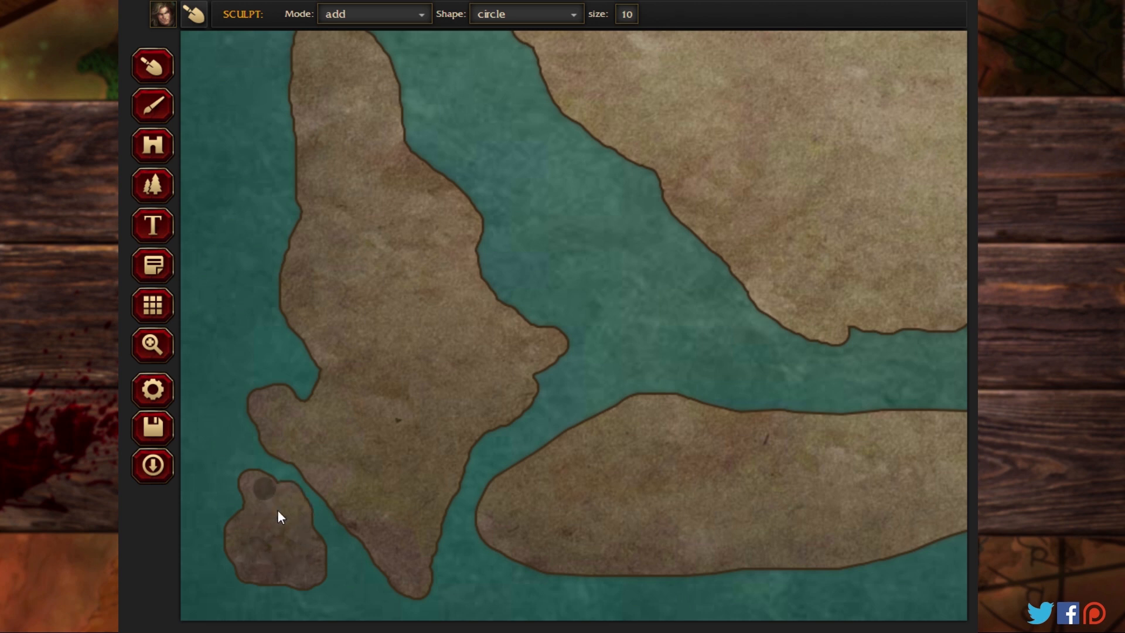
Step: Extend a filled, pointed peninsula north from the elongated southern island, and roughen its northern, eastern and southern coasts
click(152, 345)
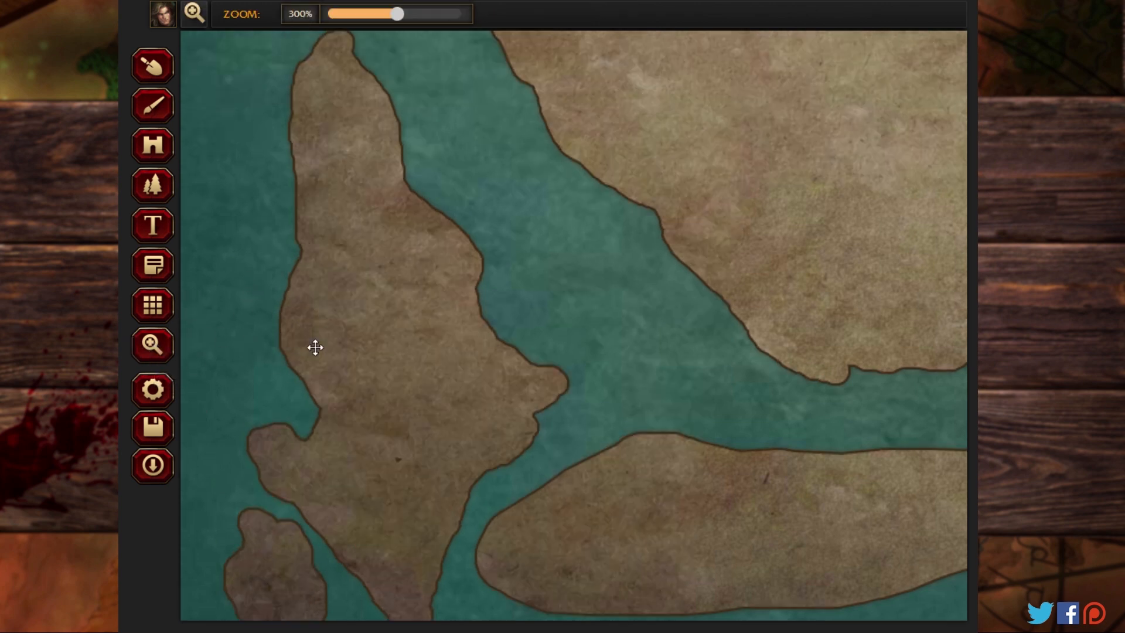
drag(315, 347, 412, 538)
drag(424, 188, 487, 326)
mouse_move(459, 218)
mouse_down()
mouse_move(498, 516)
mouse_move(502, 375)
mouse_up()
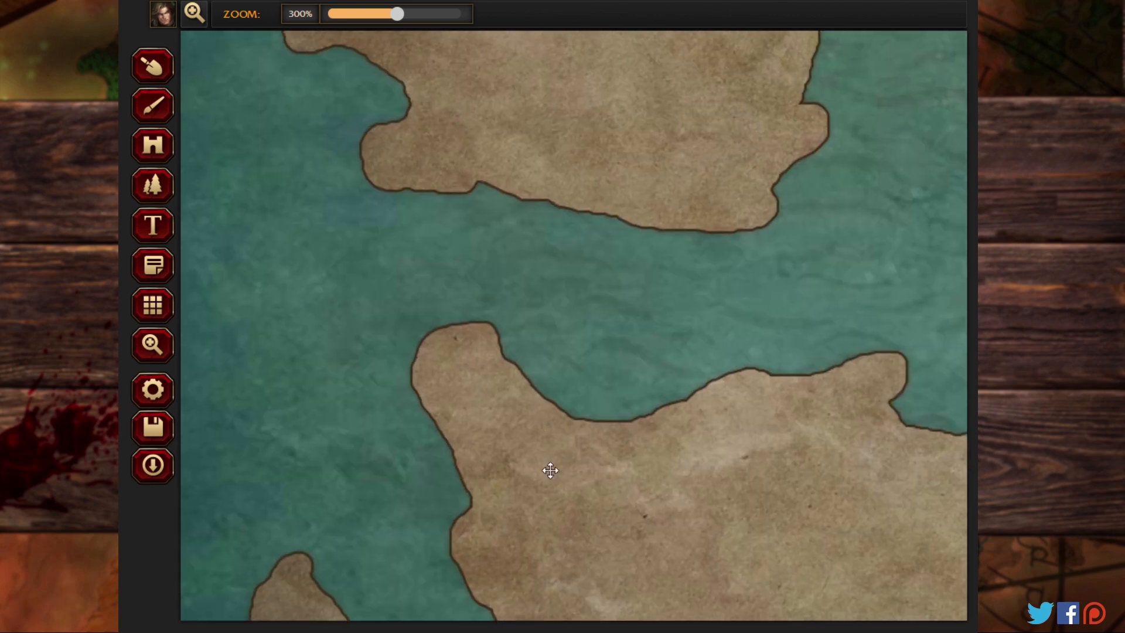
drag(550, 469, 490, 191)
drag(557, 431, 570, 153)
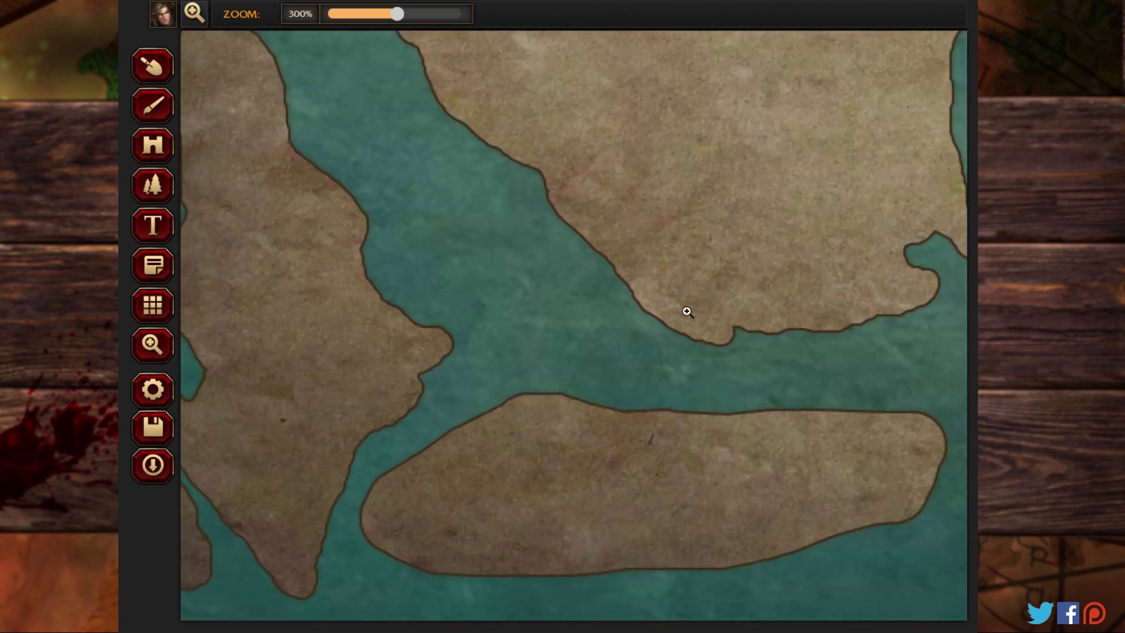
drag(687, 312, 593, 214)
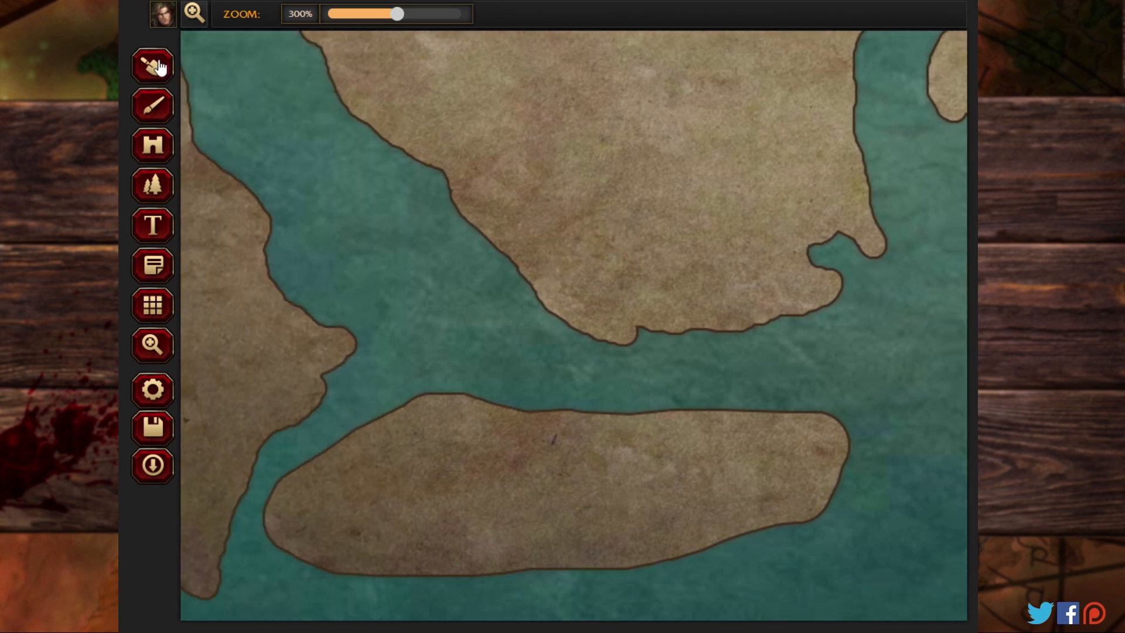
click(154, 66)
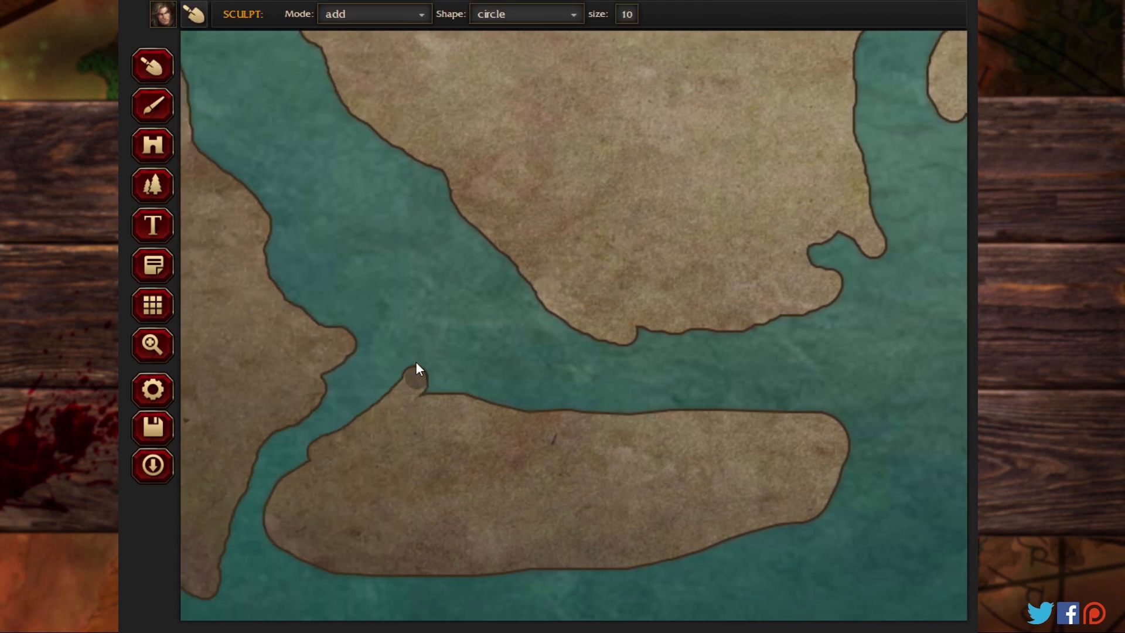
mouse_move(385, 228)
mouse_down()
mouse_move(390, 264)
mouse_move(457, 400)
mouse_move(495, 415)
mouse_move(396, 242)
mouse_move(522, 394)
mouse_move(554, 415)
mouse_up()
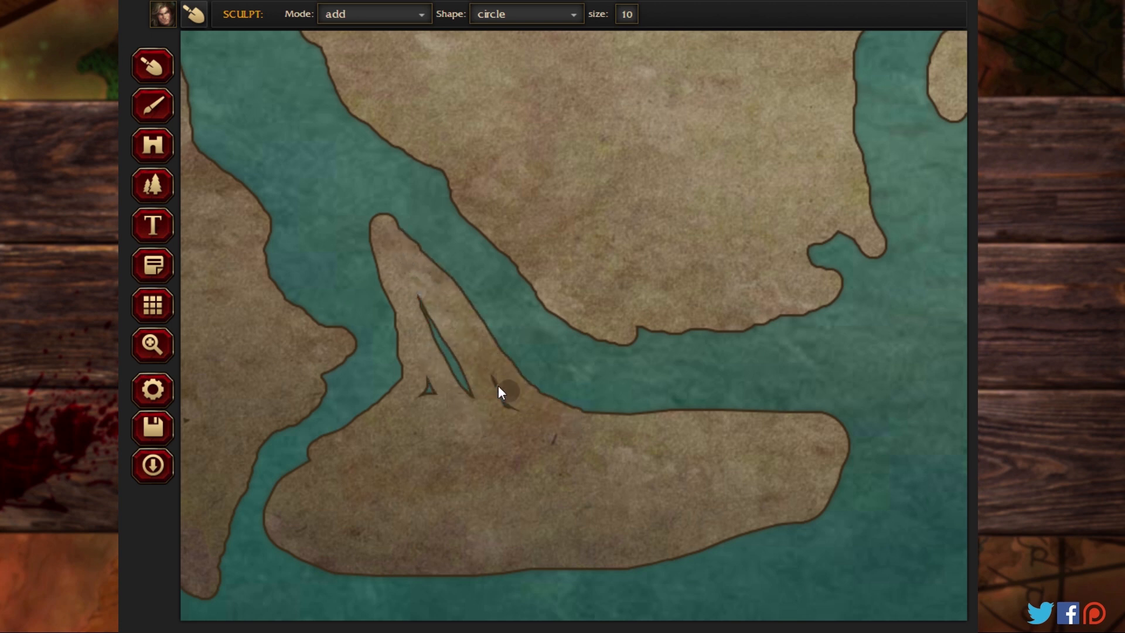
mouse_move(488, 387)
mouse_down()
mouse_move(432, 308)
mouse_move(476, 408)
mouse_move(434, 344)
mouse_up()
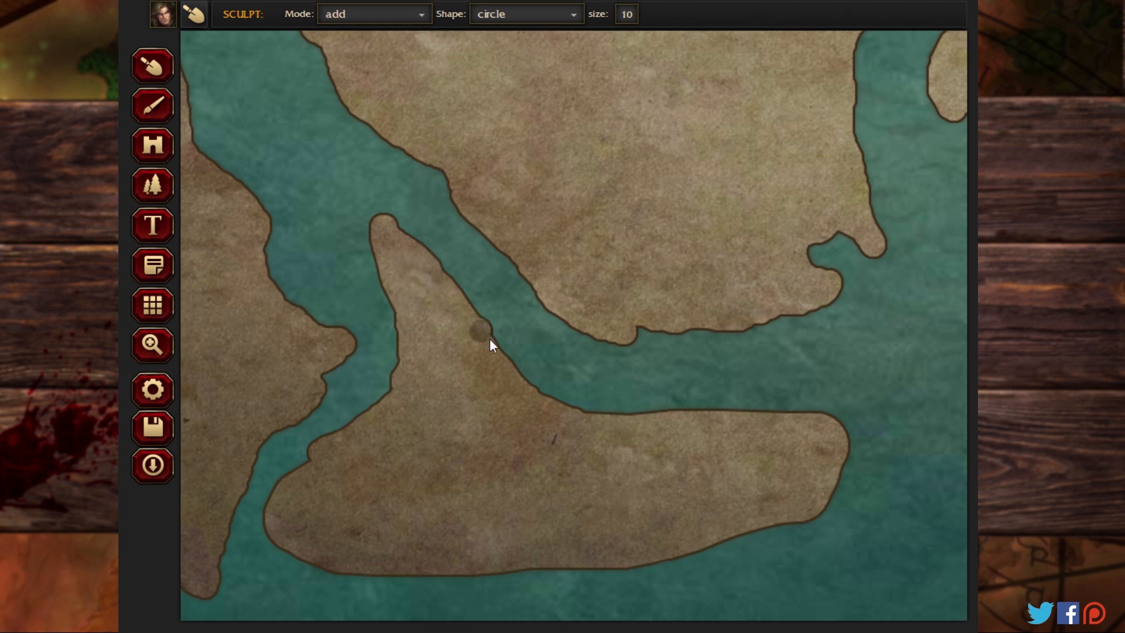
drag(695, 406, 620, 413)
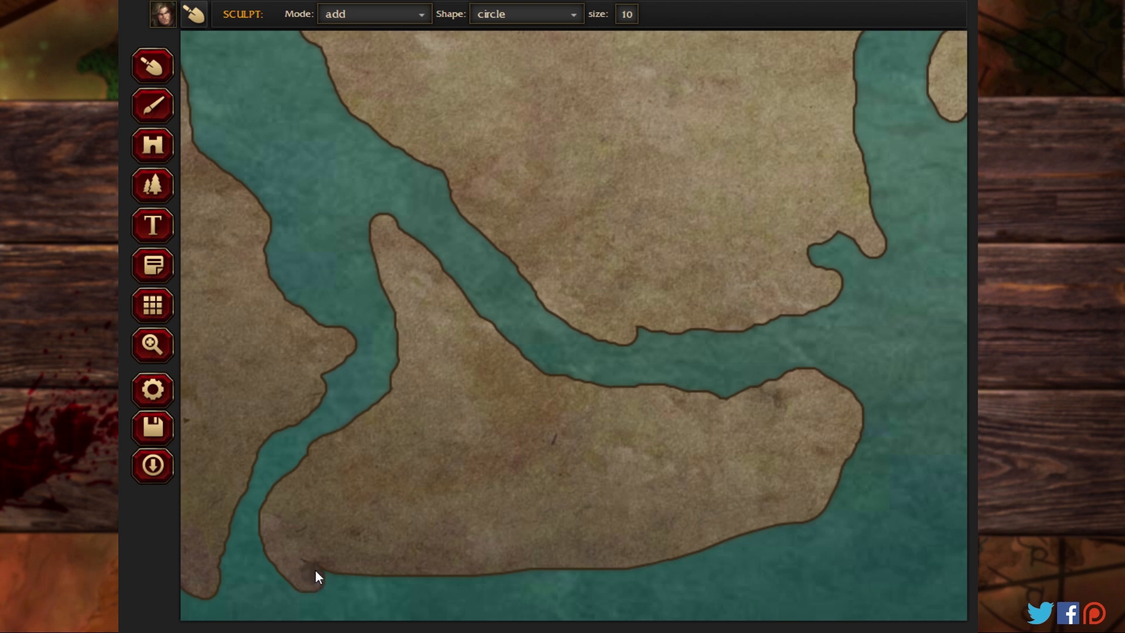
drag(297, 552, 503, 574)
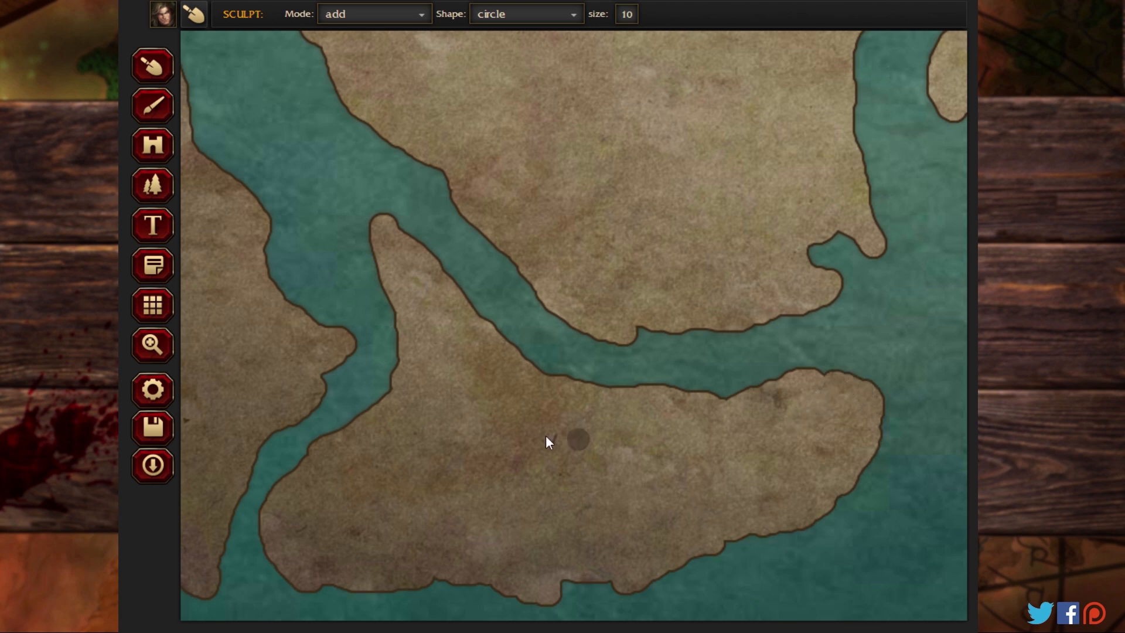
Step: Sculpt a filled, tapered islet with a broad northern end just off the eastern tip of the elongated southern island
click(152, 344)
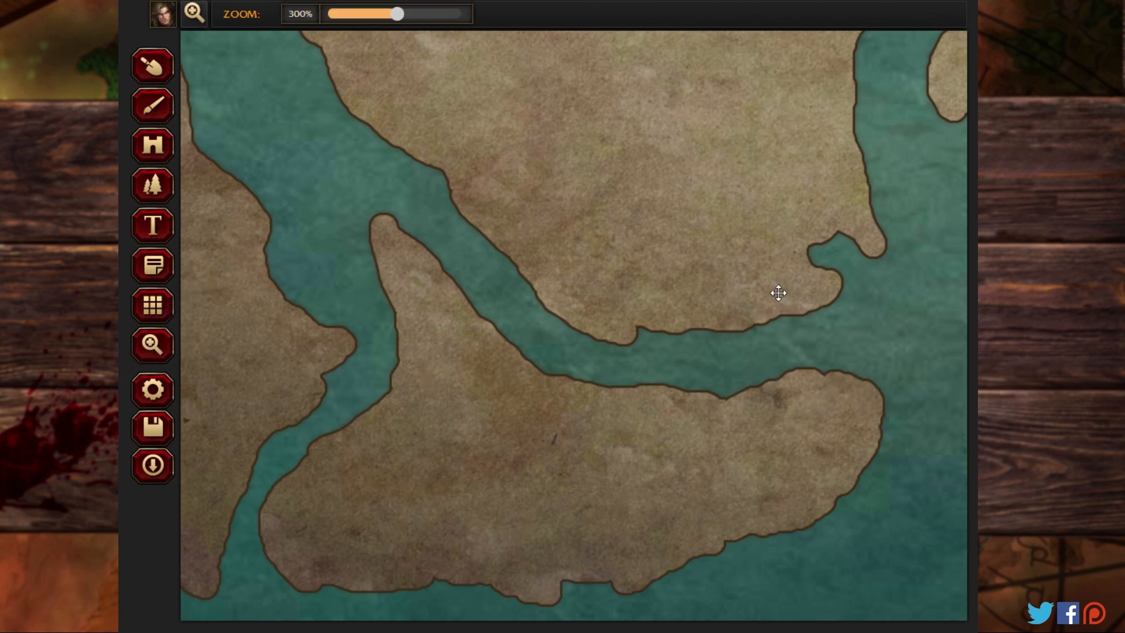
drag(778, 294, 368, 247)
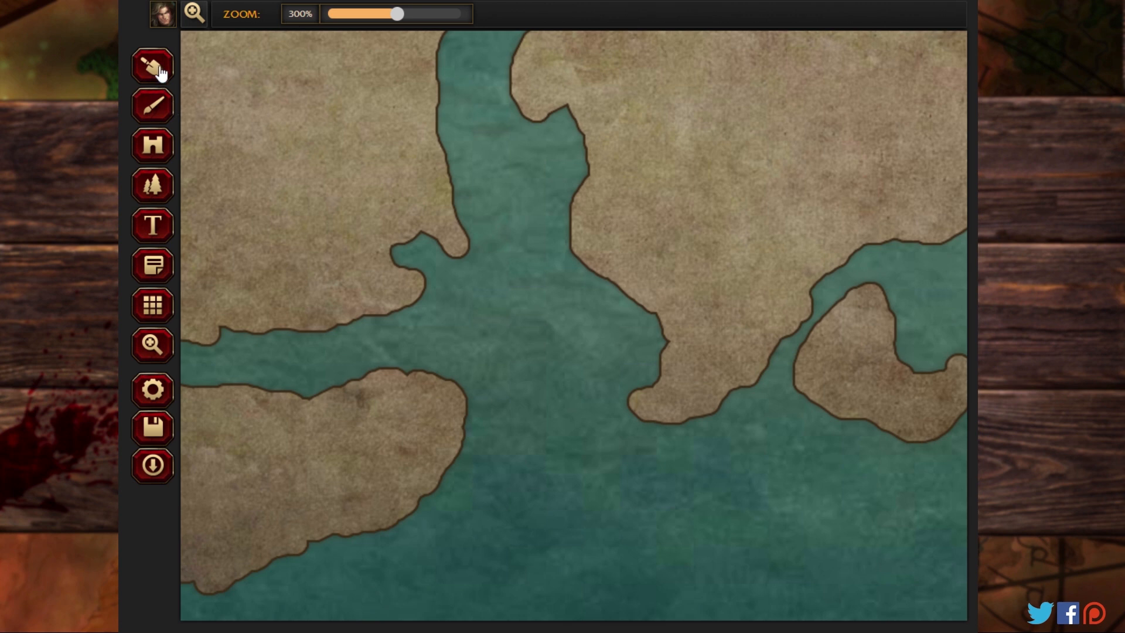
click(154, 68)
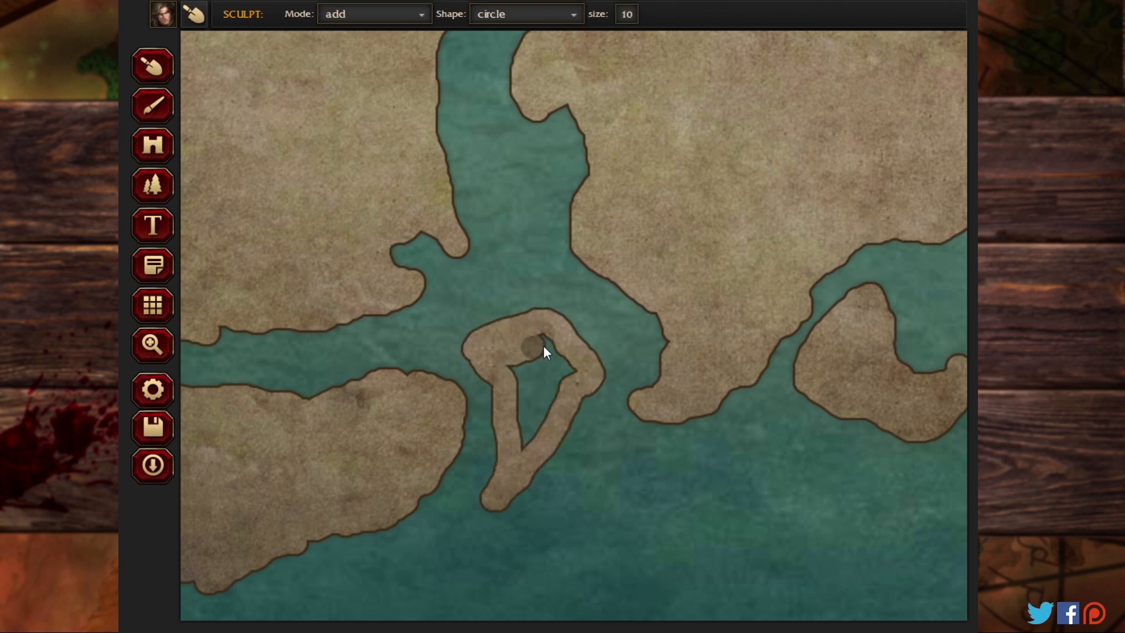
mouse_move(518, 453)
mouse_down()
mouse_move(537, 381)
mouse_move(560, 368)
mouse_up()
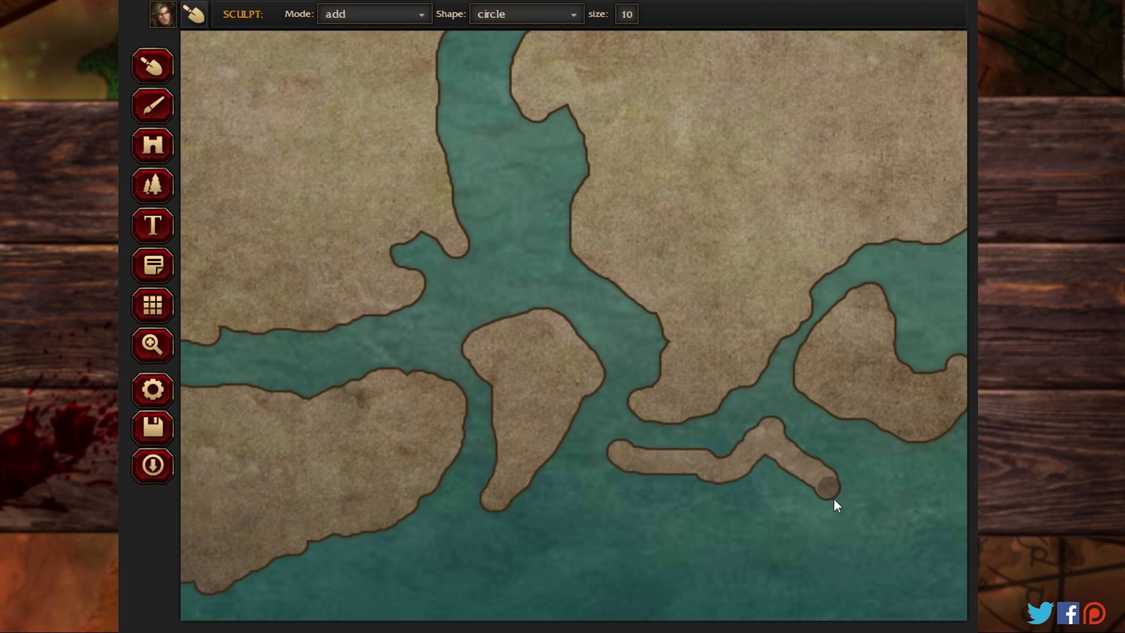
Step: Sculpt a filled, elongated islet with a northern bump and a pointed southeastern end, south of the central landmass's southern tip
mouse_move(857, 548)
mouse_down()
mouse_move(804, 520)
mouse_move(727, 506)
mouse_up()
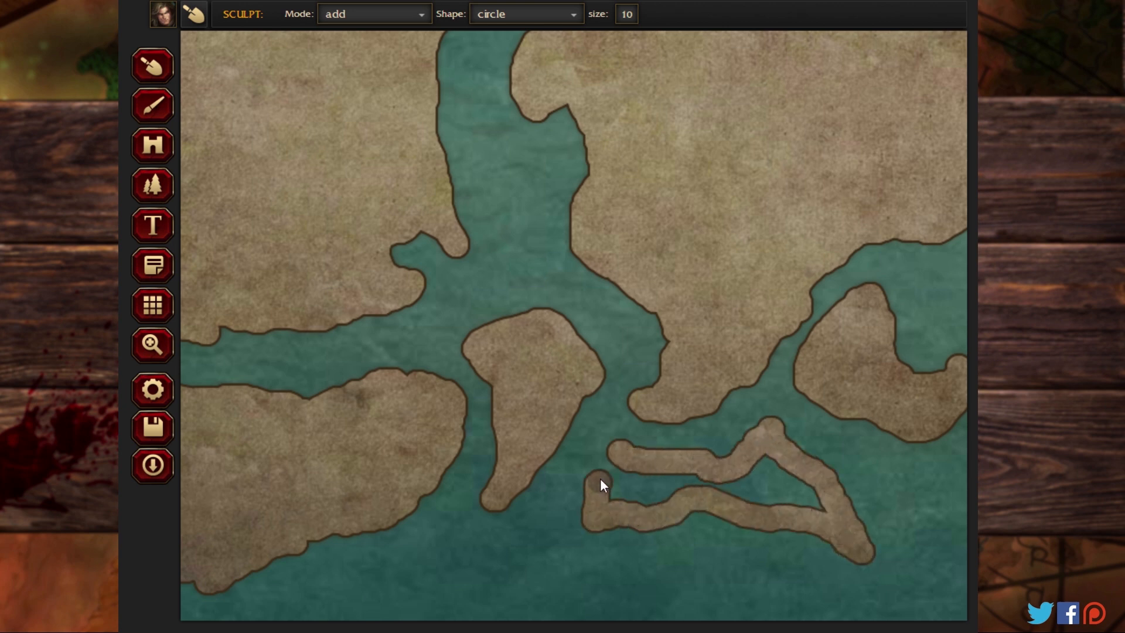
mouse_move(600, 478)
mouse_down()
mouse_move(615, 463)
mouse_move(715, 469)
mouse_up()
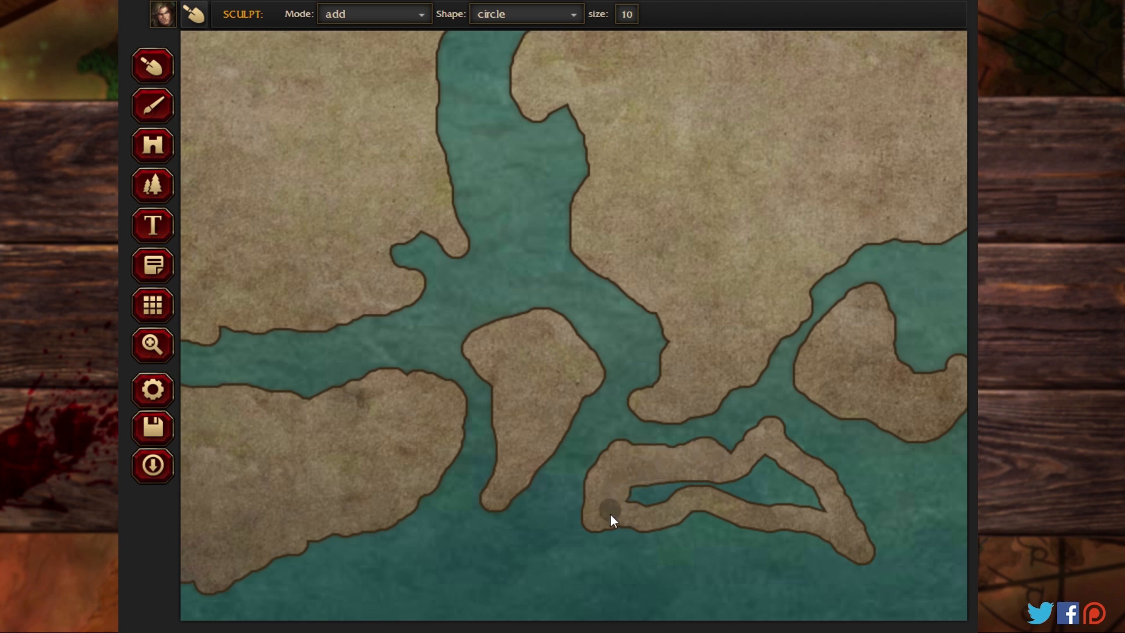
drag(610, 514, 694, 480)
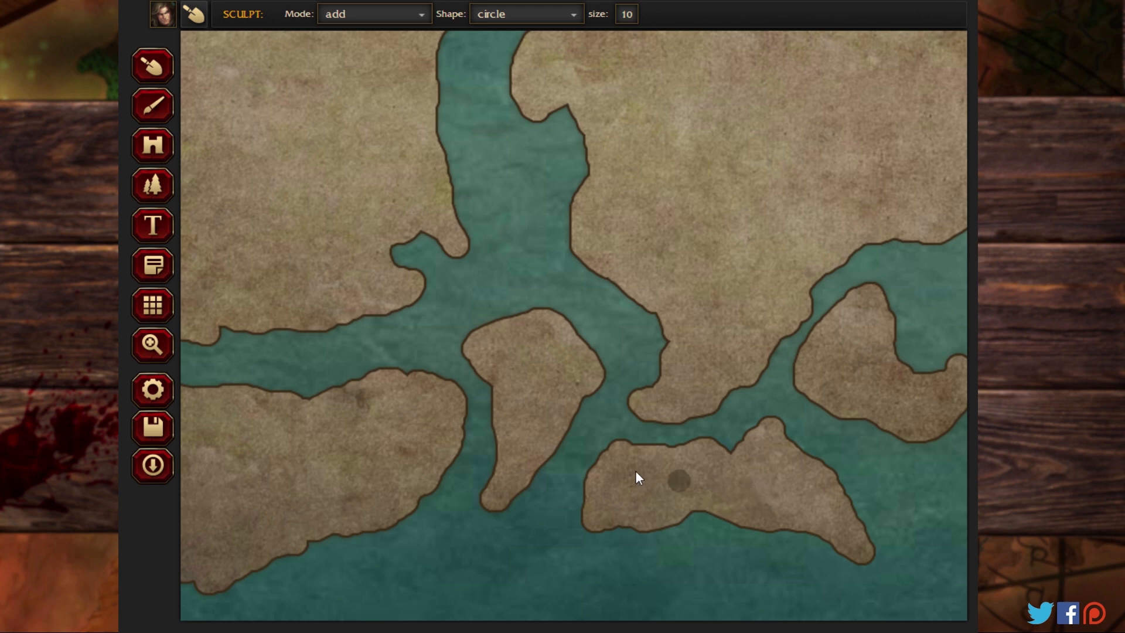
Step: Roughen all coasts of the southeastern landmass, adding a filled northwestern headland, a southwestern point and small eastern and southern prongs
click(156, 345)
drag(767, 155, 438, 176)
drag(794, 181, 462, 125)
drag(756, 176, 505, 141)
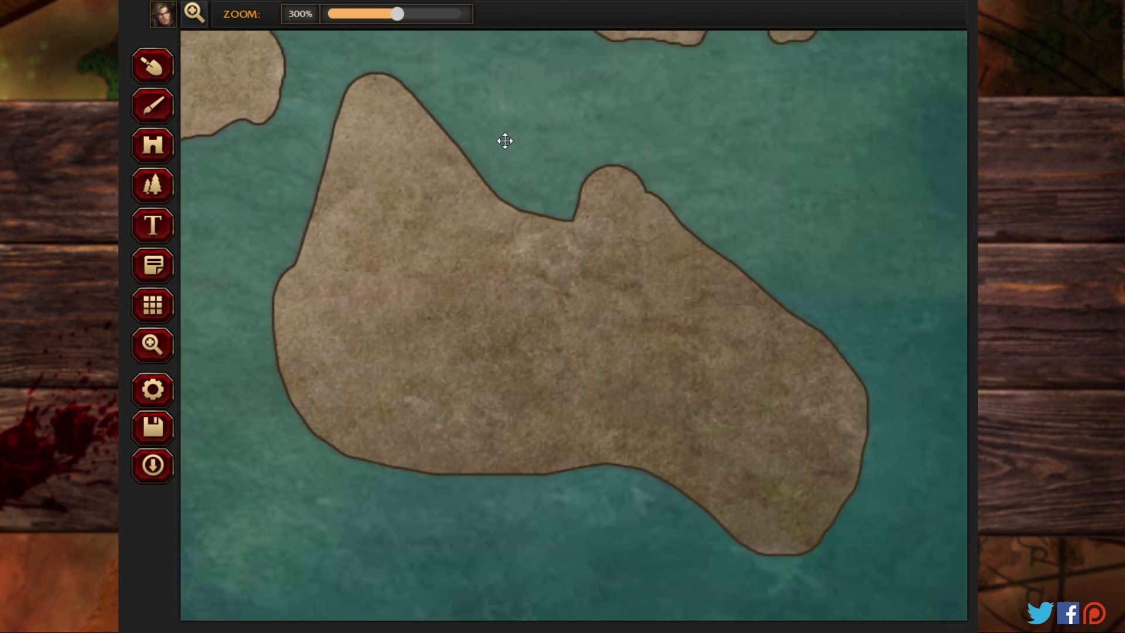
click(153, 67)
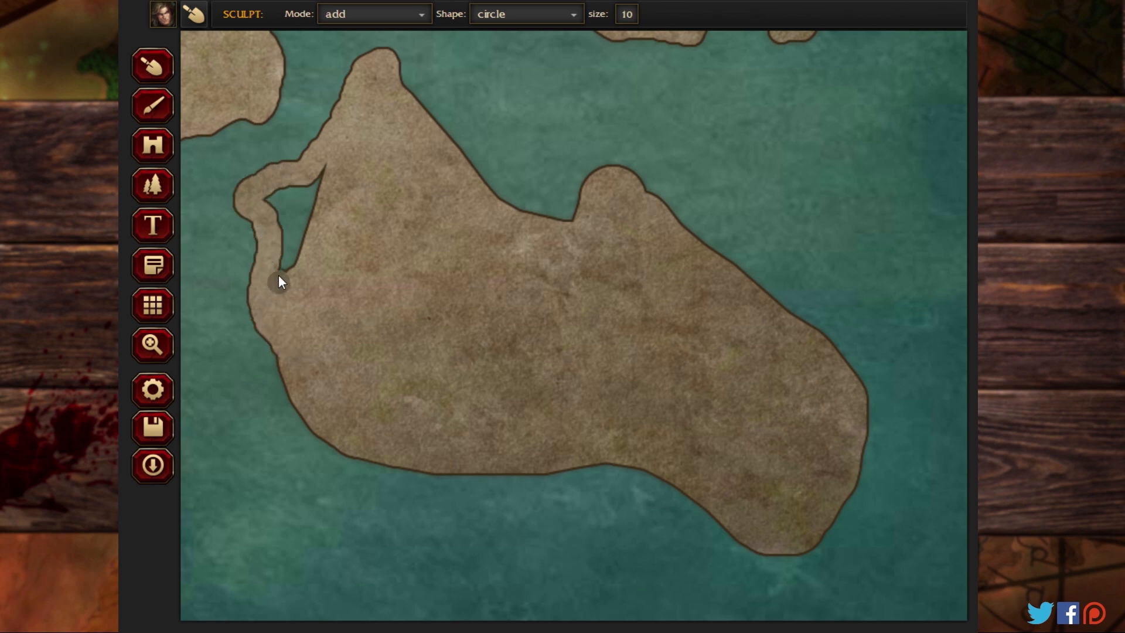
mouse_move(313, 178)
mouse_down()
mouse_move(297, 265)
mouse_move(309, 209)
mouse_move(316, 221)
mouse_move(314, 191)
mouse_move(289, 220)
mouse_up()
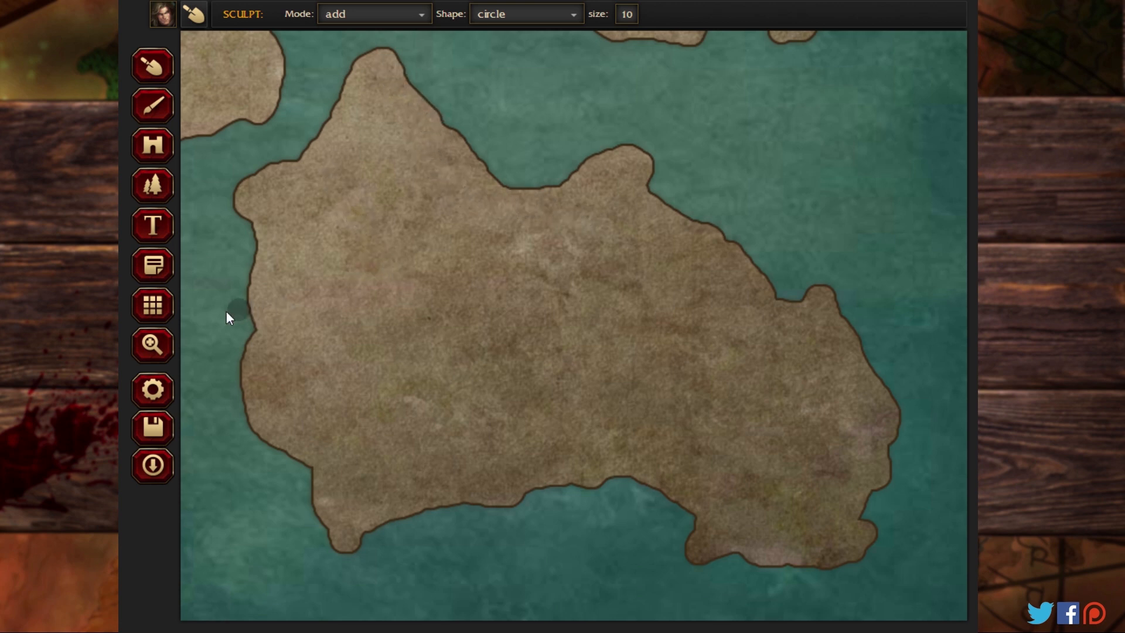
Step: Examine the coastlines of the eastern, central and northern landmasses, then the whole map at 100% zoom
click(152, 344)
mouse_move(402, 241)
mouse_down()
mouse_move(422, 368)
mouse_move(385, 538)
mouse_up()
drag(427, 226, 406, 452)
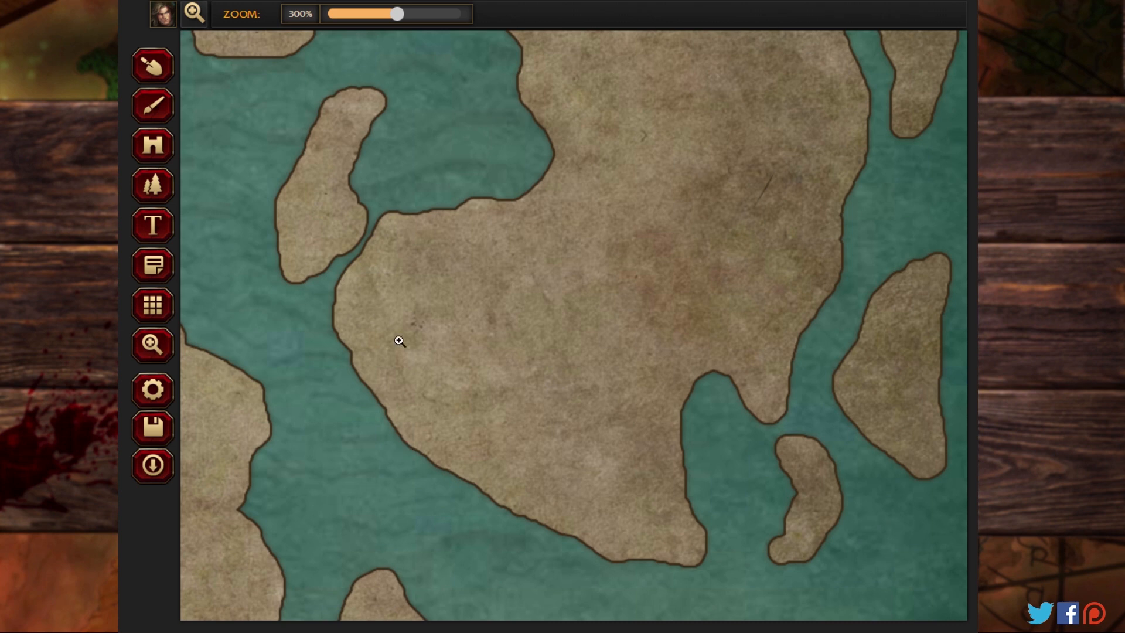
drag(494, 234, 784, 248)
drag(469, 427, 623, 121)
drag(496, 256, 544, 512)
drag(697, 195, 467, 484)
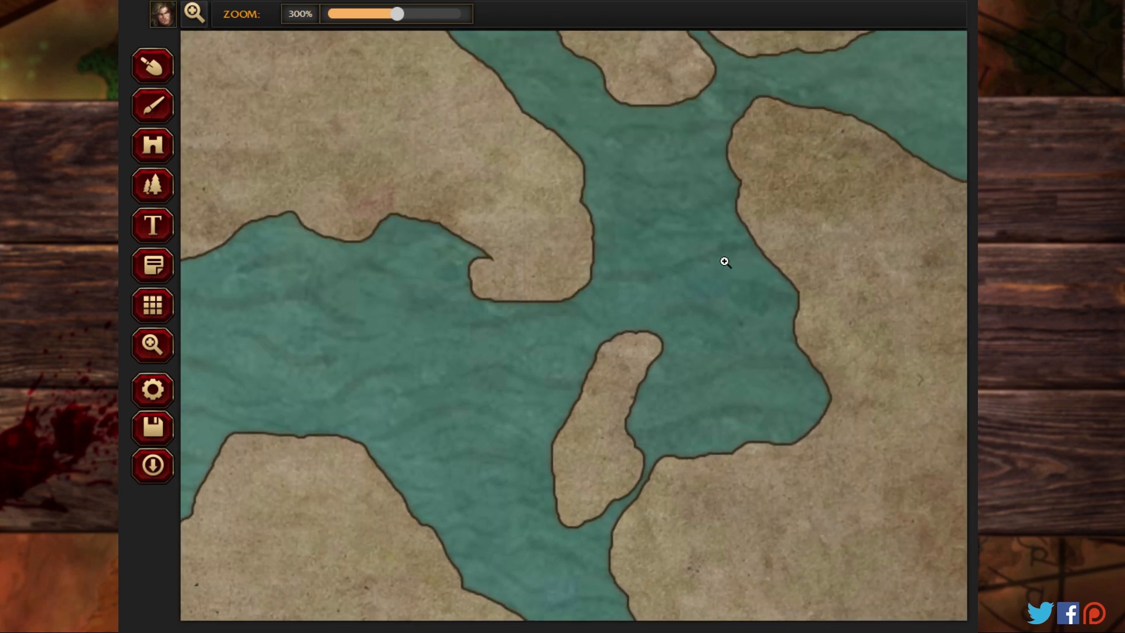
drag(694, 236, 417, 151)
drag(554, 244, 551, 136)
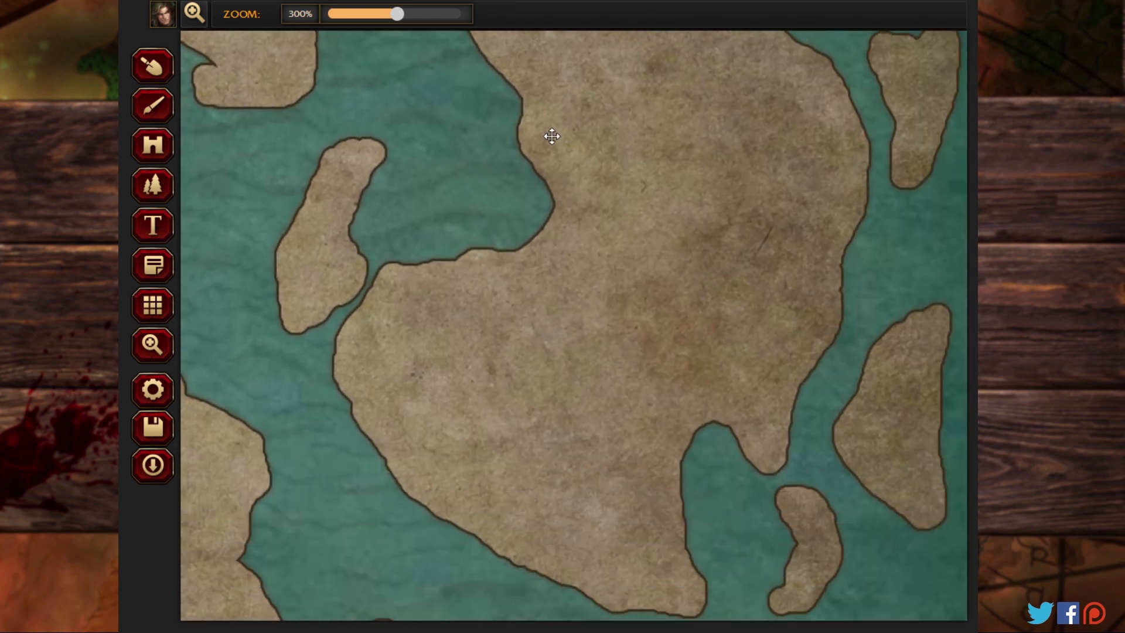
drag(463, 142, 462, 497)
drag(473, 239, 596, 490)
drag(391, 290, 858, 256)
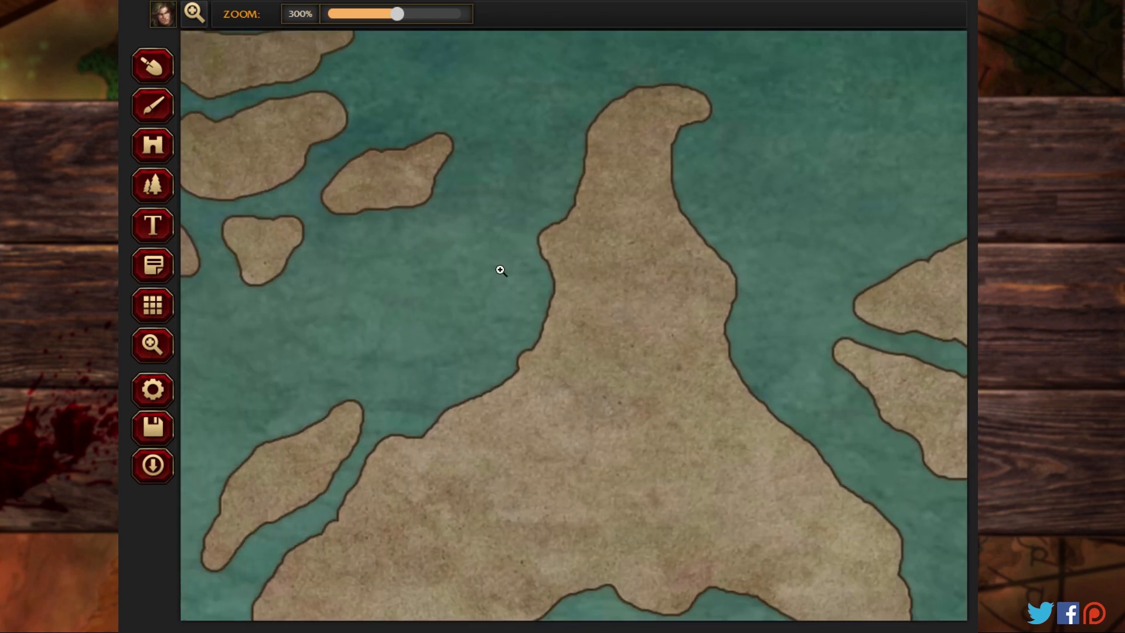
drag(397, 14, 310, 10)
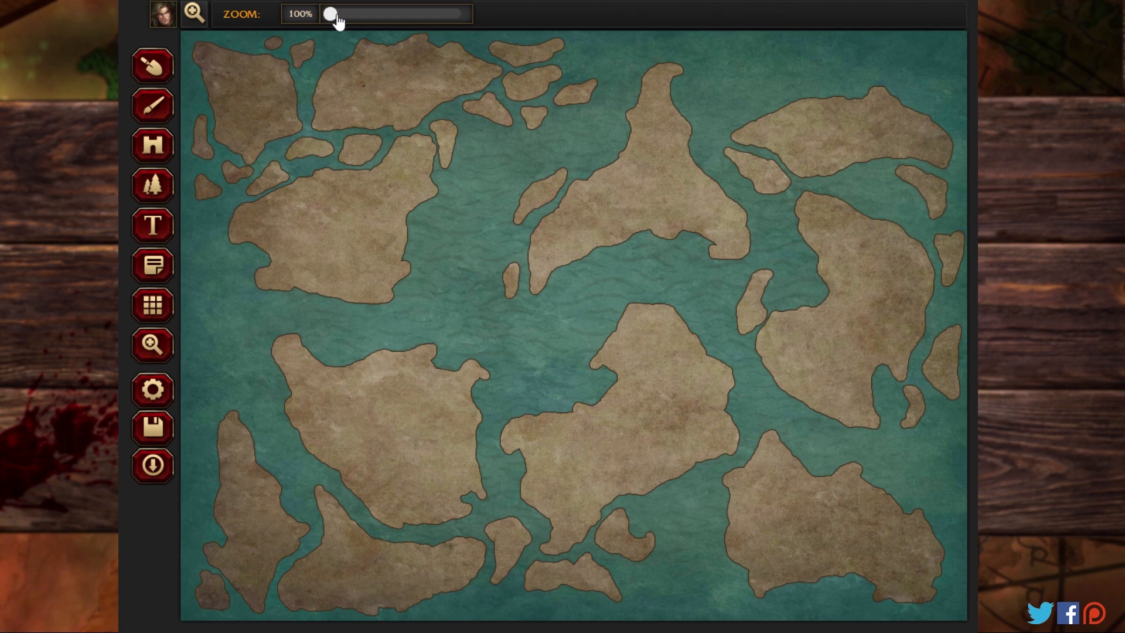
Step: Sculpt a filled triangular island off the southeastern landmass's northeastern coast and a small islet in its southern bay
drag(337, 18, 399, 20)
drag(580, 363, 287, 86)
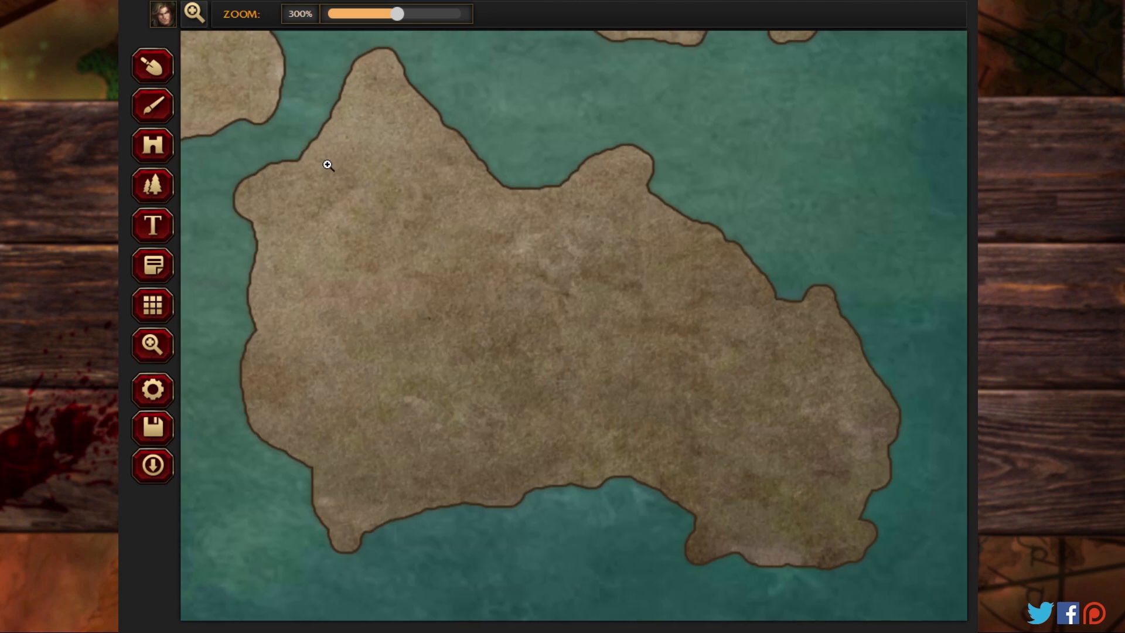
click(152, 70)
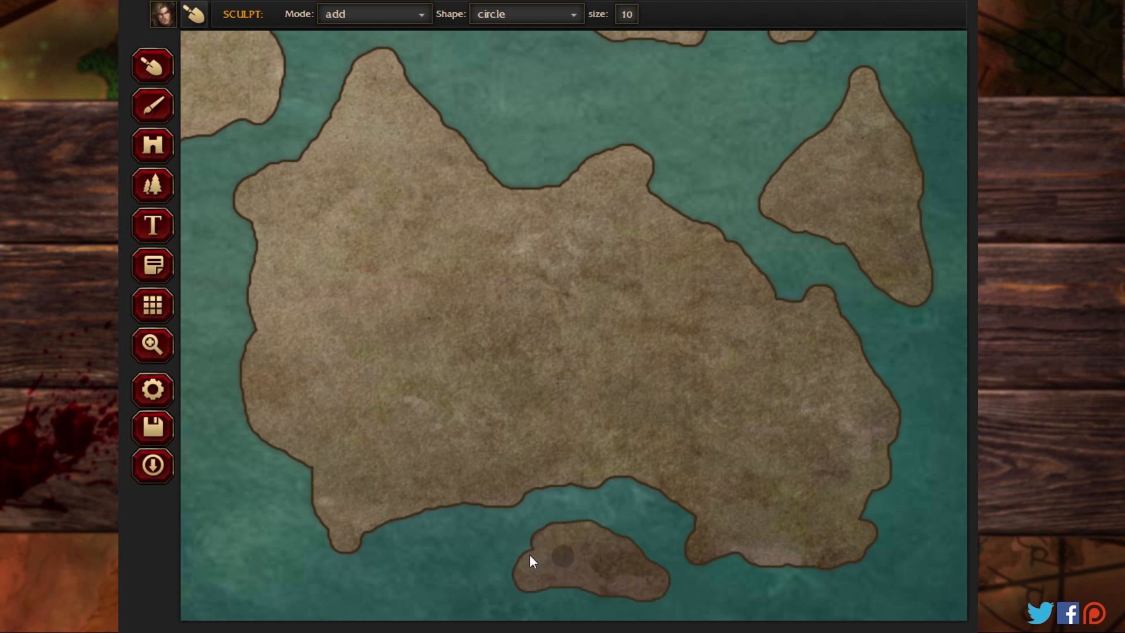
Step: Sculpt three filled islets west of the southeastern landmass: a rounded triangular one, a small one beside it and a narrow-waisted one to the south
click(153, 344)
click(241, 379)
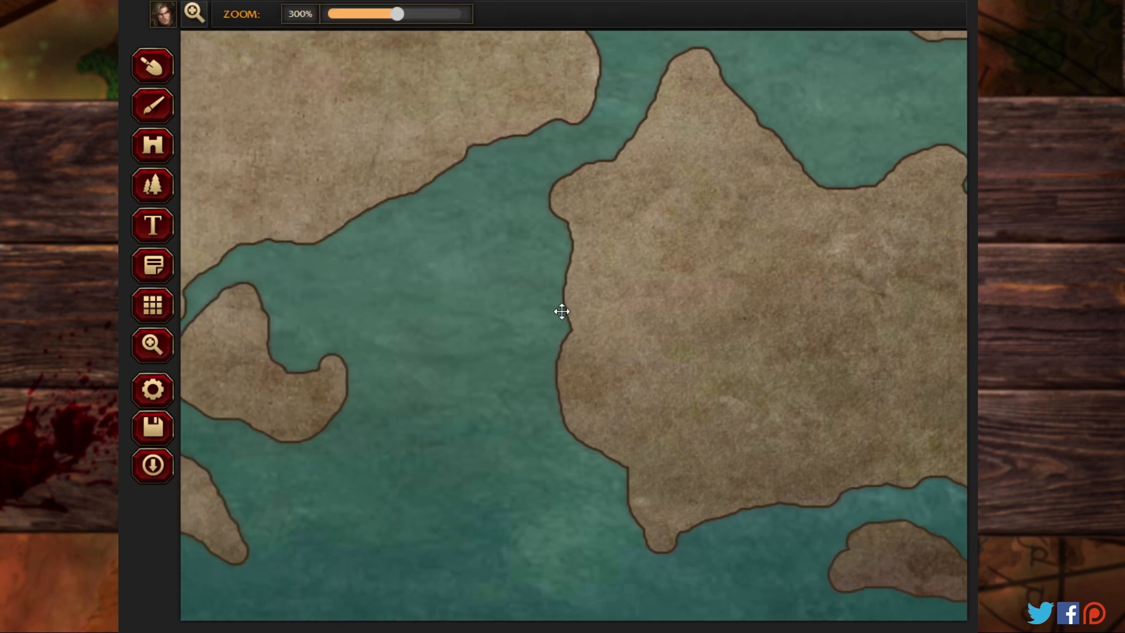
click(155, 73)
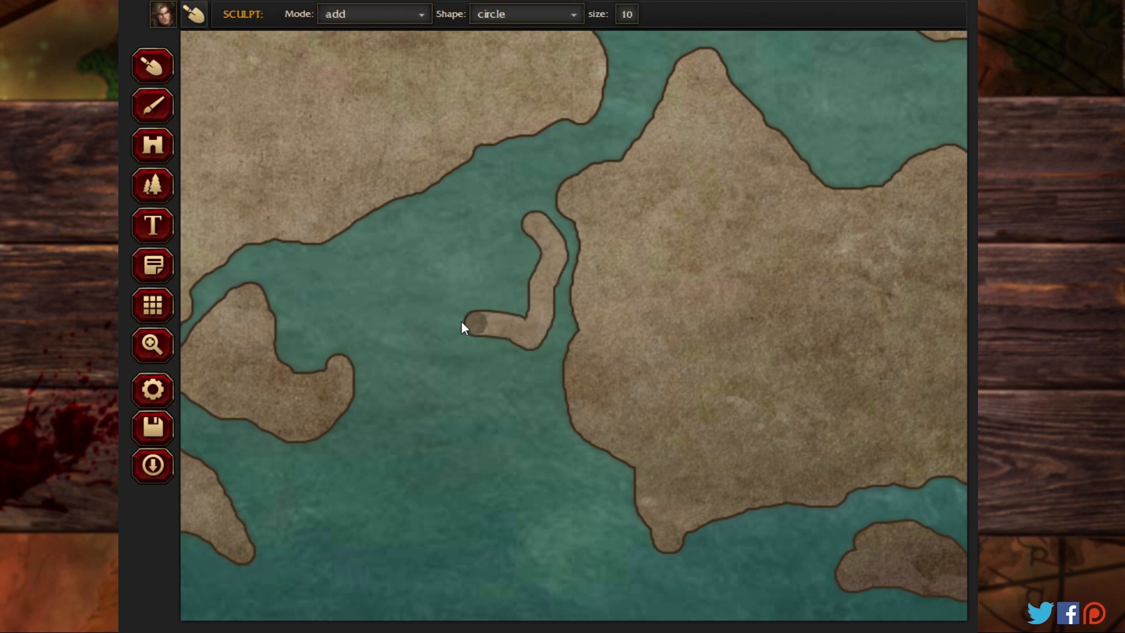
mouse_move(462, 322)
mouse_down()
mouse_move(406, 303)
mouse_move(431, 261)
mouse_up()
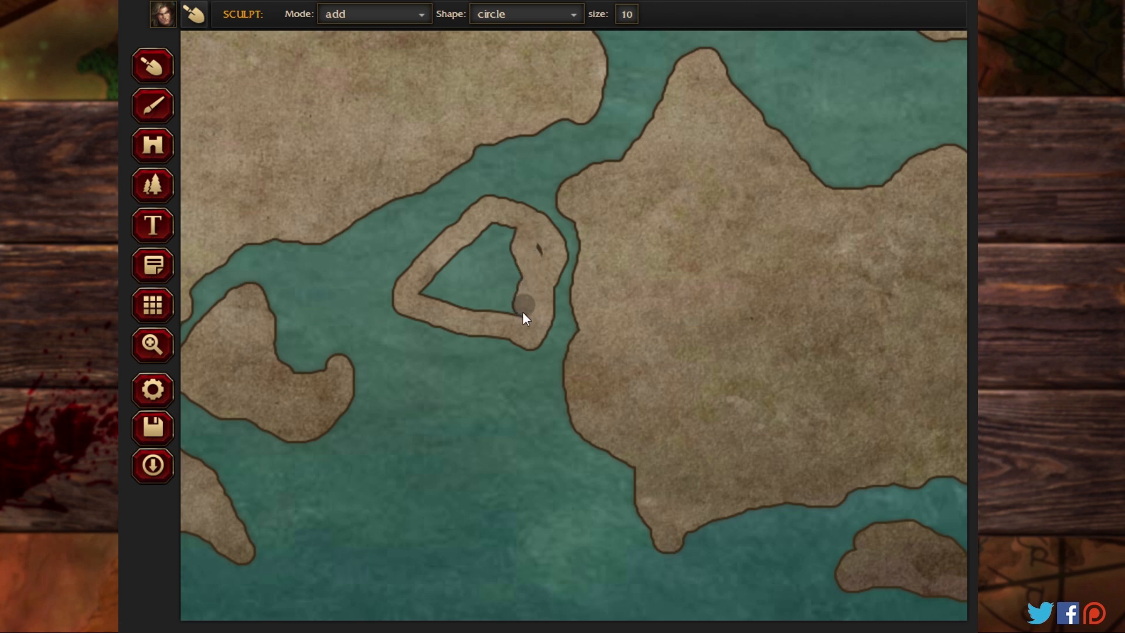
mouse_move(523, 315)
mouse_down()
mouse_move(534, 281)
mouse_move(519, 308)
mouse_move(490, 325)
mouse_up()
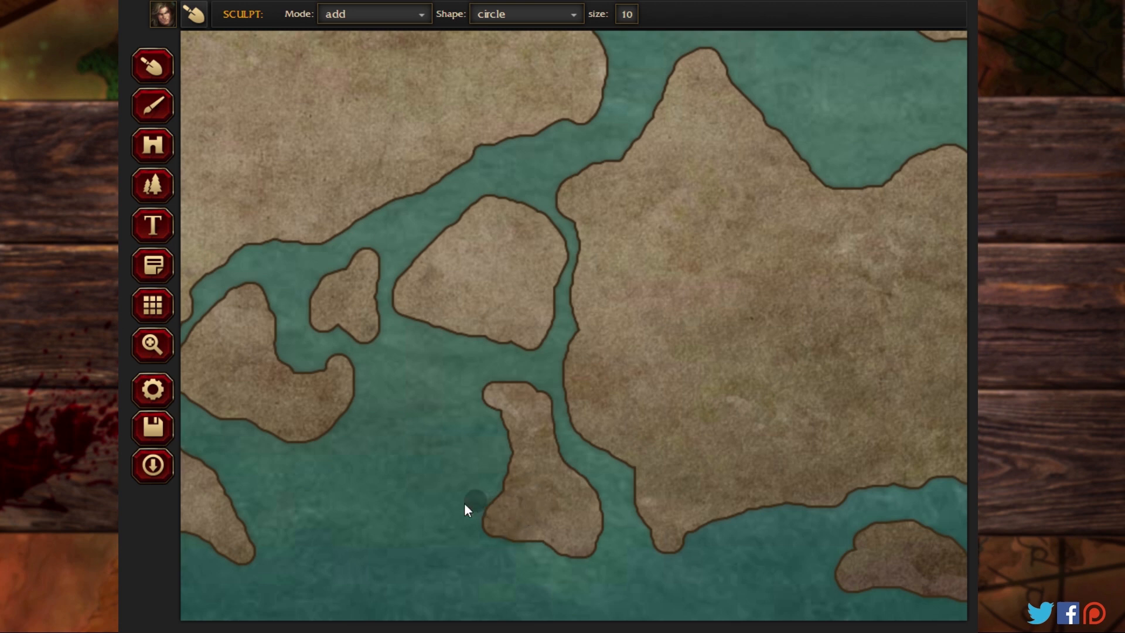
Step: Sculpt a filled islet with a narrow northern tip, north of the narrow southwestern island and west of the neighbouring large landmass
click(150, 345)
mouse_move(570, 129)
mouse_down()
mouse_move(365, 405)
mouse_move(518, 484)
mouse_up()
drag(348, 446, 656, 392)
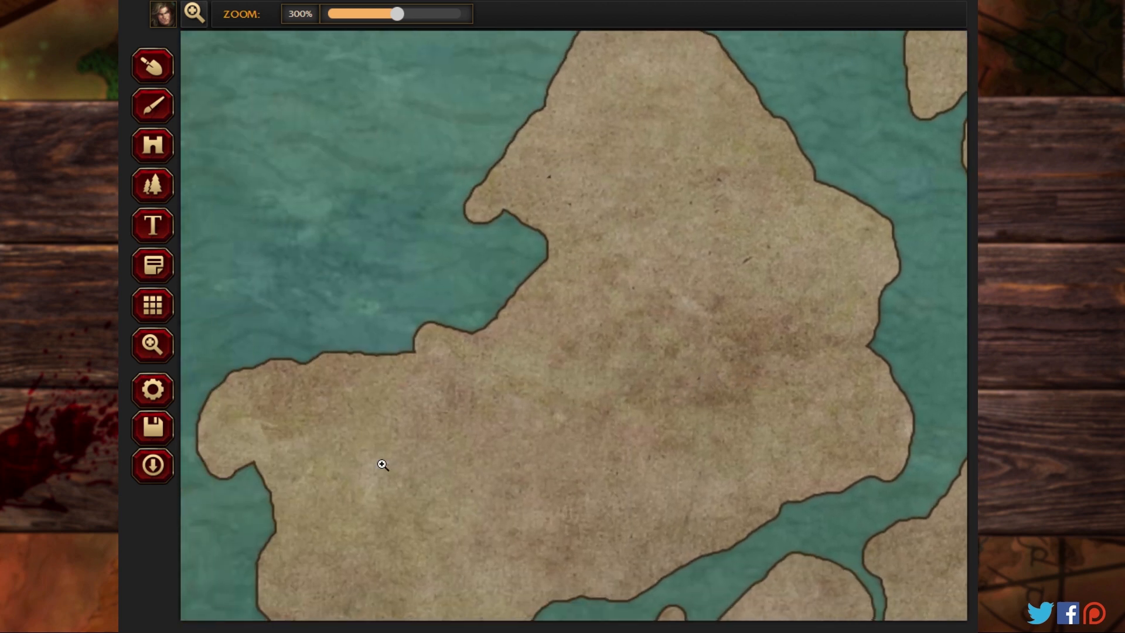
drag(385, 467, 580, 178)
mouse_move(370, 460)
mouse_down()
mouse_move(605, 259)
mouse_move(728, 289)
mouse_up()
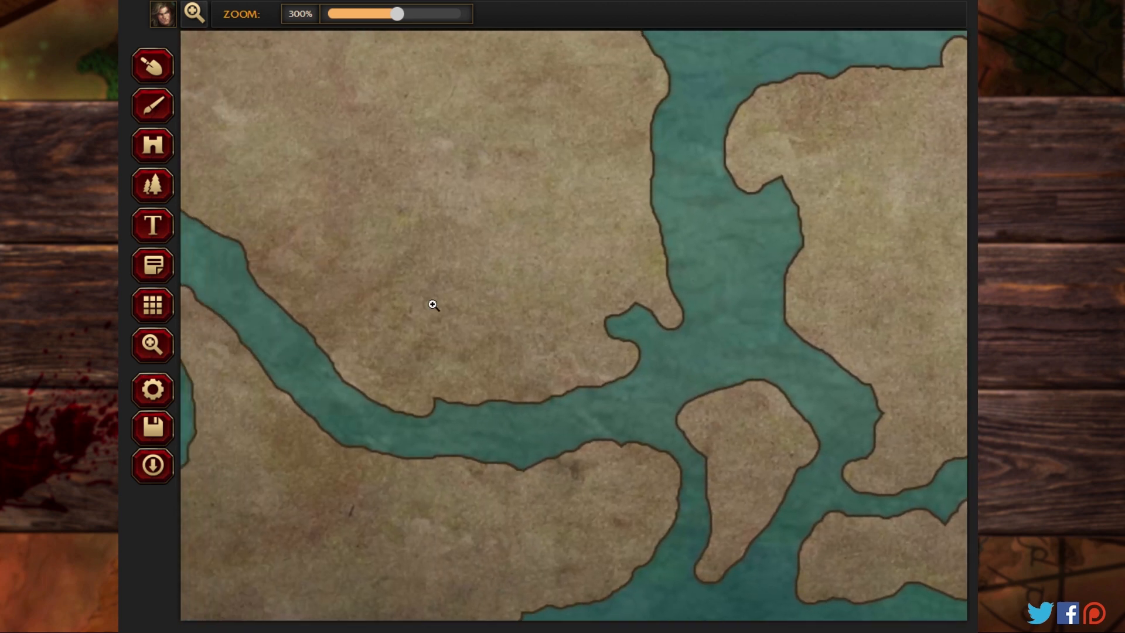
drag(392, 297, 749, 300)
mouse_move(455, 206)
mouse_down()
mouse_move(630, 396)
mouse_move(633, 434)
mouse_up()
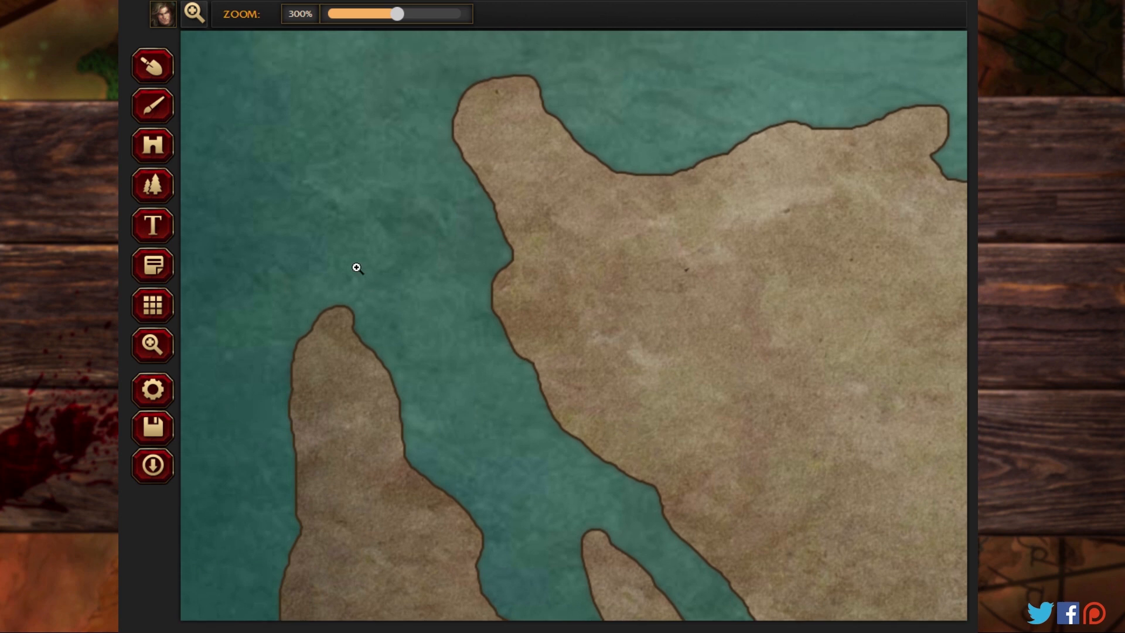
mouse_move(301, 211)
mouse_down()
mouse_move(362, 302)
mouse_move(359, 318)
mouse_up()
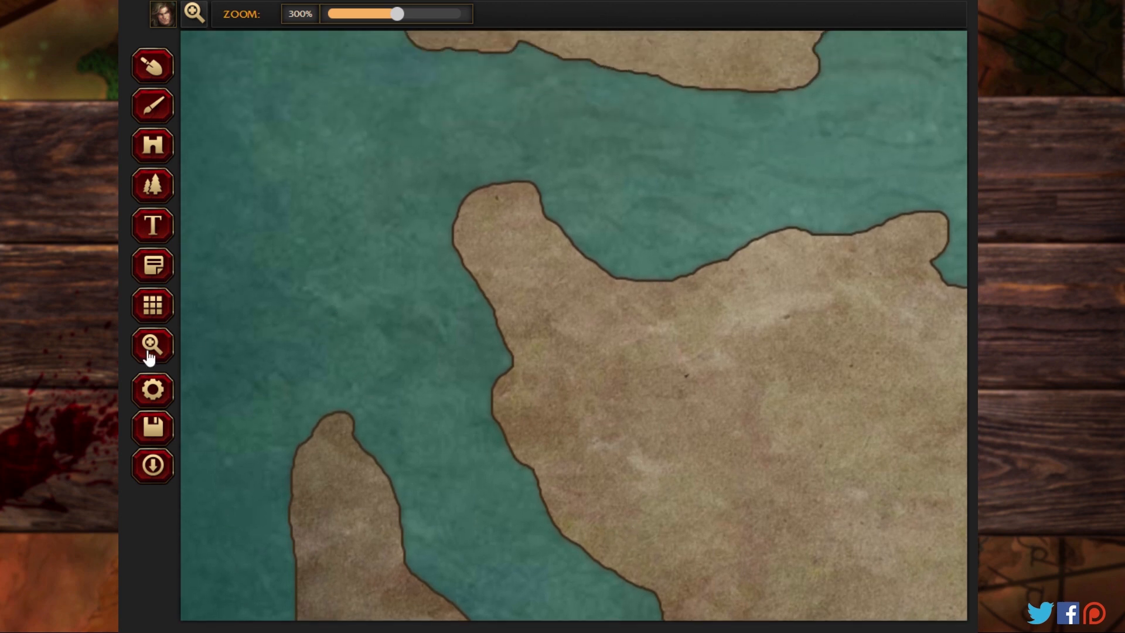
click(141, 105)
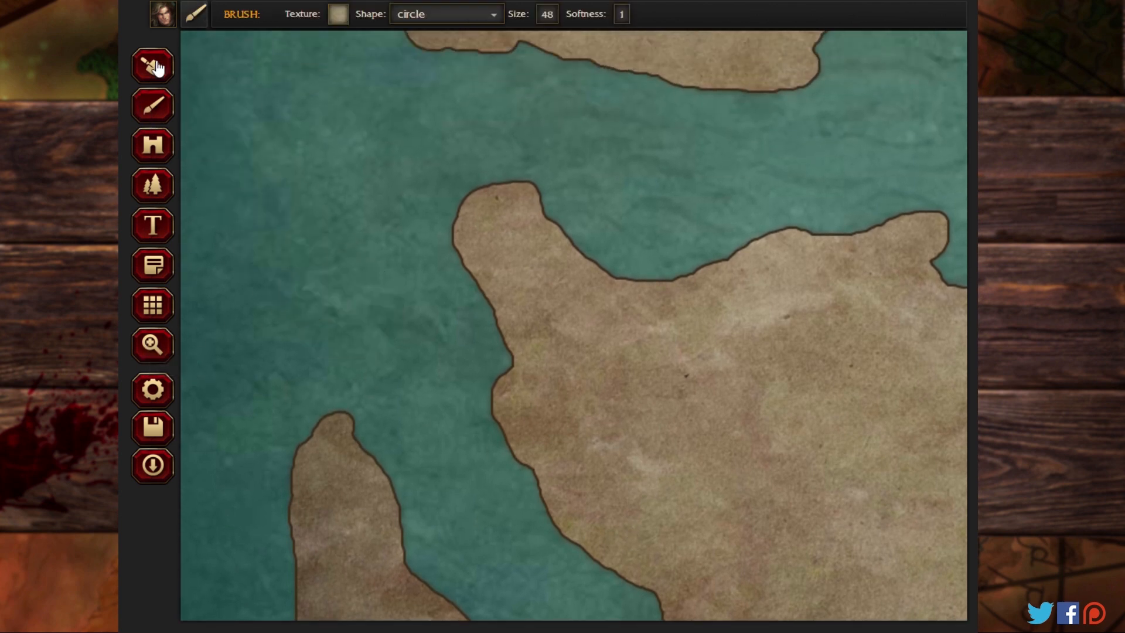
click(153, 67)
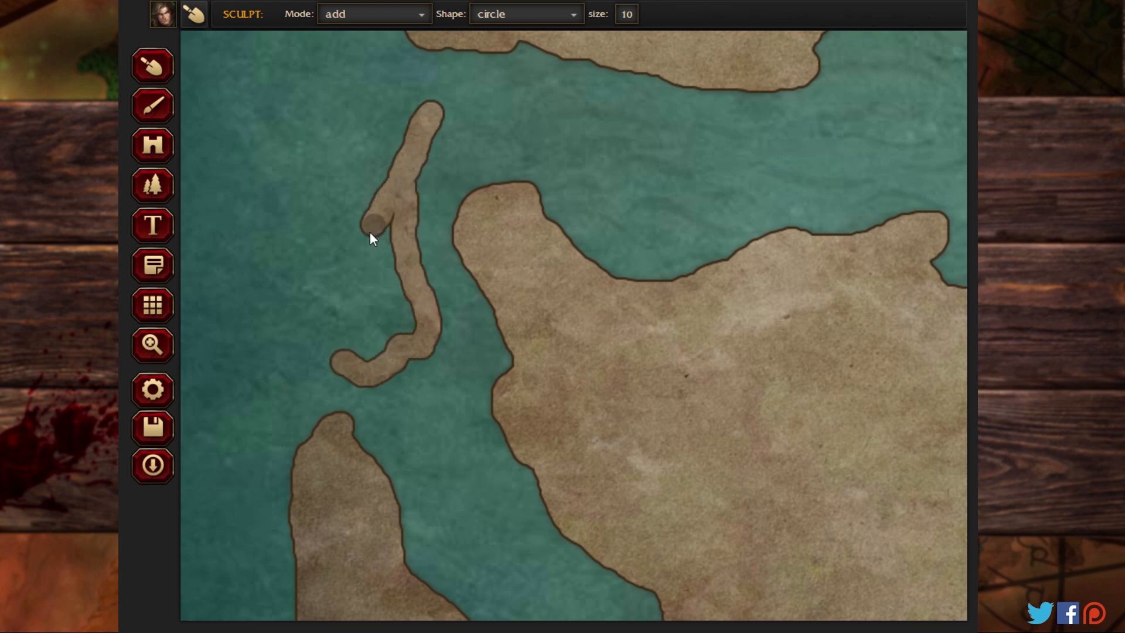
mouse_move(371, 232)
mouse_down()
mouse_move(343, 300)
mouse_move(345, 352)
mouse_up()
mouse_move(410, 321)
mouse_down()
mouse_move(398, 208)
mouse_move(379, 332)
mouse_move(382, 307)
mouse_move(370, 333)
mouse_up()
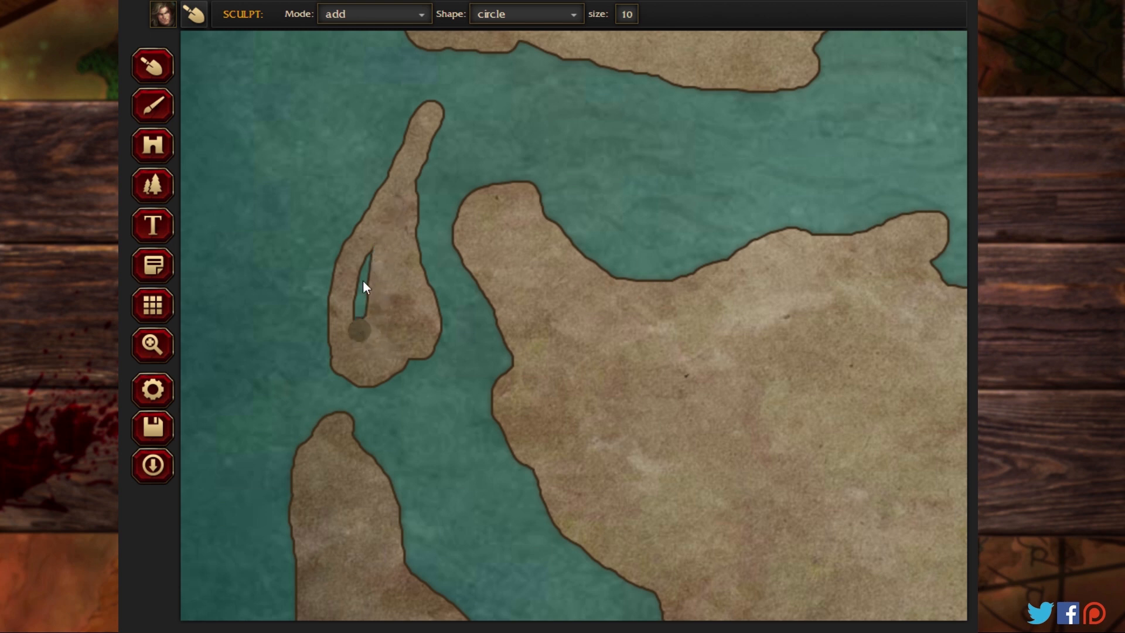
drag(363, 287, 375, 251)
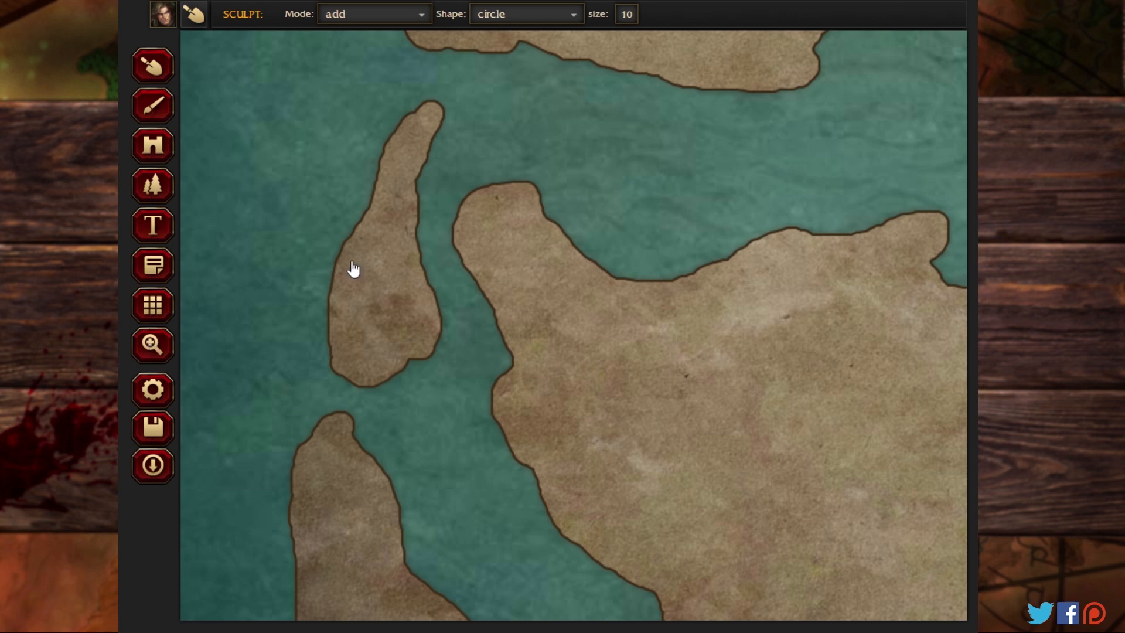
Step: Examine the coastlines across the southwest and centre, then the whole archipelago at 100% zoom
mouse_move(578, 116)
mouse_down()
mouse_move(424, 389)
mouse_move(487, 465)
mouse_move(576, 507)
mouse_move(525, 329)
mouse_move(537, 65)
mouse_up()
drag(595, 394, 549, 32)
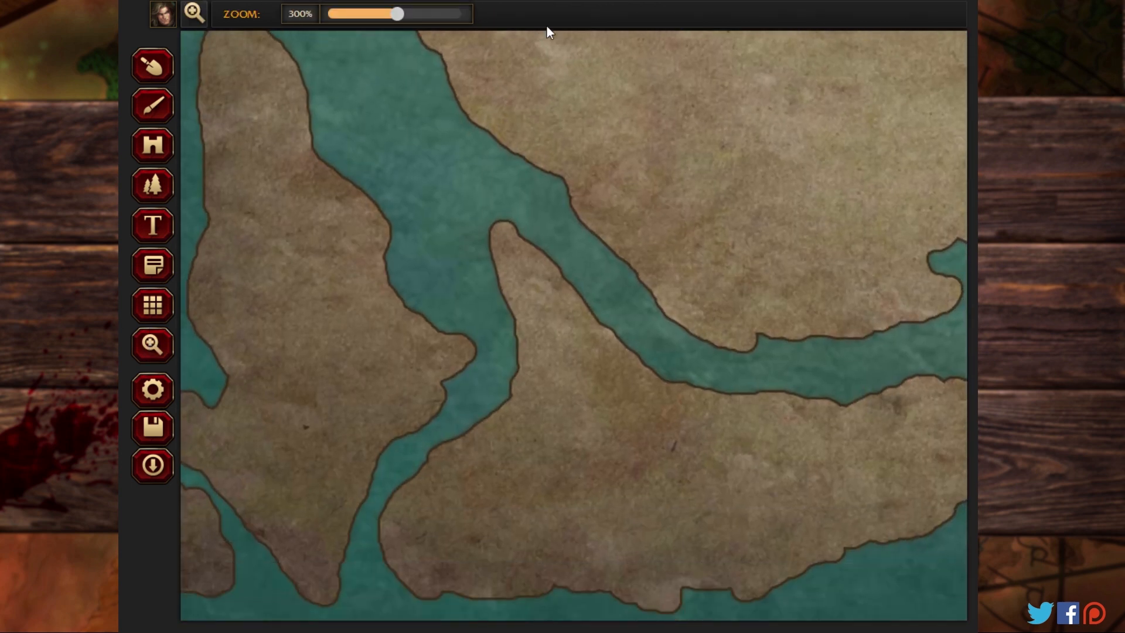
drag(452, 331, 312, 148)
drag(687, 197, 477, 414)
drag(718, 126, 522, 388)
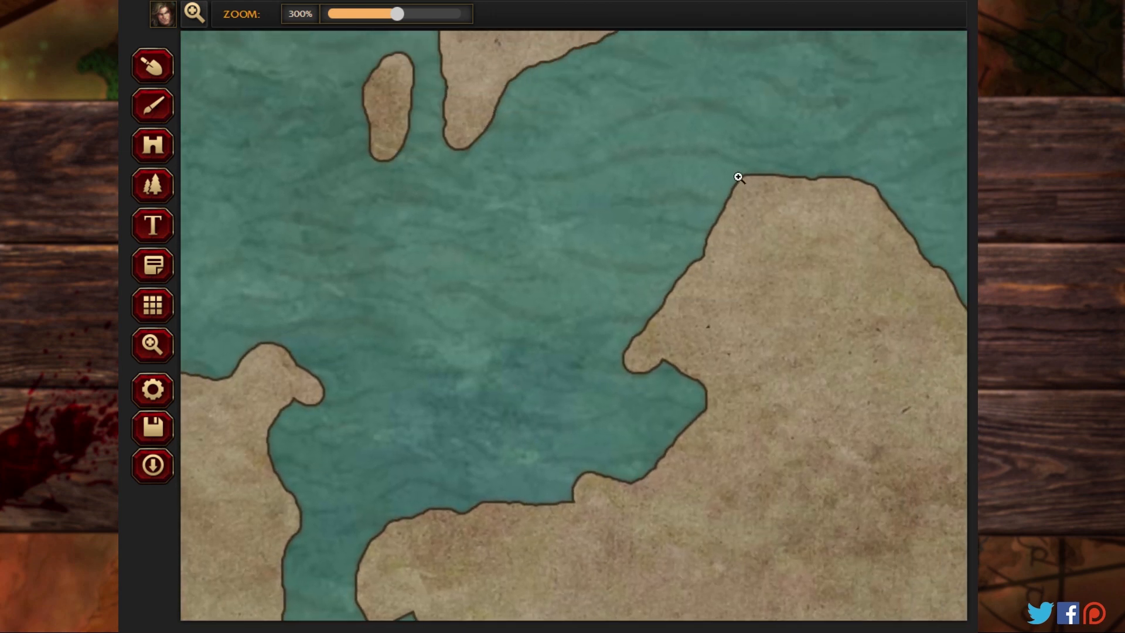
drag(738, 177, 434, 381)
drag(571, 357, 508, 269)
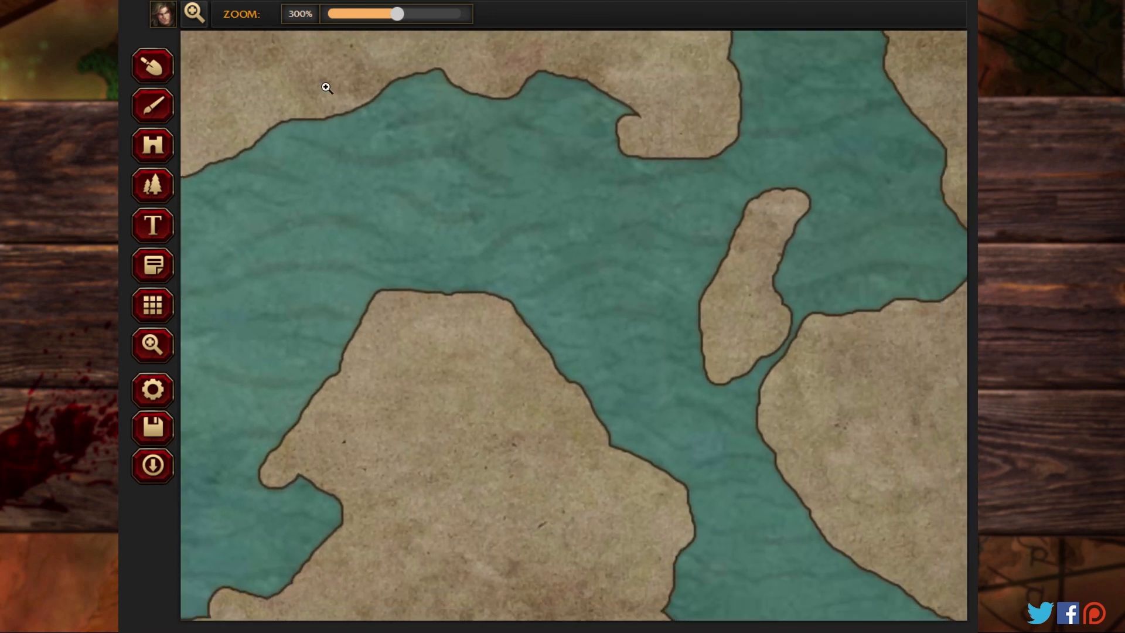
drag(397, 13, 308, 13)
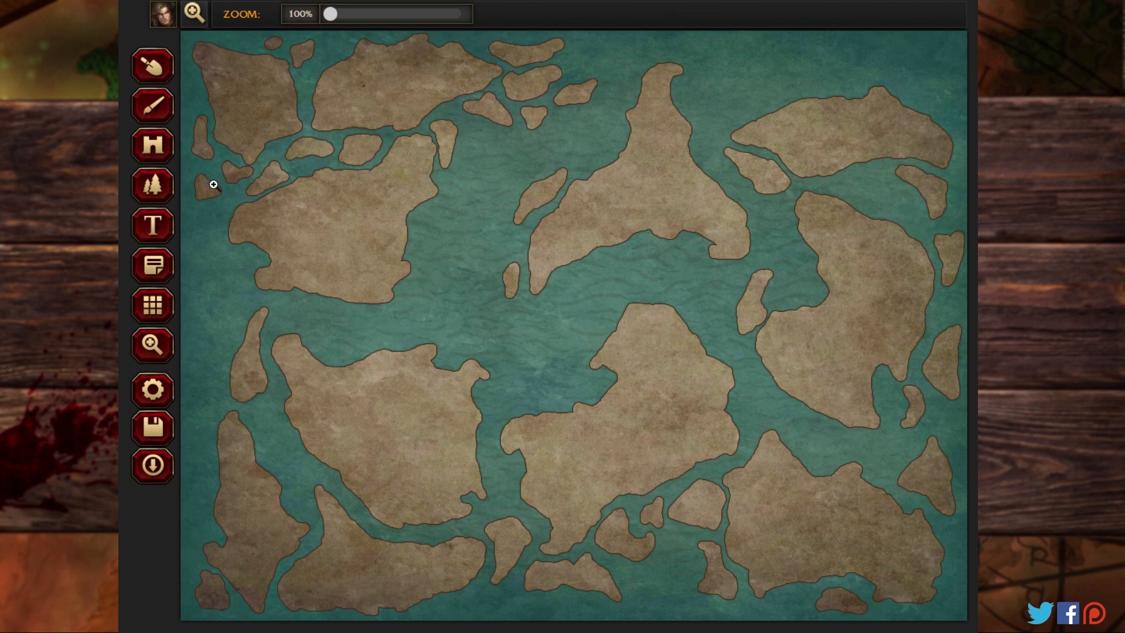
Step: Set up the Pattern tool with the Mountains (Snow) pattern at 27% scale
click(154, 187)
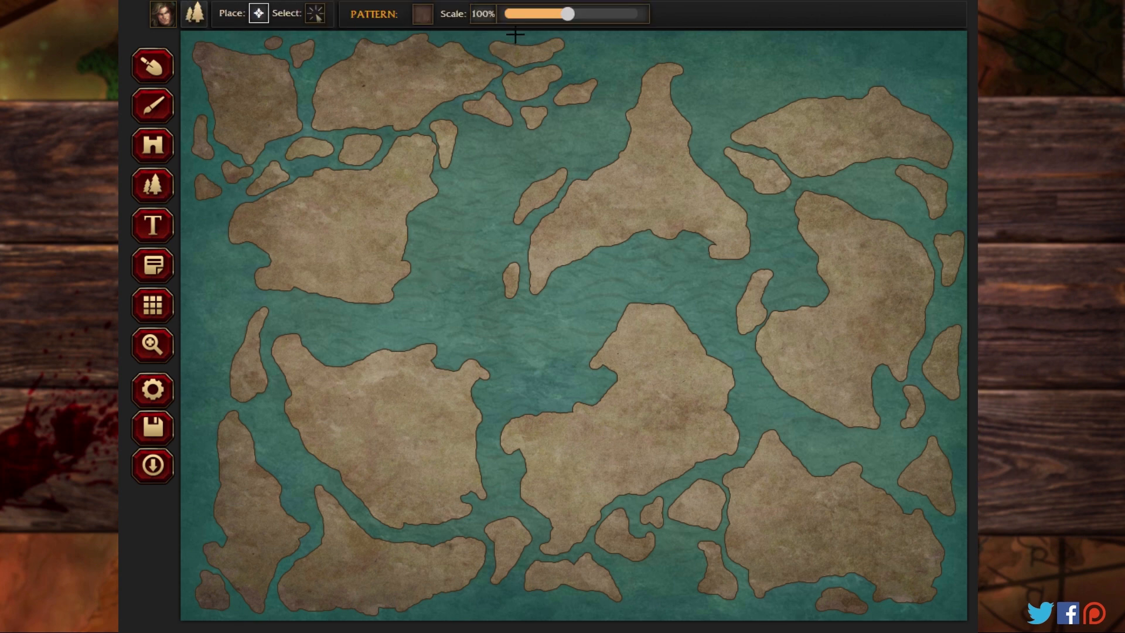
drag(555, 13, 513, 23)
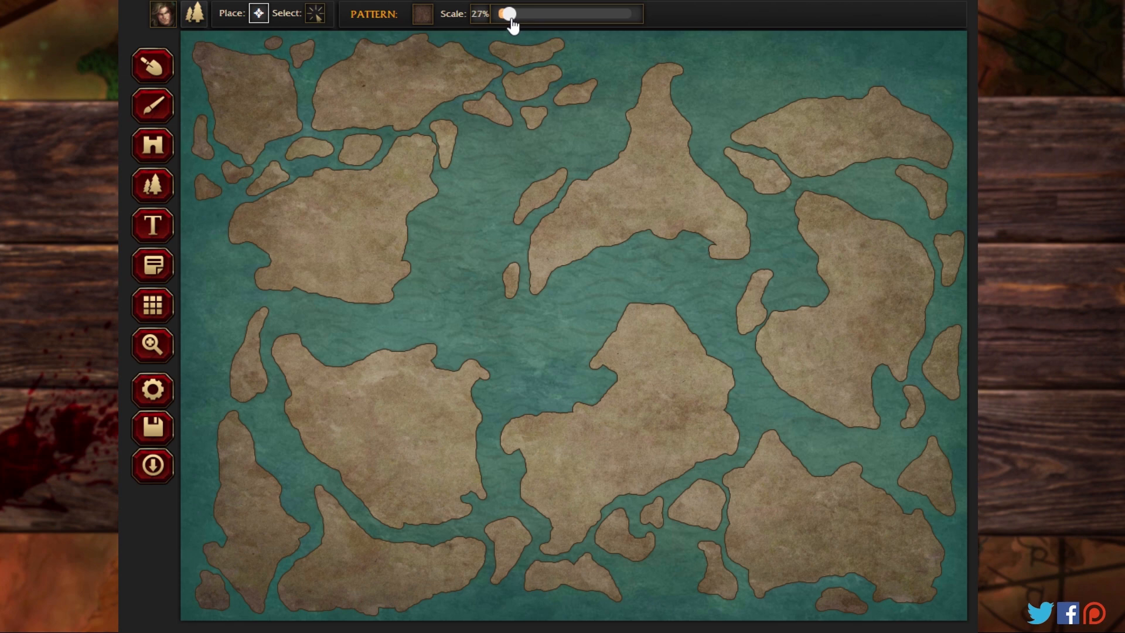
click(420, 15)
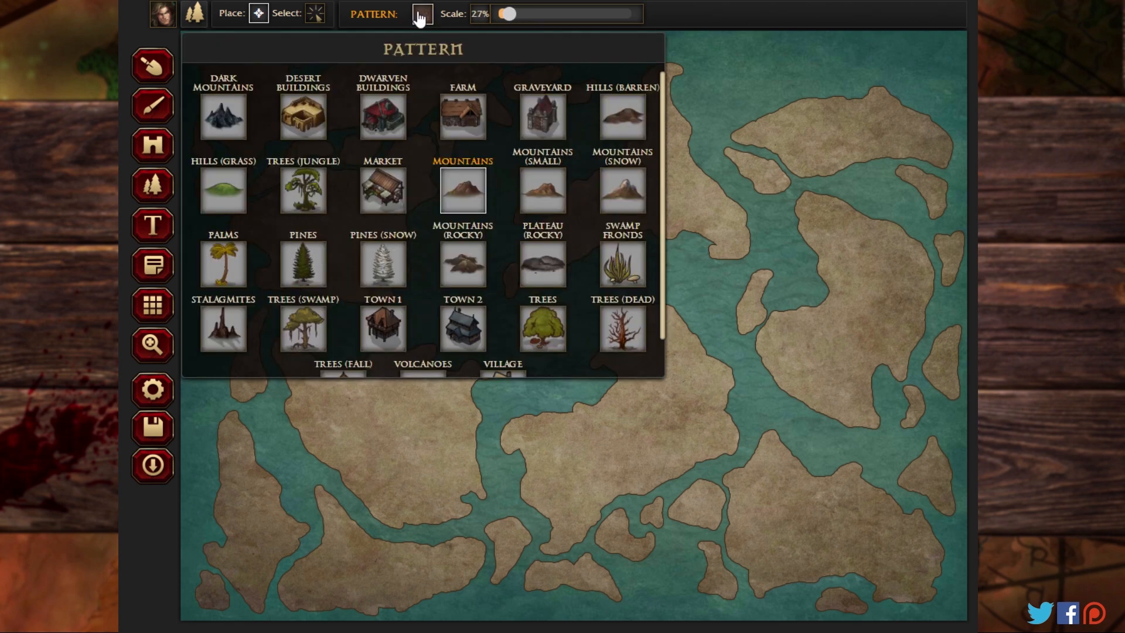
click(628, 189)
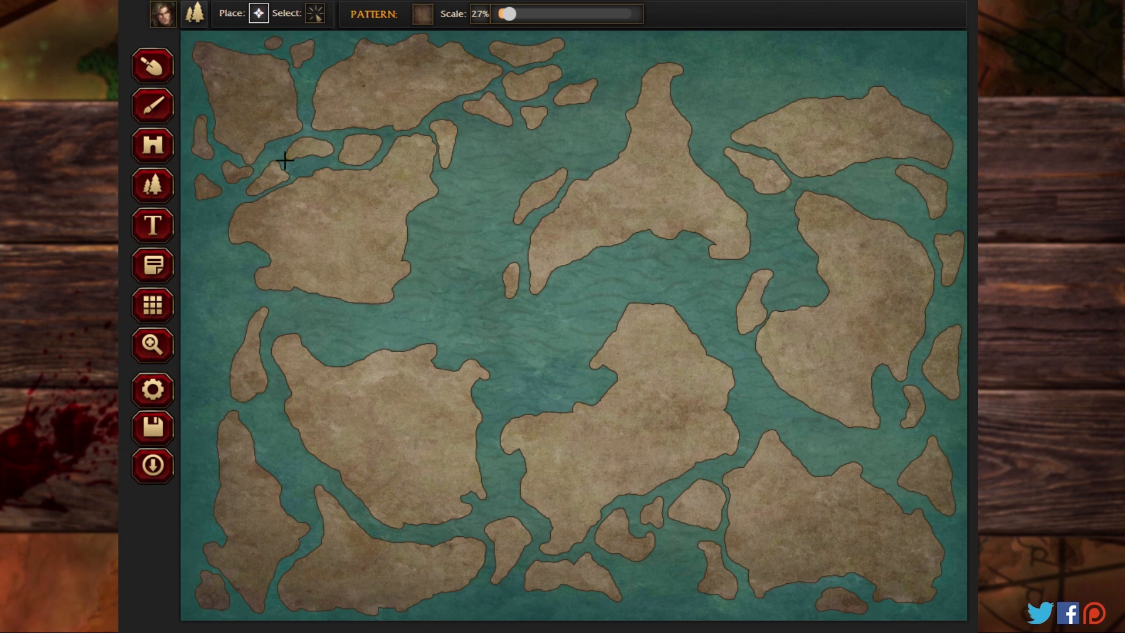
Step: Place a short range of overlapping snowy mountains running southeast across the upper half of the northwestern corner island
click(154, 347)
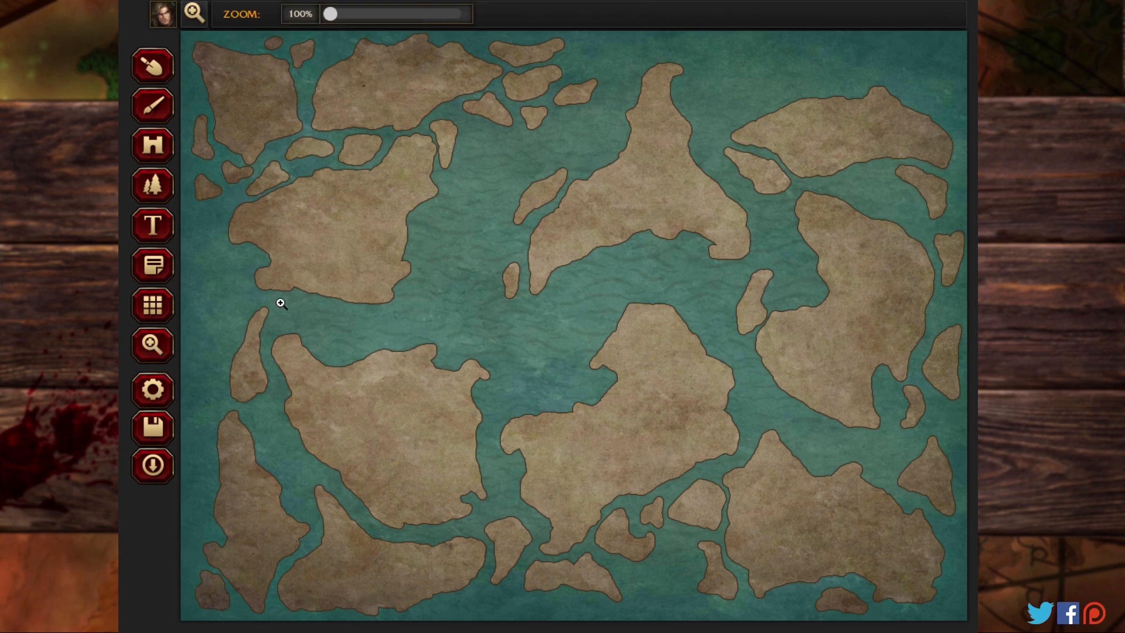
drag(330, 18, 394, 23)
drag(312, 185, 740, 516)
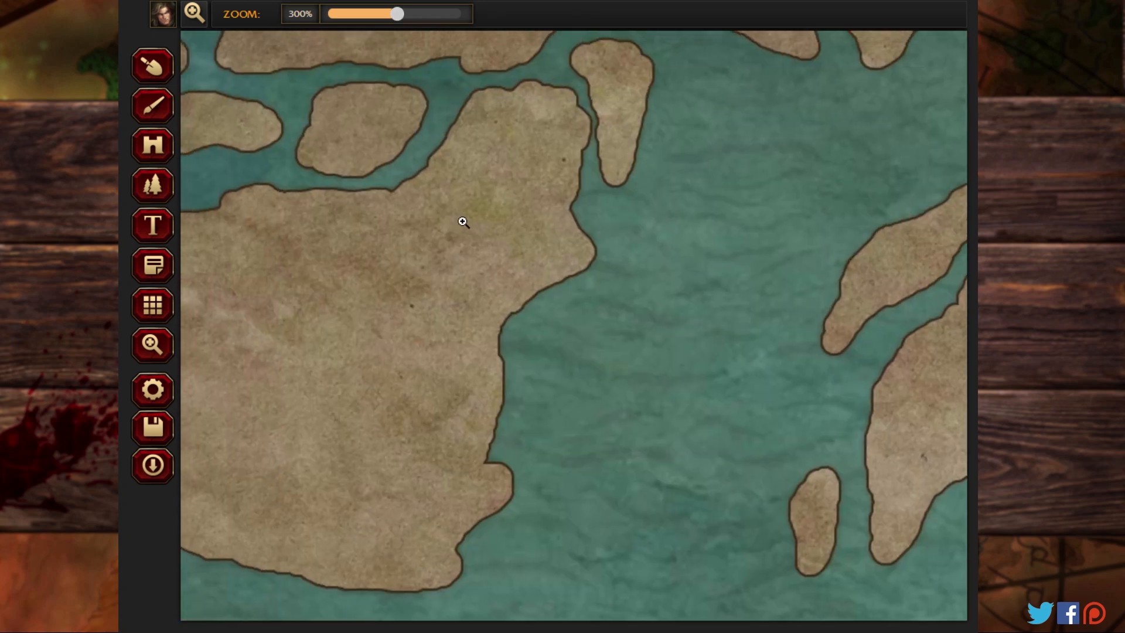
drag(451, 209, 712, 468)
drag(593, 312, 721, 386)
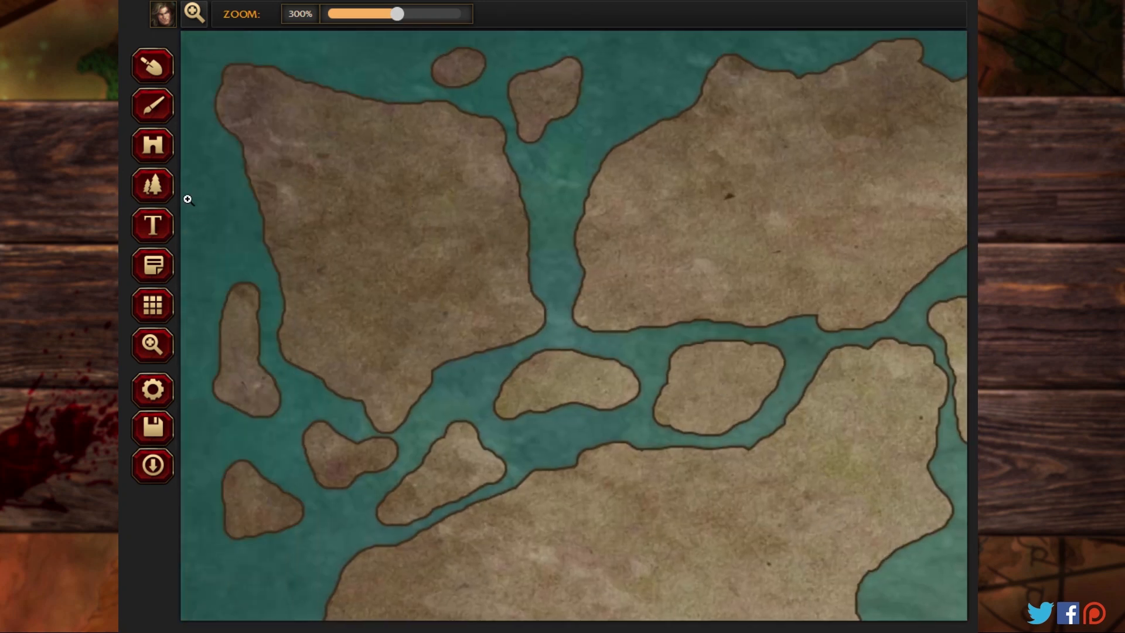
click(151, 185)
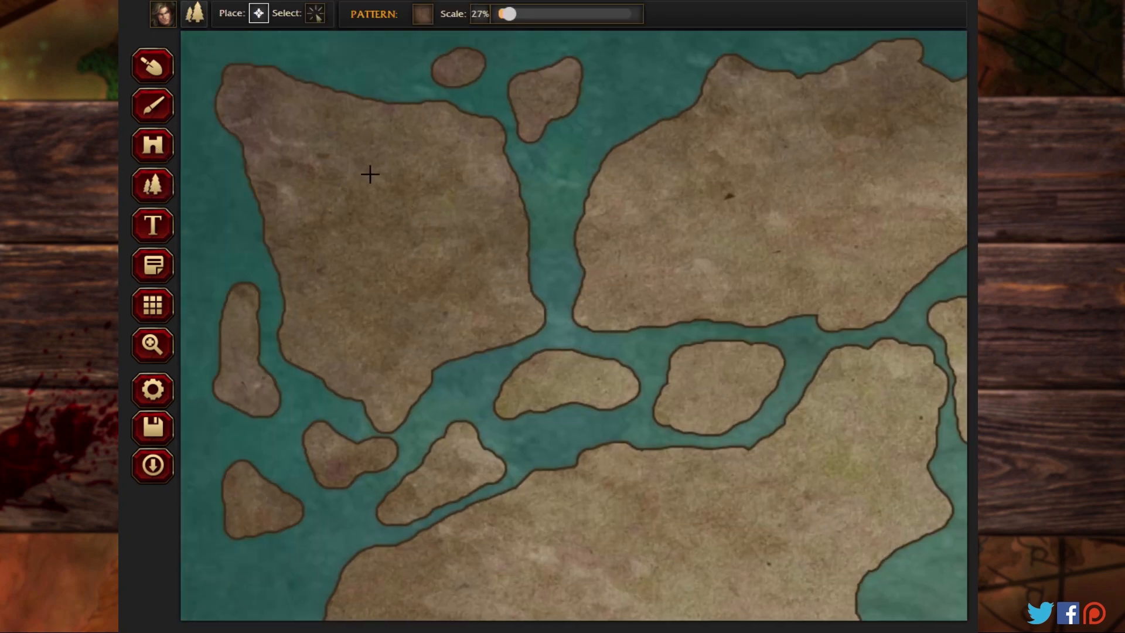
click(351, 161)
click(371, 188)
click(402, 232)
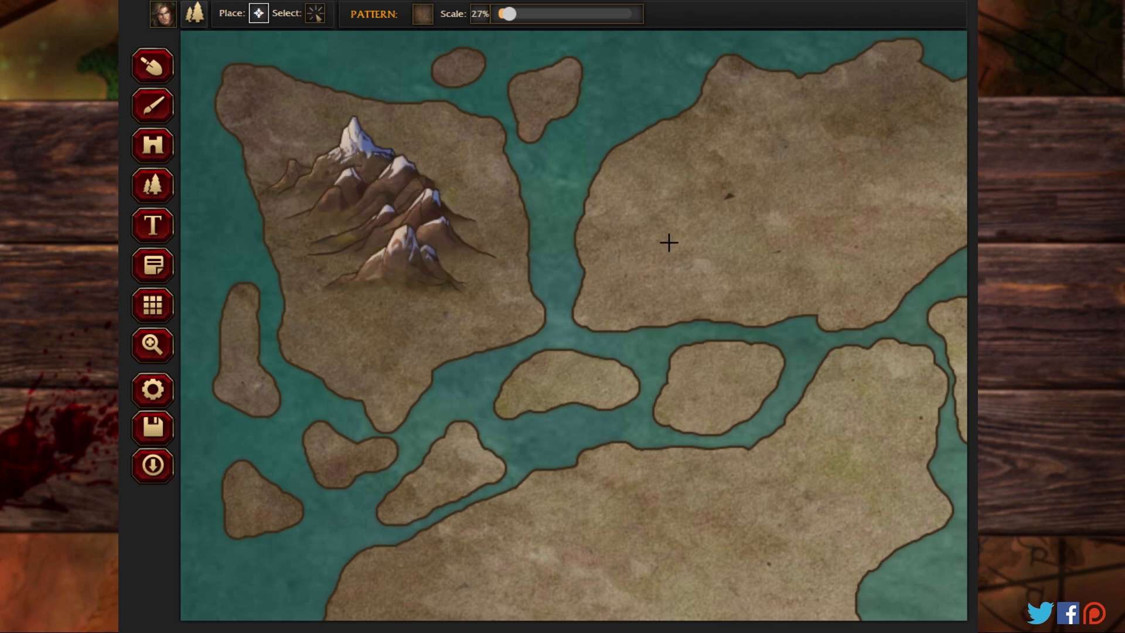
Step: Place a diagonal chain of three snowy mountains across the northern landmass just east of the northwestern corner island
click(885, 139)
click(803, 173)
click(750, 212)
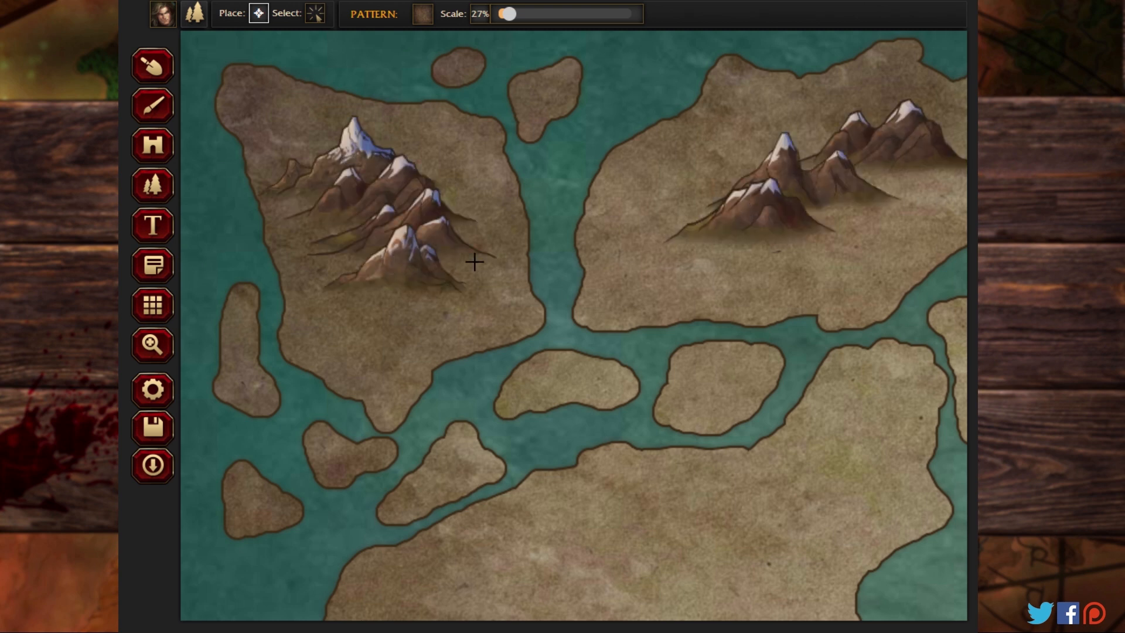
Step: Place a chain of snowy mountains westward across the northern part of the large western landmass below the corner island
click(153, 344)
click(528, 288)
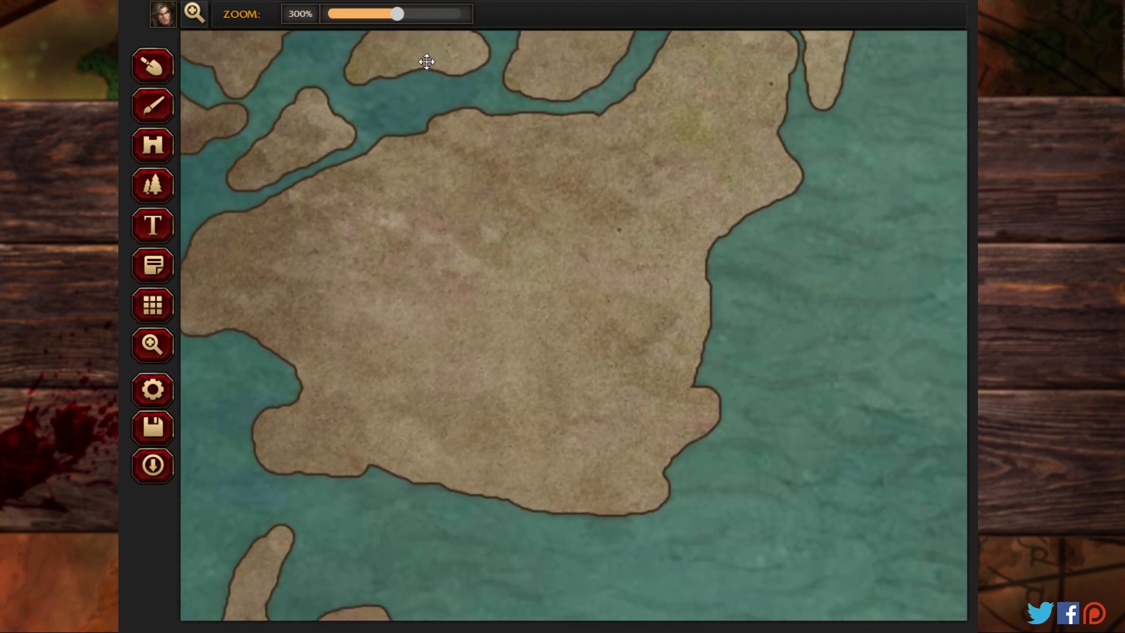
click(152, 185)
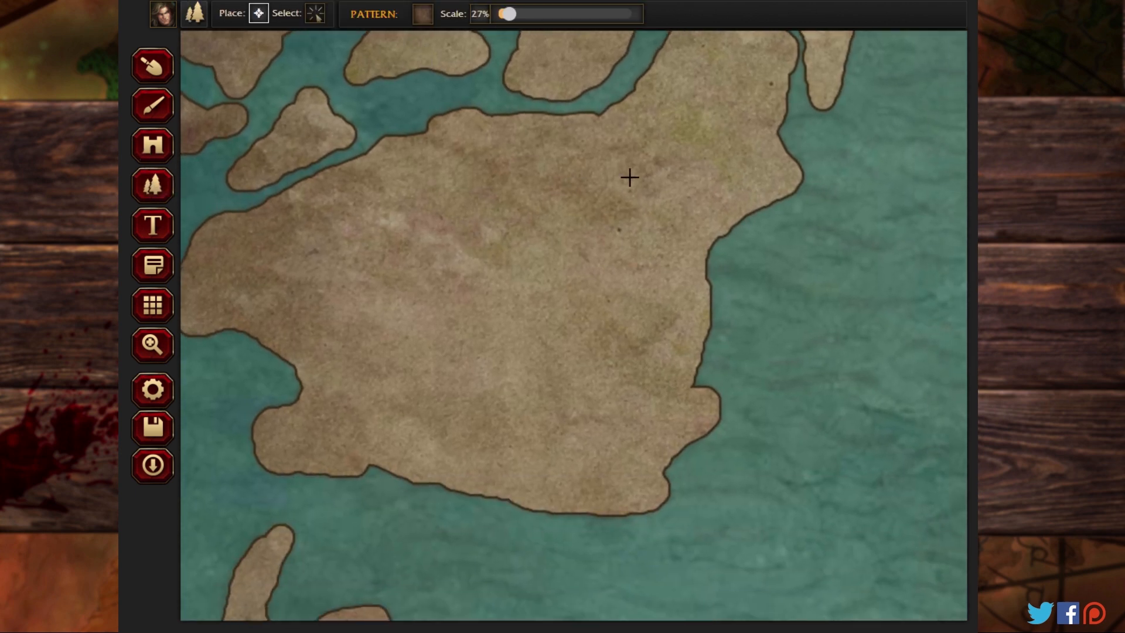
click(630, 176)
click(586, 212)
click(486, 202)
click(406, 199)
click(333, 211)
click(258, 244)
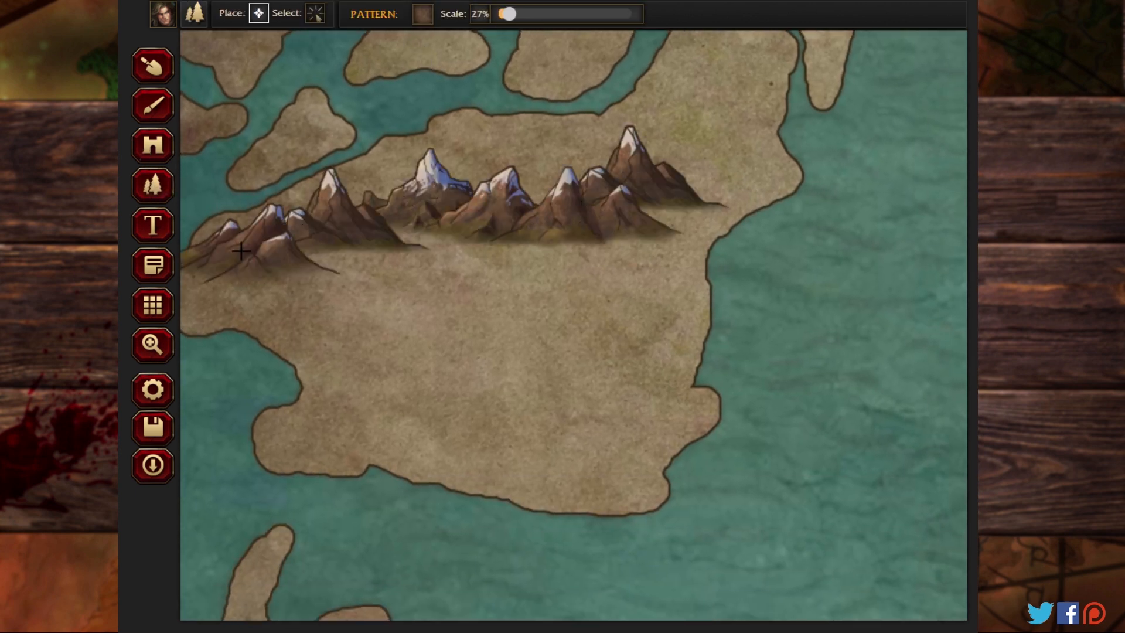
Step: Continue the western landmass's mountain chain southeast along its western coast, past the inlet
click(261, 283)
click(314, 335)
click(346, 366)
click(368, 397)
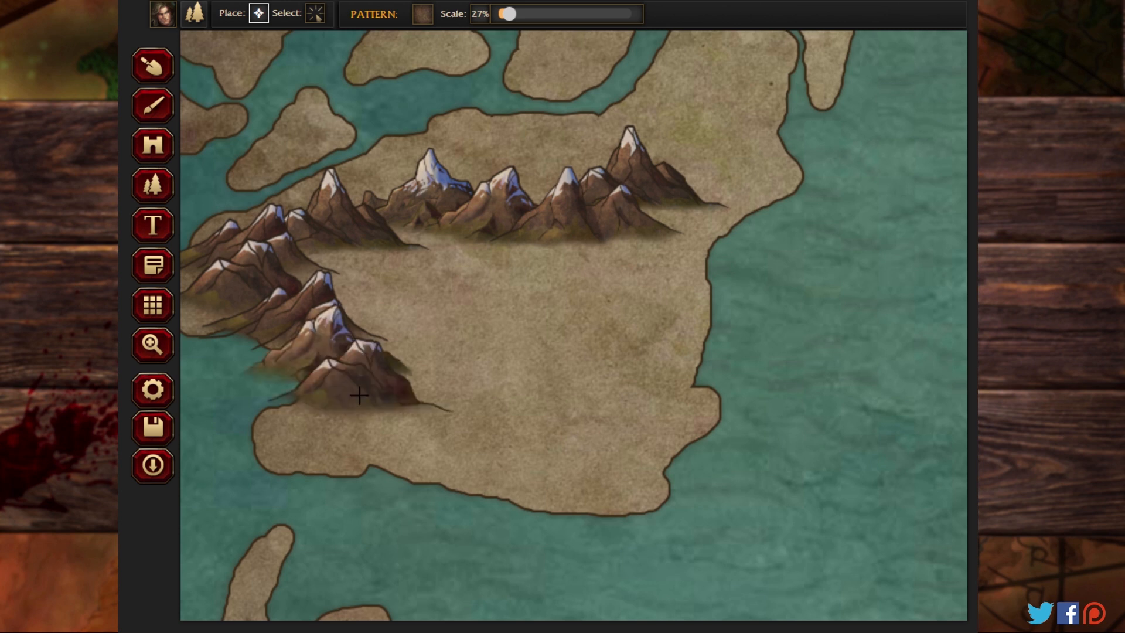
Step: Place snowy mountains near the northern coast of the large southwestern landmass and a curved range around its southeastern and southern side
drag(393, 242, 429, 3)
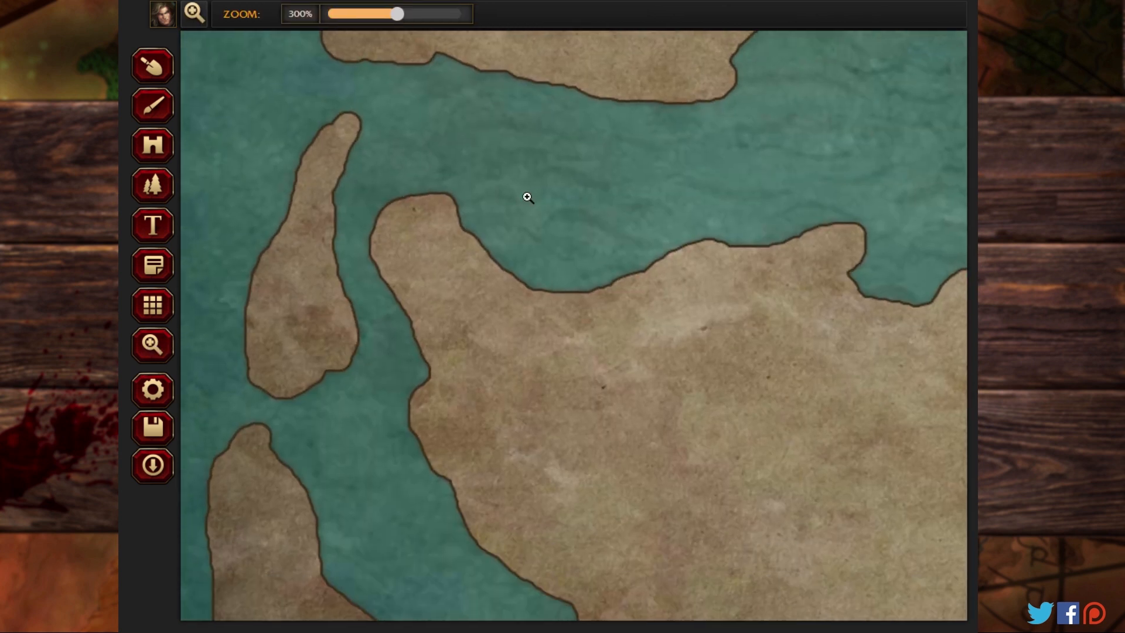
drag(561, 290, 438, 126)
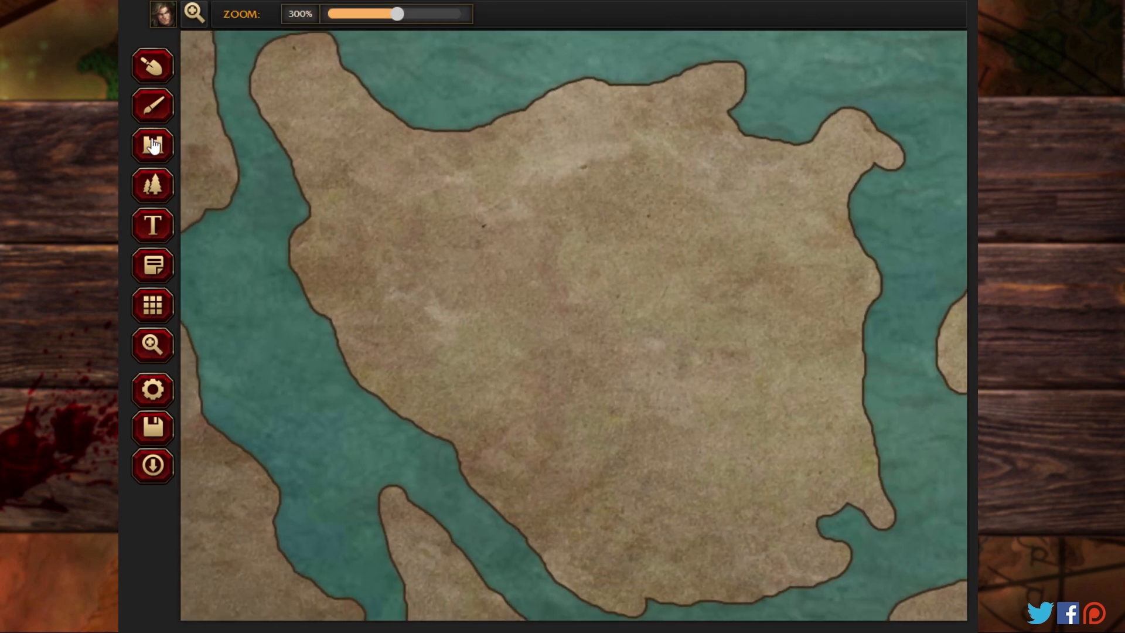
click(152, 186)
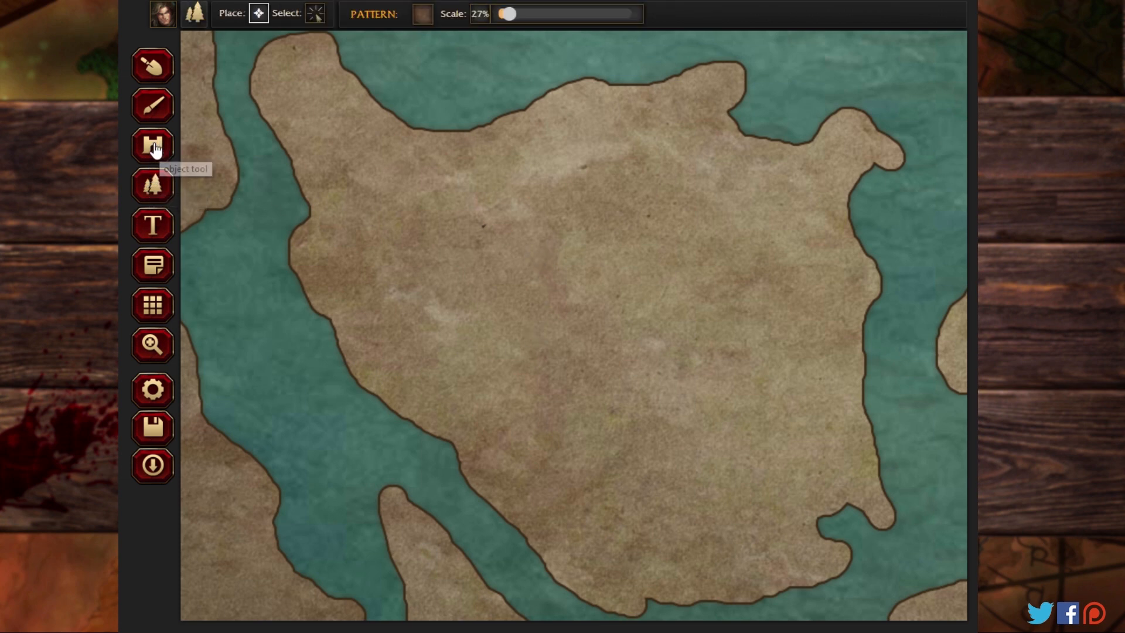
click(599, 108)
click(561, 138)
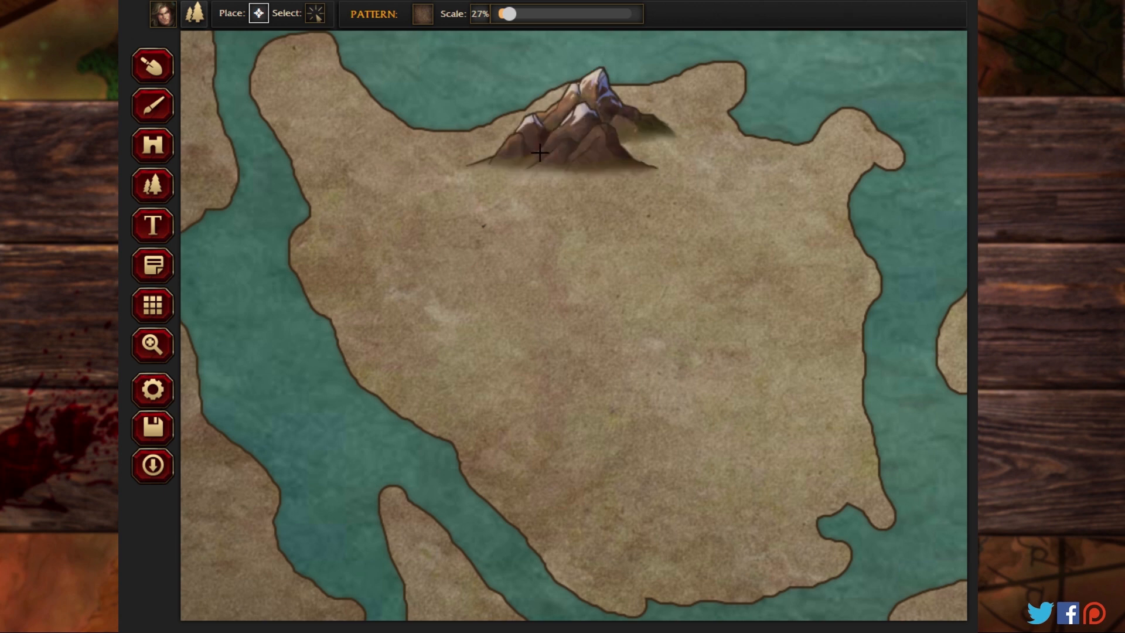
click(484, 150)
click(807, 361)
mouse_move(805, 392)
mouse_down()
mouse_move(746, 490)
mouse_move(645, 512)
mouse_move(574, 454)
mouse_move(509, 424)
mouse_up()
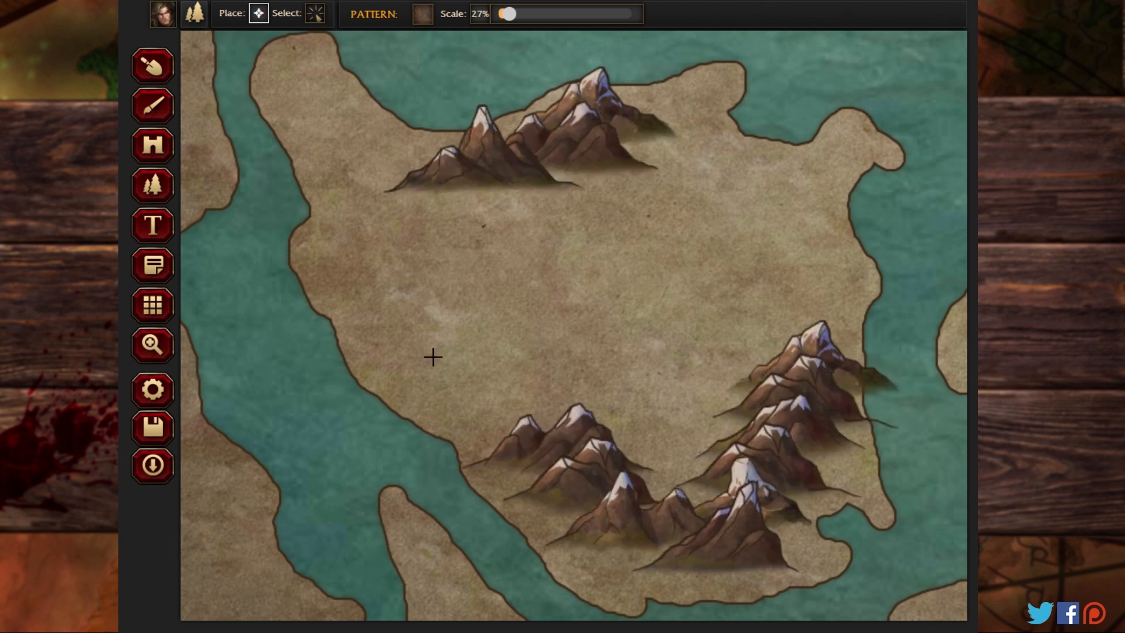
Step: Place a line of snowy mountains down the narrow southwestern island and more across the southern landmass east of it
click(170, 346)
drag(281, 398, 532, 184)
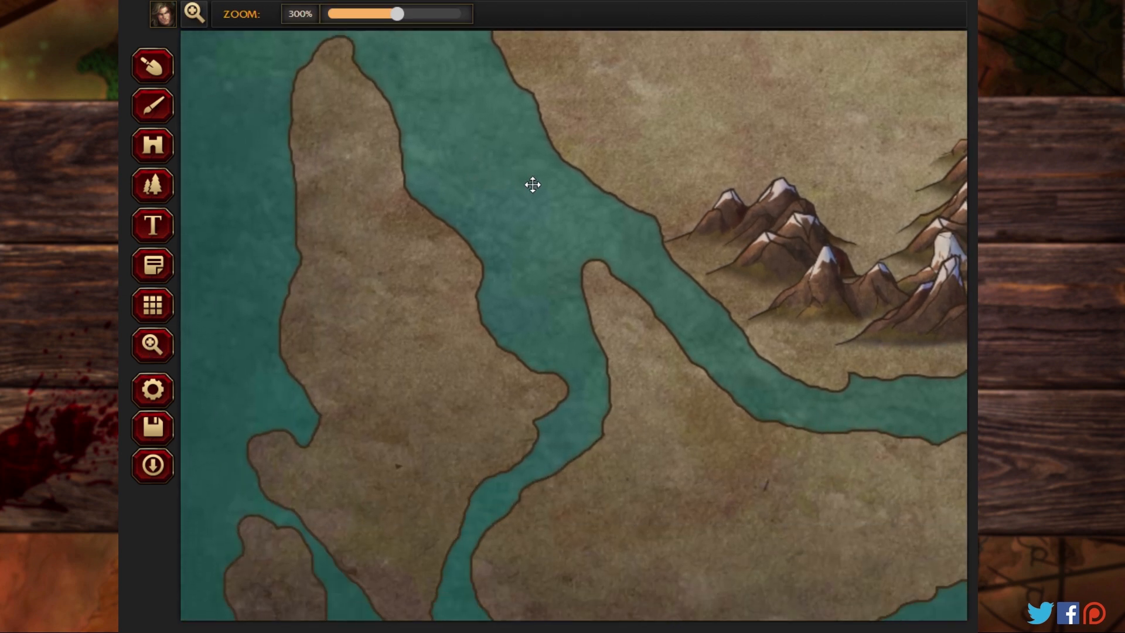
click(153, 185)
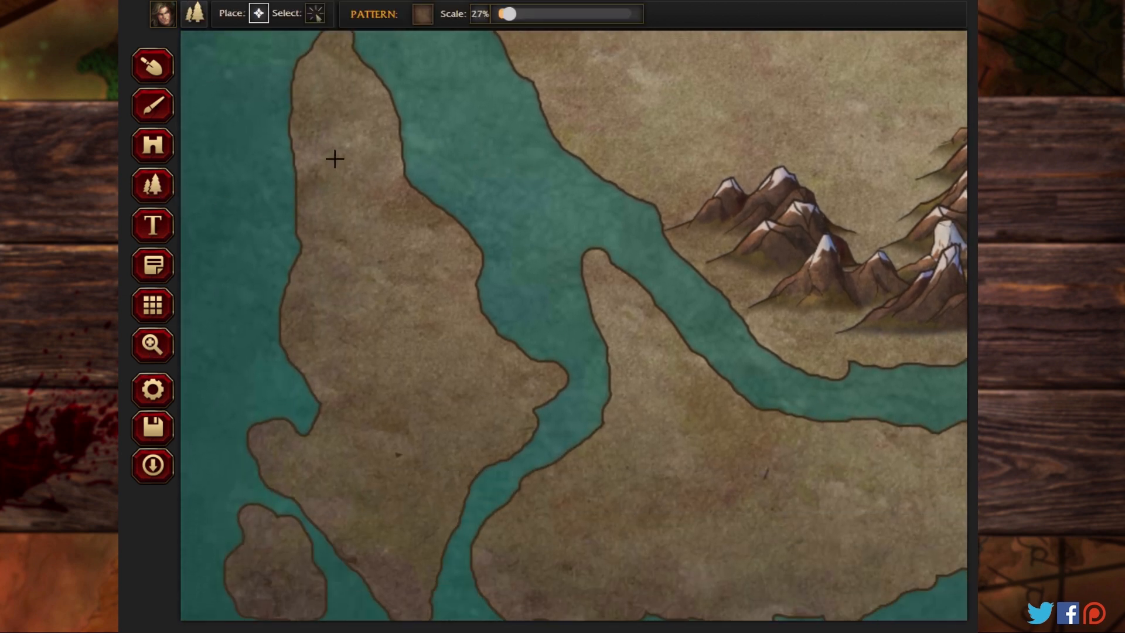
mouse_move(334, 158)
mouse_down()
mouse_move(362, 230)
mouse_move(406, 301)
mouse_move(375, 419)
mouse_up()
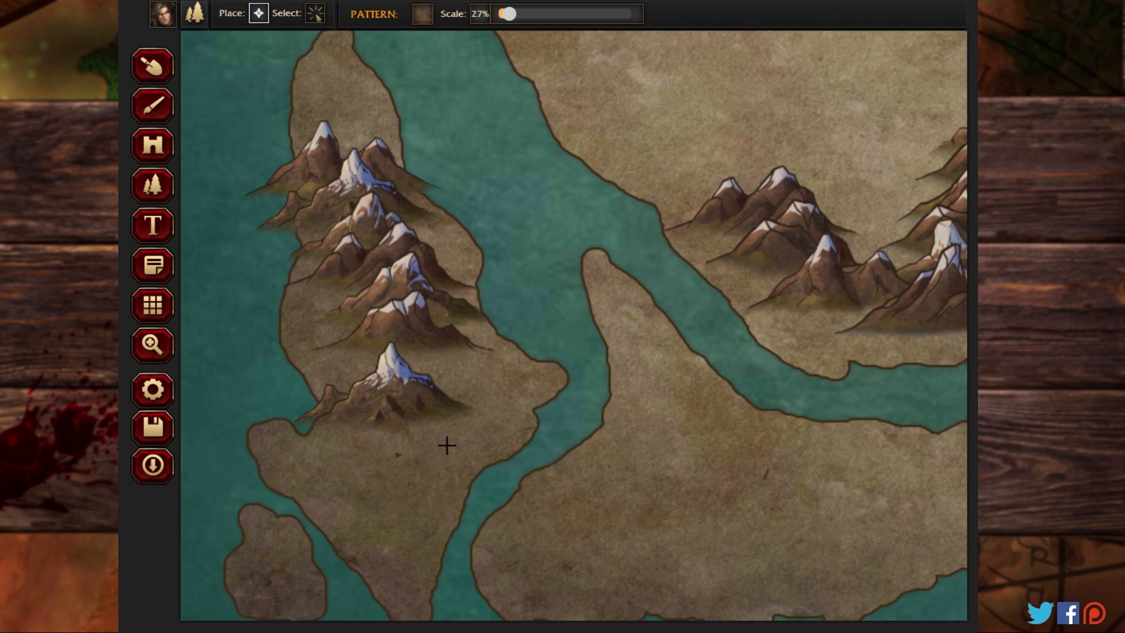
mouse_move(855, 478)
mouse_down()
mouse_move(715, 516)
mouse_move(683, 429)
mouse_move(673, 508)
mouse_move(635, 521)
mouse_up()
Step: Place a broken diagonal range of snowy mountains across the south-central landmass, from its western part towards the northeast
click(151, 345)
drag(427, 345, 191, 328)
drag(693, 242, 243, 260)
drag(684, 197, 458, 349)
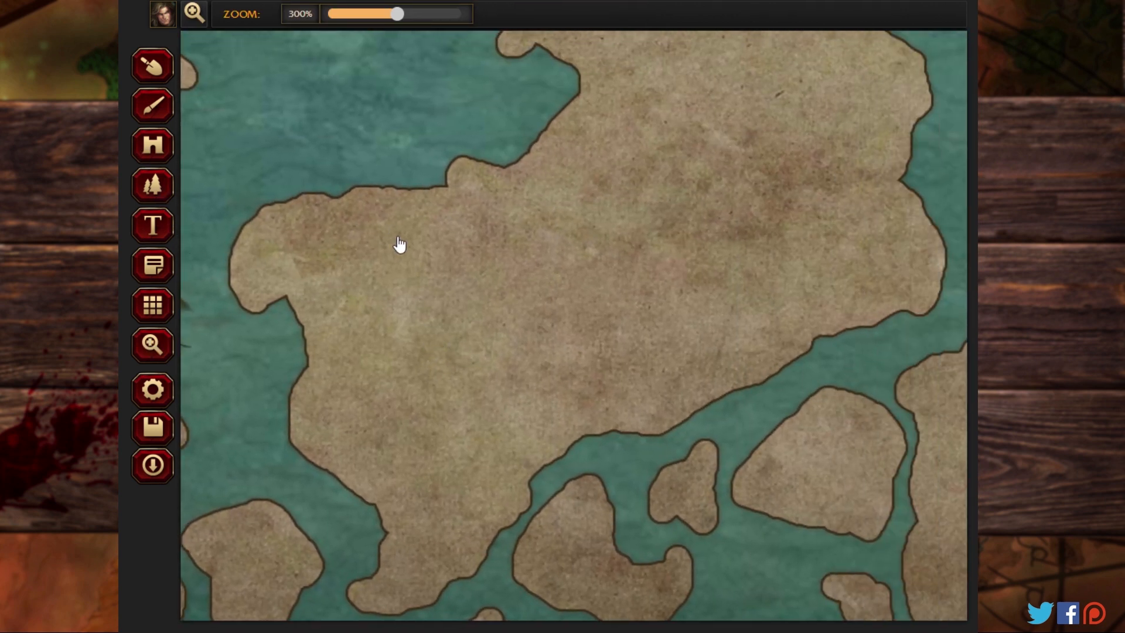
click(156, 190)
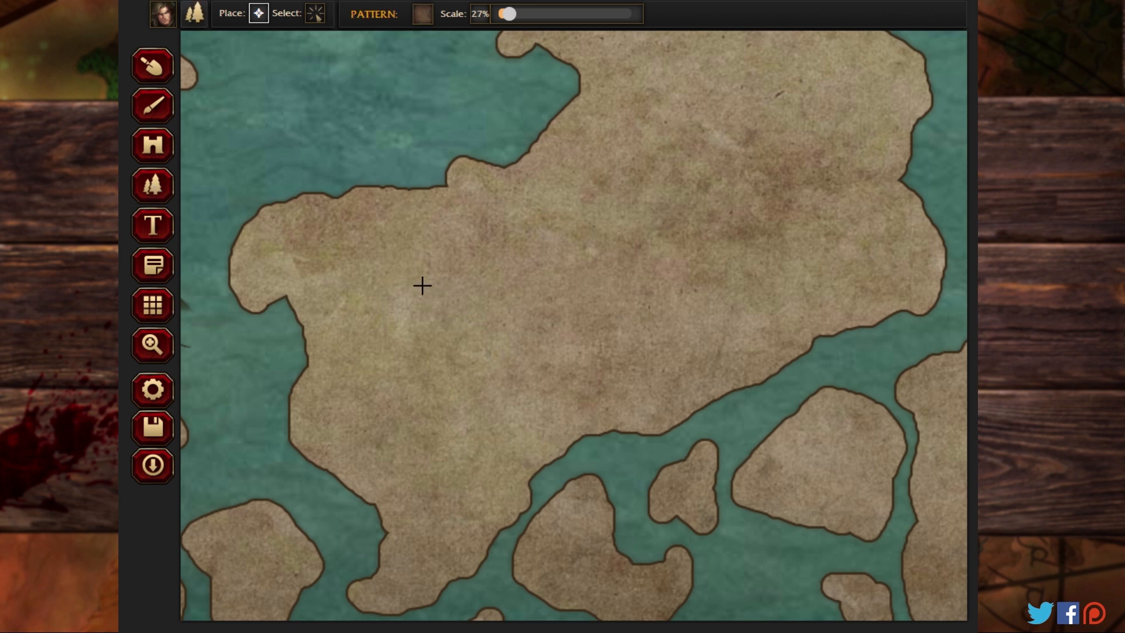
mouse_move(421, 285)
mouse_down()
mouse_move(434, 354)
mouse_move(700, 194)
mouse_move(771, 88)
mouse_move(737, 55)
mouse_move(760, 94)
mouse_move(796, 94)
mouse_up()
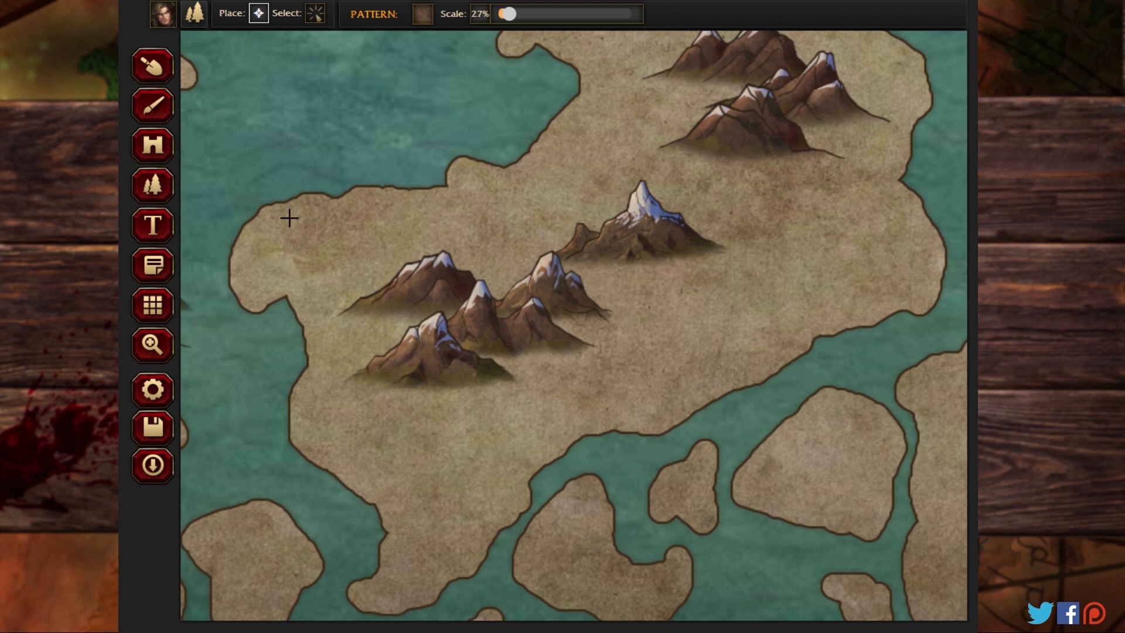
Step: Extend the south-central landmass's range north with two overlapping snowy mountains on its northern headland
click(153, 345)
drag(594, 136, 522, 382)
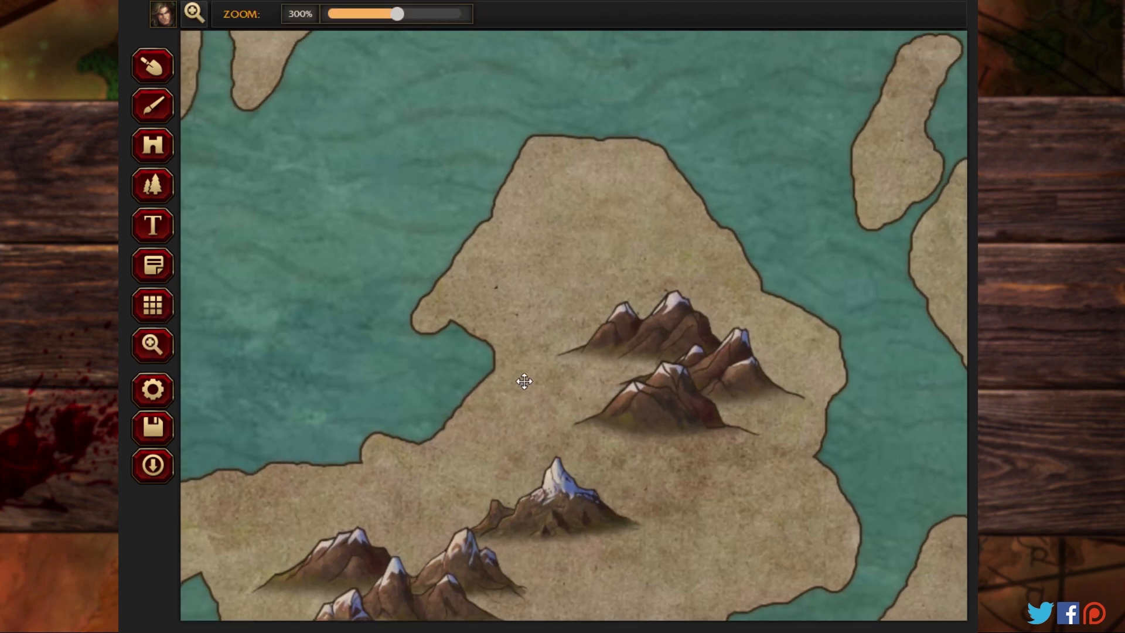
click(152, 185)
click(592, 231)
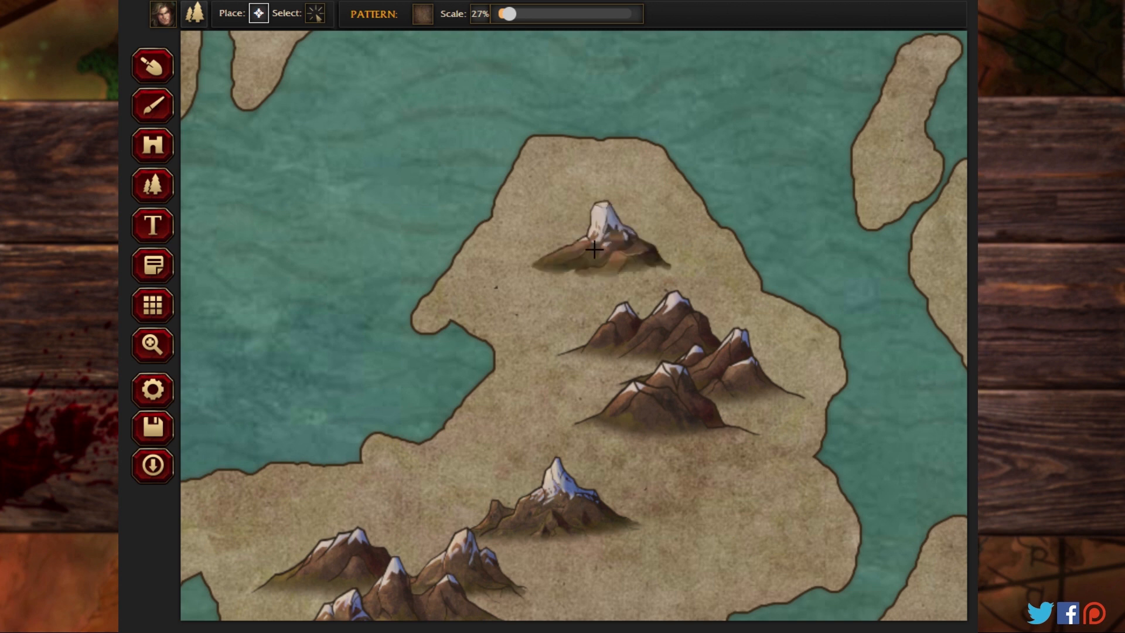
click(605, 290)
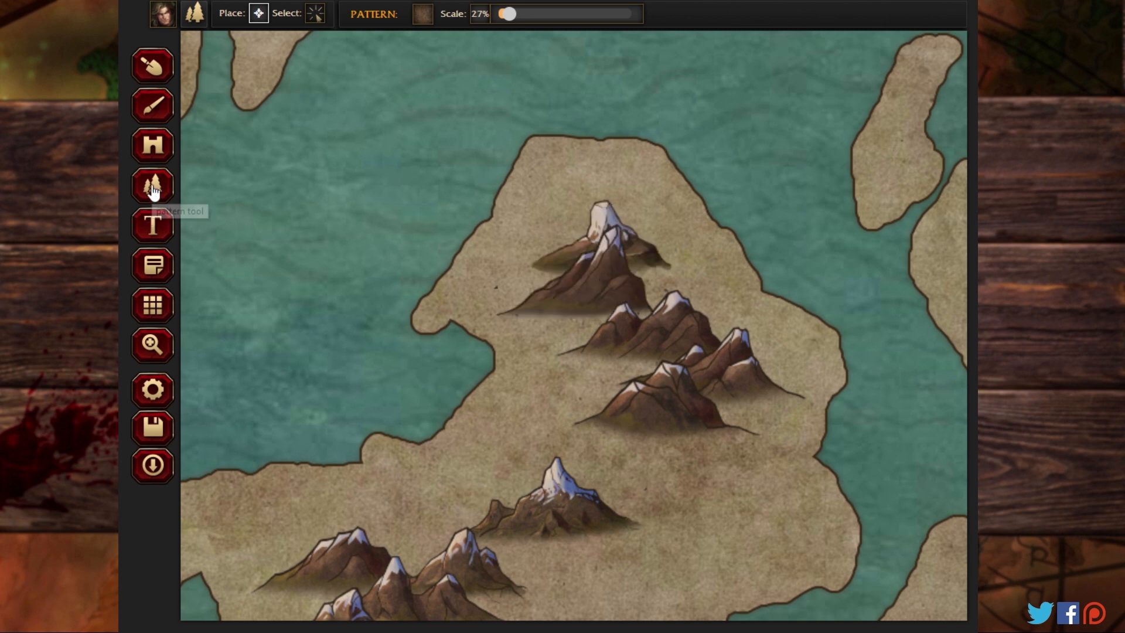
Step: Place snowy mountains on the triangular north-central landmass, from its neck down the southwestern arm, plus two towards the southeastern arm
click(152, 344)
drag(354, 141, 550, 462)
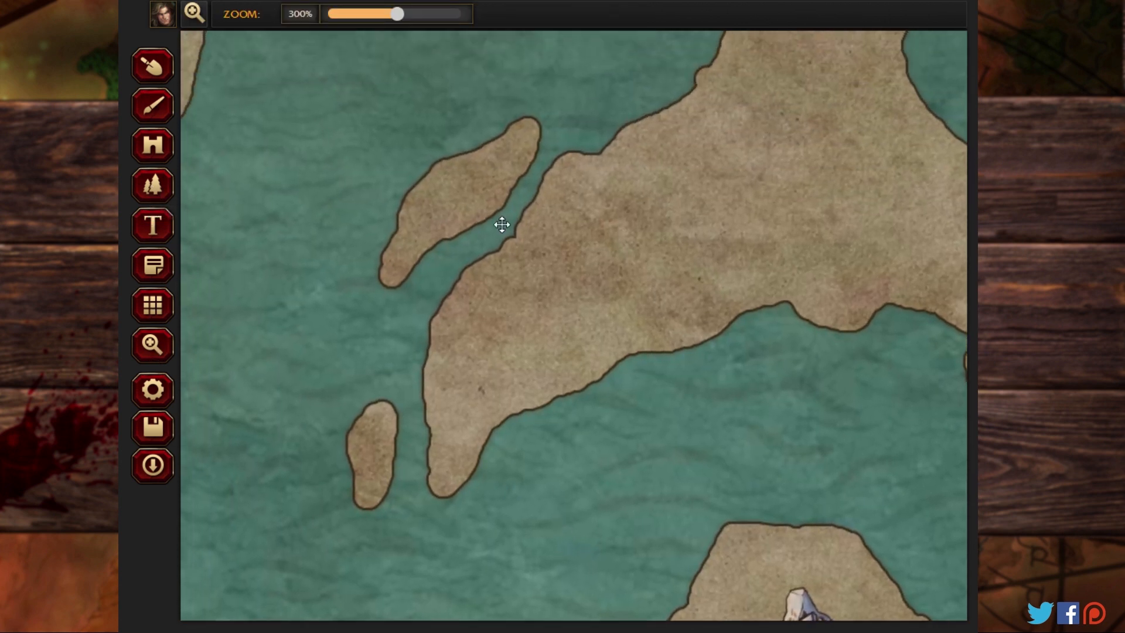
drag(500, 226, 308, 411)
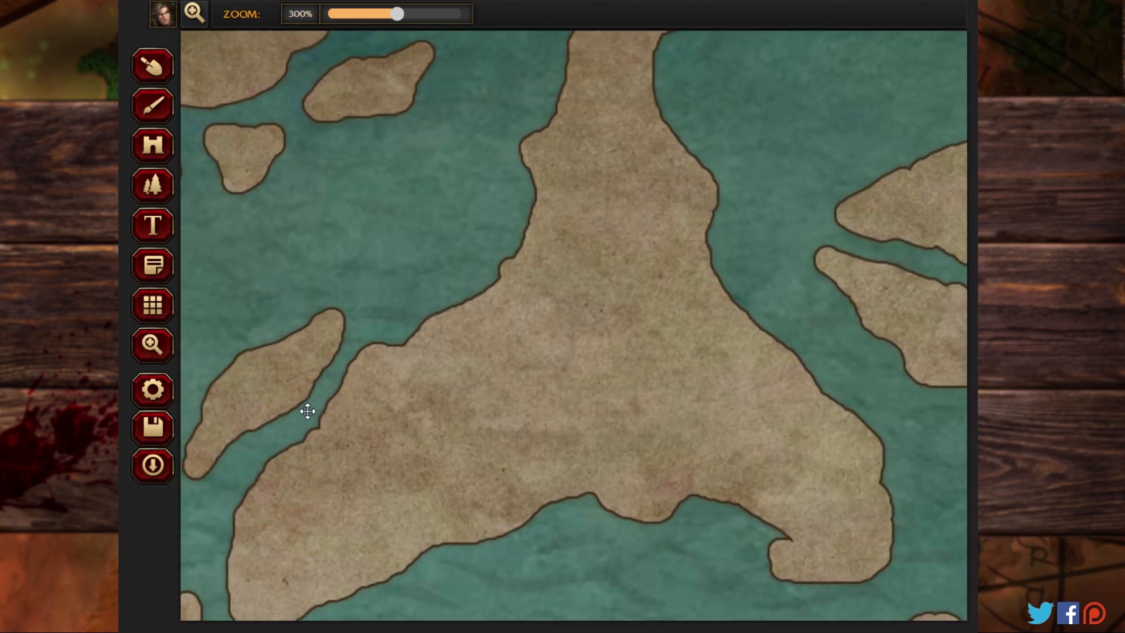
click(155, 183)
mouse_move(614, 237)
mouse_down()
mouse_move(622, 298)
mouse_move(572, 339)
mouse_move(573, 356)
mouse_move(486, 385)
mouse_move(426, 421)
mouse_up()
click(387, 438)
click(370, 486)
click(702, 385)
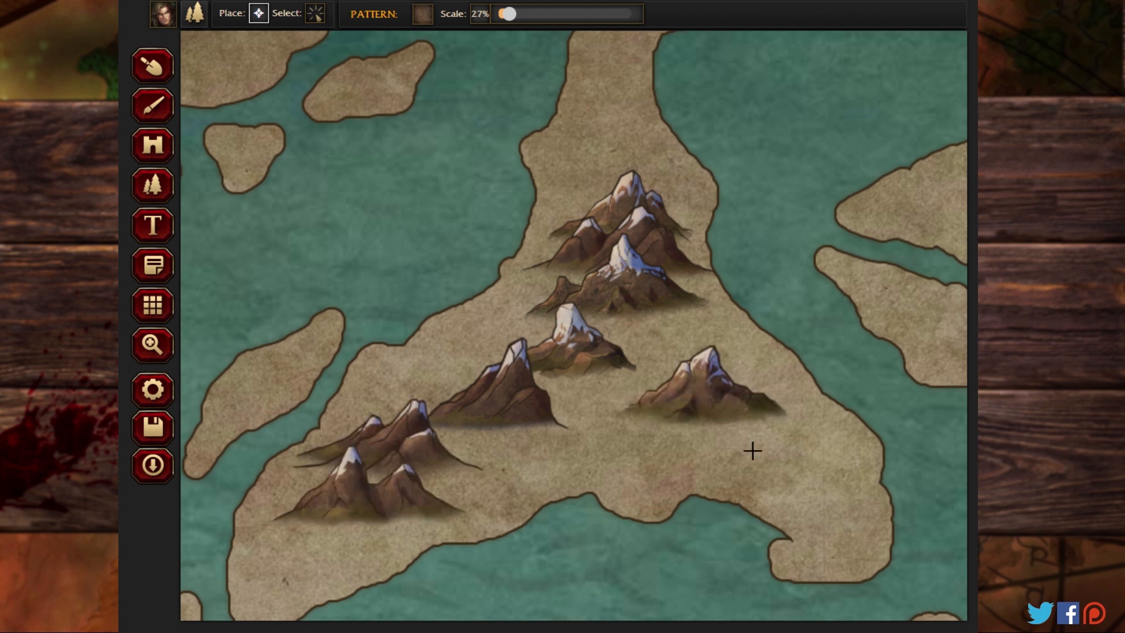
click(772, 443)
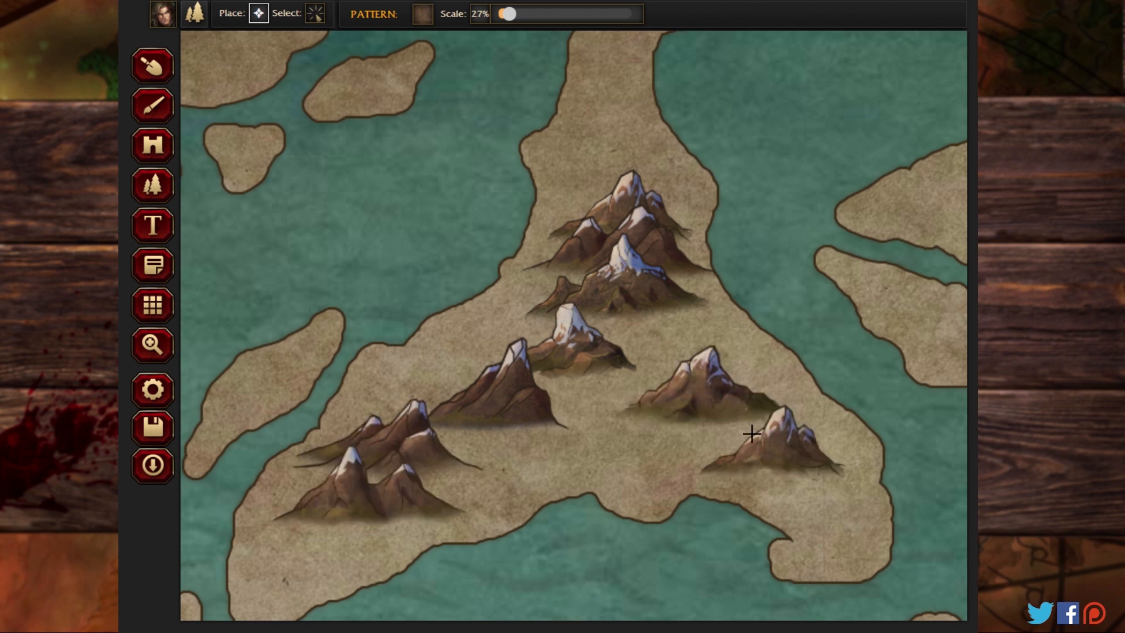
Step: Place snowy mountains on the large southeastern landmass in an arc from its northwest to its southeast, plus a row along its southern side
click(161, 349)
drag(629, 179, 957, 475)
drag(463, 441, 661, 118)
drag(785, 498, 553, 117)
drag(604, 466, 496, 126)
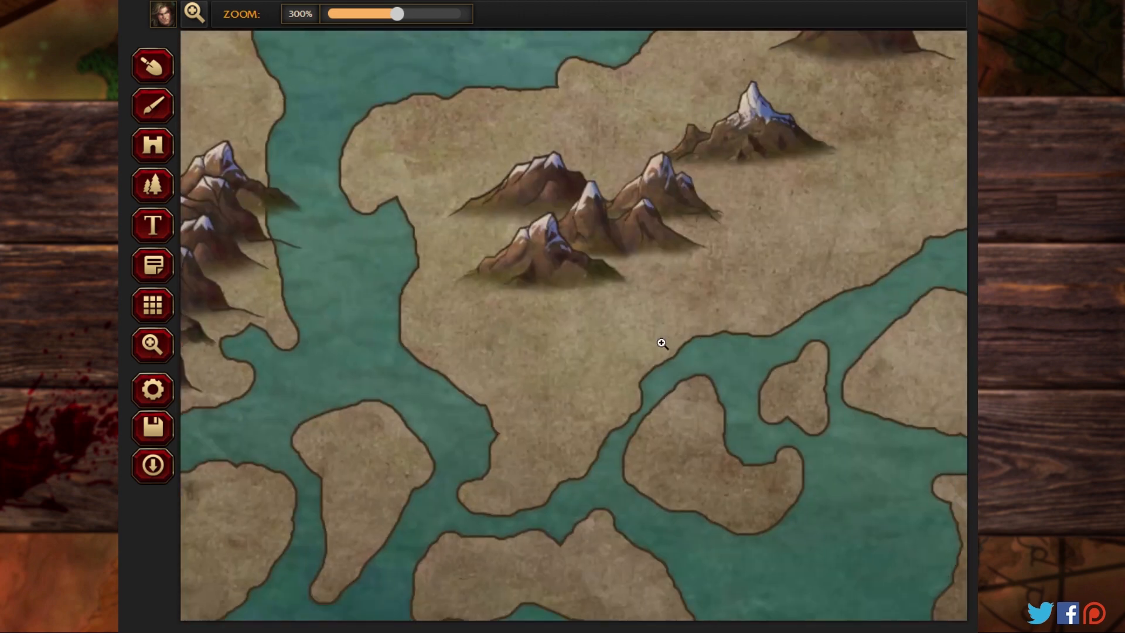
drag(609, 135, 604, 32)
drag(697, 115, 320, 51)
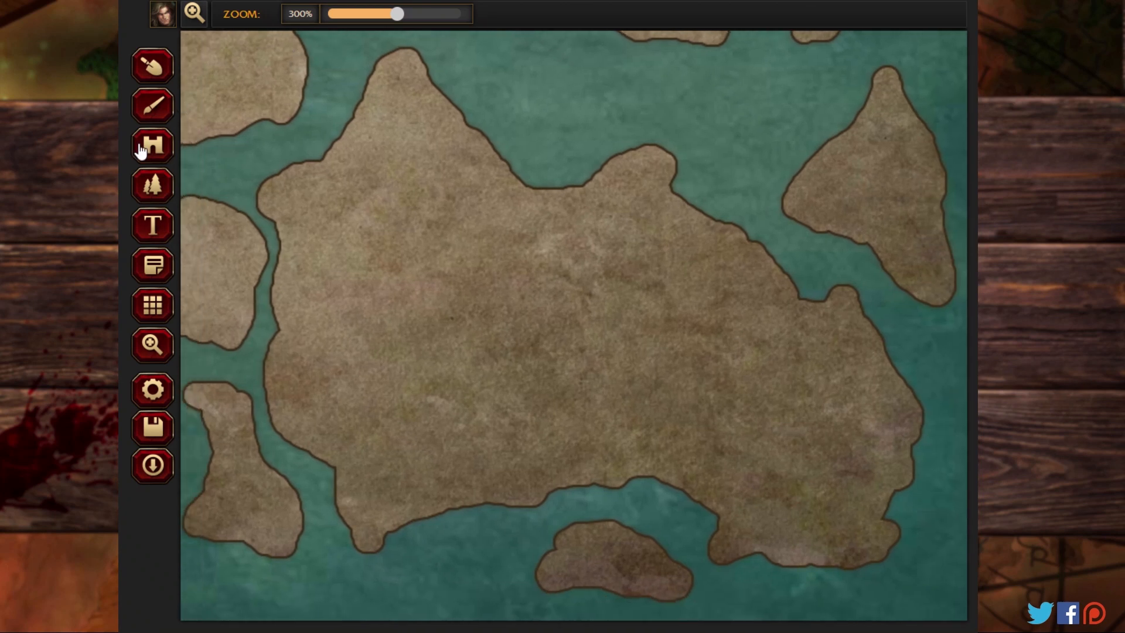
click(149, 184)
click(428, 218)
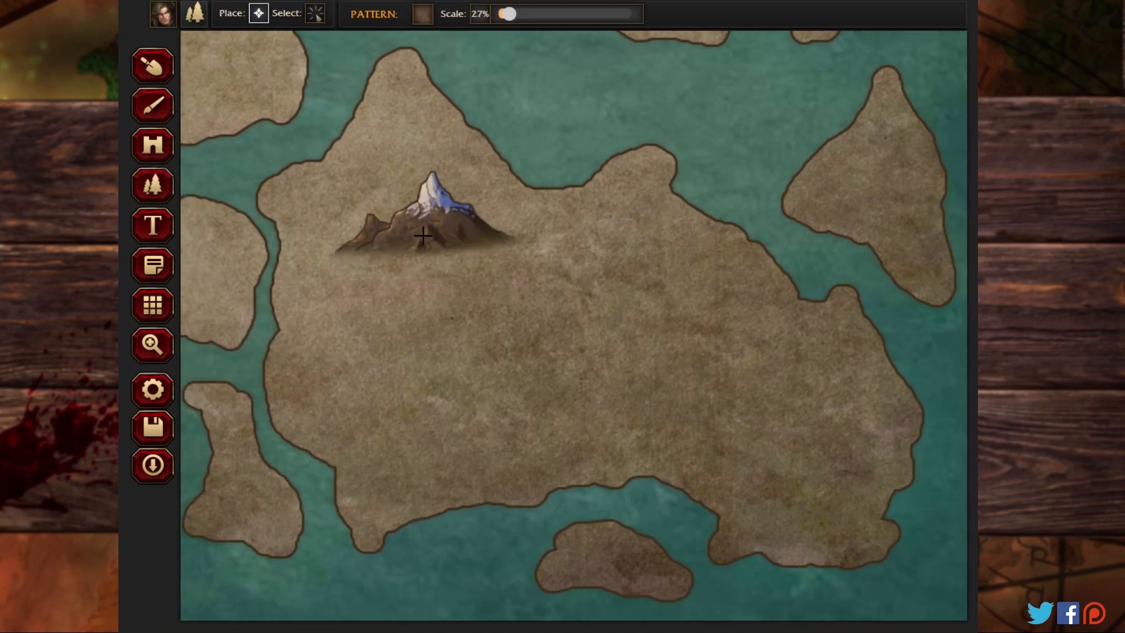
click(426, 265)
click(504, 258)
click(580, 269)
mouse_move(609, 265)
mouse_down()
mouse_move(722, 339)
mouse_move(764, 409)
mouse_move(741, 438)
mouse_move(536, 413)
mouse_move(457, 420)
mouse_move(443, 438)
mouse_move(354, 390)
mouse_up()
click(809, 472)
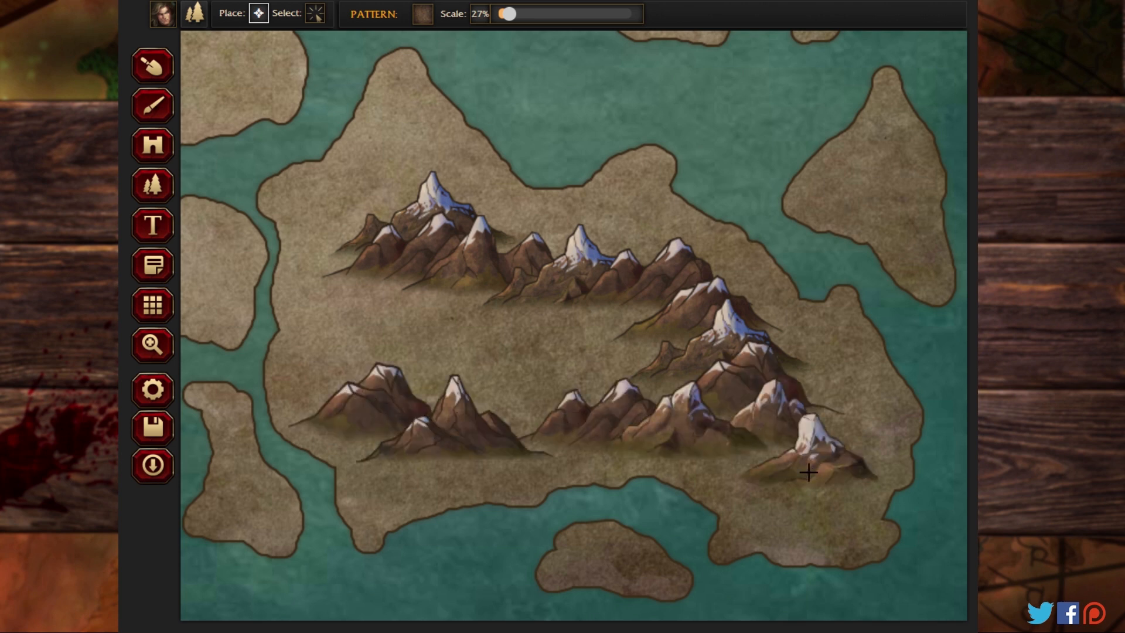
Step: Place a winding range of snowy mountains up the eastern landmass, from its southwestern part towards its northern end
click(155, 343)
drag(352, 178, 366, 571)
drag(710, 203, 369, 392)
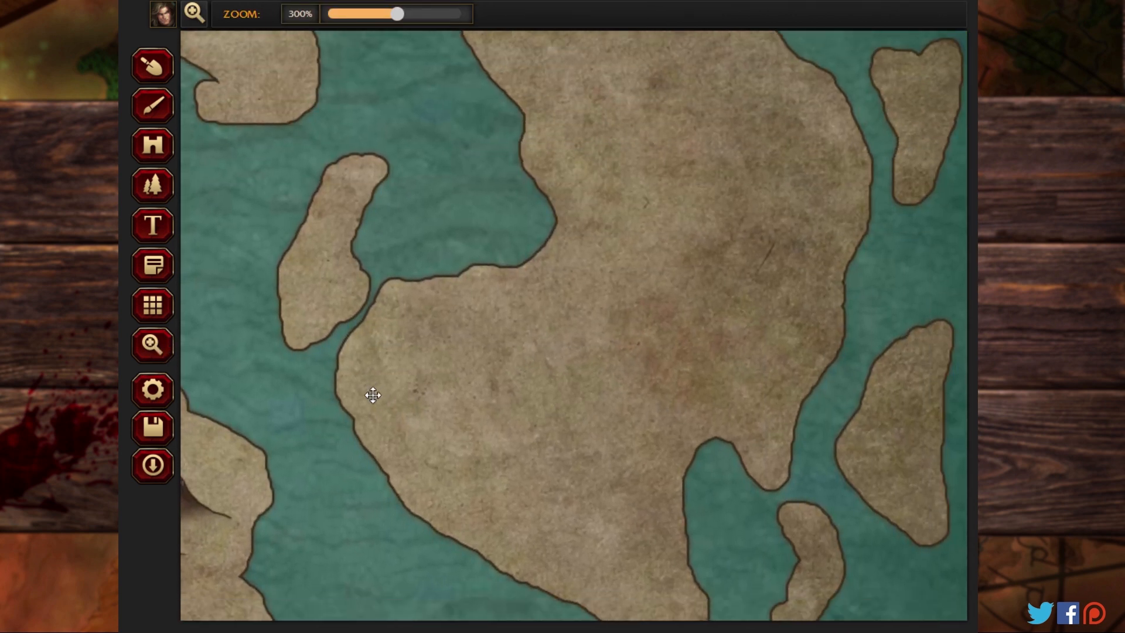
click(153, 185)
click(545, 385)
click(577, 361)
mouse_move(623, 331)
mouse_down()
mouse_move(686, 170)
mouse_move(633, 88)
mouse_move(627, 37)
mouse_up()
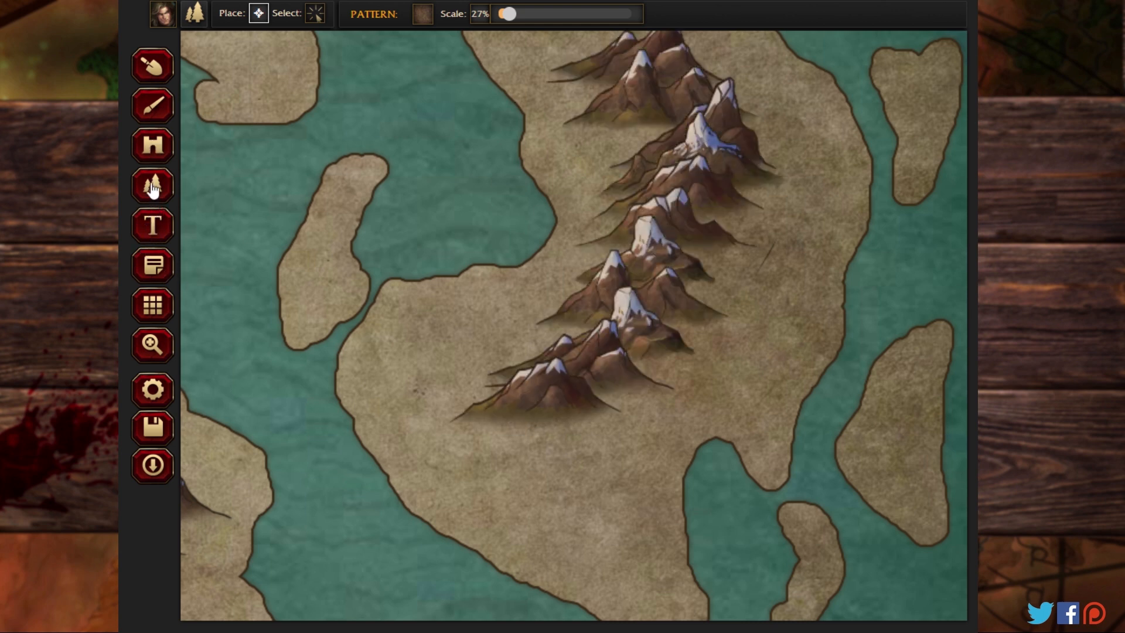
mouse_move(414, 133)
mouse_down()
mouse_move(479, 232)
mouse_move(498, 307)
mouse_up()
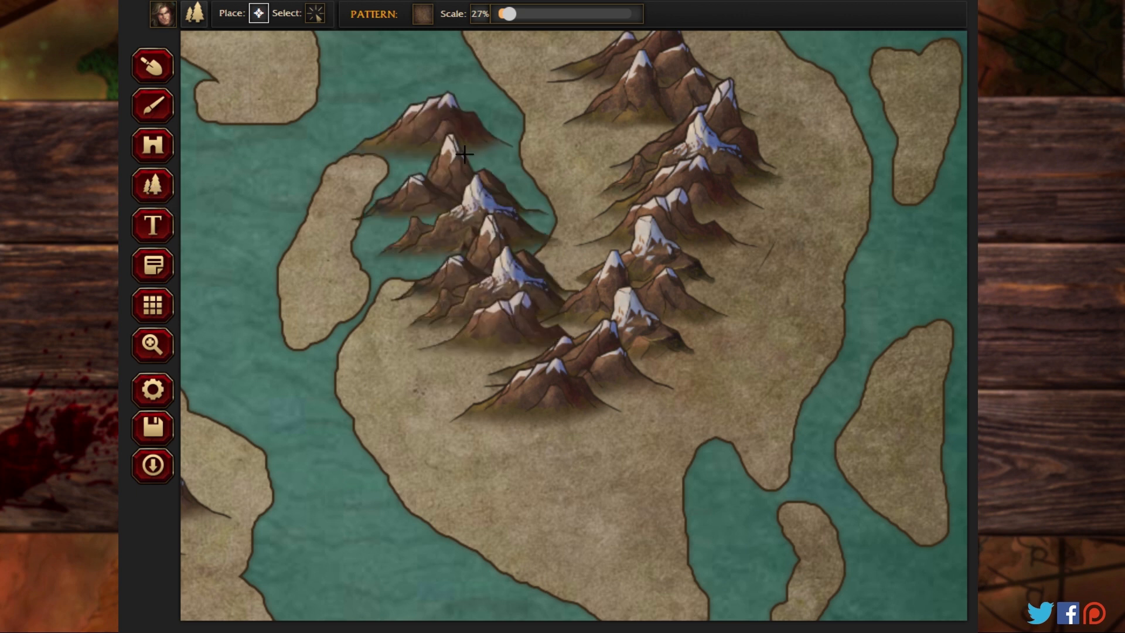
click(314, 12)
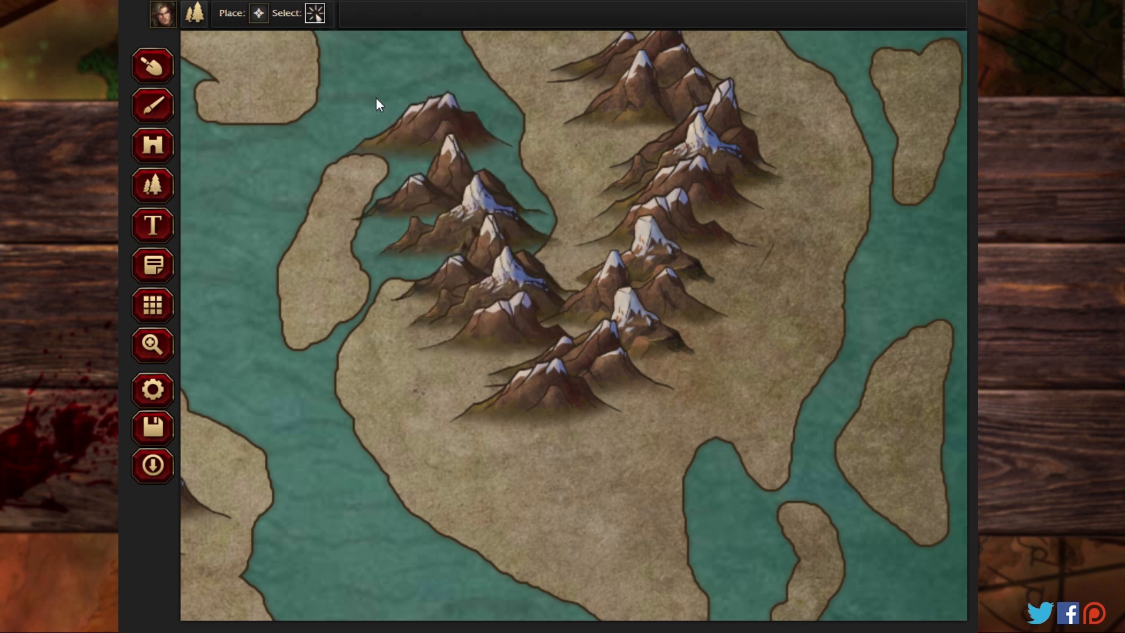
drag(377, 100, 461, 307)
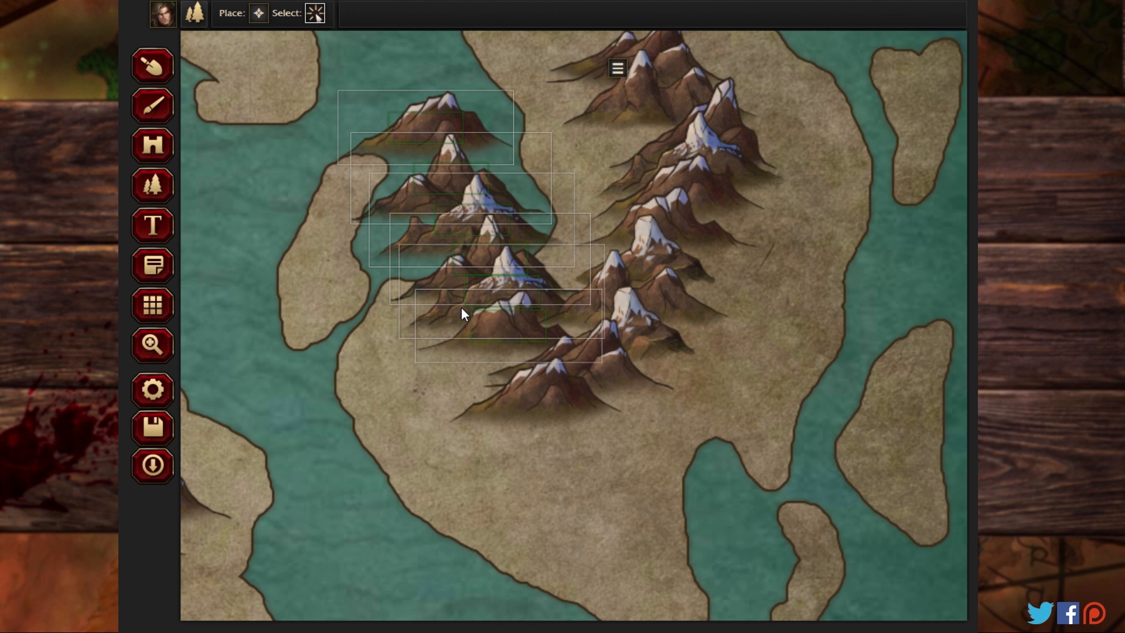
click(618, 68)
click(621, 99)
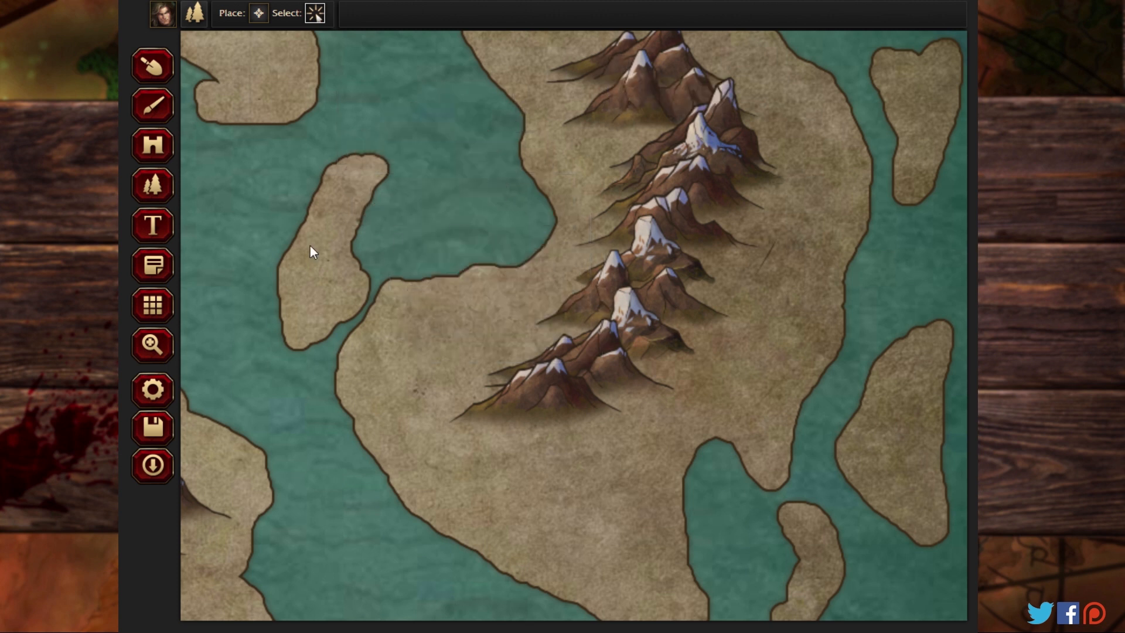
Step: Place a short row of snowy mountains across the middle of the elongated northeastern landmass
click(152, 346)
scroll(401, 295, up, 3)
drag(401, 295, 542, 482)
drag(671, 199, 521, 354)
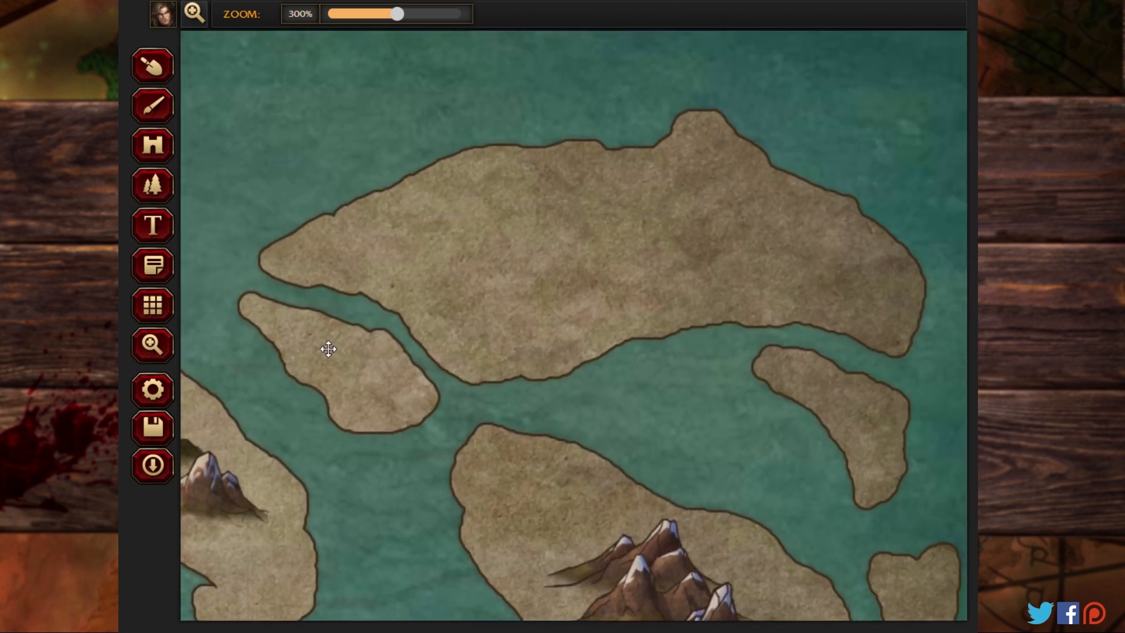
click(154, 186)
mouse_move(505, 231)
mouse_down()
mouse_move(565, 228)
mouse_move(624, 207)
mouse_move(703, 221)
mouse_up()
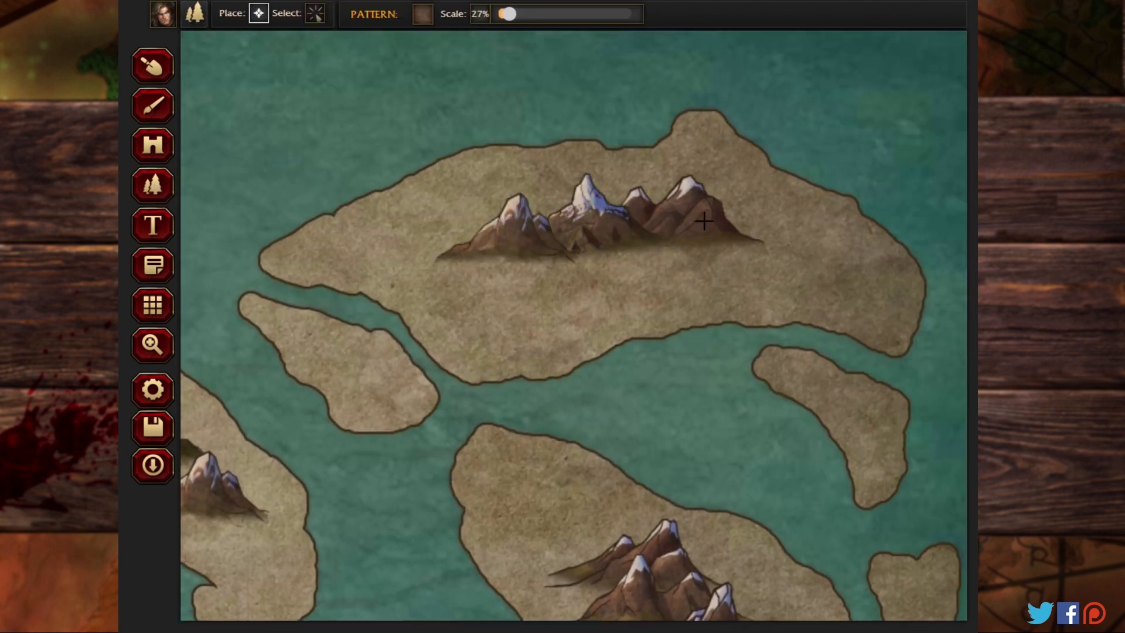
Step: Reduce the pattern scale to 18% and switch the pattern to Mountains
click(153, 346)
drag(575, 398, 575, 3)
drag(420, 113, 659, 413)
drag(348, 256, 640, 475)
drag(342, 417, 849, 414)
drag(484, 371, 895, 334)
drag(383, 382, 673, 475)
drag(540, 446, 529, 88)
drag(641, 414, 552, 139)
drag(560, 179, 533, 449)
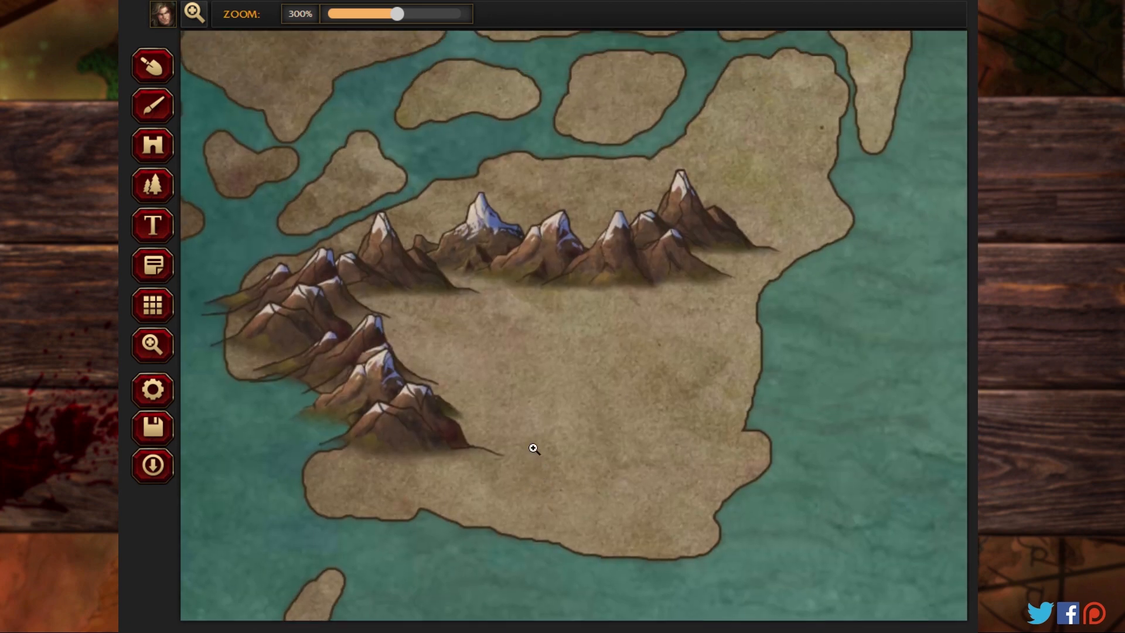
drag(522, 184, 502, 429)
drag(509, 153, 498, 225)
click(157, 190)
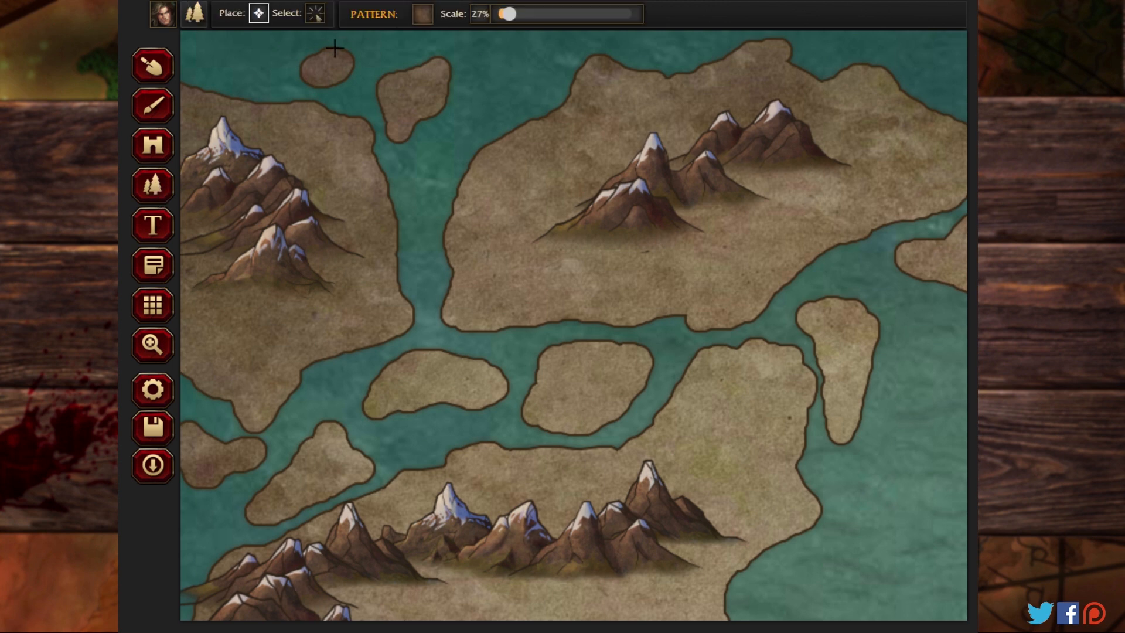
drag(506, 18, 499, 19)
click(422, 15)
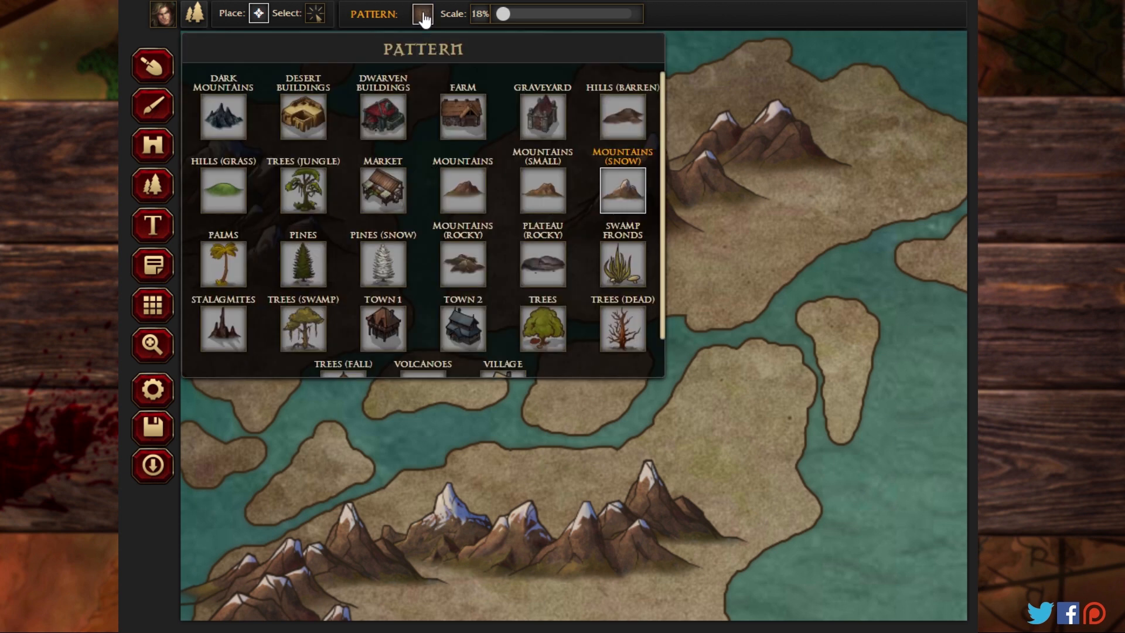
click(471, 196)
Step: Surround the snowy ranges on the northwestern landmass and the landmass directly east of it with smaller snowless mountains
mouse_move(638, 222)
mouse_down()
mouse_move(706, 198)
mouse_move(767, 151)
mouse_move(833, 139)
mouse_move(795, 131)
mouse_move(880, 141)
mouse_up()
mouse_move(621, 207)
mouse_down()
mouse_move(572, 180)
mouse_move(752, 112)
mouse_up()
drag(567, 218, 615, 227)
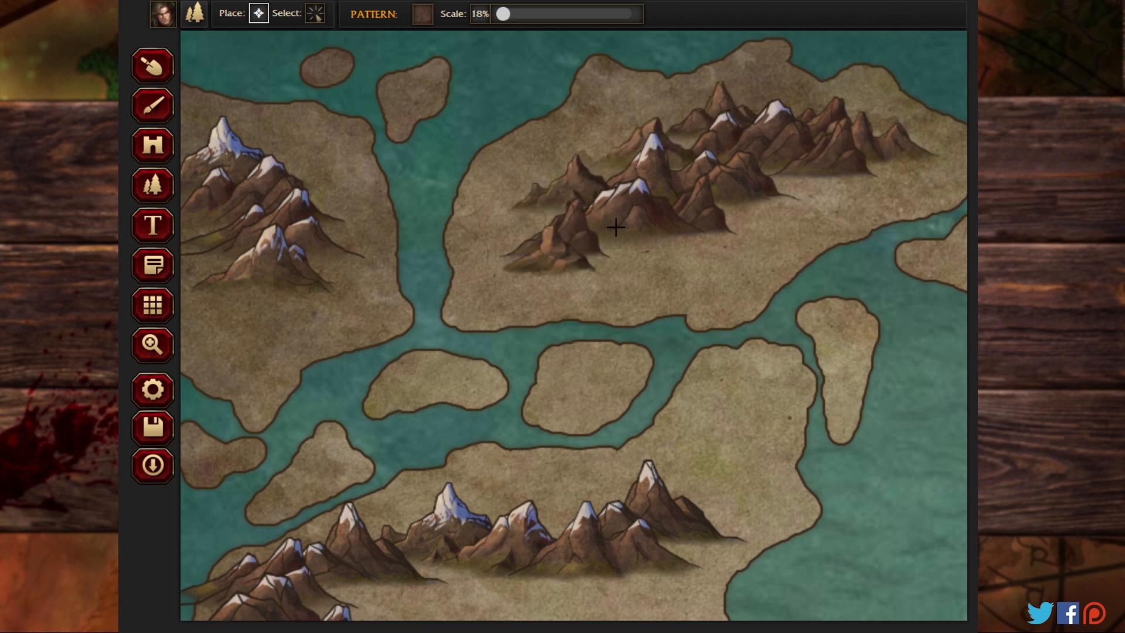
mouse_move(352, 265)
mouse_down()
mouse_move(223, 318)
mouse_move(260, 353)
mouse_move(327, 224)
mouse_move(293, 168)
mouse_move(243, 152)
mouse_up()
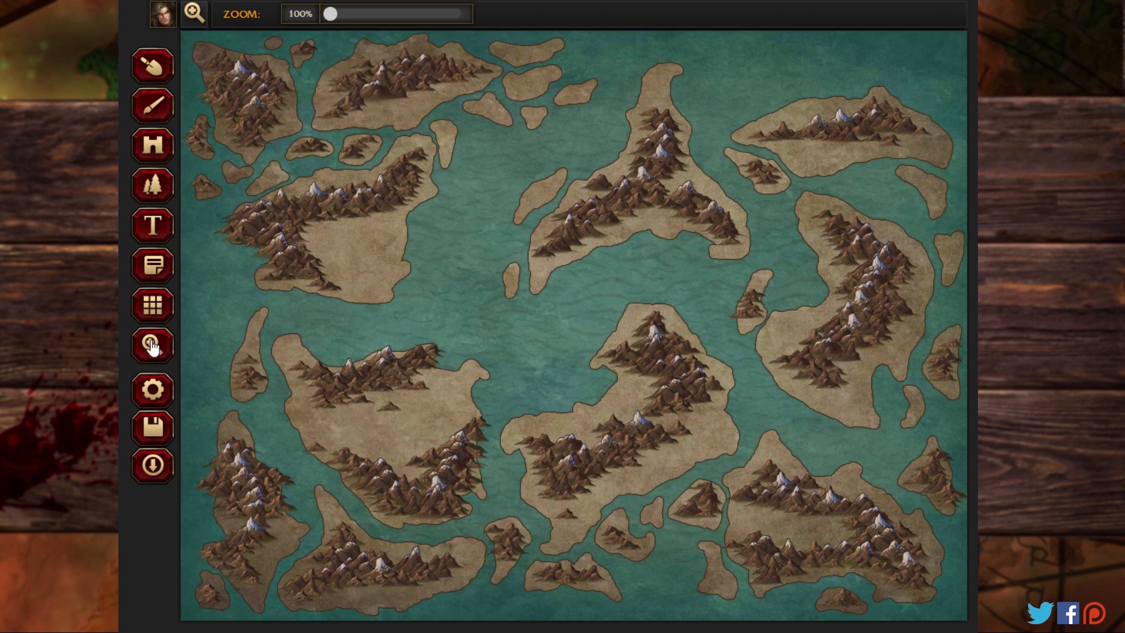
Step: Zoom to 300% on the northwestern landmass and sculpt added land that joins the islet on its southwestern side
drag(329, 19, 393, 19)
drag(262, 116, 673, 516)
drag(252, 176, 601, 531)
drag(331, 221, 624, 413)
click(150, 67)
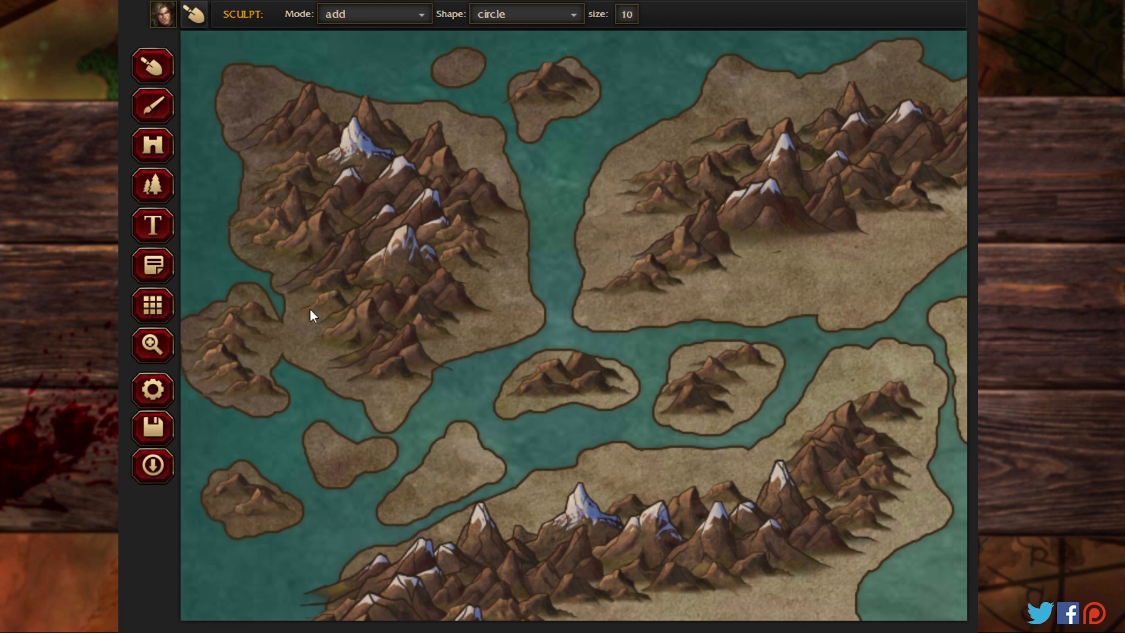
Step: Extend the western coast of the landmass south of the northwestern one with added land beneath its overhanging mountains
click(152, 345)
drag(373, 465, 529, 70)
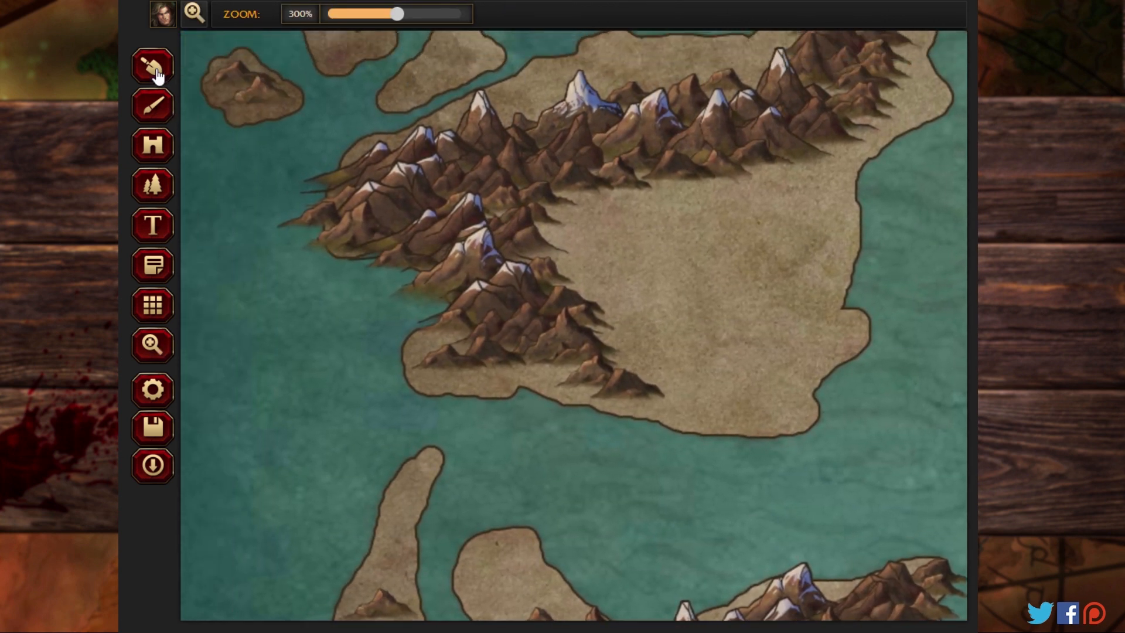
click(153, 69)
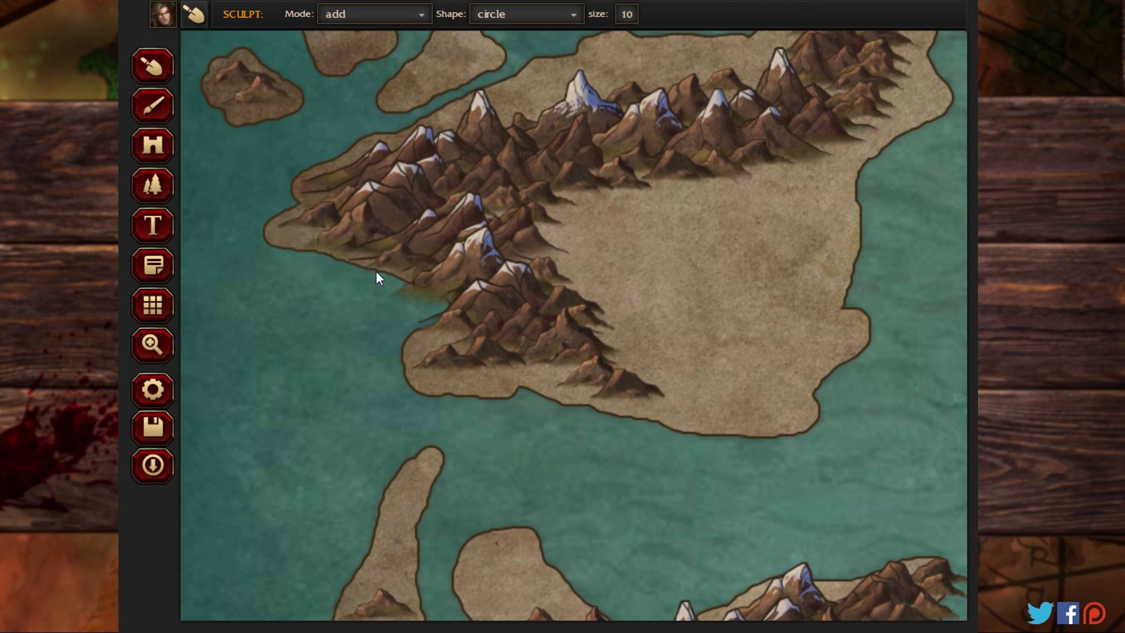
drag(376, 278, 441, 309)
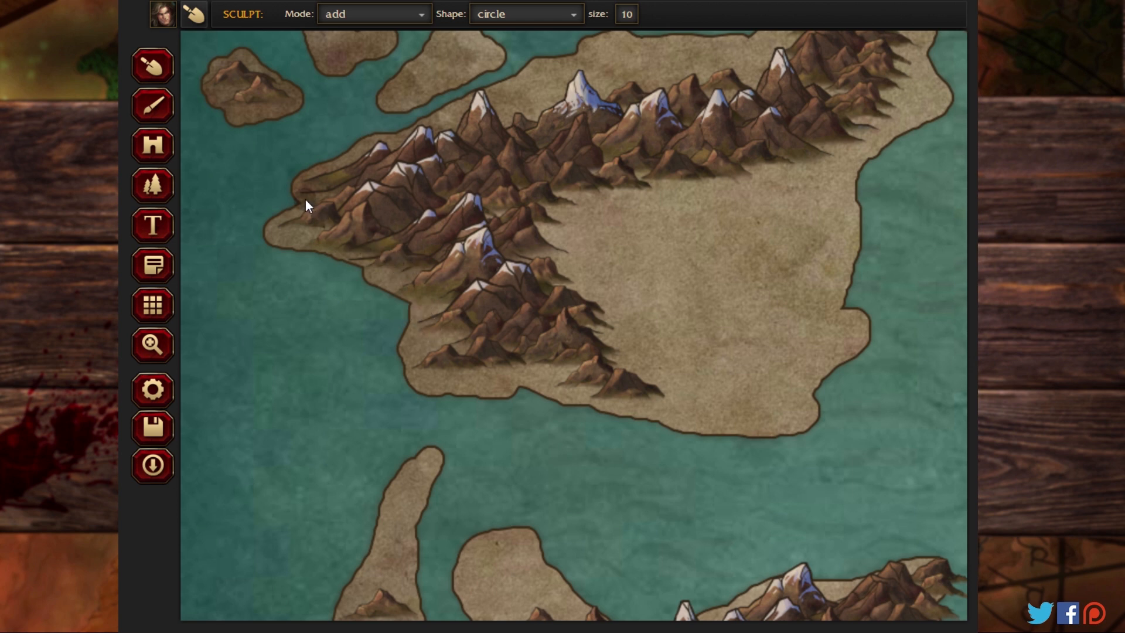
Step: Add land beneath overhanging mountains on the narrow western island's eastern edge and on both northern sides of the southwestern island
click(151, 346)
click(340, 425)
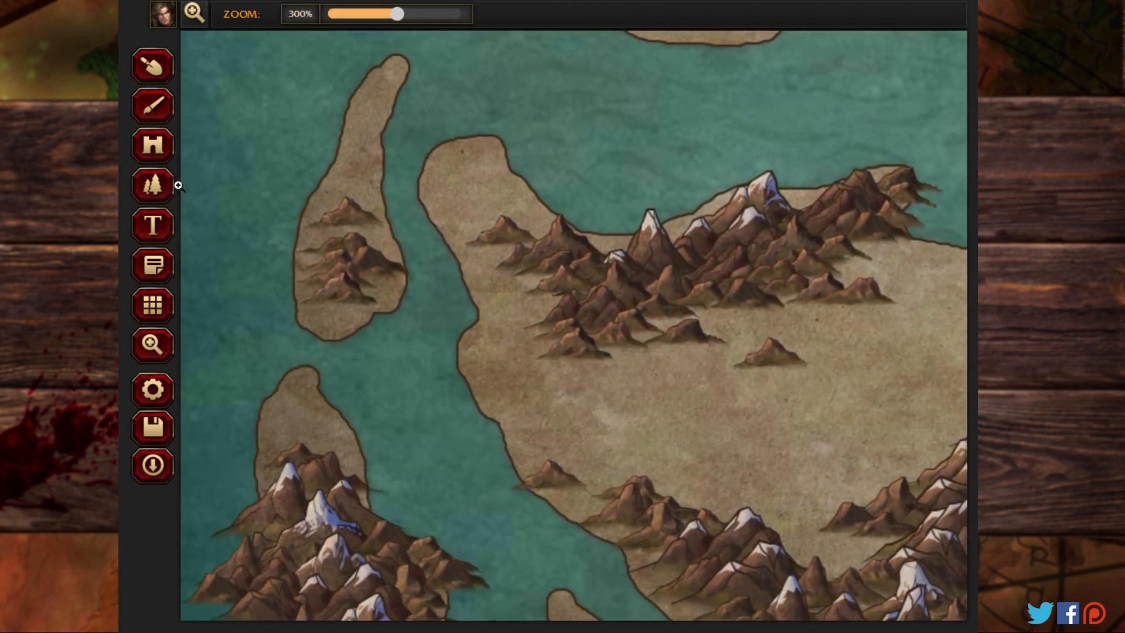
click(153, 107)
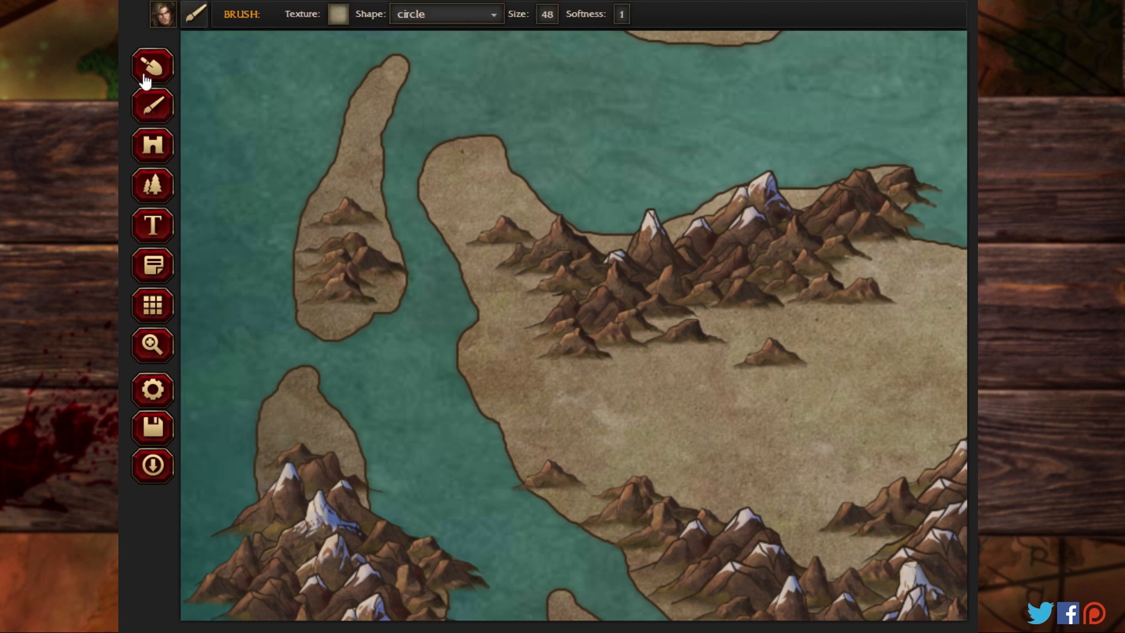
click(145, 77)
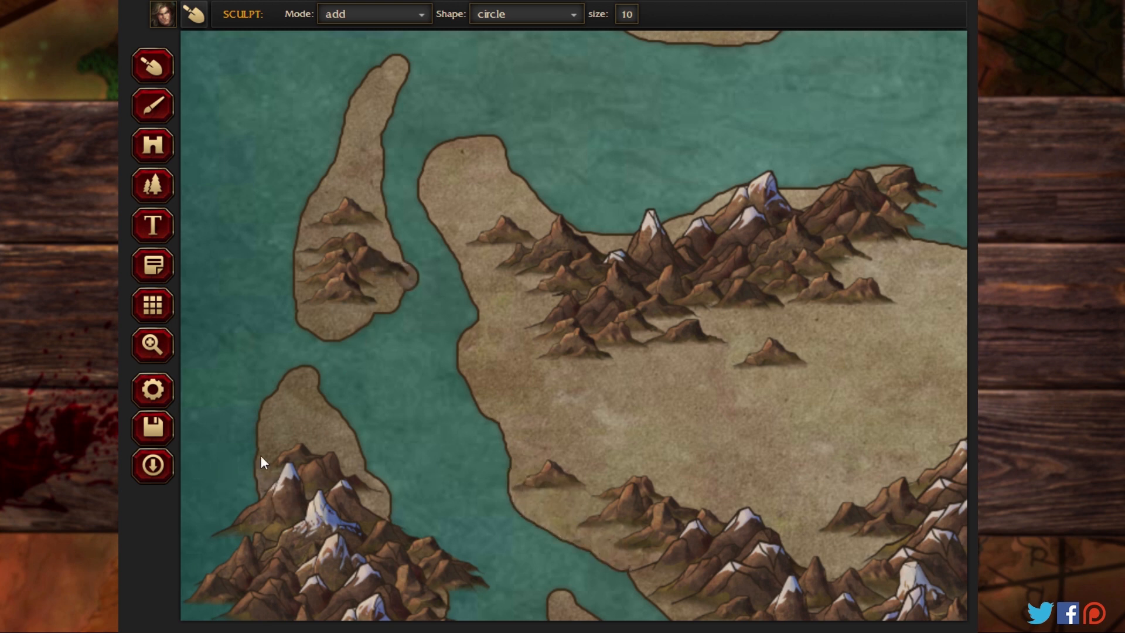
drag(262, 457, 260, 481)
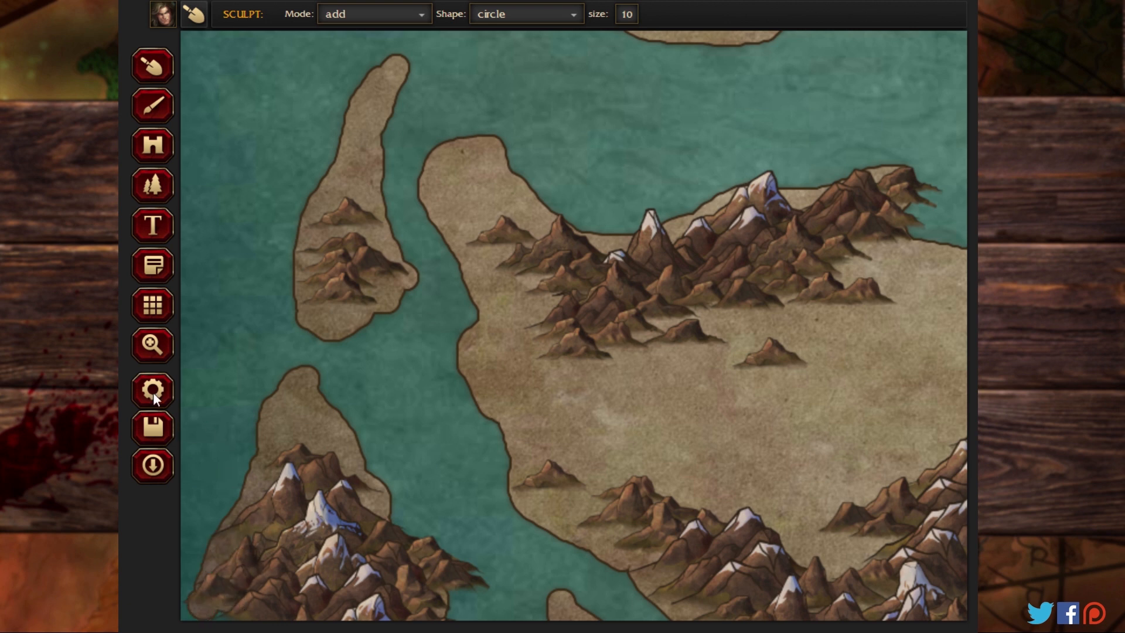
Step: Extend the southwestern island's western coast with added land, join the corner islet to it, and widen the southern landmass's western edge slightly
click(151, 346)
drag(344, 451, 355, 18)
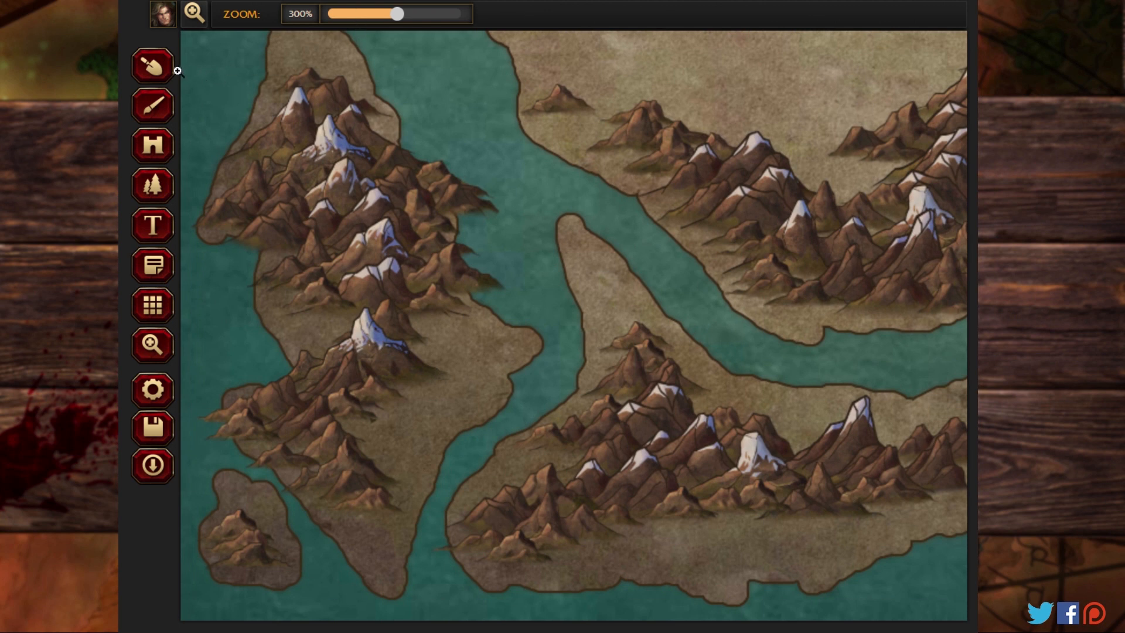
click(153, 67)
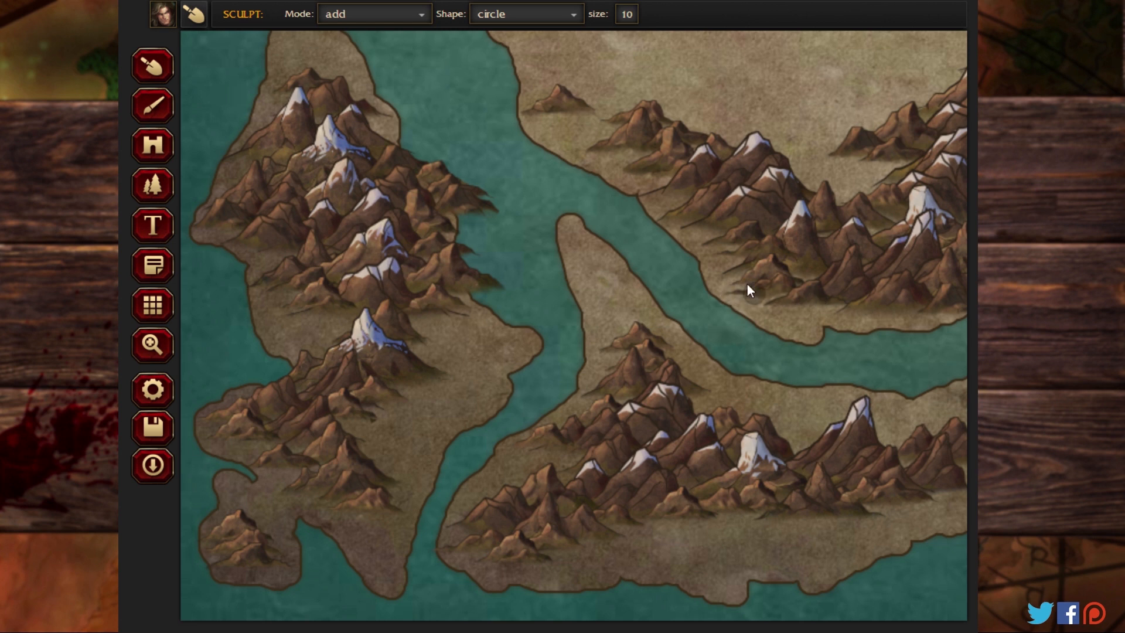
Step: Extend the west-central landmass's eastern coast and the mountainous stretch of its northern coast with added land beneath the overhanging mountains
click(152, 345)
mouse_move(802, 339)
mouse_down()
mouse_move(545, 346)
mouse_move(304, 324)
mouse_move(218, 301)
mouse_up()
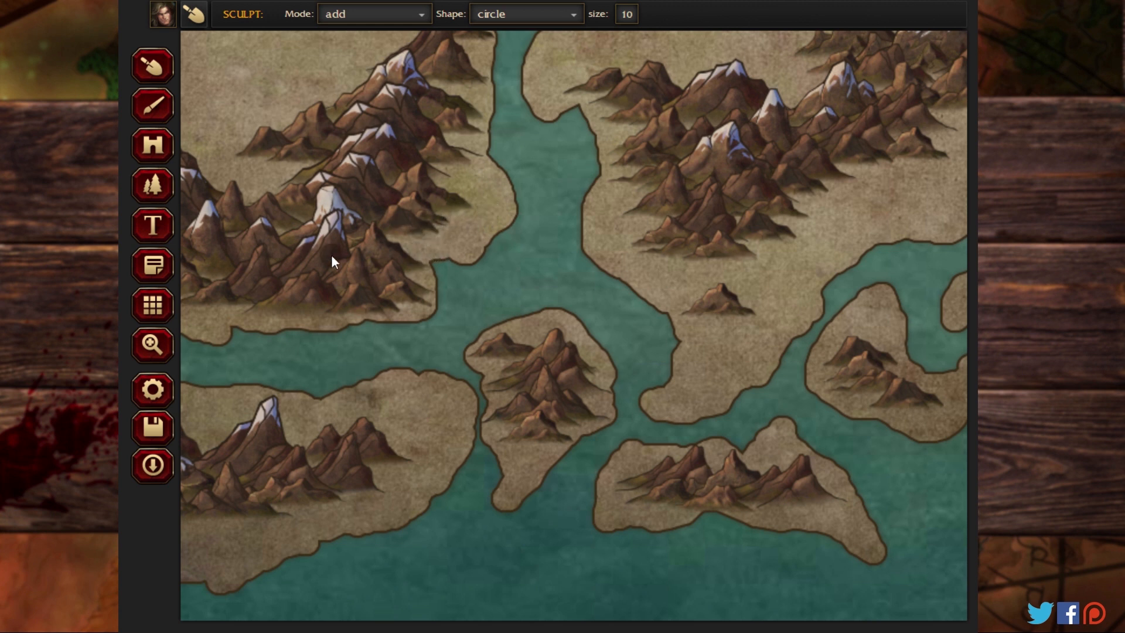
click(153, 345)
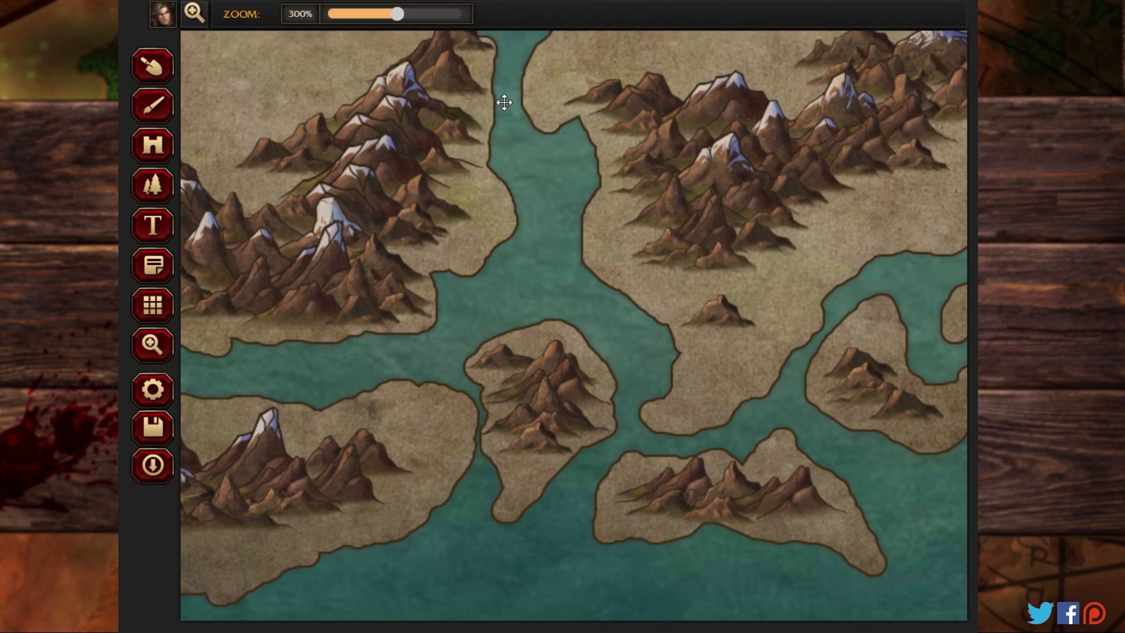
drag(502, 100, 505, 486)
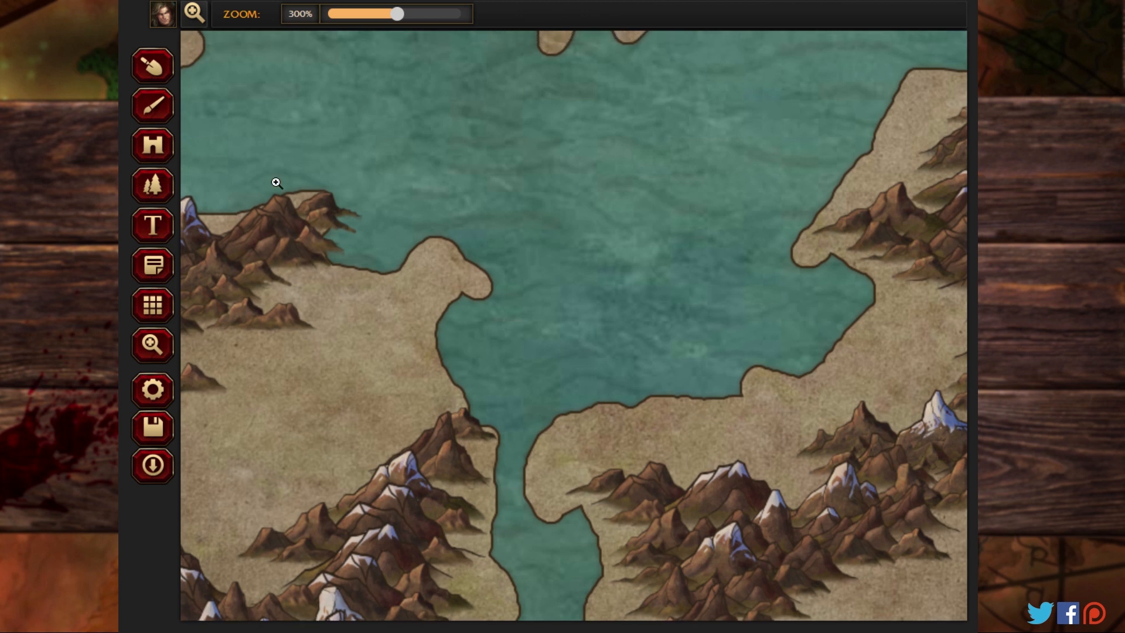
click(154, 66)
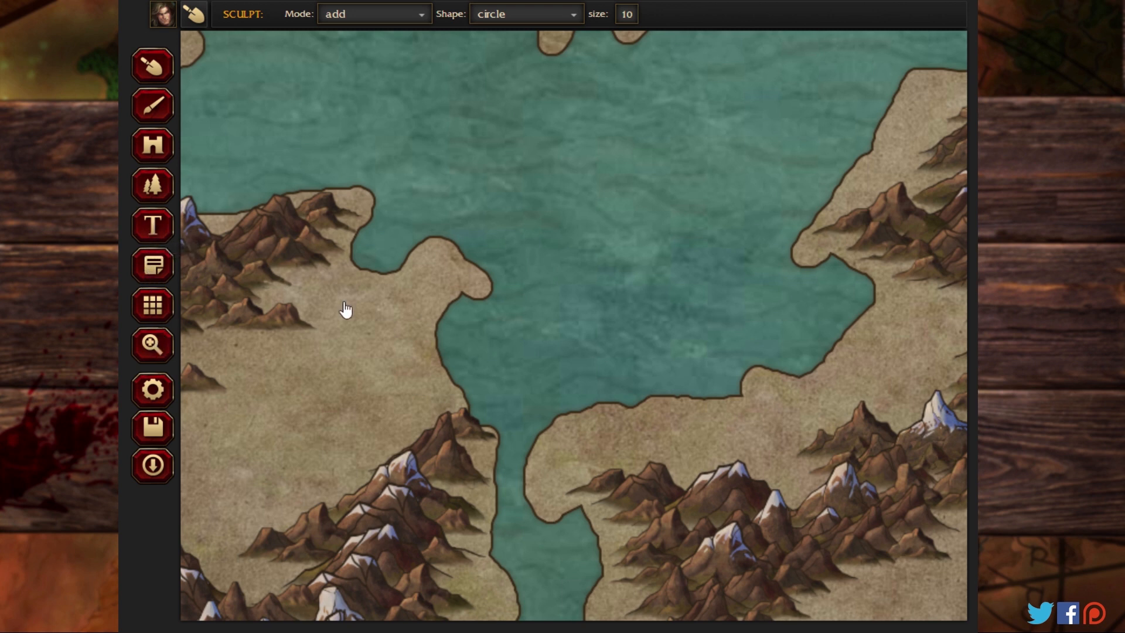
Step: Add land beneath the overhanging mountains on the western side of the small island between the north-central and eastern landmasses
key(z)
drag(462, 125, 450, 603)
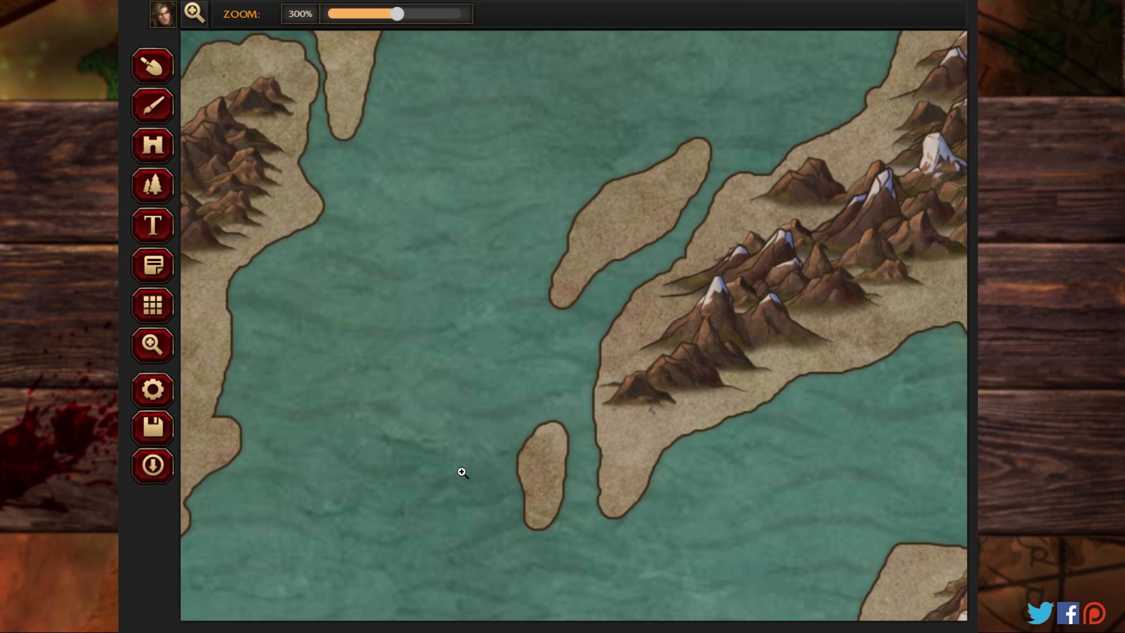
drag(605, 95, 559, 454)
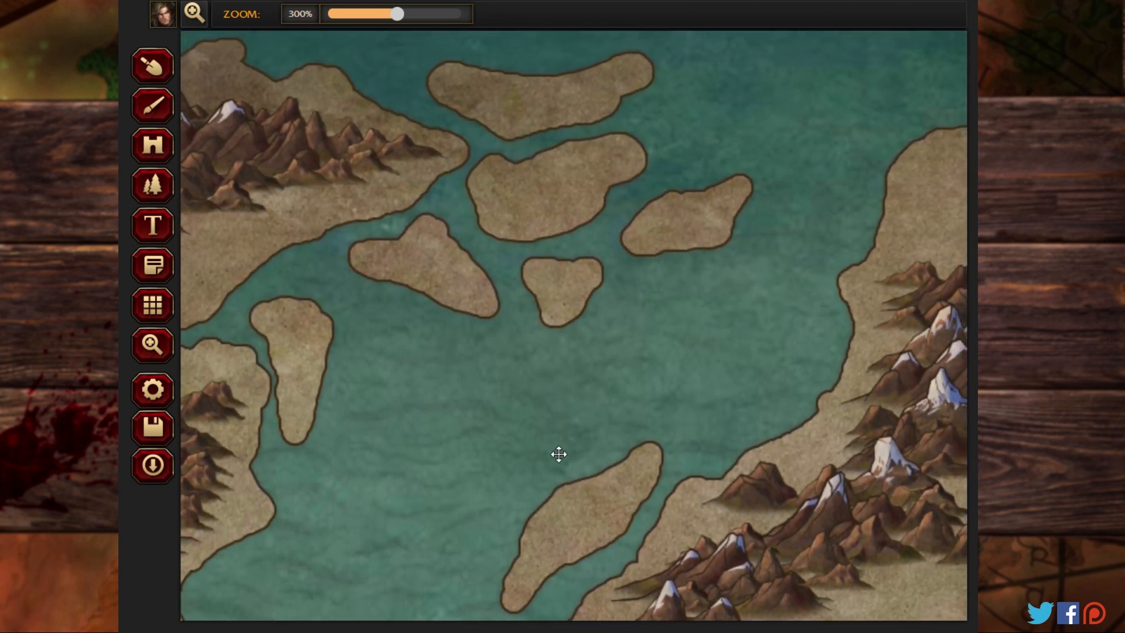
drag(733, 383, 289, 417)
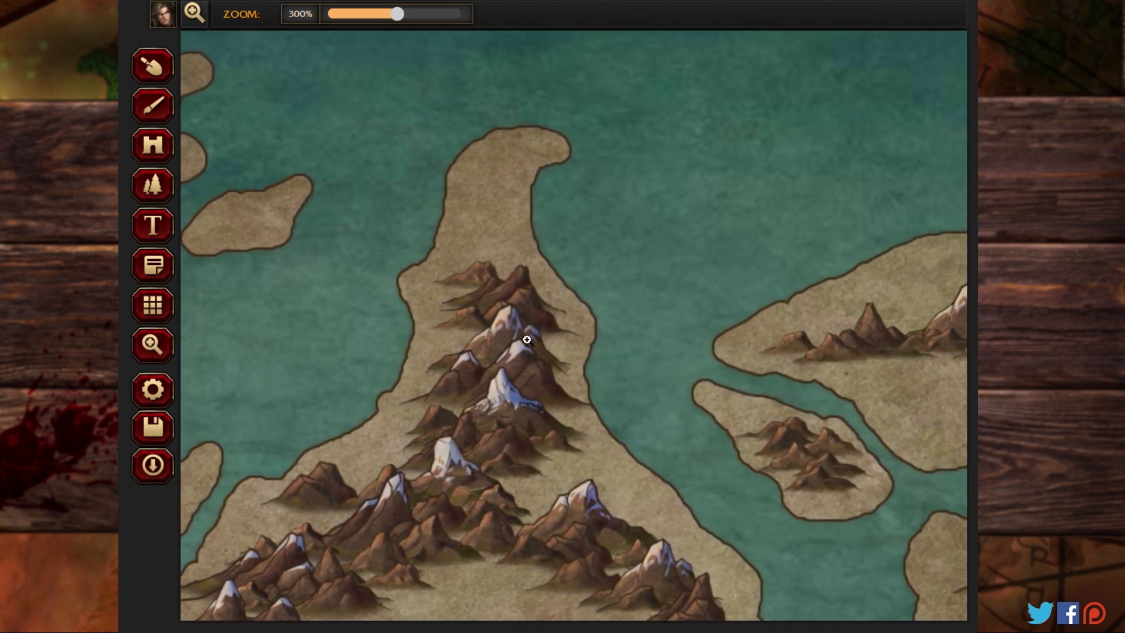
click(154, 68)
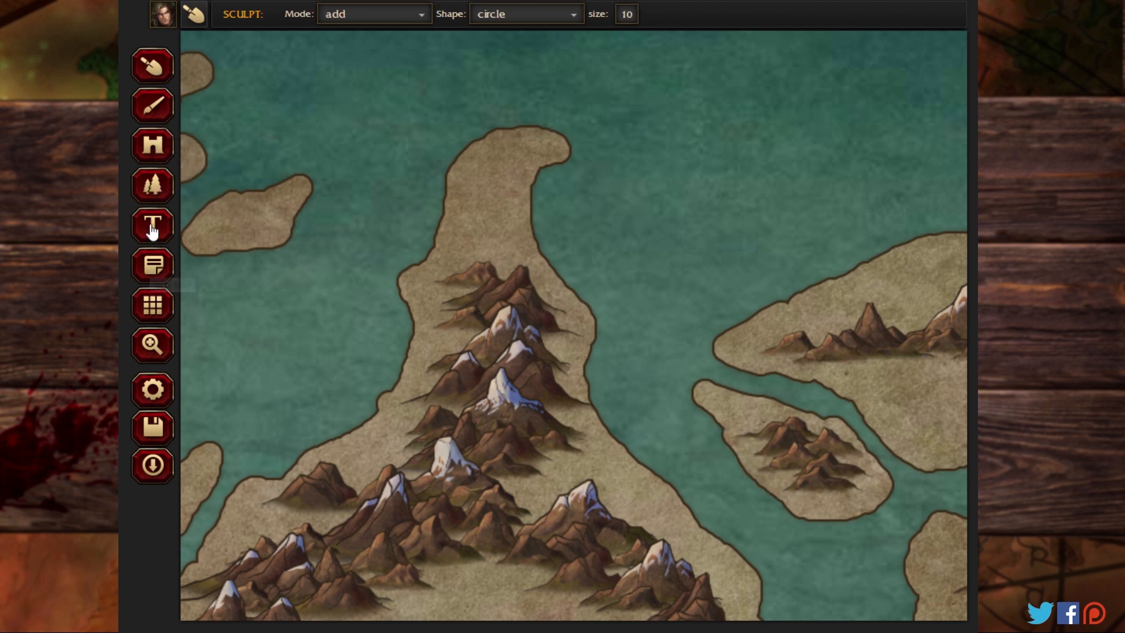
click(153, 345)
drag(668, 545, 556, 146)
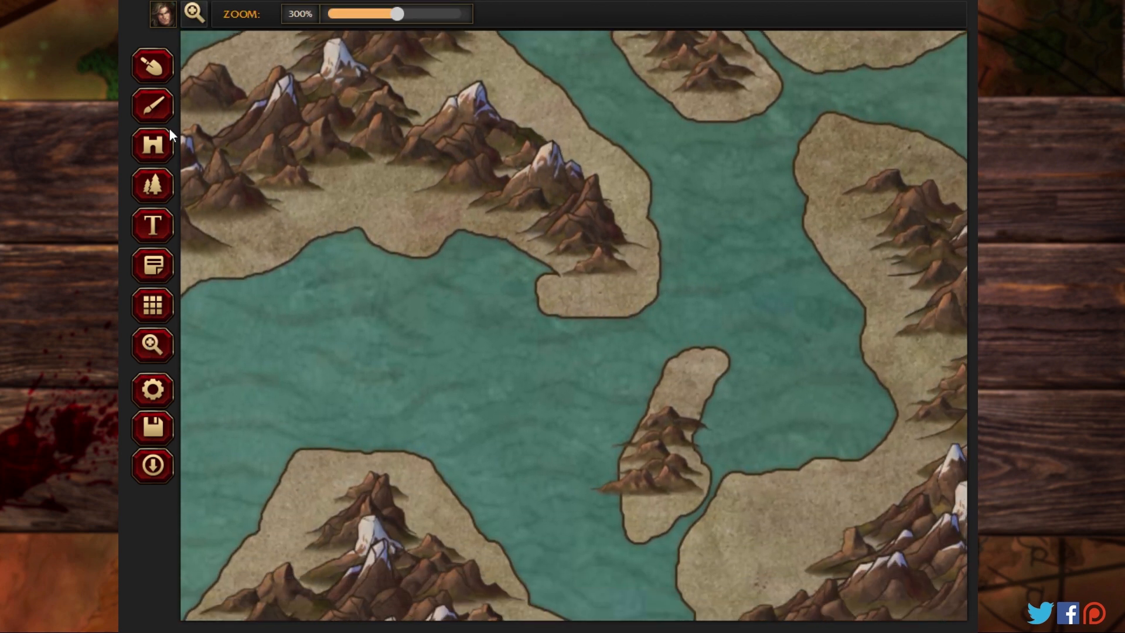
click(153, 66)
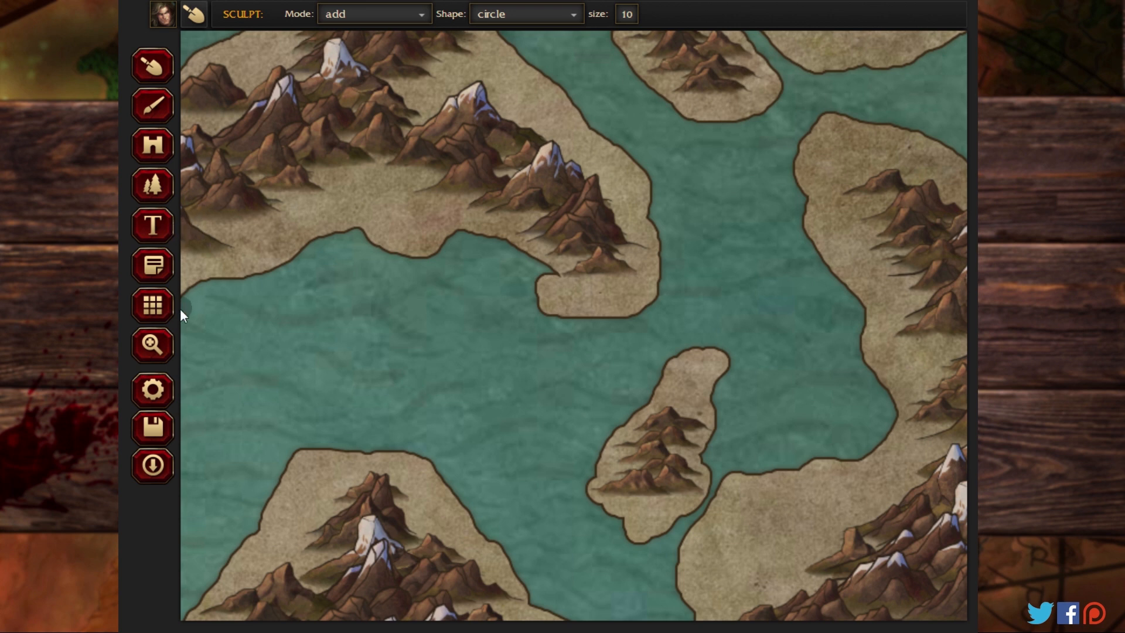
Step: Thicken the southern edge of the north-central landmass's southeastern tip and add a small round islet just west of it
click(153, 346)
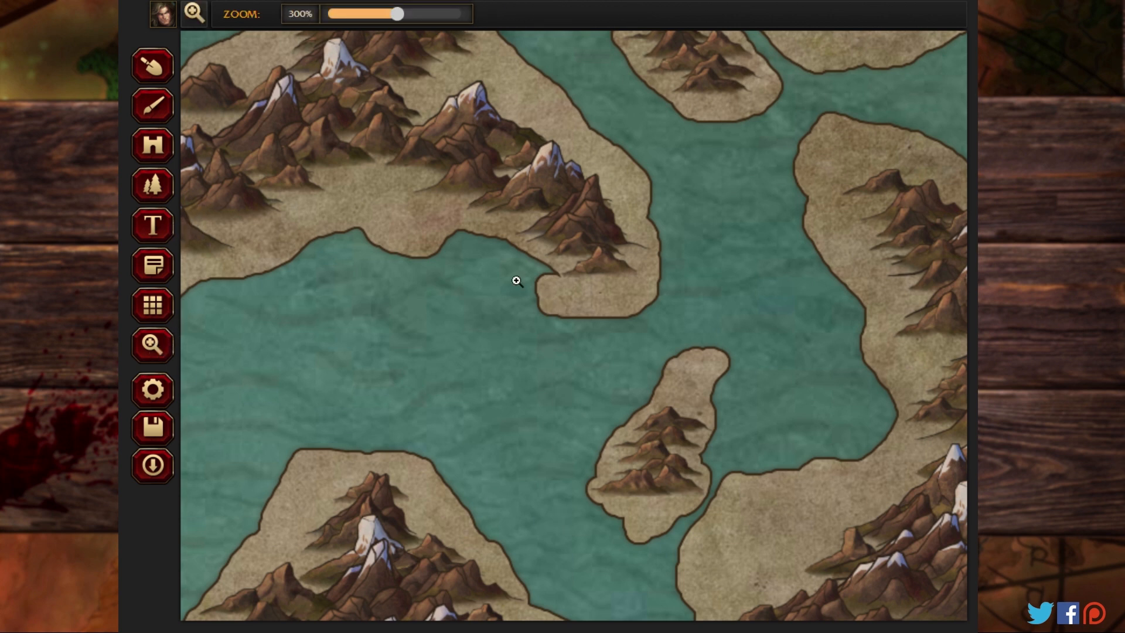
click(151, 66)
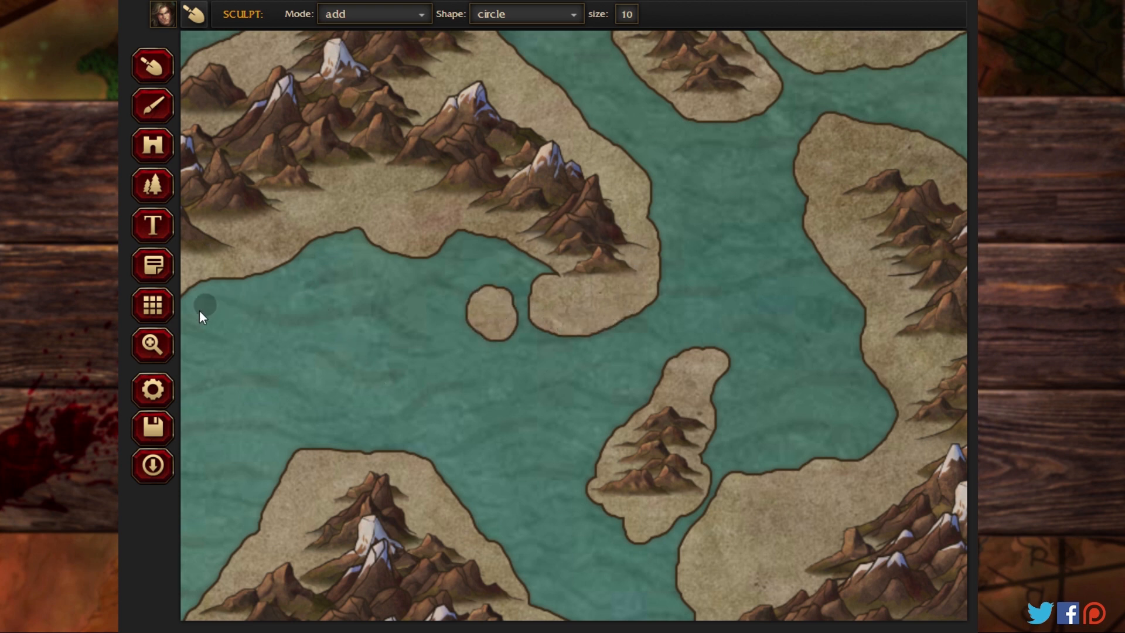
Step: Extend the southeastern landmass's western coast beneath its mountains, joining it to the two neighbouring islands with added land
click(152, 345)
drag(532, 464, 475, 171)
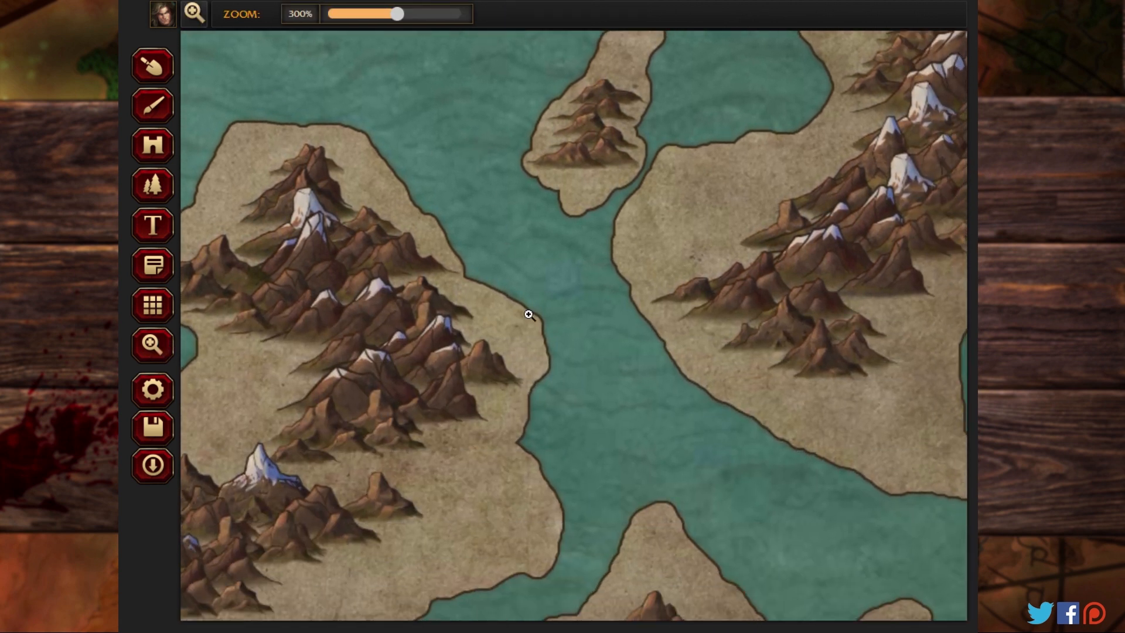
drag(529, 316, 469, 100)
drag(469, 359, 441, 230)
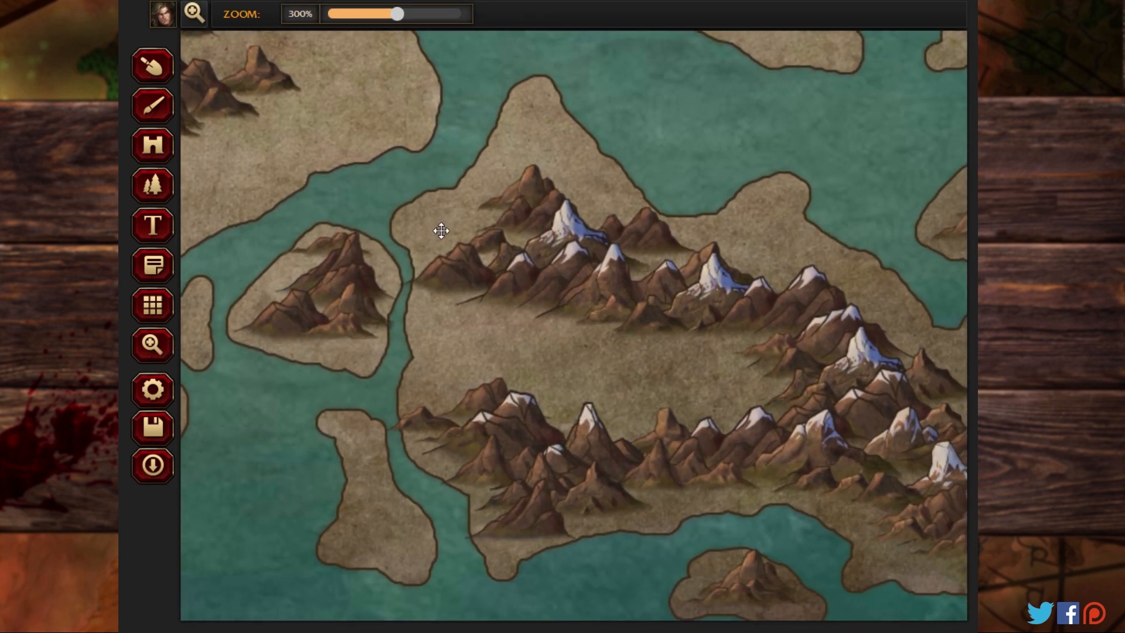
click(153, 67)
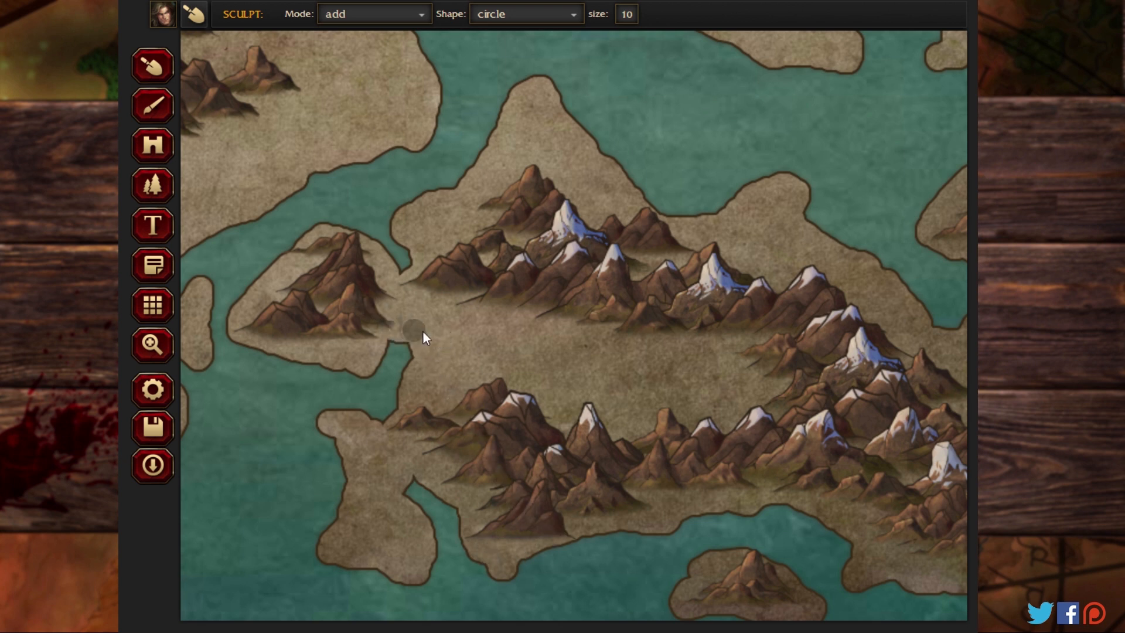
Step: Add land beneath the overhanging mountains around the mountainous island northeast of the southeastern landmass, mainly along its eastern coast
click(153, 345)
drag(568, 419, 319, 218)
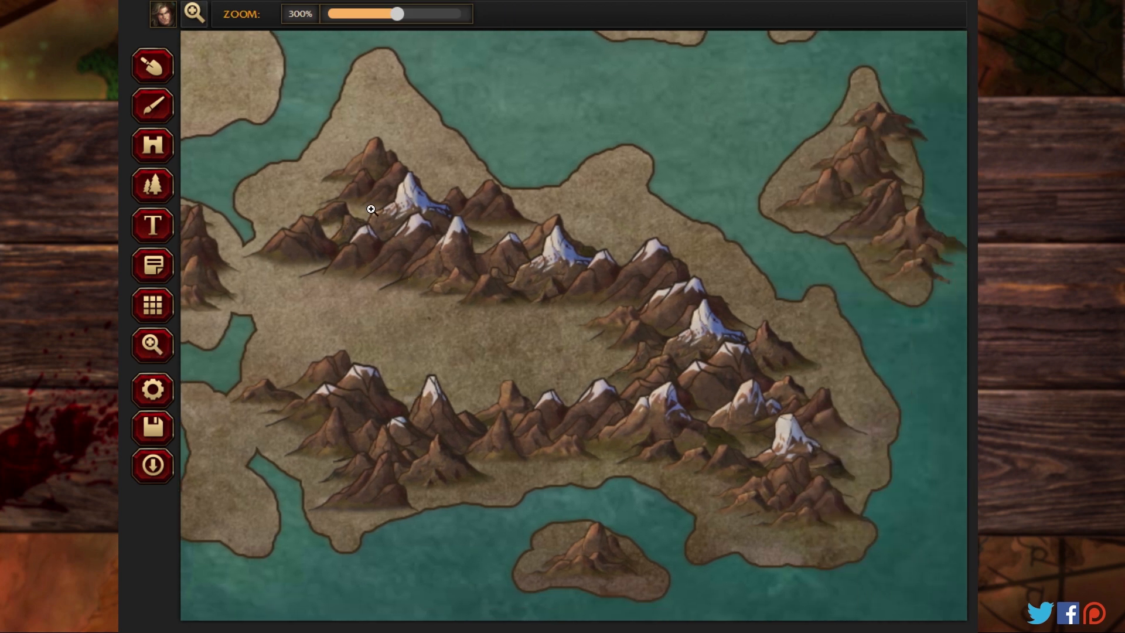
click(152, 106)
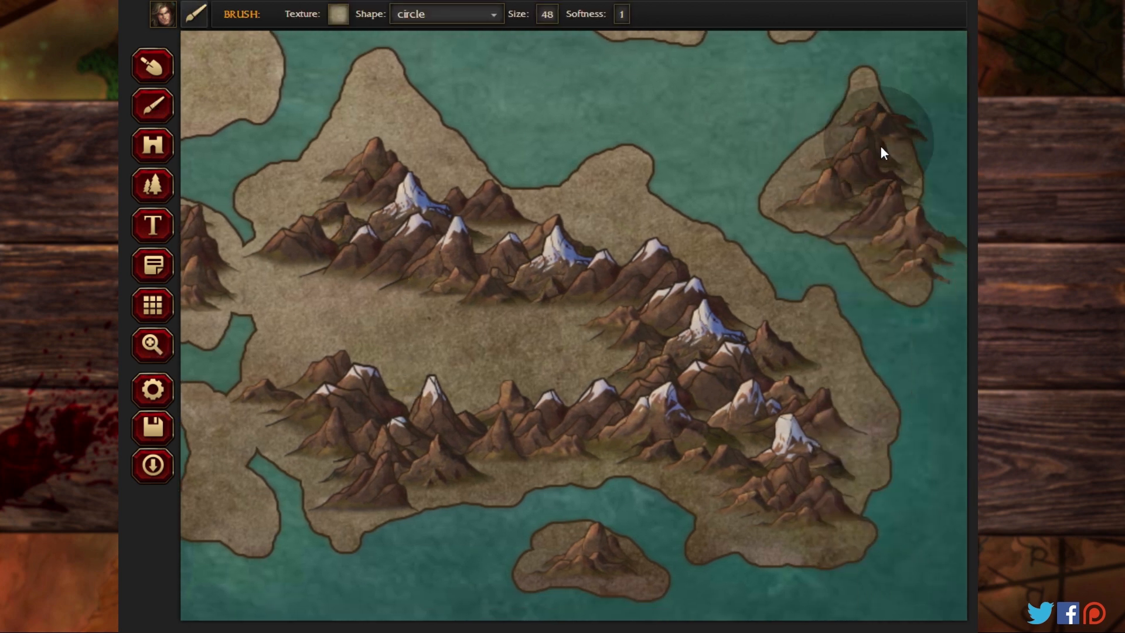
click(153, 65)
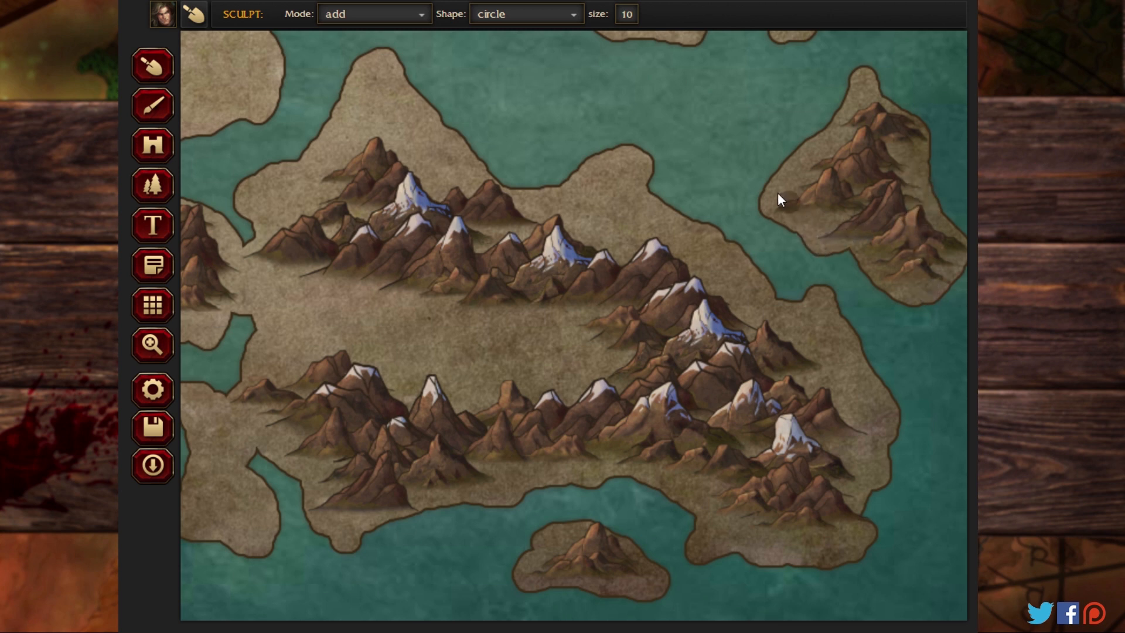
Step: Extend the eastern coast of the small mountainous island southeast of the eastern landmass beneath its overhanging mountains
click(152, 345)
click(587, 146)
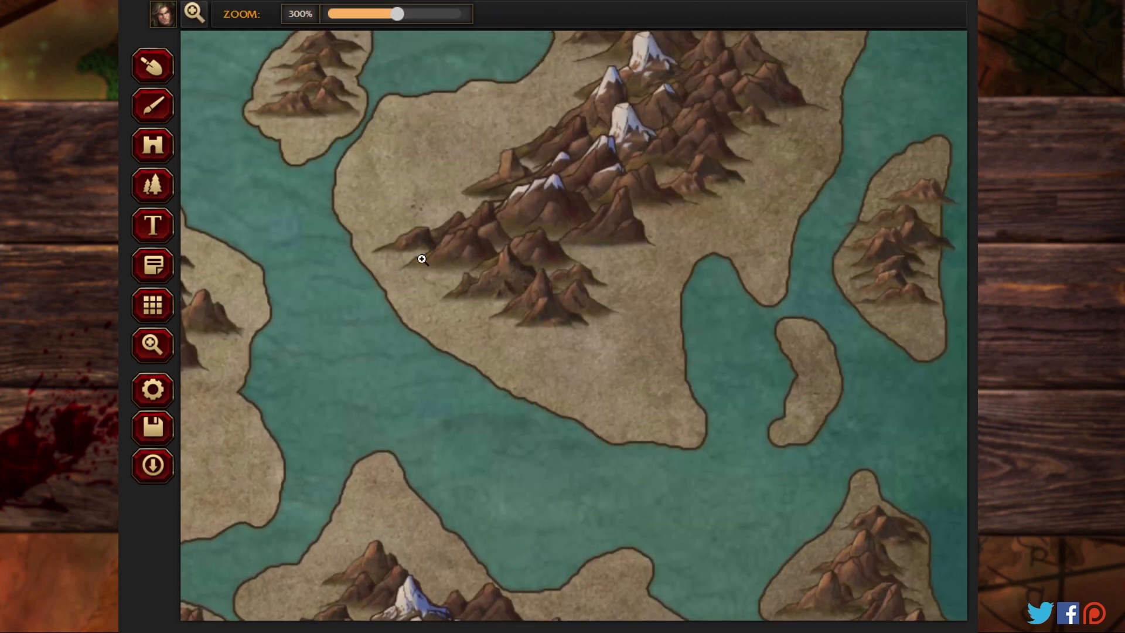
click(155, 107)
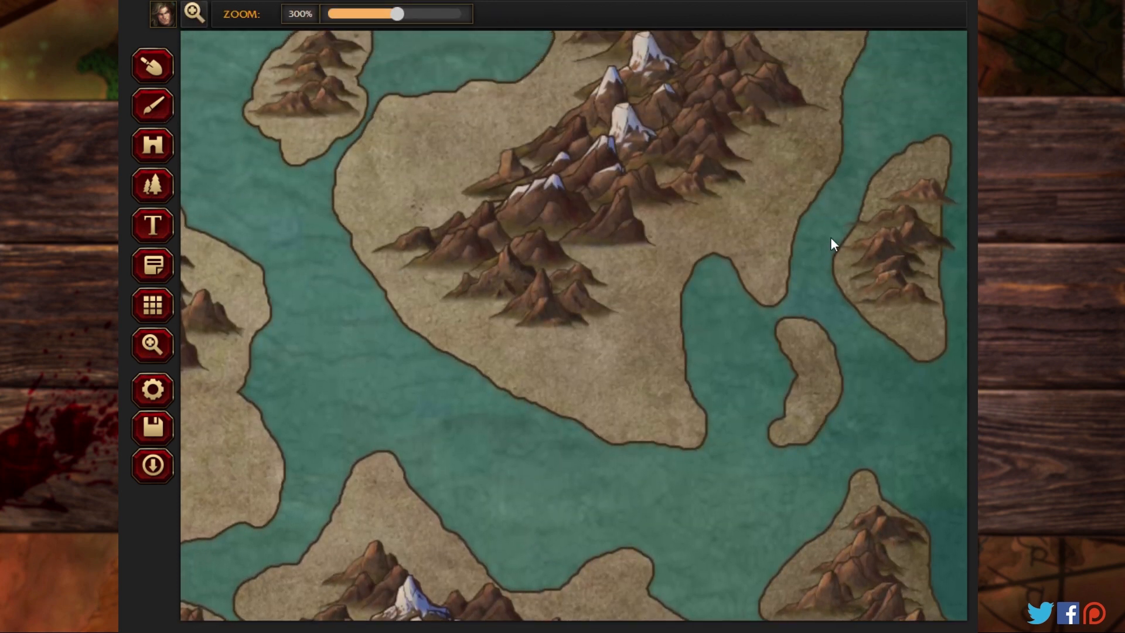
click(161, 67)
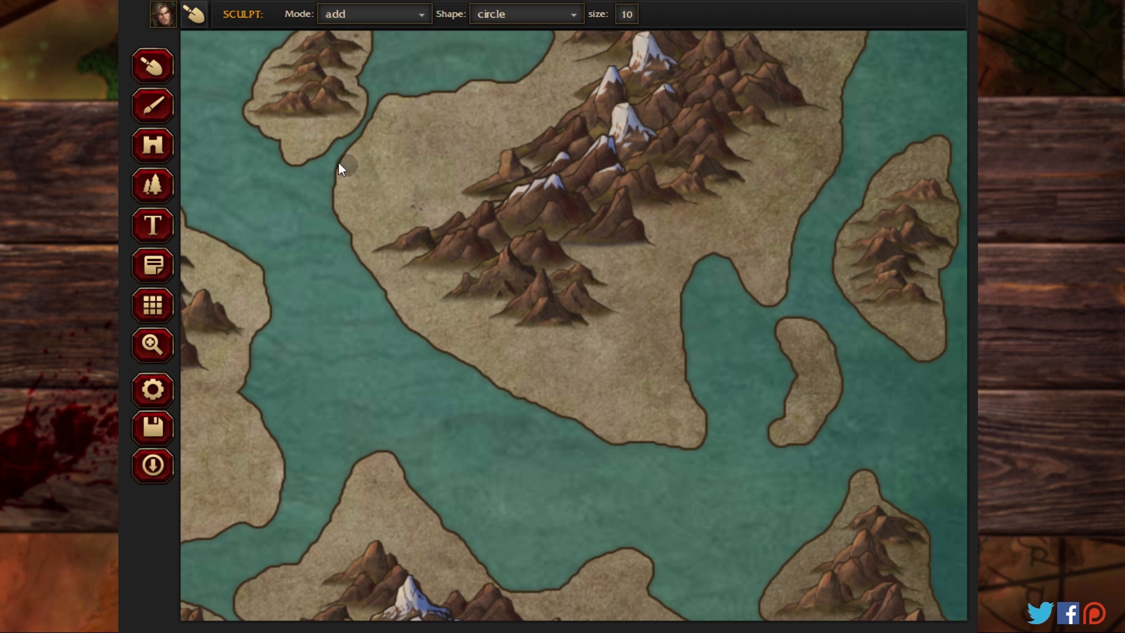
Step: Paint the western and southern landmasses and their surrounding islands with the Swamp-01 brush texture
click(153, 345)
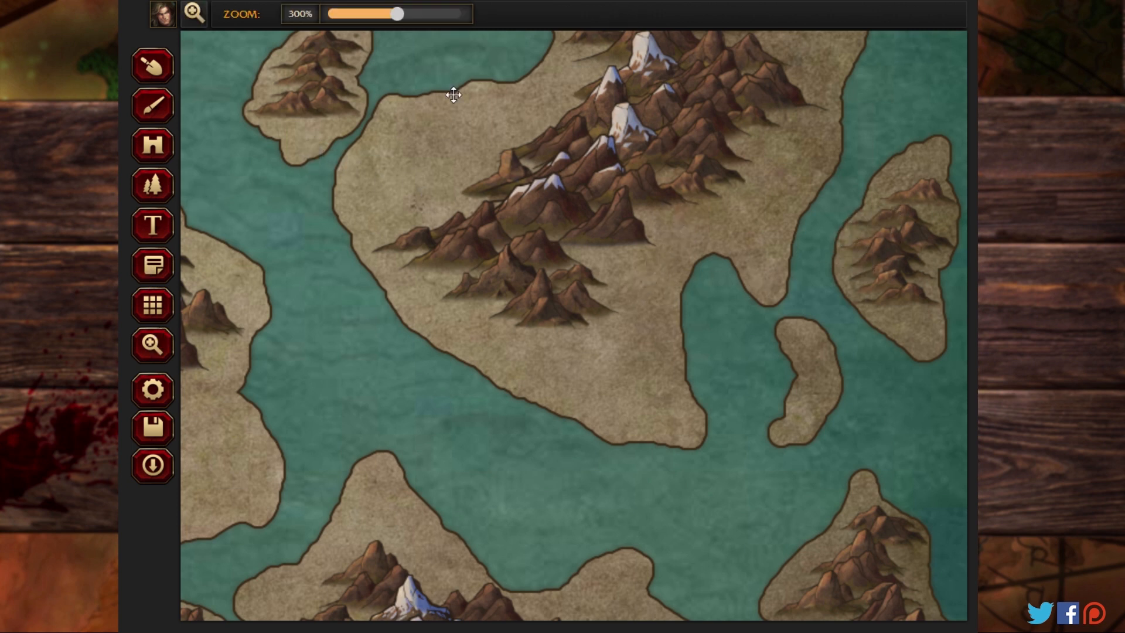
drag(451, 93, 453, 617)
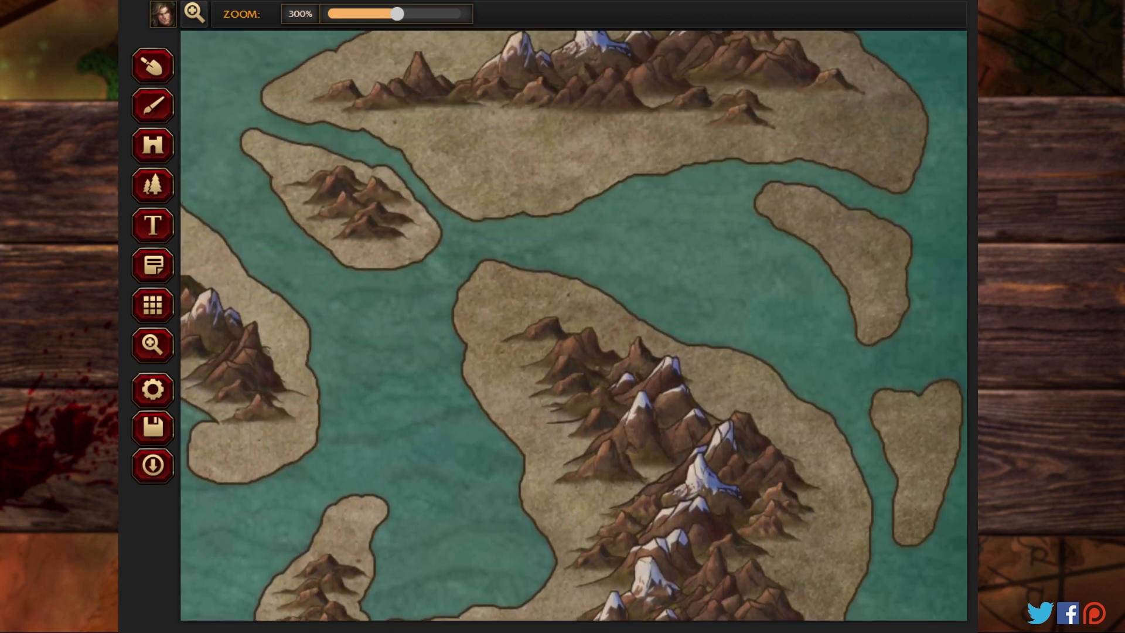
drag(586, 242, 962, 371)
drag(871, 476, 932, 409)
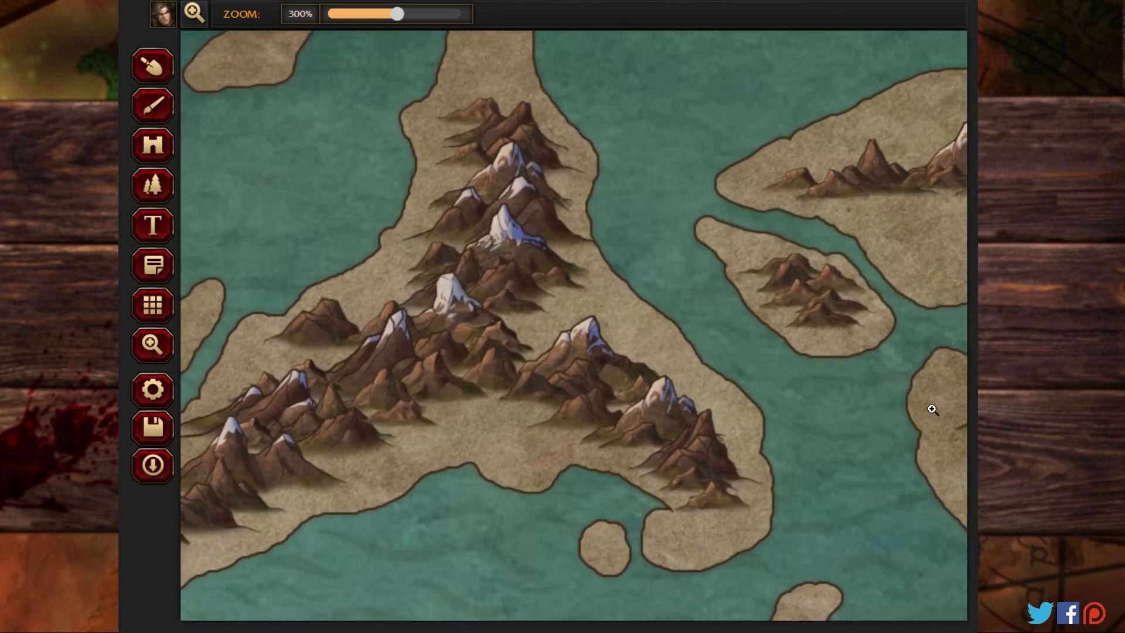
drag(397, 14, 297, 23)
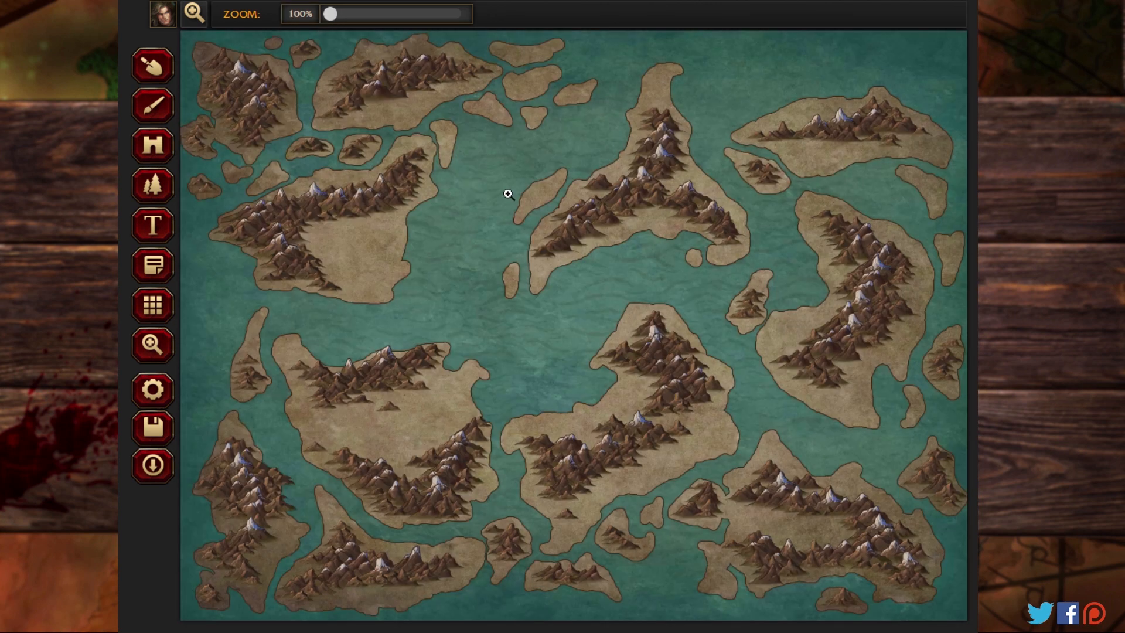
click(154, 108)
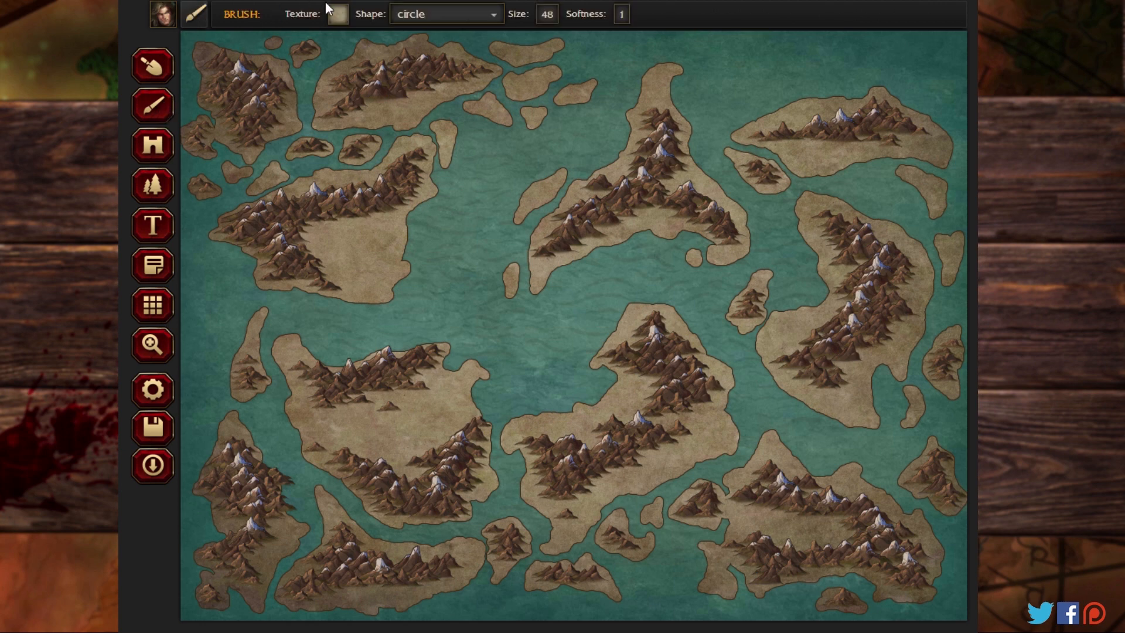
click(338, 14)
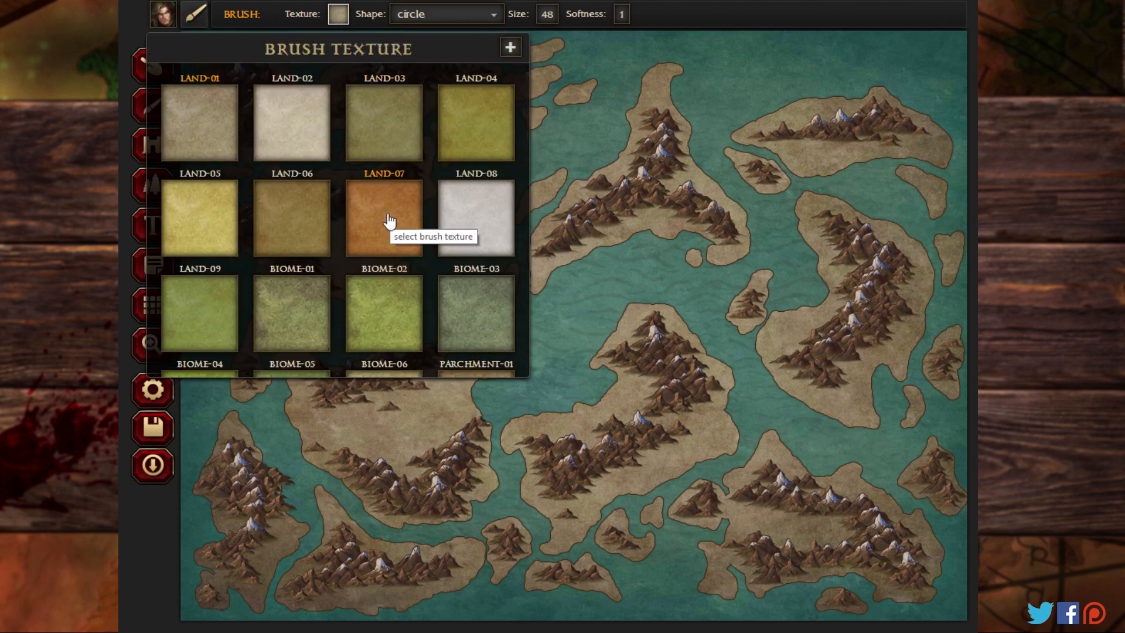
scroll(389, 221, down, 2)
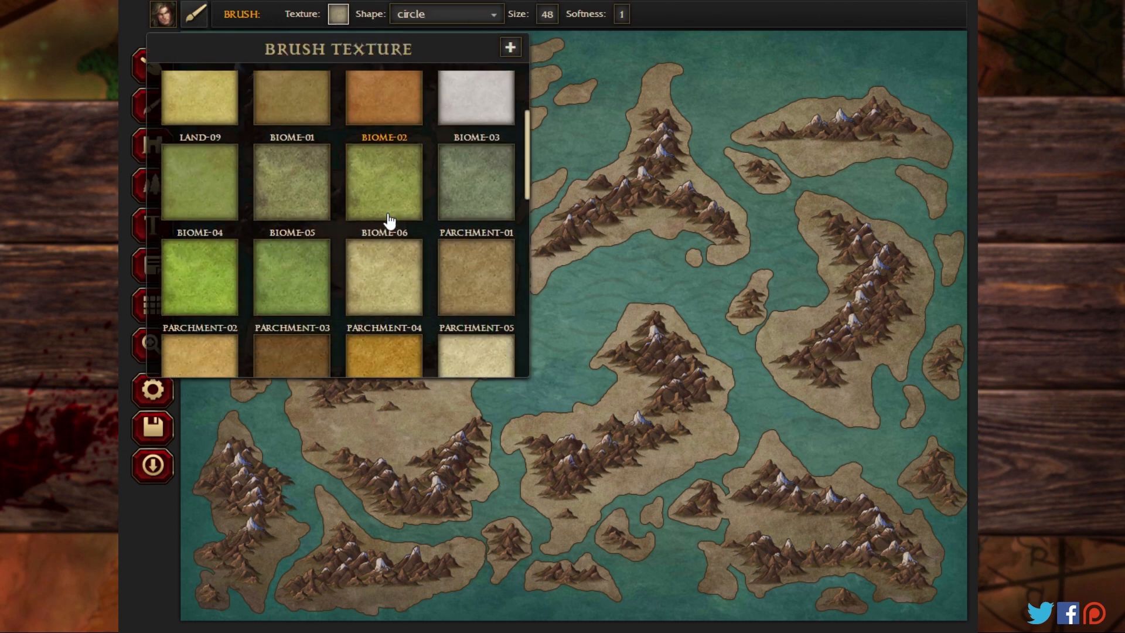
scroll(389, 221, down, 4)
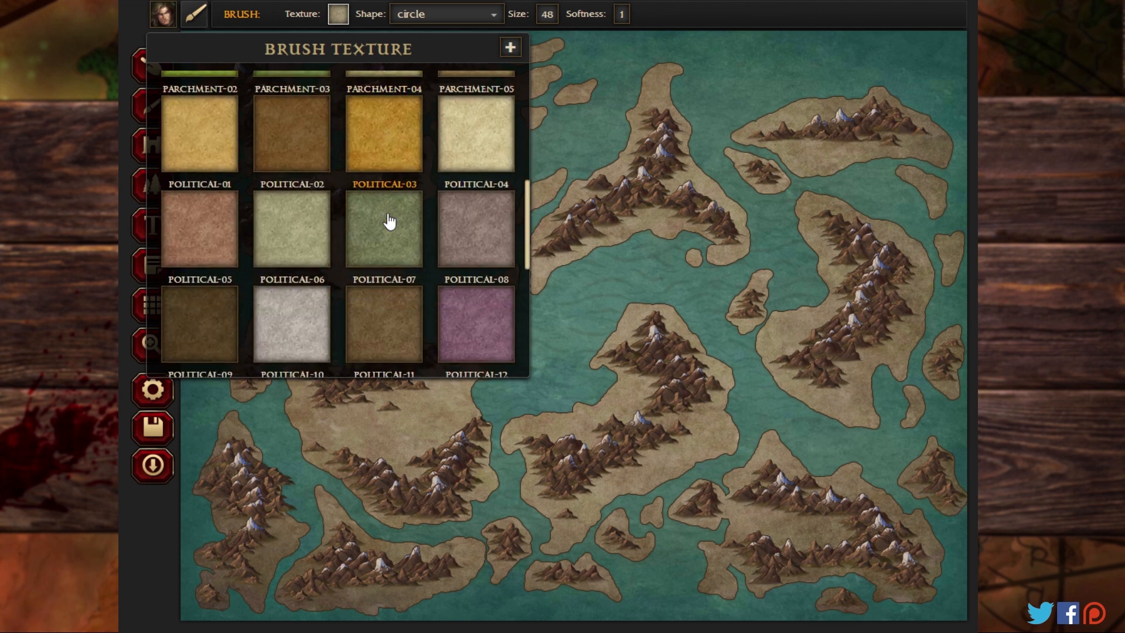
scroll(389, 221, down, 4)
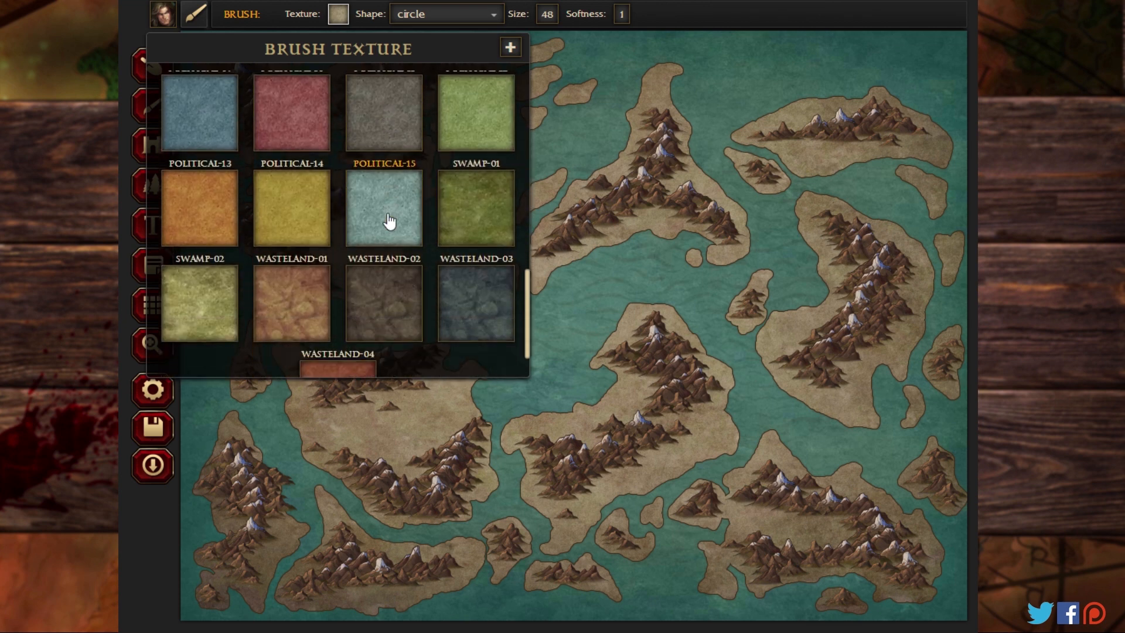
click(455, 218)
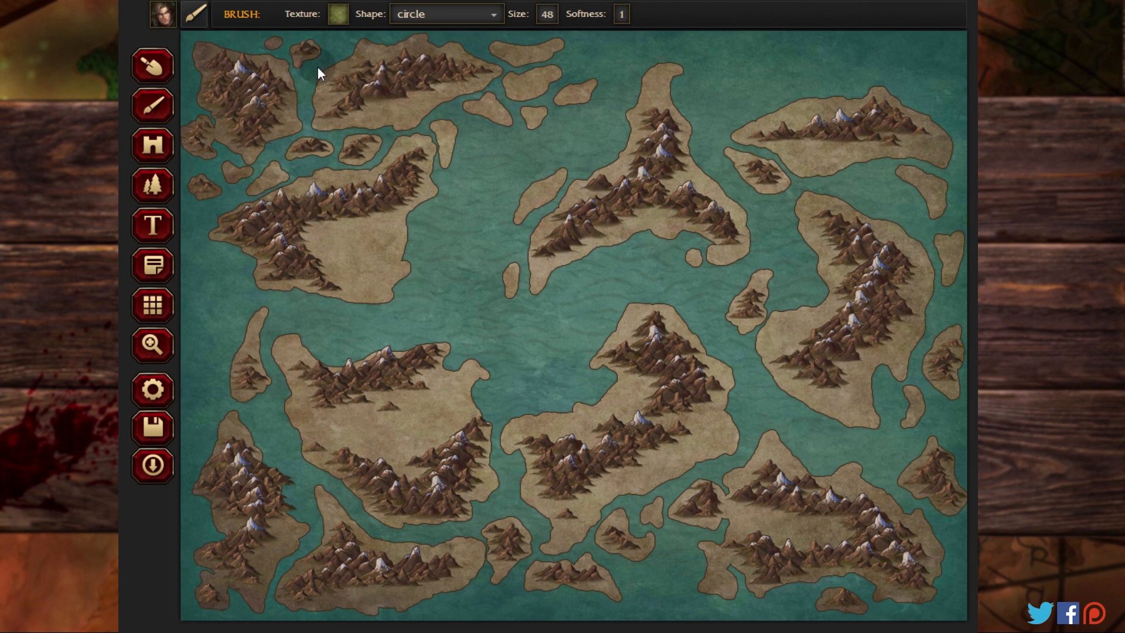
mouse_move(275, 157)
mouse_down()
mouse_move(240, 191)
mouse_move(257, 86)
mouse_move(243, 40)
mouse_move(196, 227)
mouse_move(218, 174)
mouse_move(203, 20)
mouse_move(197, 245)
mouse_move(300, 44)
mouse_move(340, 60)
mouse_move(357, 28)
mouse_move(350, 76)
mouse_move(644, 62)
mouse_move(542, 94)
mouse_move(556, 126)
mouse_move(629, 102)
mouse_move(502, 59)
mouse_move(364, 31)
mouse_move(436, 99)
mouse_move(344, 190)
mouse_move(163, 212)
mouse_move(247, 241)
mouse_move(403, 227)
mouse_move(445, 211)
mouse_move(350, 241)
mouse_move(359, 316)
mouse_move(336, 284)
mouse_move(363, 285)
mouse_move(280, 235)
mouse_up()
mouse_move(354, 273)
mouse_down()
mouse_move(387, 346)
mouse_move(205, 392)
mouse_move(241, 388)
mouse_move(270, 408)
mouse_move(260, 421)
mouse_move(352, 445)
mouse_move(462, 421)
mouse_move(519, 444)
mouse_move(418, 472)
mouse_move(402, 512)
mouse_move(345, 519)
mouse_move(449, 563)
mouse_move(403, 597)
mouse_move(340, 587)
mouse_move(454, 573)
mouse_move(293, 592)
mouse_move(255, 580)
mouse_move(317, 562)
mouse_move(234, 607)
mouse_move(232, 589)
mouse_move(295, 554)
mouse_move(217, 583)
mouse_move(246, 392)
mouse_move(194, 381)
mouse_move(243, 538)
mouse_move(277, 574)
mouse_move(256, 513)
mouse_move(465, 494)
mouse_move(589, 536)
mouse_move(458, 559)
mouse_move(503, 576)
mouse_move(563, 570)
mouse_move(731, 586)
mouse_move(669, 522)
mouse_move(623, 531)
mouse_move(875, 468)
mouse_move(775, 458)
mouse_up()
mouse_move(842, 491)
mouse_down()
mouse_move(909, 526)
mouse_move(862, 527)
mouse_move(932, 525)
mouse_move(916, 590)
mouse_move(901, 585)
mouse_move(828, 616)
mouse_move(870, 577)
mouse_move(950, 556)
mouse_move(869, 542)
mouse_move(709, 569)
mouse_move(749, 565)
mouse_move(727, 533)
mouse_up()
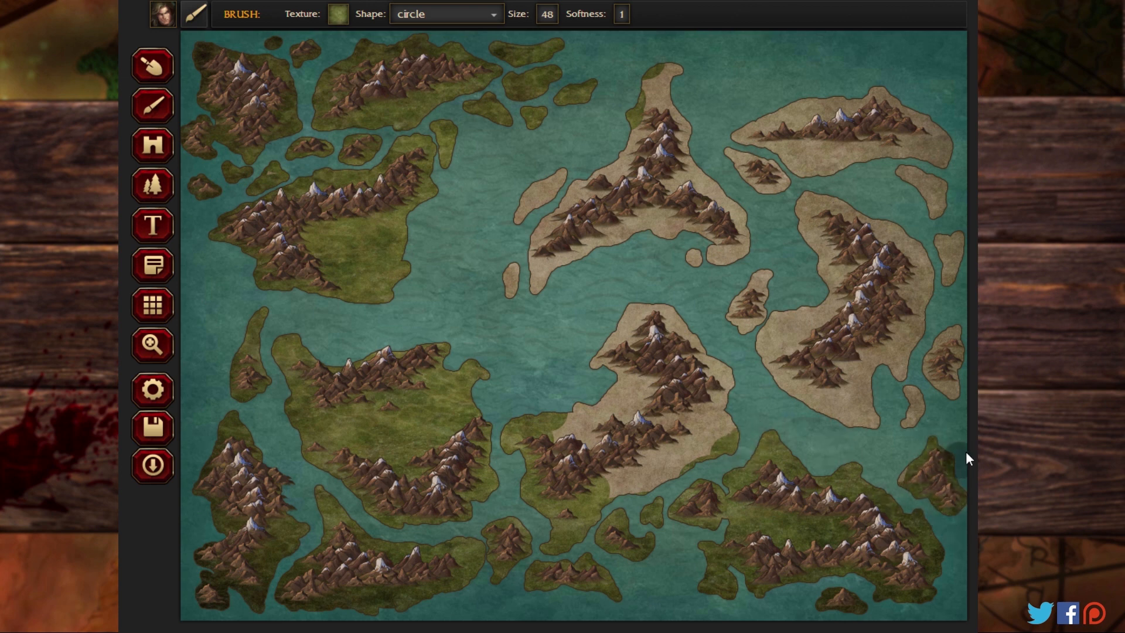
Step: Paint the remaining eastern, north-central and central landmasses and islands with the Swamp-01 texture, staying in the map editor
mouse_move(966, 451)
mouse_down()
mouse_move(935, 395)
mouse_move(942, 345)
mouse_up()
key(alt+Left)
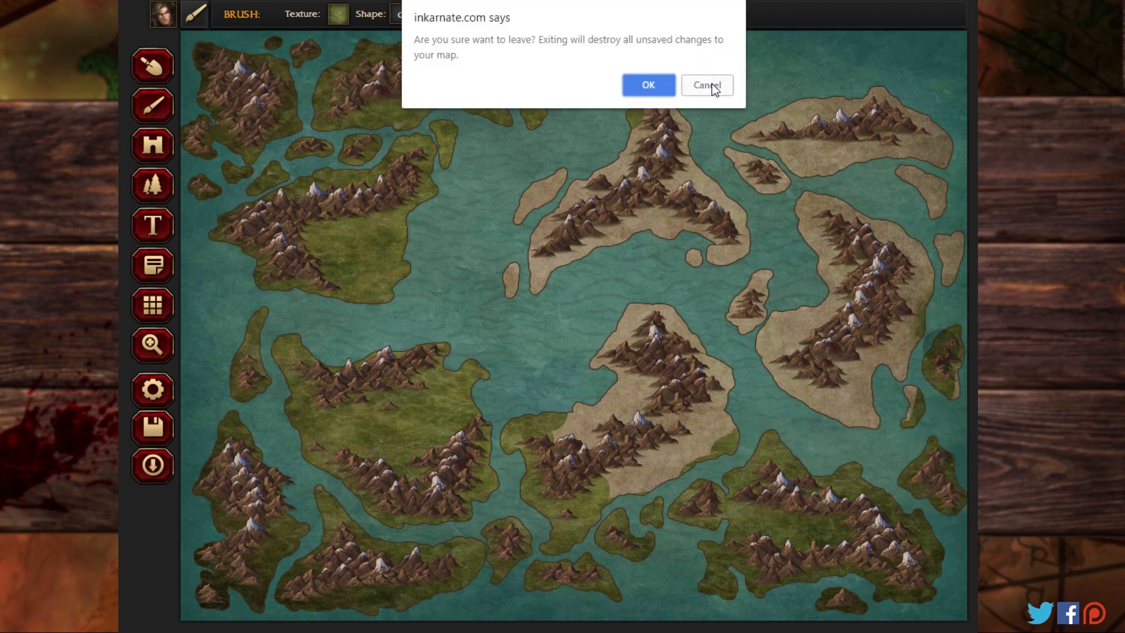
click(712, 85)
mouse_move(927, 269)
mouse_down()
mouse_move(968, 418)
mouse_move(935, 425)
mouse_move(906, 229)
mouse_move(899, 402)
mouse_move(955, 207)
mouse_move(963, 217)
mouse_move(926, 185)
mouse_move(900, 187)
mouse_move(922, 198)
mouse_move(926, 173)
mouse_move(888, 177)
mouse_move(897, 125)
mouse_move(877, 94)
mouse_move(730, 156)
mouse_move(773, 127)
mouse_move(725, 191)
mouse_move(714, 242)
mouse_move(728, 279)
mouse_move(748, 232)
mouse_move(747, 259)
mouse_move(777, 317)
mouse_move(796, 299)
mouse_move(741, 336)
mouse_move(722, 323)
mouse_move(760, 366)
mouse_move(786, 363)
mouse_move(775, 379)
mouse_move(816, 395)
mouse_move(810, 426)
mouse_move(851, 419)
mouse_move(872, 434)
mouse_move(695, 475)
mouse_move(643, 472)
mouse_move(640, 507)
mouse_move(722, 365)
mouse_move(754, 335)
mouse_move(685, 422)
mouse_move(634, 460)
mouse_move(771, 379)
mouse_move(713, 328)
mouse_move(569, 449)
mouse_move(645, 265)
mouse_move(562, 406)
mouse_move(626, 362)
mouse_move(649, 279)
mouse_move(714, 157)
mouse_move(707, 129)
mouse_move(684, 120)
mouse_move(626, 232)
mouse_move(670, 134)
mouse_move(673, 45)
mouse_move(638, 158)
mouse_move(538, 325)
mouse_move(645, 146)
mouse_move(580, 164)
mouse_move(495, 269)
mouse_move(514, 230)
mouse_move(518, 272)
mouse_move(556, 263)
mouse_move(506, 312)
mouse_move(521, 302)
mouse_move(668, 401)
mouse_up()
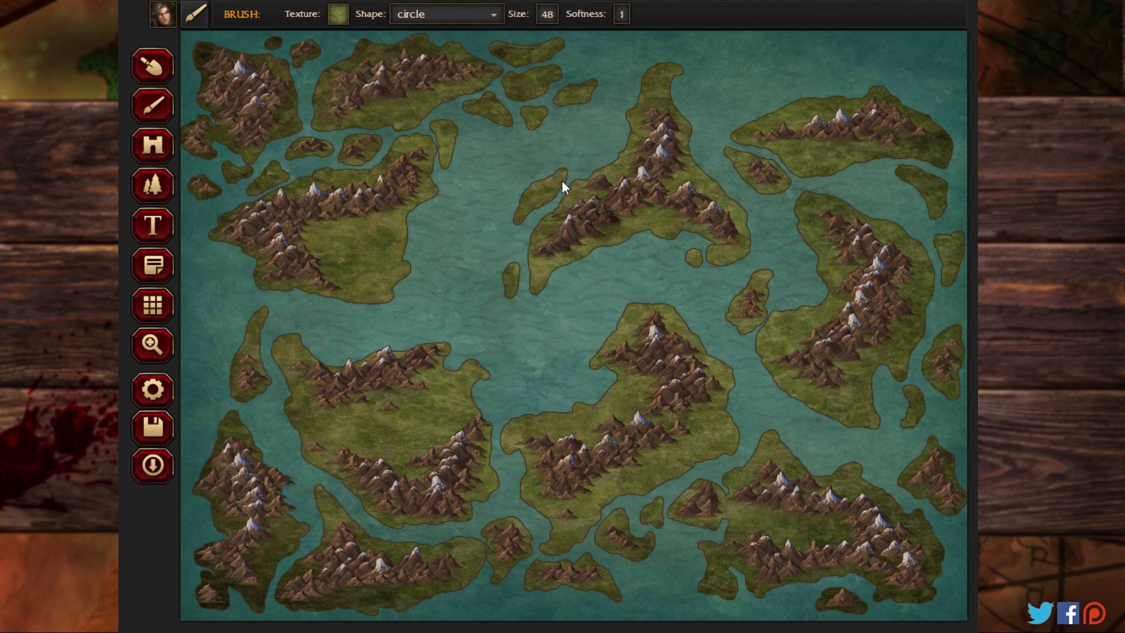
Step: Paint snowy ground around the northwestern landmass's mountains with the Land-08 brush texture
click(342, 24)
scroll(387, 199, down, 1)
scroll(389, 182, up, 4)
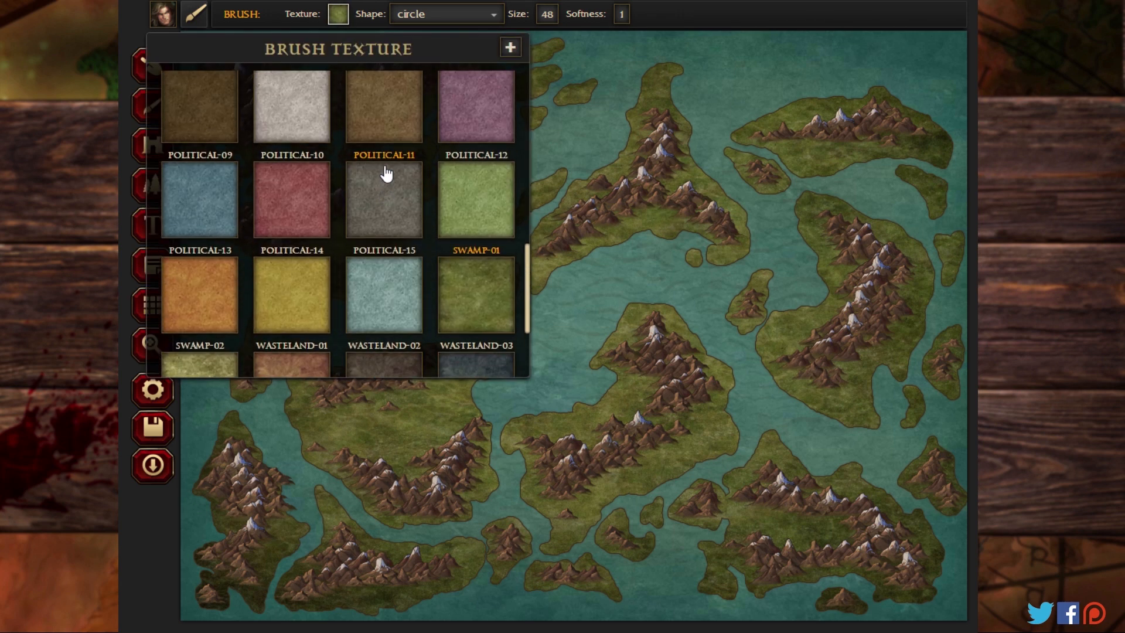
scroll(389, 171, up, 5)
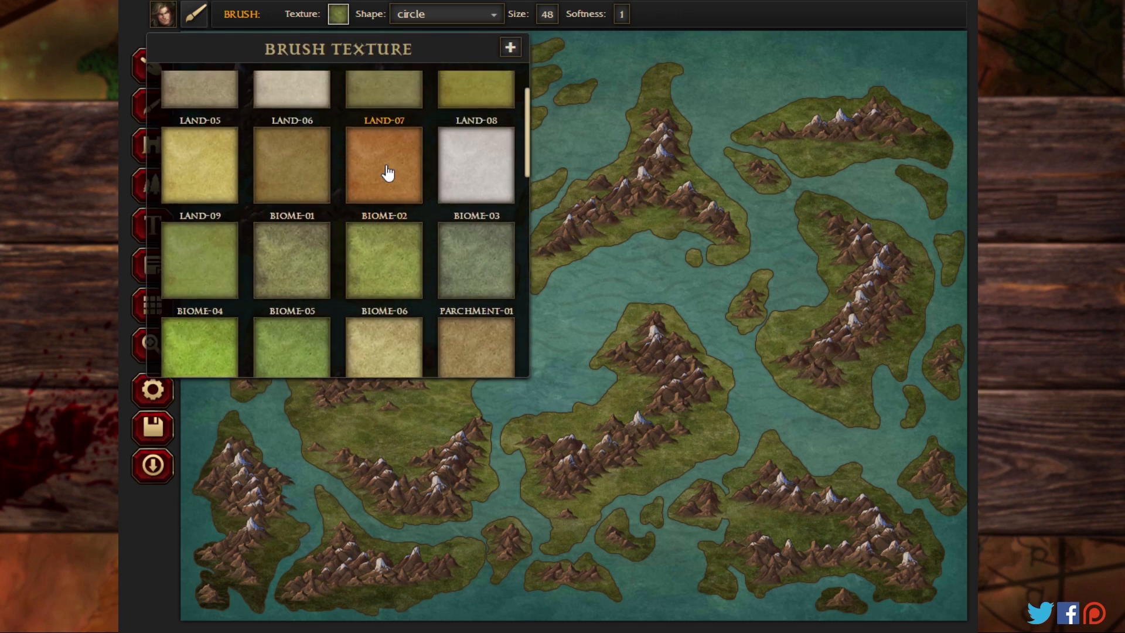
click(492, 173)
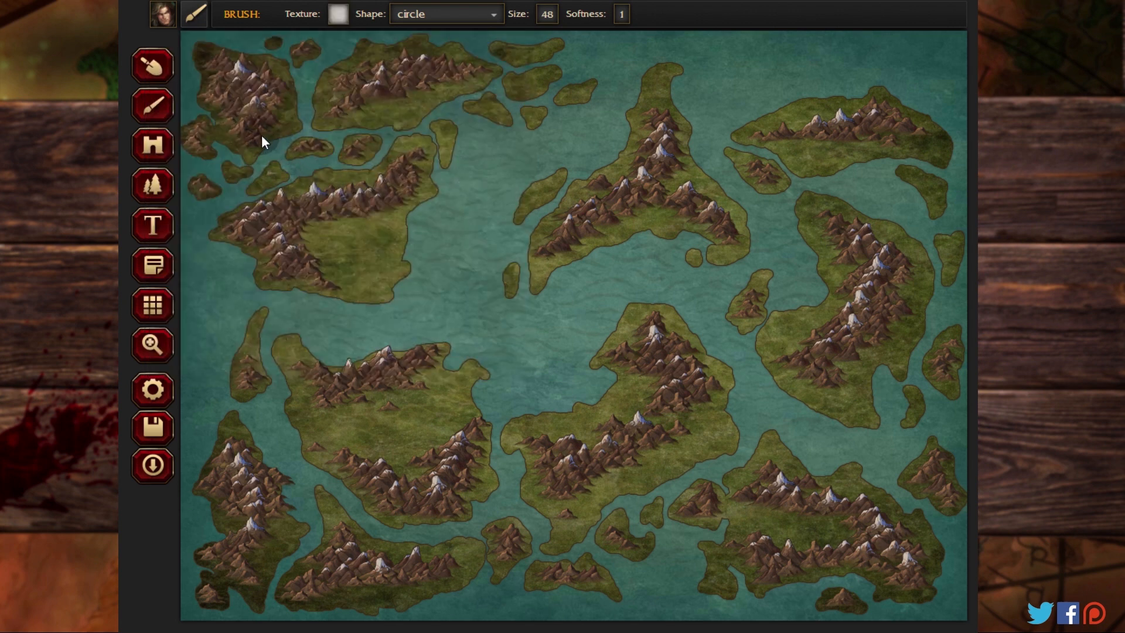
drag(250, 117, 290, 112)
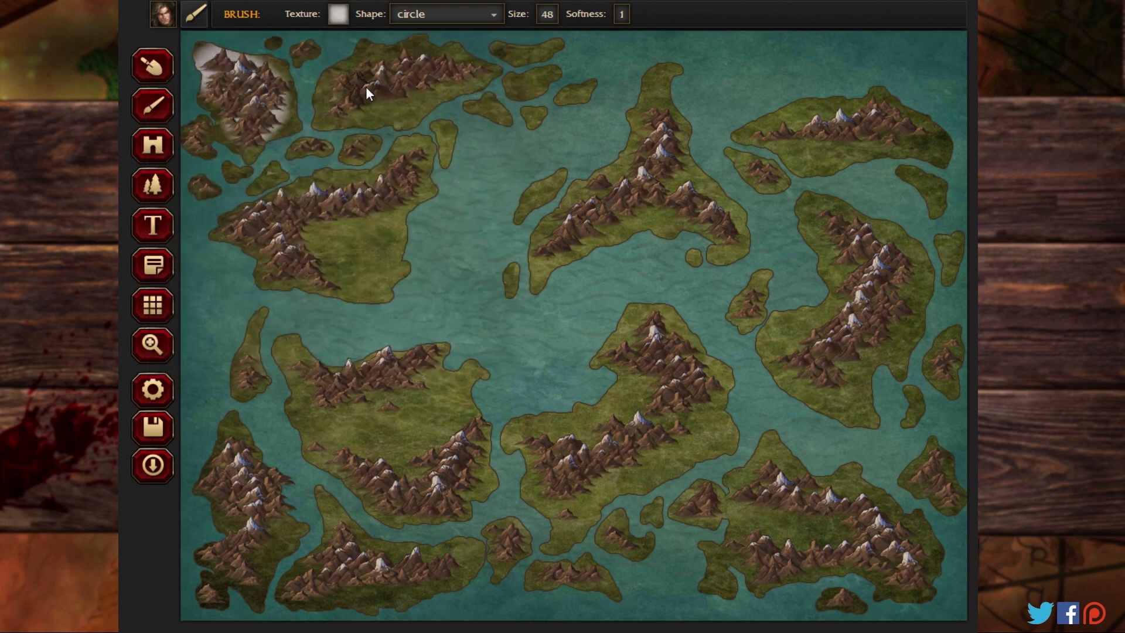
Step: Set the brush size to 22 and paint Land-08 snow around the mountain ranges of the northern and western landmasses
click(548, 17)
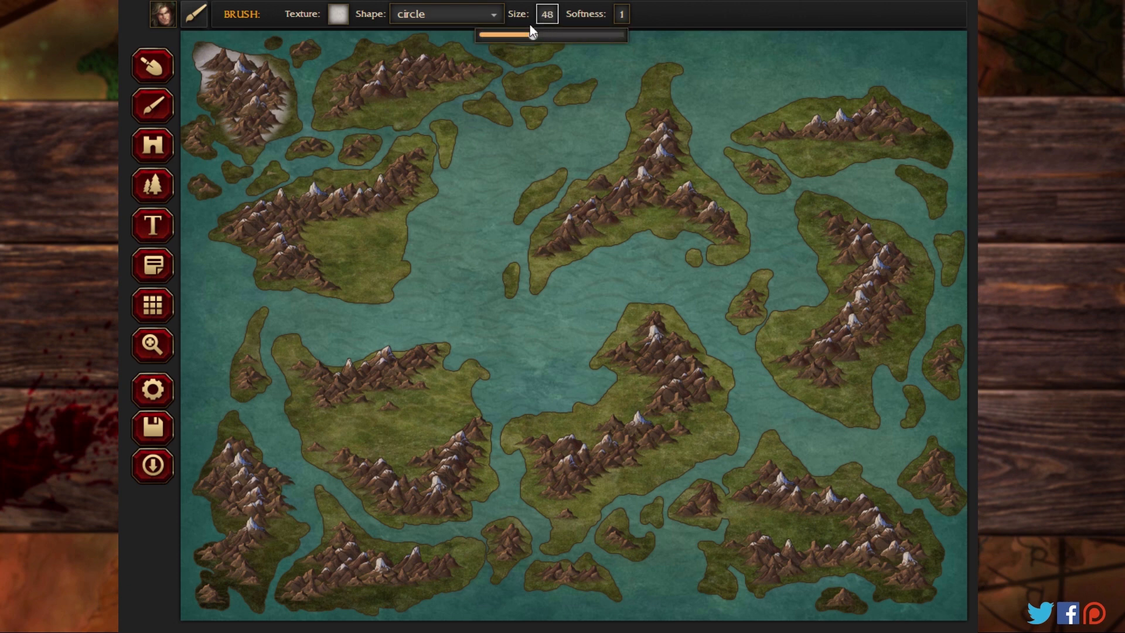
drag(529, 34, 504, 35)
drag(360, 103, 361, 106)
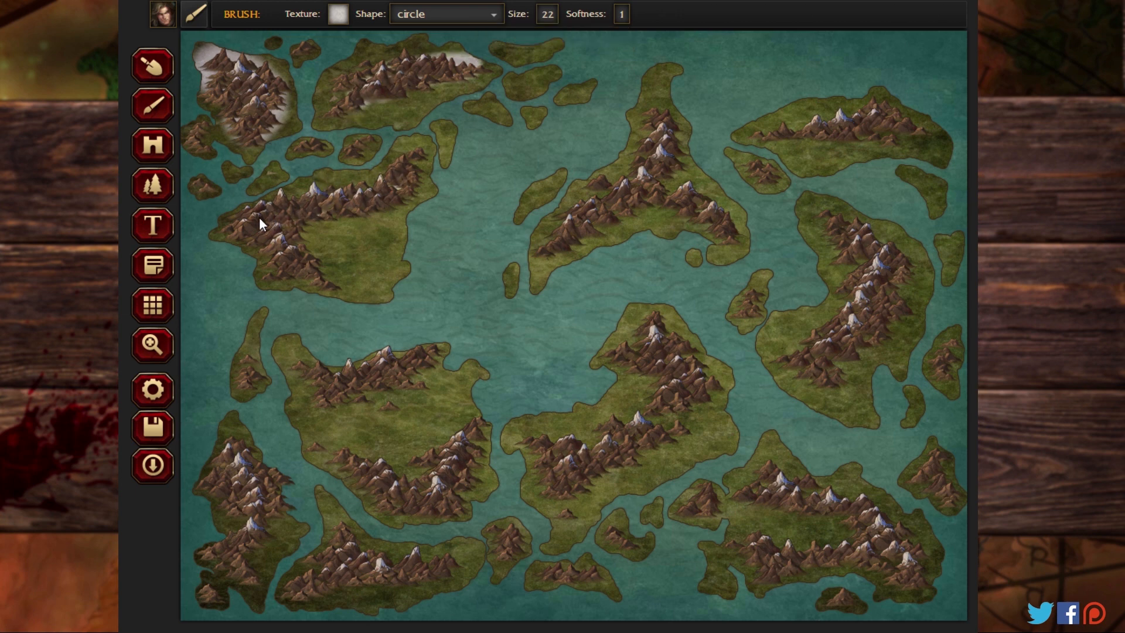
drag(309, 279, 268, 227)
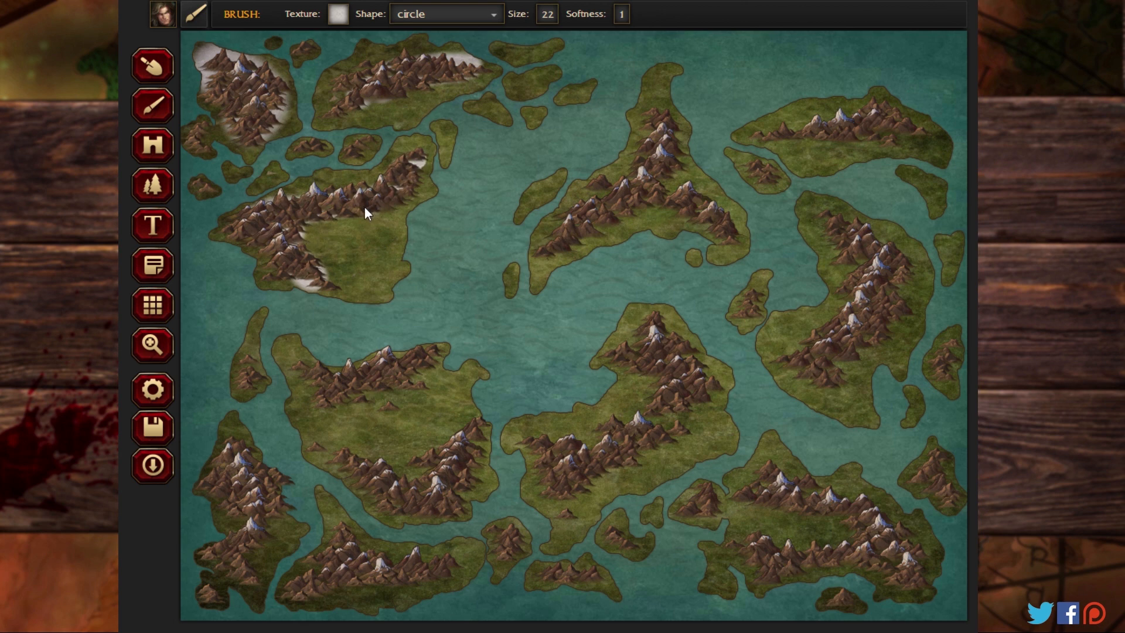
drag(268, 228, 320, 226)
drag(235, 231, 334, 294)
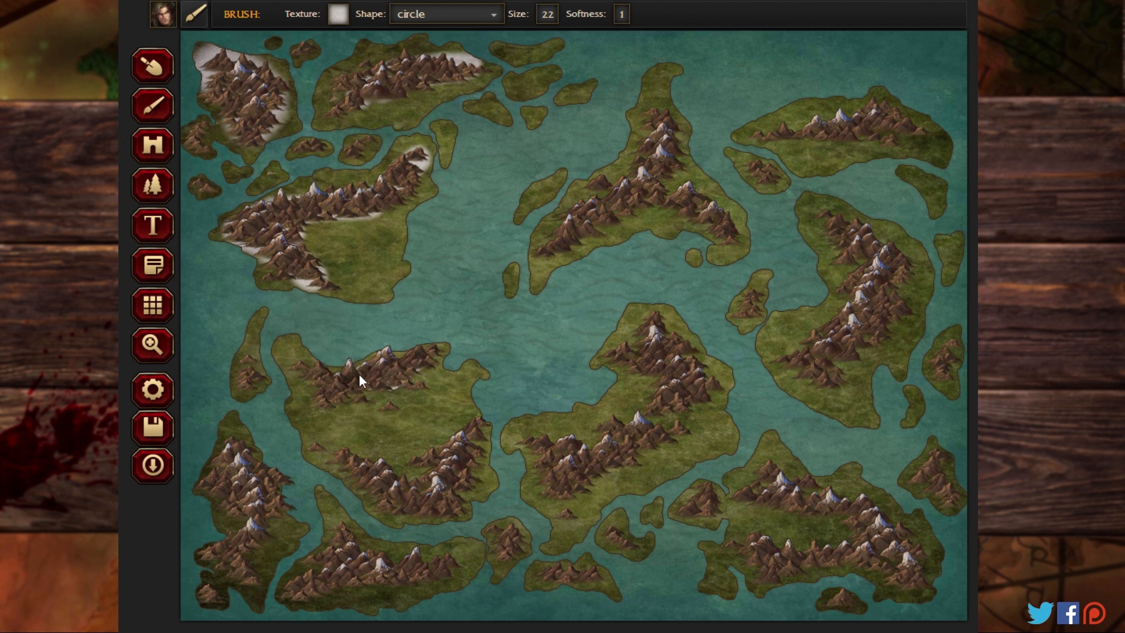
Step: Paint Land-08 snow around both mountain ranges of the west-central landmass and along the ranges of the southwestern and southern landmasses
drag(339, 393, 280, 390)
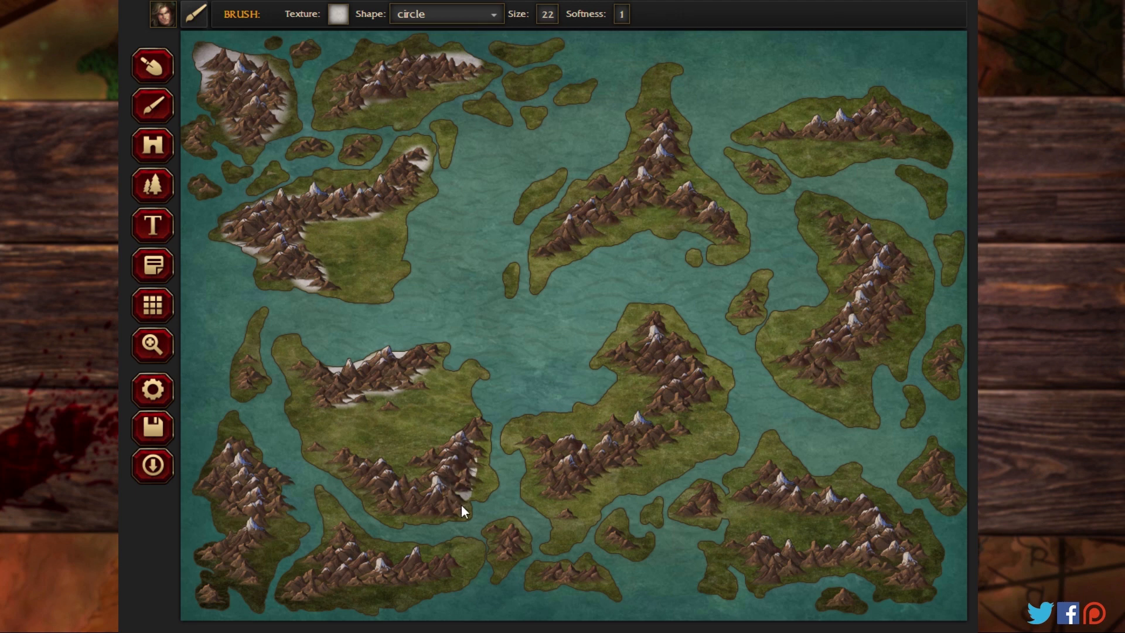
mouse_move(359, 466)
mouse_down()
mouse_move(410, 490)
mouse_move(417, 457)
mouse_up()
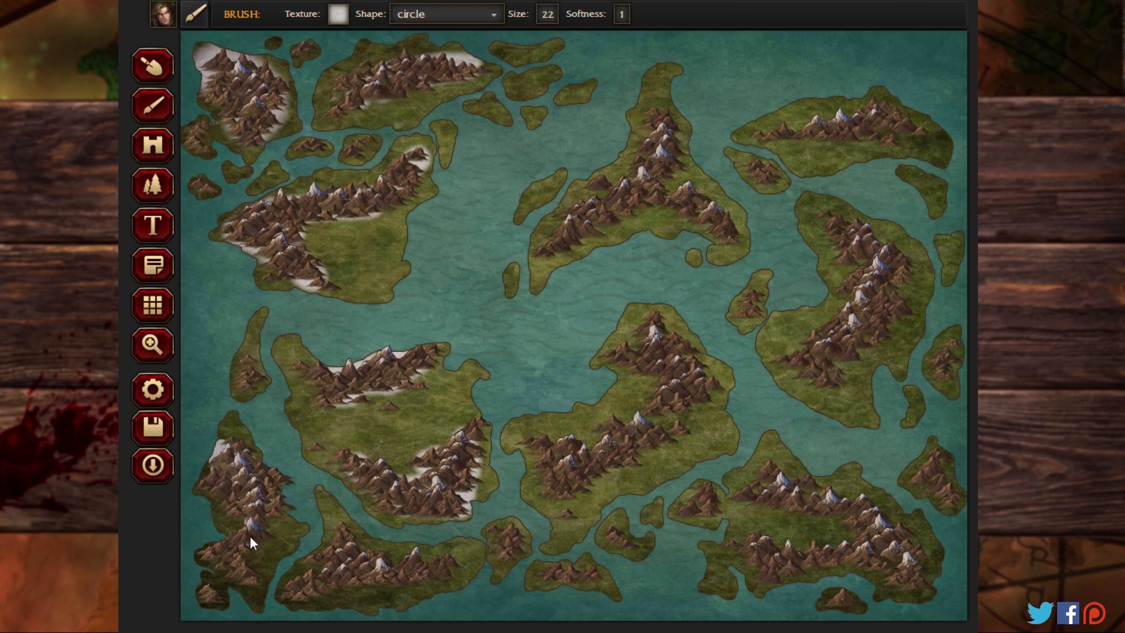
drag(234, 567, 243, 589)
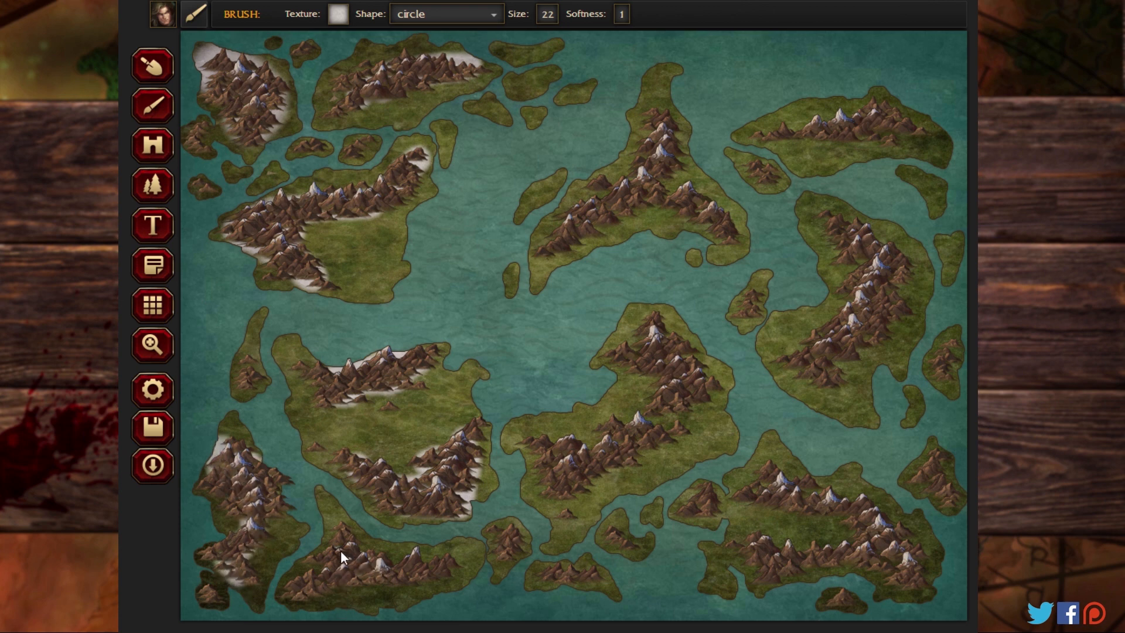
drag(354, 580, 389, 586)
Step: Paint Land-08 snow around the mountain ranges of the south-central, north-central, northeastern, eastern and southeastern landmasses
drag(560, 455, 613, 460)
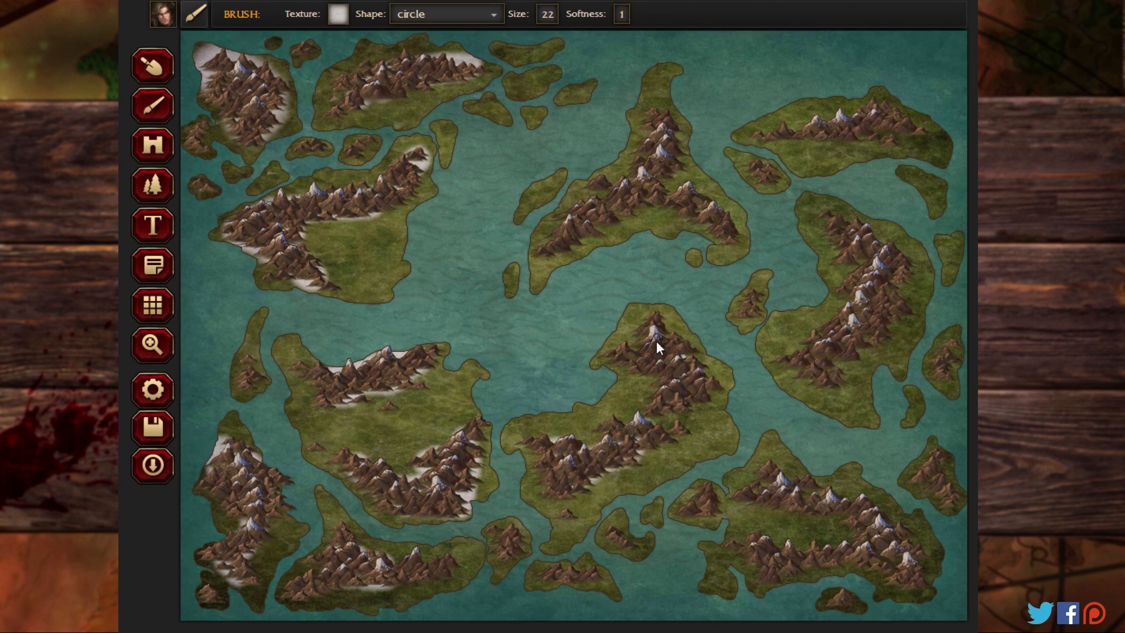
drag(637, 353, 694, 357)
mouse_move(659, 156)
mouse_down()
mouse_move(658, 212)
mouse_move(743, 185)
mouse_up()
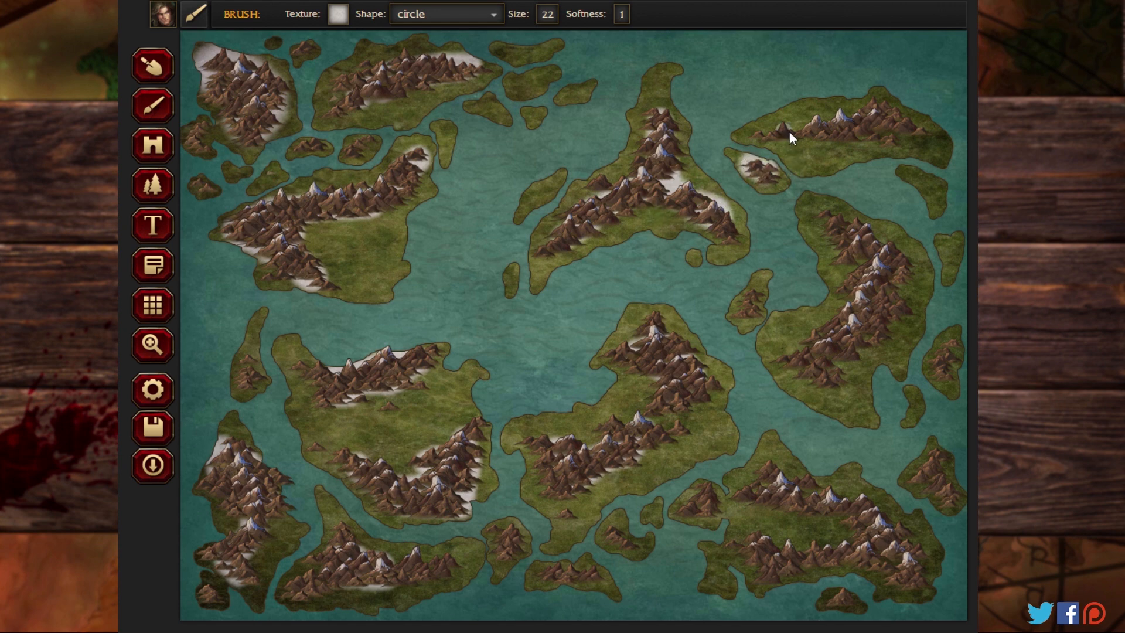
drag(918, 123, 912, 116)
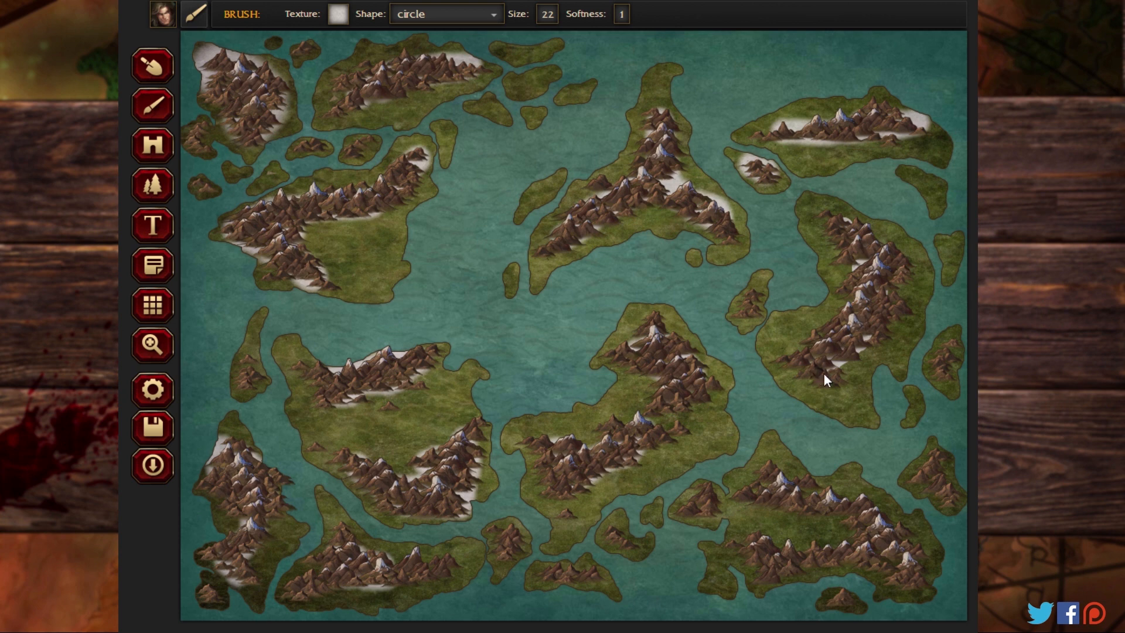
drag(824, 374, 834, 386)
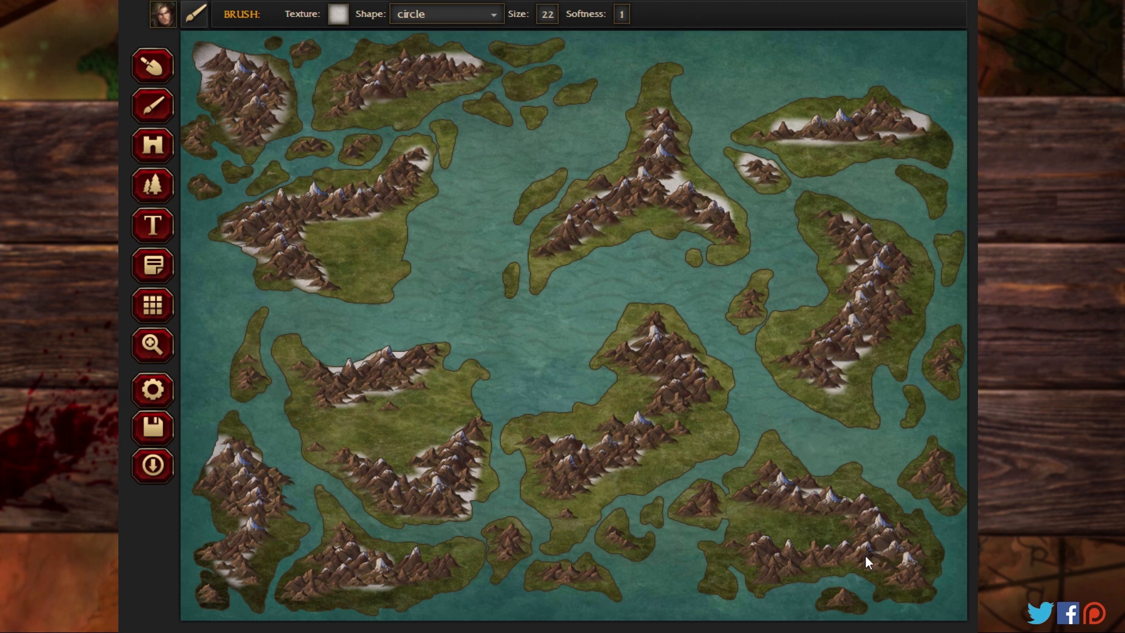
mouse_move(815, 566)
mouse_down()
mouse_move(755, 549)
mouse_move(790, 554)
mouse_up()
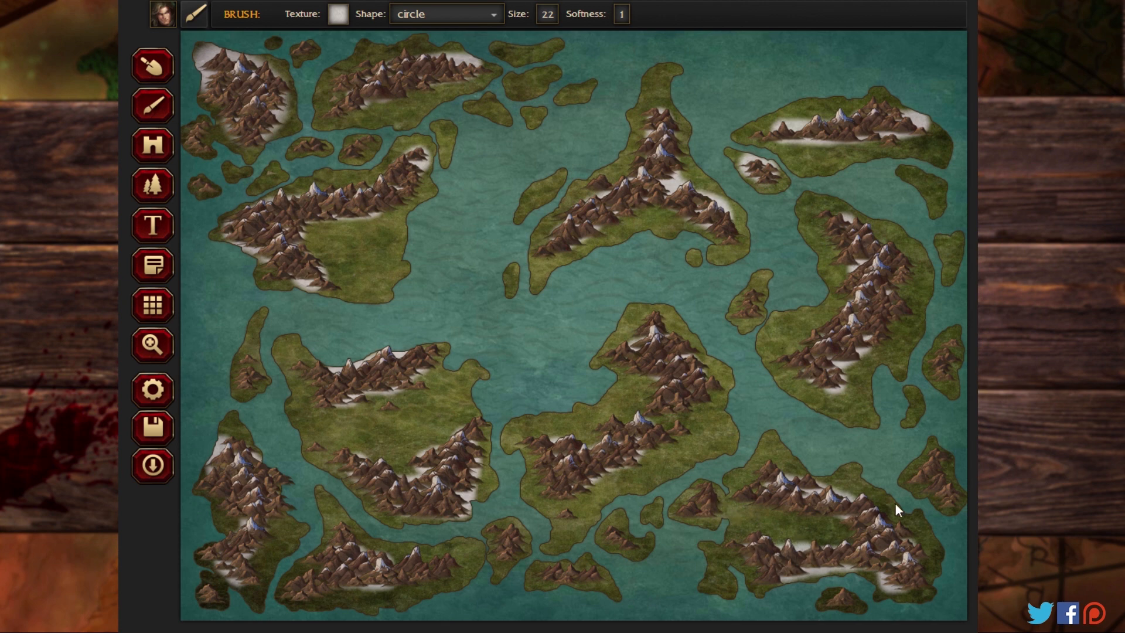
Step: Paint the ground of the small mountainous islands and the small southern peak of the south-central landmass with the brown Political-07 texture
click(338, 13)
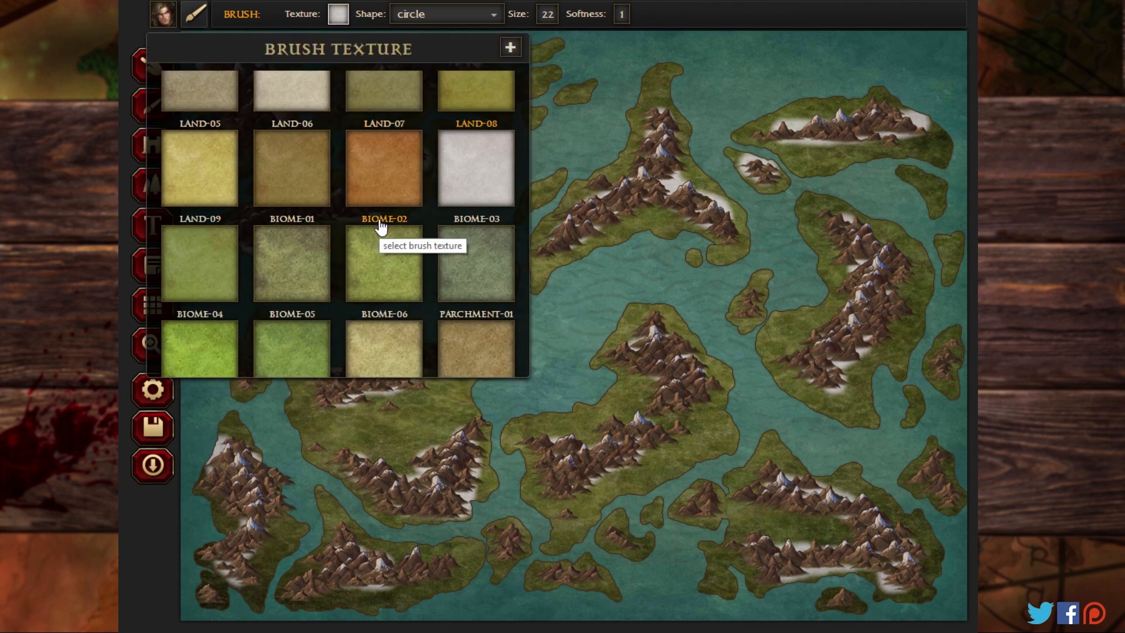
scroll(381, 227, down, 5)
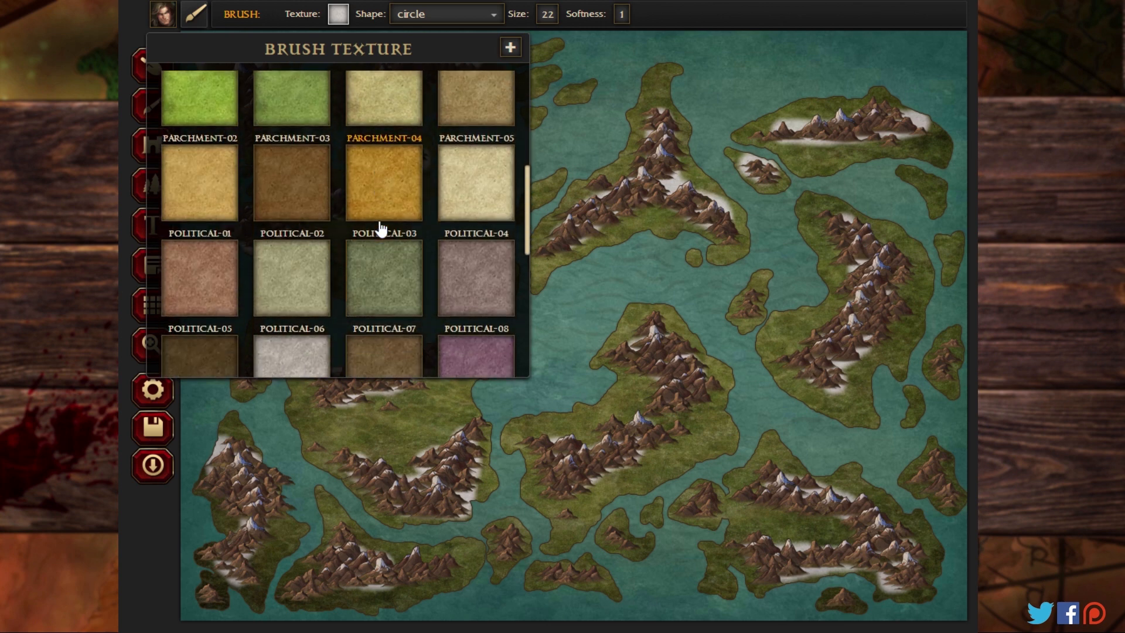
scroll(380, 228, down, 4)
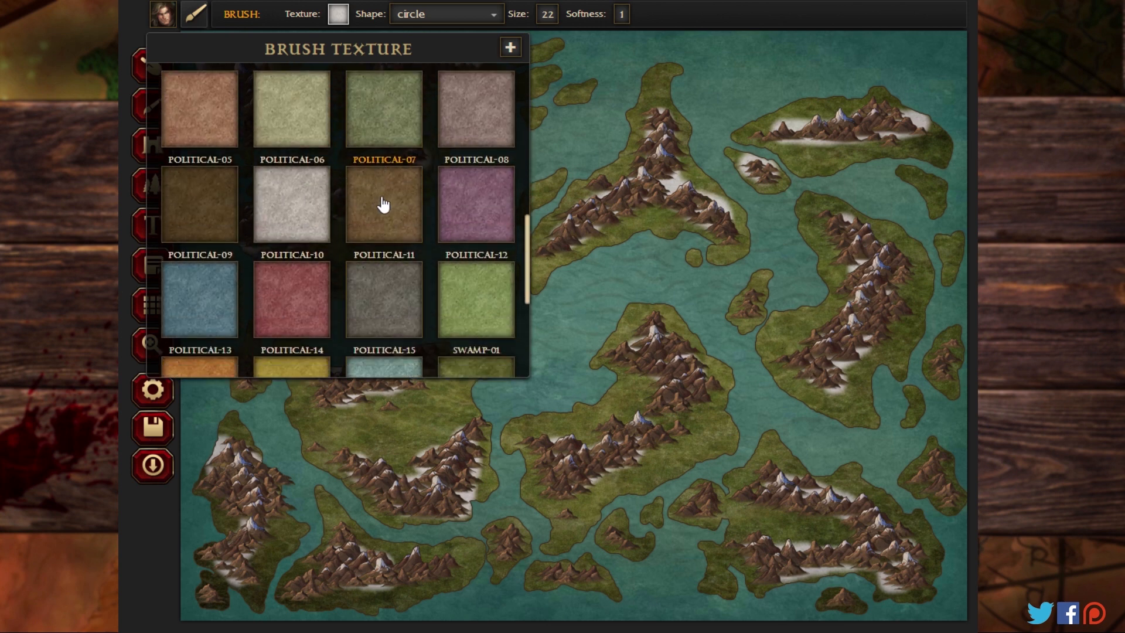
click(381, 205)
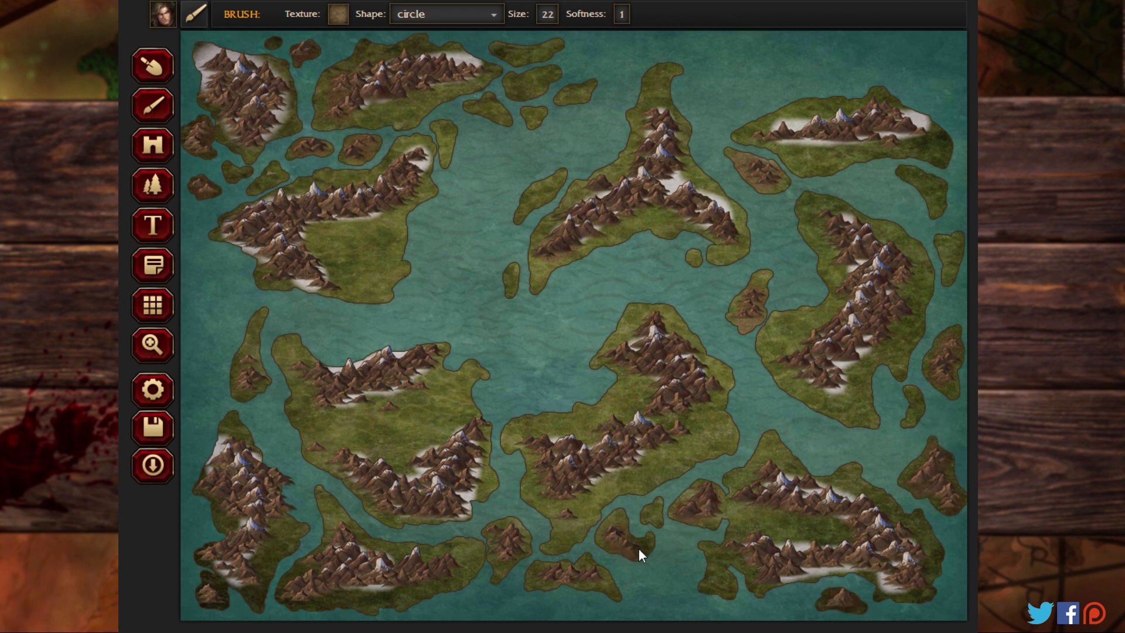
drag(547, 573, 569, 524)
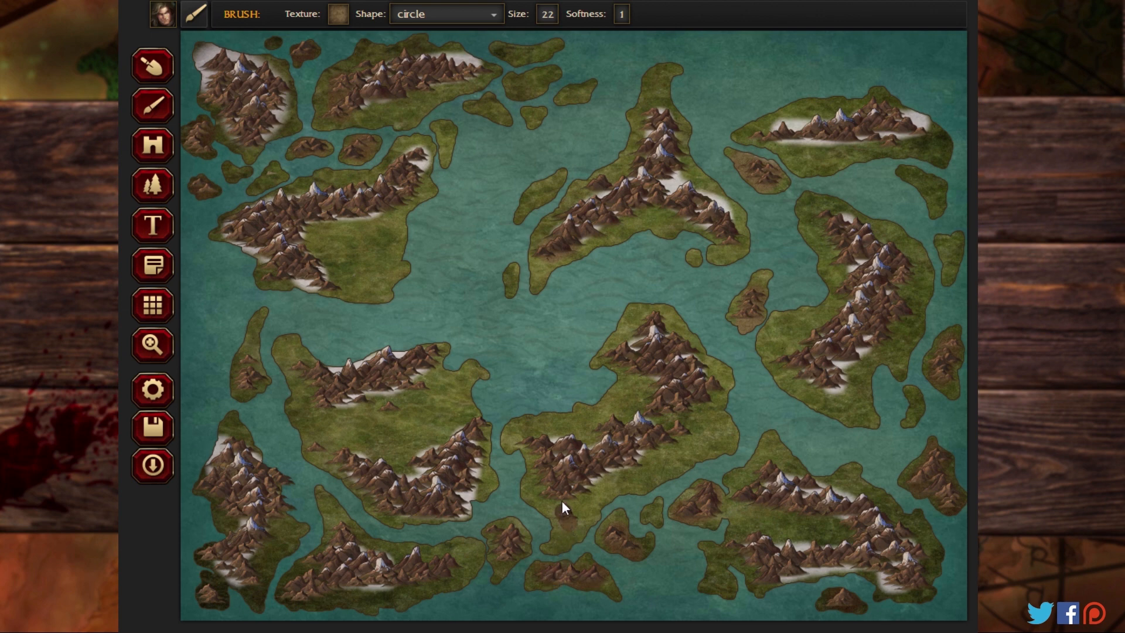
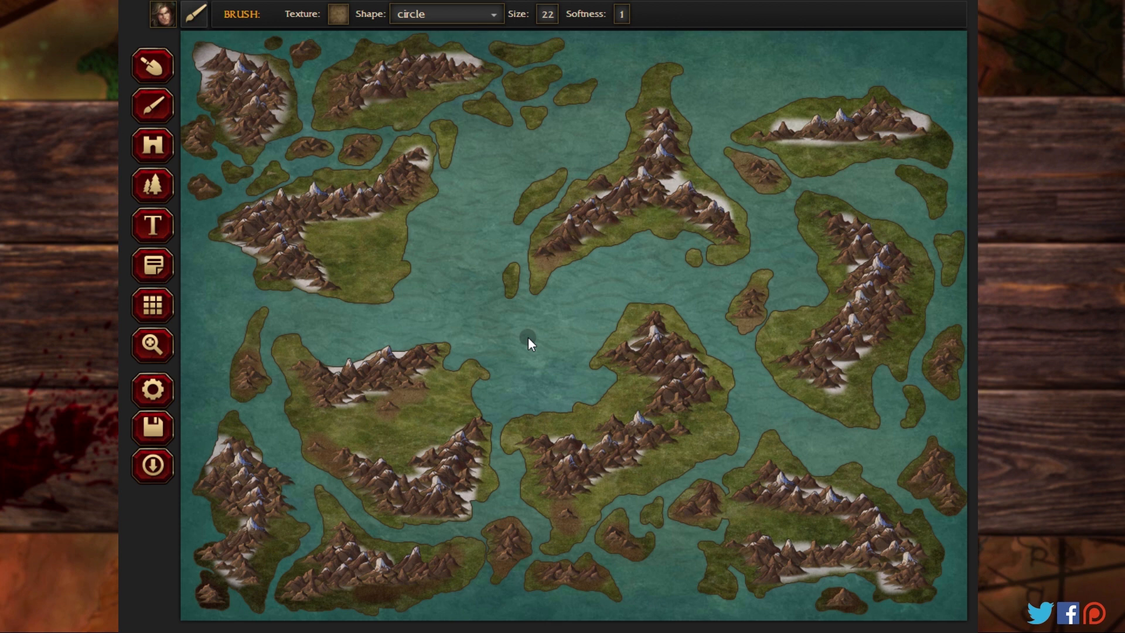
Step: Paint the Swamp-01 texture over the snow along the northern and western coasts of the northwestern landmass
click(154, 346)
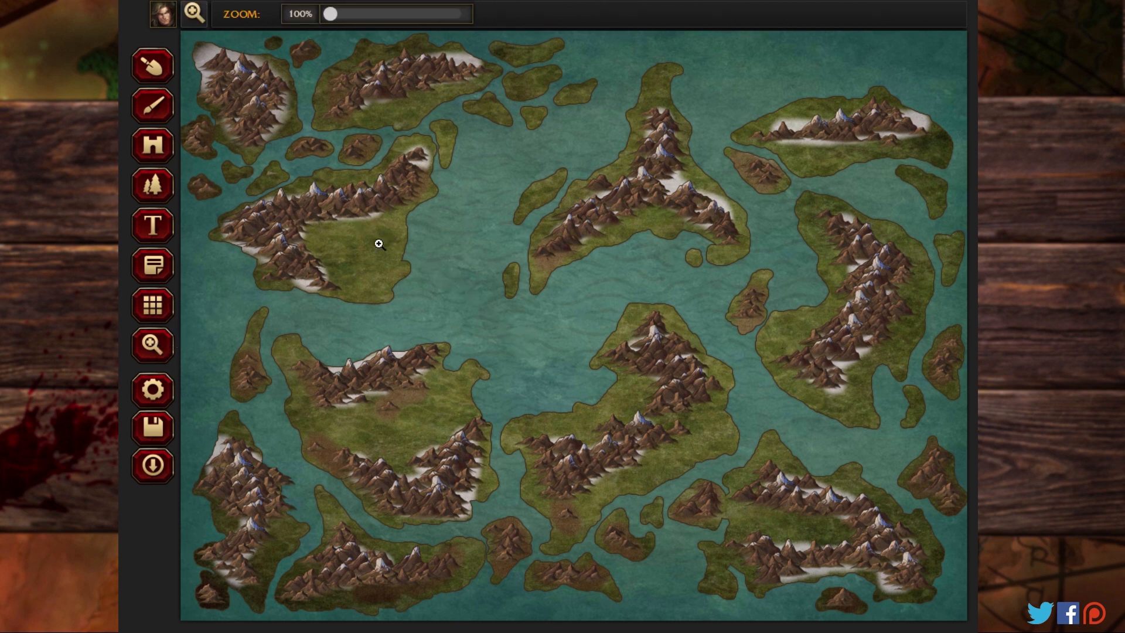
drag(343, 14, 400, 26)
drag(249, 138, 670, 545)
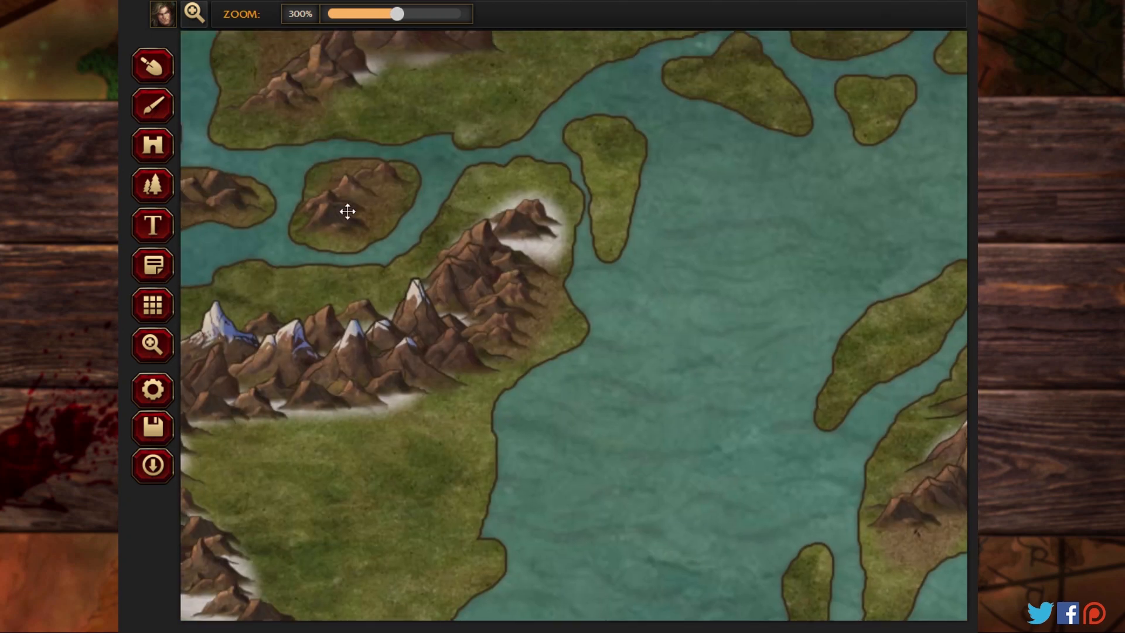
drag(348, 211, 752, 398)
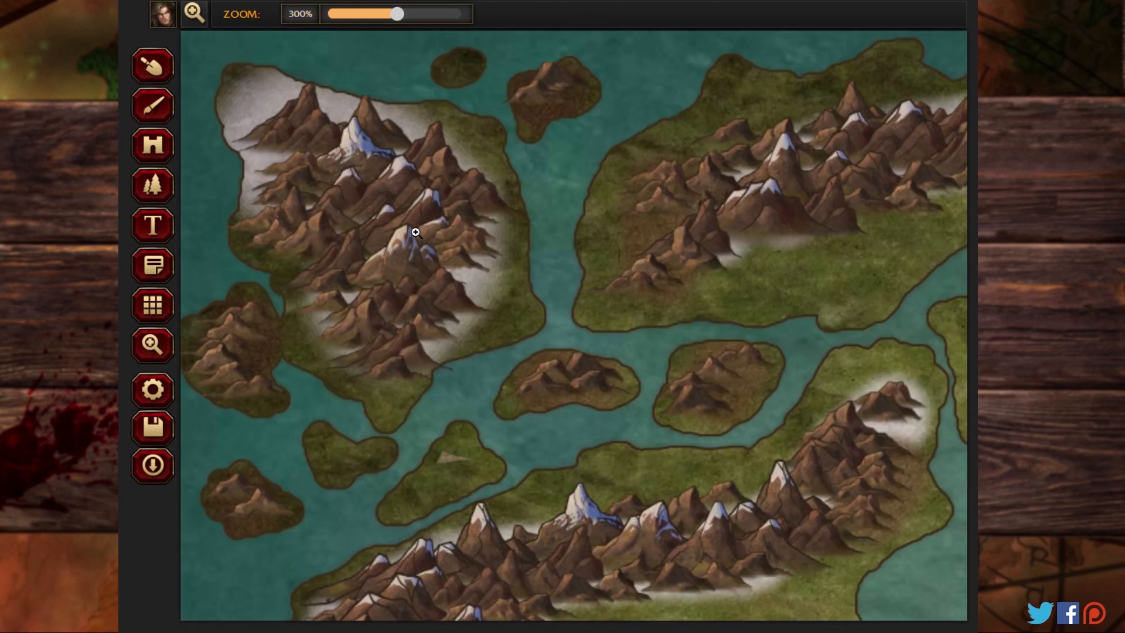
click(153, 106)
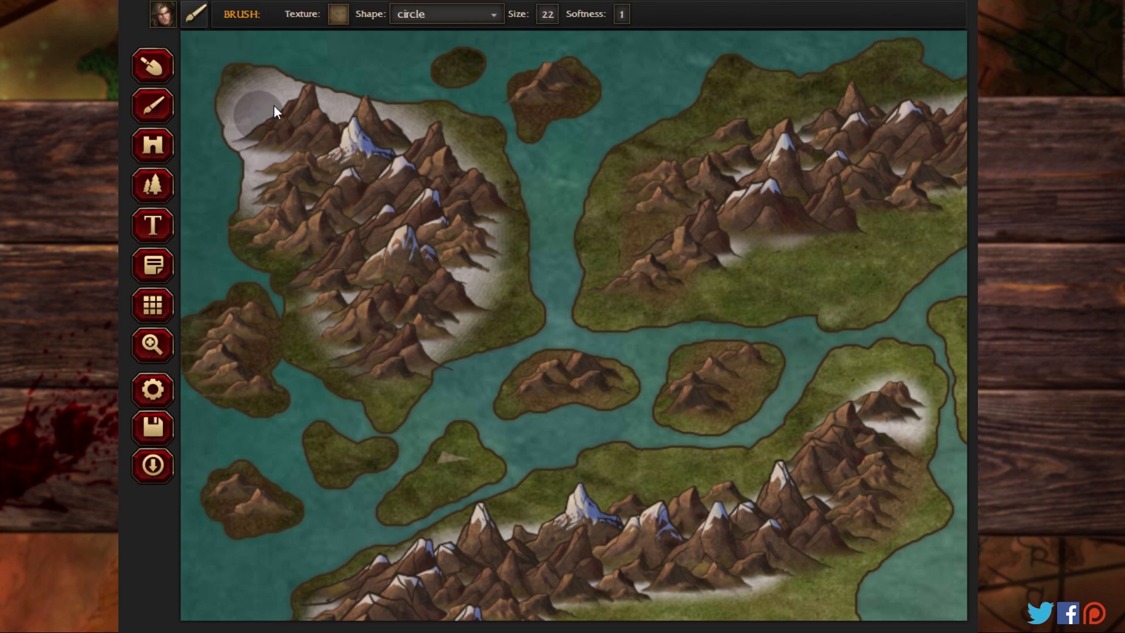
click(341, 22)
scroll(460, 235, down, 5)
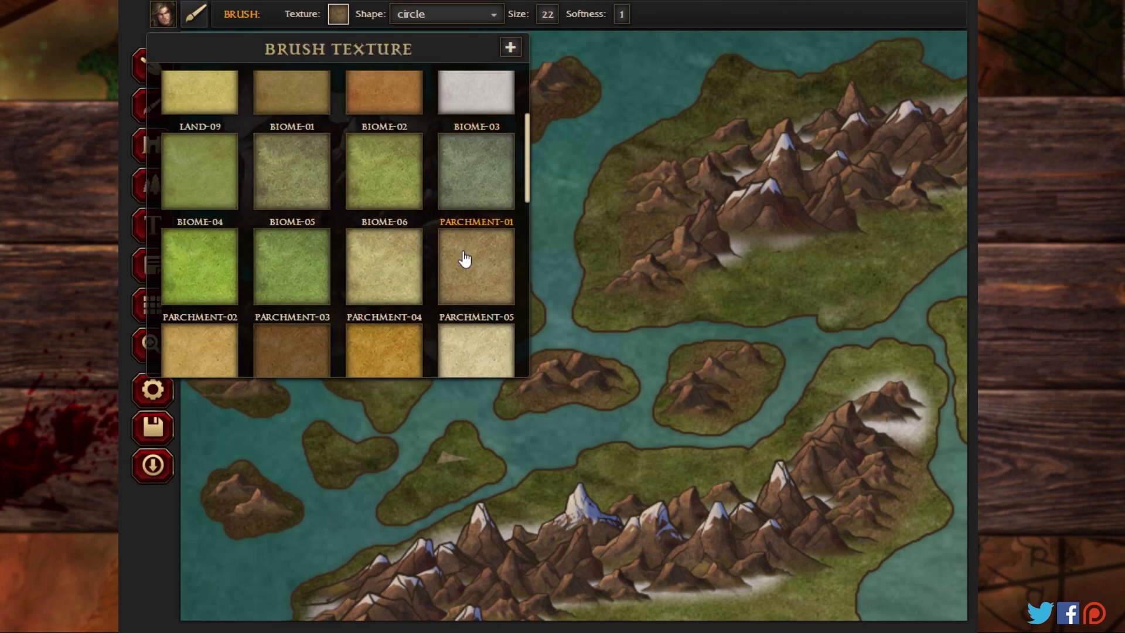
scroll(465, 259, down, 10)
click(477, 182)
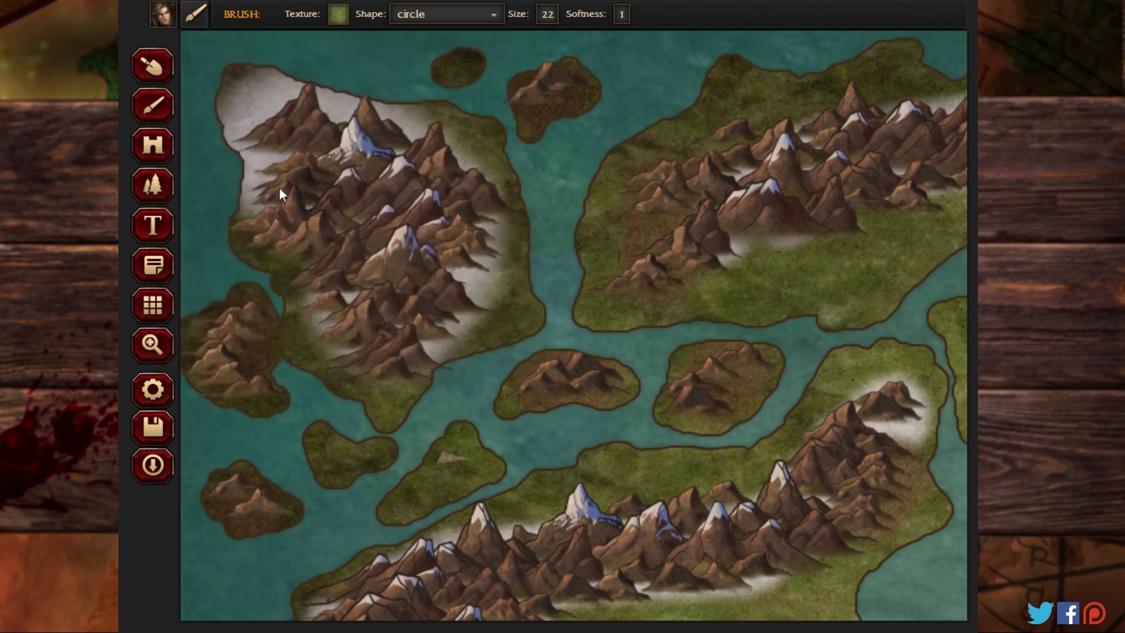
mouse_move(262, 85)
mouse_down()
mouse_move(302, 66)
mouse_move(386, 68)
mouse_move(326, 66)
mouse_move(439, 96)
mouse_move(422, 94)
mouse_move(448, 120)
mouse_up()
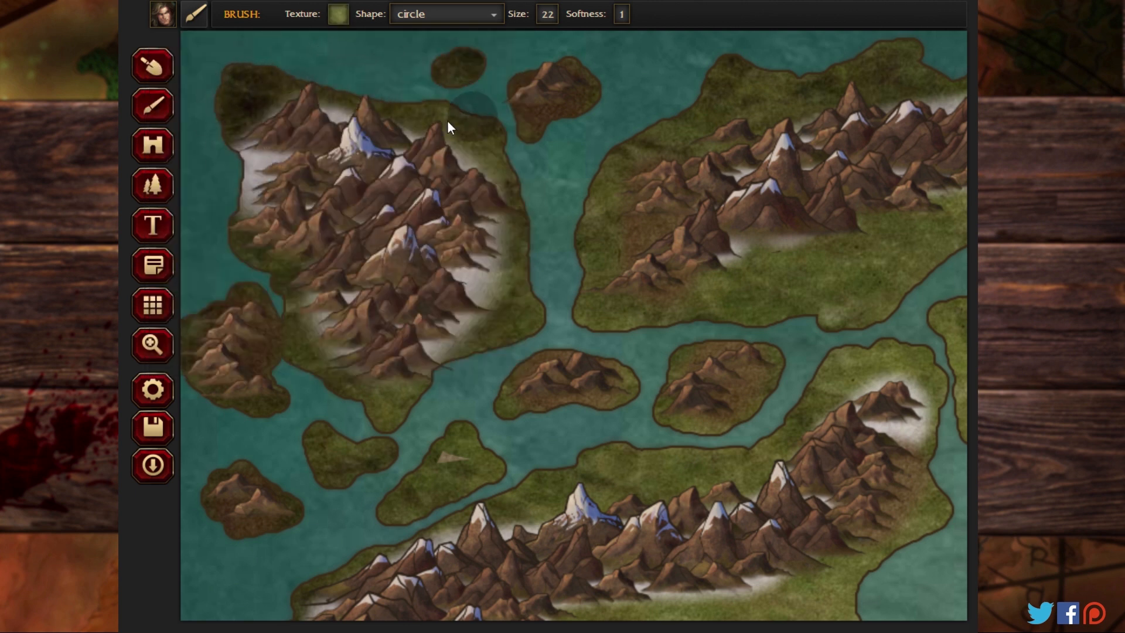
drag(227, 195, 275, 135)
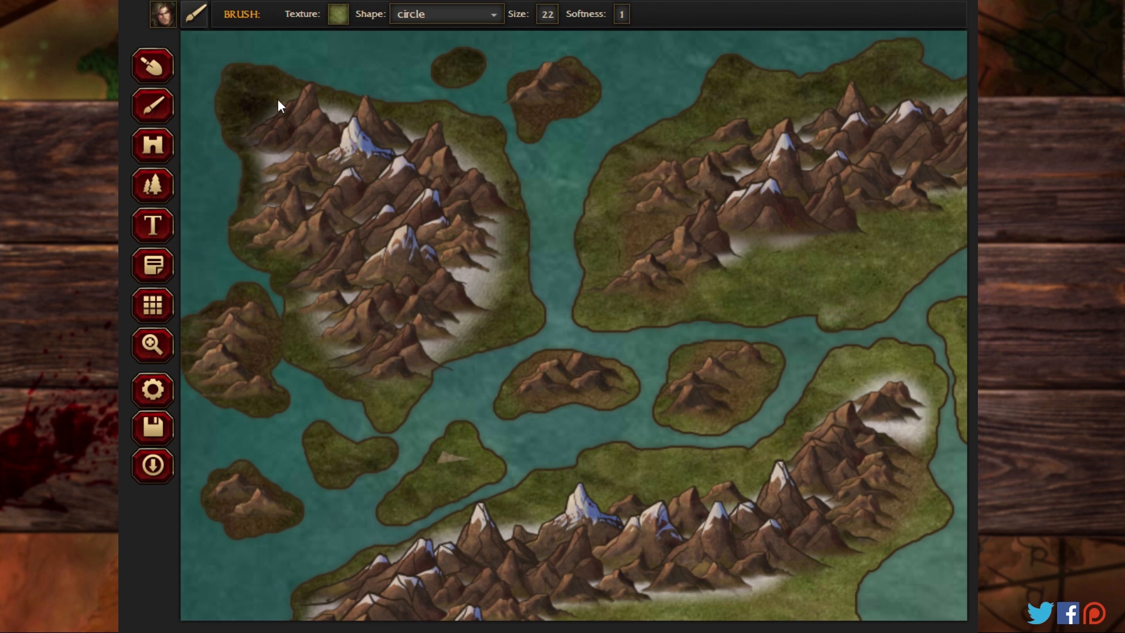
Step: Paint the Swamp-02 texture over the lowlands of the northwestern and northern landmasses, the small islands below them and the western landmass's northern coast
click(339, 15)
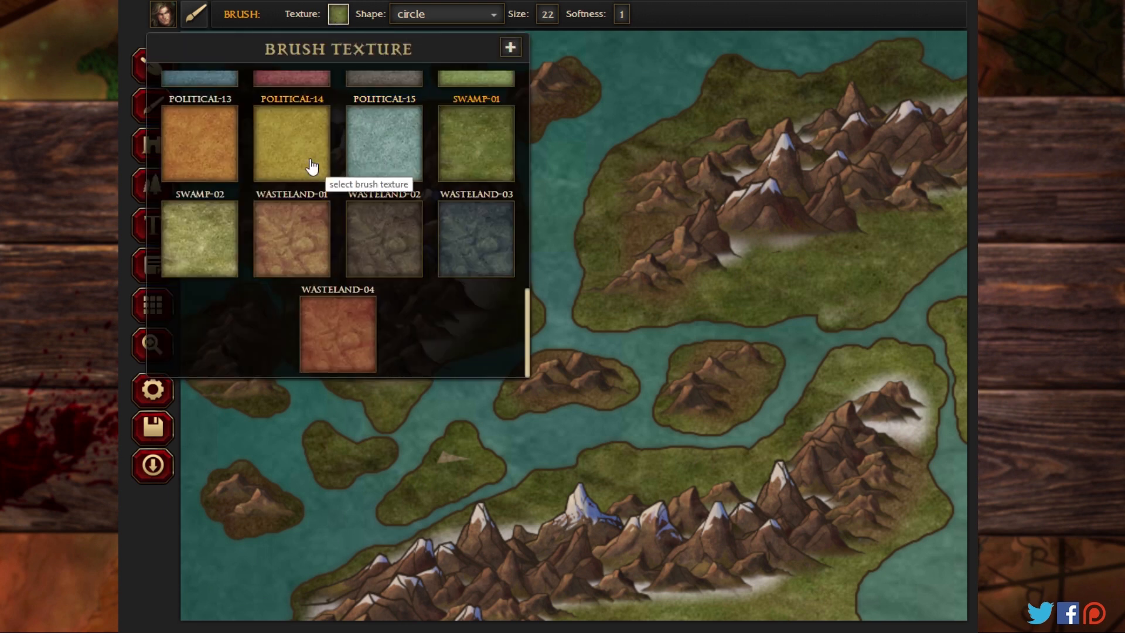
click(213, 244)
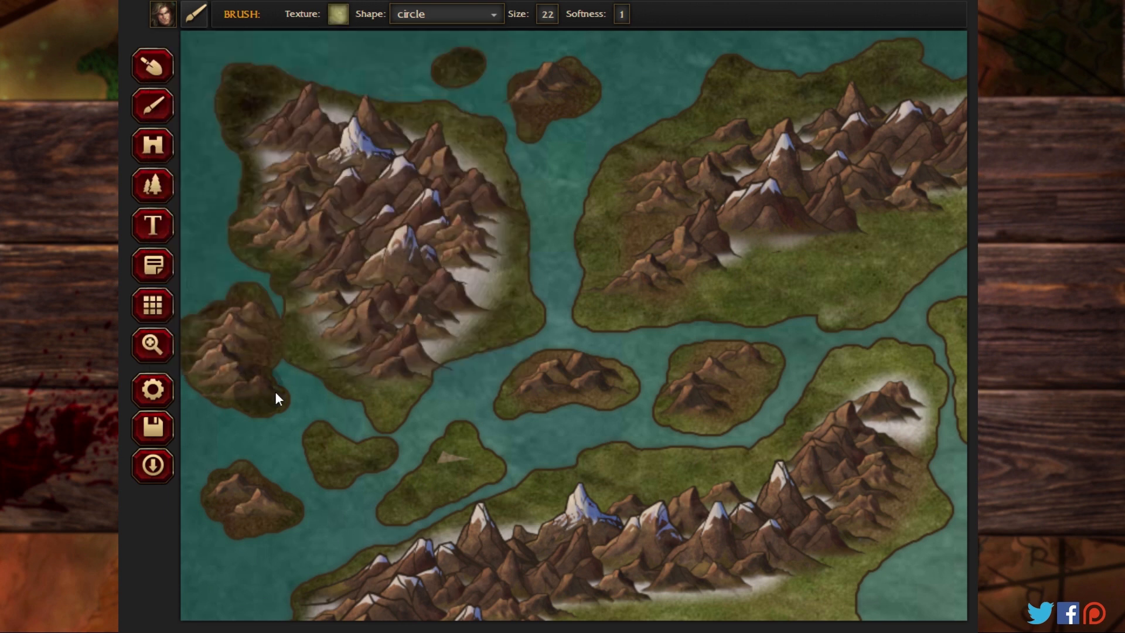
mouse_move(381, 454)
mouse_down()
mouse_move(470, 434)
mouse_move(440, 475)
mouse_up()
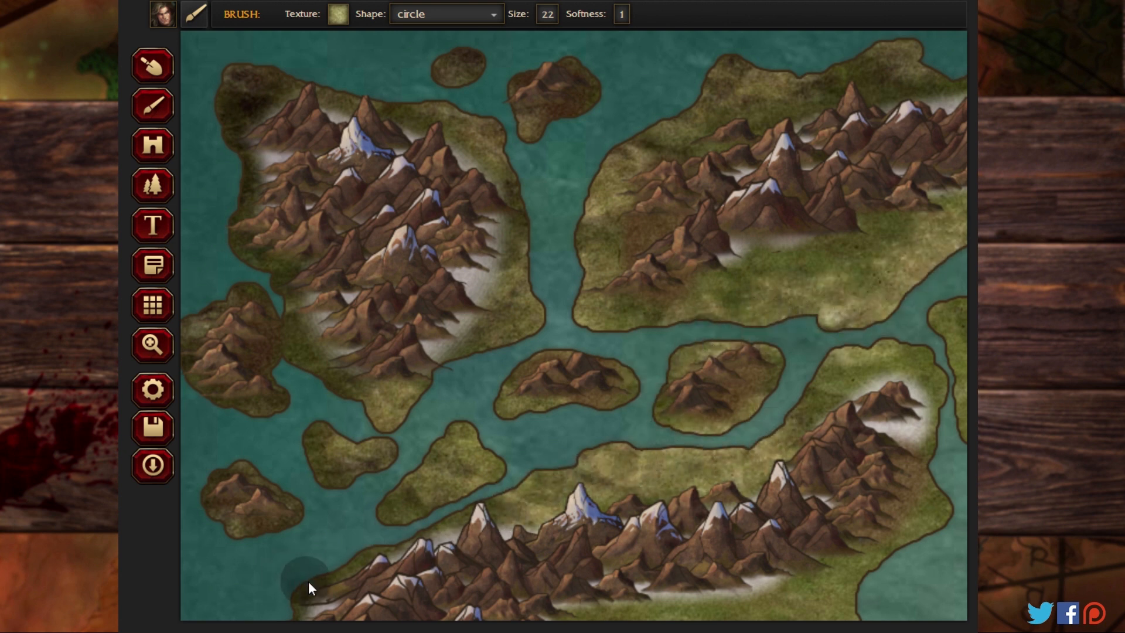
Step: Paint Swamp-02 across the large plain and eastern coast of the western landmass
click(154, 346)
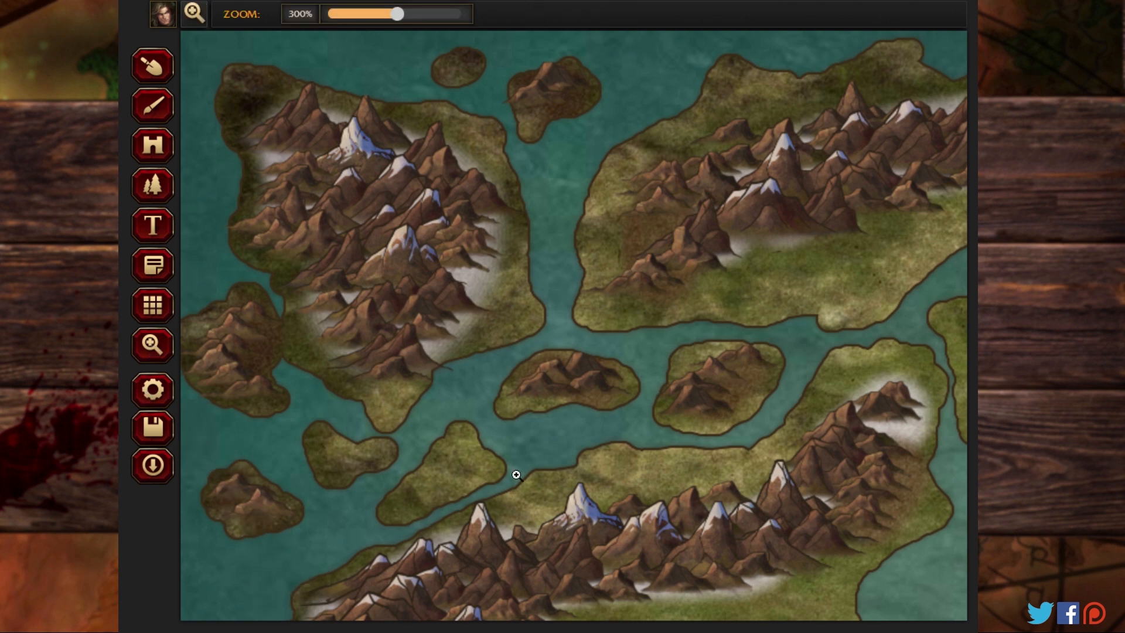
click(515, 476)
drag(524, 467, 508, 424)
click(155, 106)
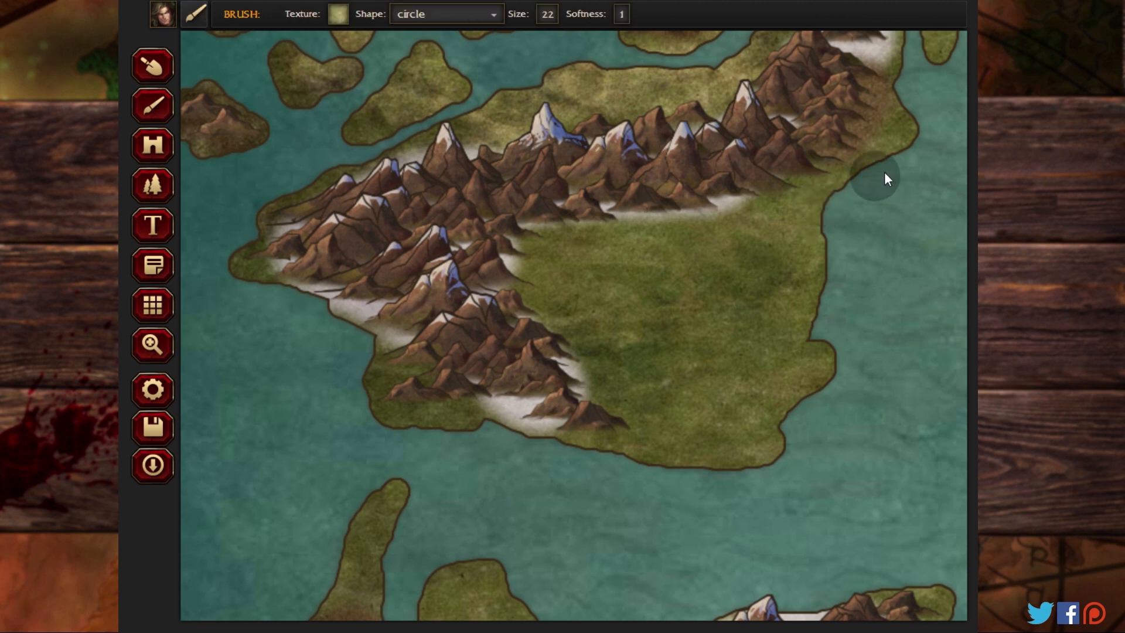
mouse_move(708, 261)
mouse_down()
mouse_move(646, 275)
mouse_move(590, 267)
mouse_move(698, 337)
mouse_move(718, 316)
mouse_move(702, 344)
mouse_move(784, 307)
mouse_move(826, 343)
mouse_move(765, 425)
mouse_move(751, 470)
mouse_move(671, 391)
mouse_move(609, 376)
mouse_move(674, 436)
mouse_up()
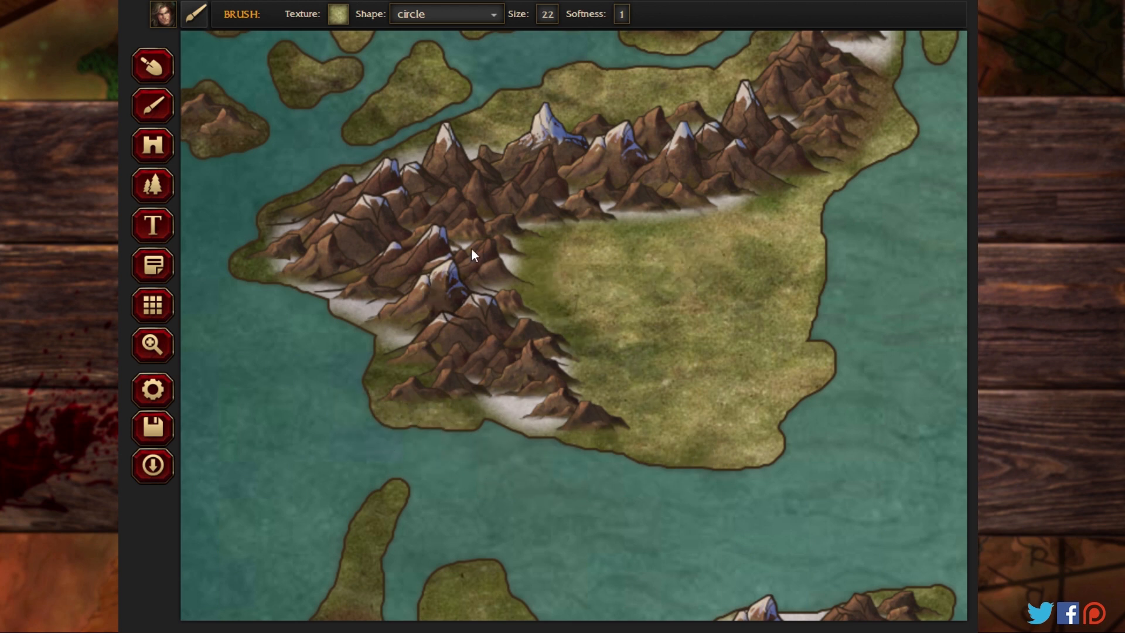
Step: Paint Swamp-02 on the narrow western island, the plains of the west-central landmass and the northern tip of the southwestern landmass
click(152, 347)
mouse_move(484, 495)
mouse_down()
mouse_move(477, 159)
mouse_move(452, 98)
mouse_up()
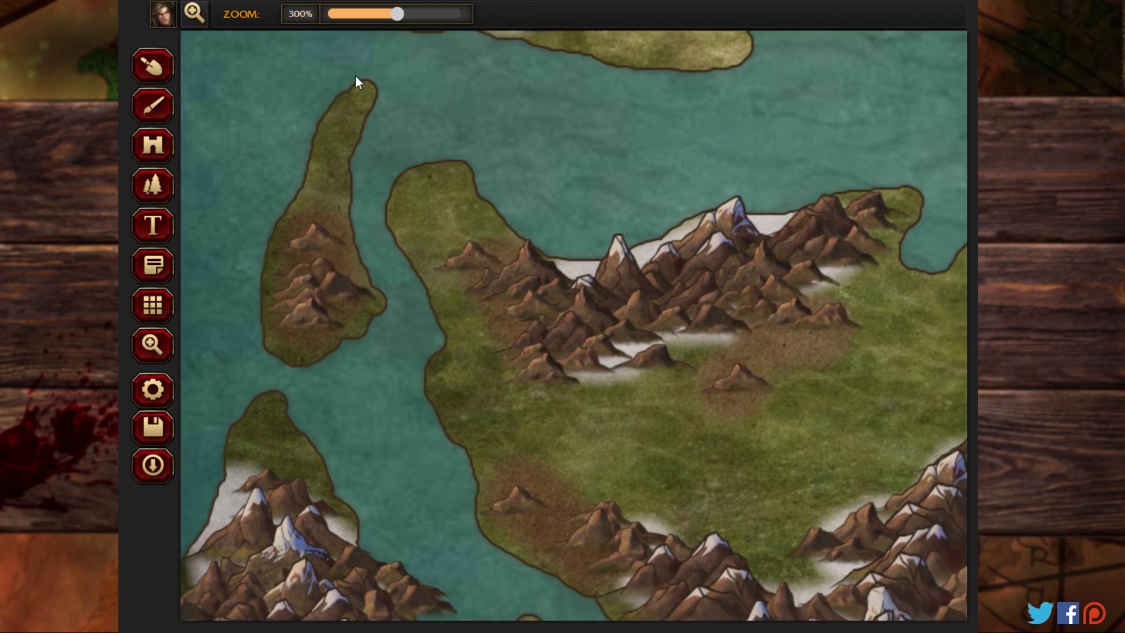
mouse_move(355, 75)
mouse_down()
mouse_move(311, 160)
mouse_move(335, 174)
mouse_up()
mouse_move(414, 247)
mouse_down()
mouse_move(454, 401)
mouse_move(435, 437)
mouse_move(556, 442)
mouse_move(740, 476)
mouse_move(847, 456)
mouse_move(634, 417)
mouse_up()
mouse_move(840, 456)
mouse_down()
mouse_move(934, 293)
mouse_move(932, 197)
mouse_move(900, 329)
mouse_up()
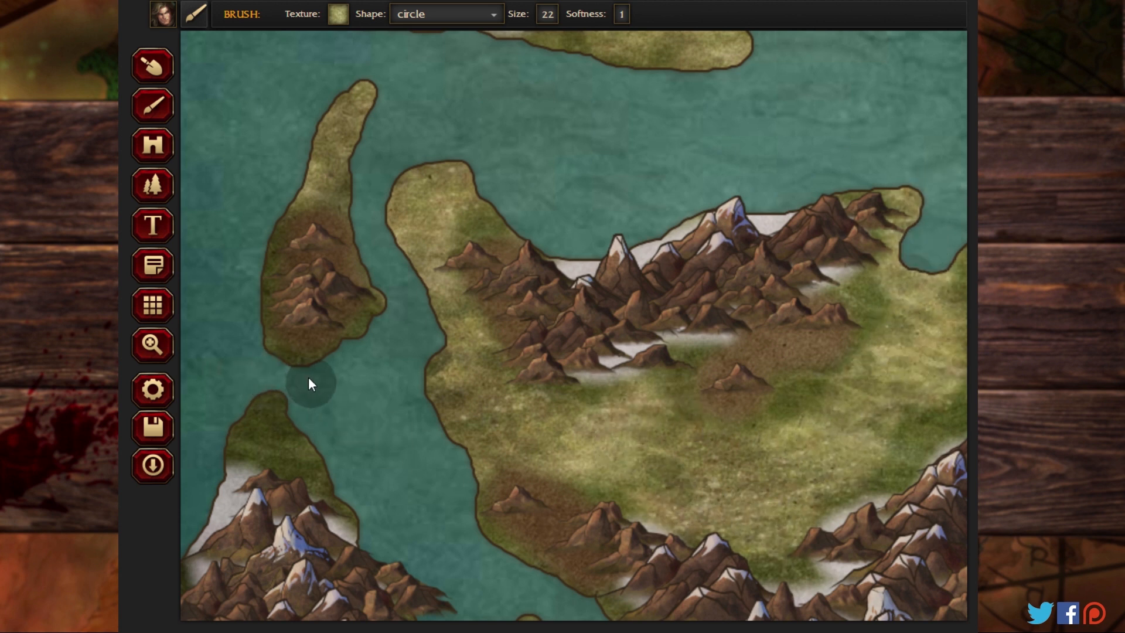
click(151, 347)
click(158, 104)
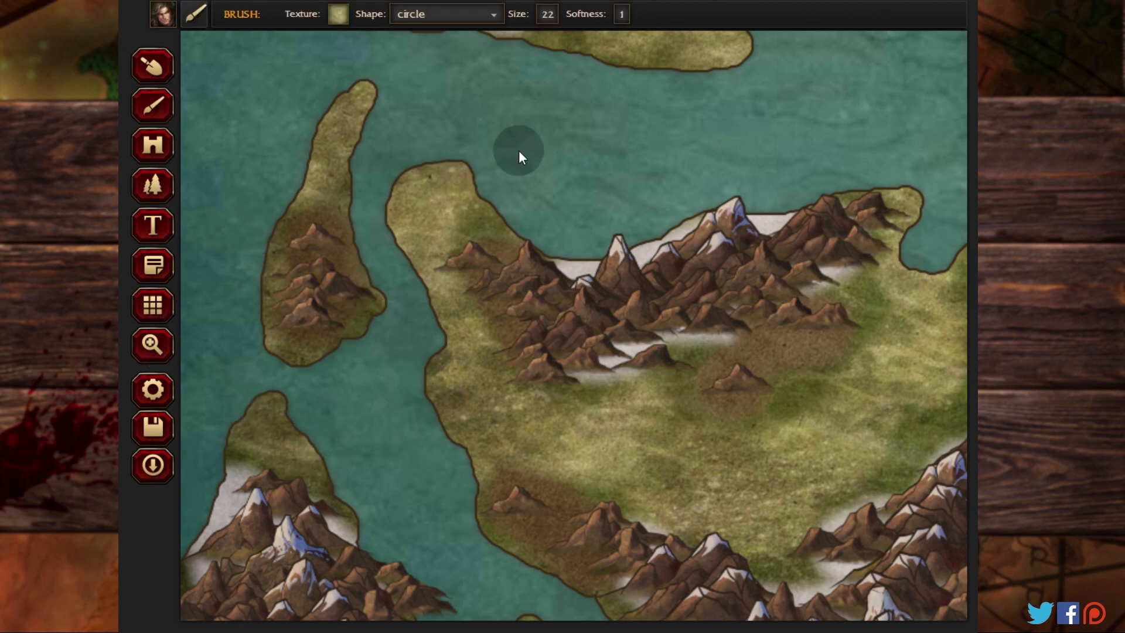
Step: Paint Swamp-02 on the lowlands of the southwestern landmass and along the northern and southern coasts of the southern landmass
click(161, 345)
drag(421, 433, 404, 32)
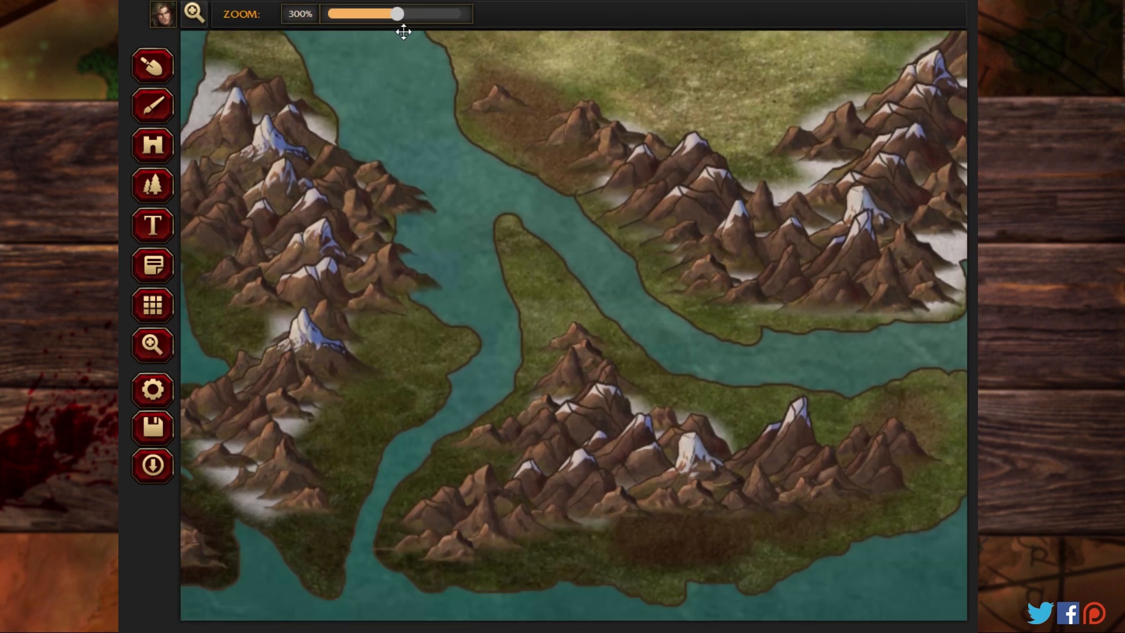
drag(490, 161, 579, 161)
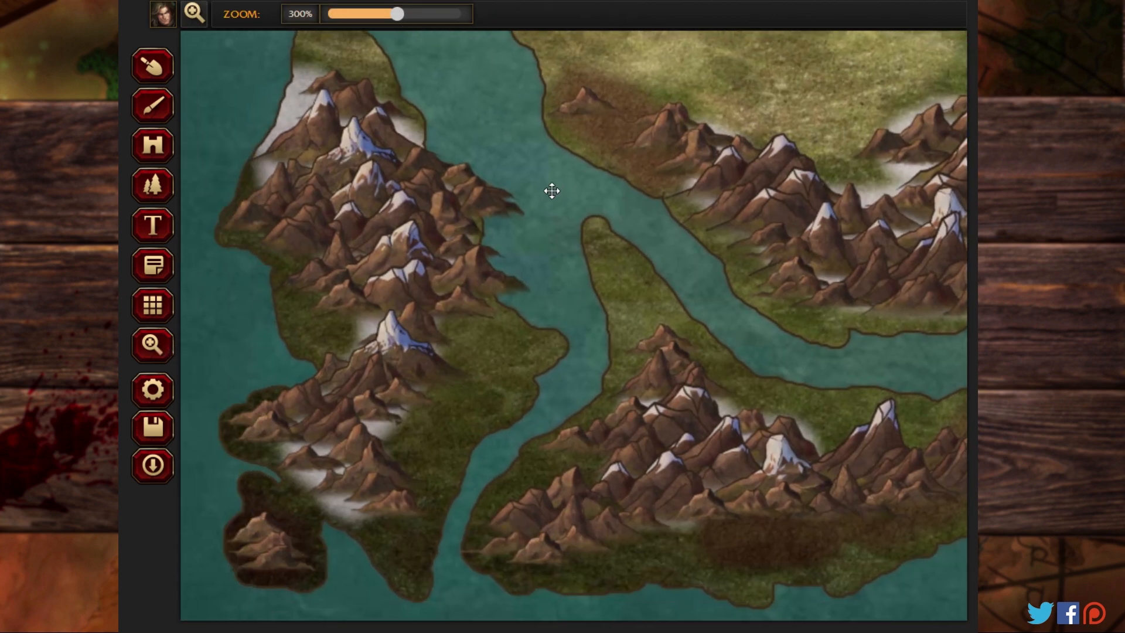
click(155, 108)
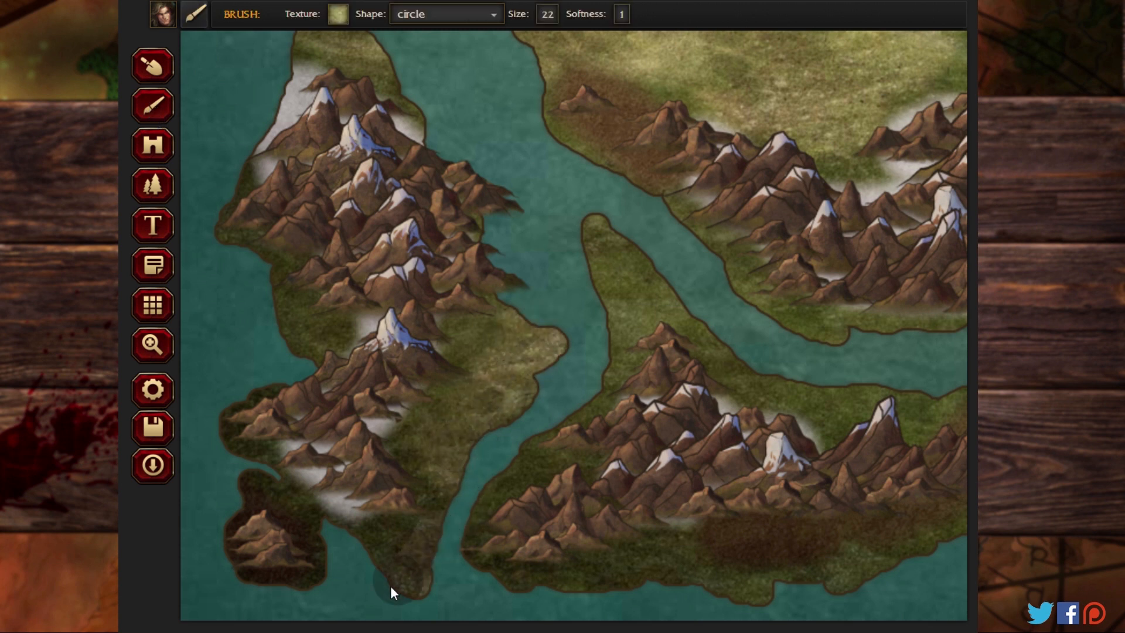
drag(257, 284, 219, 258)
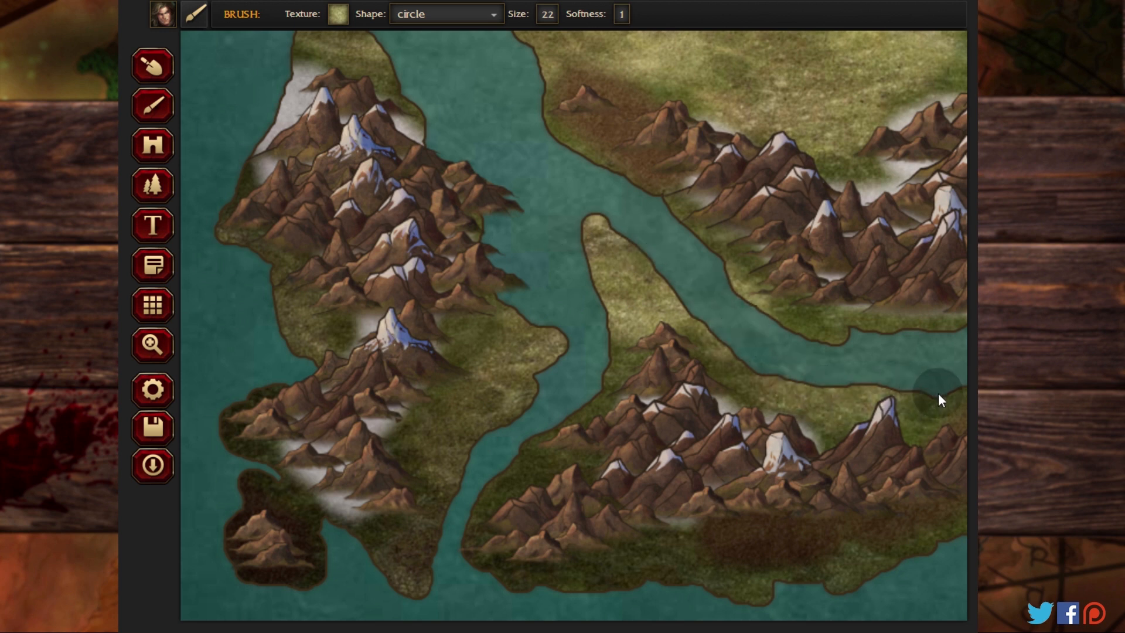
mouse_move(645, 532)
mouse_down()
mouse_move(652, 589)
mouse_move(871, 574)
mouse_up()
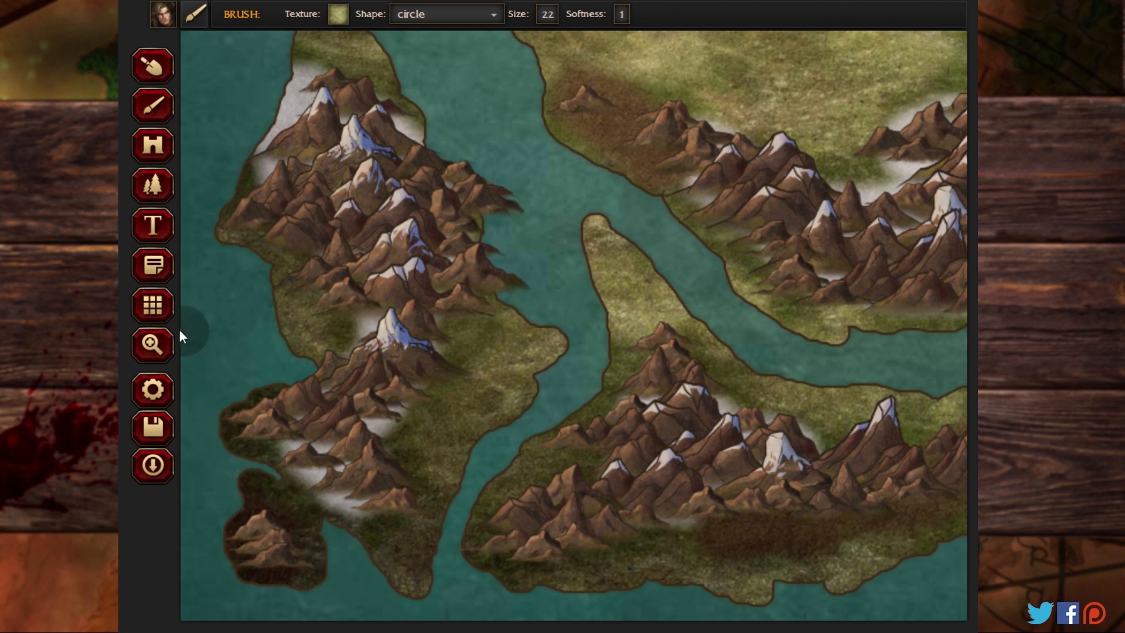
Step: Paint Swamp-02 on the eastern coasts of the west-central and southern landmasses, the south-central landmass's southern lowlands and the nearby small islands
click(149, 352)
click(849, 321)
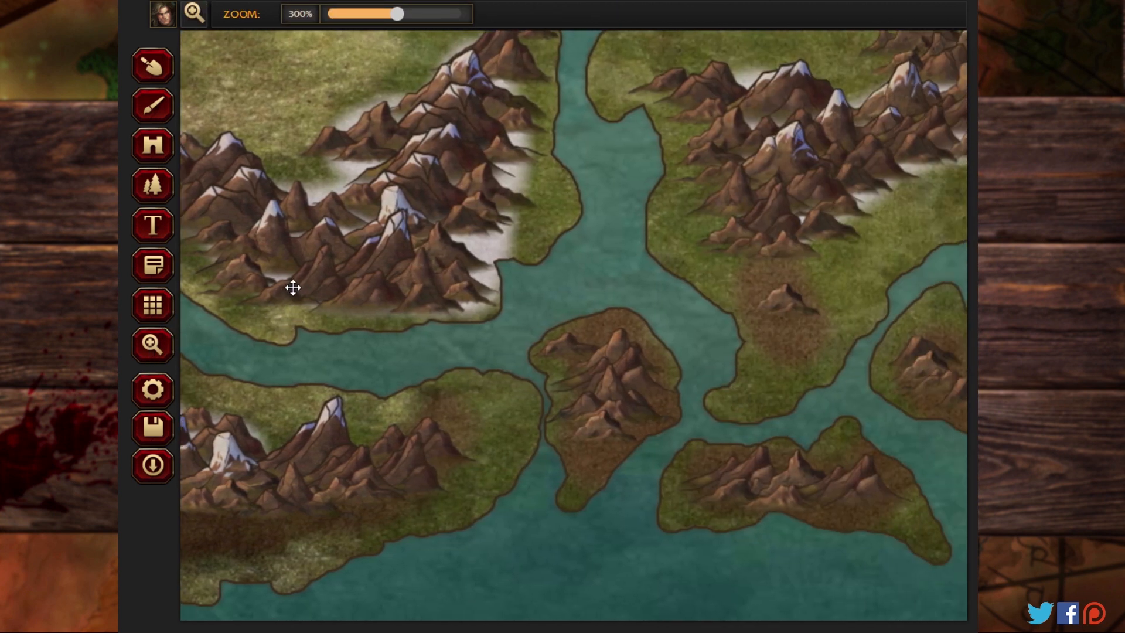
drag(293, 288, 183, 282)
drag(585, 304, 531, 299)
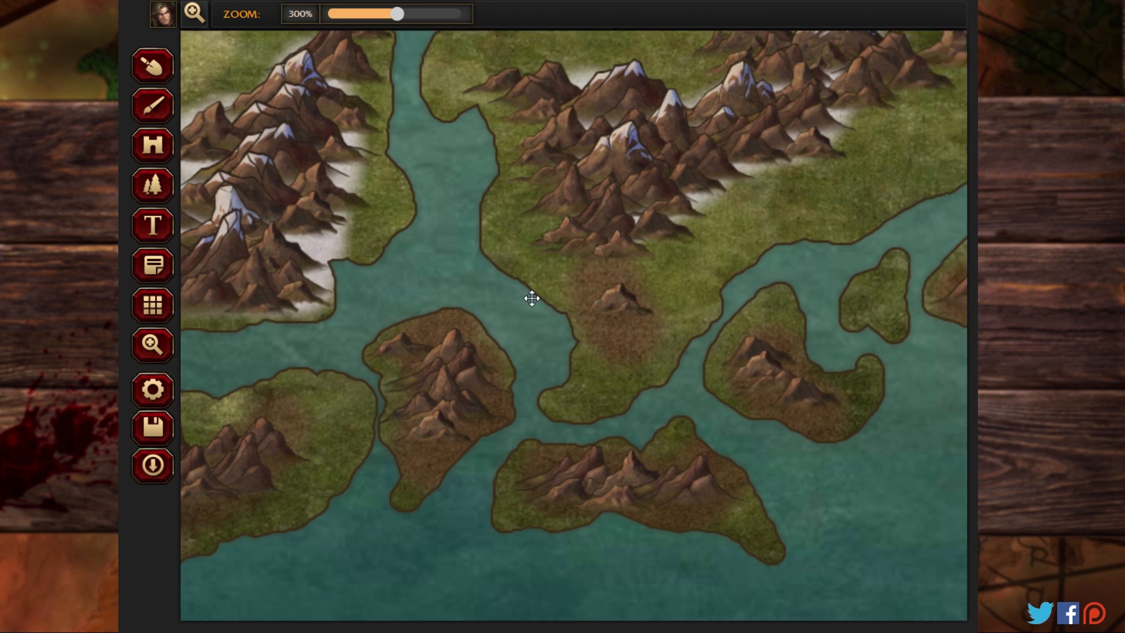
mouse_move(343, 389)
mouse_down()
mouse_move(350, 405)
mouse_move(315, 508)
mouse_move(301, 508)
mouse_up()
mouse_move(624, 389)
mouse_down()
mouse_move(512, 273)
mouse_move(482, 147)
mouse_move(420, 60)
mouse_move(395, 246)
mouse_up()
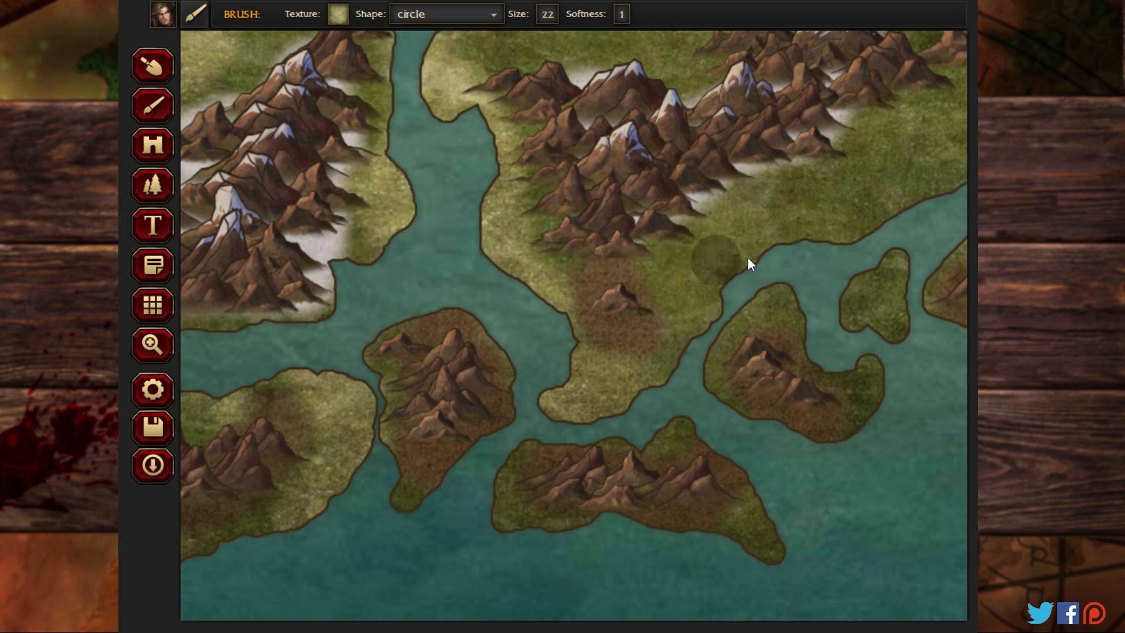
mouse_move(748, 257)
mouse_down()
mouse_move(926, 202)
mouse_move(919, 117)
mouse_move(861, 120)
mouse_up()
mouse_move(873, 271)
mouse_down()
mouse_move(879, 308)
mouse_move(937, 351)
mouse_move(879, 340)
mouse_move(875, 418)
mouse_move(781, 294)
mouse_move(698, 360)
mouse_move(711, 408)
mouse_move(700, 333)
mouse_move(733, 280)
mouse_move(726, 465)
mouse_move(777, 512)
mouse_move(731, 548)
mouse_move(645, 572)
mouse_up()
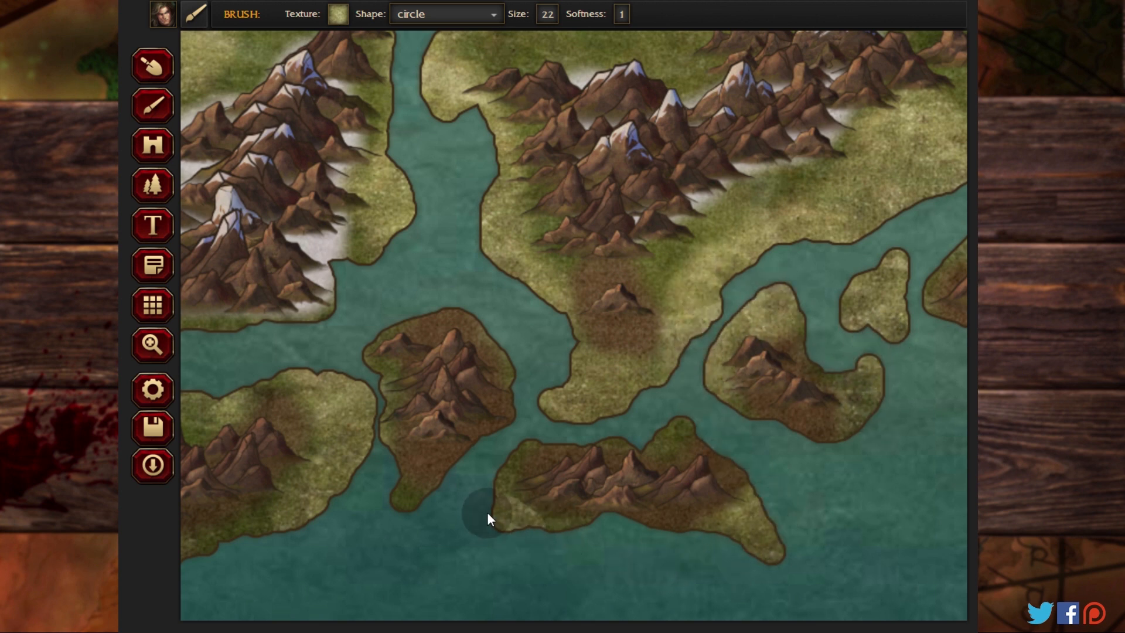
mouse_move(488, 514)
mouse_down()
mouse_move(675, 429)
mouse_move(466, 492)
mouse_up()
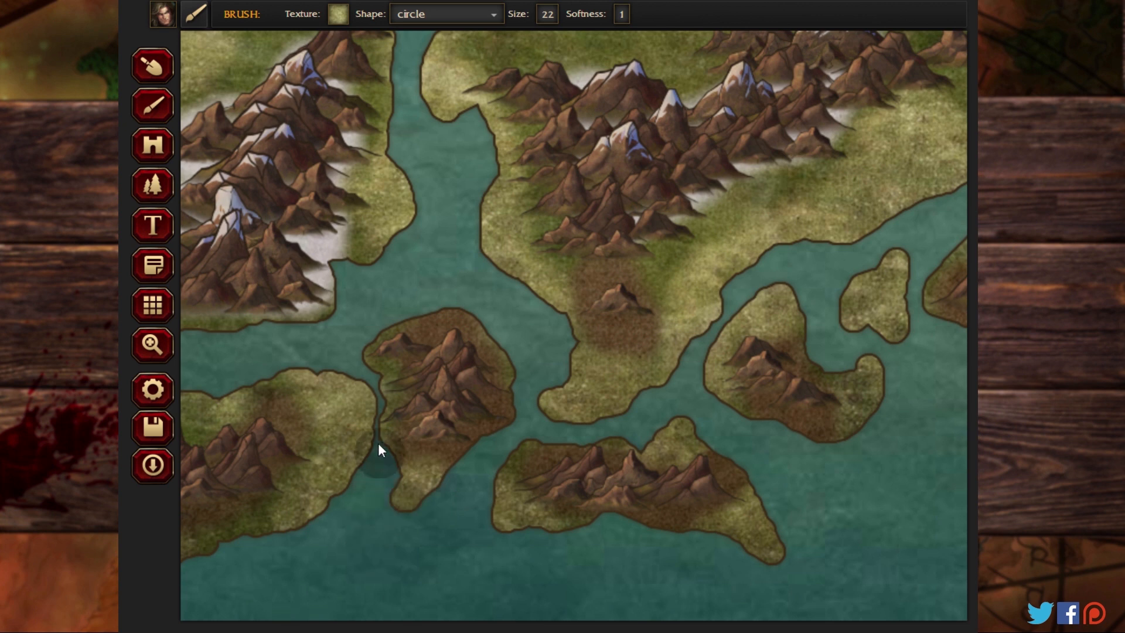
Step: Paint Swamp-02 along the northwestern lowlands and northern peninsula of the south-central landmass and on the west-central landmass's northeastern tip
click(169, 349)
drag(452, 100, 358, 463)
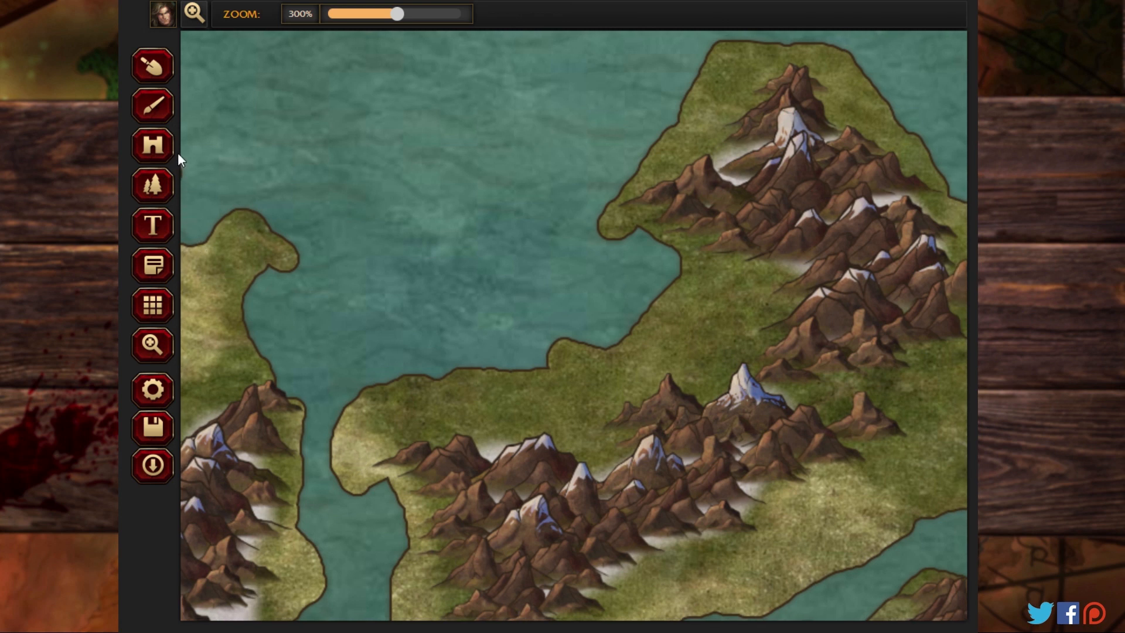
click(158, 105)
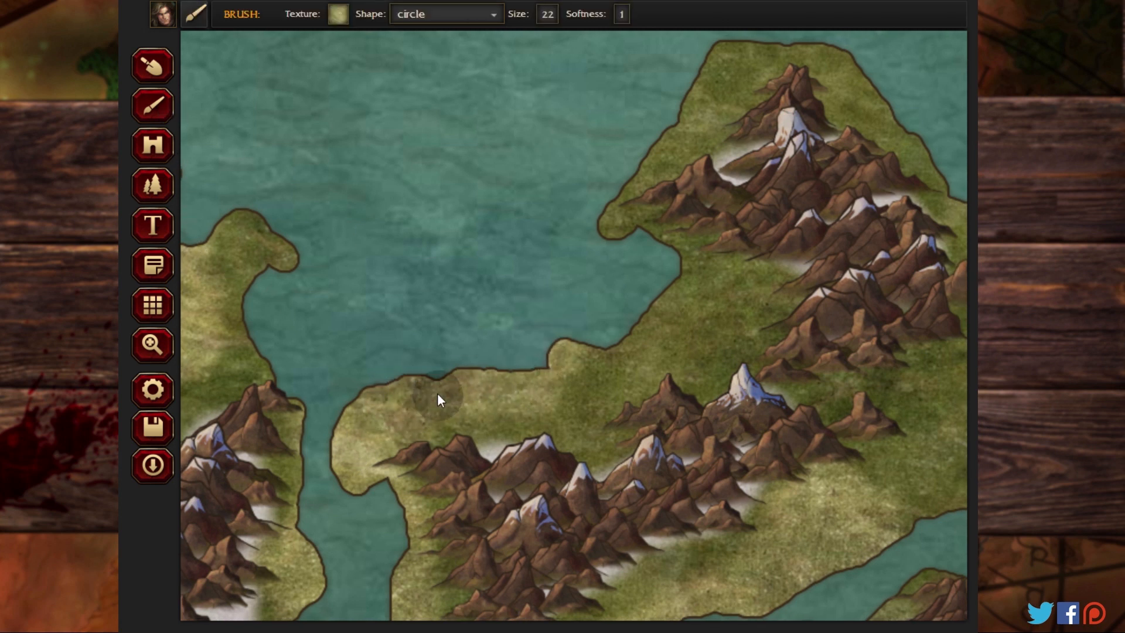
mouse_move(437, 393)
mouse_down()
mouse_move(591, 375)
mouse_move(718, 314)
mouse_move(672, 295)
mouse_move(717, 297)
mouse_move(711, 326)
mouse_move(622, 349)
mouse_move(606, 302)
mouse_move(611, 206)
mouse_move(747, 54)
mouse_move(835, 46)
mouse_move(933, 164)
mouse_up()
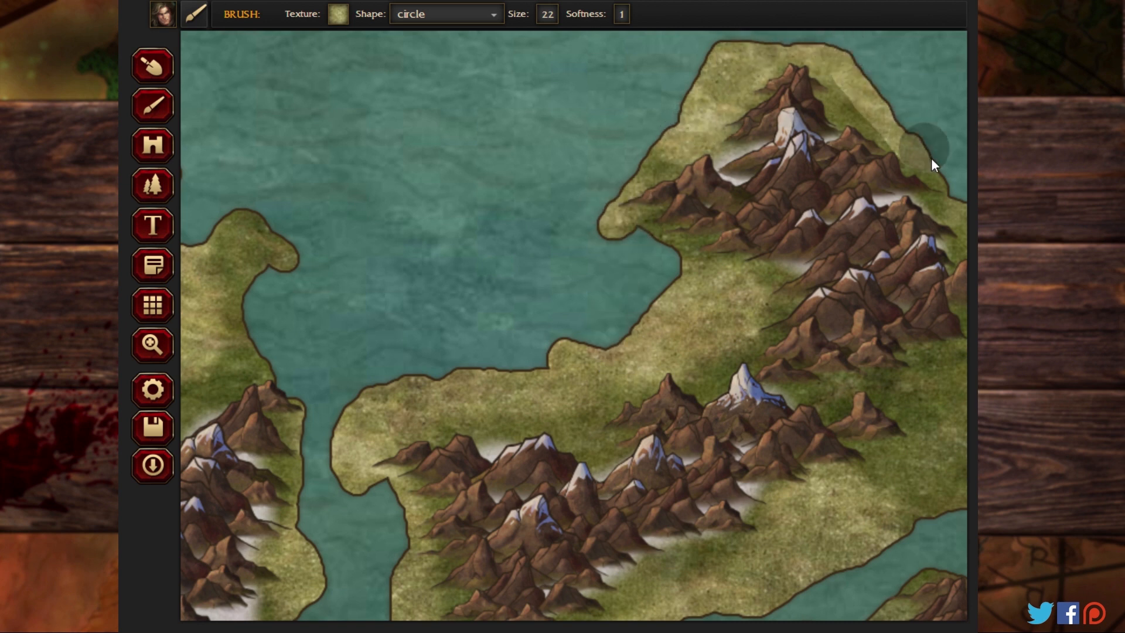
drag(315, 265, 231, 208)
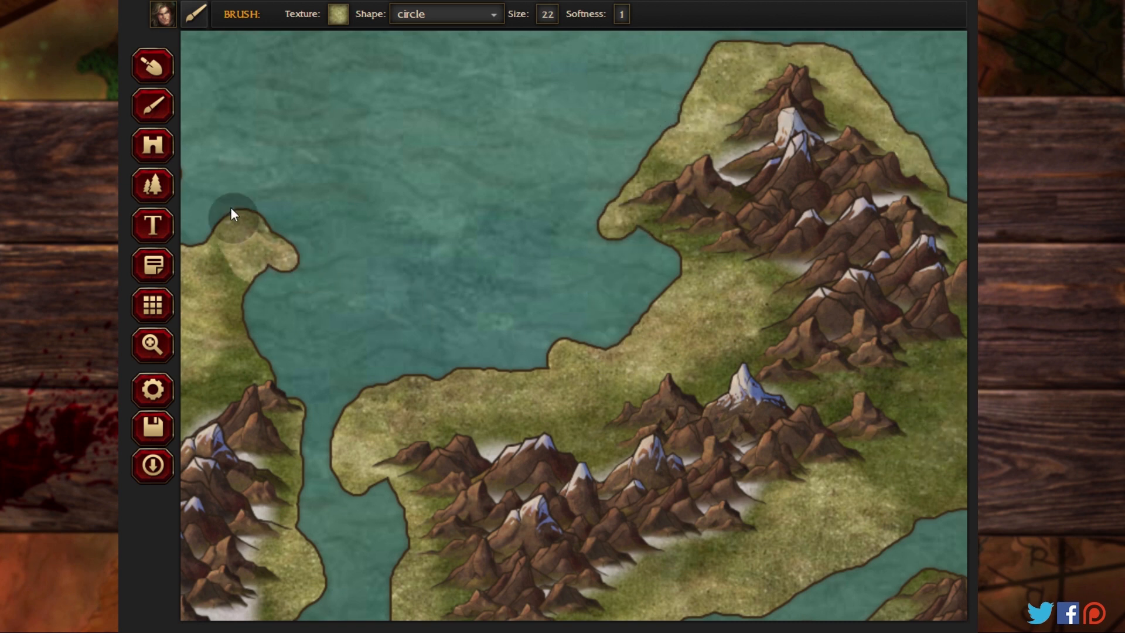
Step: Paint Swamp-02 over the eastern lowlands of the south-central landmass and the northern tip of the southeastern landmass
click(151, 347)
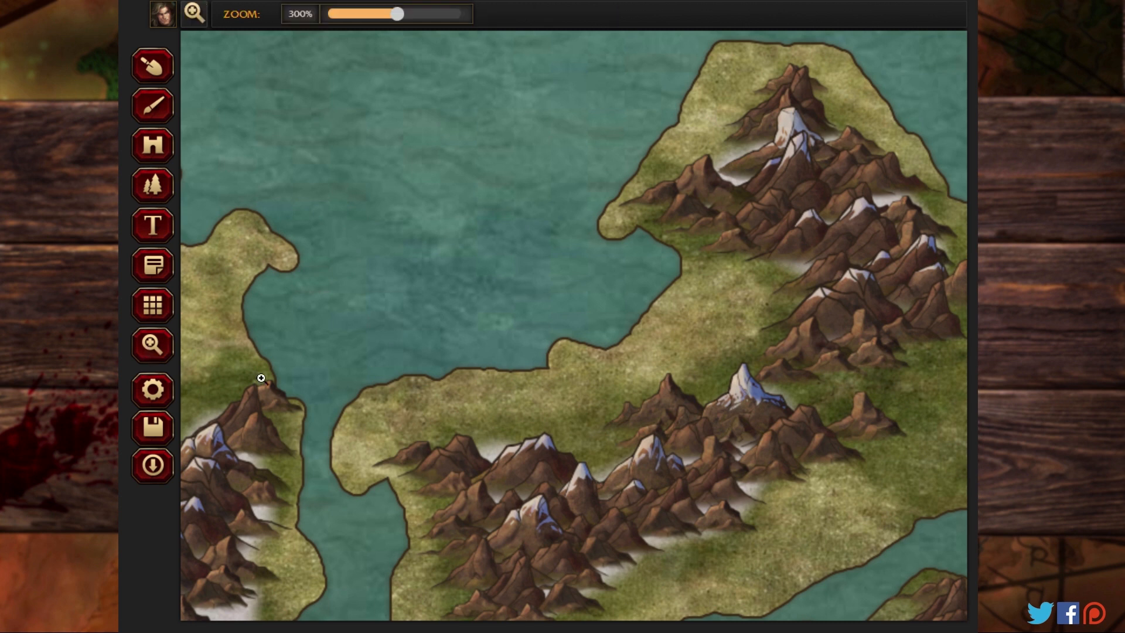
drag(626, 452, 362, 376)
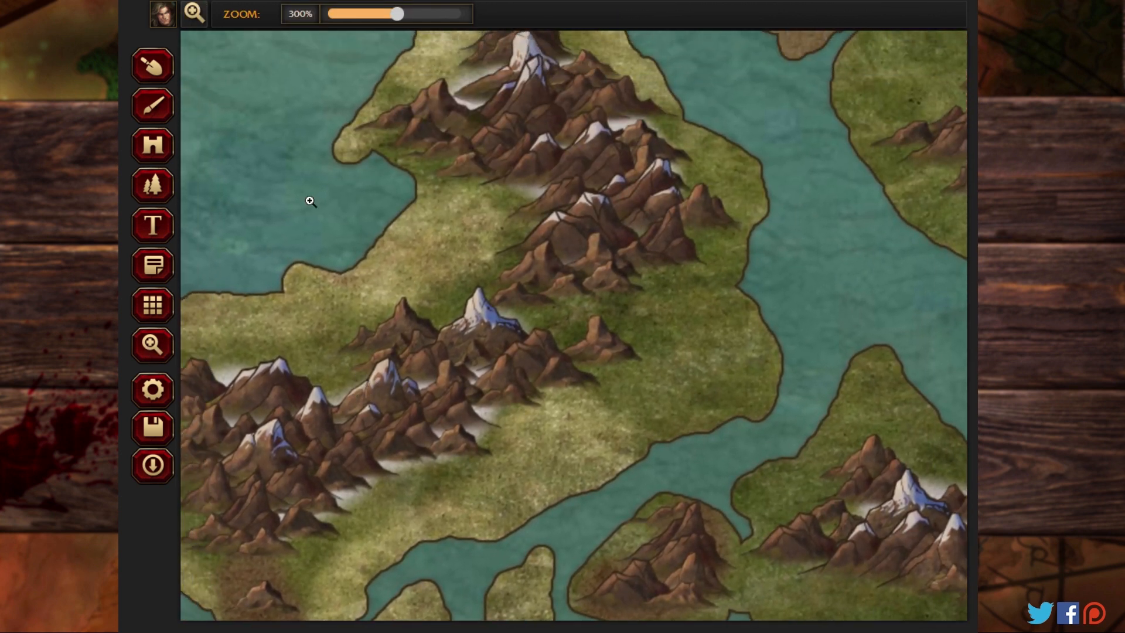
click(160, 99)
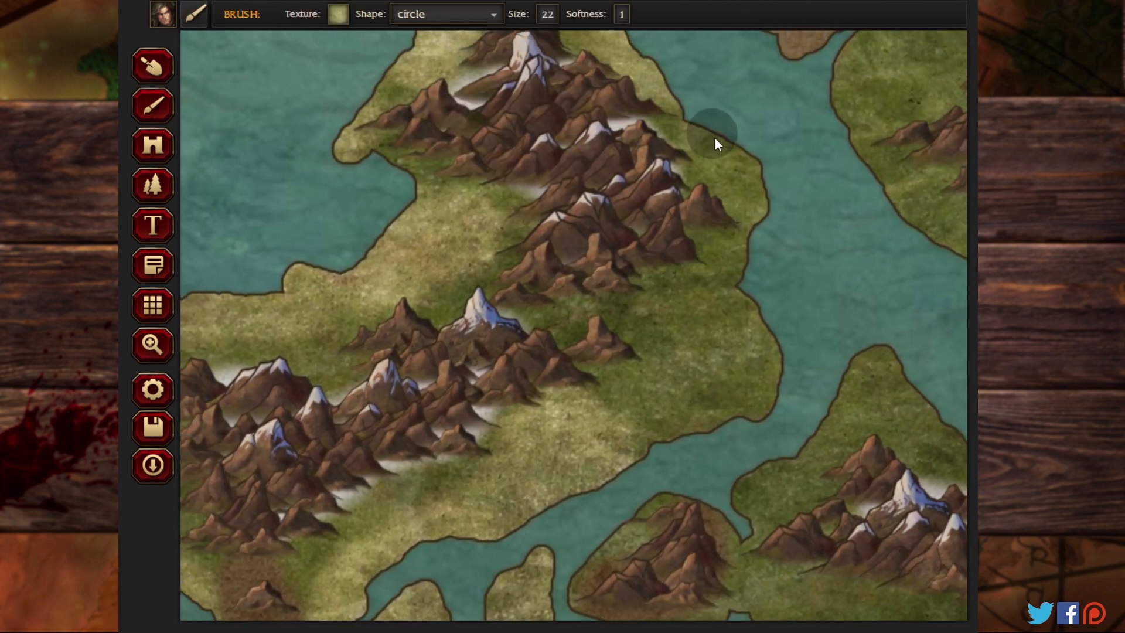
mouse_move(764, 294)
mouse_down()
mouse_move(704, 349)
mouse_move(662, 417)
mouse_move(730, 407)
mouse_move(788, 354)
mouse_move(750, 398)
mouse_move(710, 329)
mouse_move(679, 319)
mouse_move(750, 353)
mouse_up()
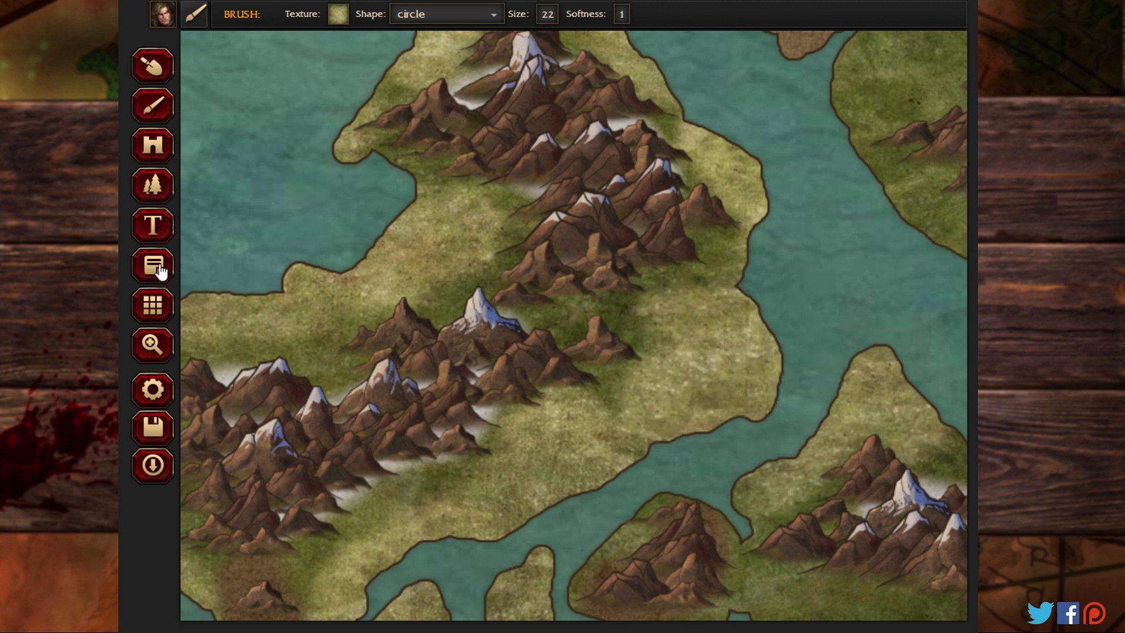
Step: Paint Swamp-02 along the coasts and southern lowlands of the north-central landmass and on the small islands west and south of it
click(153, 346)
drag(621, 436, 609, 340)
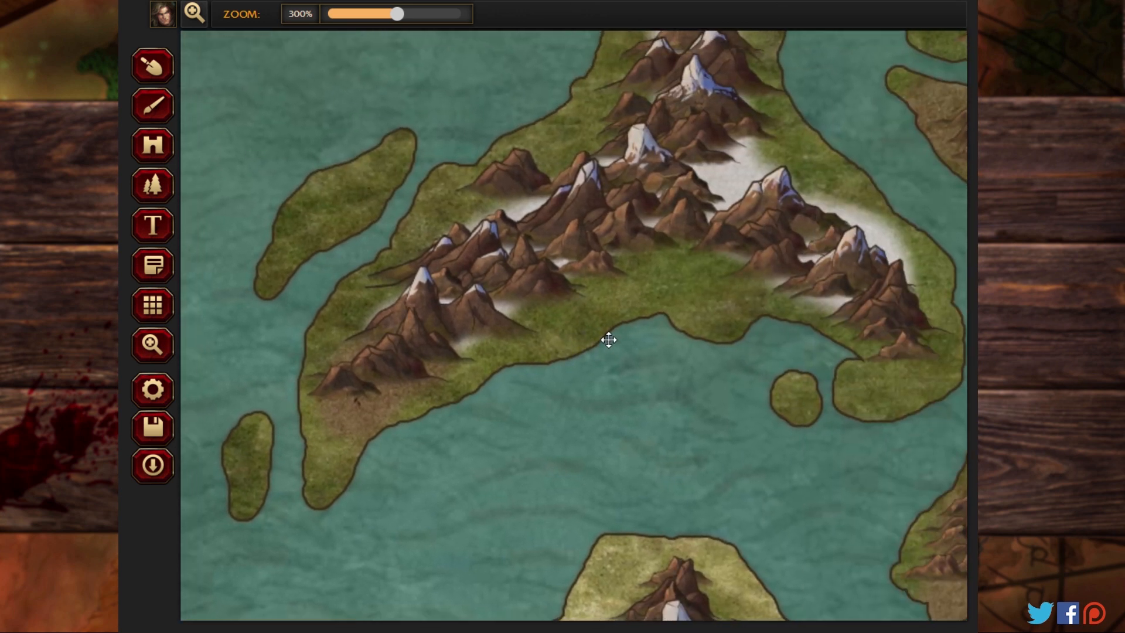
click(153, 105)
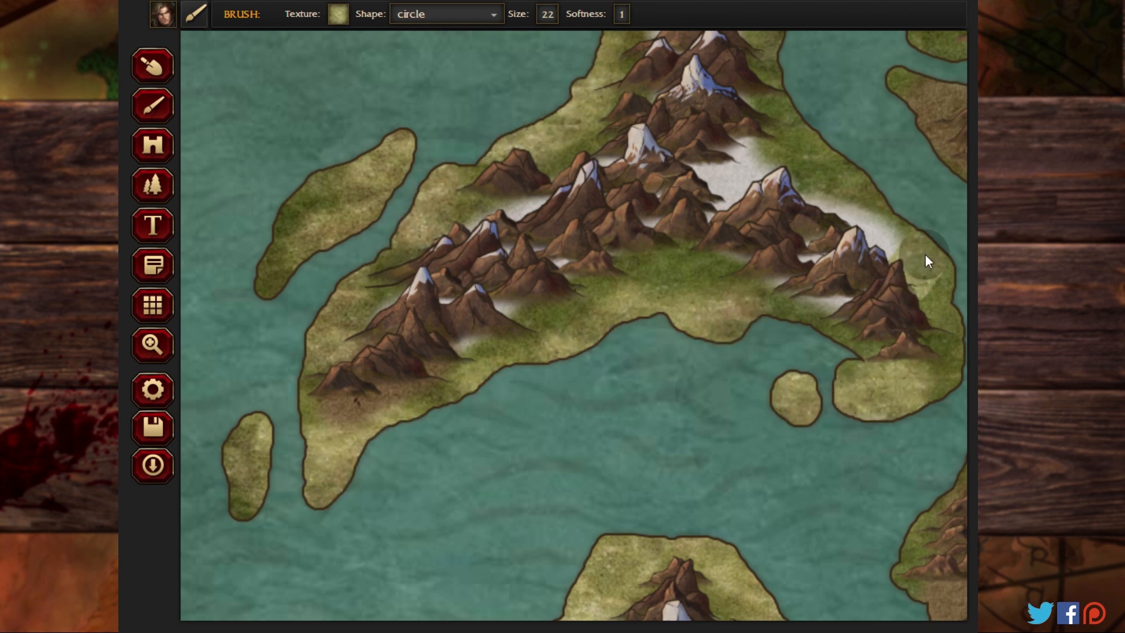
key(alt+Left)
key(Escape)
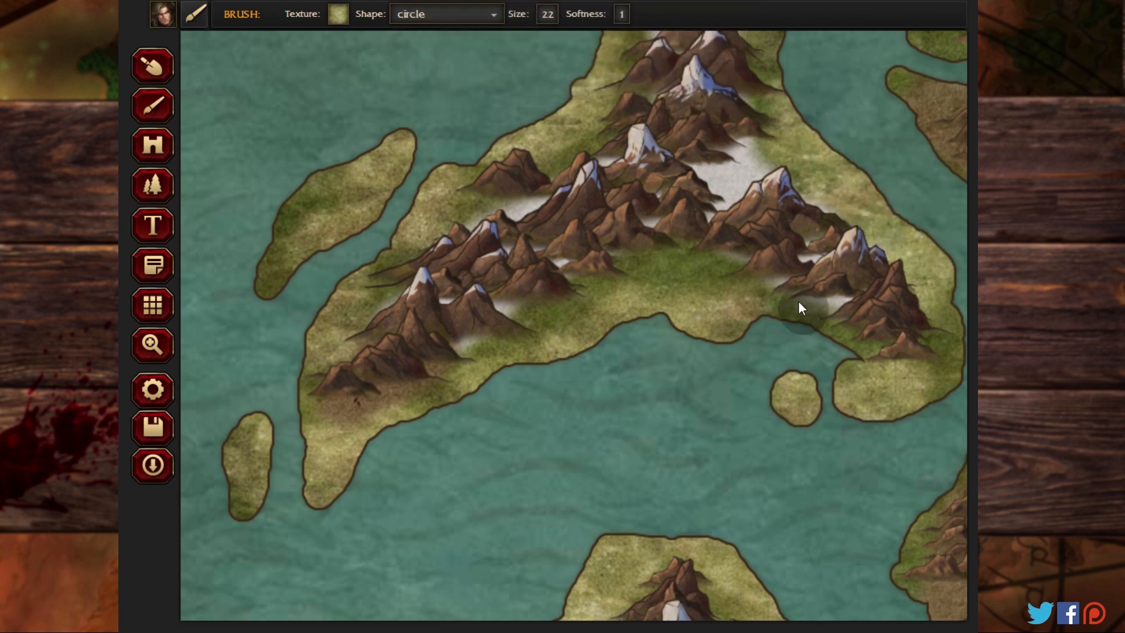
Step: Paint Swamp-02 on the northern peninsula of the north-central landmass and the group of small islands to its northwest
click(153, 345)
drag(394, 131, 596, 496)
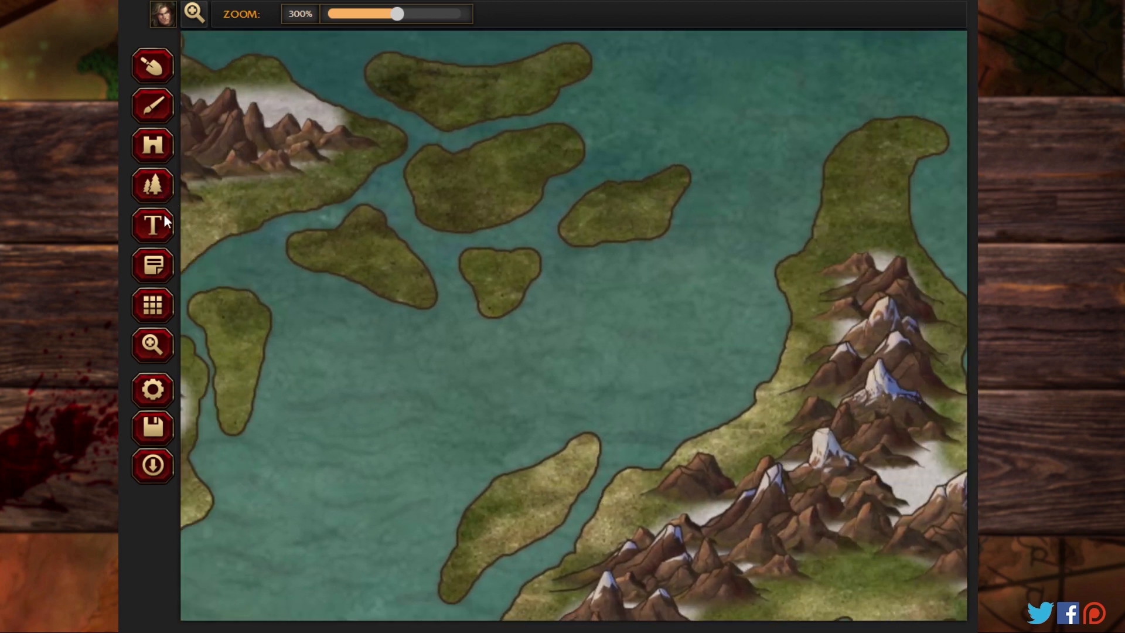
click(151, 105)
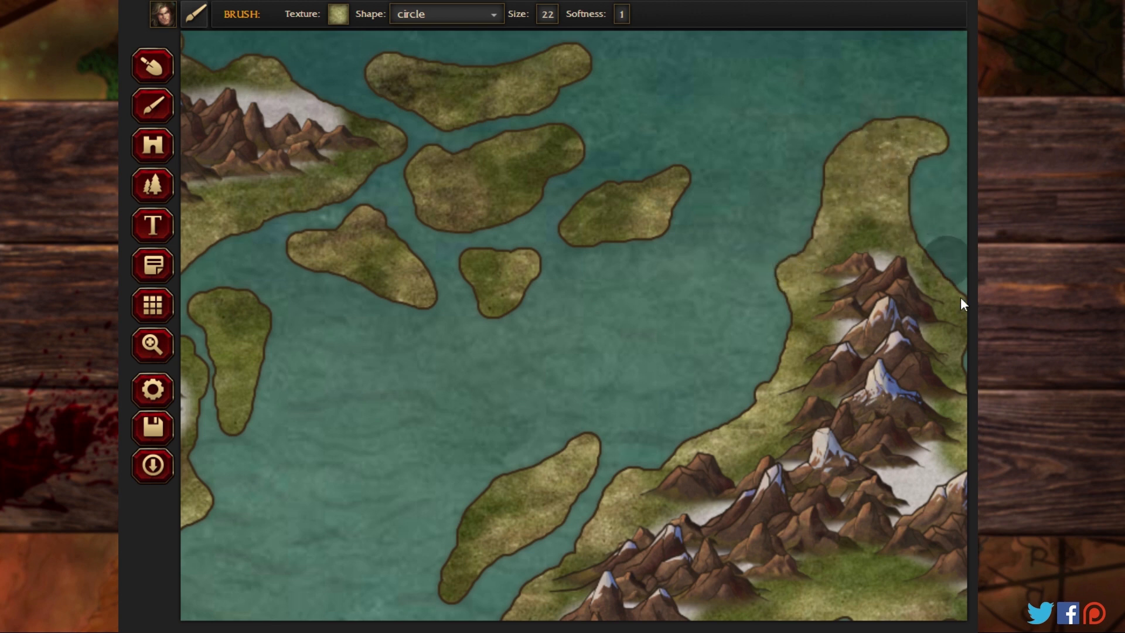
Step: Paint Swamp-02 around the northeastern landmass, on its neighbouring small islands and on the northern tip of the eastern landmass
click(152, 345)
click(735, 314)
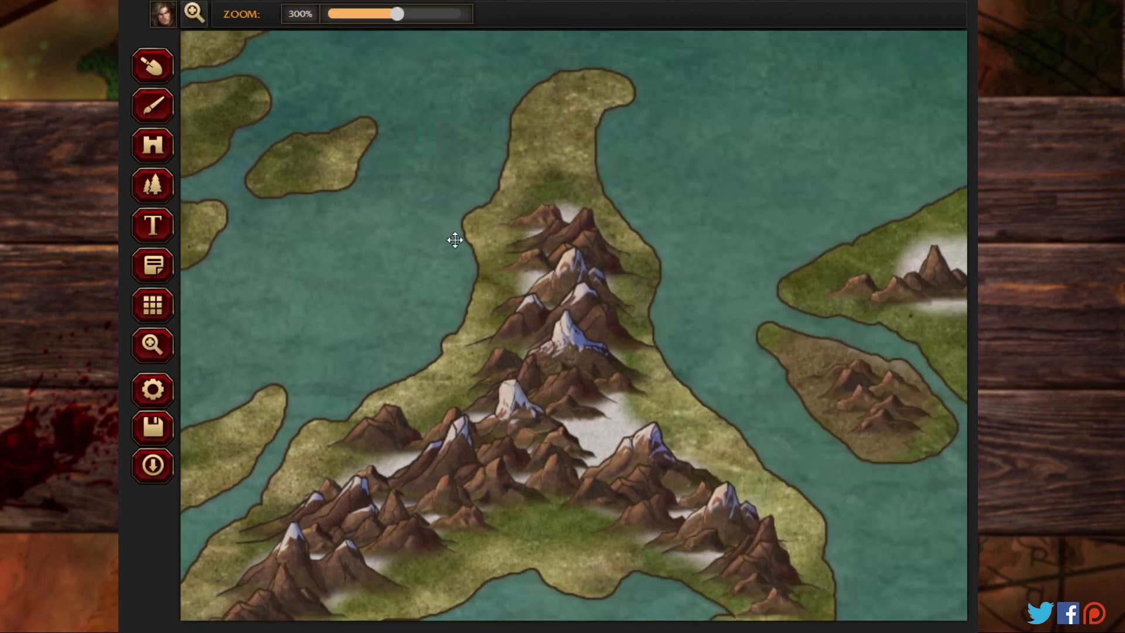
drag(454, 239, 391, 164)
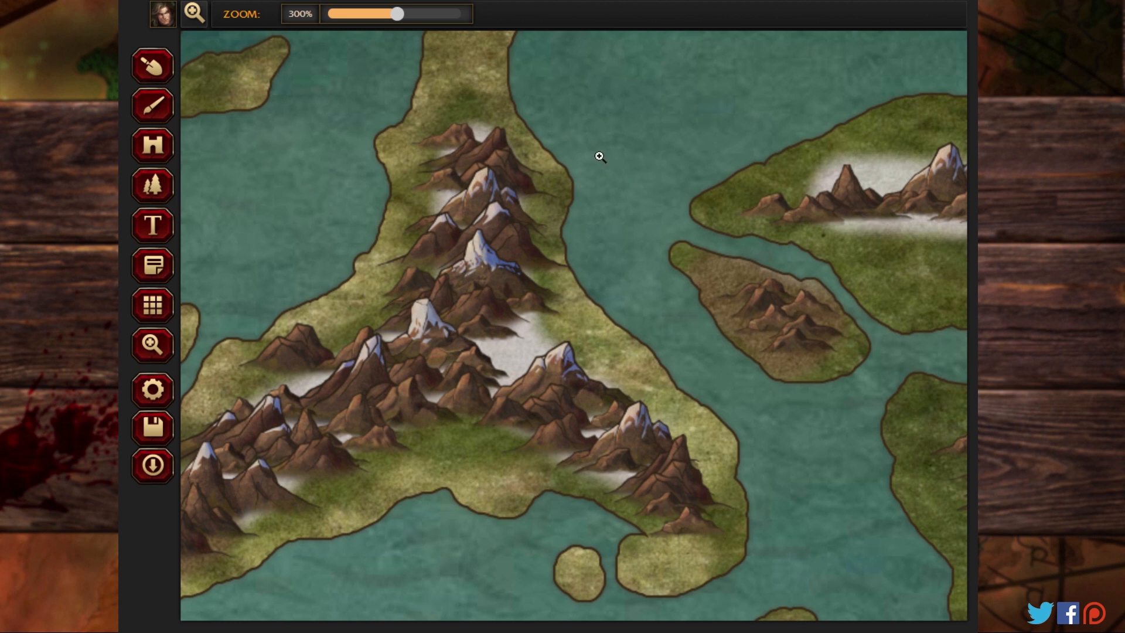
drag(662, 190, 211, 292)
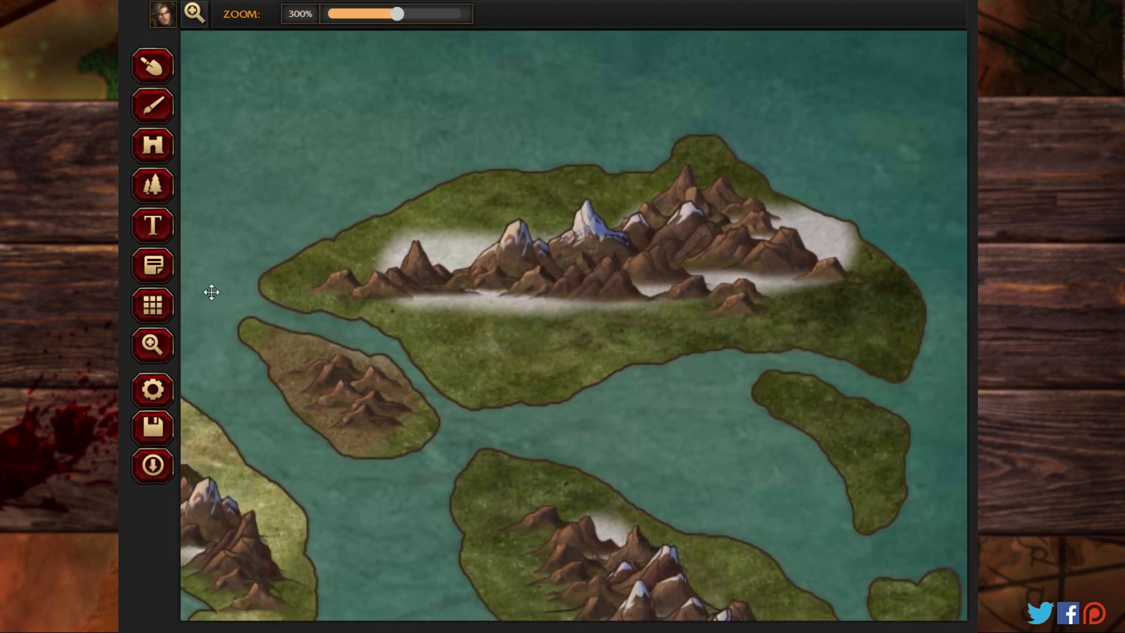
click(157, 112)
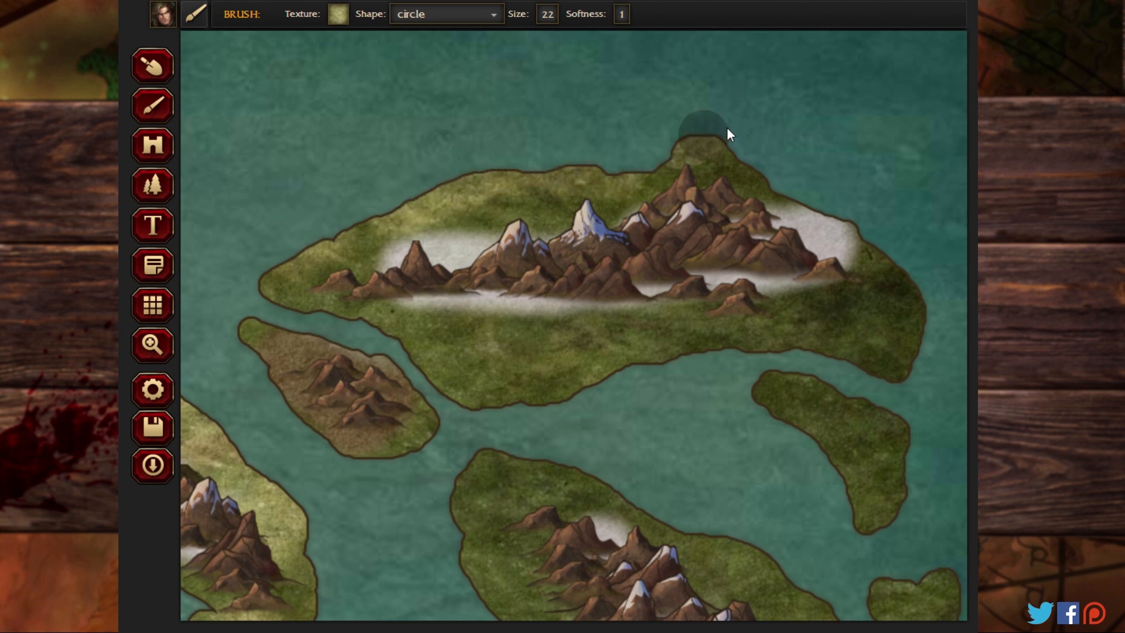
mouse_move(916, 291)
mouse_down()
mouse_move(877, 363)
mouse_move(735, 345)
mouse_move(558, 373)
mouse_move(492, 397)
mouse_move(395, 339)
mouse_up()
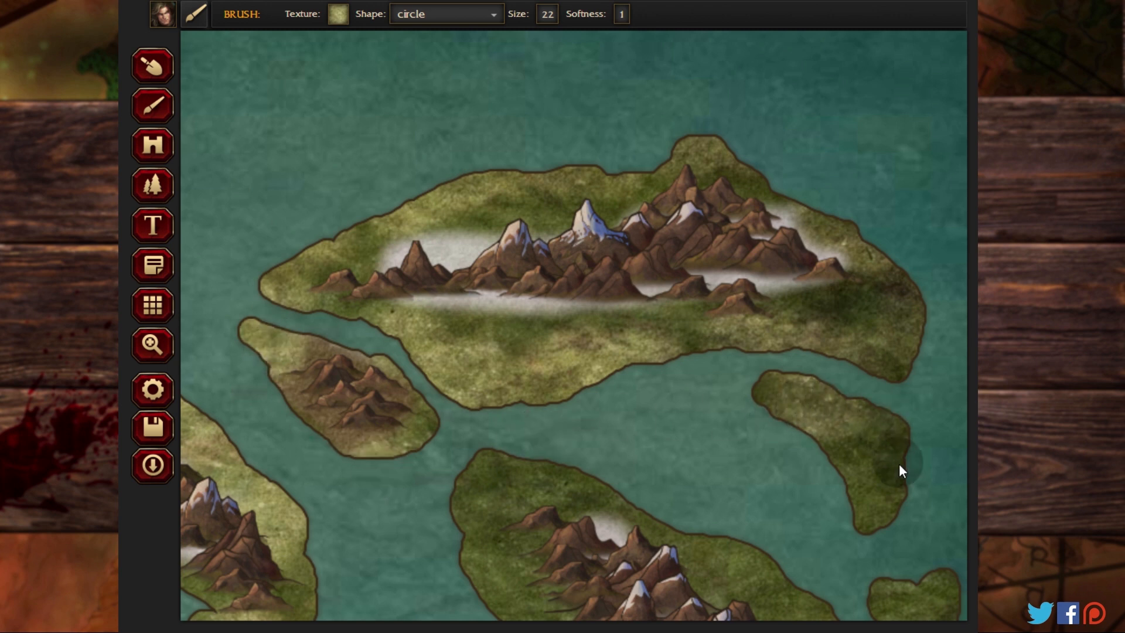
mouse_move(607, 500)
mouse_down()
mouse_move(674, 539)
mouse_move(513, 471)
mouse_move(462, 508)
mouse_up()
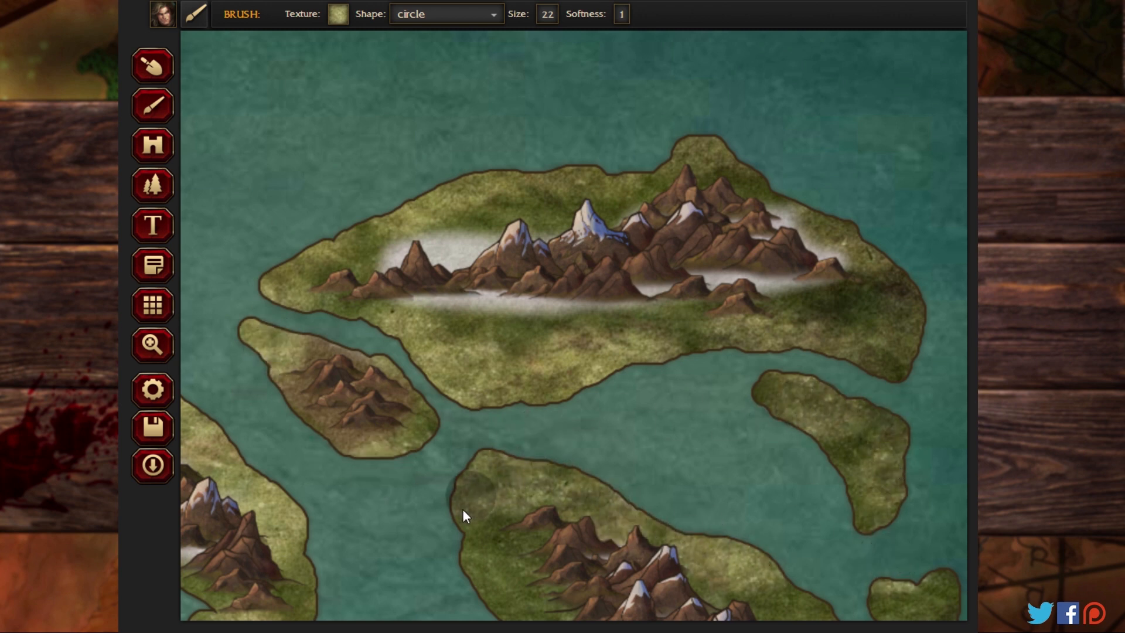
Step: Paint Swamp-02 along the eastern and western lowlands of the eastern landmass and on the small islands beside it
click(152, 345)
drag(397, 457, 397, 59)
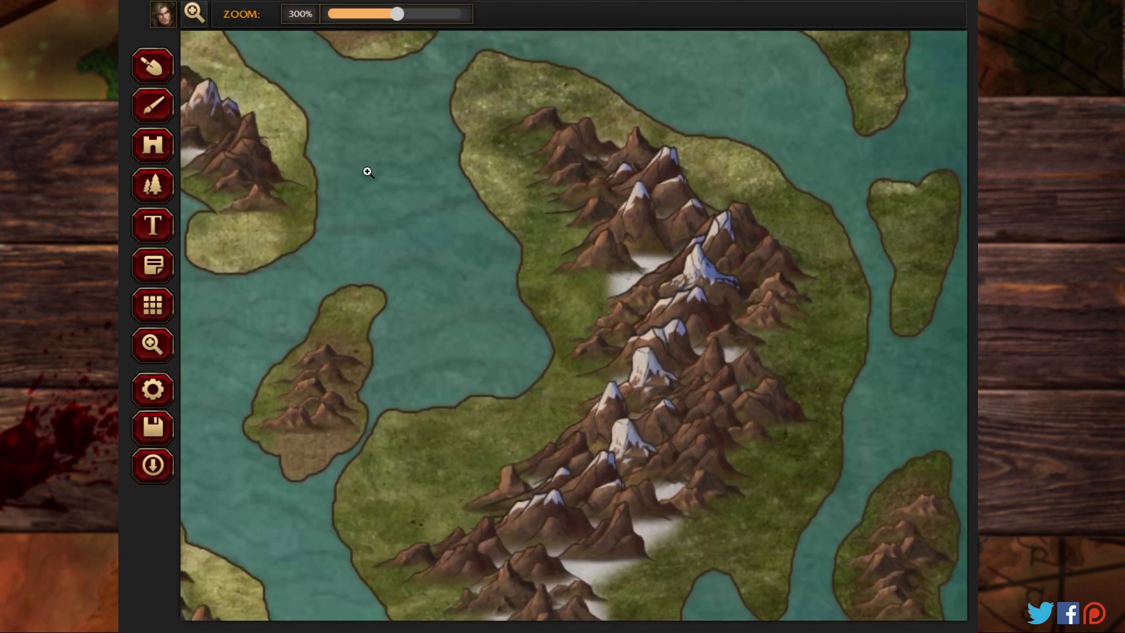
click(153, 106)
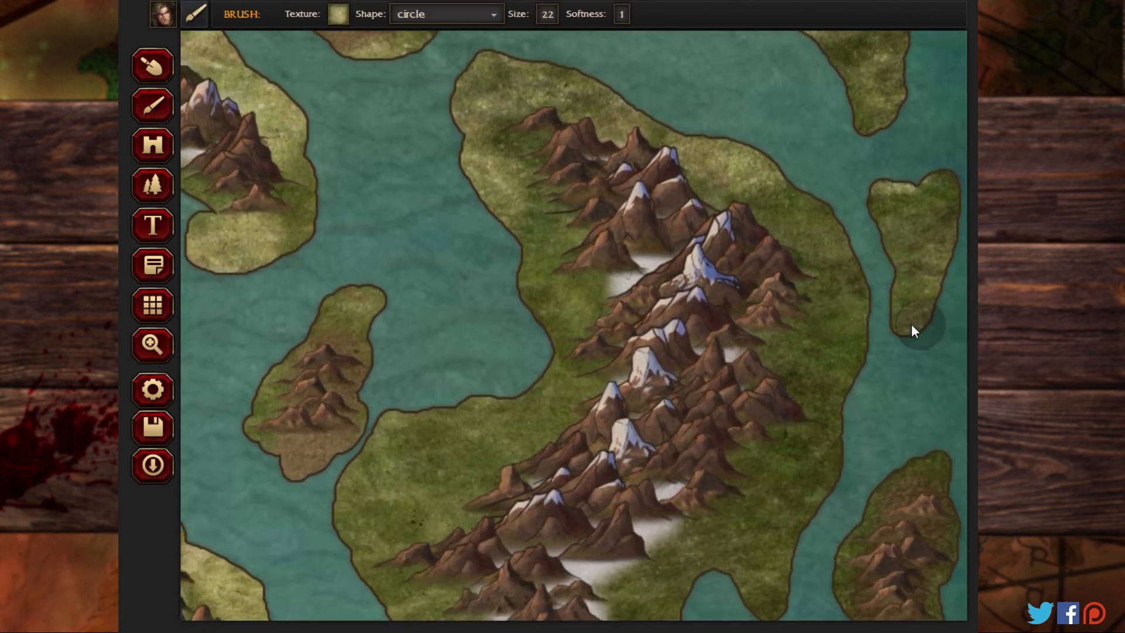
mouse_move(838, 243)
mouse_down()
mouse_move(834, 435)
mouse_move(768, 562)
mouse_move(731, 580)
mouse_move(796, 598)
mouse_up()
drag(860, 502, 927, 470)
mouse_move(481, 423)
mouse_down()
mouse_move(526, 396)
mouse_move(529, 265)
mouse_move(477, 380)
mouse_move(398, 466)
mouse_move(369, 570)
mouse_move(423, 501)
mouse_up()
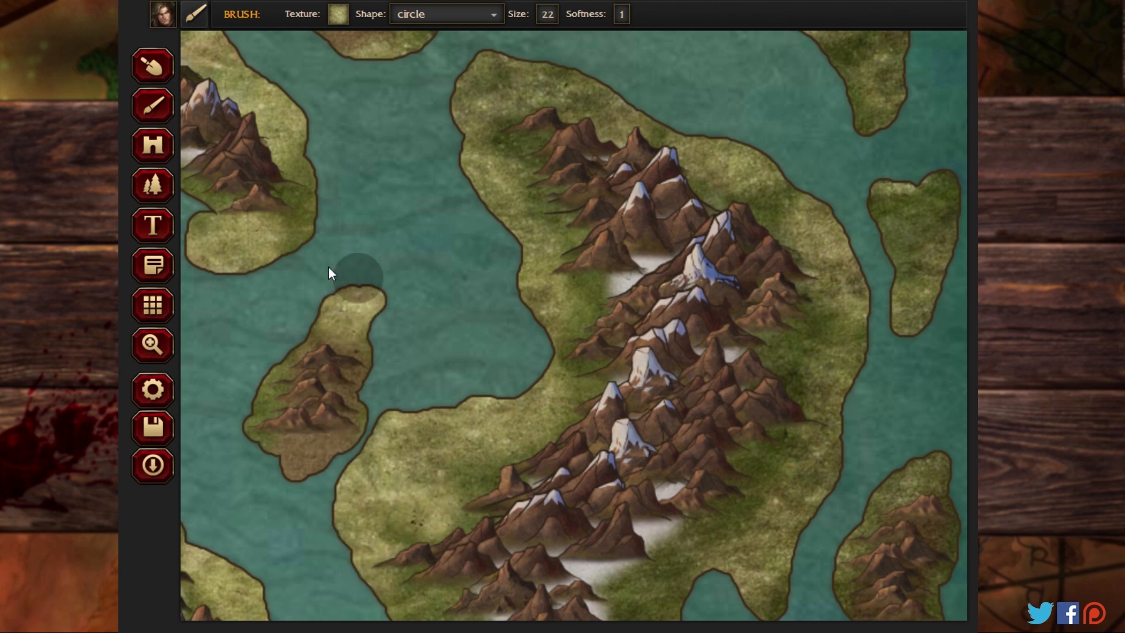
Step: Paint Swamp-02 along the southern coasts of the eastern landmass and on the small islands to its southeast
click(152, 345)
drag(327, 463, 301, 131)
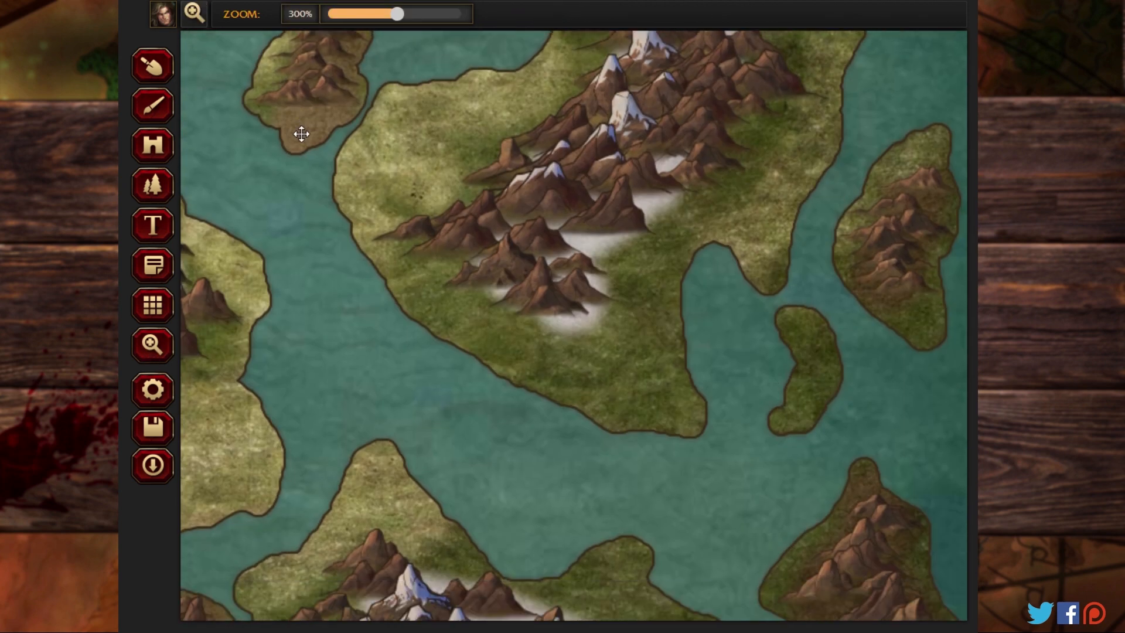
click(152, 106)
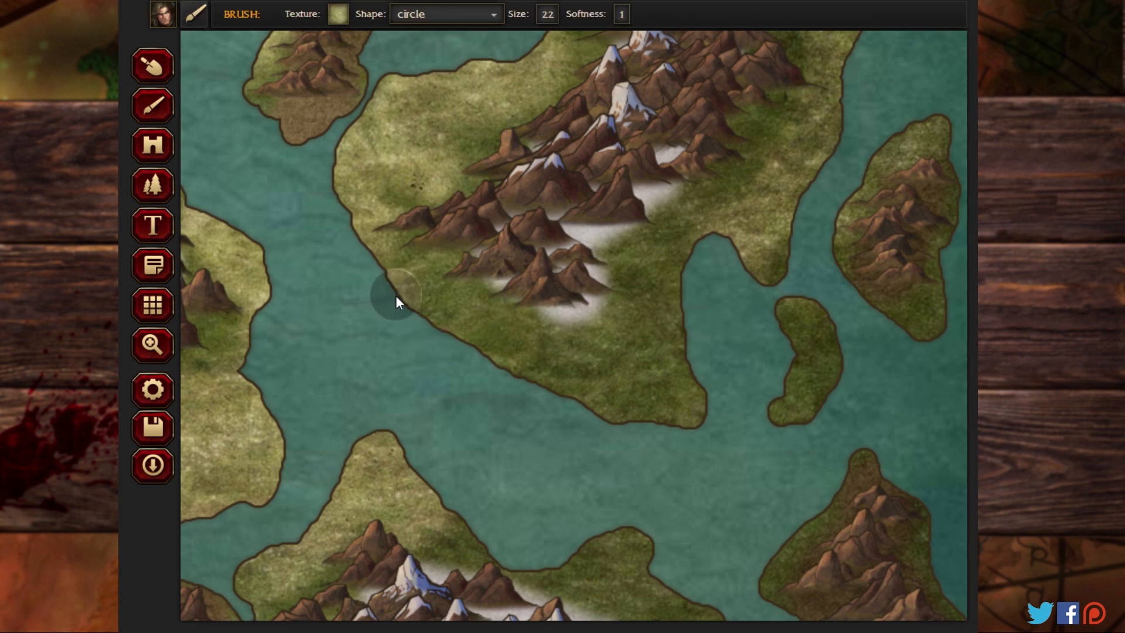
mouse_move(396, 298)
mouse_down()
mouse_move(633, 441)
mouse_move(597, 419)
mouse_move(686, 415)
mouse_move(682, 326)
mouse_move(698, 297)
mouse_move(758, 374)
mouse_move(775, 379)
mouse_move(822, 333)
mouse_up()
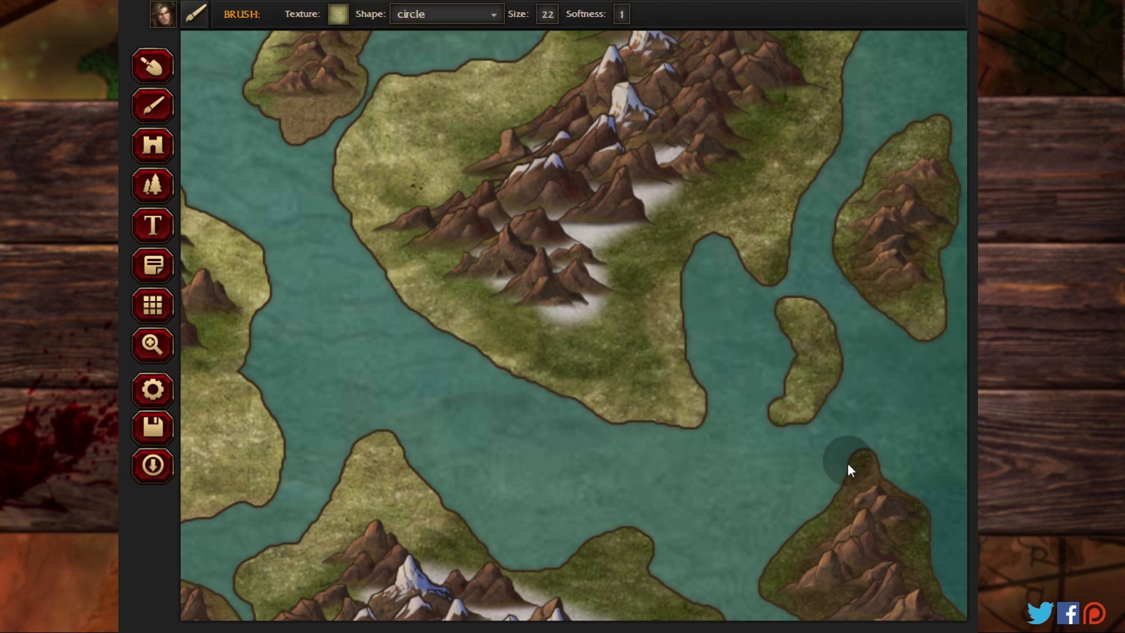
drag(848, 465, 766, 545)
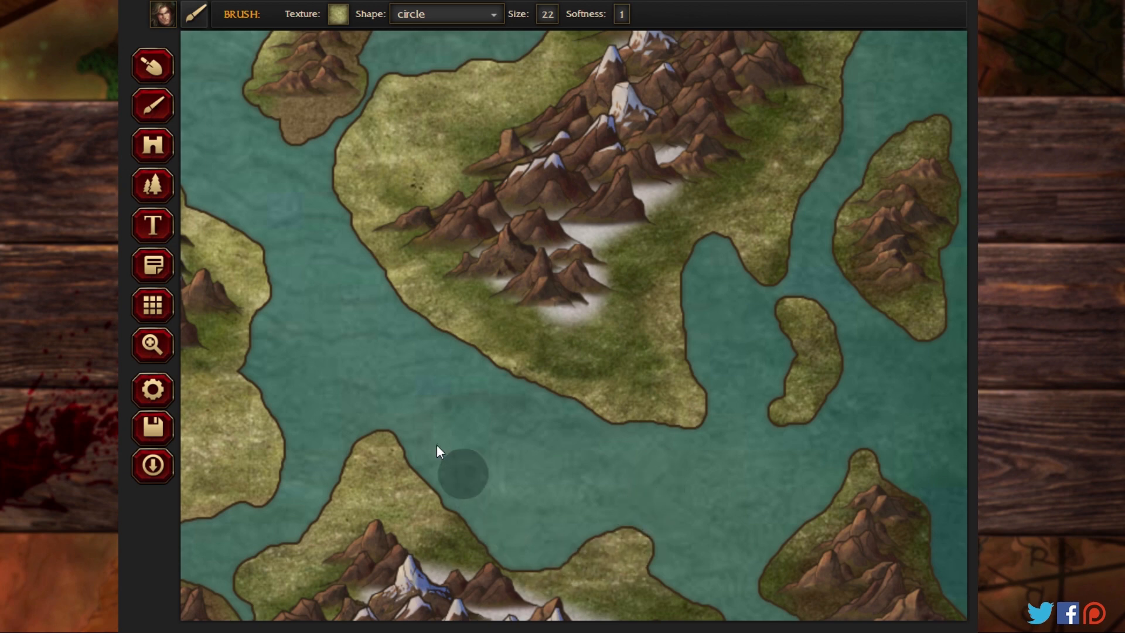
Step: Paint Swamp-02 along the southeastern landmass's northeastern, eastern and southern coasts, across its central valley and on its southwestern peninsula
click(153, 349)
scroll(404, 191, down, 6)
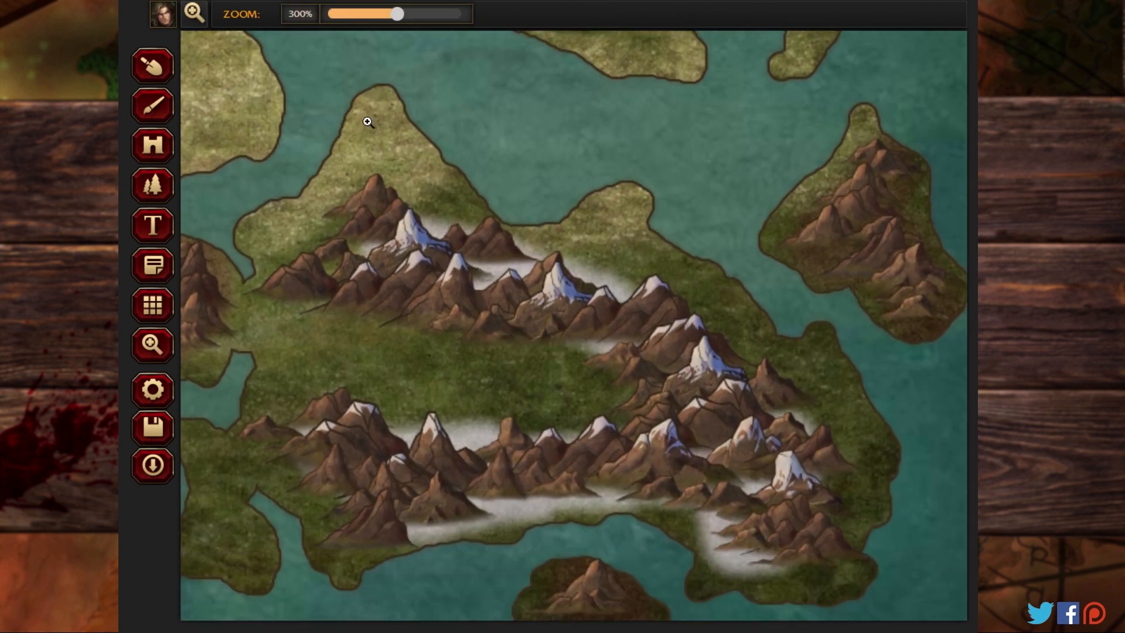
click(158, 108)
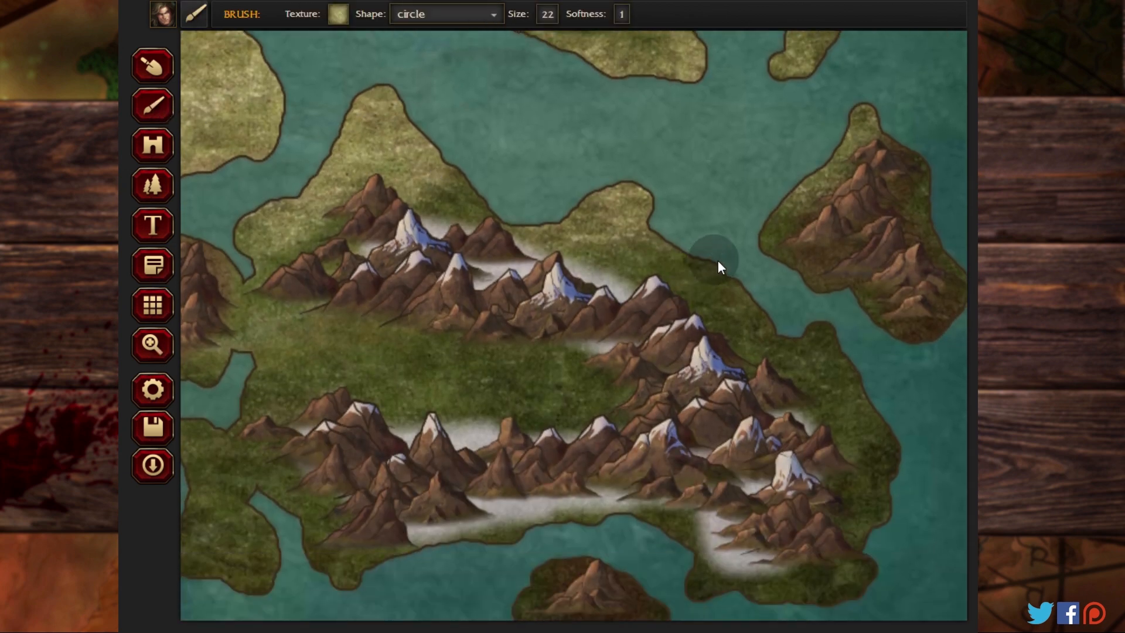
drag(850, 373, 896, 480)
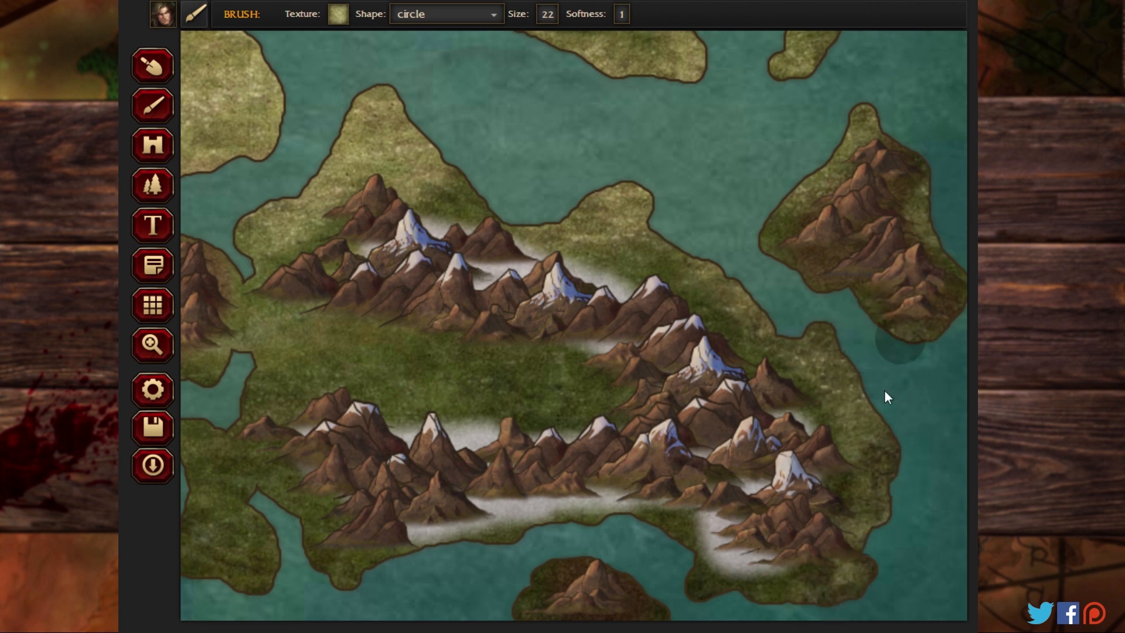
mouse_move(689, 597)
mouse_down()
mouse_move(684, 572)
mouse_move(627, 530)
mouse_move(569, 529)
mouse_move(445, 566)
mouse_move(466, 547)
mouse_move(432, 548)
mouse_up()
drag(520, 397, 331, 354)
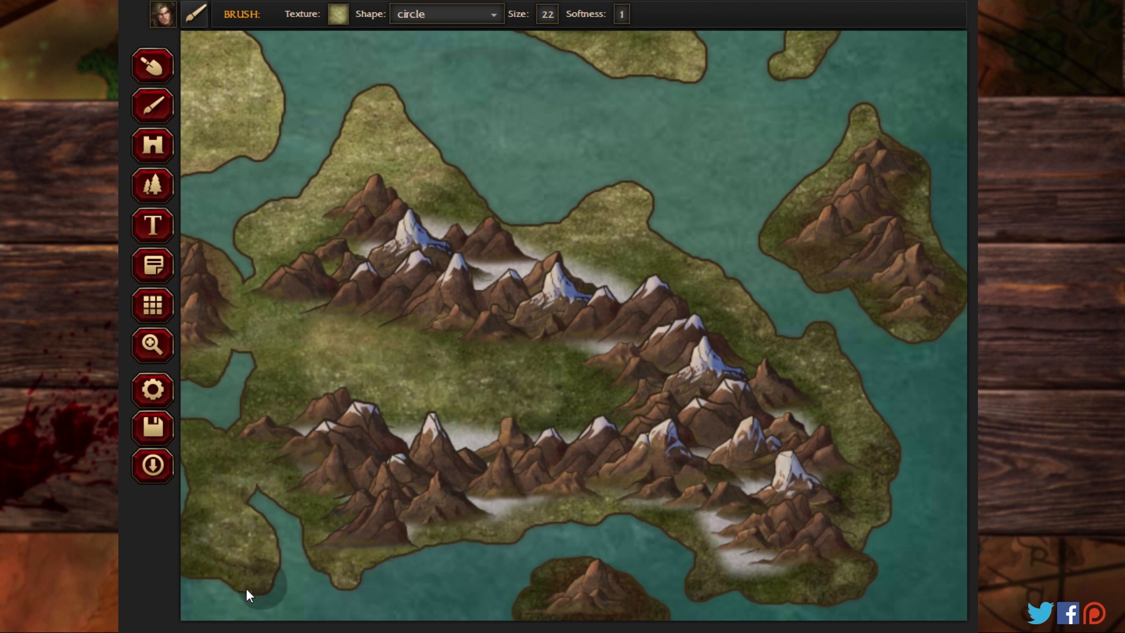
click(151, 352)
drag(291, 386, 569, 349)
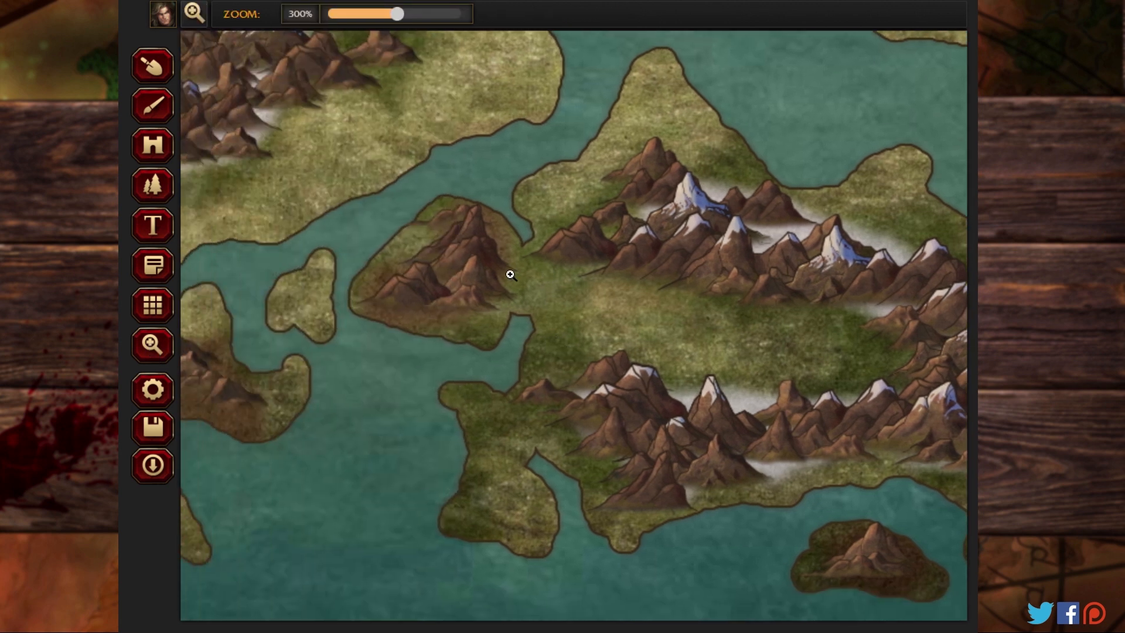
click(158, 115)
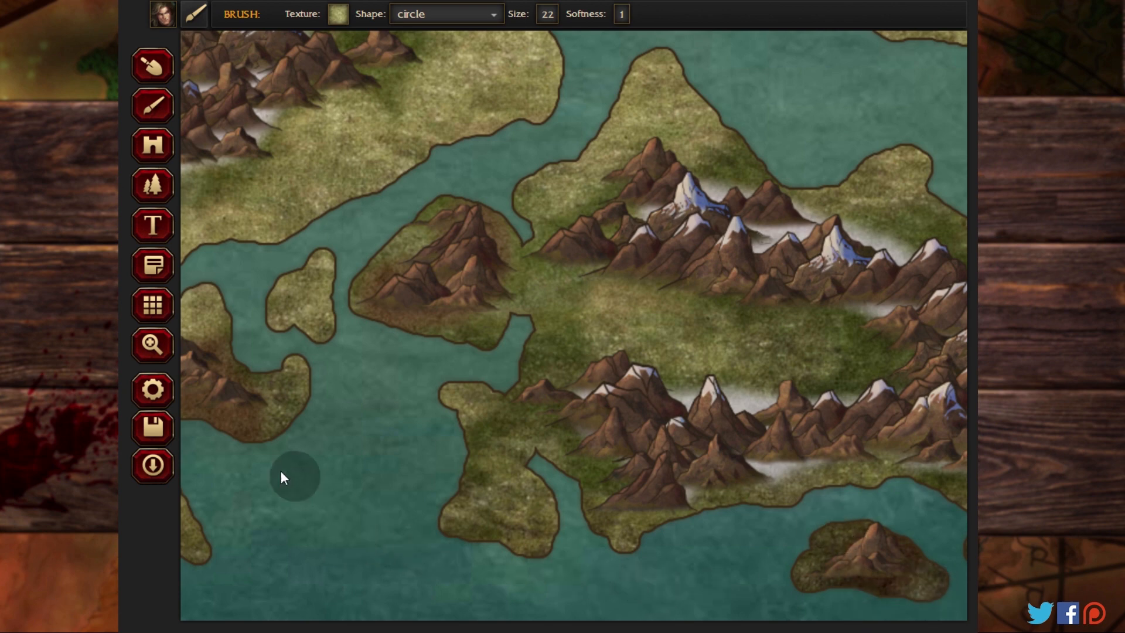
Step: Set the pattern scale to 15% with the whole map in view
click(152, 344)
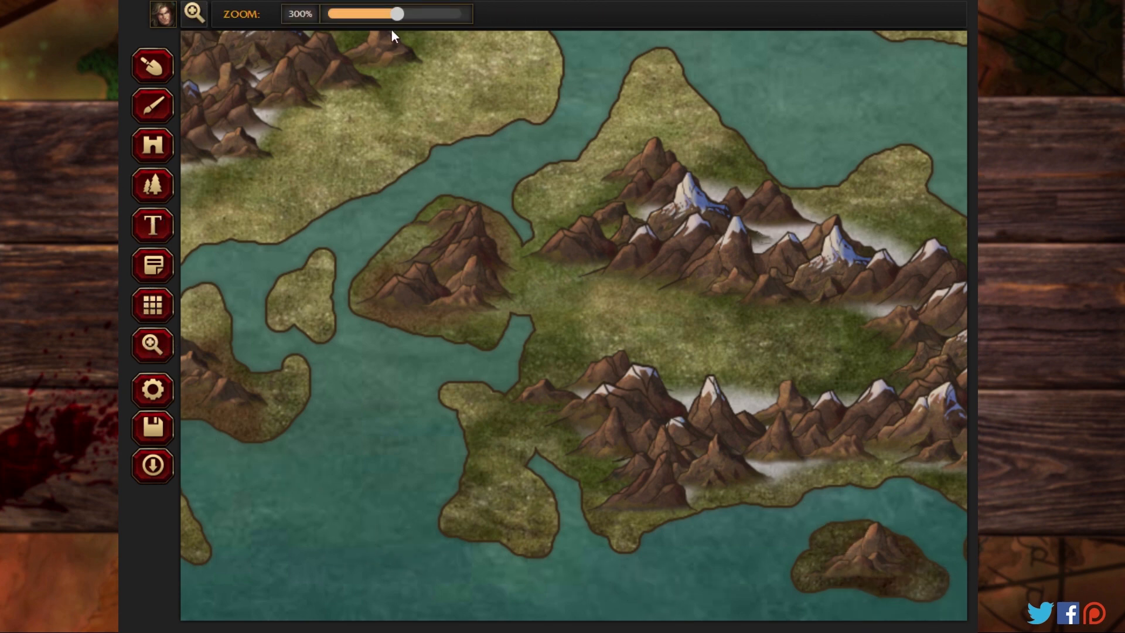
drag(396, 14, 300, 21)
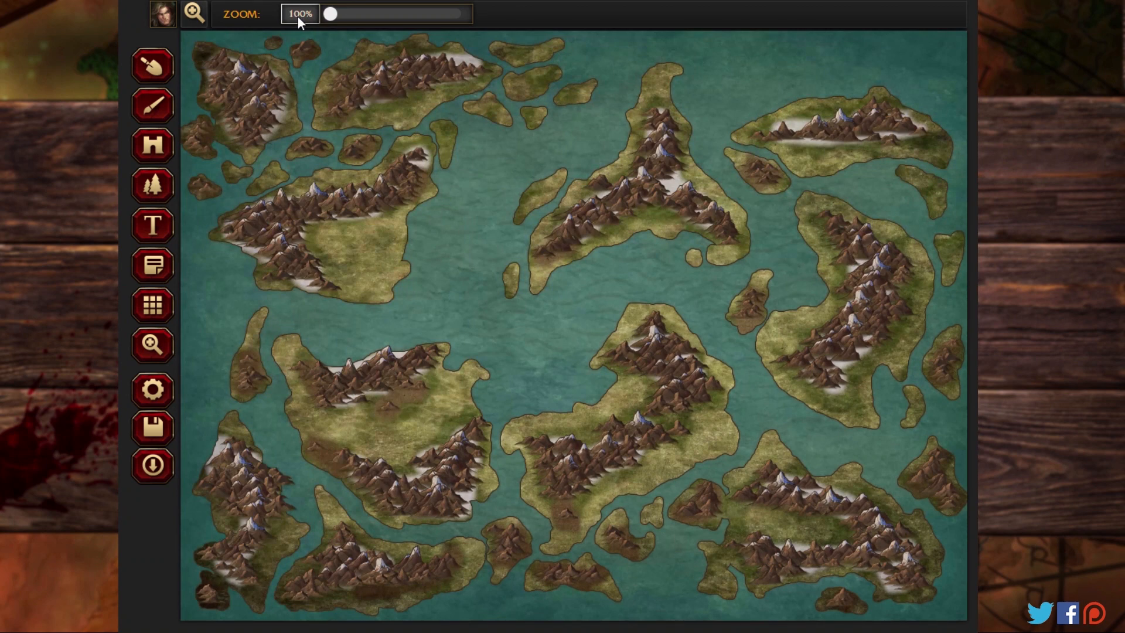
click(154, 191)
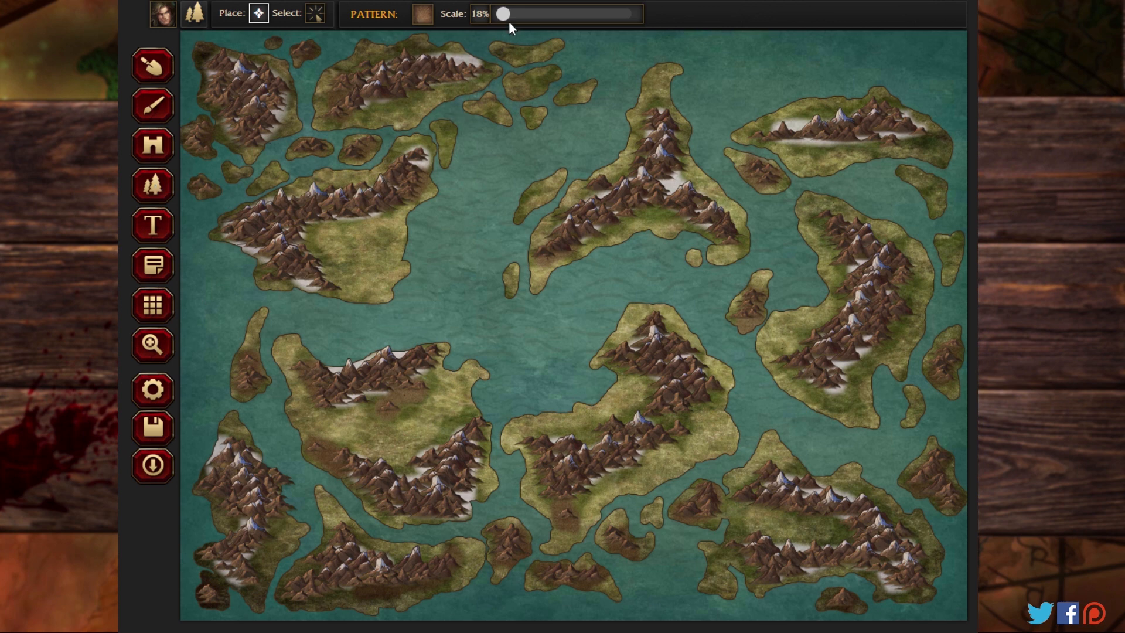
drag(503, 15, 501, 16)
Step: Scatter Trees (Jungle) at 28% scale around the coastal lowlands of the northwestern landmass
click(154, 344)
drag(332, 20, 399, 16)
drag(329, 80, 650, 452)
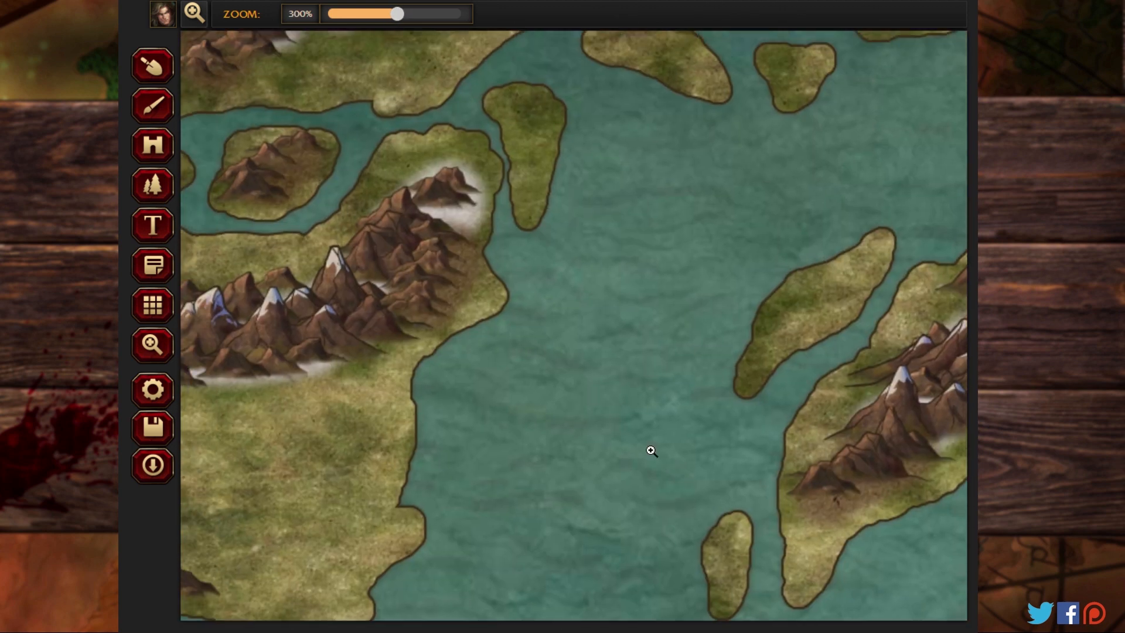
drag(317, 272, 642, 488)
drag(372, 188, 706, 410)
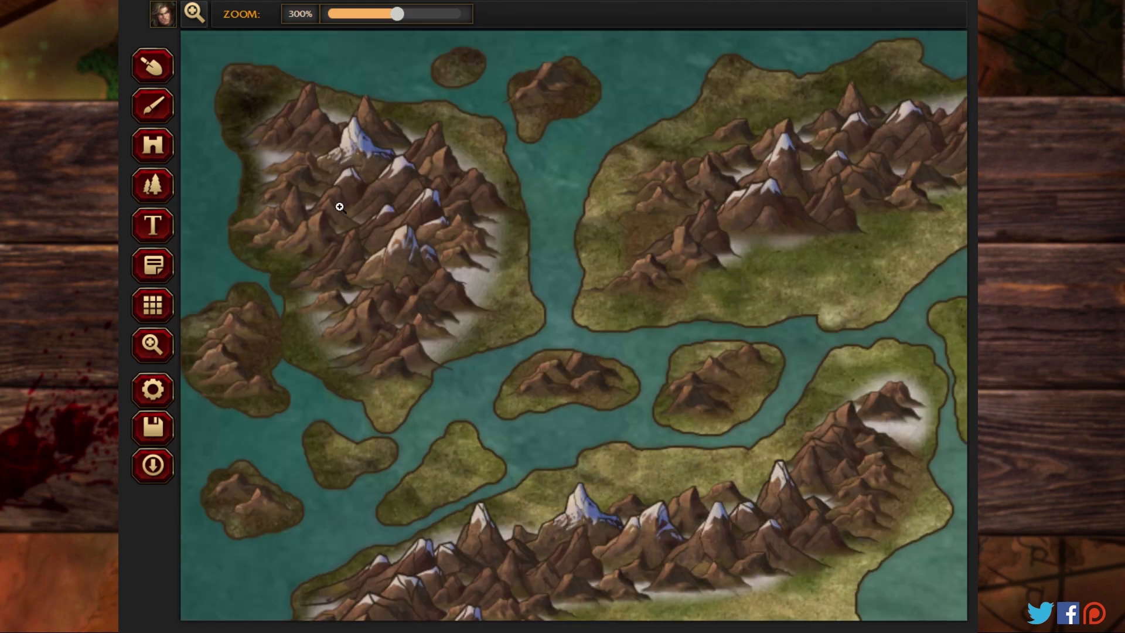
click(156, 187)
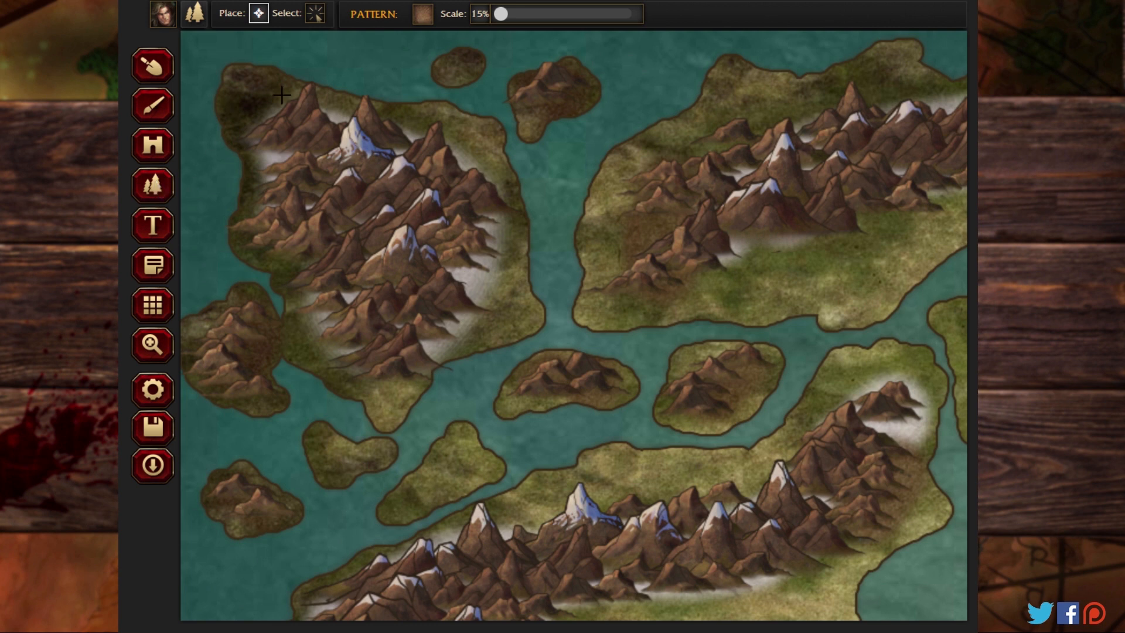
click(419, 16)
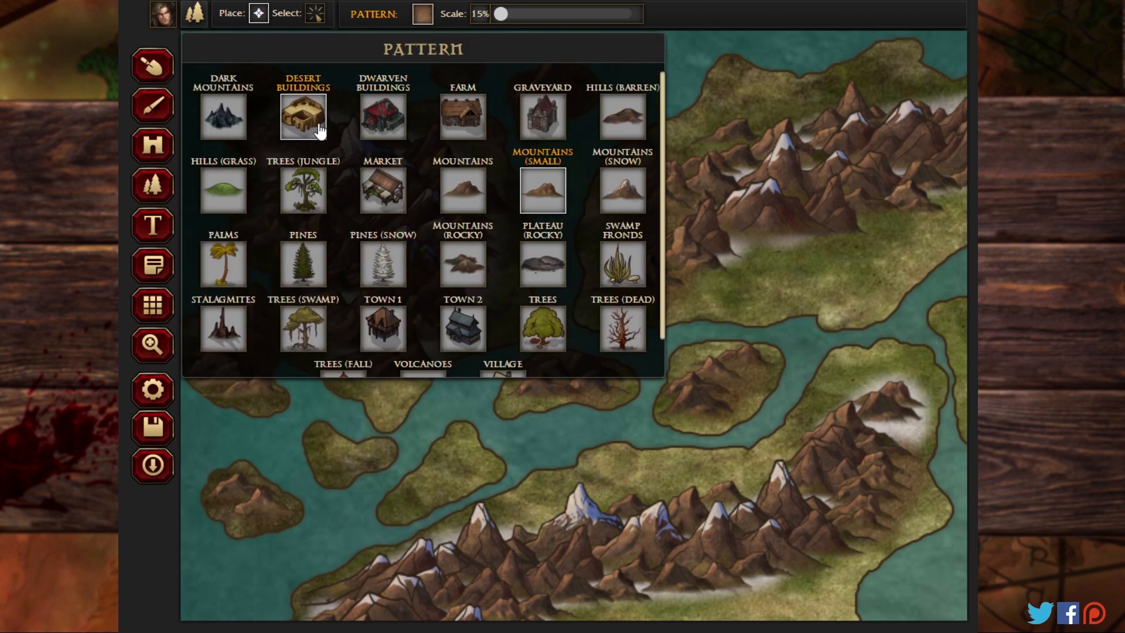
click(309, 181)
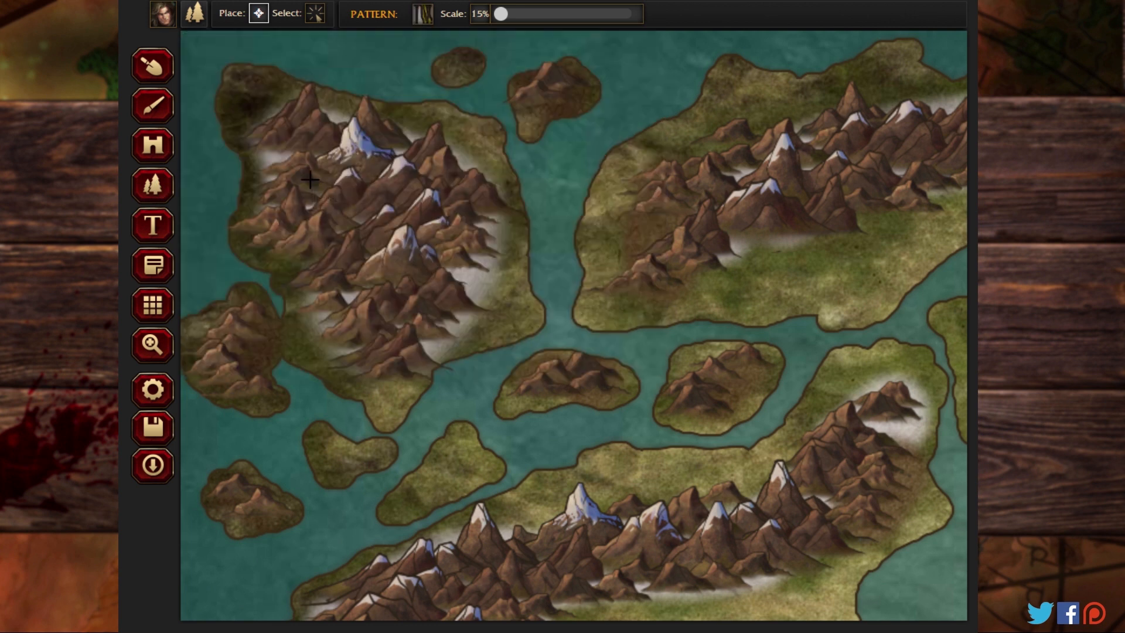
drag(504, 19, 510, 18)
mouse_move(473, 135)
mouse_down()
mouse_move(483, 130)
mouse_move(515, 206)
mouse_move(495, 323)
mouse_move(363, 392)
mouse_move(302, 331)
mouse_move(275, 265)
mouse_move(231, 220)
mouse_move(237, 117)
mouse_move(258, 79)
mouse_up()
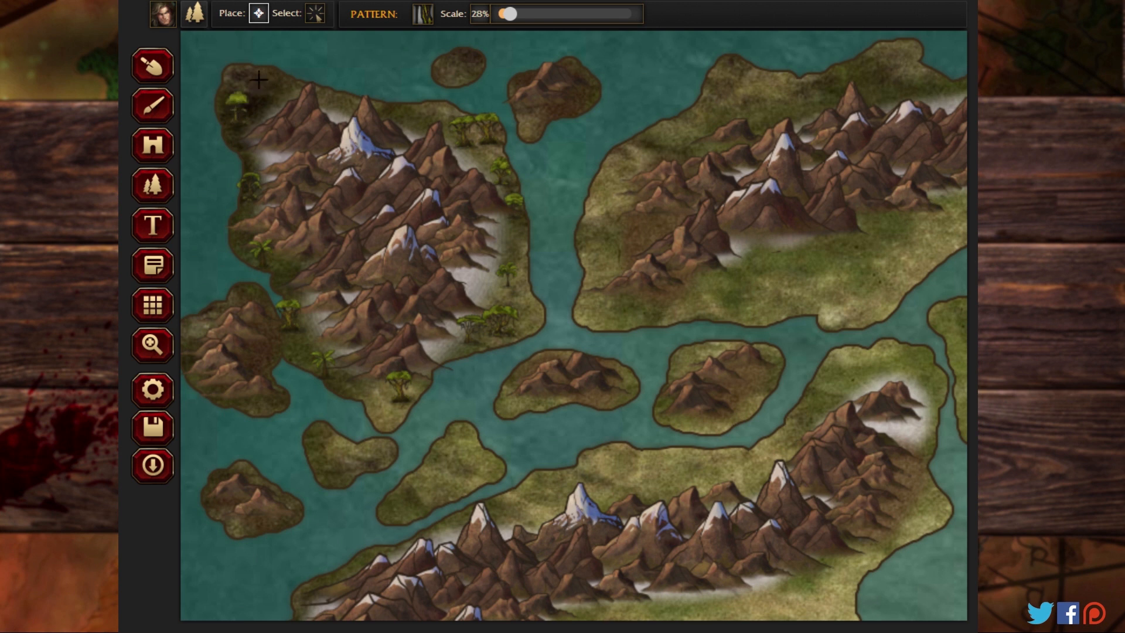
Step: Scatter Trees (Jungle) at 28% scale on the small islands south of the northwestern landmass and around the northern landmass's lowlands
mouse_move(259, 369)
mouse_down()
mouse_move(275, 426)
mouse_move(341, 461)
mouse_move(401, 446)
mouse_move(428, 473)
mouse_move(420, 489)
mouse_move(460, 477)
mouse_move(476, 454)
mouse_move(461, 417)
mouse_move(516, 405)
mouse_move(595, 301)
mouse_move(687, 294)
mouse_move(737, 253)
mouse_move(758, 279)
mouse_move(749, 284)
mouse_move(815, 291)
mouse_move(809, 254)
mouse_move(854, 247)
mouse_move(897, 213)
mouse_move(897, 249)
mouse_move(856, 281)
mouse_move(702, 220)
mouse_move(630, 209)
mouse_up()
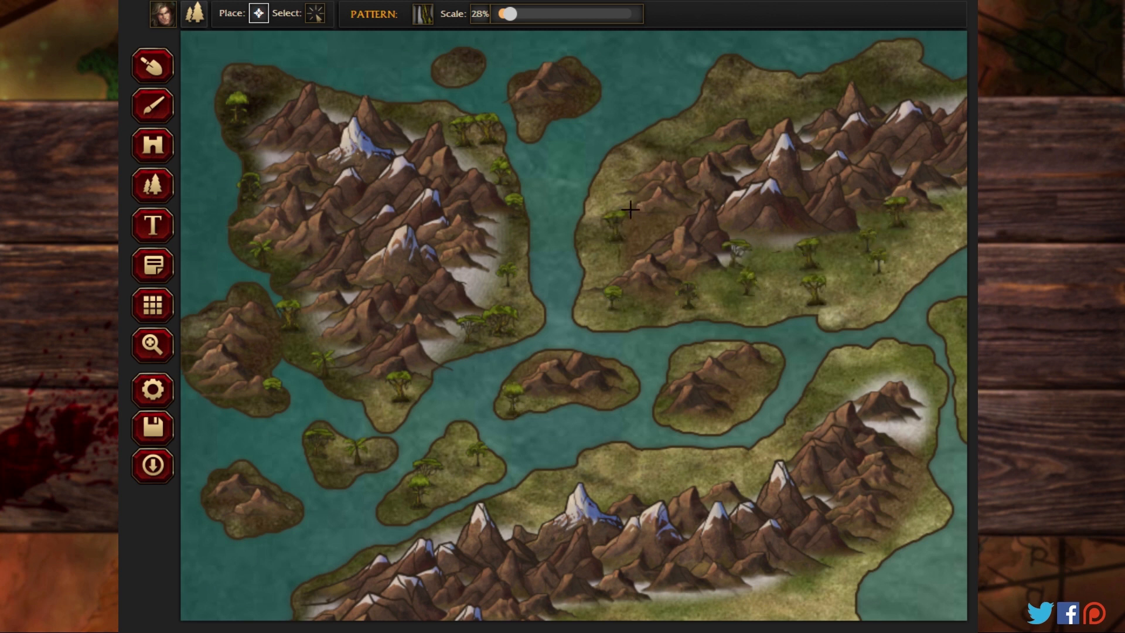
mouse_move(633, 149)
mouse_down()
mouse_move(718, 100)
mouse_move(793, 100)
mouse_move(884, 80)
mouse_move(897, 60)
mouse_up()
drag(239, 466, 248, 472)
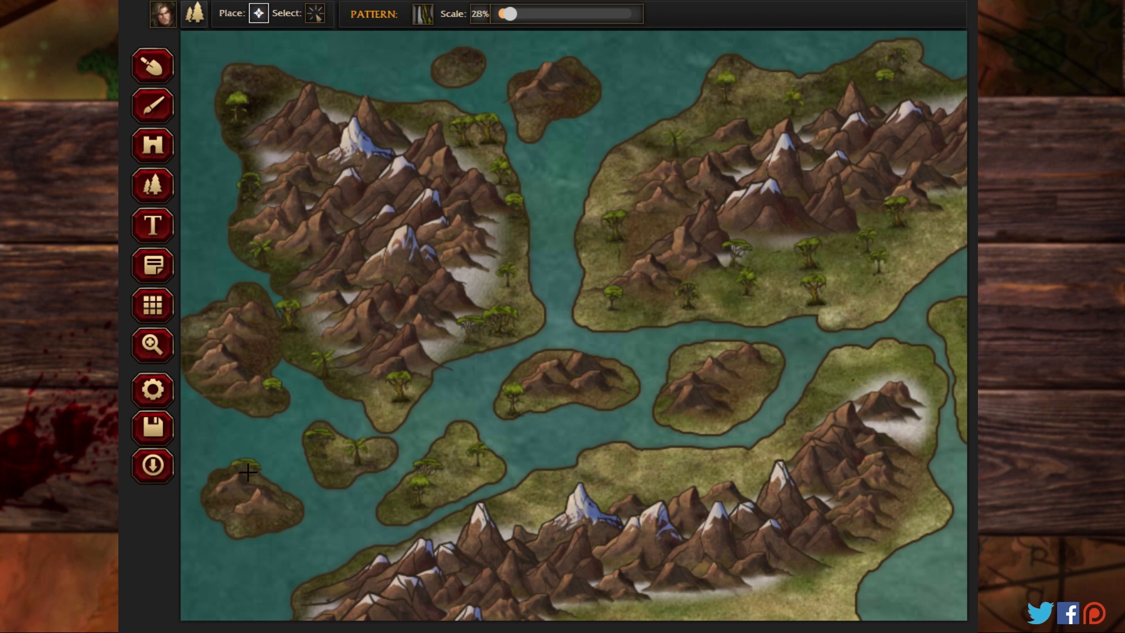
click(249, 523)
Step: Place jungle trees along the northern coast of the central landmass, between the mountain range and the shore
click(674, 467)
click(760, 462)
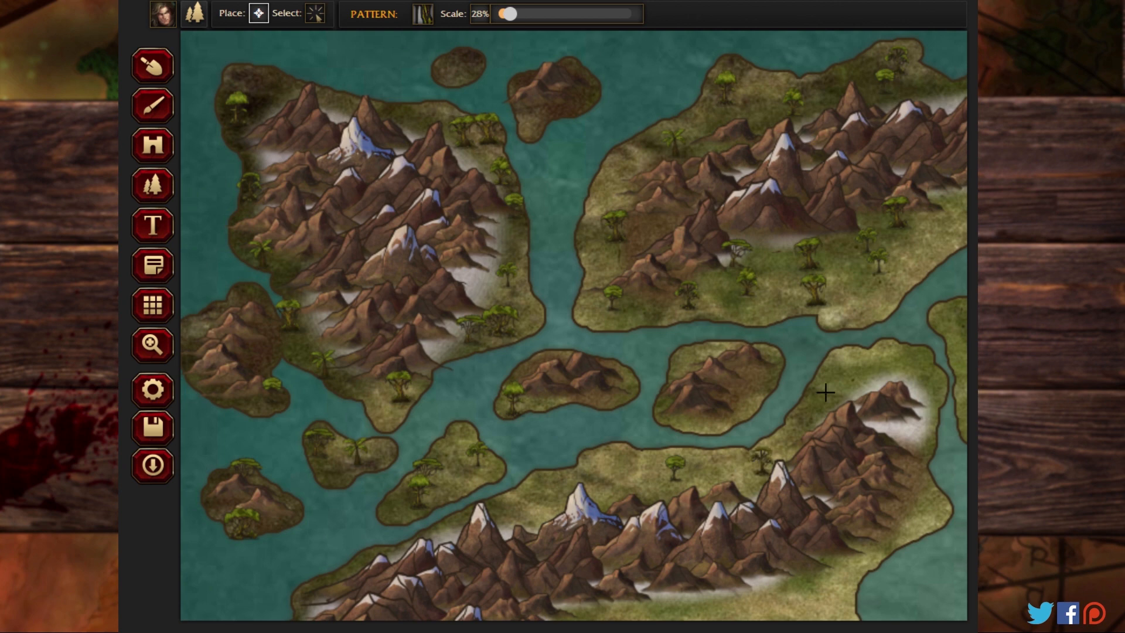
click(852, 375)
click(911, 360)
click(610, 476)
click(515, 497)
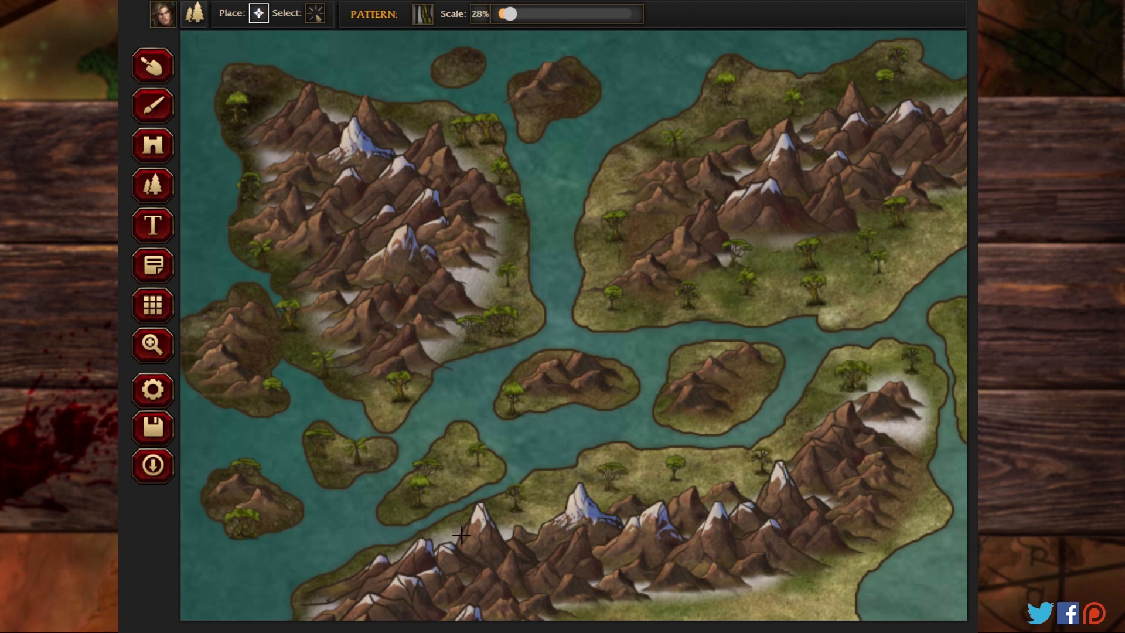
click(345, 561)
Step: Place jungle trees down the length of the narrow island just east of the central landmass's northeastern tip
click(156, 350)
click(678, 454)
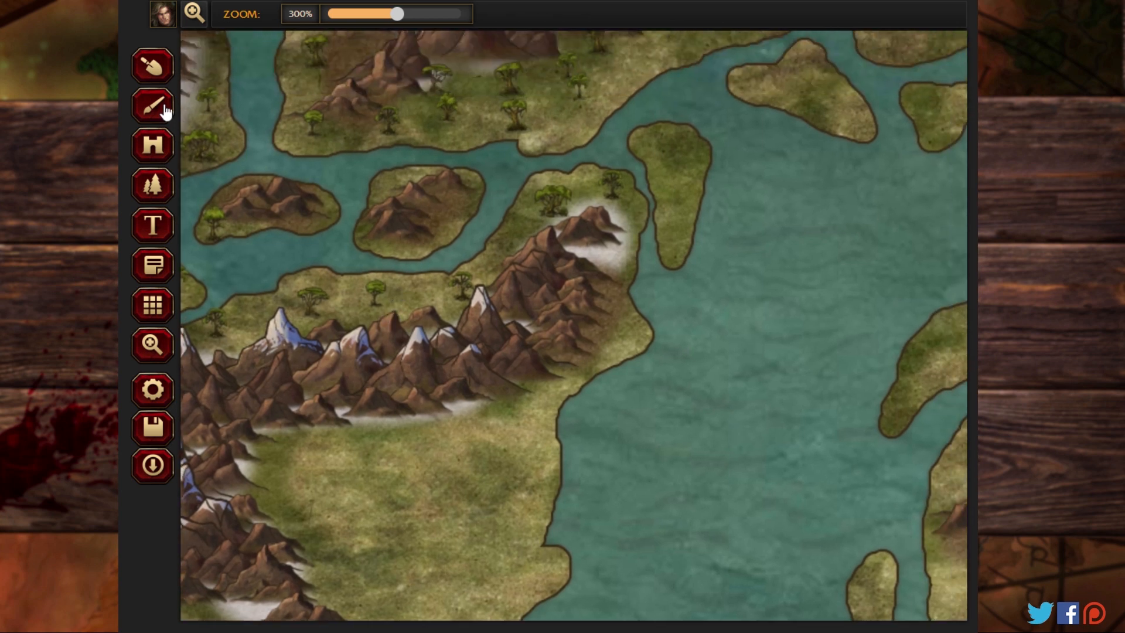
click(153, 184)
click(659, 134)
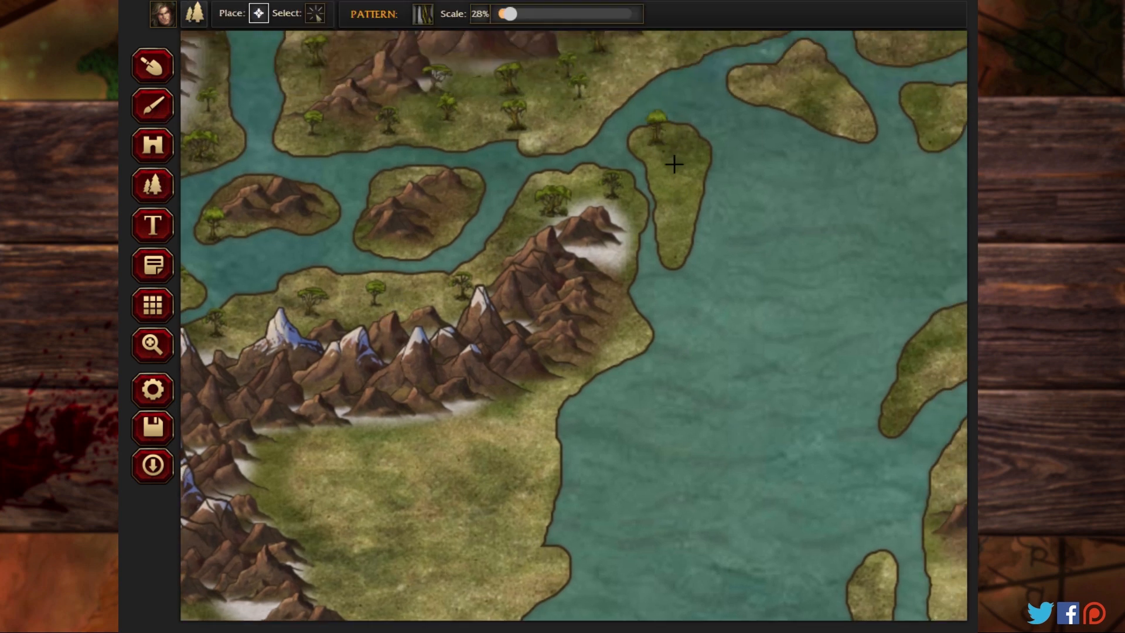
click(674, 164)
click(671, 214)
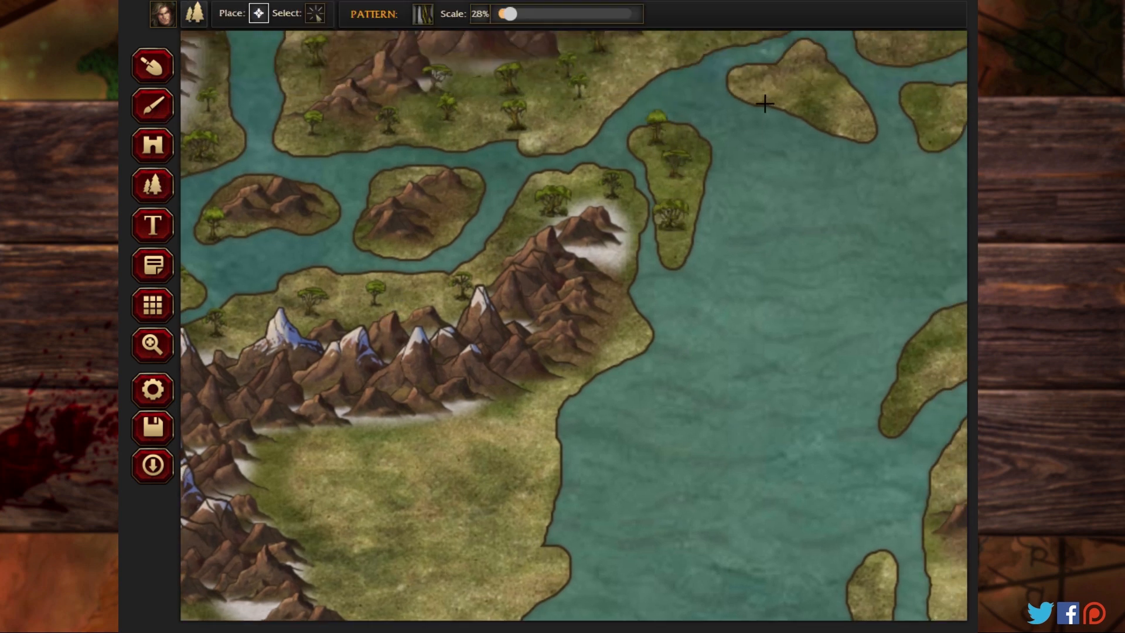
Step: Place jungle trees along the eastern and southern foot of the central landmass's mountains, bordering its open plain
click(616, 333)
click(579, 370)
click(519, 401)
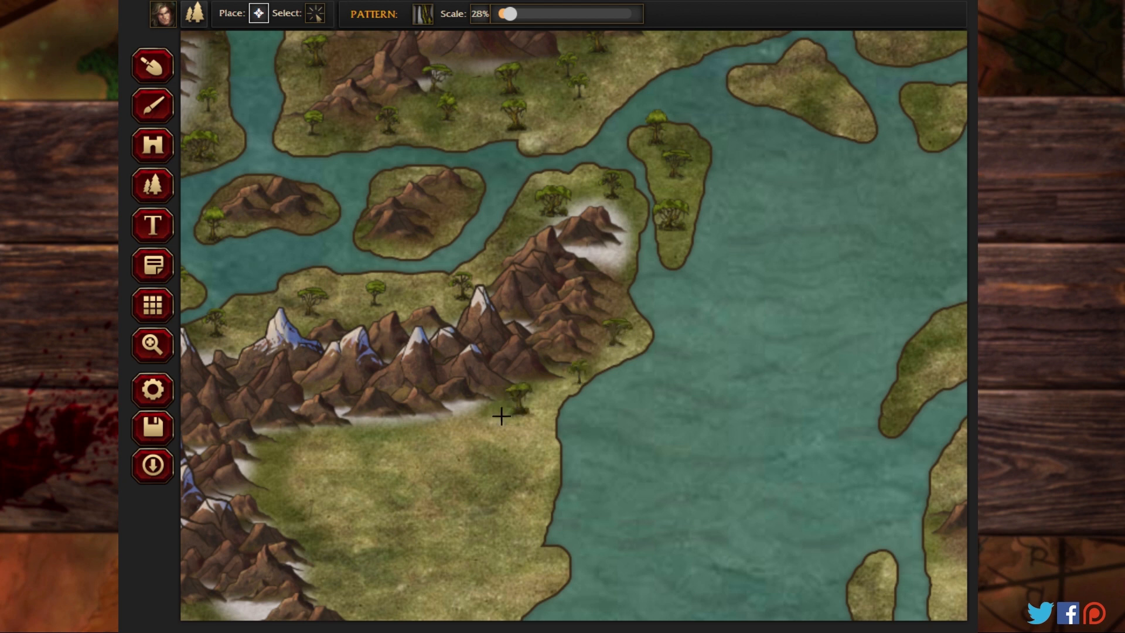
click(476, 431)
click(385, 451)
click(341, 442)
click(287, 446)
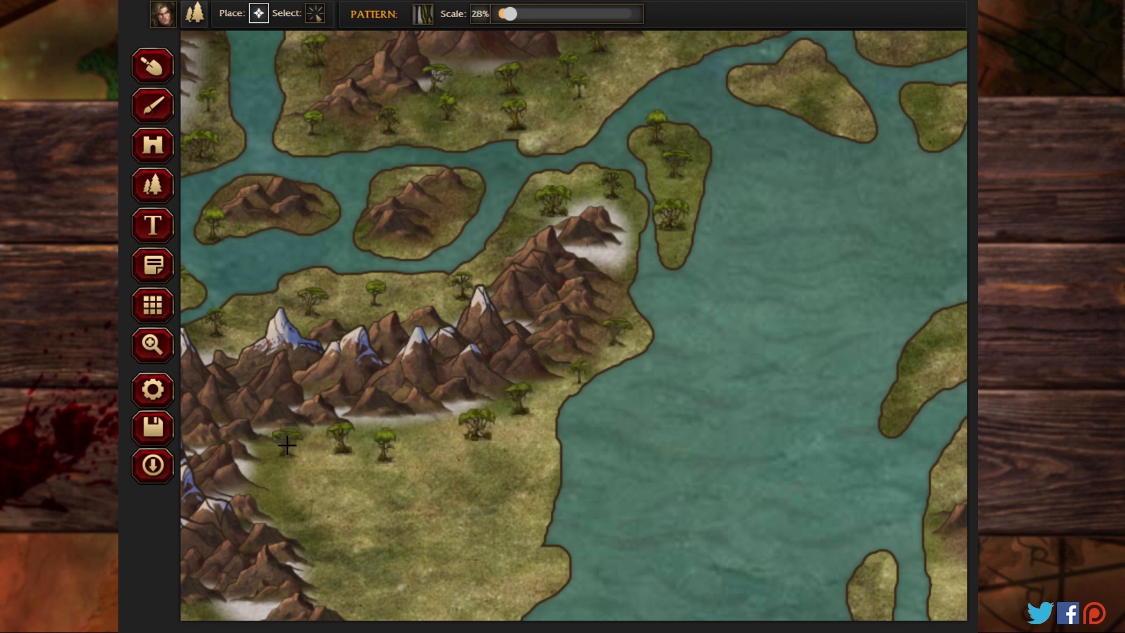
click(272, 484)
click(285, 525)
click(327, 569)
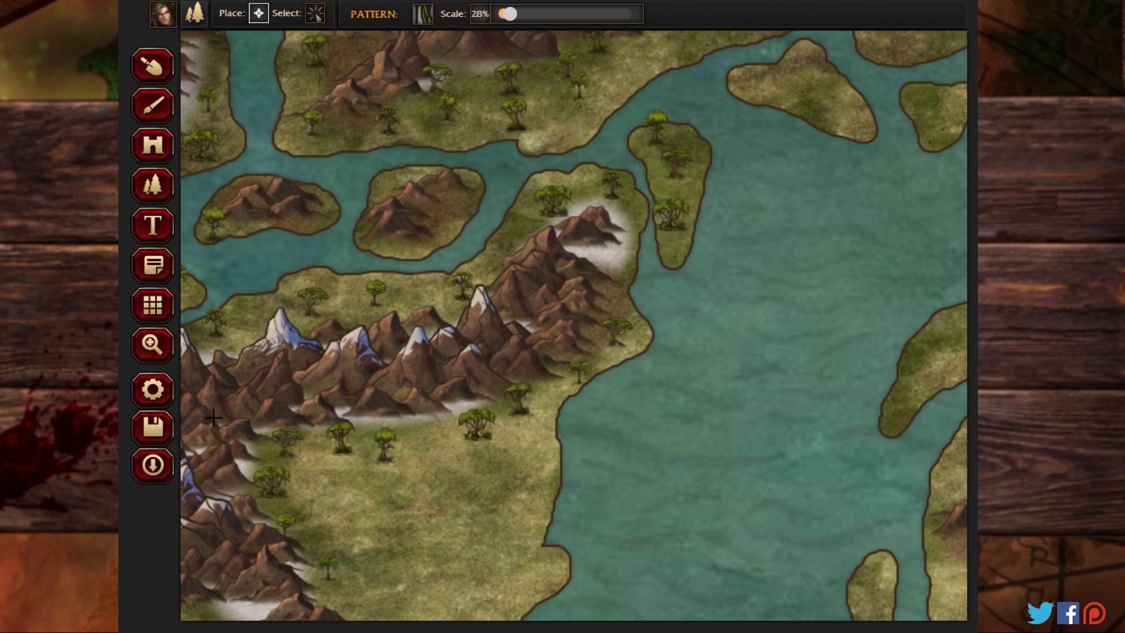
Step: Place jungle trees on the central landmass's southwestern corner and along its southern coast below the mountains
click(155, 346)
drag(380, 450, 524, 186)
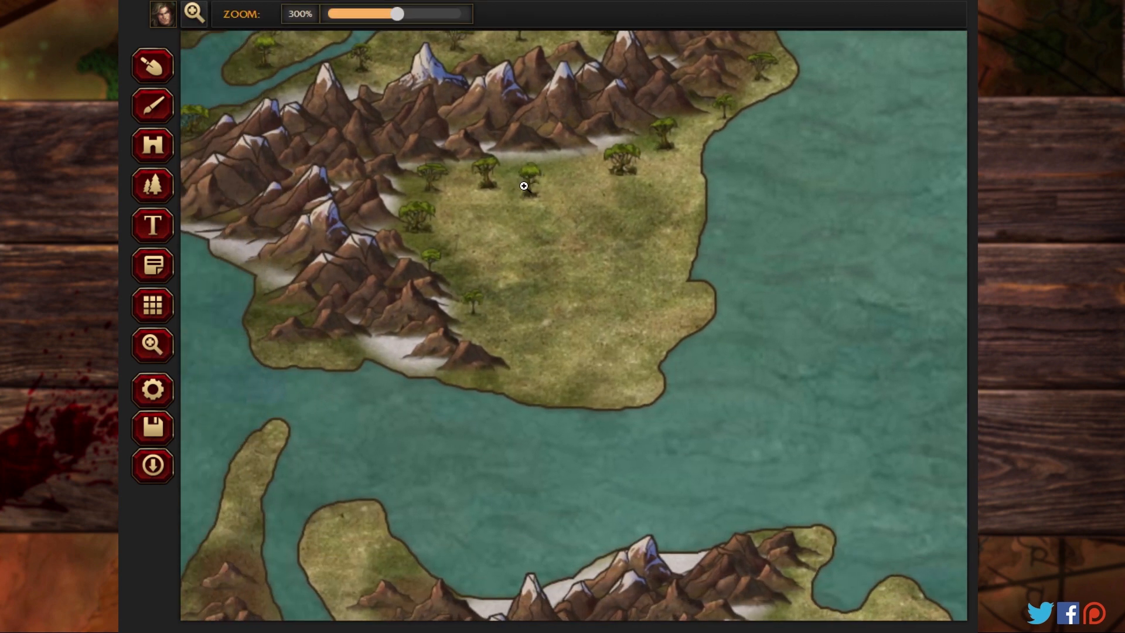
click(152, 186)
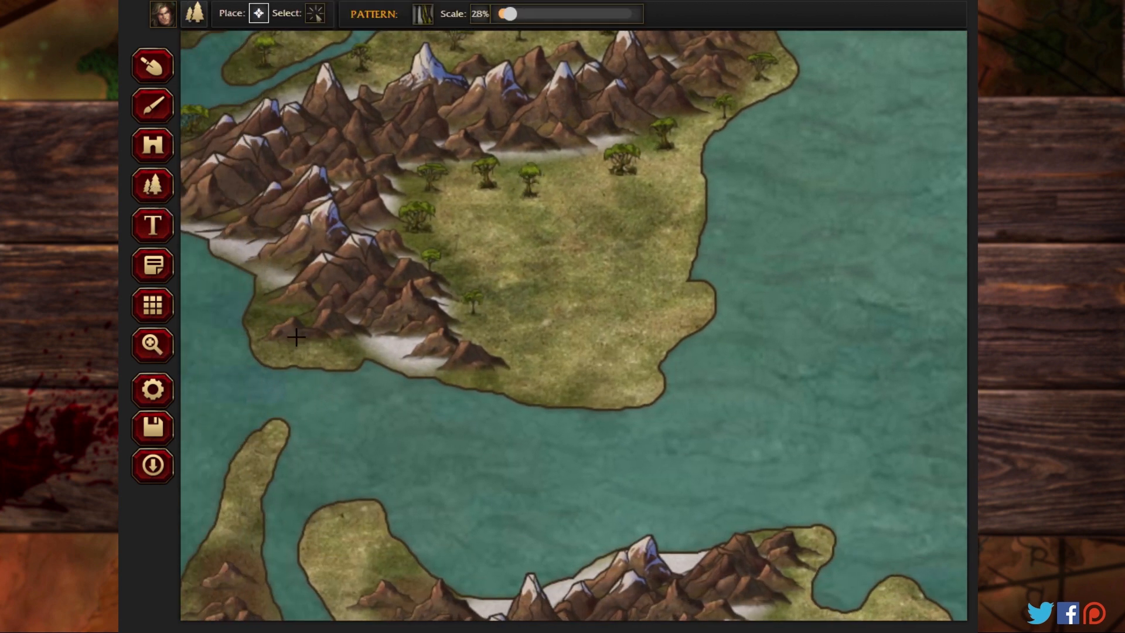
click(306, 349)
click(270, 309)
click(267, 281)
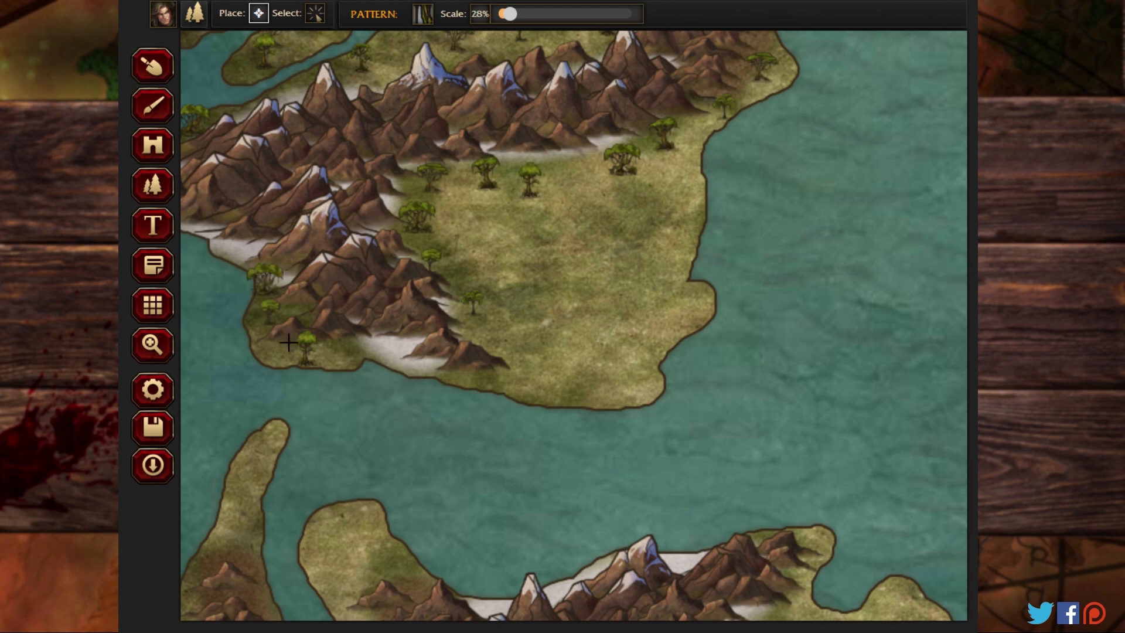
click(563, 373)
click(502, 347)
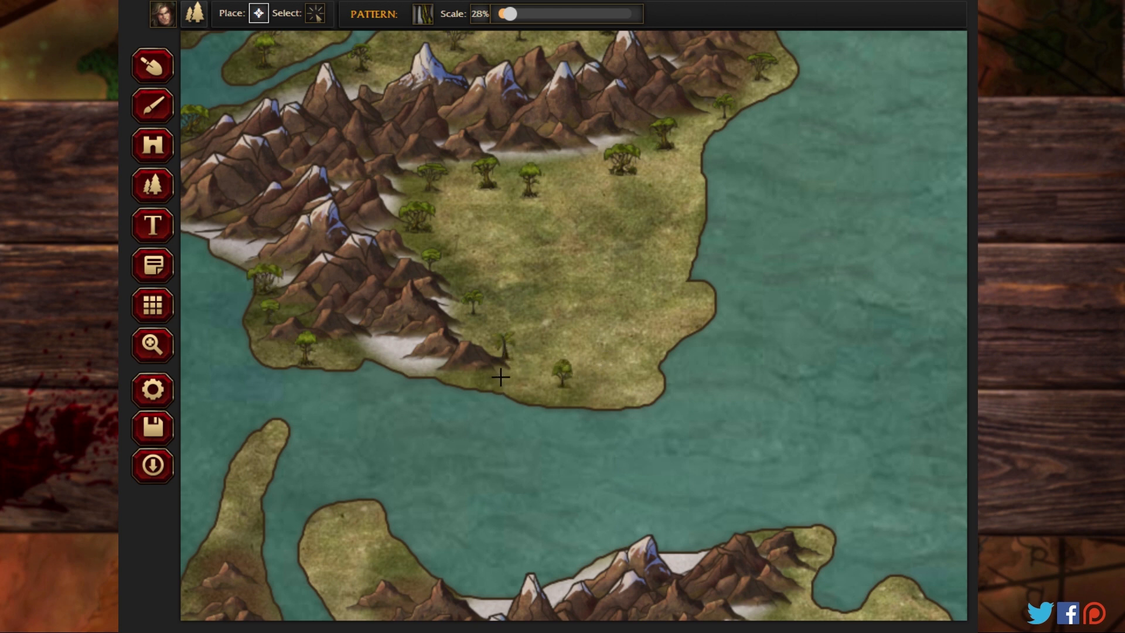
click(501, 376)
click(457, 372)
Step: Scatter jungle trees on the slender island west of the southern landmass, from its northern neck to its southern end
click(153, 347)
drag(263, 333, 439, 43)
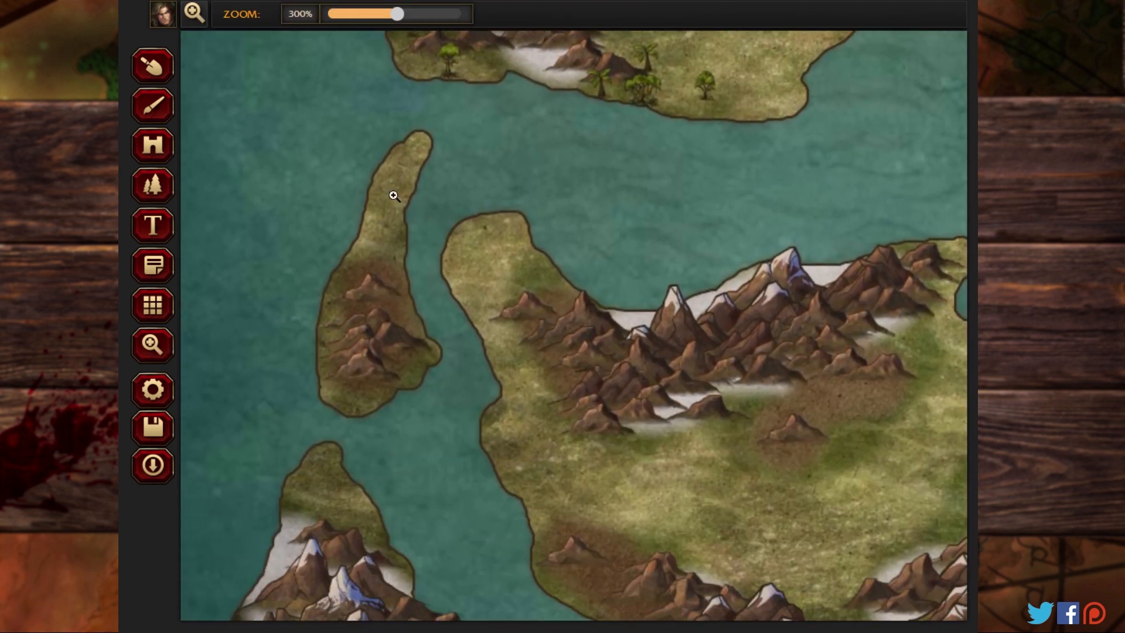
click(151, 187)
click(369, 241)
click(392, 196)
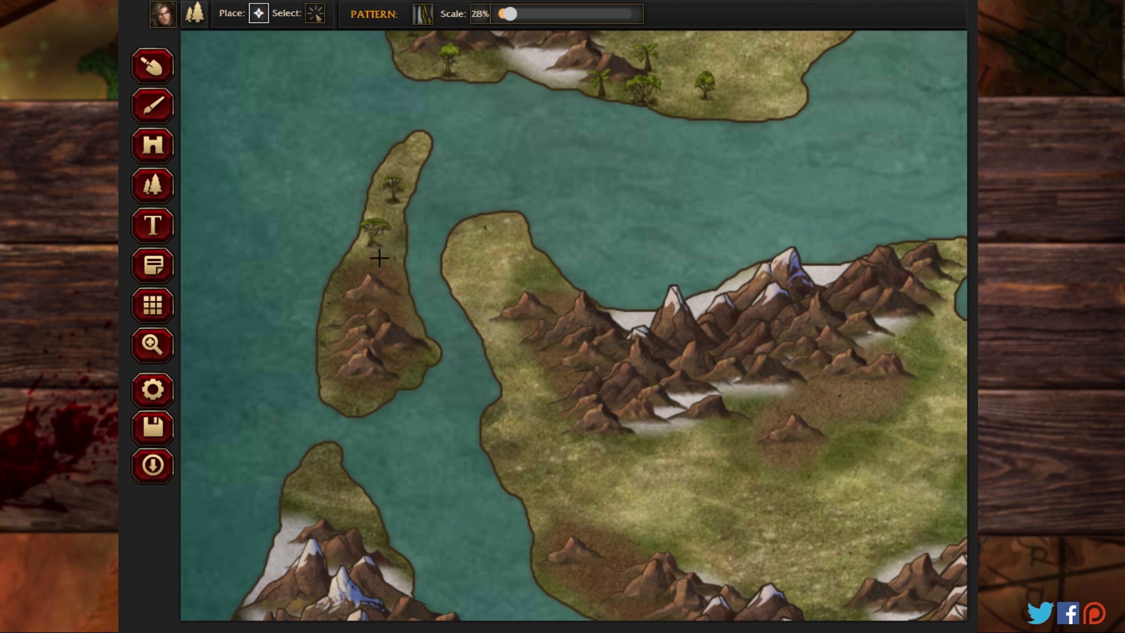
click(379, 258)
click(344, 384)
Step: Place jungle trees on the southern landmass's northwestern headland and down its western coast beside the mountains
click(513, 335)
click(482, 297)
click(537, 288)
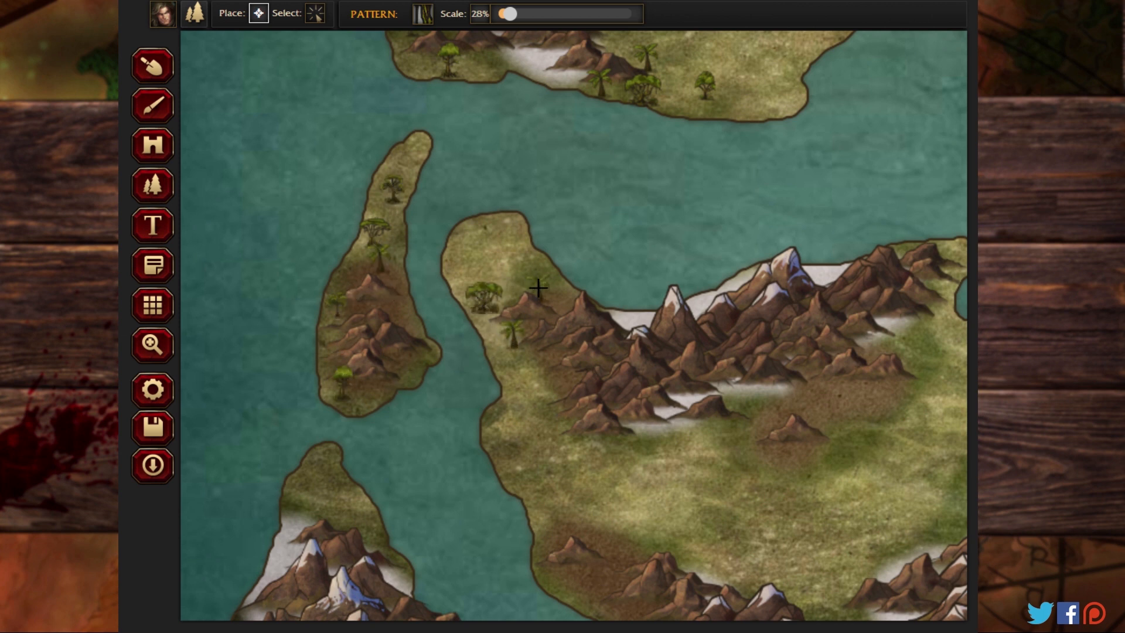
click(502, 233)
click(546, 389)
click(559, 444)
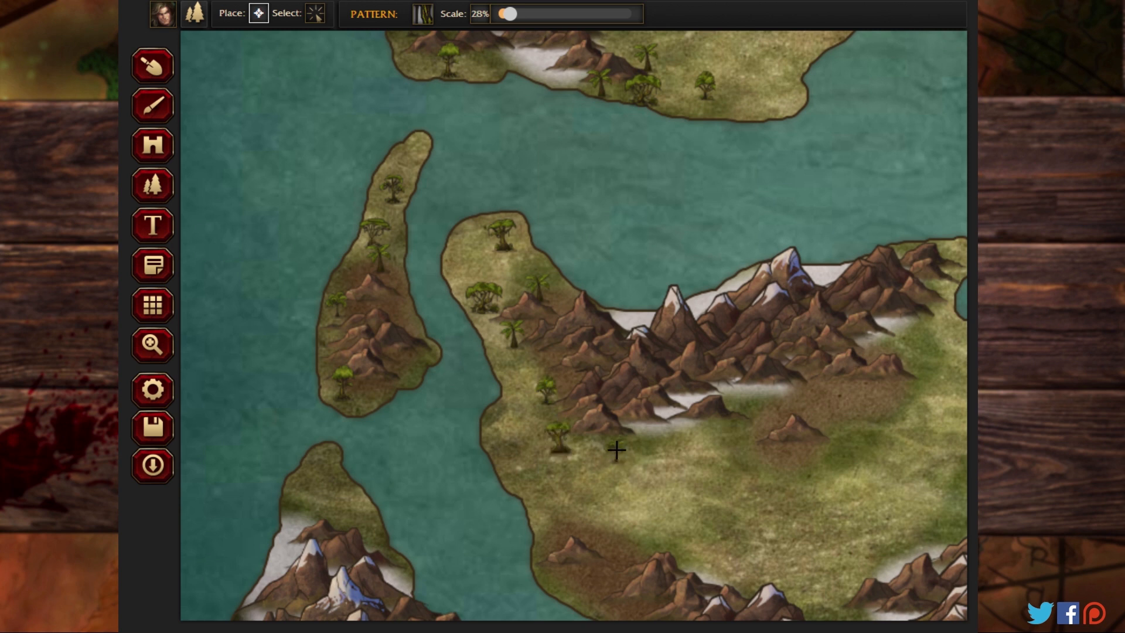
Step: Scatter jungle trees across the southern landmass's inland plain, around the lone hill south of the northern range
click(669, 508)
click(747, 431)
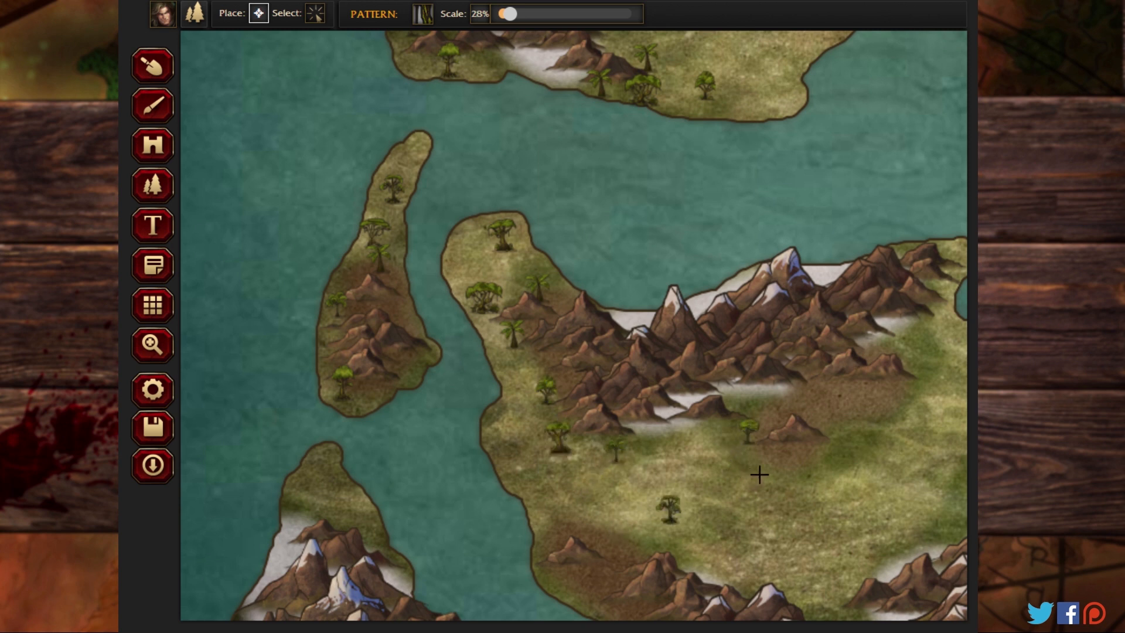
click(758, 474)
click(821, 469)
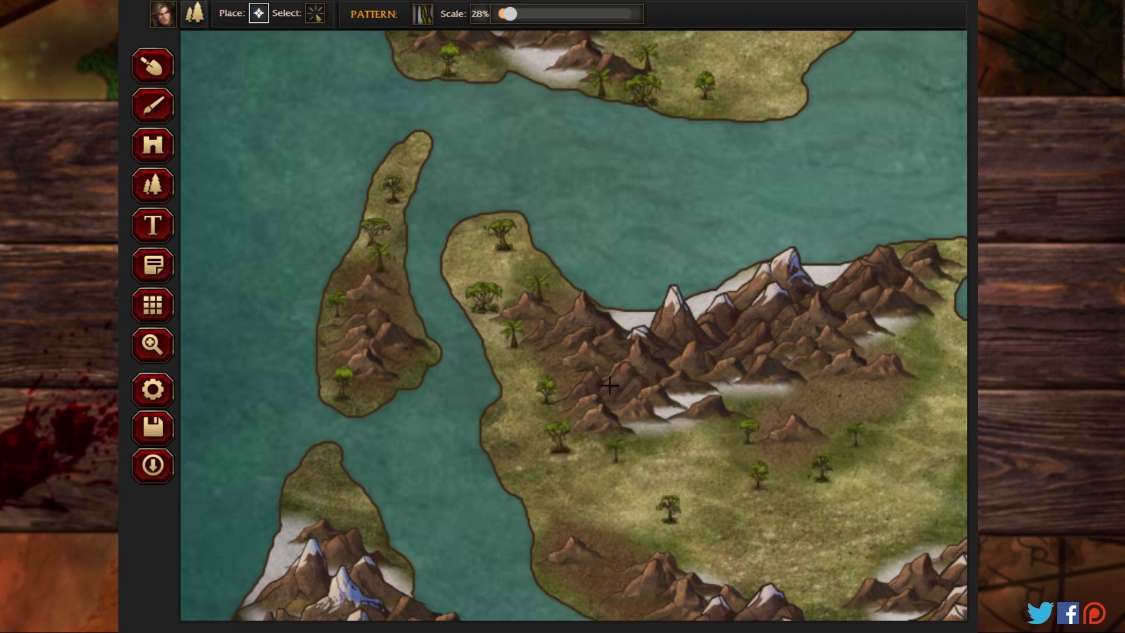
Step: Place jungle trees on the northern tip of the southwestern landmass, above its snowy peaks
click(349, 499)
click(326, 469)
click(294, 497)
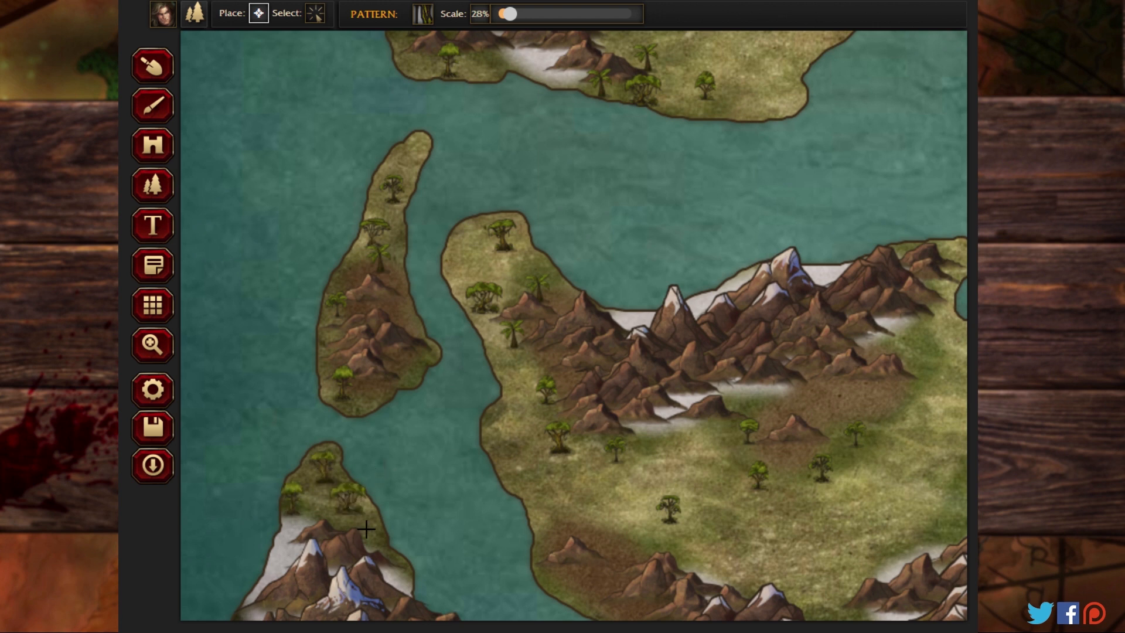
Step: Place jungle trees on the southwestern landmass's western coast and across its eastern lowland beside the snowy peak
click(154, 345)
drag(794, 336, 625, 80)
drag(441, 249, 694, 63)
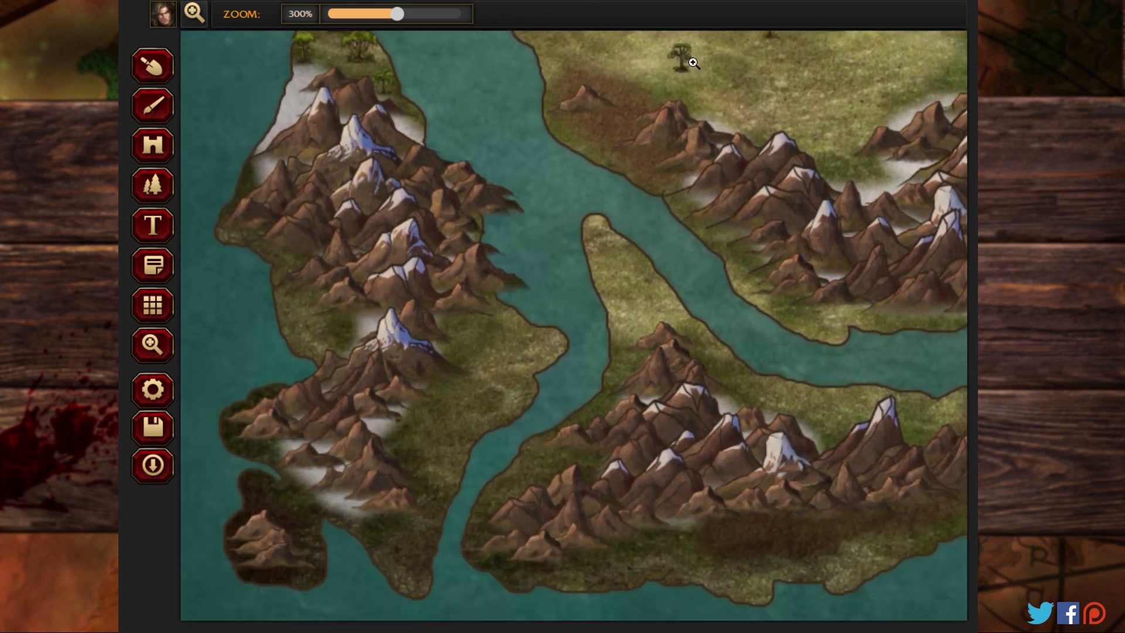
click(152, 106)
click(153, 187)
click(288, 302)
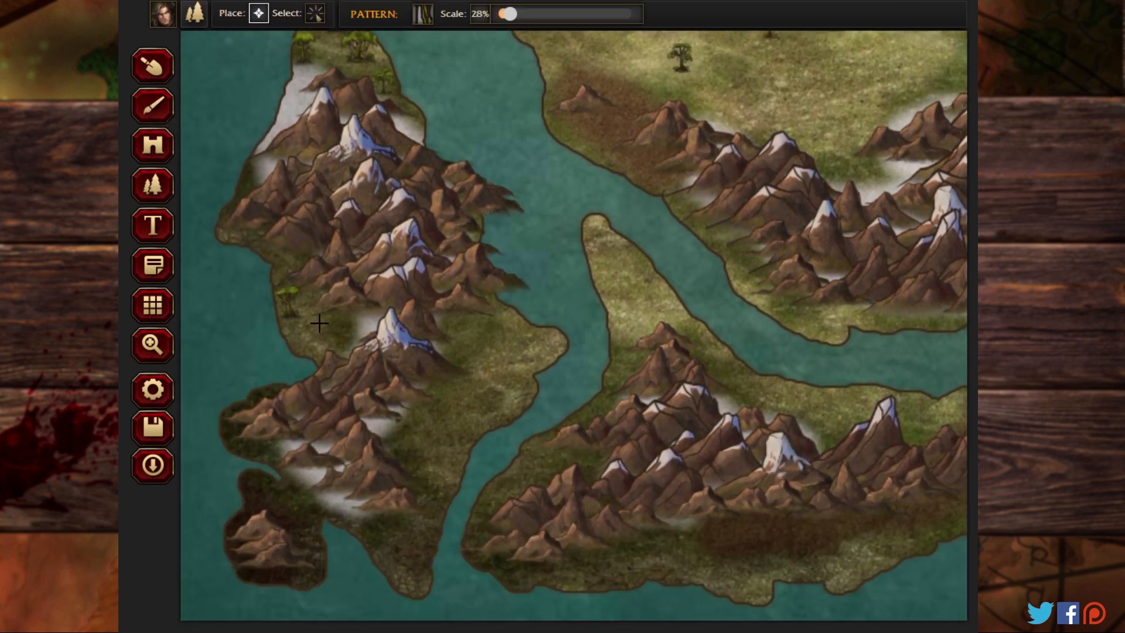
click(320, 323)
click(470, 333)
click(510, 342)
click(478, 395)
click(441, 404)
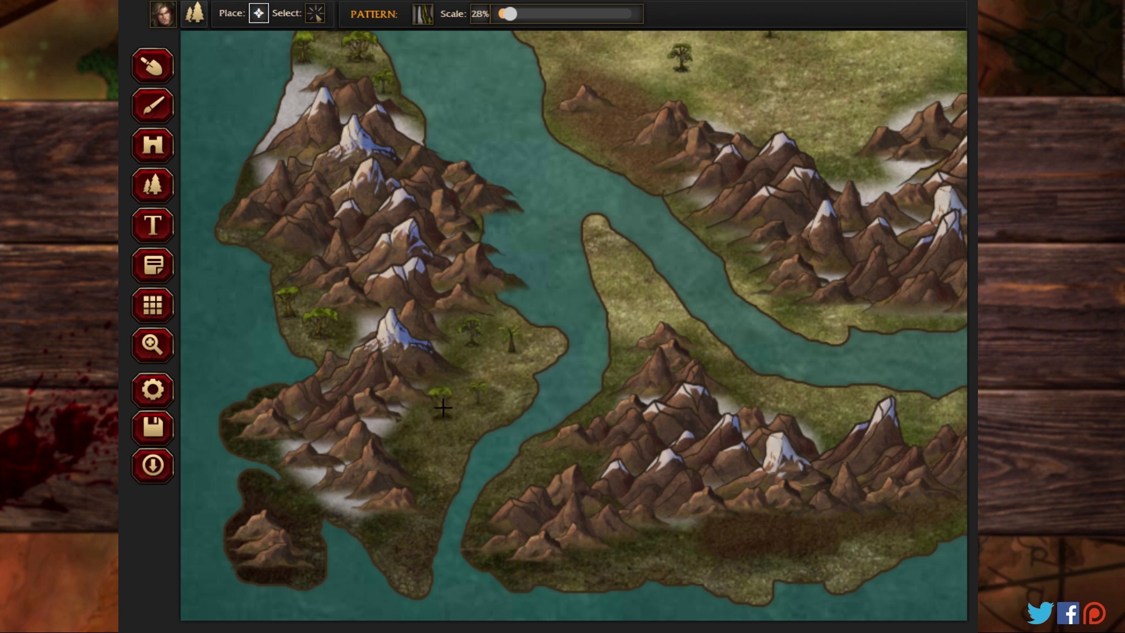
Step: Place jungle trees down the southwestern landmass's southern peninsula and on the dark islet beside it
click(423, 439)
click(436, 471)
click(415, 504)
click(410, 529)
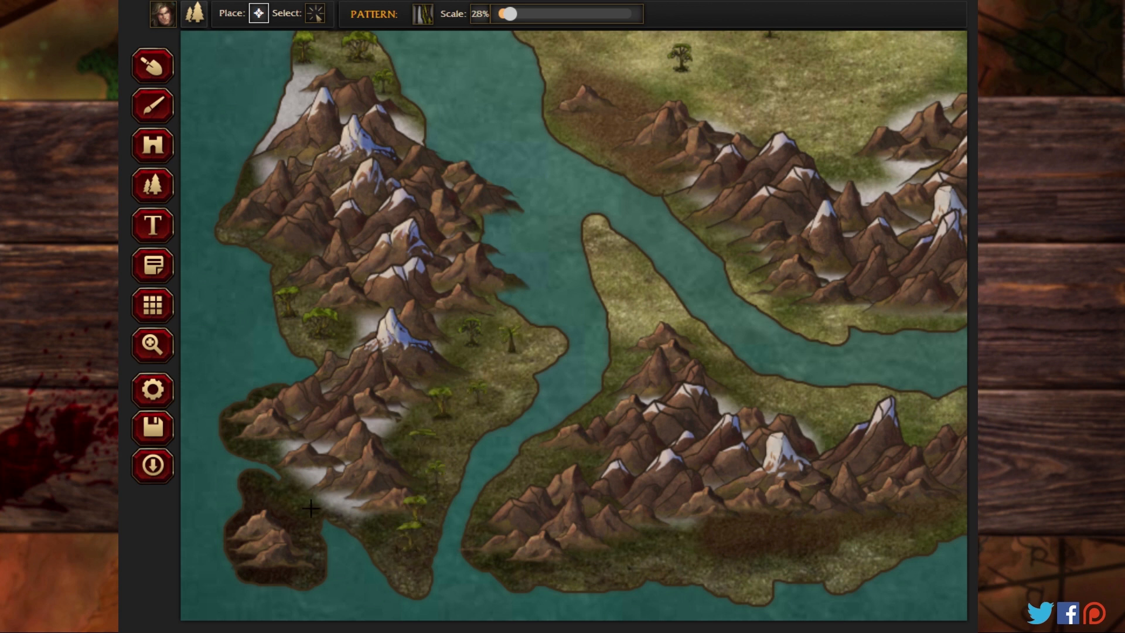
click(295, 494)
click(301, 525)
Step: Place jungle trees along the northwestern coast of the southernmost landmass, up to the foot of its northern hill
click(507, 486)
click(563, 463)
click(593, 408)
click(620, 372)
click(625, 337)
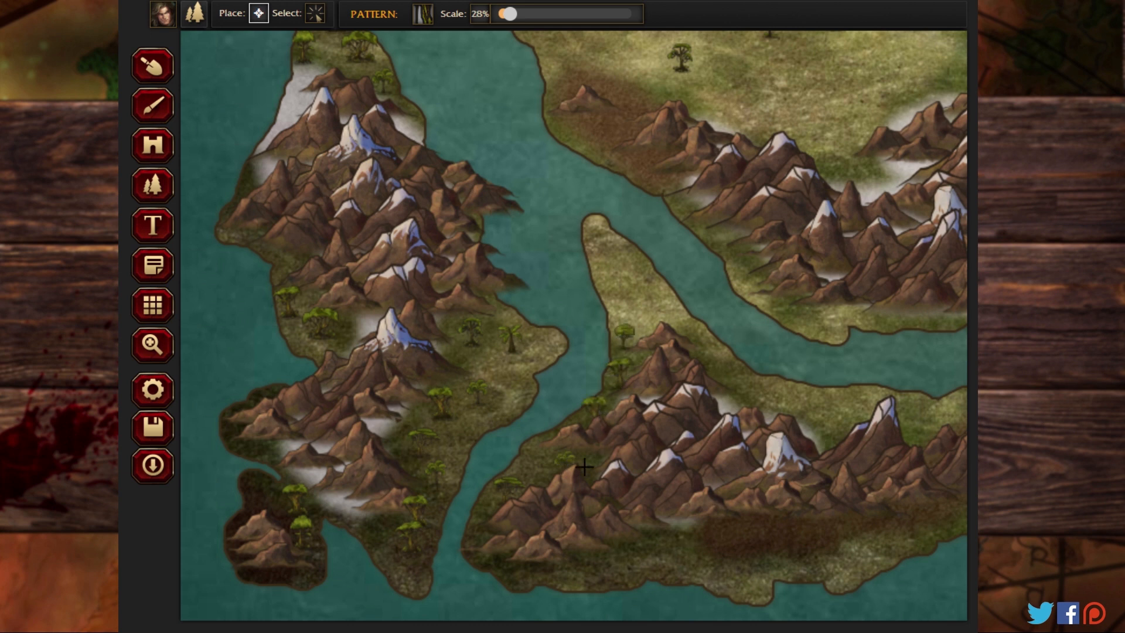
Step: Place jungle trees along the southernmost landmass's southern coast, just west of the brown ground patch
click(601, 561)
click(668, 532)
click(682, 557)
click(644, 571)
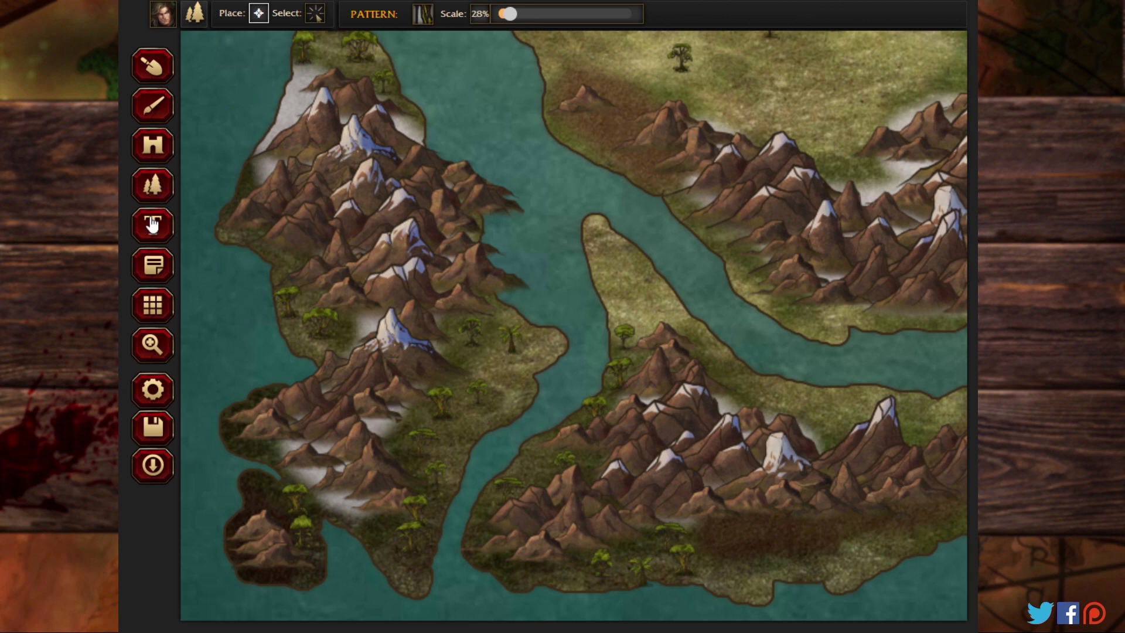
Step: Place jungle trees on the southernmost landmass's southeastern coast and on the mountainous island to its east
click(148, 352)
drag(730, 288, 284, 263)
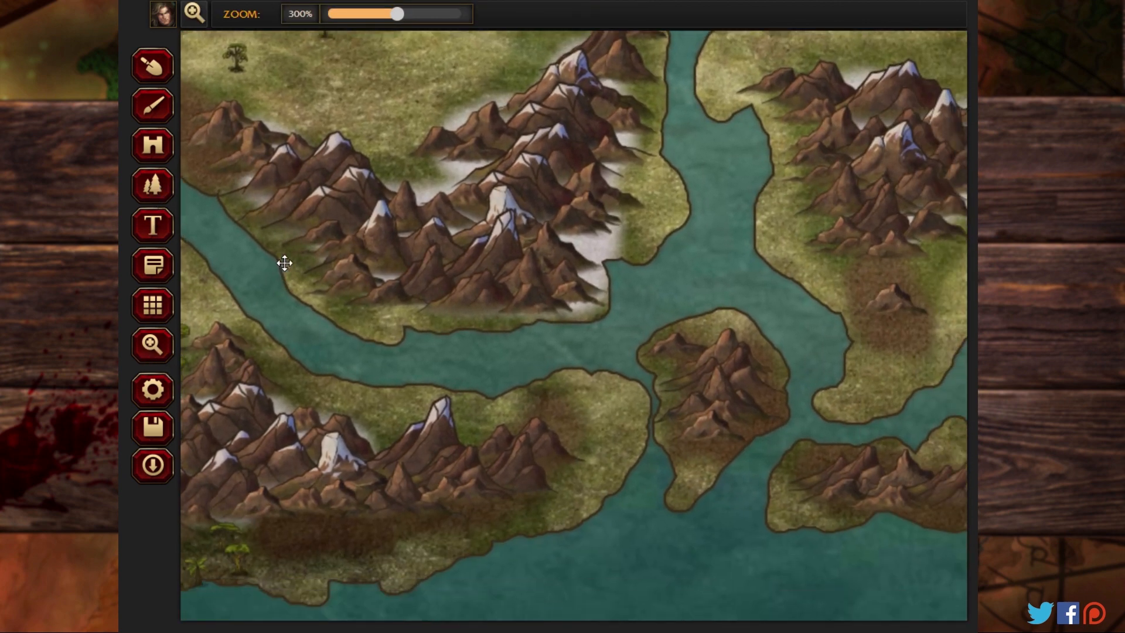
click(155, 193)
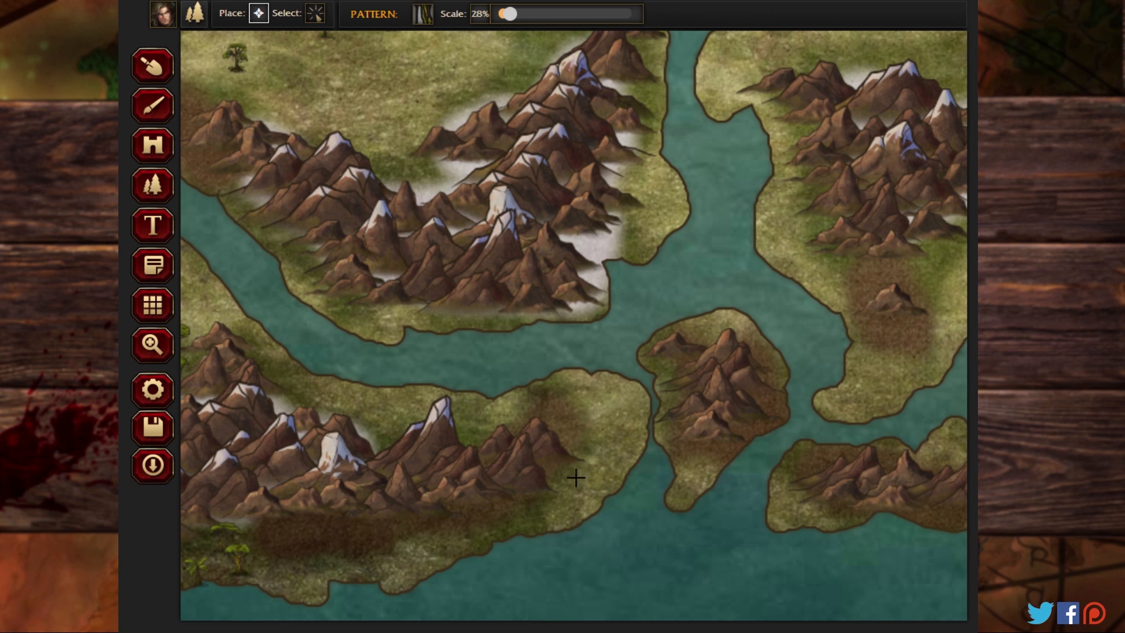
click(536, 501)
click(759, 335)
click(722, 310)
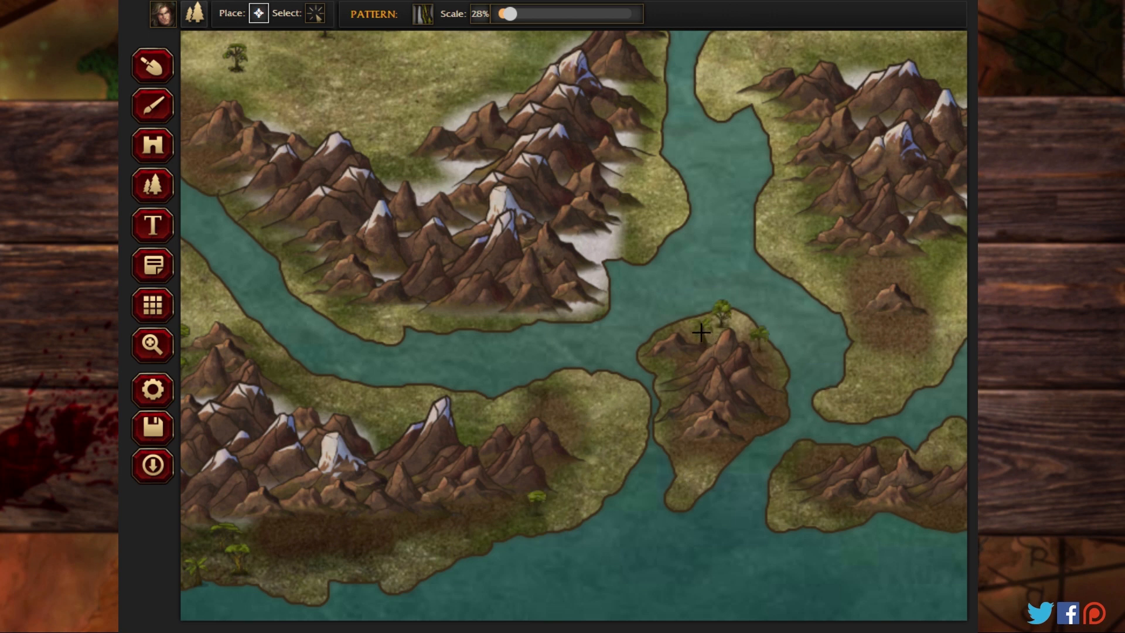
click(698, 467)
Step: Cluster jungle trees on the green coastal strip at the southern landmass's southeastern edge, beside the snowy mountains
click(674, 218)
click(663, 181)
click(641, 174)
click(651, 214)
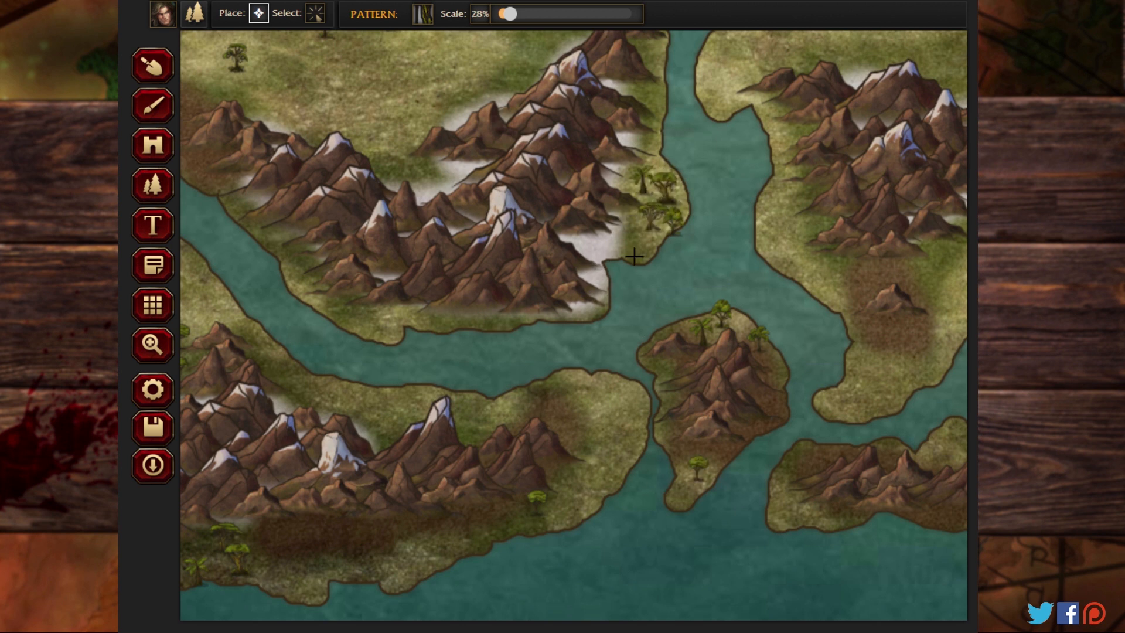
Step: Scatter jungle trees along the western coast, southern peninsula and southeastern plain of the landmass east of the channel
drag(751, 254, 406, 219)
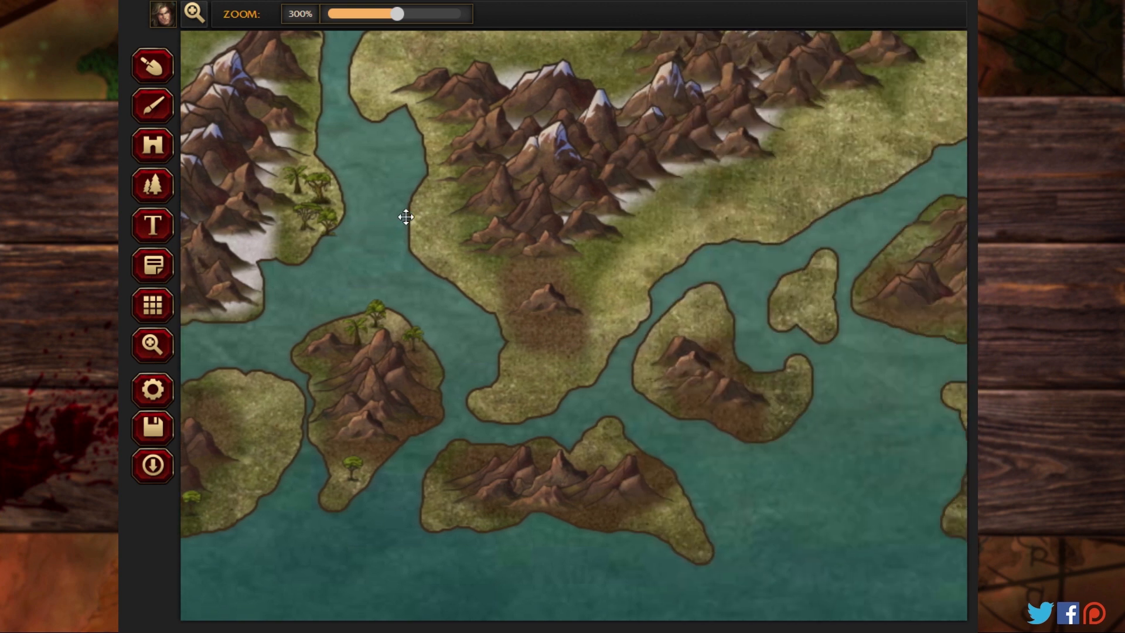
click(153, 188)
mouse_move(432, 133)
mouse_down()
mouse_move(449, 174)
mouse_move(434, 203)
mouse_move(441, 233)
mouse_move(517, 290)
mouse_move(530, 367)
mouse_move(511, 390)
mouse_up()
mouse_move(586, 355)
mouse_down()
mouse_move(619, 280)
mouse_move(661, 222)
mouse_move(717, 196)
mouse_move(763, 203)
mouse_move(776, 152)
mouse_move(816, 173)
mouse_move(822, 133)
mouse_move(875, 138)
mouse_move(893, 81)
mouse_move(947, 78)
mouse_move(943, 124)
mouse_move(881, 170)
mouse_up()
Step: Place jungle trees on the three small islands south and southeast of that landmass's peninsula
mouse_move(821, 266)
mouse_down()
mouse_move(794, 288)
mouse_move(807, 323)
mouse_up()
mouse_move(703, 332)
mouse_down()
mouse_move(704, 293)
mouse_move(654, 344)
mouse_move(683, 393)
mouse_up()
drag(786, 389, 698, 448)
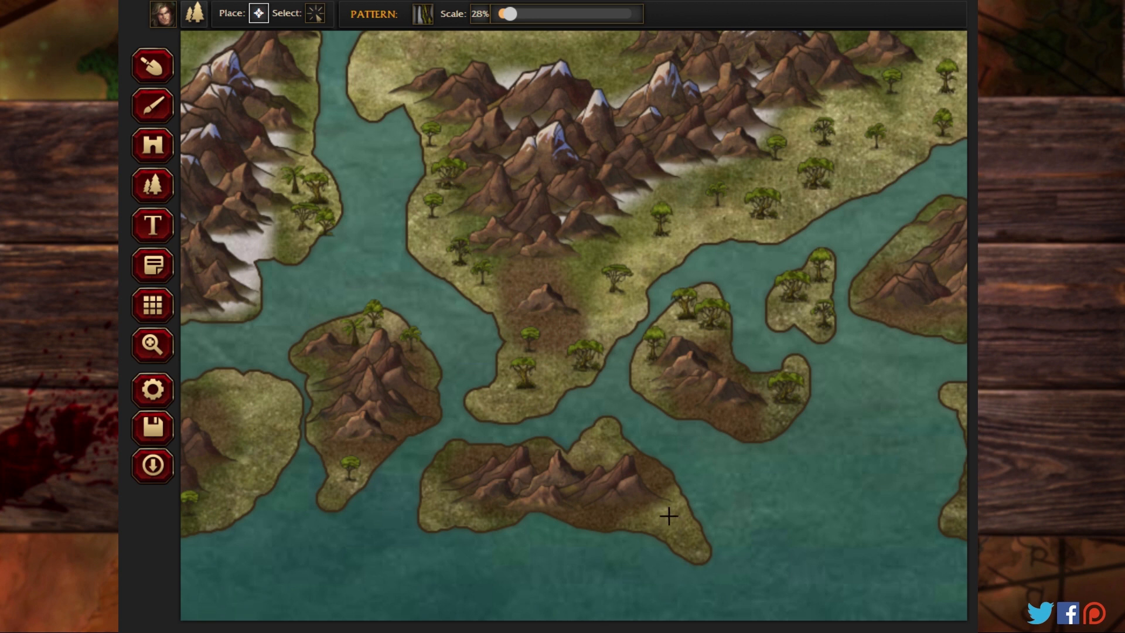
drag(668, 516, 684, 527)
click(440, 498)
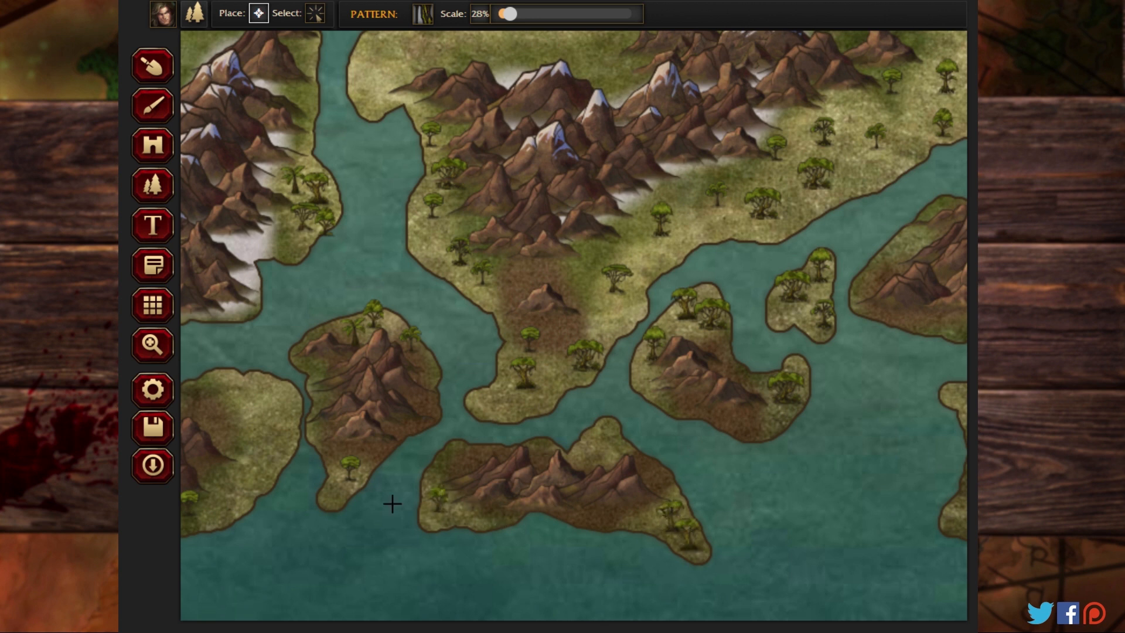
Step: Place jungle trees along the western valley and southwestern coast of the eastern landmass with two snowy mountain ranges
click(154, 338)
drag(751, 200, 136, 232)
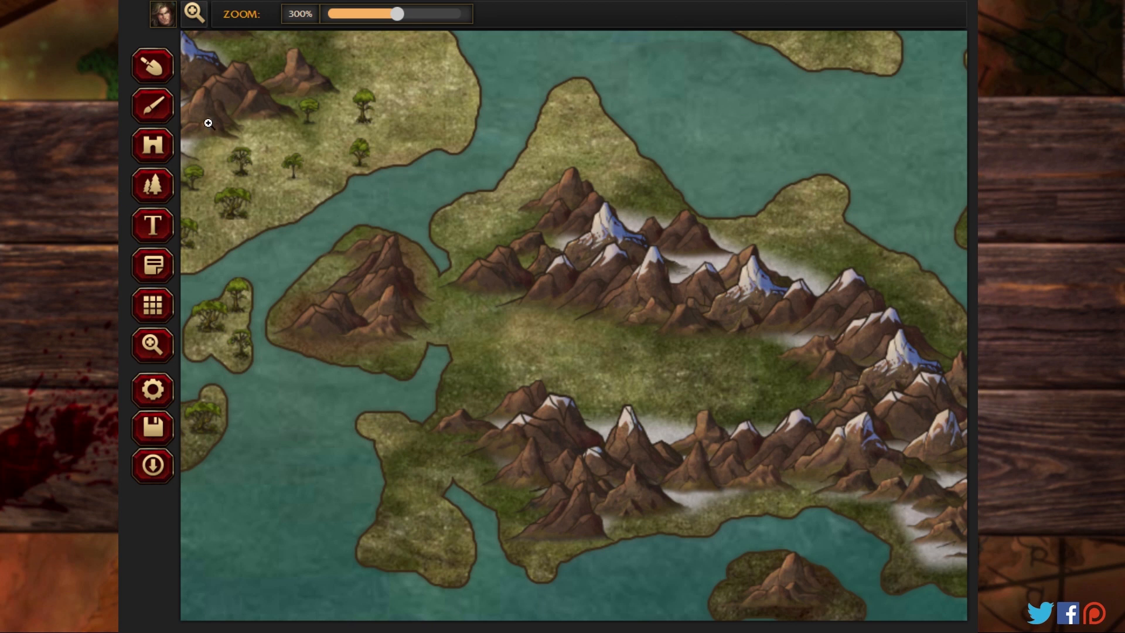
click(153, 186)
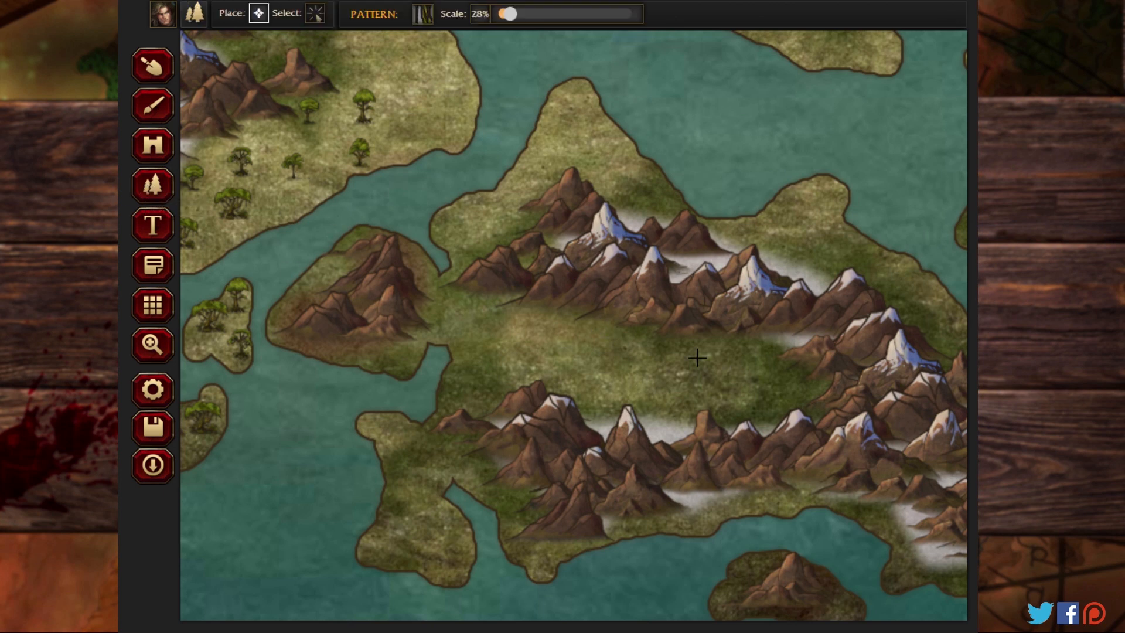
click(493, 300)
click(461, 322)
click(466, 359)
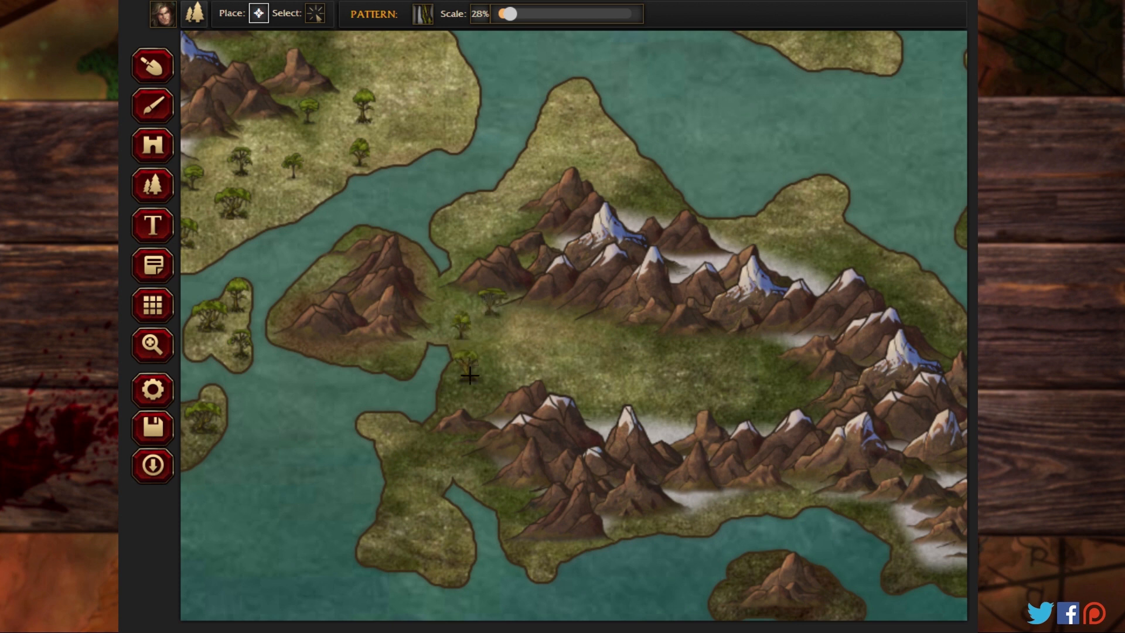
click(440, 411)
click(409, 452)
Step: Scatter jungle trees along the same landmass's northwestern coast and its pointed northern peninsula
click(520, 212)
click(475, 227)
click(580, 155)
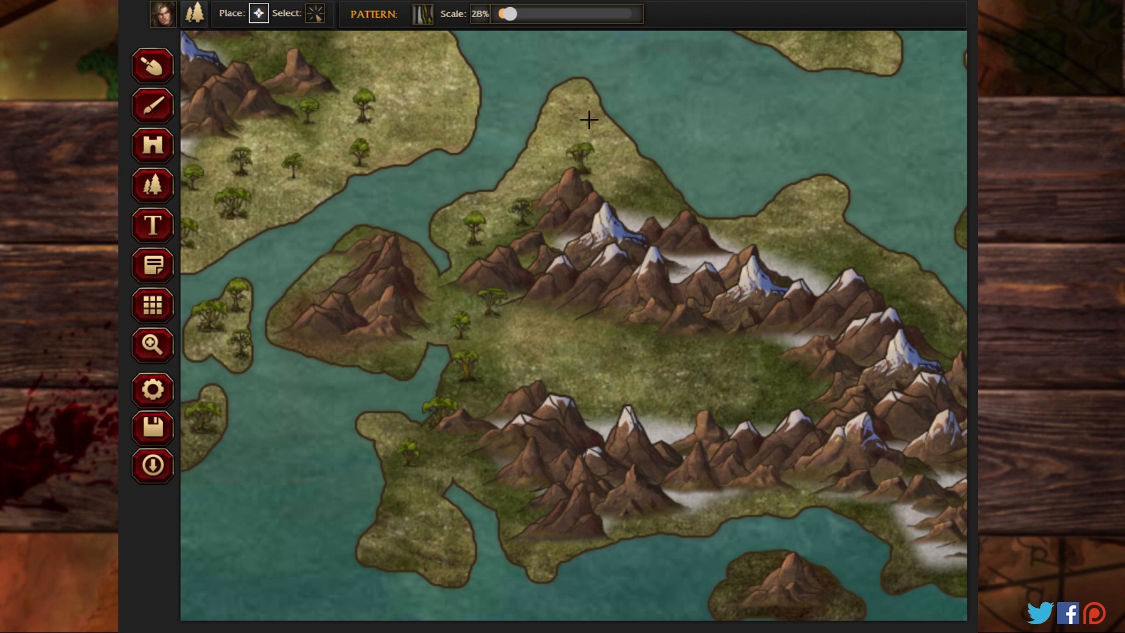
click(585, 100)
click(638, 172)
Step: Place jungle trees along the landmass's northeastern coast, north of the snowy mountain range
click(752, 212)
click(817, 190)
click(840, 260)
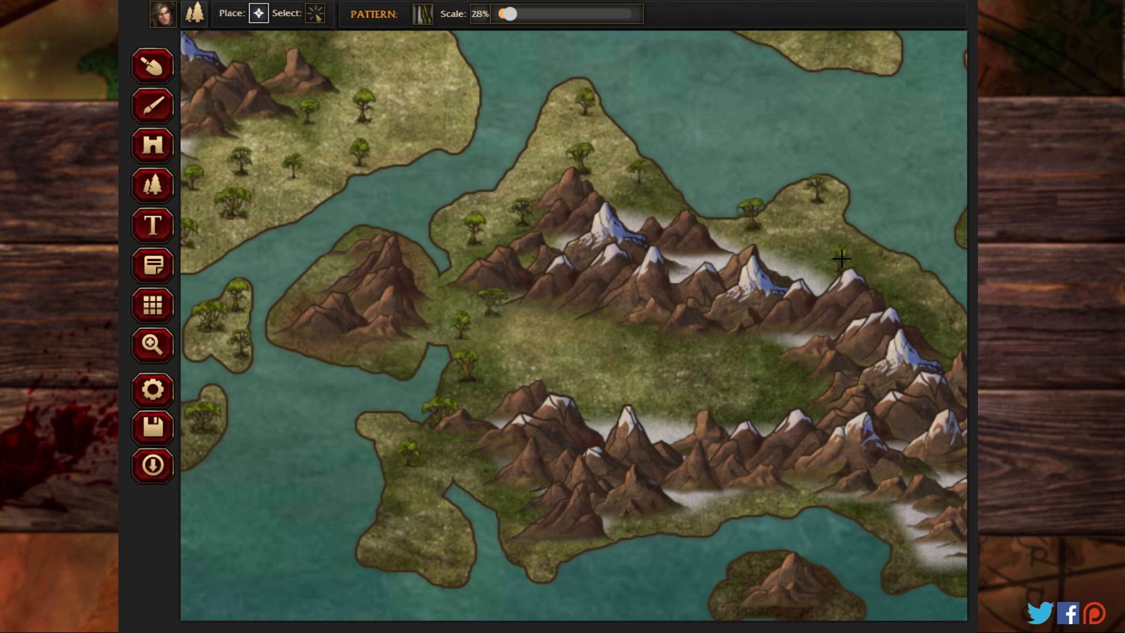
click(898, 283)
click(948, 324)
Step: Place jungle trees on the southern and northwestern shores of the mountainous island off the landmass's west coast
click(407, 355)
click(357, 346)
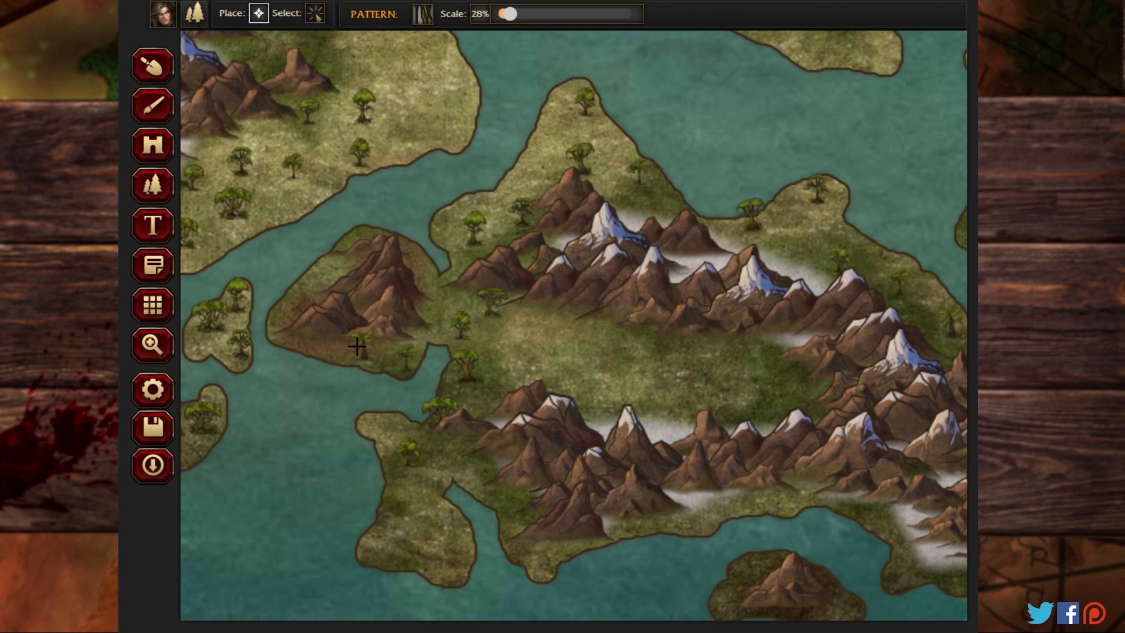
click(327, 261)
Step: Line the northwestern foot of the diagonal snowy range on the landmass farther north with jungle trees
click(148, 351)
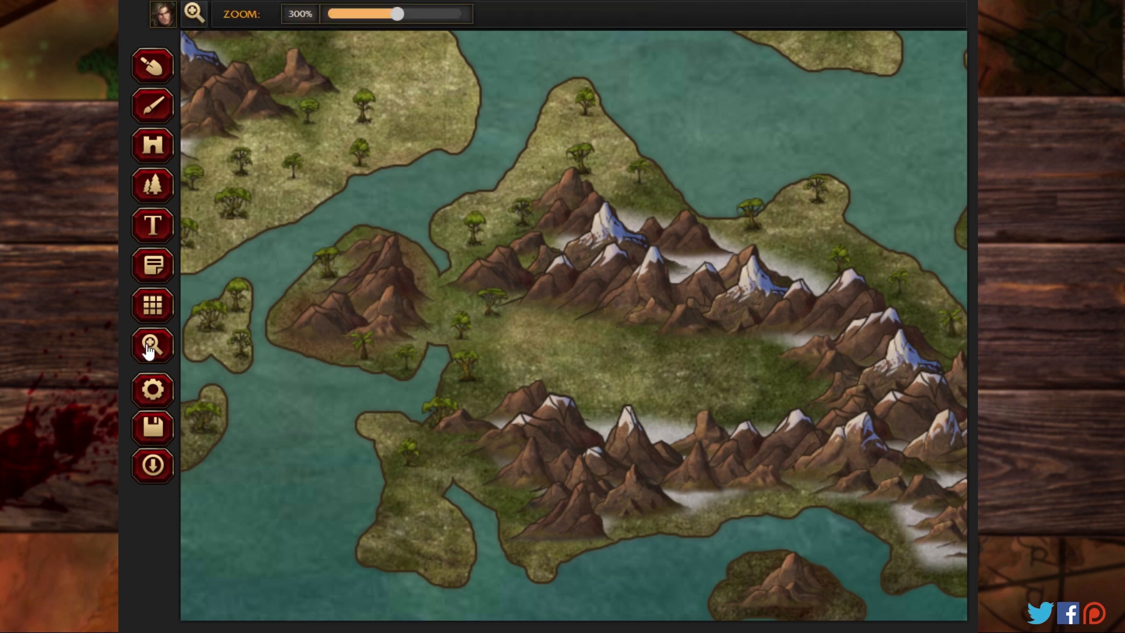
drag(623, 354, 431, 323)
drag(349, 203, 348, 432)
drag(510, 155, 441, 448)
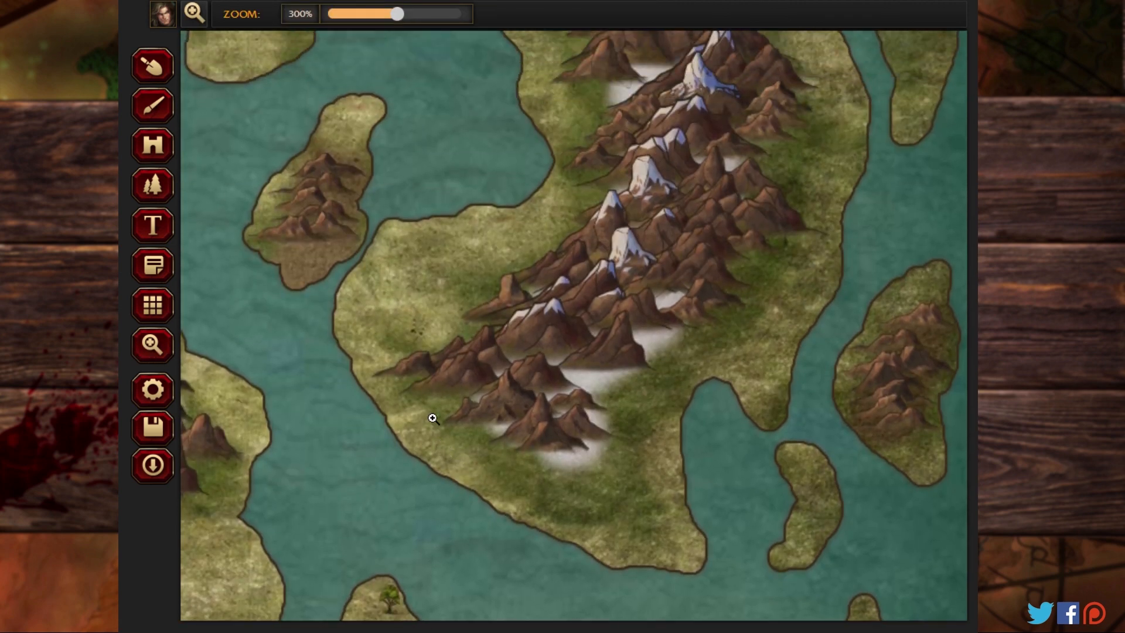
click(153, 186)
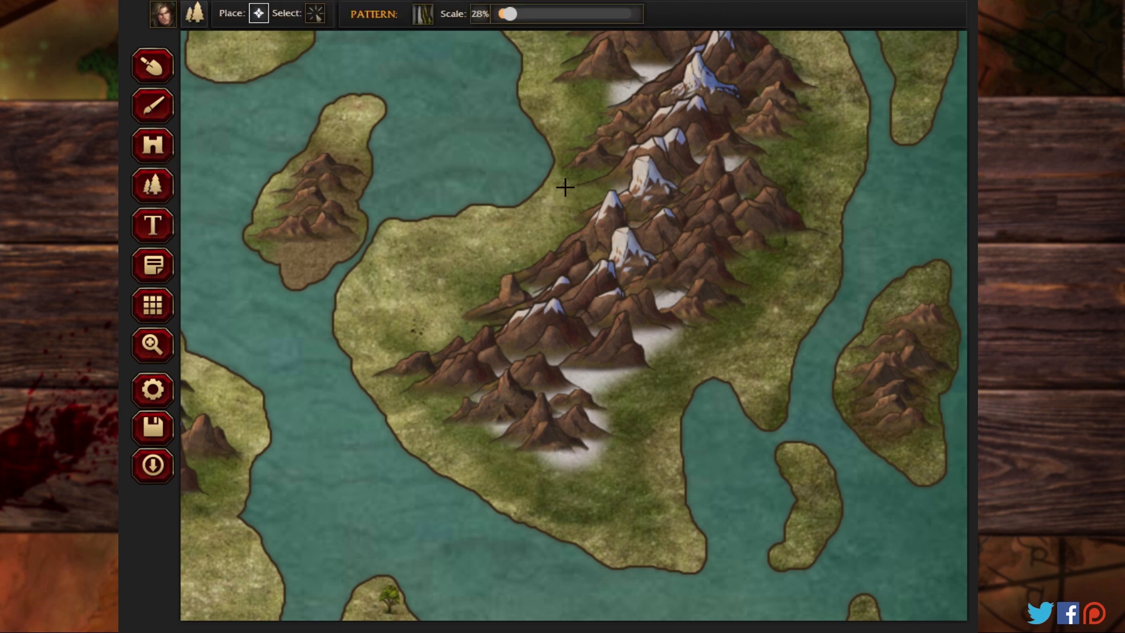
mouse_move(566, 187)
mouse_down()
mouse_move(547, 231)
mouse_move(486, 269)
mouse_up()
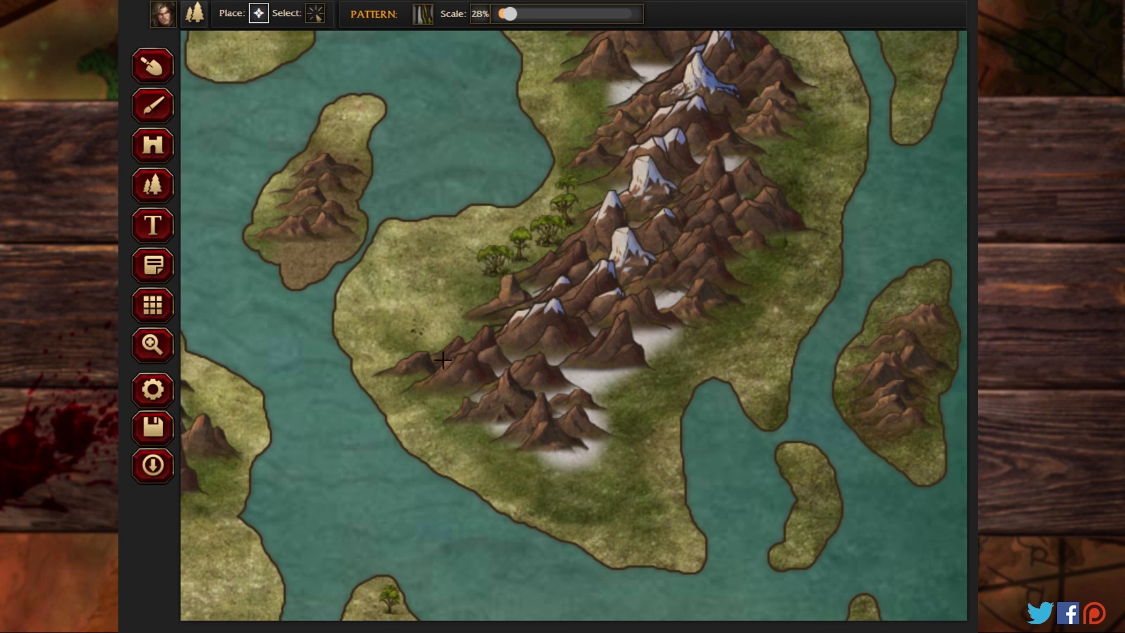
Step: Scatter jungle trees around the southern and eastern foot of the diagonal snowy mountain range
mouse_move(447, 394)
mouse_down()
mouse_move(463, 433)
mouse_move(571, 477)
mouse_move(617, 467)
mouse_move(657, 418)
mouse_up()
click(681, 366)
click(600, 501)
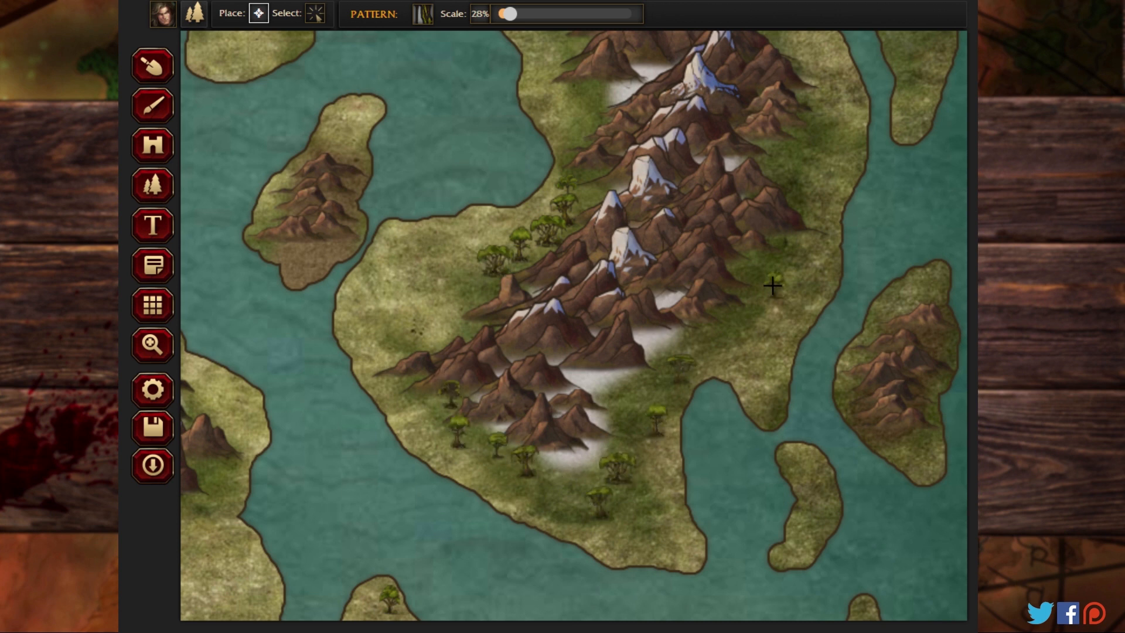
mouse_move(812, 162)
mouse_down()
mouse_move(831, 89)
mouse_move(784, 142)
mouse_move(793, 165)
mouse_up()
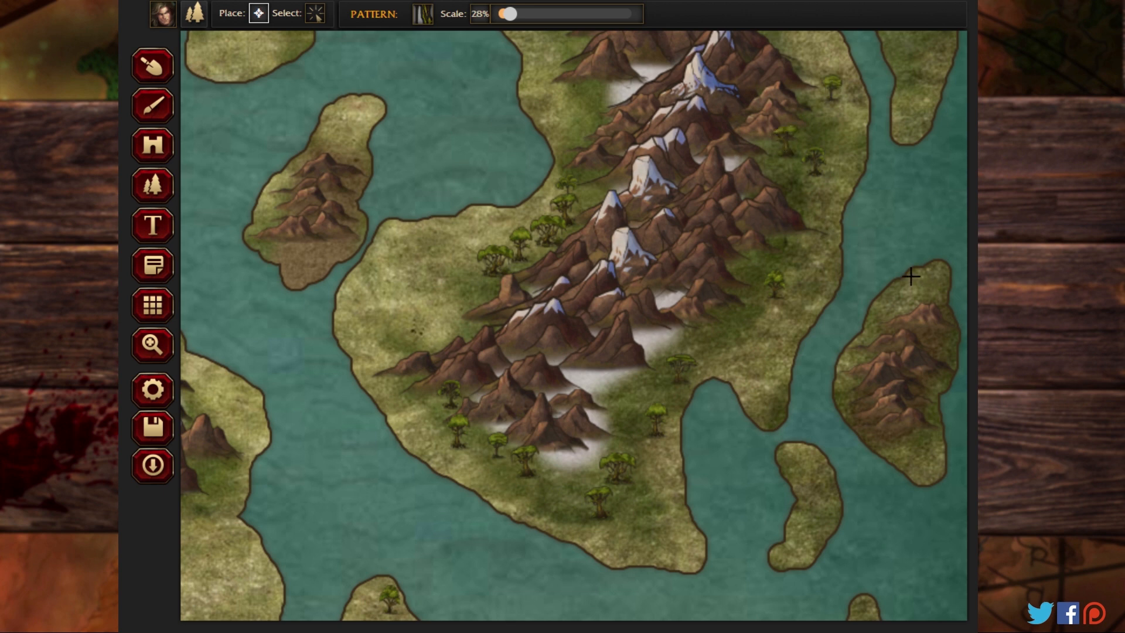
Step: Place jungle trees around the mountainous island east of the landmass and on the narrow island southwest of it
mouse_move(912, 290)
mouse_down()
mouse_move(877, 309)
mouse_move(850, 384)
mouse_move(853, 416)
mouse_move(935, 467)
mouse_move(945, 337)
mouse_up()
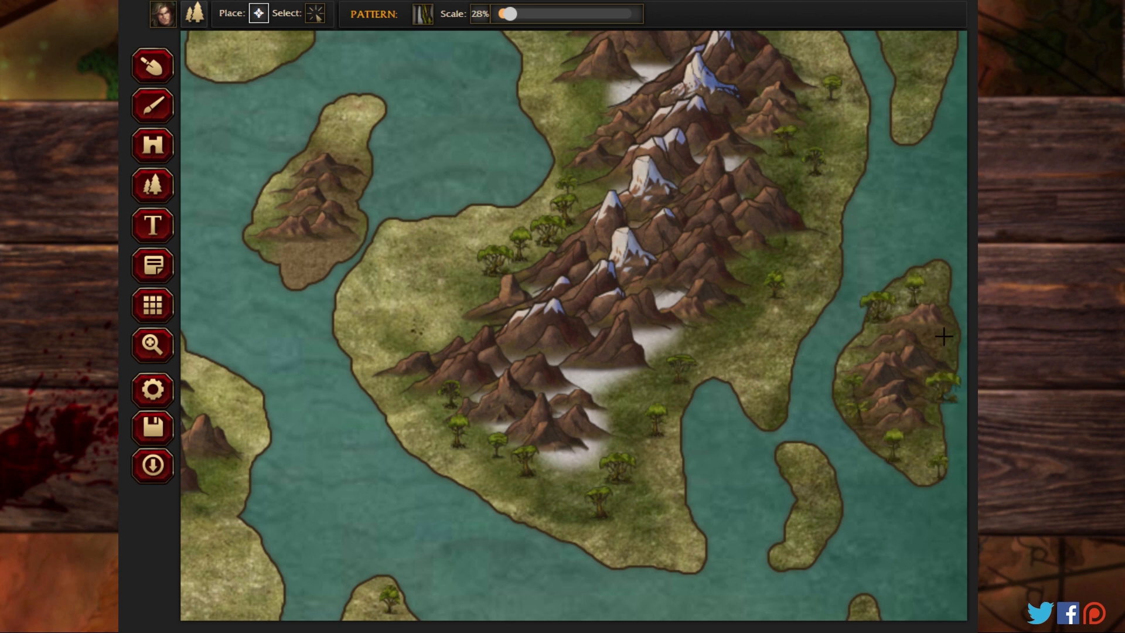
mouse_move(806, 467)
mouse_down()
mouse_move(821, 495)
mouse_move(786, 529)
mouse_move(808, 515)
mouse_move(748, 553)
mouse_up()
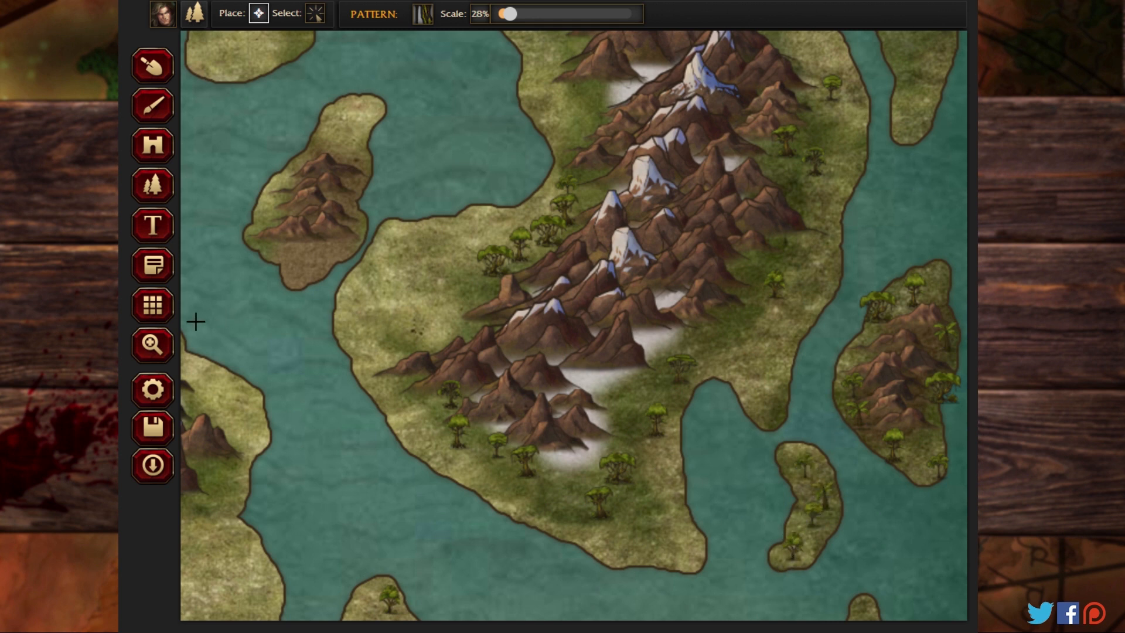
Step: Place jungle trees on the two mountainless islands to the northeast and along the landmass's northeastern coast
click(153, 345)
drag(455, 115, 377, 426)
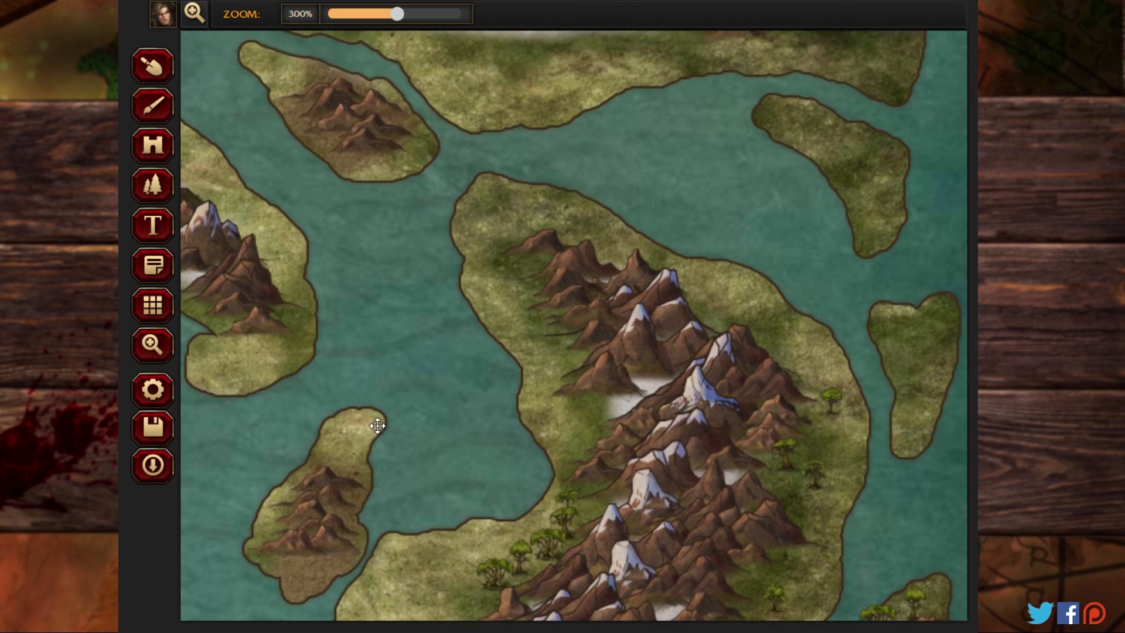
click(154, 185)
mouse_move(940, 306)
mouse_down()
mouse_move(927, 348)
mouse_move(908, 350)
mouse_move(910, 408)
mouse_up()
mouse_move(886, 210)
mouse_down()
mouse_move(850, 157)
mouse_move(778, 104)
mouse_up()
click(875, 138)
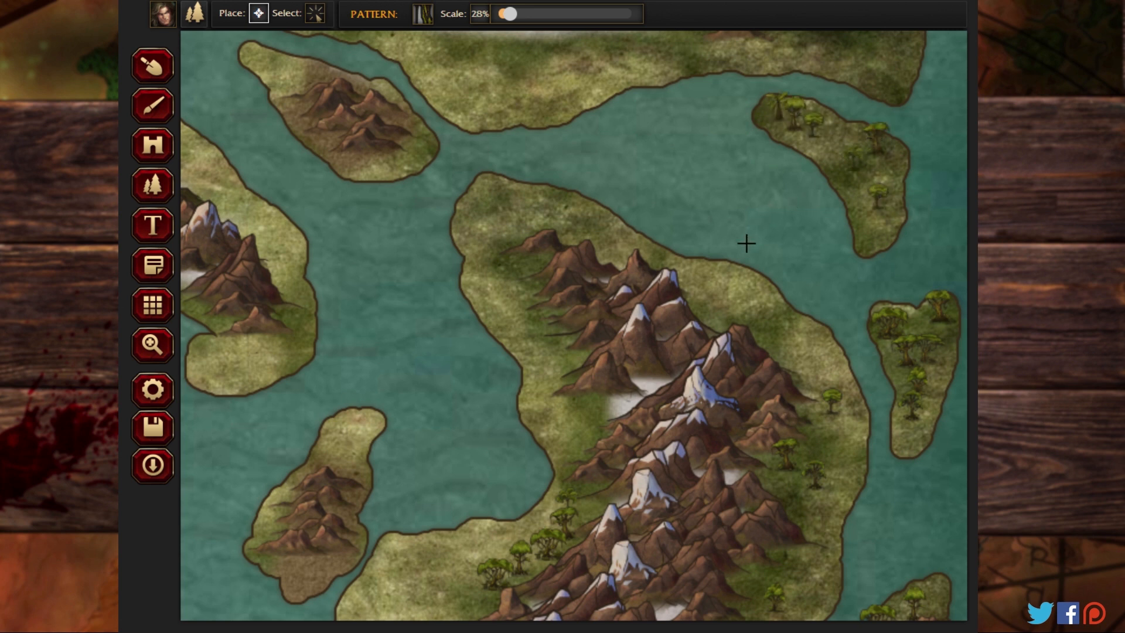
mouse_move(714, 310)
mouse_down()
mouse_move(775, 339)
mouse_move(754, 290)
mouse_move(688, 270)
mouse_up()
click(597, 230)
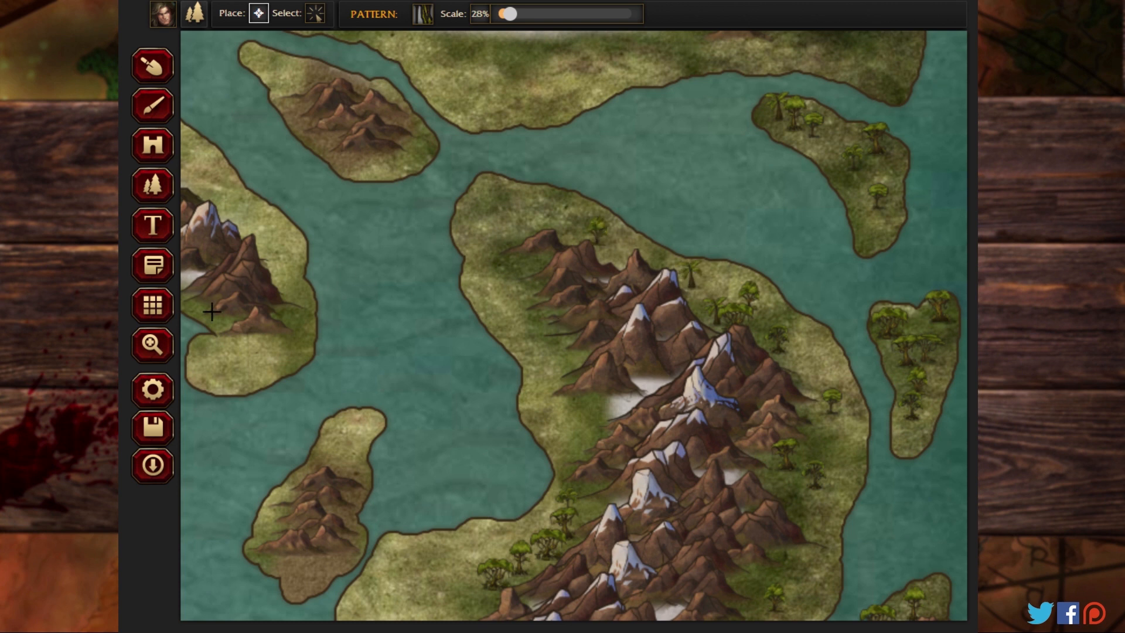
Step: Scatter jungle trees across the northernmost landmass and paint grass over the snow around the trees on its northwestern side
click(174, 340)
scroll(410, 352, up, 5)
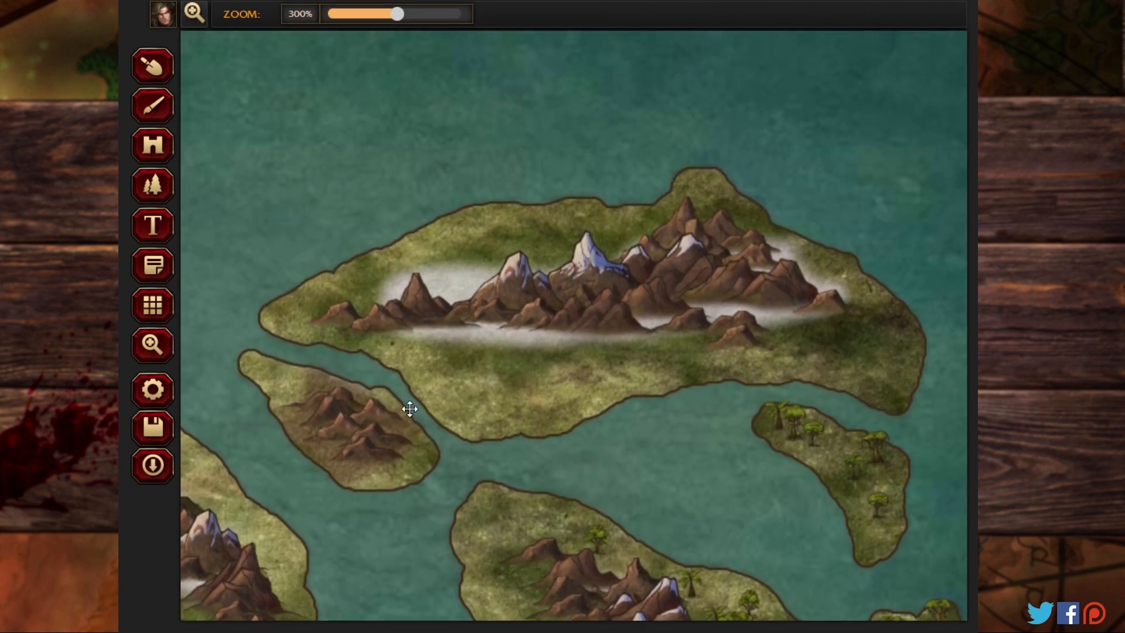
click(153, 183)
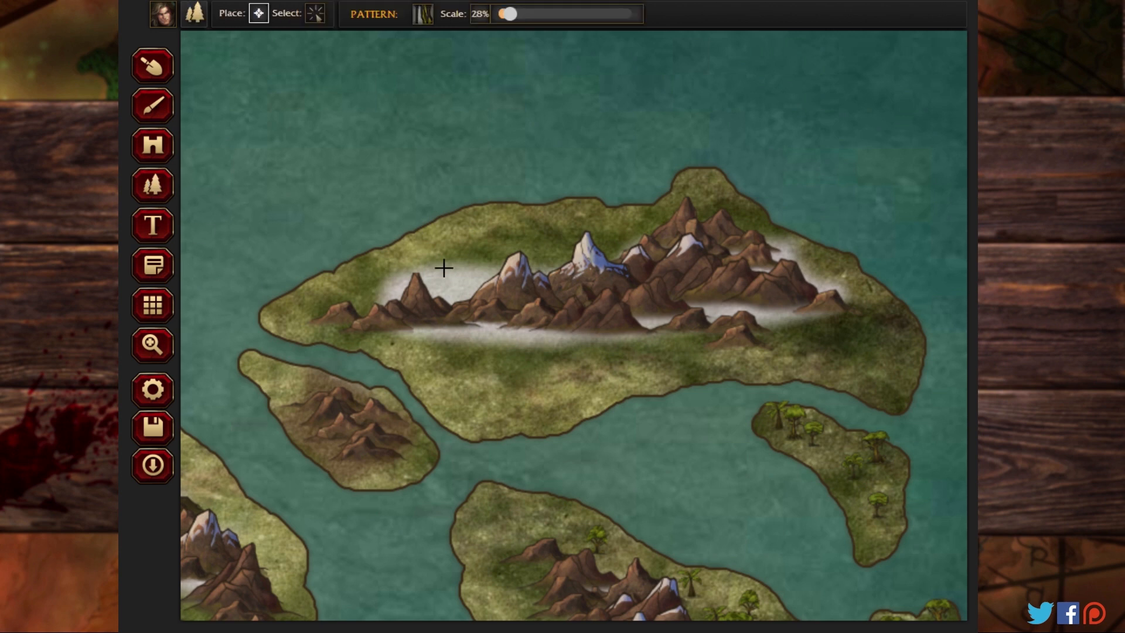
mouse_move(442, 269)
mouse_down()
mouse_move(378, 267)
mouse_move(349, 293)
mouse_move(485, 259)
mouse_move(524, 237)
mouse_move(646, 219)
mouse_move(702, 189)
mouse_move(847, 277)
mouse_move(880, 333)
mouse_move(779, 354)
mouse_move(836, 324)
mouse_move(840, 348)
mouse_move(864, 370)
mouse_move(626, 367)
mouse_move(593, 380)
mouse_move(575, 404)
mouse_move(504, 409)
mouse_move(457, 367)
mouse_move(287, 314)
mouse_move(305, 295)
mouse_move(392, 262)
mouse_up()
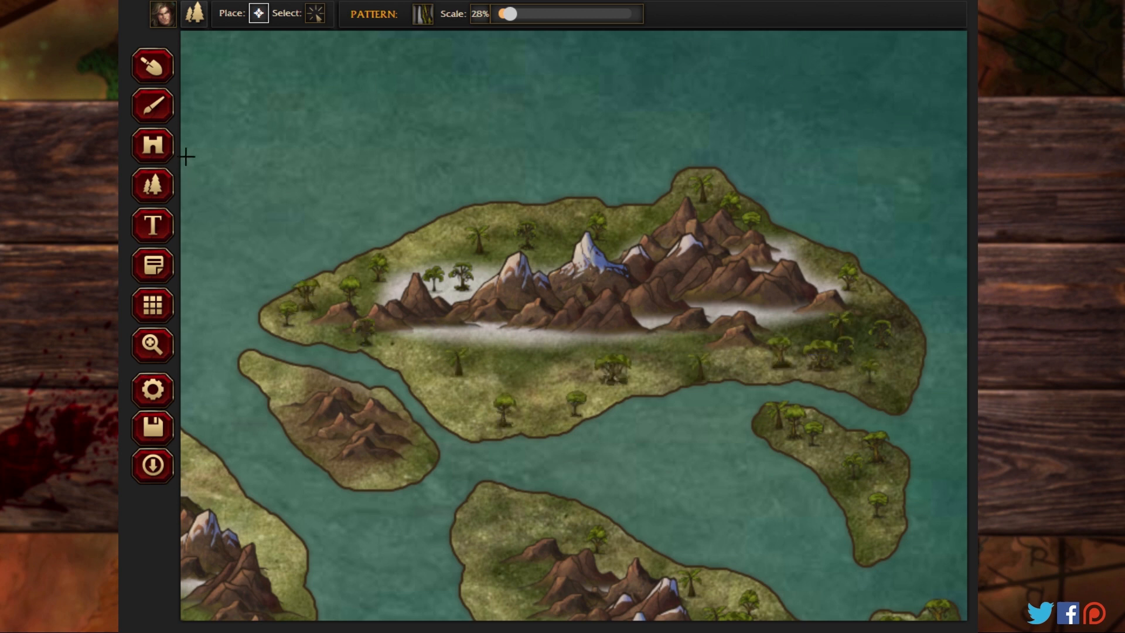
click(153, 106)
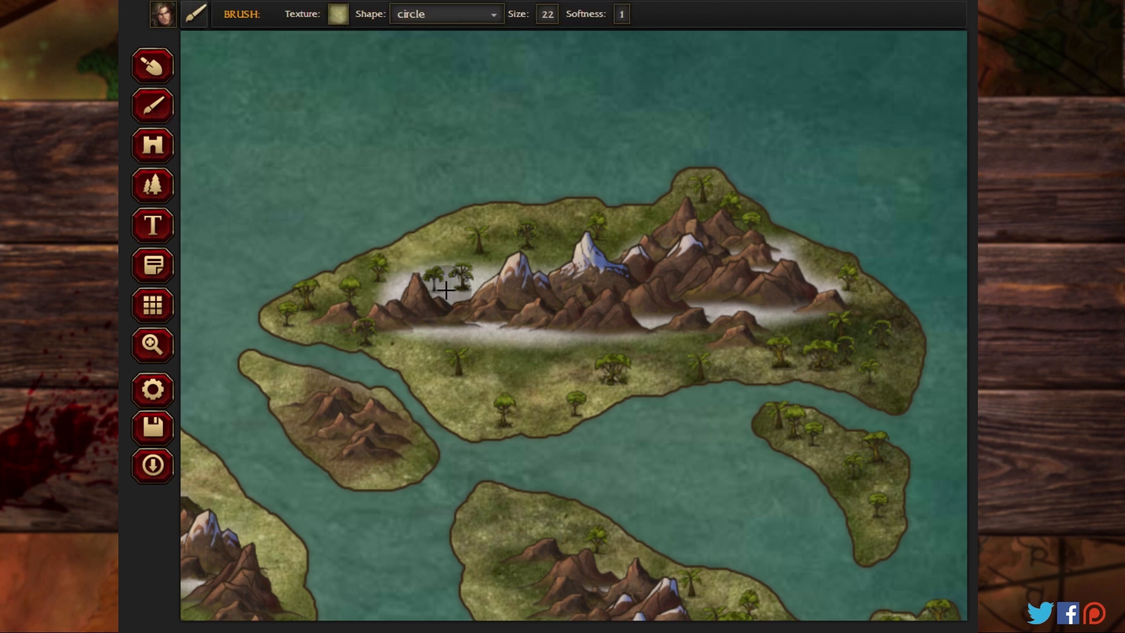
mouse_move(445, 290)
mouse_down()
mouse_move(483, 271)
mouse_move(449, 259)
mouse_move(404, 269)
mouse_up()
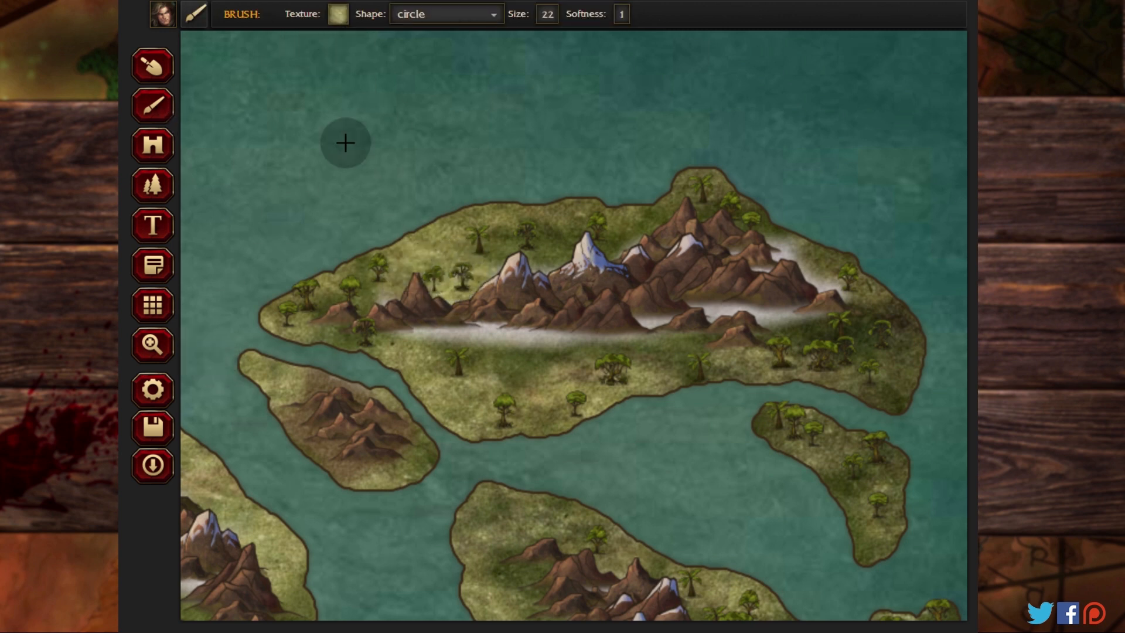
Step: Place jungle trees at the northwestern and southeastern ends of the mountainous island southwest of the northernmost landmass
click(154, 186)
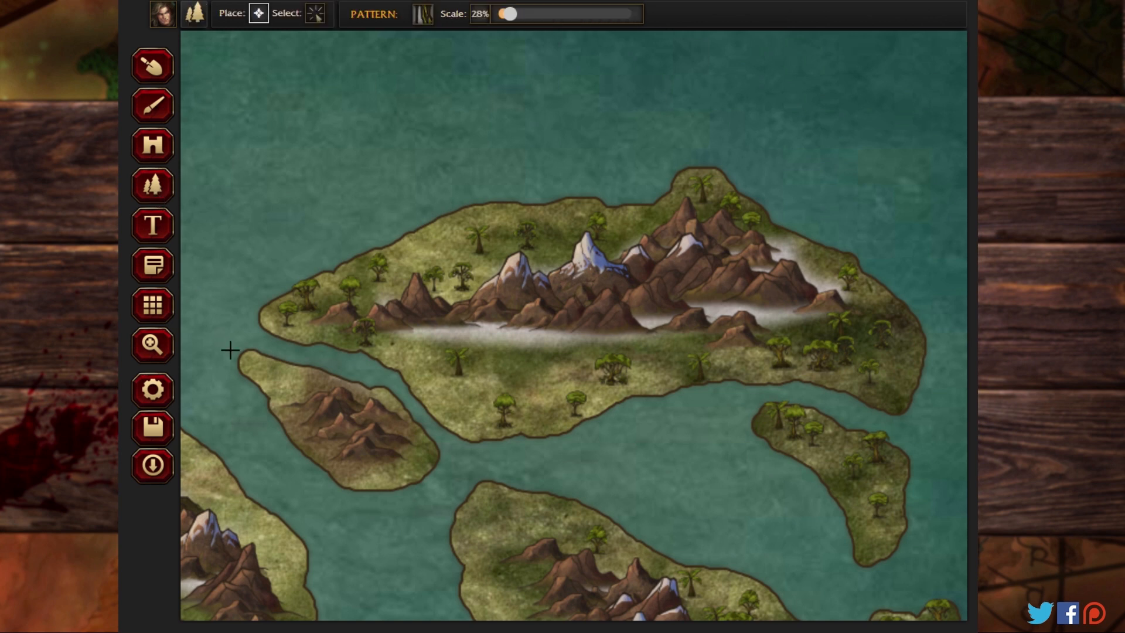
click(293, 376)
click(261, 373)
click(408, 460)
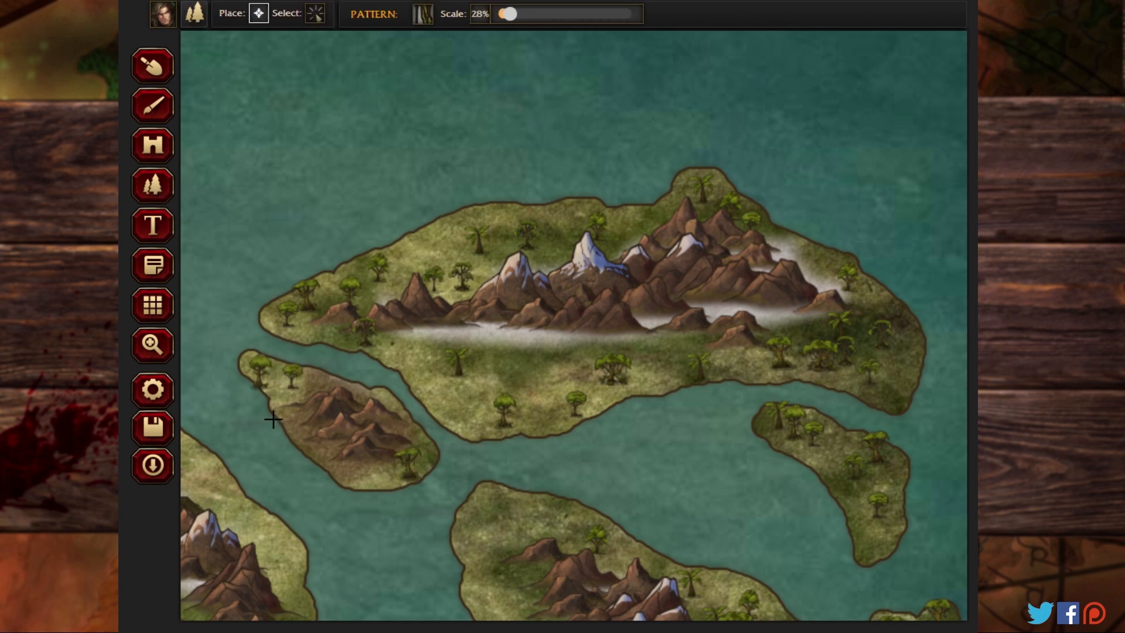
Step: Place jungle trees on the northern tip and southwestern shore of the elongated mountainous island in the central channel
click(152, 352)
click(243, 455)
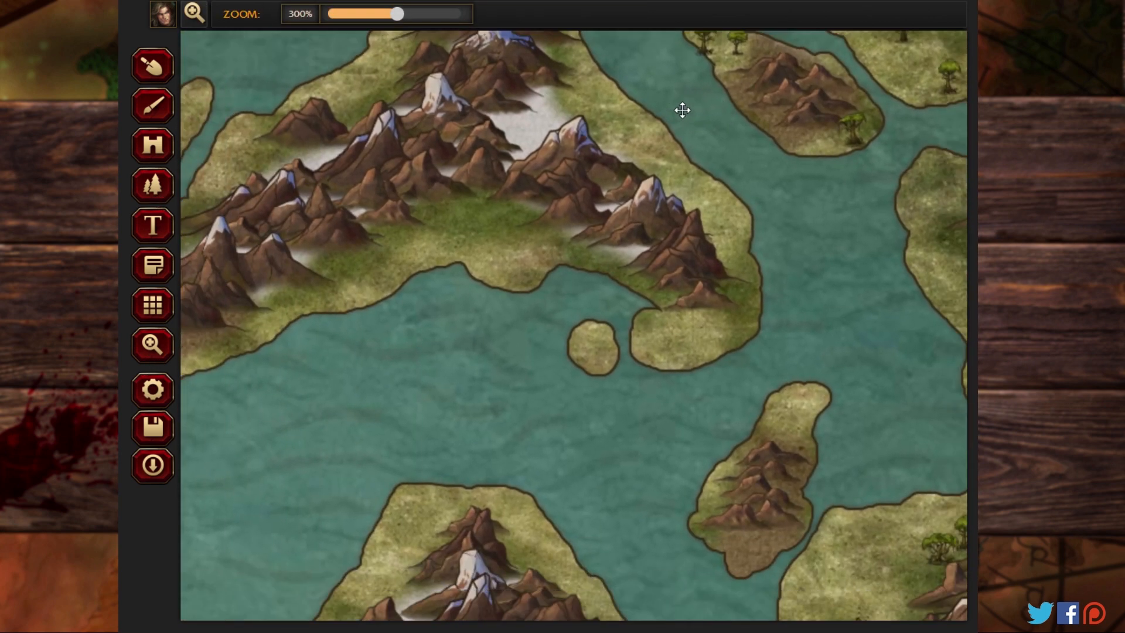
drag(682, 110, 628, 32)
drag(522, 83, 491, 121)
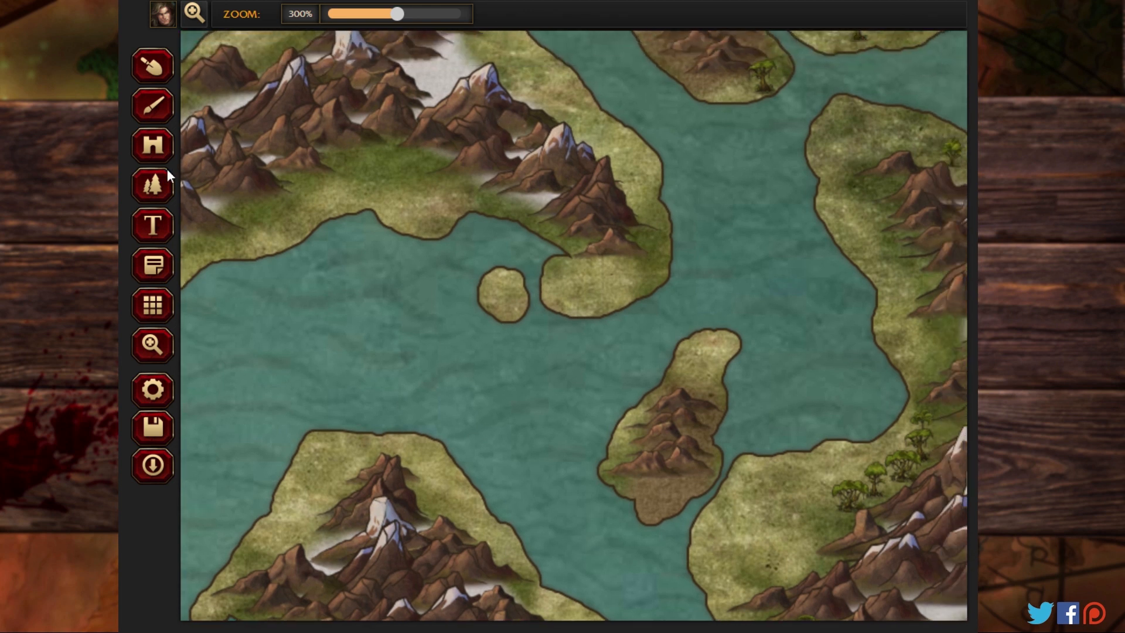
click(152, 185)
click(703, 352)
click(680, 372)
click(713, 380)
click(724, 384)
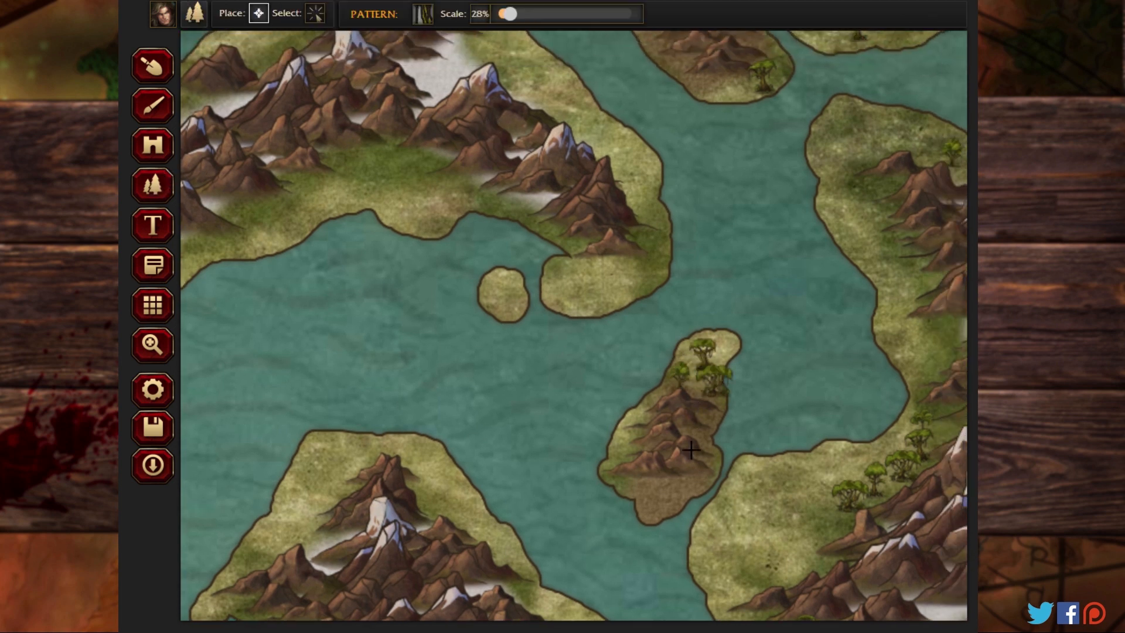
click(655, 482)
click(629, 480)
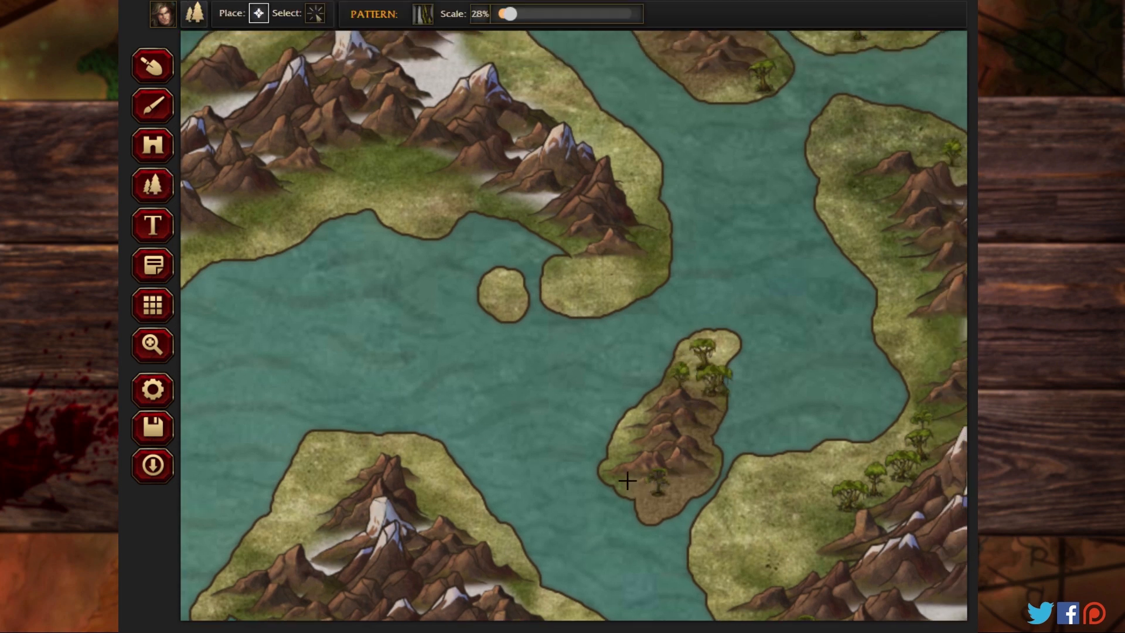
Step: Place jungle trees around the northern tip of the landmass southwest of that island, above its first peaks
click(434, 493)
click(422, 455)
click(364, 445)
click(318, 468)
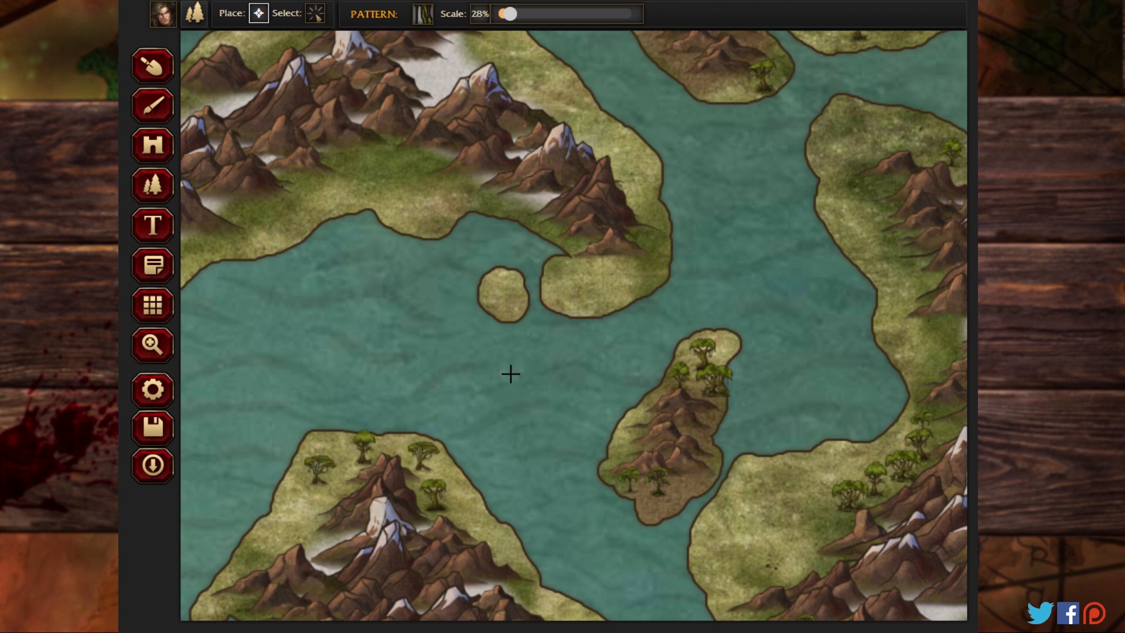
Step: Place jungle trees on the tiny round islet and on the hooked peninsula just east of it
click(506, 293)
click(500, 267)
click(560, 283)
click(595, 274)
click(618, 269)
click(633, 267)
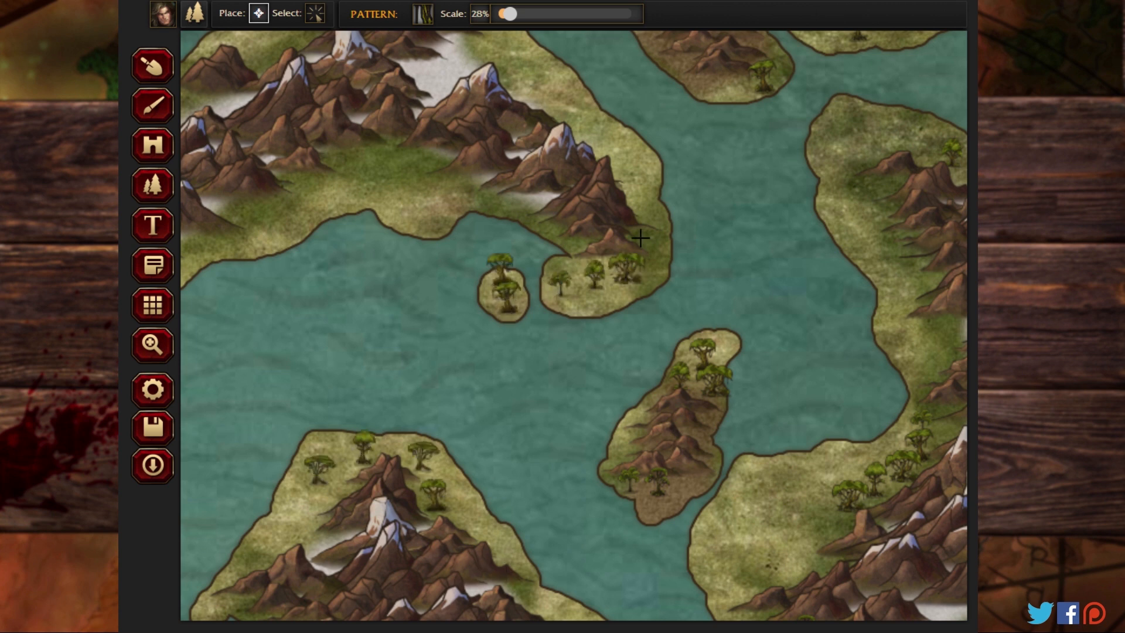
Step: Place jungle trees near the peninsula's mountains and across the green southern plain of the triangular landmass
click(640, 239)
click(457, 181)
click(389, 153)
click(331, 176)
click(283, 197)
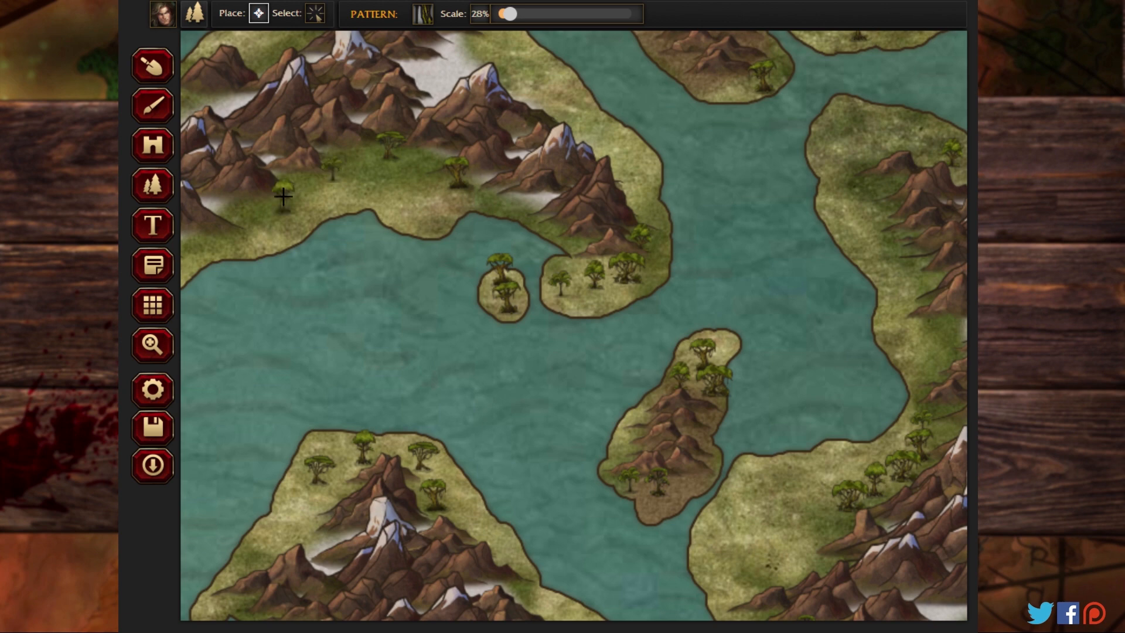
Step: Place jungle trees along the western side of the long narrow island off the triangular landmass's northwestern coast
click(152, 346)
drag(236, 139, 563, 292)
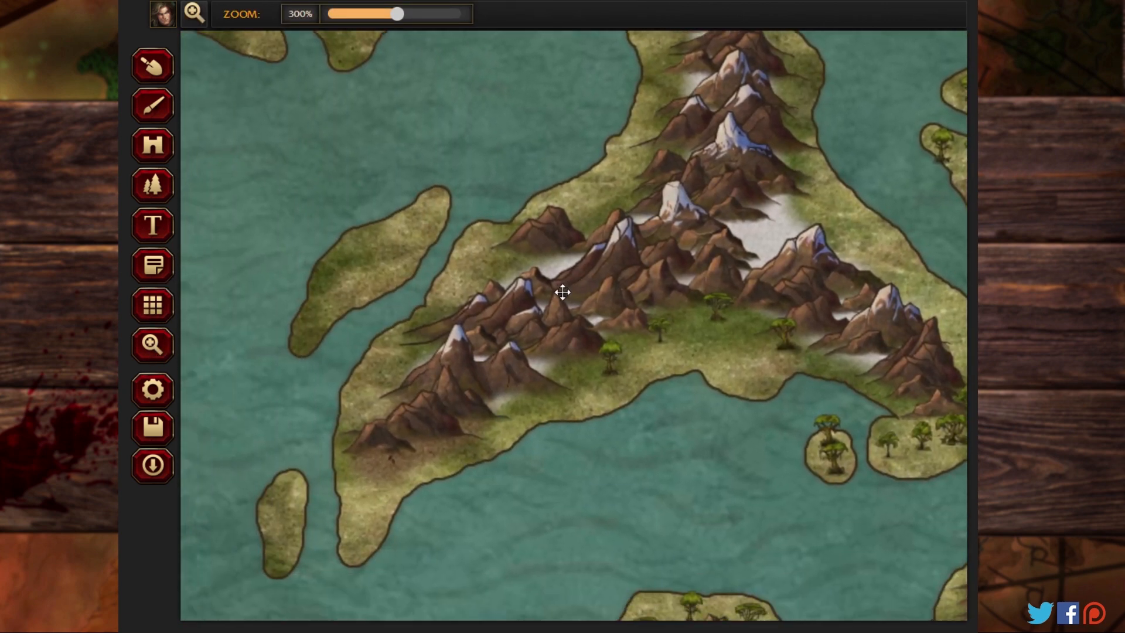
click(153, 185)
click(381, 244)
click(347, 257)
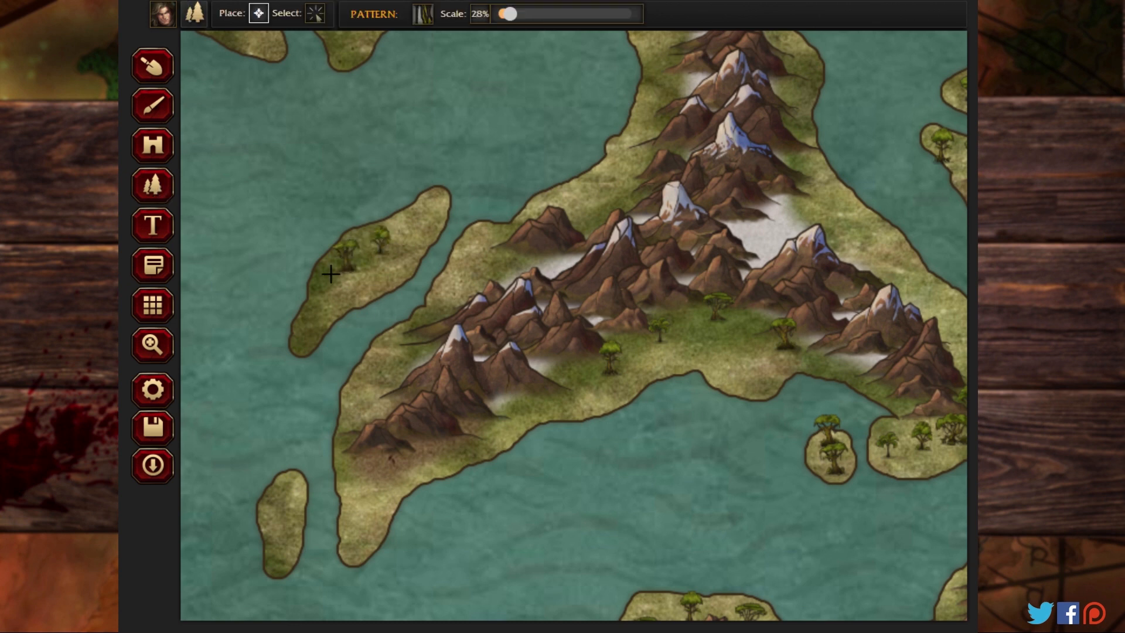
click(332, 273)
click(309, 300)
Step: Place jungle trees around the triangular landmass's southwestern tip and on the small island to its west
click(365, 455)
click(388, 463)
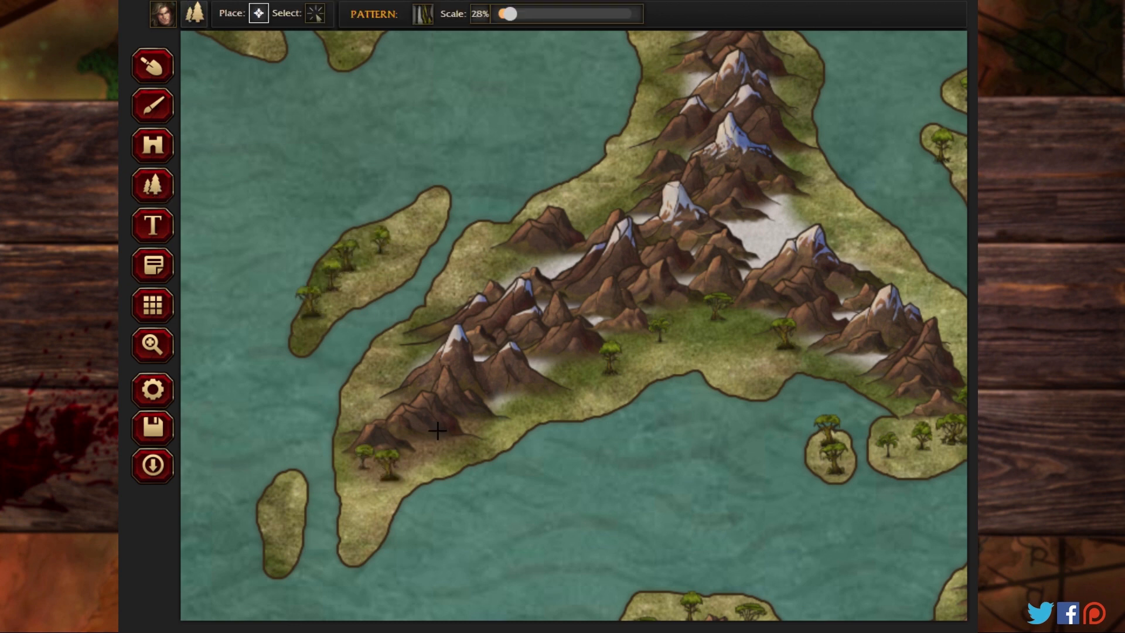
click(485, 420)
click(449, 454)
click(355, 521)
click(292, 516)
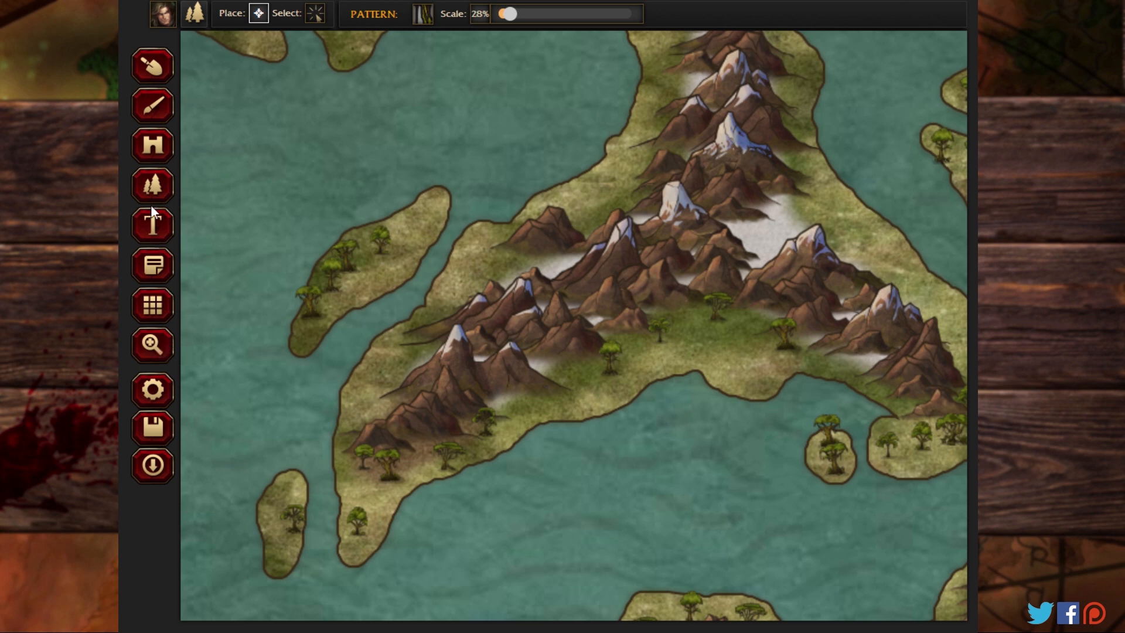
Step: Place jungle trees along the triangular landmass's northern neck and on the small island off its northwestern coast
click(156, 337)
drag(465, 150, 334, 329)
click(153, 187)
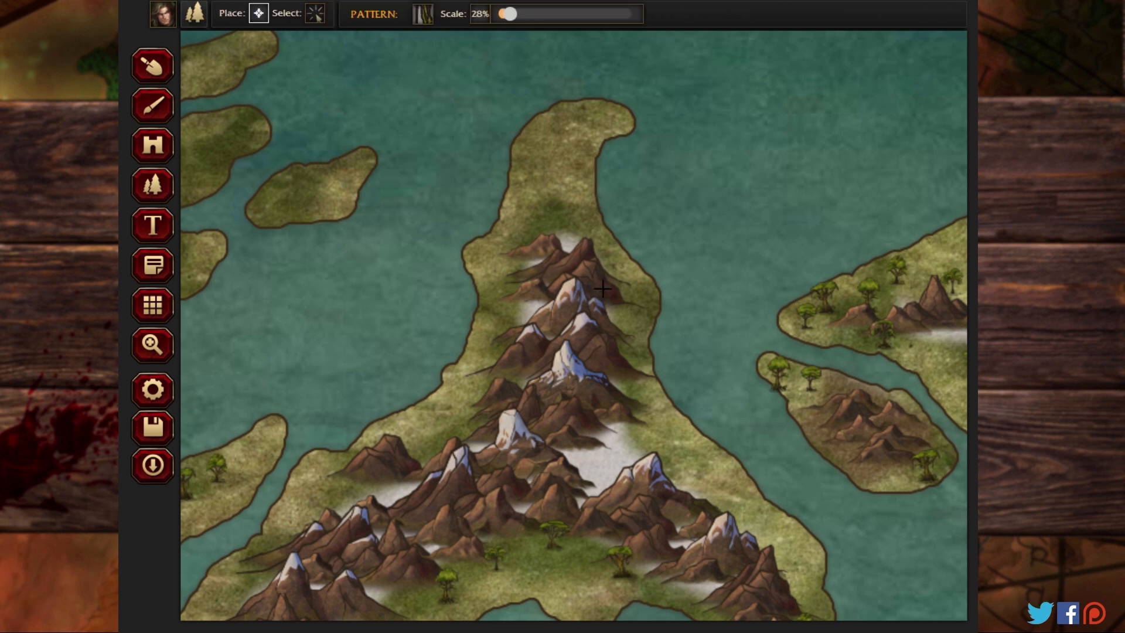
mouse_move(635, 303)
mouse_down()
mouse_move(630, 273)
mouse_move(593, 225)
mouse_move(569, 221)
mouse_move(585, 121)
mouse_move(543, 154)
mouse_move(504, 310)
mouse_up()
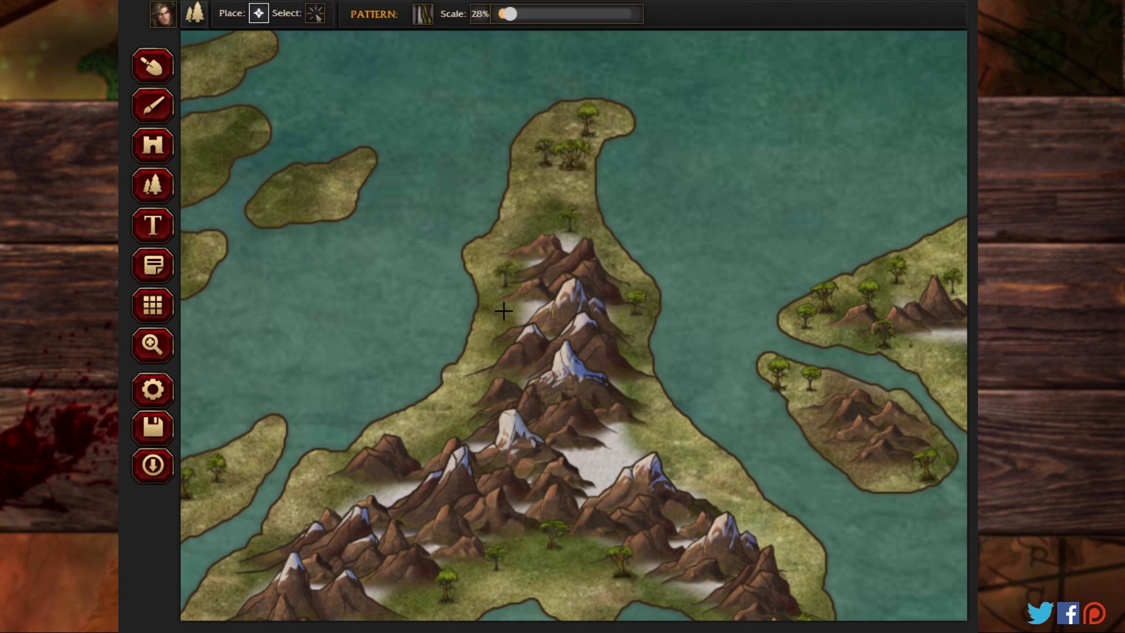
mouse_move(331, 182)
mouse_down()
mouse_move(312, 197)
mouse_move(308, 176)
mouse_move(278, 207)
mouse_up()
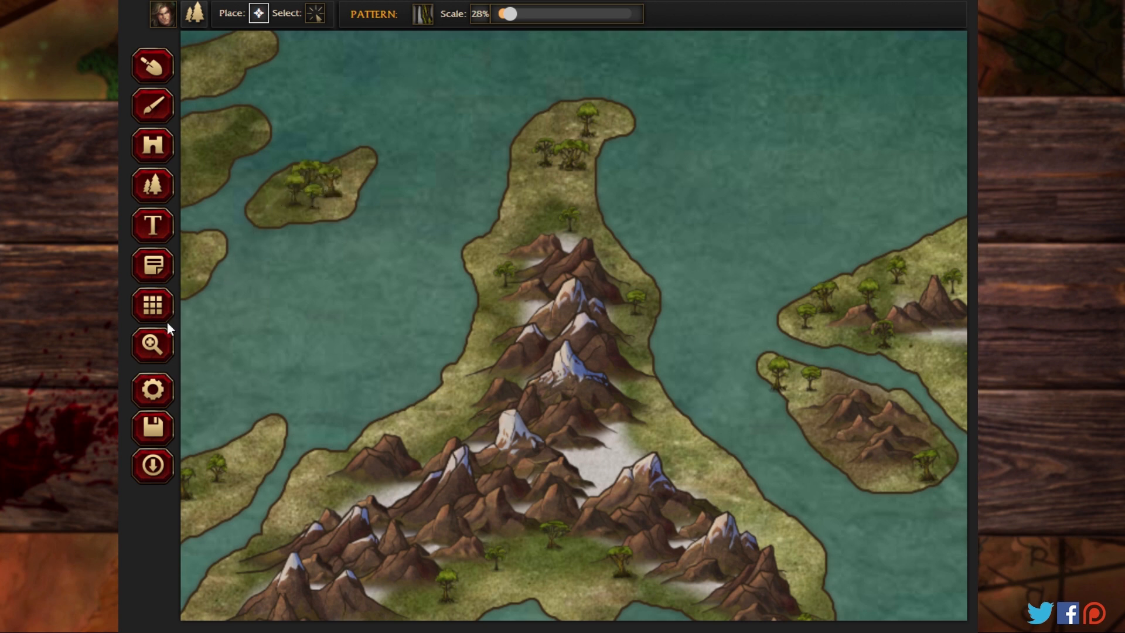
Step: Place jungle trees across the elongated northernmost island between the two mountainous landmasses
click(154, 343)
drag(230, 321, 627, 412)
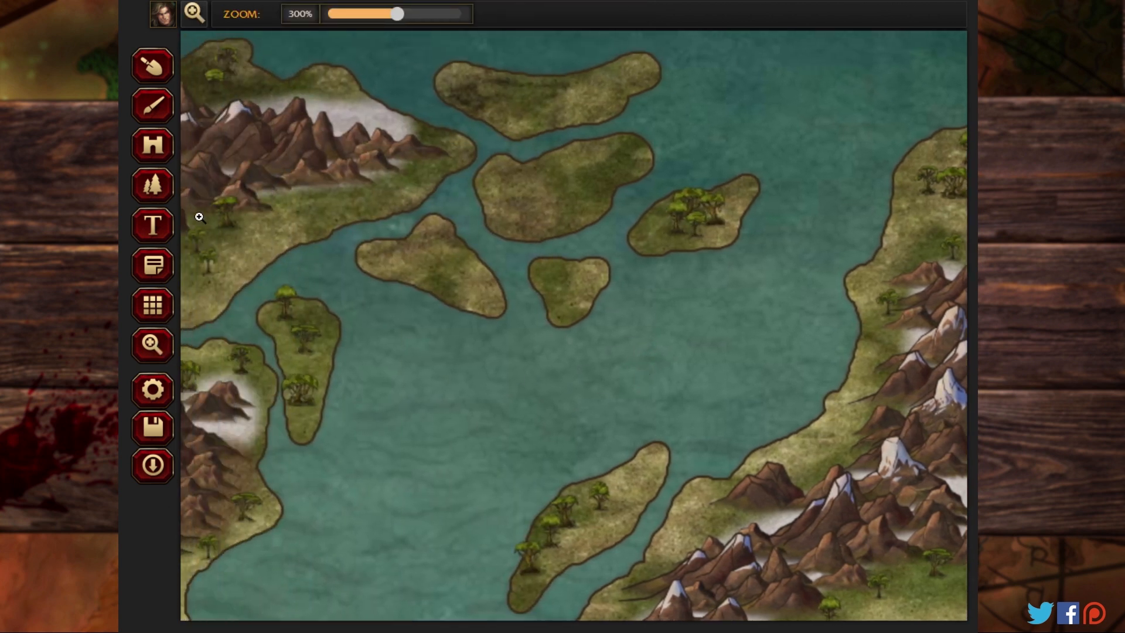
click(153, 185)
click(452, 88)
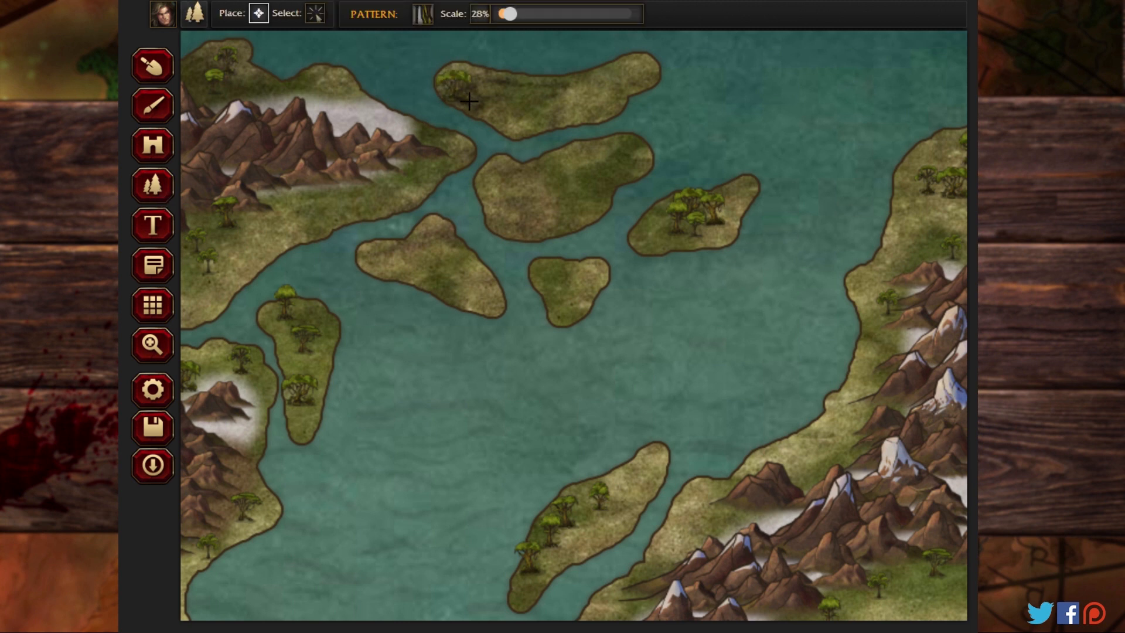
click(529, 96)
click(594, 87)
Step: Place jungle trees on the northern landmass's eastern tip and on the wedge-shaped island just southeast of it
click(437, 167)
click(398, 171)
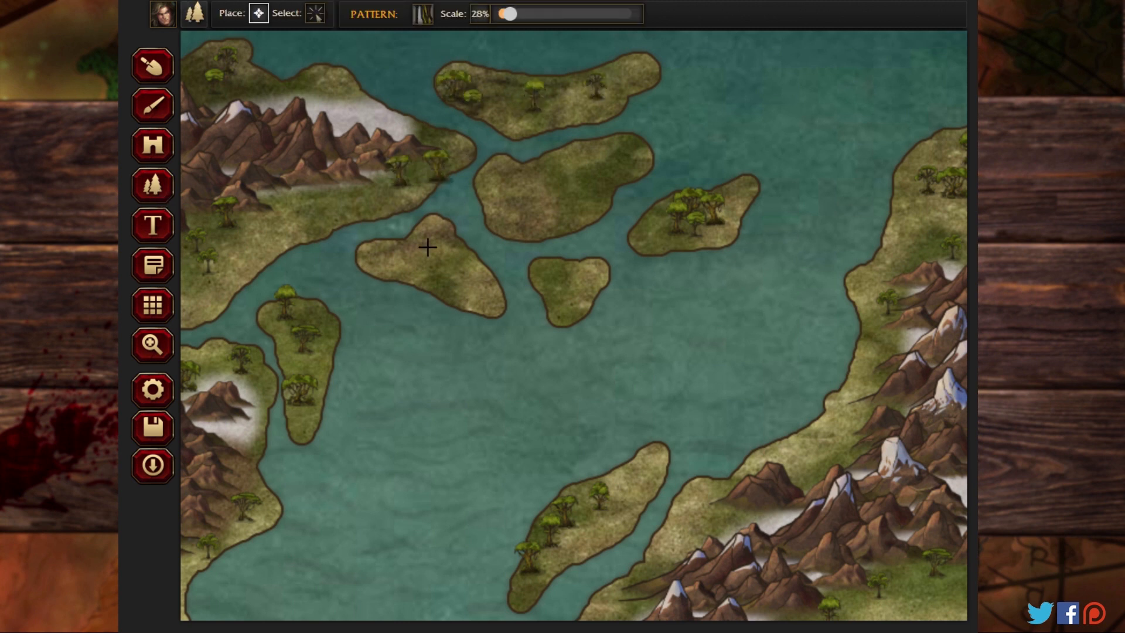
click(428, 248)
click(464, 282)
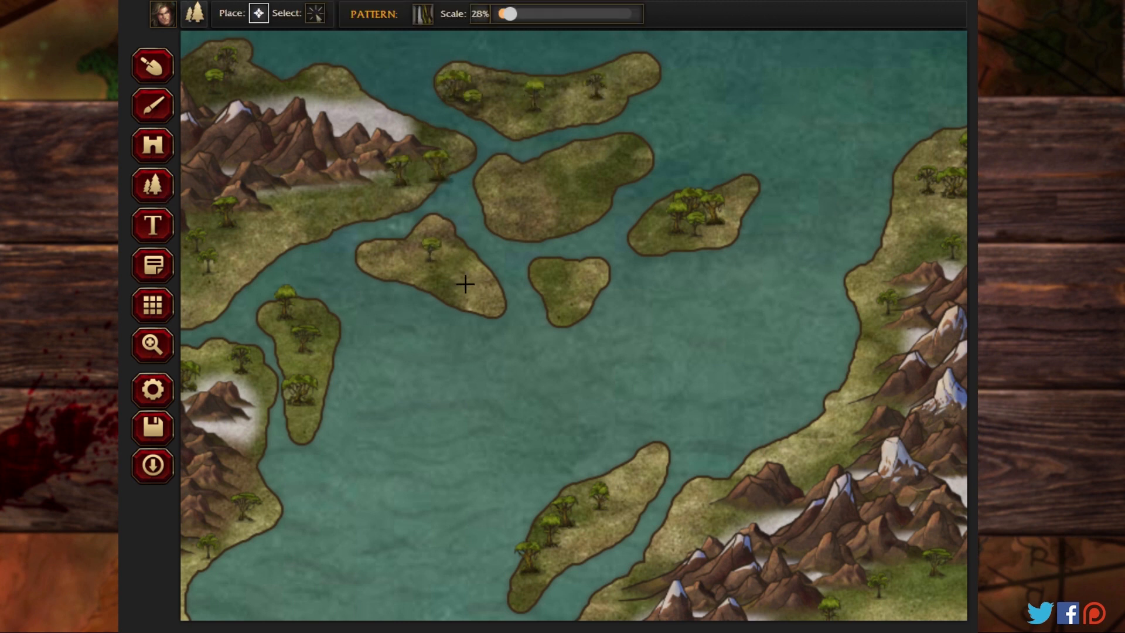
Step: Set the tree scale to 15% and fill the northwestern landmass's western coast with smaller jungle trees
click(153, 345)
mouse_move(396, 14)
mouse_down()
mouse_move(321, 16)
mouse_move(397, 16)
mouse_up()
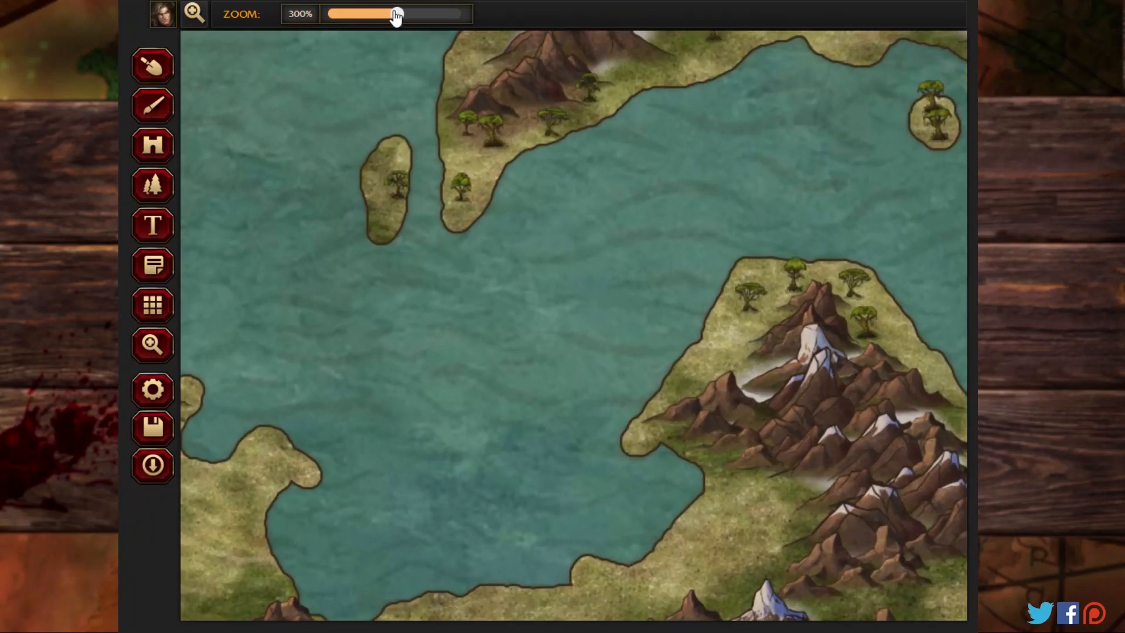
drag(286, 62, 742, 569)
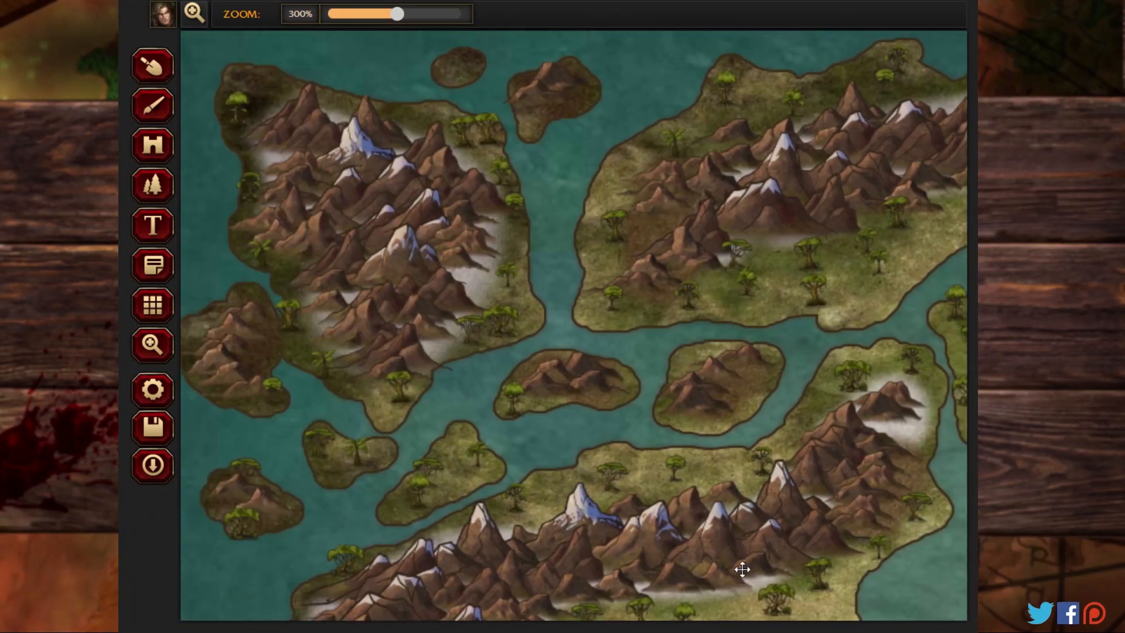
click(151, 186)
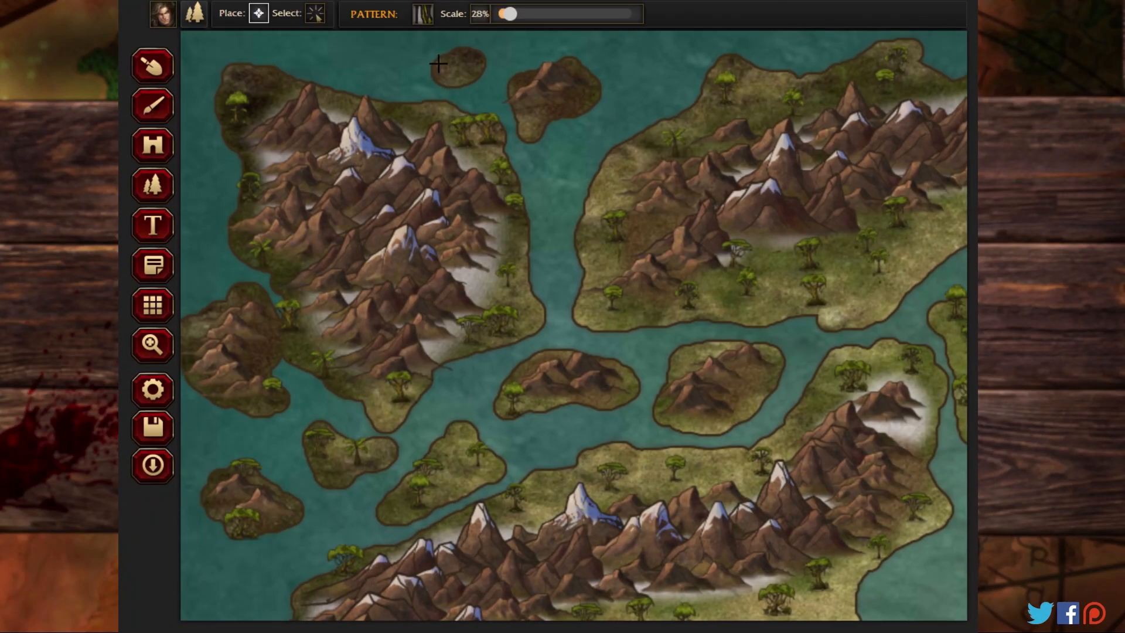
drag(513, 14, 452, 17)
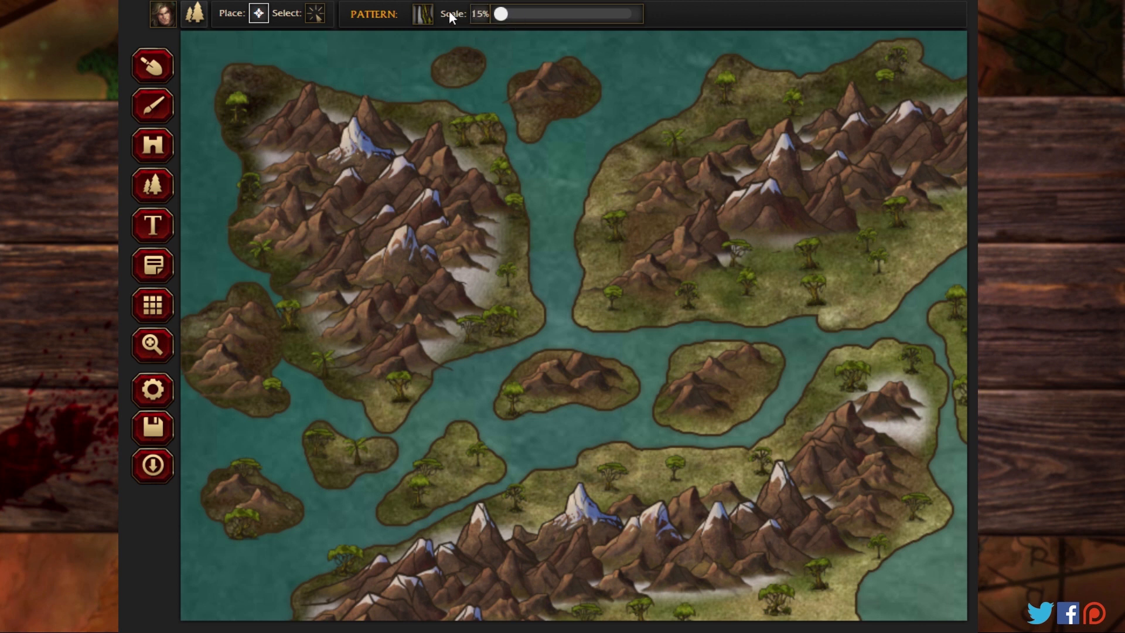
click(261, 108)
click(244, 135)
click(259, 165)
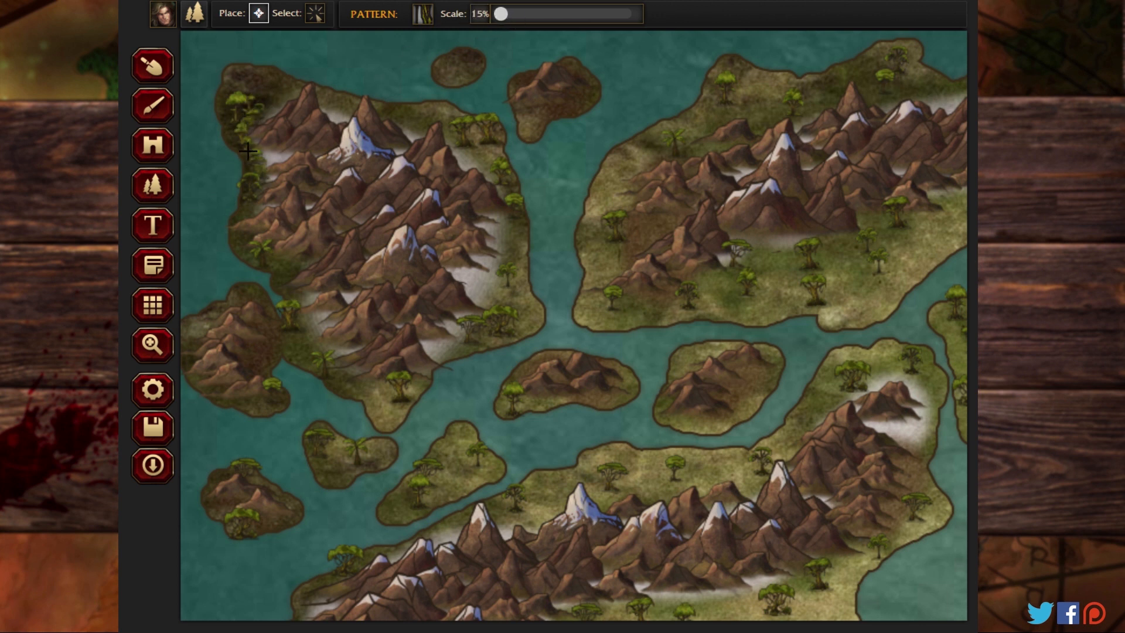
click(249, 152)
click(238, 137)
mouse_move(270, 155)
mouse_down()
mouse_move(240, 240)
mouse_move(288, 274)
mouse_move(296, 310)
mouse_up()
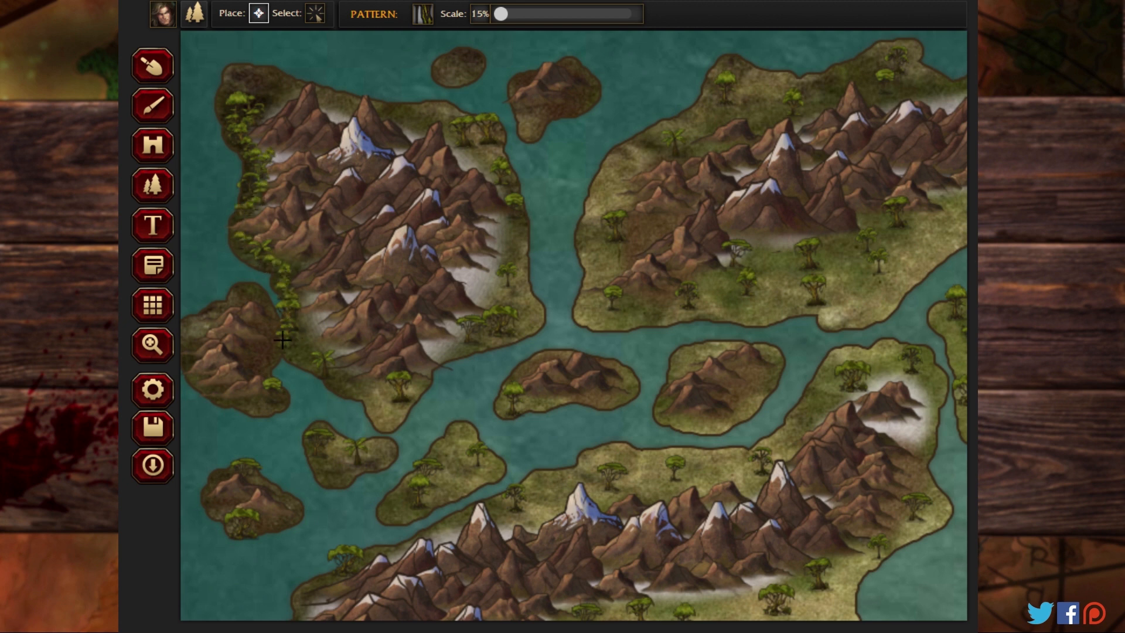
click(273, 317)
click(258, 307)
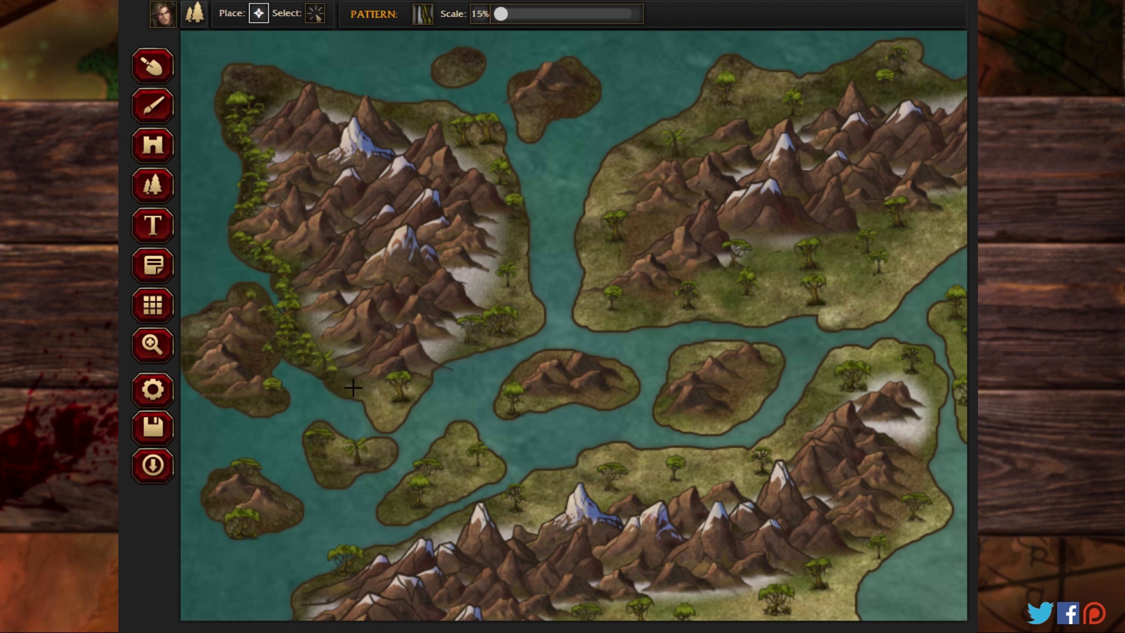
Step: Fill the northwestern landmass's southern tip and its northern and eastern coasts with small jungle trees
mouse_move(353, 387)
mouse_down()
mouse_move(407, 379)
mouse_move(395, 412)
mouse_move(447, 355)
mouse_move(528, 319)
mouse_move(515, 303)
mouse_move(517, 248)
mouse_move(499, 305)
mouse_move(521, 311)
mouse_move(511, 197)
mouse_move(471, 150)
mouse_move(488, 144)
mouse_move(426, 122)
mouse_move(448, 114)
mouse_move(393, 115)
mouse_up()
click(405, 392)
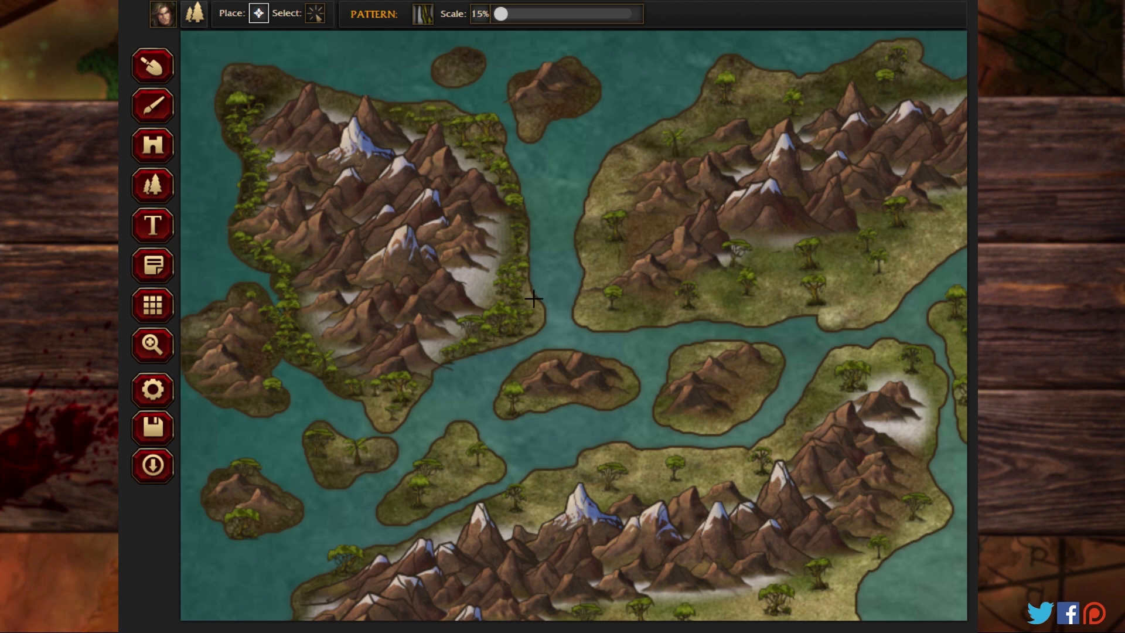
drag(534, 298, 504, 346)
Step: Add small jungle trees to the three little islands south of the northwestern landmass
mouse_move(372, 444)
mouse_down()
mouse_move(342, 469)
mouse_move(367, 454)
mouse_up()
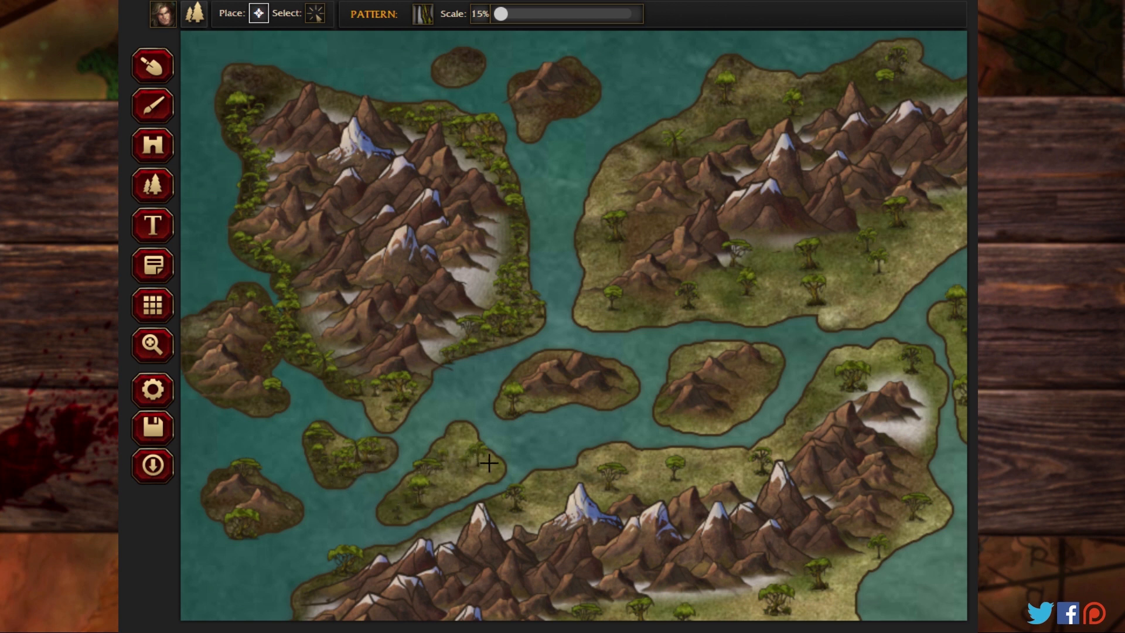
drag(489, 463, 442, 478)
drag(280, 517, 223, 515)
Step: Surround the mountains on the oval island in the central strait with small jungle trees
mouse_move(518, 397)
mouse_down()
mouse_move(543, 393)
mouse_move(556, 364)
mouse_up()
click(583, 392)
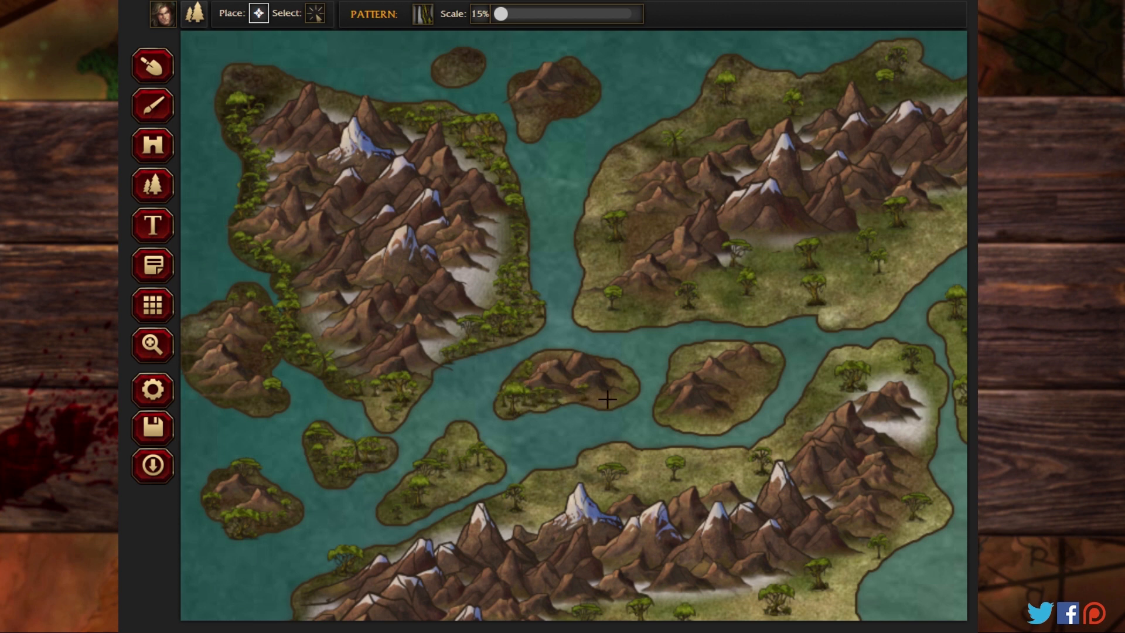
click(607, 399)
click(614, 373)
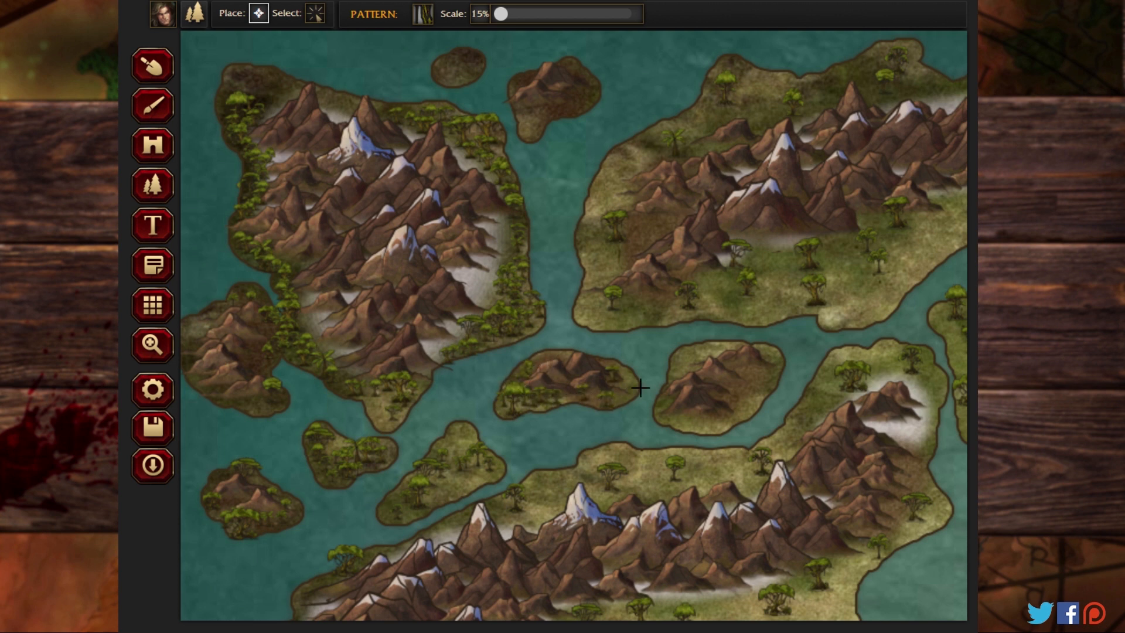
Step: Place small jungle trees along the western side of the landmass northeast of the strait, beside its mountains
click(608, 309)
click(651, 221)
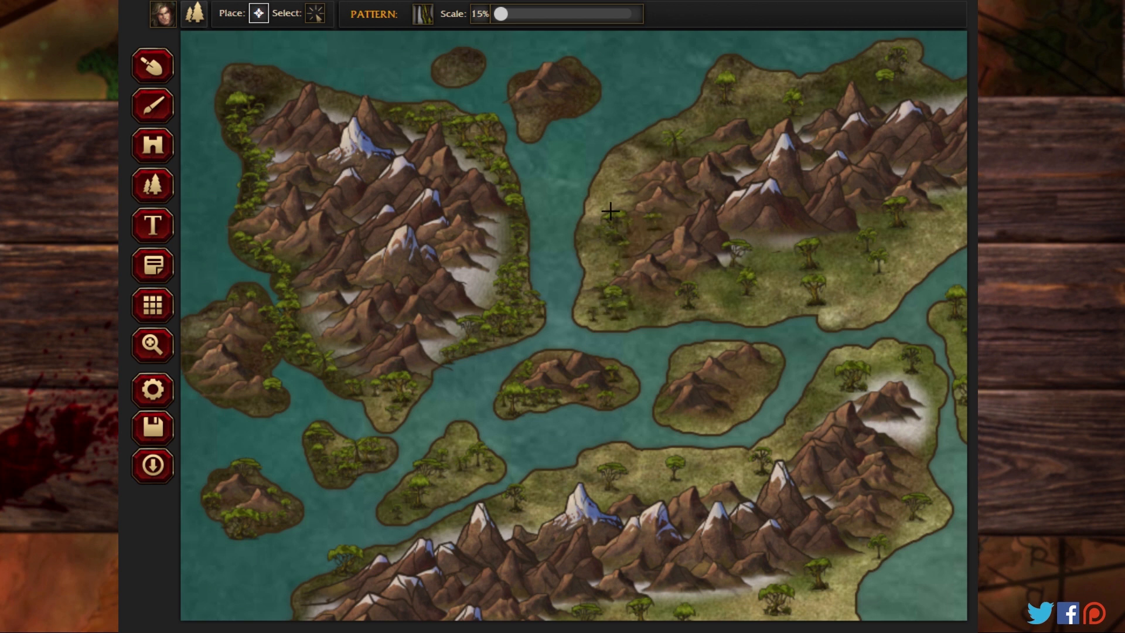
click(636, 187)
click(618, 206)
click(630, 173)
Step: Scatter small jungle trees over the southwestern plain of the landmass north of the strait, below its mountains
click(693, 289)
click(702, 280)
click(703, 260)
click(731, 255)
click(744, 265)
click(735, 277)
click(761, 294)
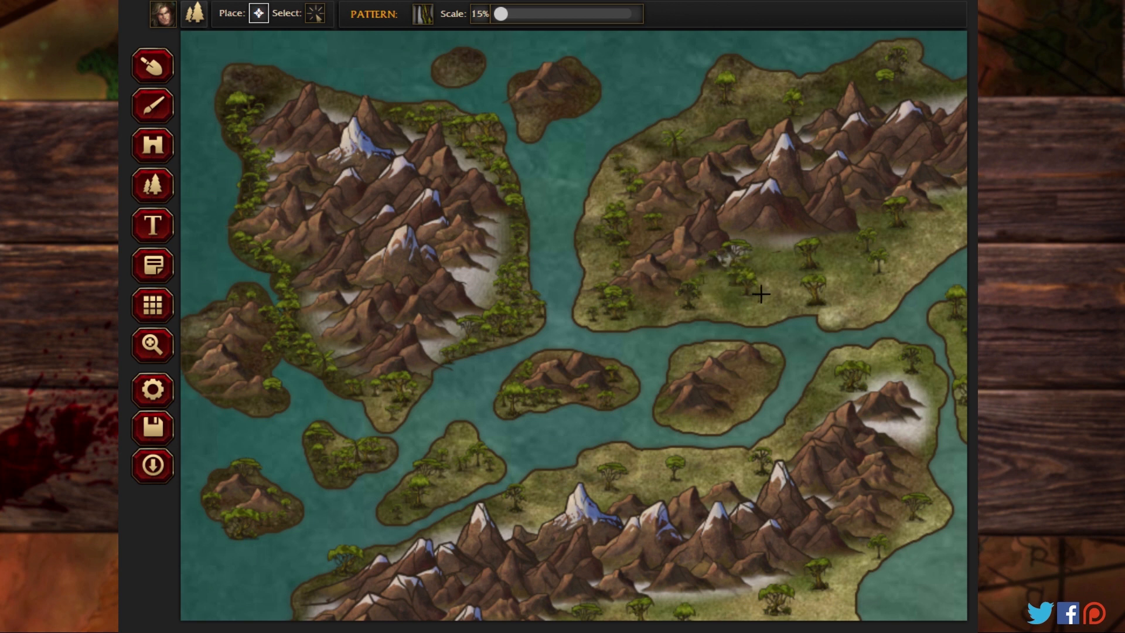
click(776, 291)
click(786, 287)
Step: Thicken the jungle directly south of the snow-capped peaks on the landmass north of the strait
click(772, 251)
click(794, 244)
click(784, 244)
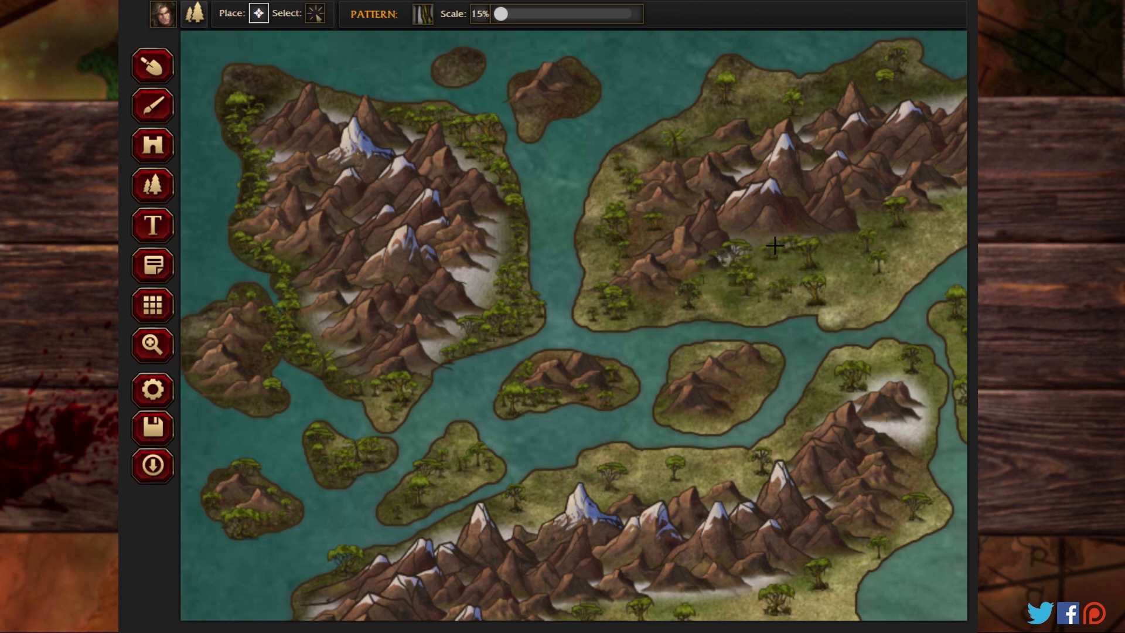
click(768, 237)
click(754, 237)
click(786, 257)
click(800, 257)
click(781, 273)
Step: Extend the small jungle trees over the southeastern plain of the landmass north of the strait
click(830, 296)
click(851, 301)
click(859, 300)
click(821, 280)
click(840, 257)
click(903, 264)
click(890, 240)
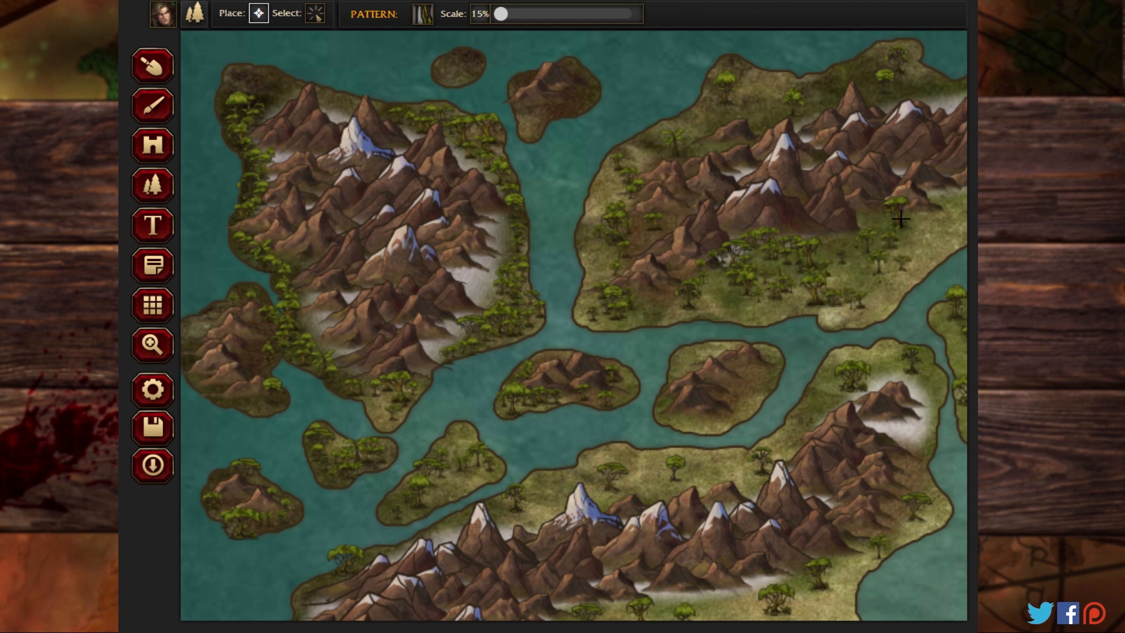
Step: Close the gaps in the jungle along the mountains' southeastern foot and add trees at the northwestern landmass's northern corner
click(883, 218)
click(858, 230)
click(831, 251)
click(845, 249)
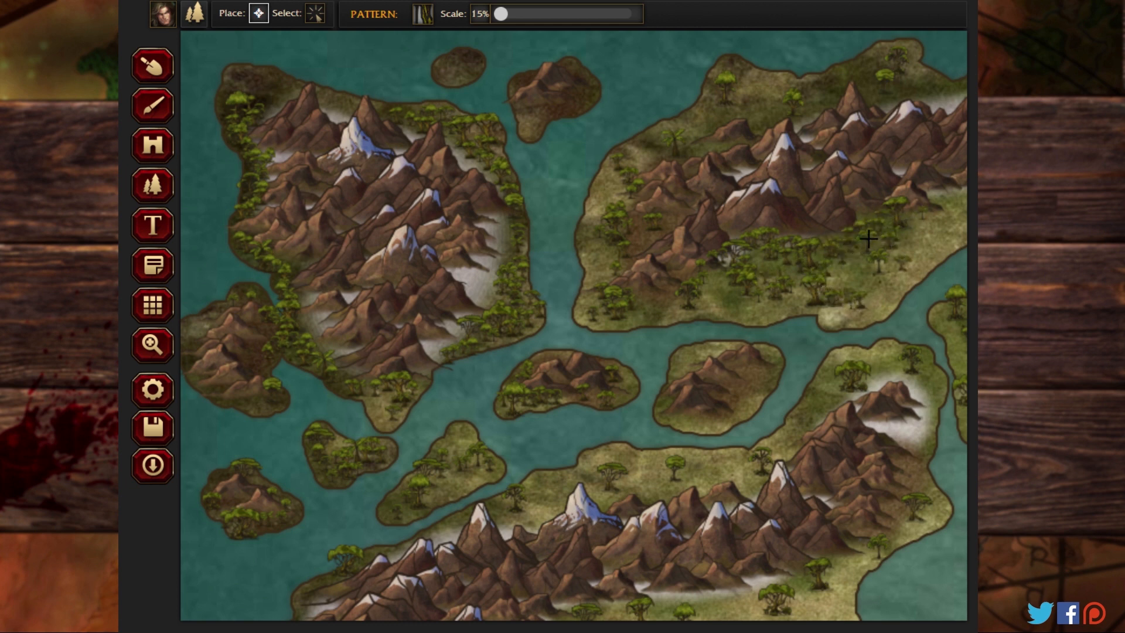
click(869, 238)
click(822, 256)
click(862, 219)
click(821, 236)
click(824, 223)
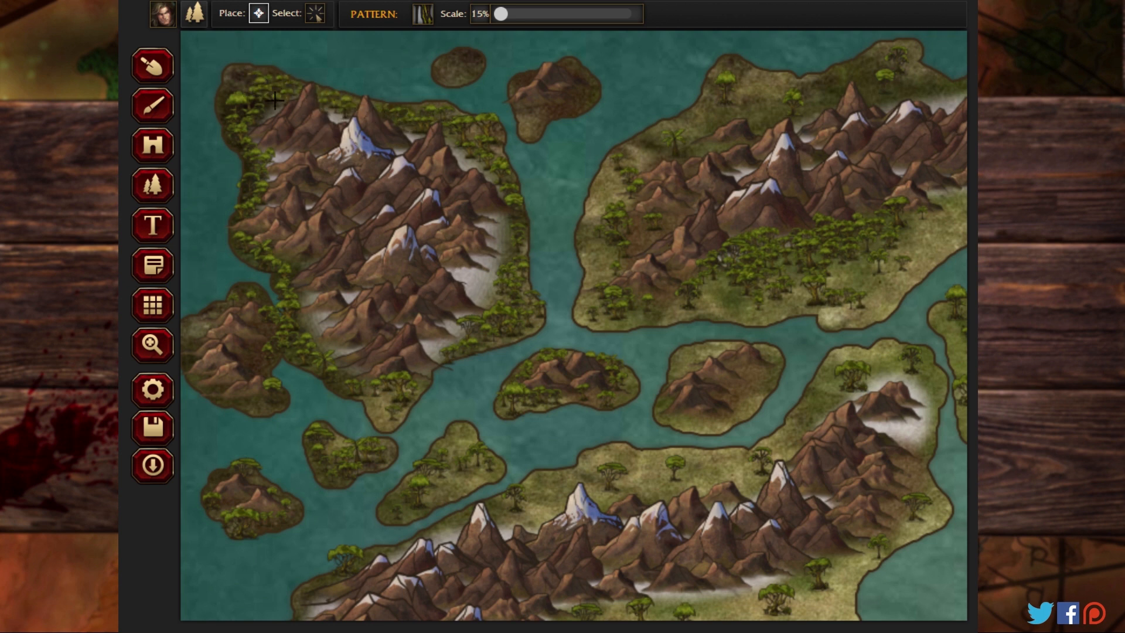
click(240, 72)
Step: Place small jungle trees along the northern coast of the large landmass south of the strait, above its mountains
click(151, 345)
drag(597, 472, 584, 168)
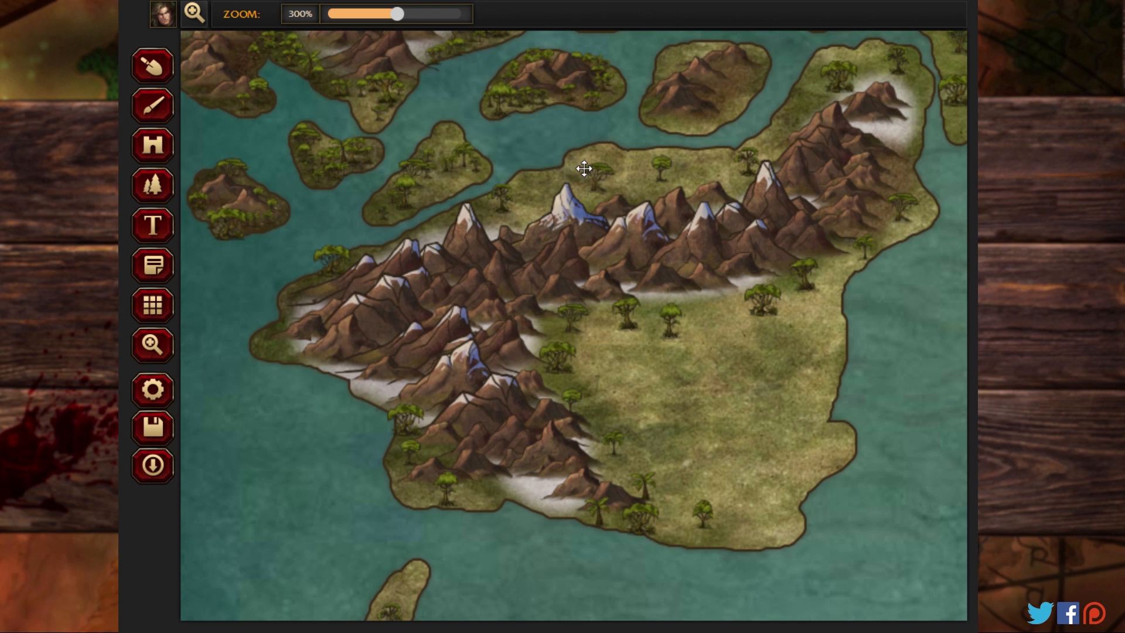
click(157, 183)
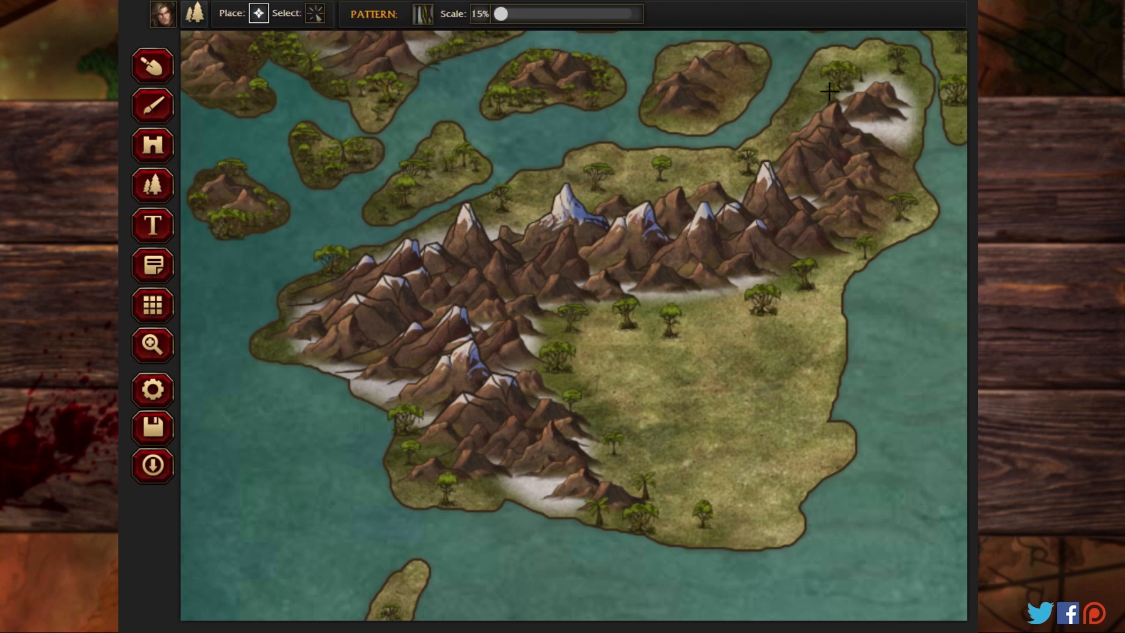
mouse_move(829, 90)
mouse_down()
mouse_move(808, 114)
mouse_move(818, 108)
mouse_move(732, 195)
mouse_move(726, 172)
mouse_move(715, 187)
mouse_move(666, 178)
mouse_move(665, 198)
mouse_move(629, 205)
mouse_move(594, 183)
mouse_move(593, 209)
mouse_move(598, 191)
mouse_move(495, 228)
mouse_move(499, 207)
mouse_move(541, 208)
mouse_move(549, 187)
mouse_move(527, 196)
mouse_up()
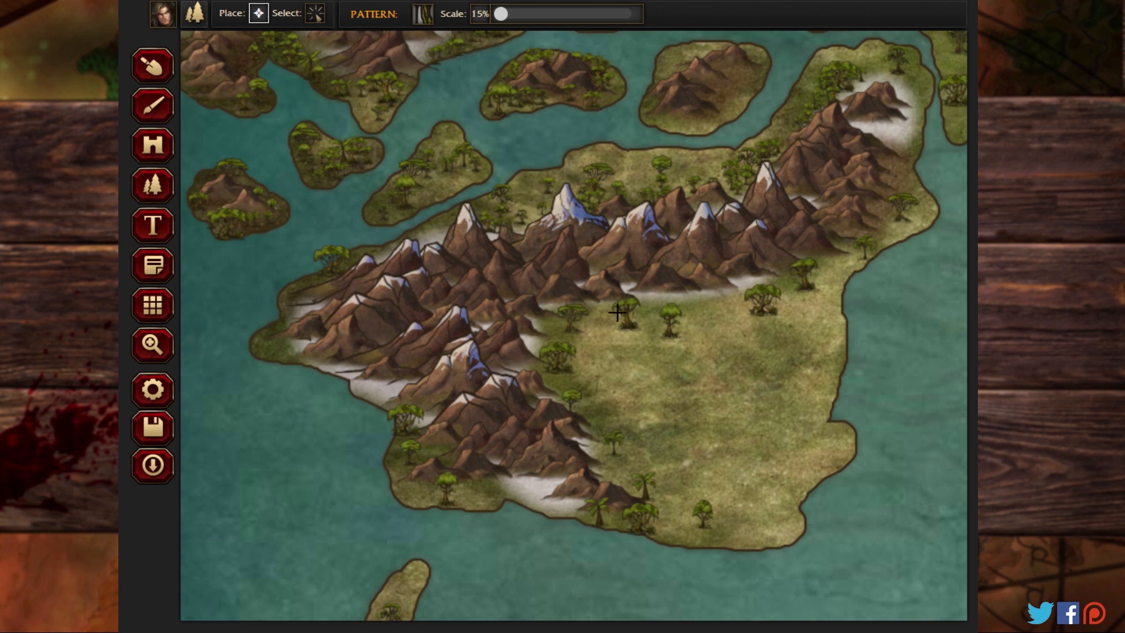
Step: Fill the mountains' inner foot and the southern and western coasts of the landmass south of the strait with small jungle trees
mouse_move(617, 312)
mouse_down()
mouse_move(594, 332)
mouse_move(564, 325)
mouse_move(618, 314)
mouse_move(542, 327)
mouse_move(566, 357)
mouse_move(559, 391)
mouse_move(583, 406)
mouse_move(570, 374)
mouse_move(580, 370)
mouse_move(582, 397)
mouse_move(629, 438)
mouse_move(590, 452)
mouse_move(653, 477)
mouse_move(660, 496)
mouse_move(722, 508)
mouse_move(783, 477)
mouse_move(767, 502)
mouse_move(711, 523)
mouse_move(729, 510)
mouse_move(677, 512)
mouse_move(666, 499)
mouse_move(670, 519)
mouse_move(644, 507)
mouse_up()
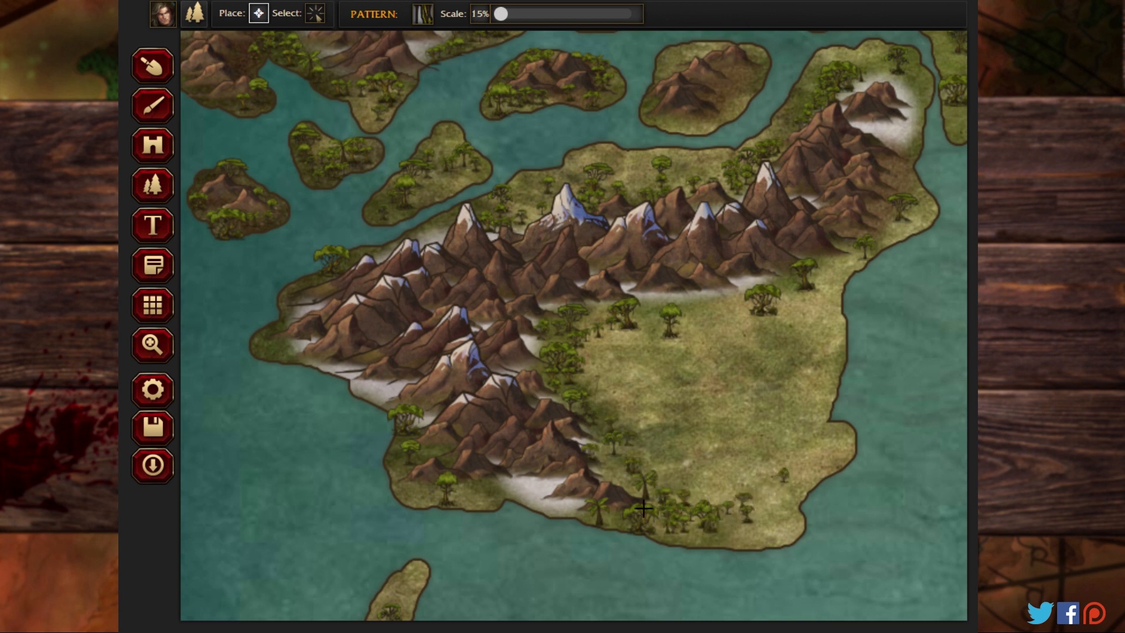
mouse_move(612, 468)
mouse_down()
mouse_move(672, 519)
mouse_move(601, 517)
mouse_move(607, 457)
mouse_move(668, 514)
mouse_move(716, 524)
mouse_move(698, 513)
mouse_move(643, 319)
mouse_move(743, 307)
mouse_move(904, 213)
mouse_move(882, 138)
mouse_up()
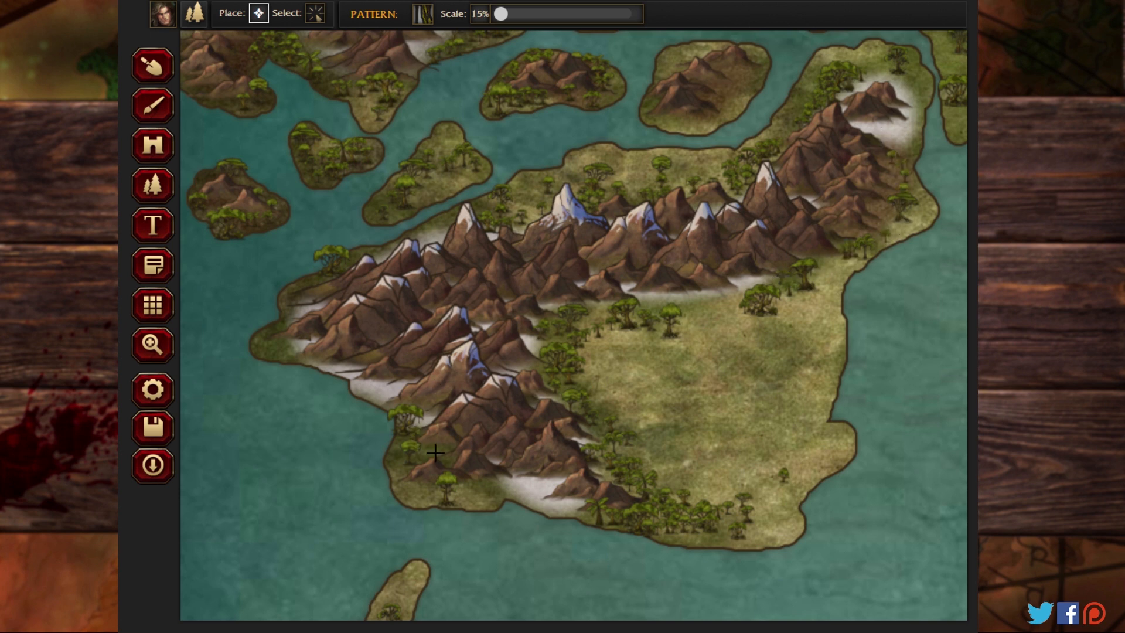
mouse_move(434, 453)
mouse_down()
mouse_move(410, 472)
mouse_move(398, 449)
mouse_move(458, 487)
mouse_move(481, 475)
mouse_move(457, 475)
mouse_move(485, 489)
mouse_move(428, 469)
mouse_up()
mouse_move(281, 345)
mouse_down()
mouse_move(269, 345)
mouse_move(317, 276)
mouse_move(381, 257)
mouse_move(349, 267)
mouse_up()
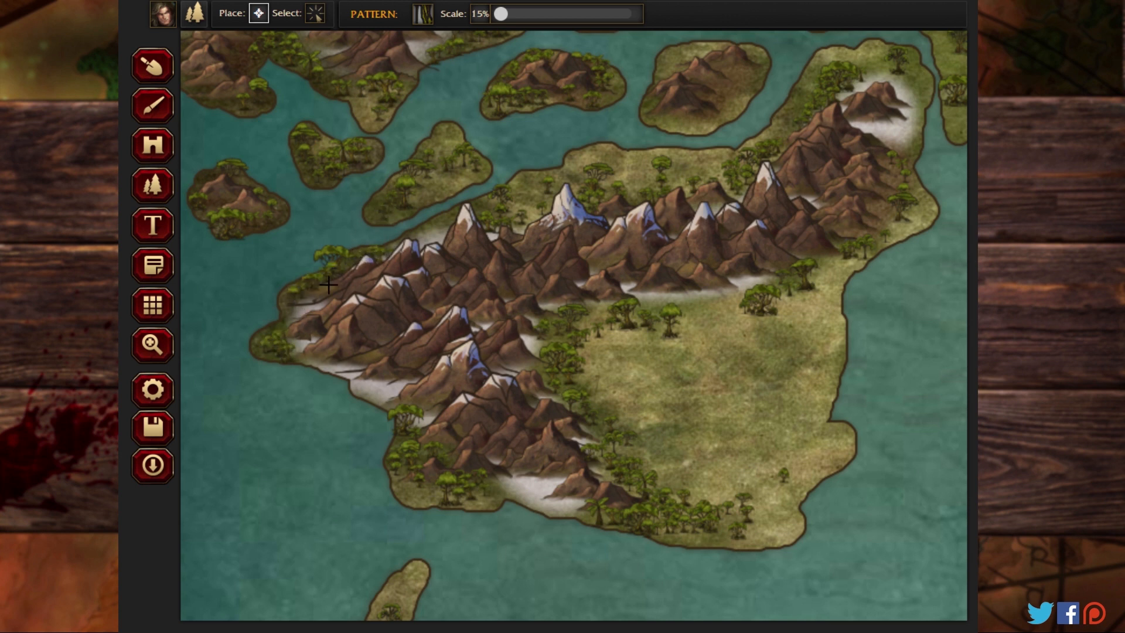
mouse_move(648, 386)
mouse_down()
mouse_move(637, 338)
mouse_move(664, 349)
mouse_move(698, 332)
mouse_move(641, 303)
mouse_up()
Step: Fill the narrow island west of the large southern landmass with small jungle trees around its mountains
click(160, 347)
drag(502, 525, 449, 68)
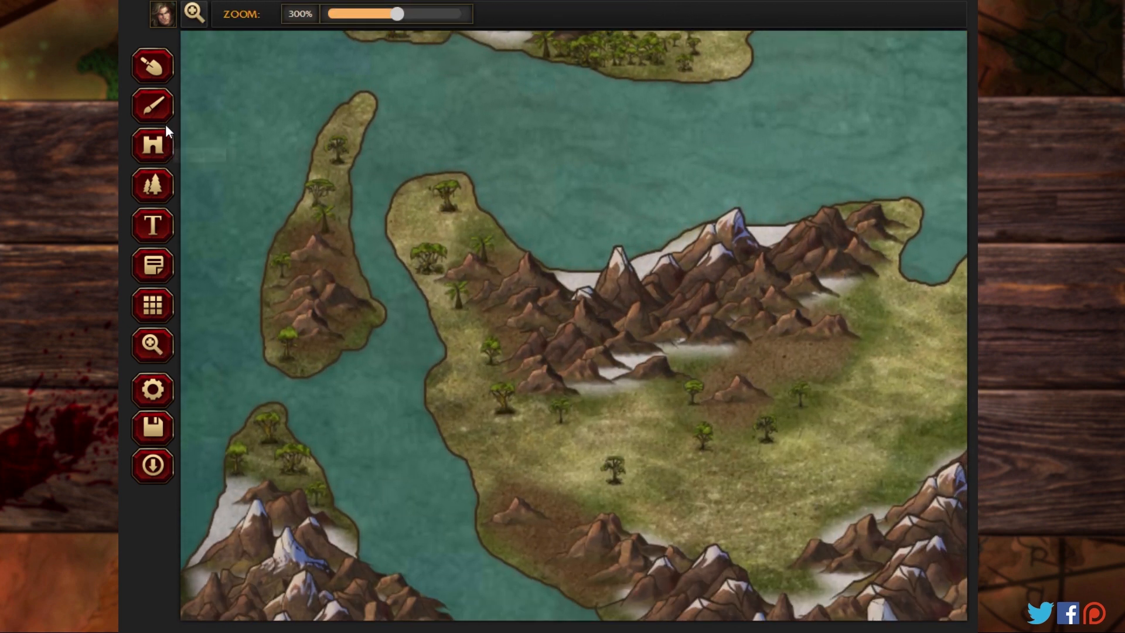
click(152, 185)
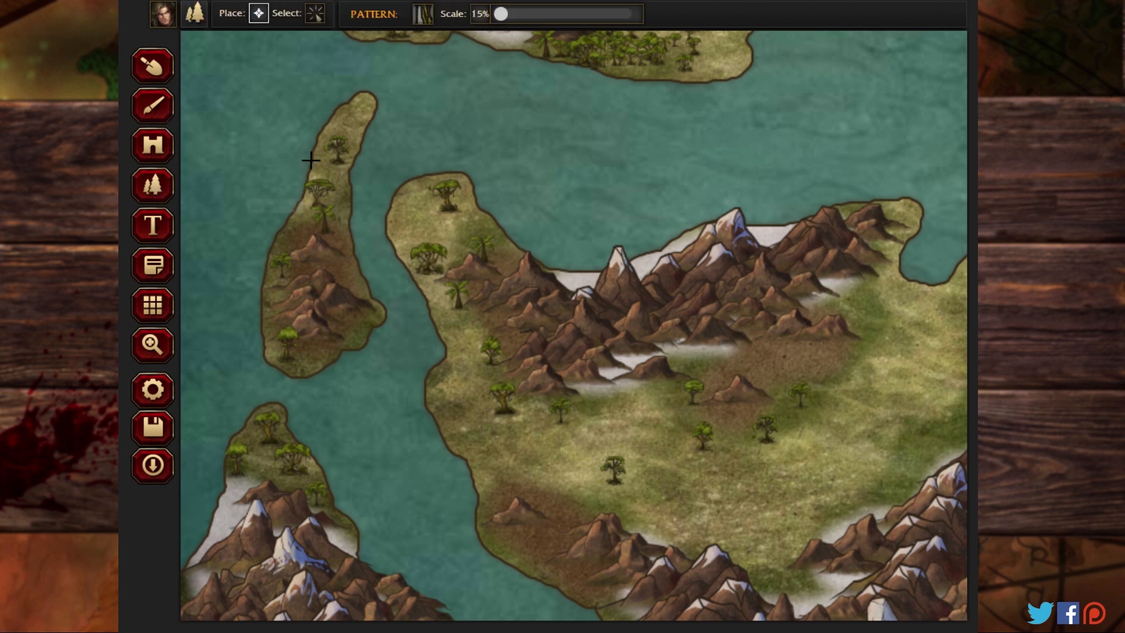
mouse_move(332, 185)
mouse_down()
mouse_move(308, 236)
mouse_move(328, 239)
mouse_move(317, 223)
mouse_move(296, 230)
mouse_move(283, 283)
mouse_move(288, 265)
mouse_move(303, 265)
mouse_move(281, 284)
mouse_move(280, 309)
mouse_move(297, 346)
mouse_move(318, 341)
mouse_move(297, 357)
mouse_move(285, 346)
mouse_move(291, 359)
mouse_move(322, 358)
mouse_move(334, 338)
mouse_up()
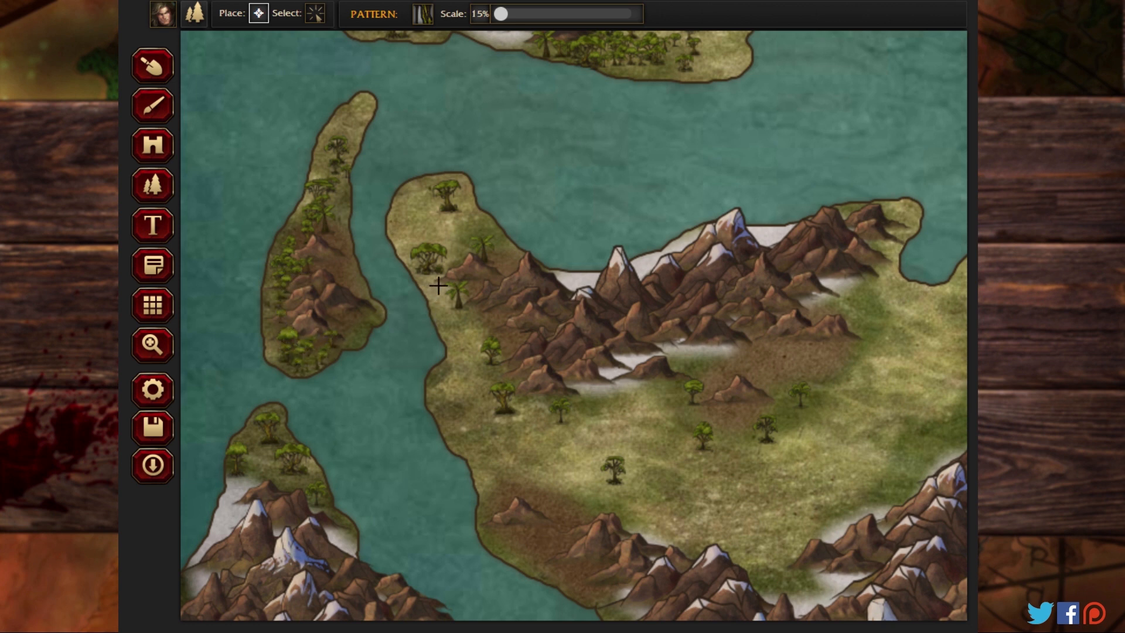
Step: Add small jungle trees along the southern landmass's western coast and central plain, and cover the neighbouring southwestern landmass's northern tip
mouse_move(439, 285)
mouse_down()
mouse_move(468, 265)
mouse_move(451, 243)
mouse_move(445, 260)
mouse_move(474, 258)
mouse_move(446, 239)
mouse_move(443, 212)
mouse_move(456, 205)
mouse_move(474, 244)
mouse_move(461, 232)
mouse_move(441, 289)
mouse_move(484, 339)
mouse_move(462, 307)
mouse_move(475, 352)
mouse_move(448, 308)
mouse_move(470, 353)
mouse_move(441, 385)
mouse_move(484, 396)
mouse_move(505, 387)
mouse_move(509, 411)
mouse_move(551, 406)
mouse_move(485, 429)
mouse_move(597, 432)
mouse_move(600, 407)
mouse_move(633, 416)
mouse_move(601, 459)
mouse_move(631, 473)
mouse_move(627, 485)
mouse_move(604, 481)
mouse_move(654, 498)
mouse_move(662, 512)
mouse_move(625, 488)
mouse_move(641, 518)
mouse_move(564, 489)
mouse_move(587, 472)
mouse_move(564, 494)
mouse_move(574, 505)
mouse_move(665, 476)
mouse_move(692, 446)
mouse_move(688, 389)
mouse_move(715, 371)
mouse_move(692, 364)
mouse_move(669, 388)
mouse_move(728, 408)
mouse_move(700, 414)
mouse_move(666, 409)
mouse_up()
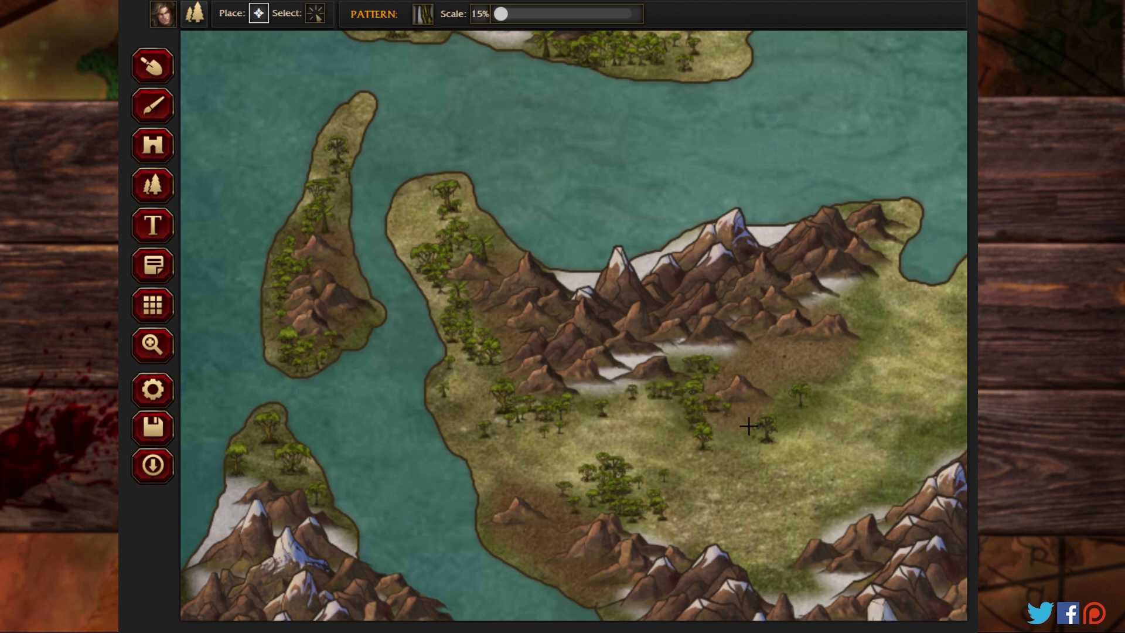
mouse_move(749, 426)
mouse_down()
mouse_move(835, 374)
mouse_move(824, 351)
mouse_move(792, 386)
mouse_move(818, 411)
mouse_move(779, 414)
mouse_move(811, 435)
mouse_up()
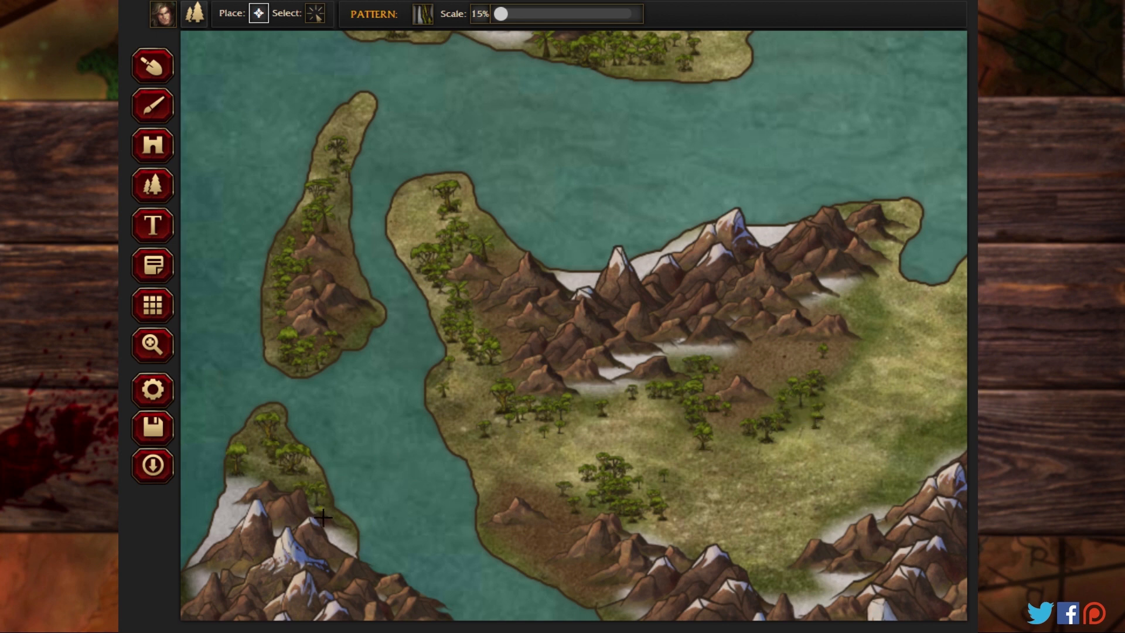
mouse_move(324, 516)
mouse_down()
mouse_move(297, 463)
mouse_move(319, 499)
mouse_move(244, 467)
mouse_move(256, 425)
mouse_move(242, 450)
mouse_move(273, 413)
mouse_move(289, 439)
mouse_move(276, 428)
mouse_move(273, 441)
mouse_move(258, 416)
mouse_move(239, 443)
mouse_move(242, 485)
mouse_move(266, 491)
mouse_move(273, 464)
mouse_move(331, 514)
mouse_up()
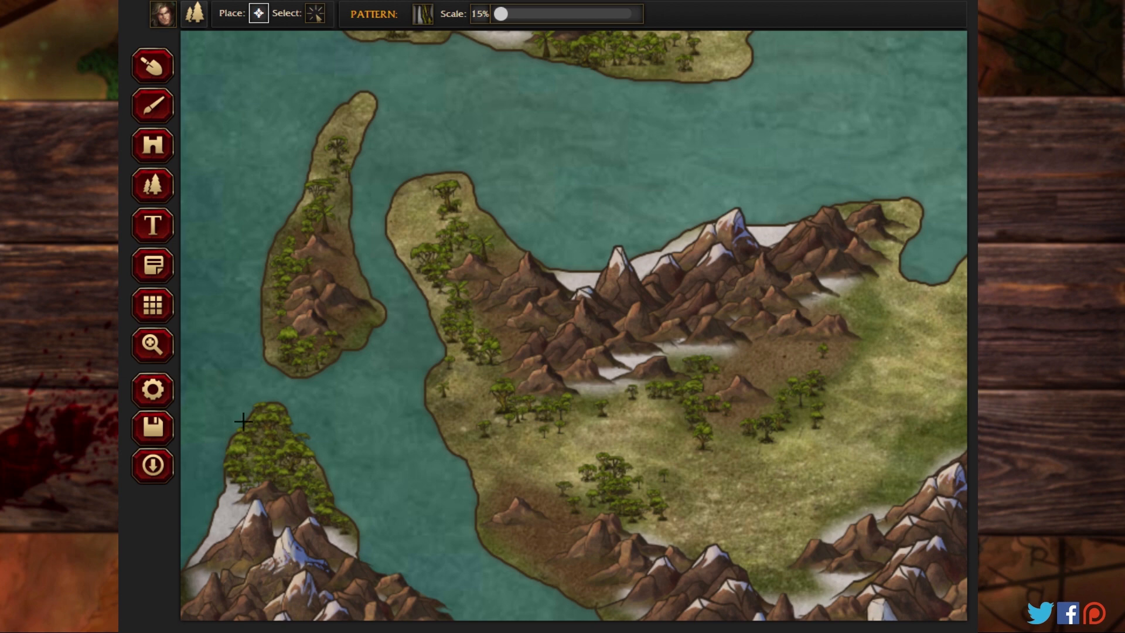
Step: Fill the southwestern landmass's western coast and the small mountainous islet off its southern end with small jungle trees
click(156, 345)
drag(475, 485, 544, 71)
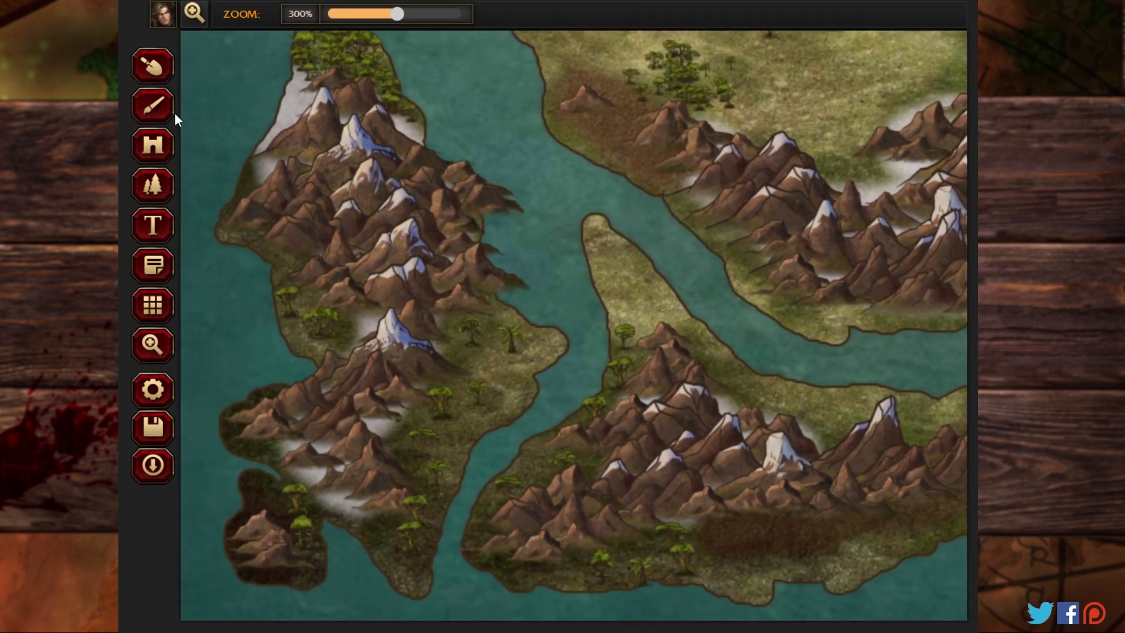
click(160, 176)
mouse_move(288, 277)
mouse_down()
mouse_move(276, 252)
mouse_move(289, 291)
mouse_up()
mouse_move(302, 329)
mouse_down()
mouse_move(299, 291)
mouse_move(319, 315)
mouse_move(302, 288)
mouse_move(337, 350)
mouse_move(310, 330)
mouse_move(324, 348)
mouse_move(351, 335)
mouse_move(293, 322)
mouse_move(271, 244)
mouse_move(311, 352)
mouse_move(291, 305)
mouse_up()
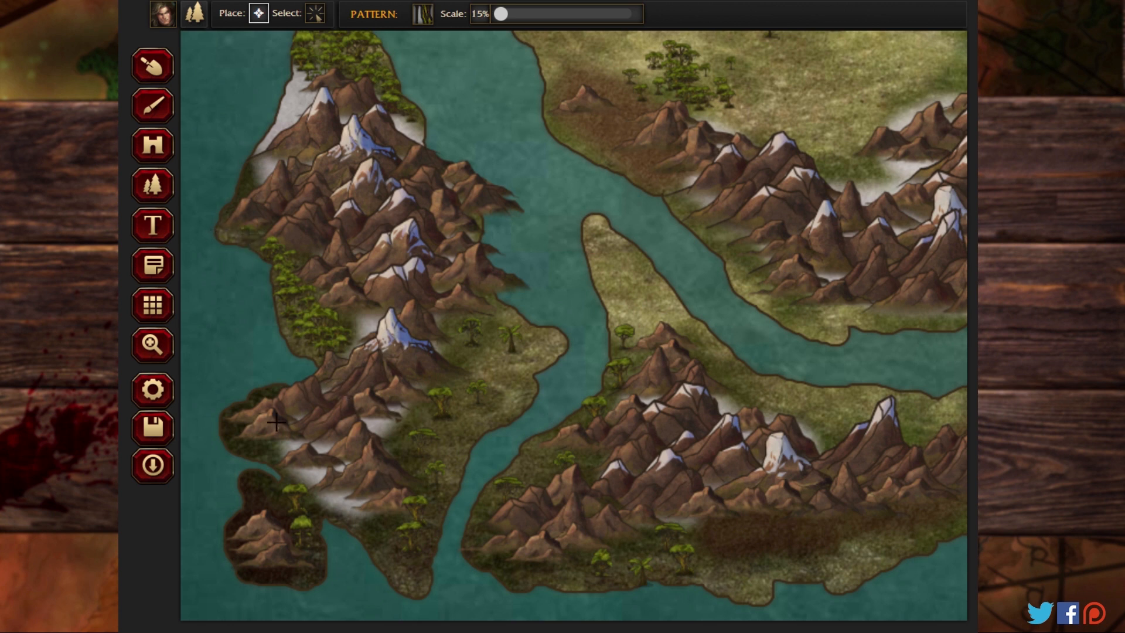
mouse_move(276, 487)
mouse_down()
mouse_move(299, 528)
mouse_move(258, 503)
mouse_move(324, 553)
mouse_move(304, 539)
mouse_move(308, 563)
mouse_up()
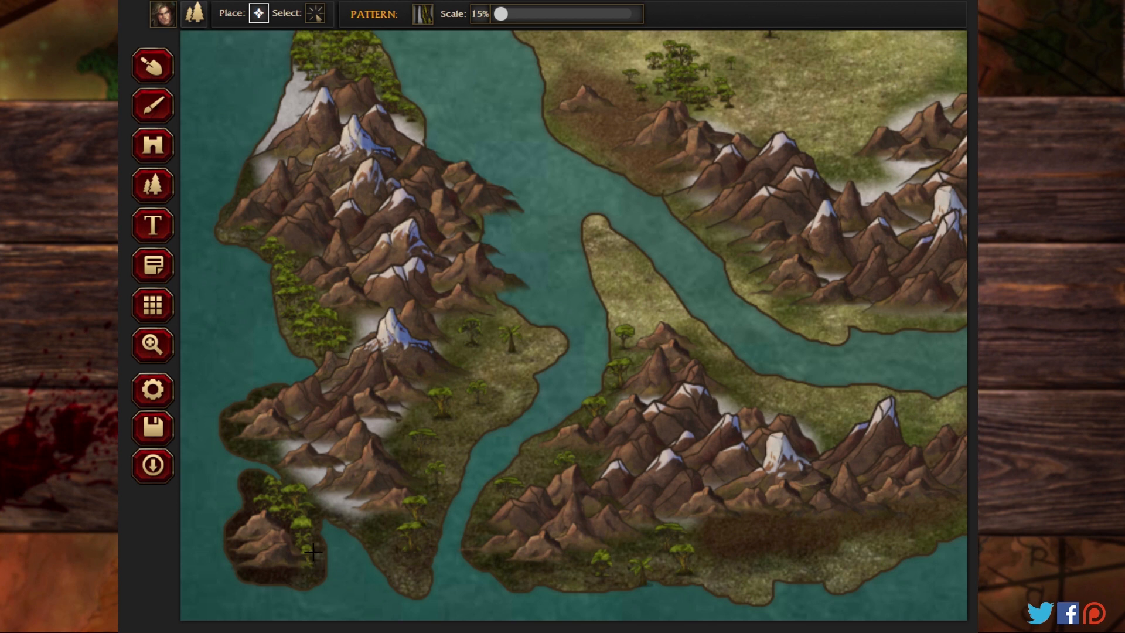
Step: Cover the southwestern landmass's southern tip and the lowlands east of its mountains with small jungle trees
mouse_move(389, 531)
mouse_down()
mouse_move(429, 514)
mouse_move(392, 541)
mouse_move(425, 563)
mouse_move(427, 516)
mouse_move(409, 559)
mouse_move(418, 585)
mouse_up()
mouse_move(377, 527)
mouse_down()
mouse_move(418, 521)
mouse_move(438, 504)
mouse_move(445, 467)
mouse_move(417, 474)
mouse_move(451, 421)
mouse_up()
mouse_move(501, 380)
mouse_down()
mouse_move(486, 330)
mouse_move(516, 342)
mouse_move(493, 315)
mouse_move(533, 332)
mouse_move(499, 326)
mouse_move(505, 315)
mouse_move(520, 327)
mouse_move(466, 324)
mouse_move(463, 350)
mouse_move(479, 359)
mouse_move(446, 354)
mouse_move(482, 354)
mouse_move(456, 329)
mouse_move(501, 352)
mouse_move(455, 323)
mouse_move(462, 391)
mouse_move(423, 388)
mouse_move(475, 382)
mouse_move(449, 408)
mouse_move(496, 406)
mouse_move(413, 433)
mouse_move(397, 462)
mouse_move(434, 447)
mouse_up()
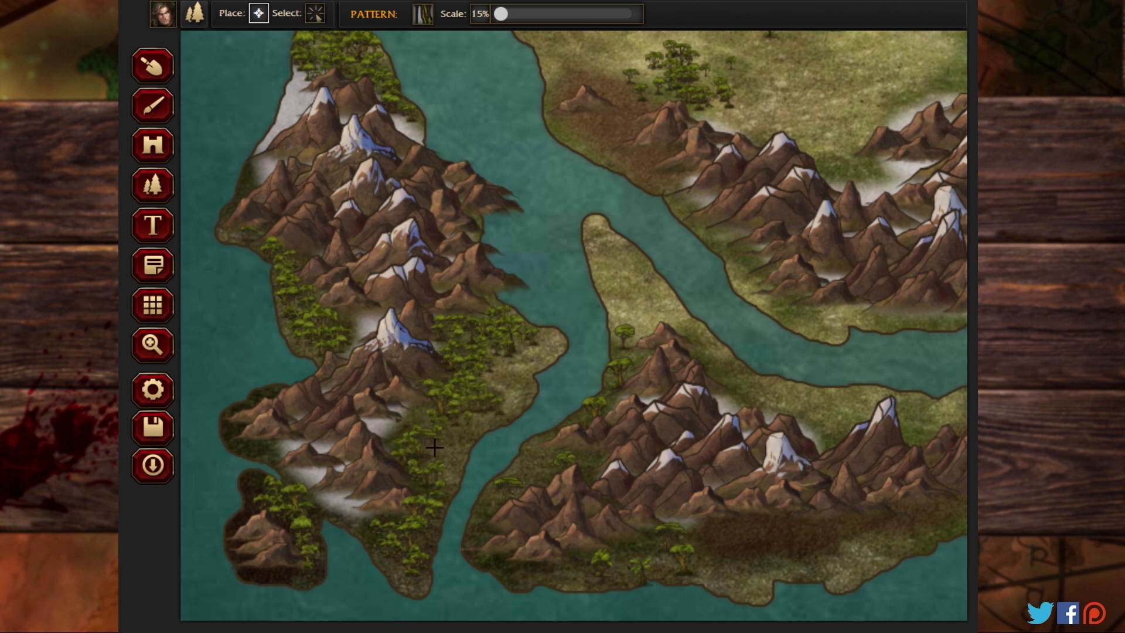
Step: Place small jungle trees around the mountains of the neighbouring southern landmass, from its western coast to the eastern foothills
mouse_move(517, 468)
mouse_down()
mouse_move(554, 454)
mouse_move(525, 487)
mouse_move(553, 480)
mouse_move(491, 507)
mouse_move(491, 551)
mouse_move(549, 562)
mouse_move(611, 545)
mouse_move(596, 563)
mouse_move(670, 537)
mouse_move(666, 558)
mouse_move(565, 577)
mouse_move(545, 568)
mouse_move(542, 524)
mouse_up()
mouse_move(621, 382)
mouse_down()
mouse_move(626, 332)
mouse_move(631, 365)
mouse_move(619, 299)
mouse_move(762, 400)
mouse_move(733, 401)
mouse_move(760, 409)
mouse_move(710, 410)
mouse_move(752, 398)
mouse_move(697, 333)
mouse_move(781, 394)
mouse_move(714, 367)
mouse_up()
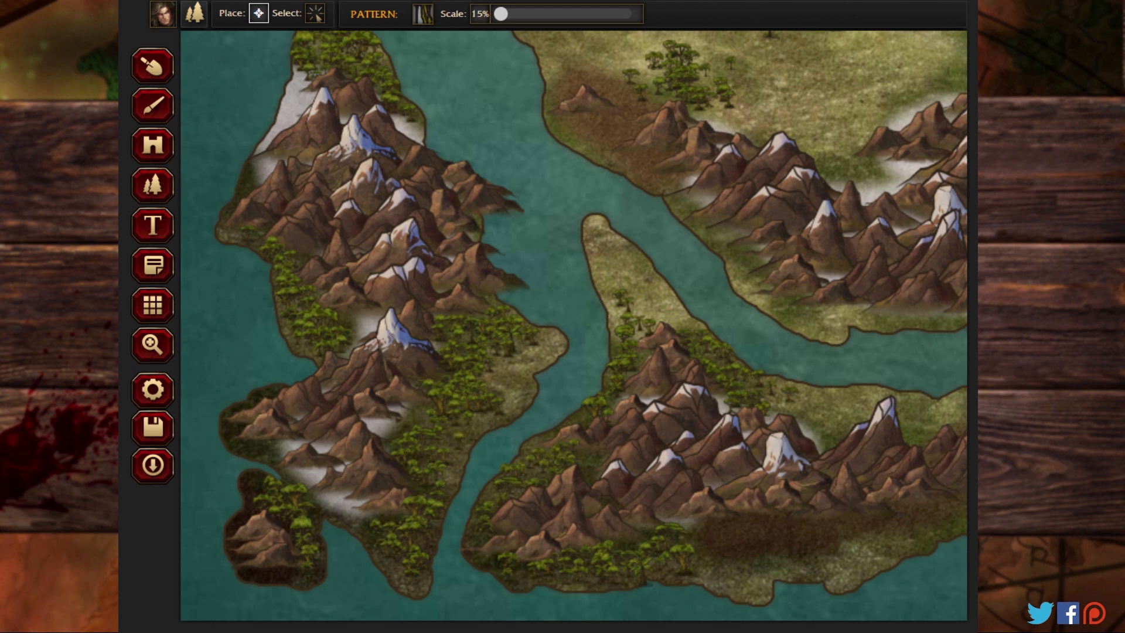
click(151, 349)
drag(739, 387, 218, 374)
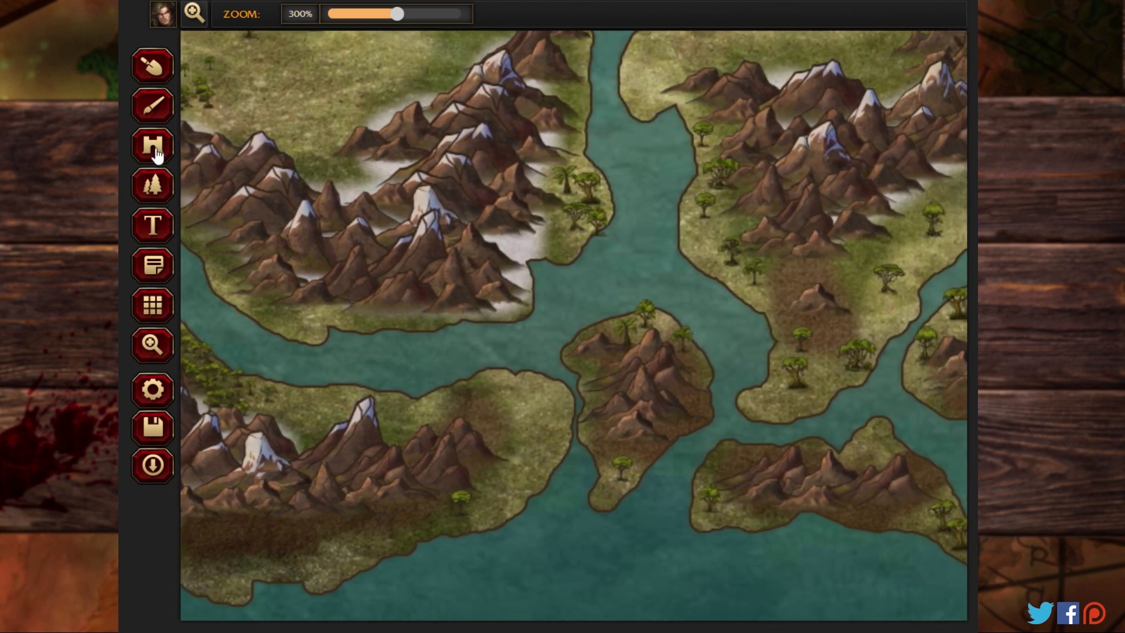
click(152, 186)
click(476, 470)
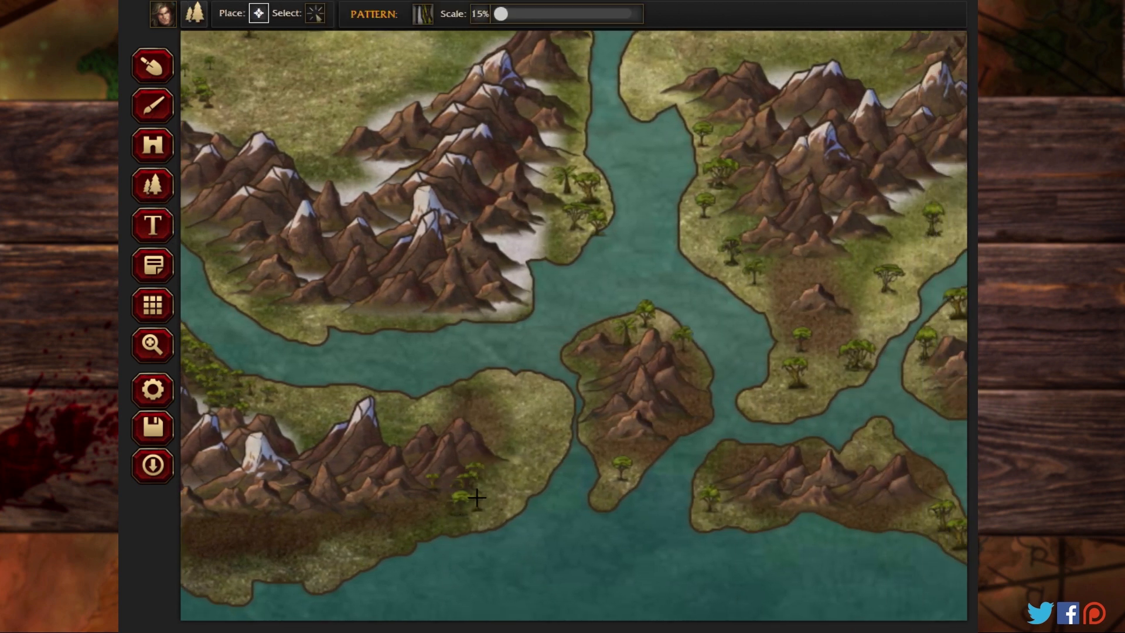
click(464, 490)
click(402, 516)
click(370, 521)
click(439, 420)
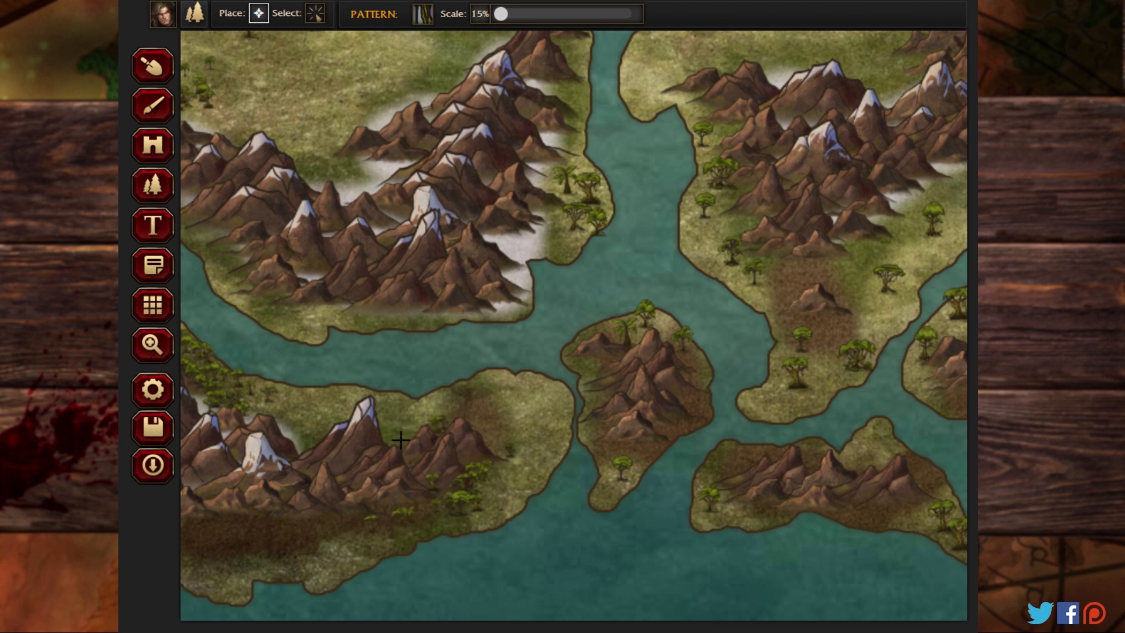
click(490, 420)
Step: Add small jungle trees around the mountainous island east of the strait and at the western end of the elongated southern island
click(612, 483)
click(599, 456)
click(610, 416)
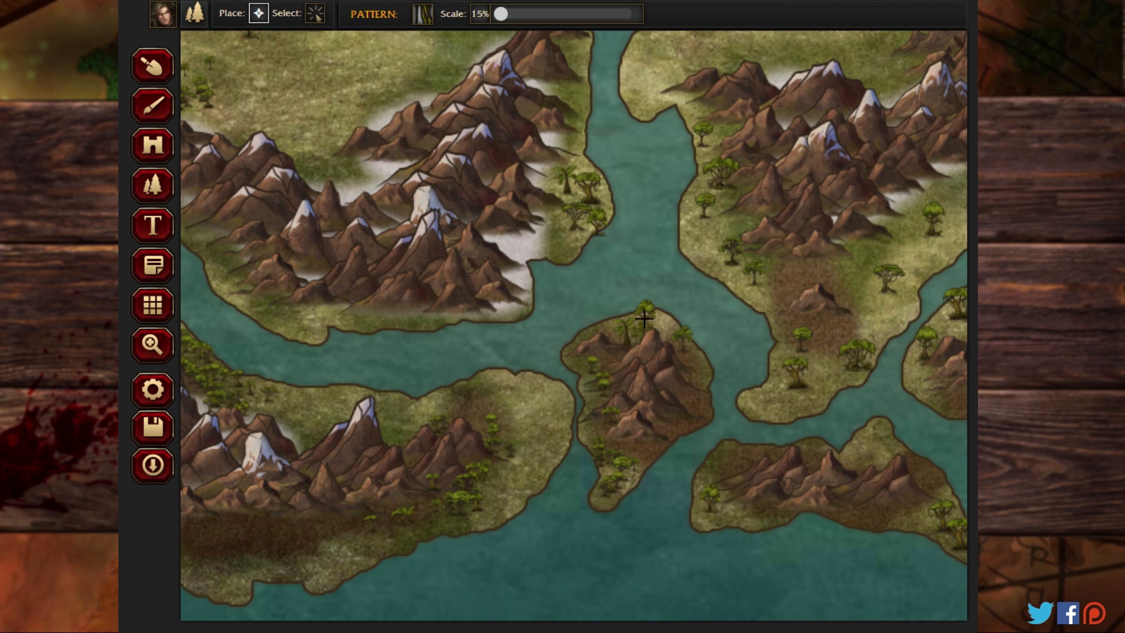
click(679, 338)
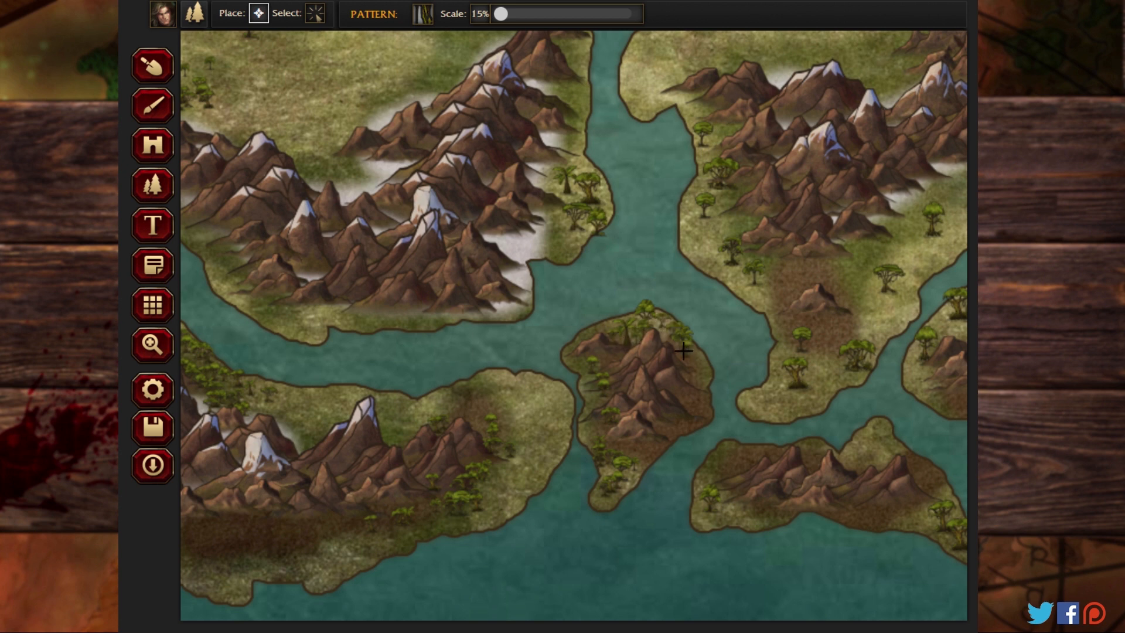
click(714, 468)
click(712, 483)
click(732, 508)
click(711, 516)
Step: Place small jungle trees on the central landmass's southern tip and up its southeastern coast past the lone mountain
click(780, 395)
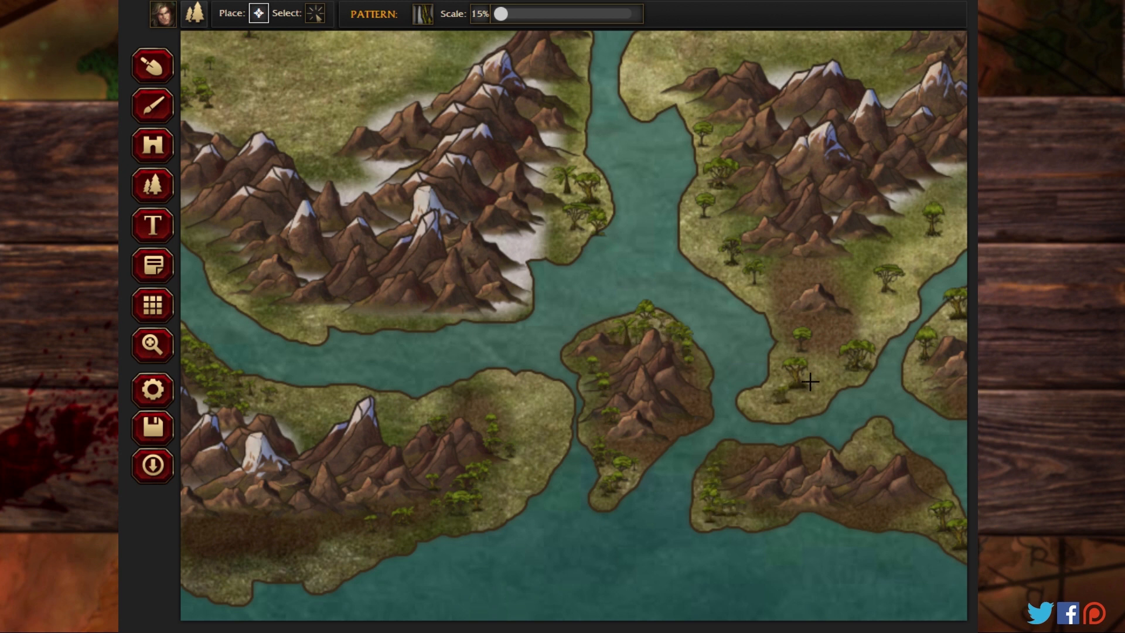
click(810, 381)
click(818, 351)
click(812, 326)
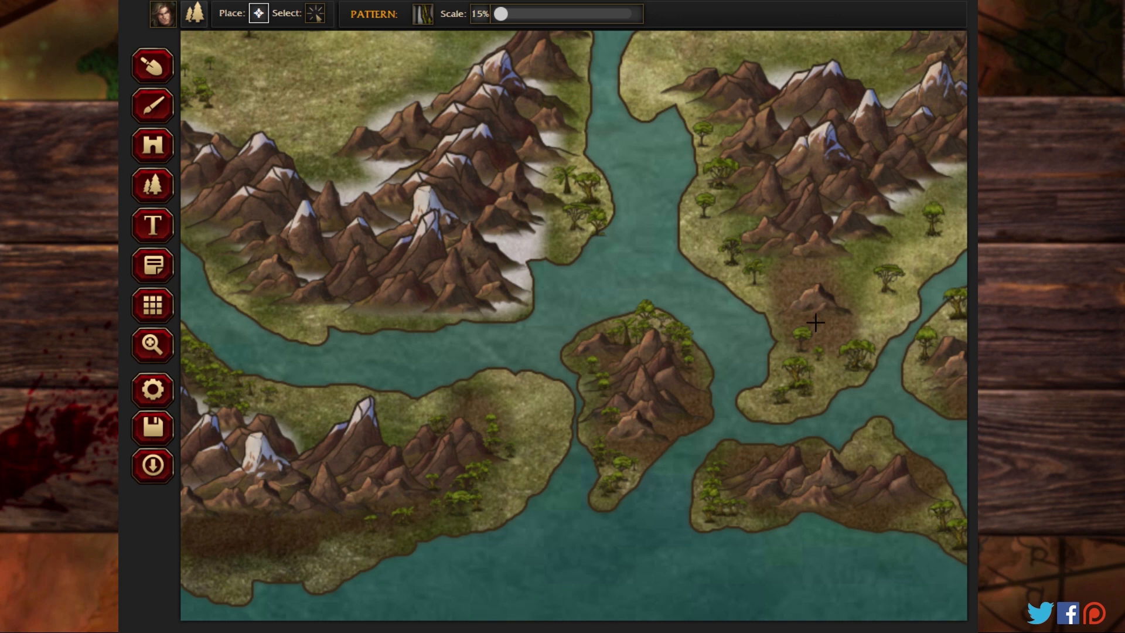
click(869, 332)
click(870, 319)
click(872, 303)
click(880, 287)
click(912, 255)
click(855, 267)
click(870, 262)
click(893, 252)
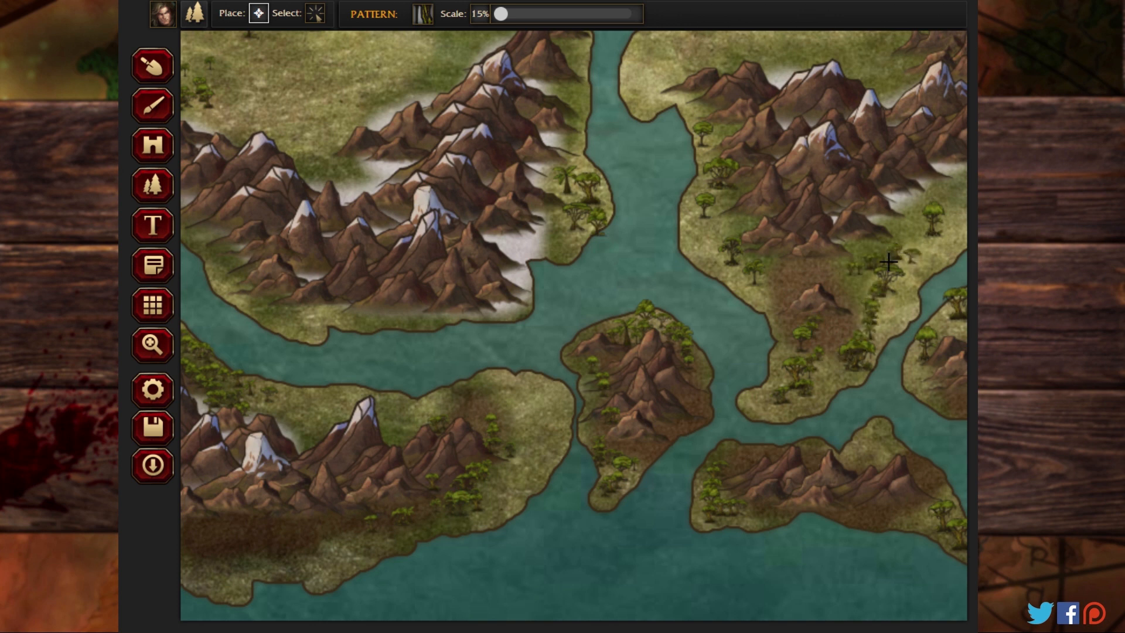
Step: Thicken the forest southeast of the central landmass's mountains with more small jungle trees toward the coast
click(869, 291)
click(867, 278)
click(874, 265)
click(905, 226)
click(879, 251)
click(873, 246)
click(913, 238)
click(918, 238)
click(895, 271)
click(930, 238)
click(932, 229)
click(922, 253)
click(918, 276)
click(907, 283)
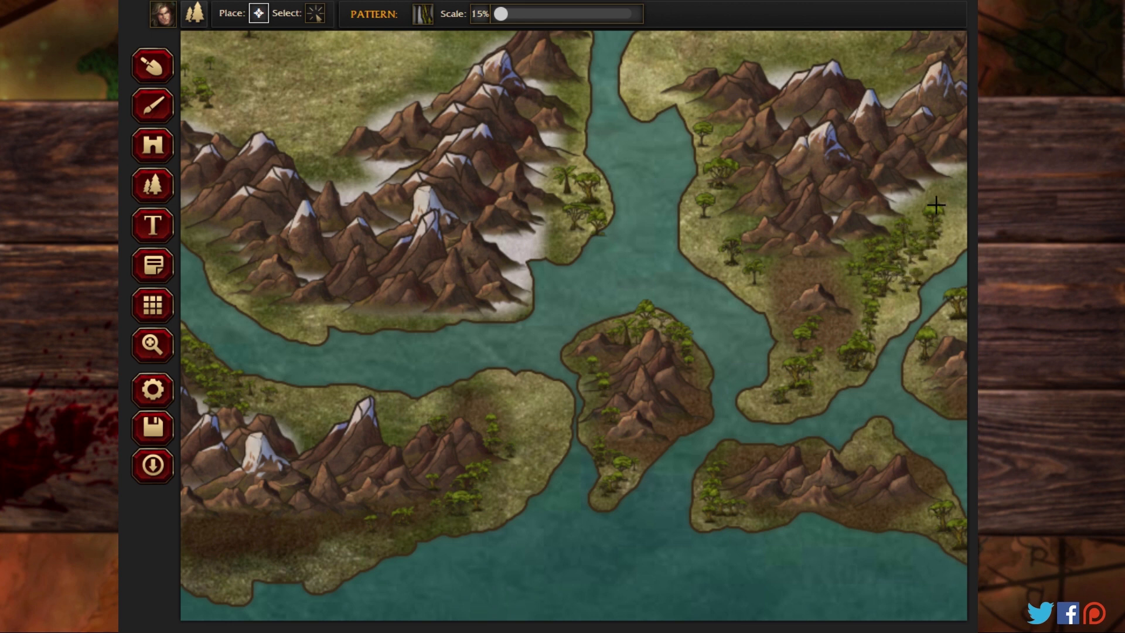
click(936, 206)
click(920, 214)
Step: Line the central landmass's western coast along the channel with small jungle trees, from the northern inlet down past the mountains
click(729, 208)
click(719, 236)
click(715, 224)
click(711, 174)
click(713, 154)
click(692, 114)
click(683, 105)
click(707, 116)
click(726, 134)
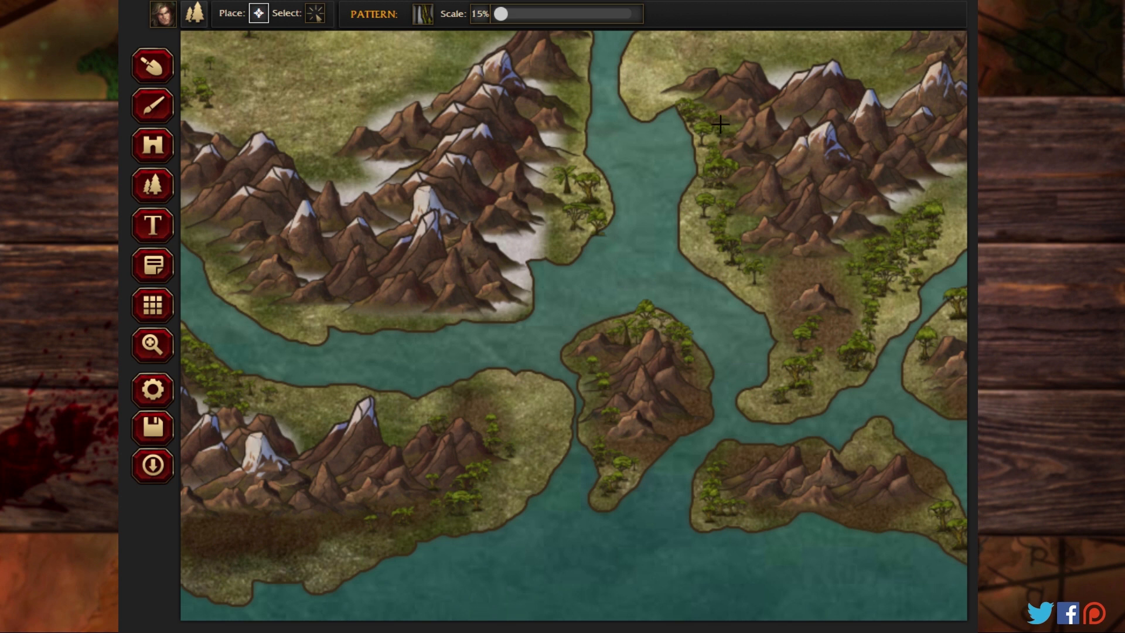
click(705, 147)
click(696, 192)
click(701, 217)
click(693, 225)
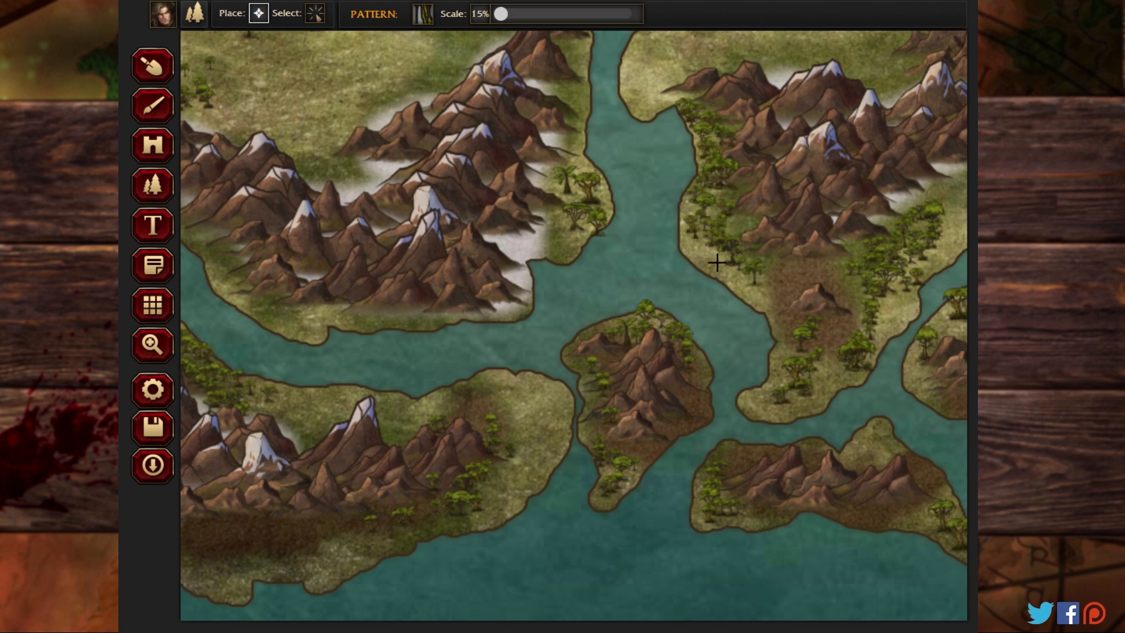
click(718, 270)
Step: Fill the gap between the central landmass's western coastal trees and the foot of its mountains with small jungle trees
click(749, 182)
click(737, 186)
click(734, 202)
click(750, 211)
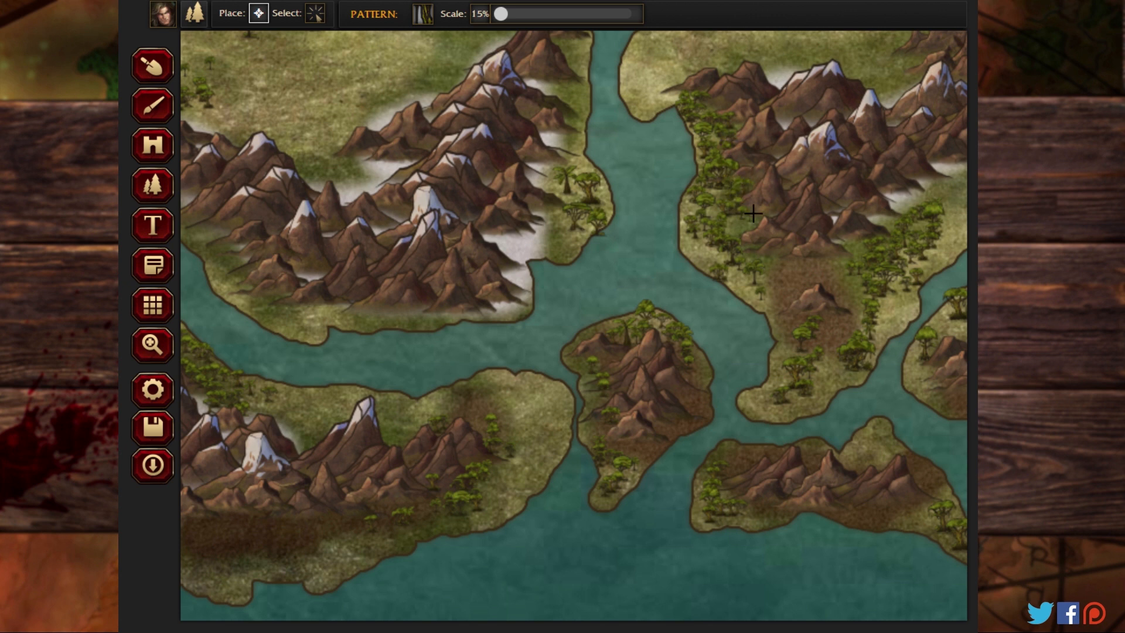
click(737, 220)
click(724, 229)
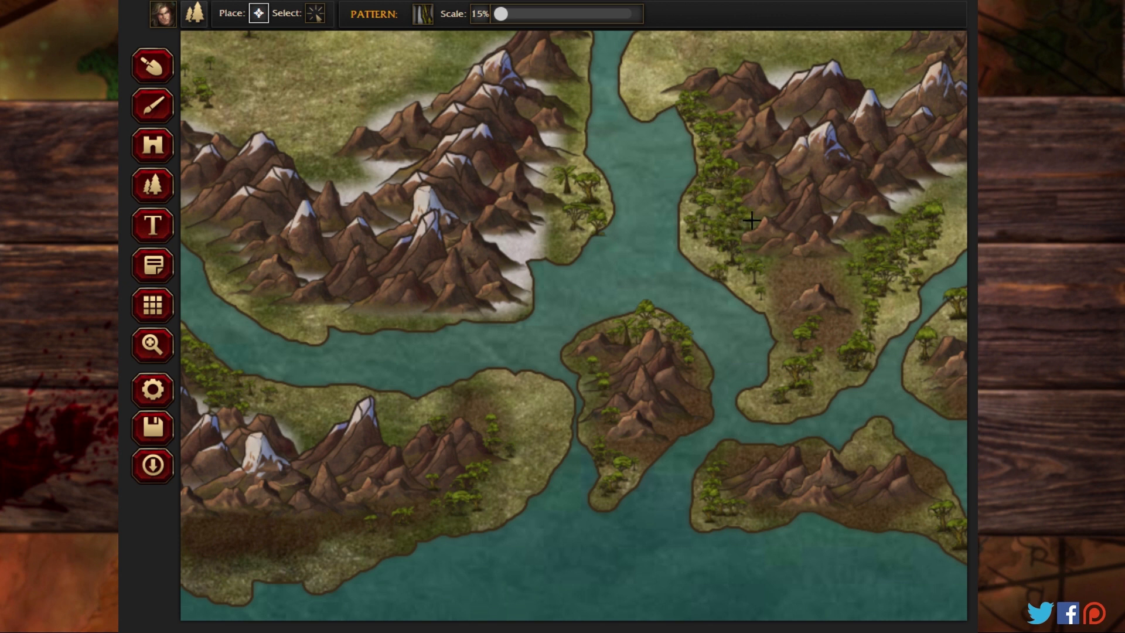
Step: Cover the eastern coast of the landmass west of the channel with dense small jungle trees beside its snowy mountains
click(564, 222)
click(601, 208)
click(575, 173)
click(573, 203)
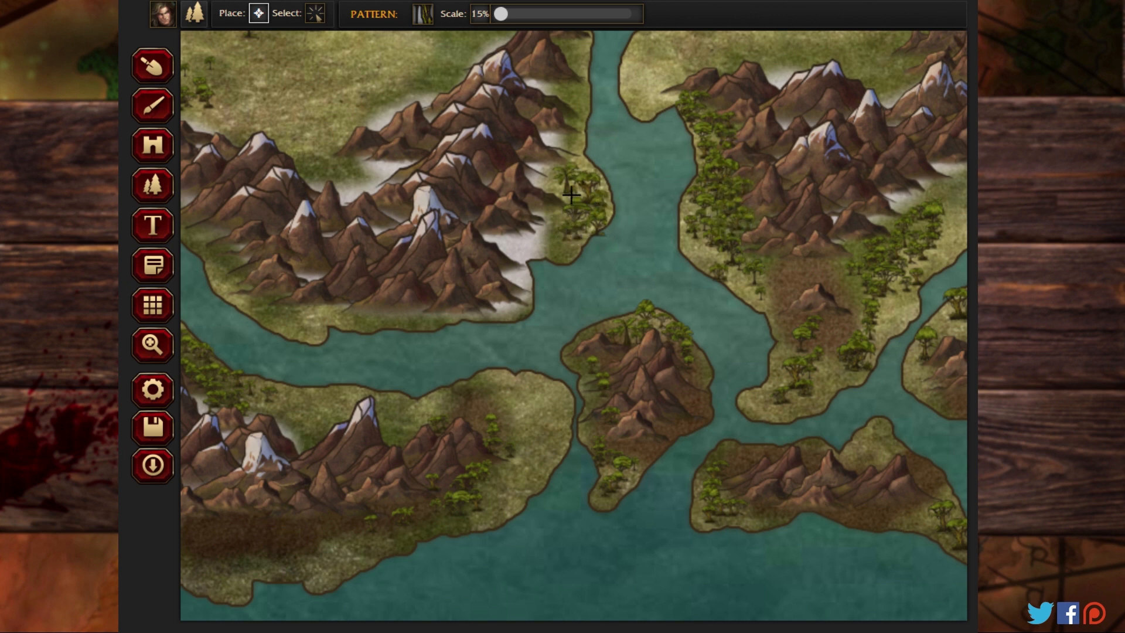
click(557, 184)
click(571, 175)
click(569, 157)
click(575, 143)
click(579, 157)
click(593, 176)
click(602, 191)
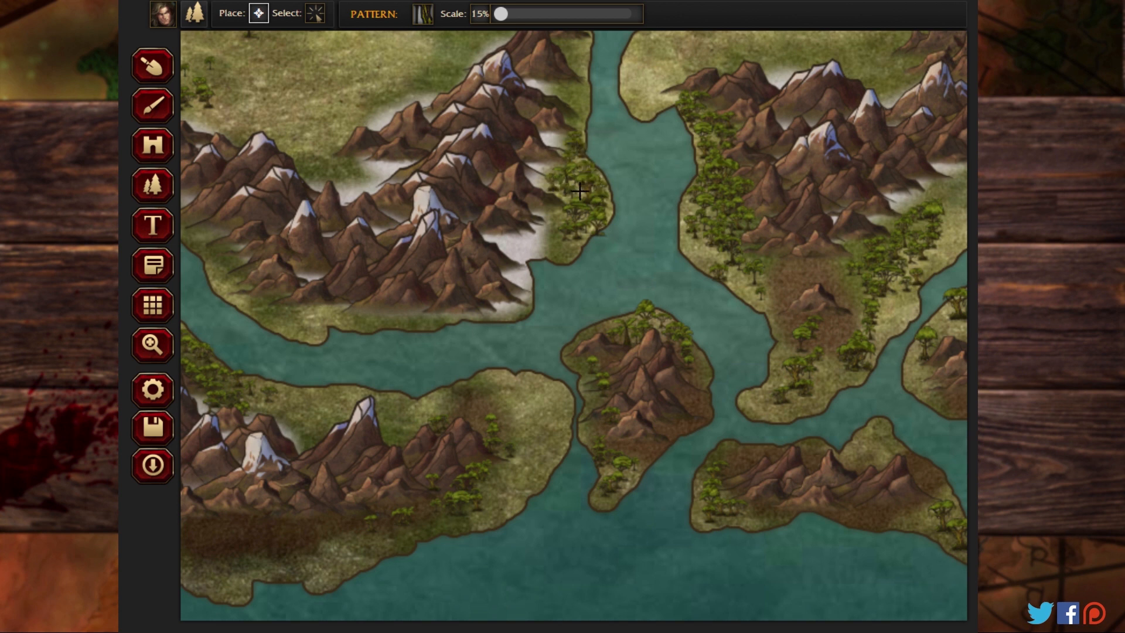
click(574, 193)
click(570, 221)
click(564, 248)
click(557, 234)
click(558, 219)
click(570, 202)
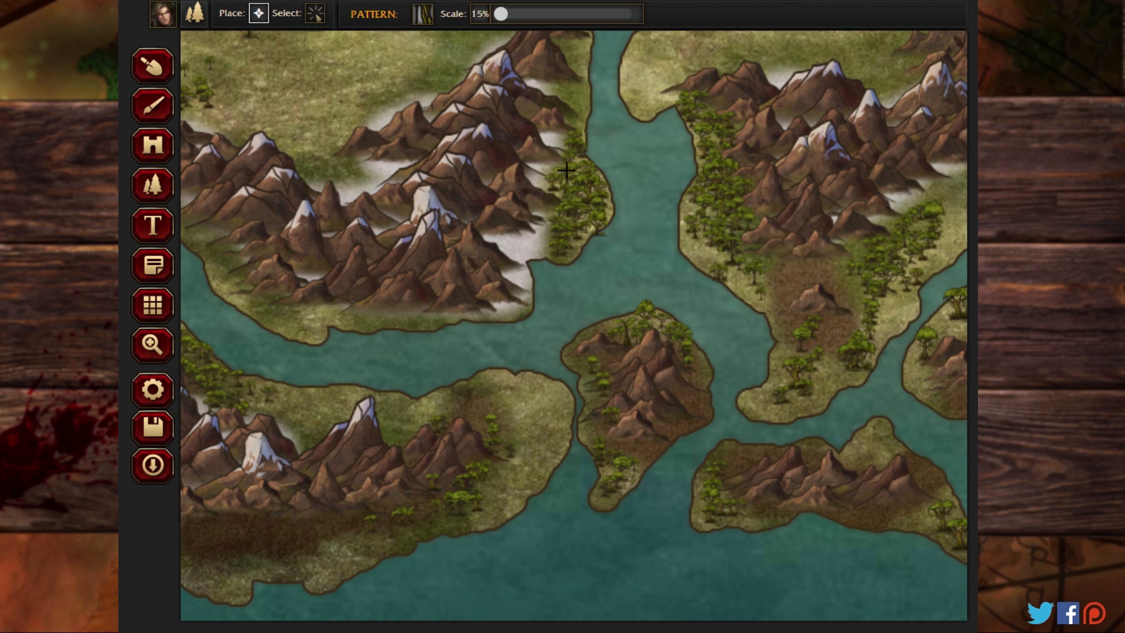
Step: Add small jungle trees to the southern landmass's eastern end and along the ground south of its mountains
click(512, 456)
click(528, 448)
click(515, 467)
click(382, 531)
click(344, 535)
click(368, 533)
click(384, 525)
click(414, 514)
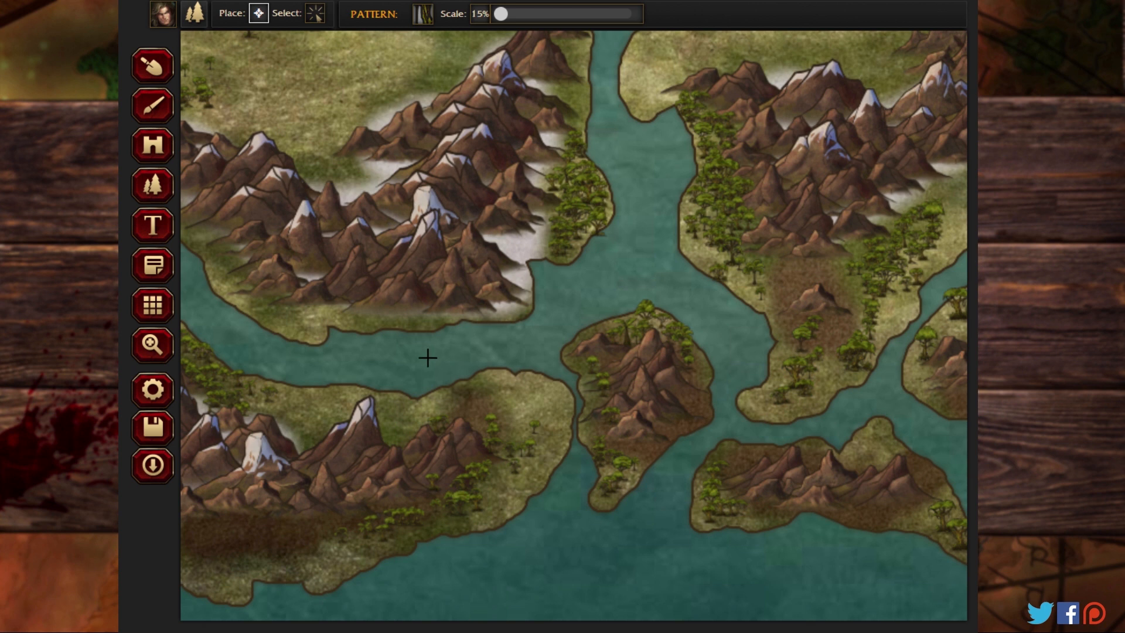
Step: Fill the central landmass's long southeastern plain, between its mountains and the coast, with small jungle trees
click(151, 345)
drag(736, 329, 256, 269)
click(152, 185)
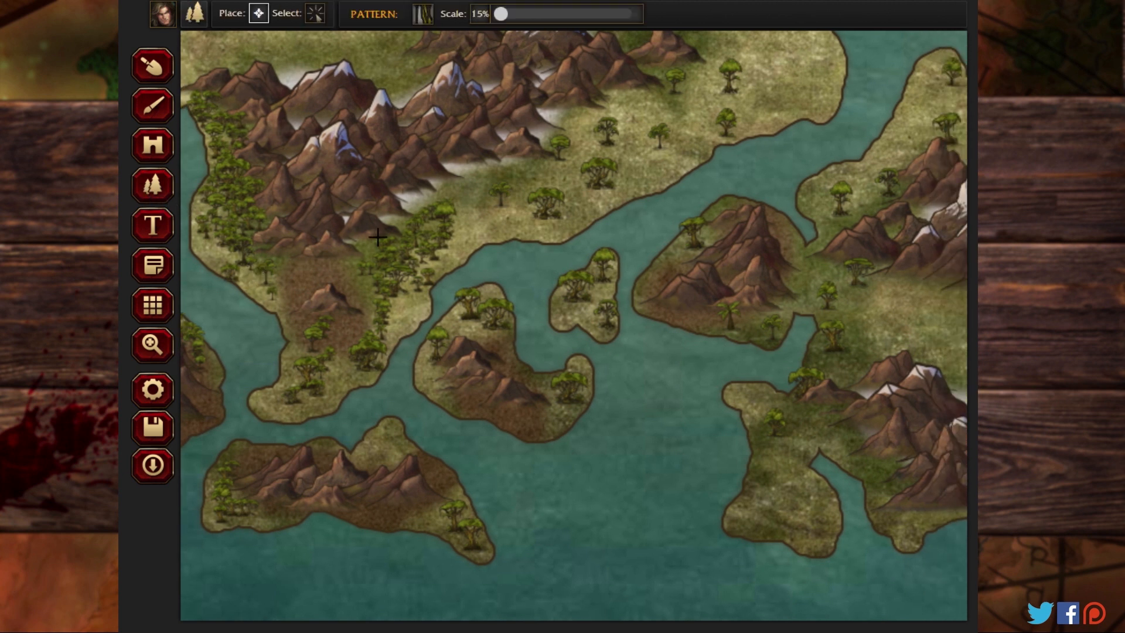
mouse_move(500, 206)
mouse_down()
mouse_move(593, 168)
mouse_move(519, 201)
mouse_move(583, 152)
mouse_move(500, 182)
mouse_move(587, 167)
mouse_move(525, 197)
mouse_move(600, 159)
mouse_move(593, 191)
mouse_move(645, 155)
mouse_move(584, 169)
mouse_move(636, 120)
mouse_move(606, 156)
mouse_move(683, 129)
mouse_move(681, 117)
mouse_move(670, 122)
mouse_move(690, 68)
mouse_move(746, 72)
mouse_move(686, 89)
mouse_move(801, 68)
mouse_move(797, 100)
mouse_move(725, 129)
mouse_move(773, 75)
mouse_move(709, 106)
mouse_move(705, 94)
mouse_move(750, 78)
mouse_move(681, 120)
mouse_move(706, 72)
mouse_move(678, 99)
mouse_move(683, 150)
mouse_move(636, 174)
mouse_up()
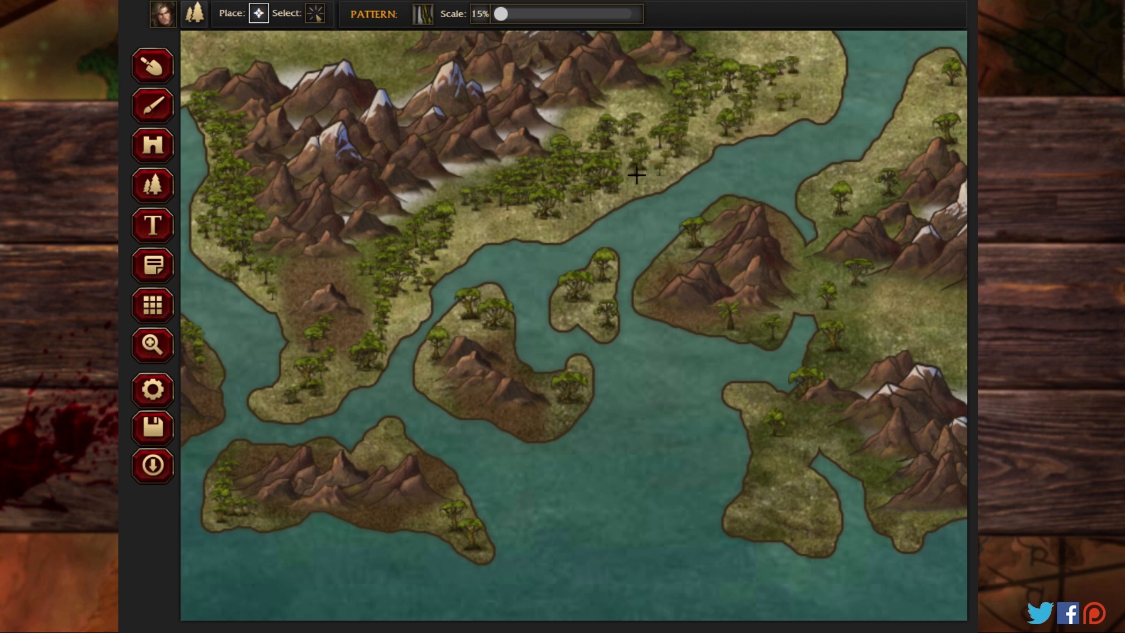
mouse_move(658, 99)
mouse_down()
mouse_move(600, 129)
mouse_move(610, 160)
mouse_move(577, 194)
mouse_move(722, 111)
mouse_move(817, 81)
mouse_move(823, 58)
mouse_move(765, 55)
mouse_move(701, 114)
mouse_up()
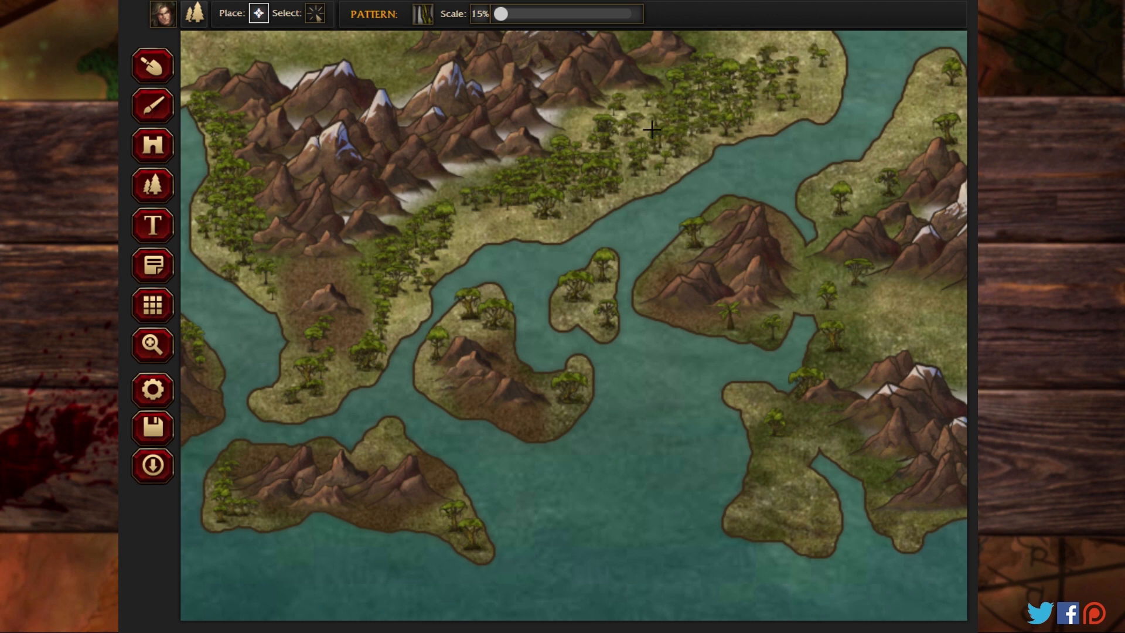
mouse_move(614, 92)
mouse_down()
mouse_move(660, 76)
mouse_move(639, 130)
mouse_move(576, 206)
mouse_move(609, 204)
mouse_move(677, 151)
mouse_up()
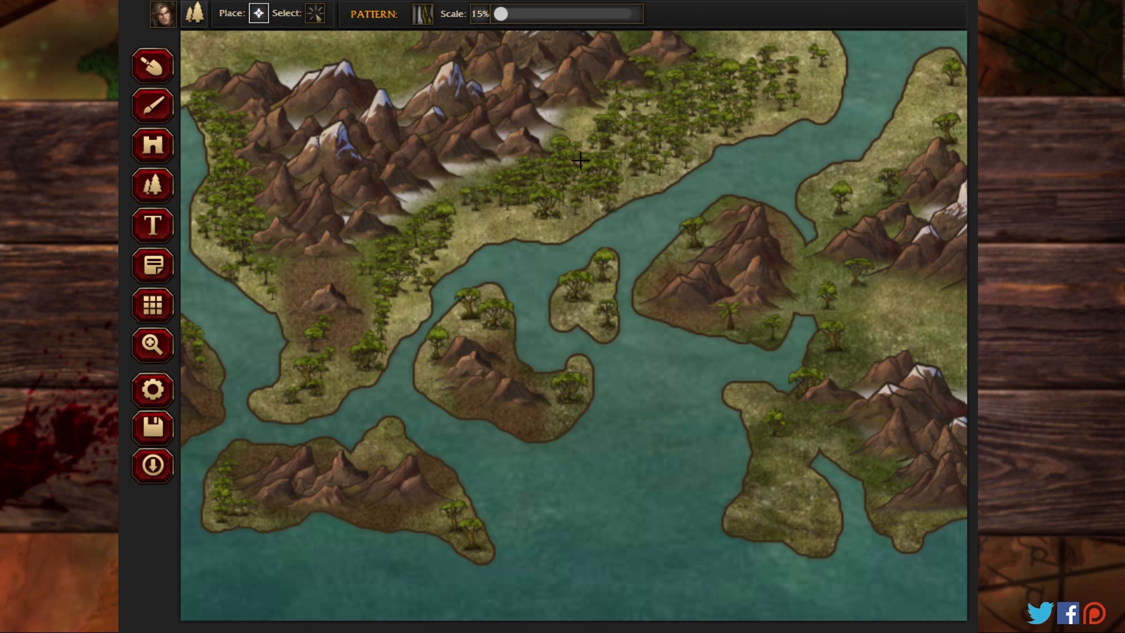
mouse_move(580, 160)
mouse_down()
mouse_move(531, 209)
mouse_move(472, 223)
mouse_move(431, 274)
mouse_up()
Step: Fill the two small islands south of the plain and the eastern end of the elongated southern island with small jungle trees
mouse_move(586, 267)
mouse_down()
mouse_move(574, 306)
mouse_move(606, 279)
mouse_move(606, 318)
mouse_move(589, 298)
mouse_move(608, 325)
mouse_move(592, 287)
mouse_move(576, 308)
mouse_move(581, 298)
mouse_move(561, 301)
mouse_move(609, 320)
mouse_up()
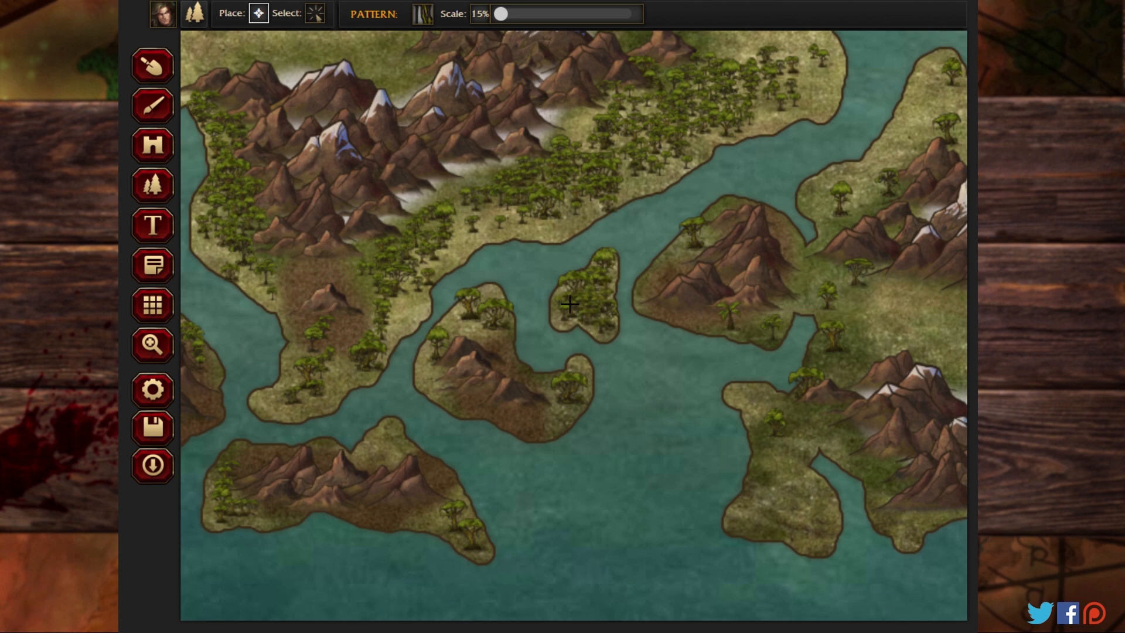
mouse_move(517, 339)
mouse_down()
mouse_move(492, 298)
mouse_move(486, 335)
mouse_move(448, 326)
mouse_up()
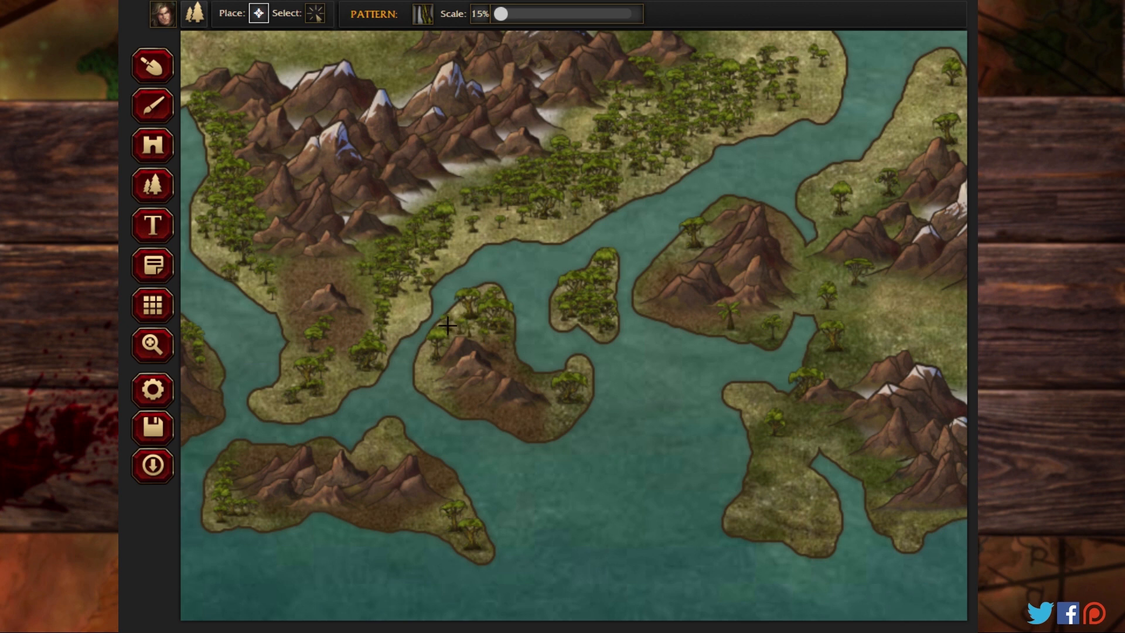
click(433, 356)
mouse_move(581, 370)
mouse_down()
mouse_move(578, 416)
mouse_move(557, 423)
mouse_move(581, 395)
mouse_move(562, 381)
mouse_up()
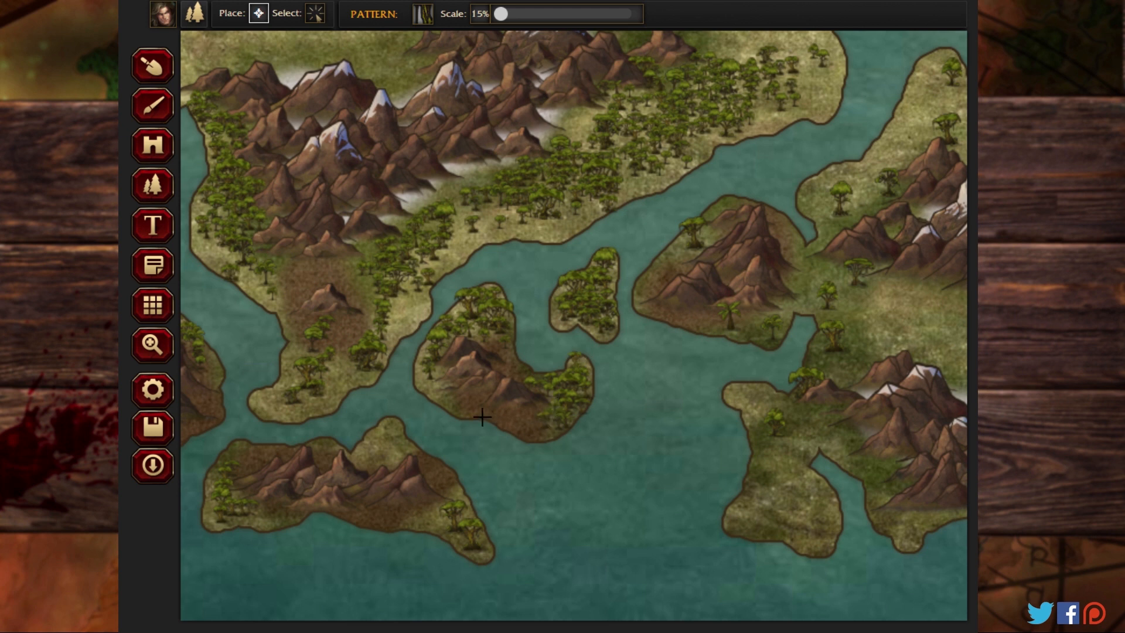
mouse_move(461, 509)
mouse_down()
mouse_move(477, 552)
mouse_move(439, 514)
mouse_move(473, 546)
mouse_move(429, 523)
mouse_move(403, 524)
mouse_move(451, 497)
mouse_move(475, 539)
mouse_up()
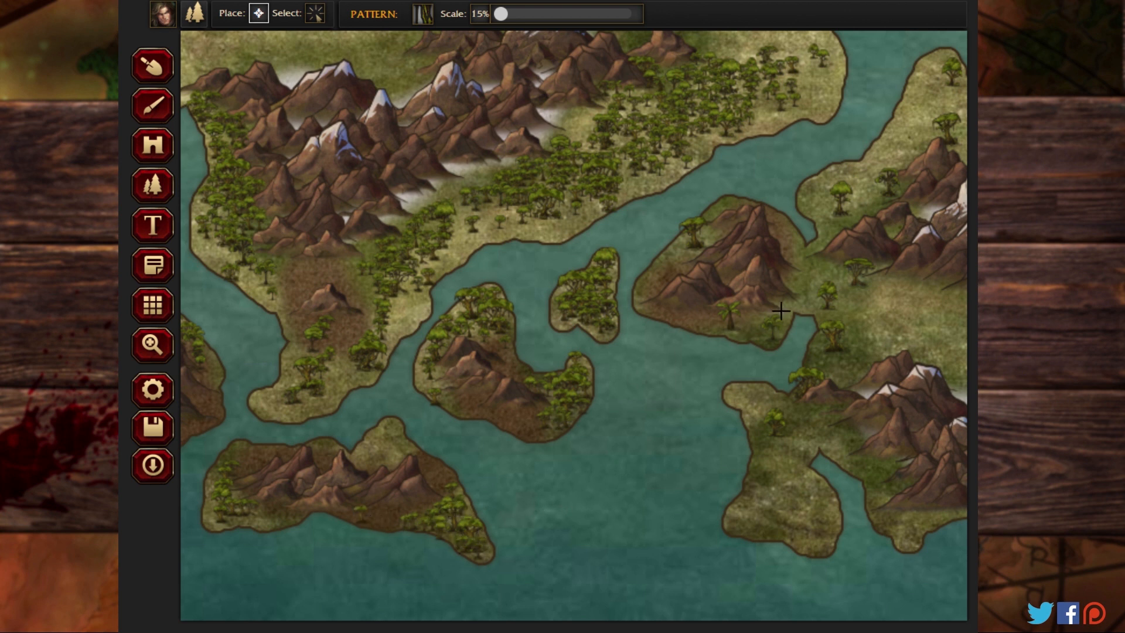
Step: Cover the shores of the triangular mountain island and the adjoining western coast of the eastern landmass with small jungle trees
mouse_move(781, 311)
mouse_down()
mouse_move(729, 333)
mouse_move(793, 300)
mouse_move(771, 338)
mouse_move(728, 326)
mouse_up()
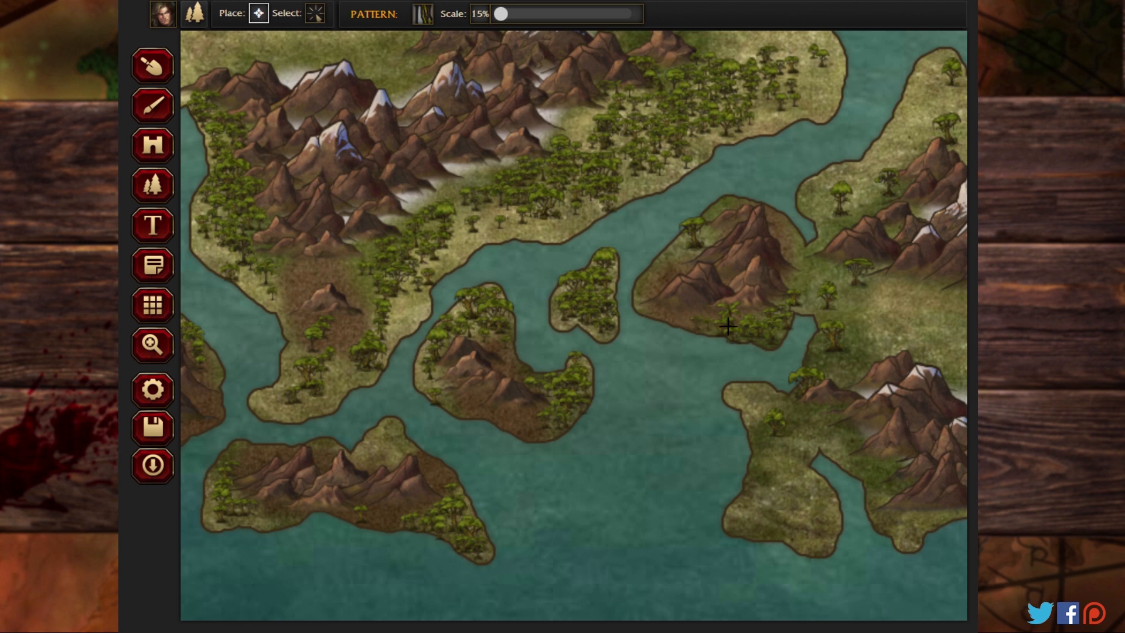
mouse_move(804, 282)
mouse_down()
mouse_move(845, 341)
mouse_move(826, 315)
mouse_move(842, 283)
mouse_move(831, 301)
mouse_move(855, 282)
mouse_move(870, 291)
mouse_move(838, 355)
mouse_move(833, 324)
mouse_move(857, 372)
mouse_move(829, 367)
mouse_move(823, 352)
mouse_move(815, 372)
mouse_move(839, 334)
mouse_move(868, 361)
mouse_move(853, 327)
mouse_move(909, 287)
mouse_up()
mouse_move(825, 384)
mouse_down()
mouse_move(765, 397)
mouse_move(834, 423)
mouse_move(798, 411)
mouse_move(800, 428)
mouse_move(776, 441)
mouse_move(787, 449)
mouse_move(766, 466)
mouse_move(774, 477)
mouse_move(827, 427)
mouse_move(861, 442)
mouse_up()
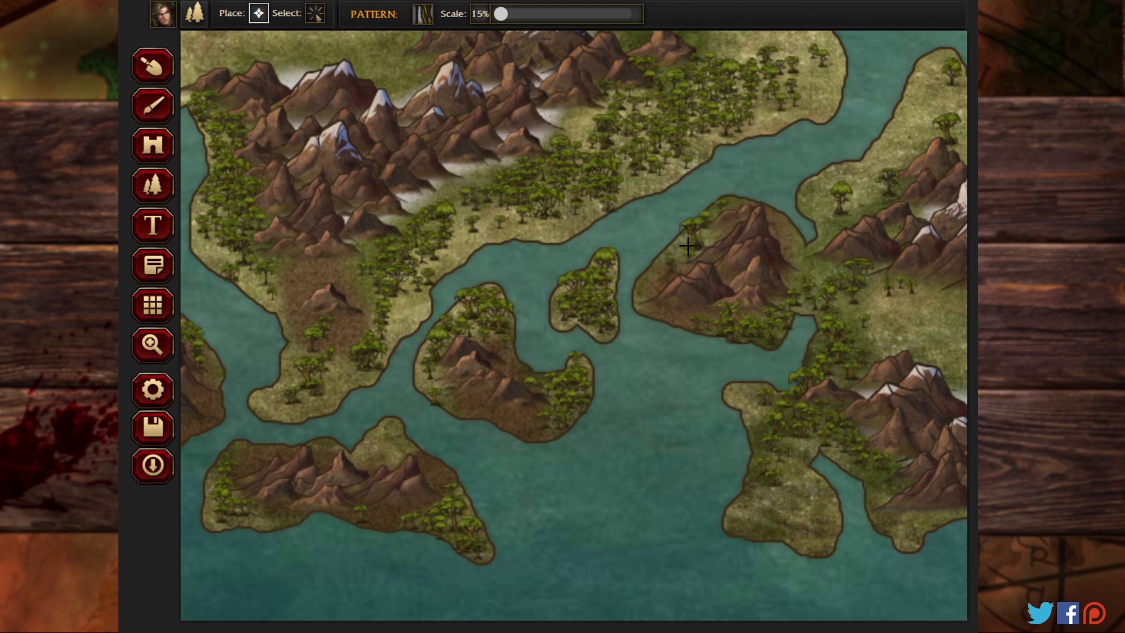
mouse_move(664, 265)
mouse_down()
mouse_move(638, 289)
mouse_move(665, 252)
mouse_move(710, 243)
mouse_up()
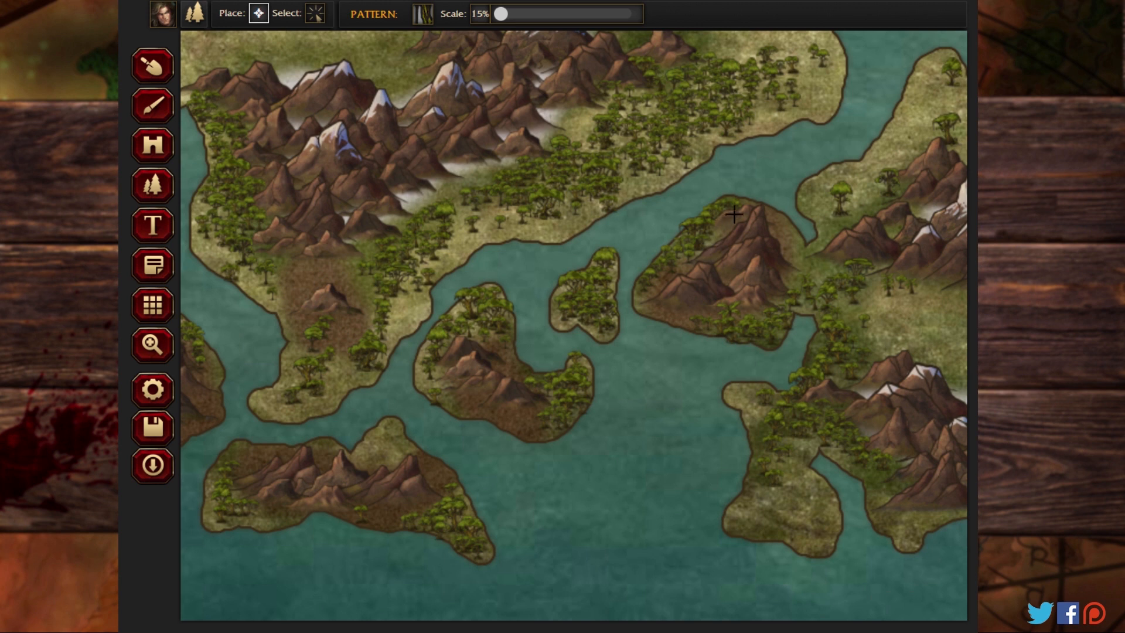
mouse_move(786, 226)
mouse_down()
mouse_move(829, 236)
mouse_move(845, 223)
mouse_move(840, 207)
mouse_move(891, 200)
mouse_move(868, 202)
mouse_move(907, 170)
mouse_up()
mouse_move(819, 196)
mouse_down()
mouse_move(821, 226)
mouse_move(872, 222)
mouse_move(892, 241)
mouse_move(903, 209)
mouse_up()
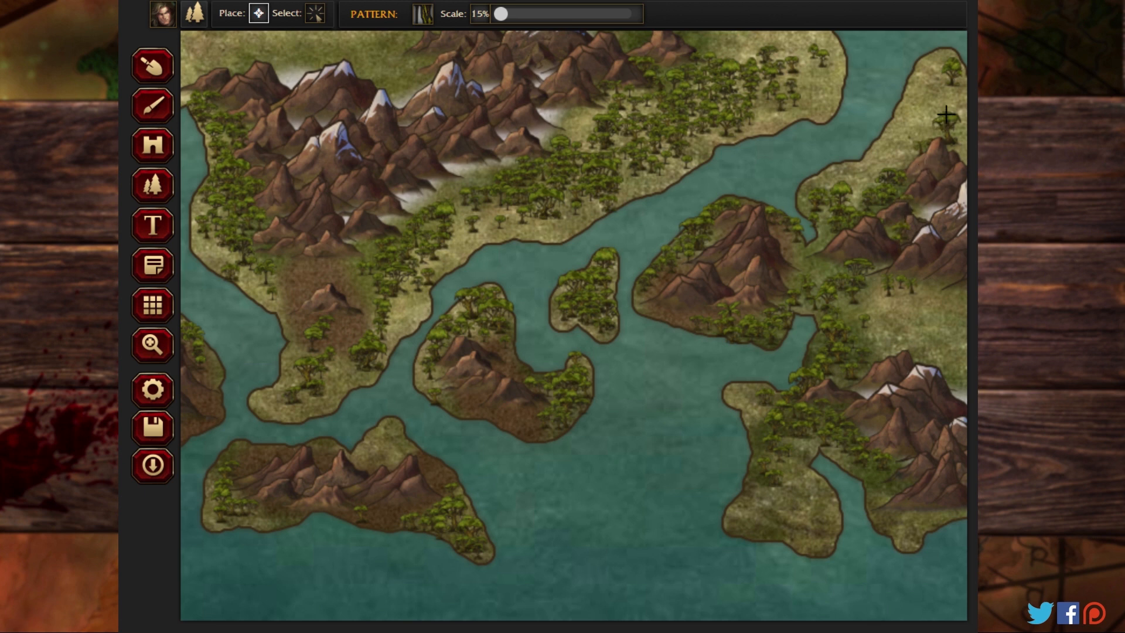
Step: Fill the remaining gaps in the central landmass's southeastern forest near the mountains with more small jungle trees
mouse_move(588, 124)
mouse_down()
mouse_move(577, 151)
mouse_move(620, 137)
mouse_up()
mouse_move(632, 91)
mouse_down()
mouse_move(603, 117)
mouse_move(639, 83)
mouse_move(644, 100)
mouse_up()
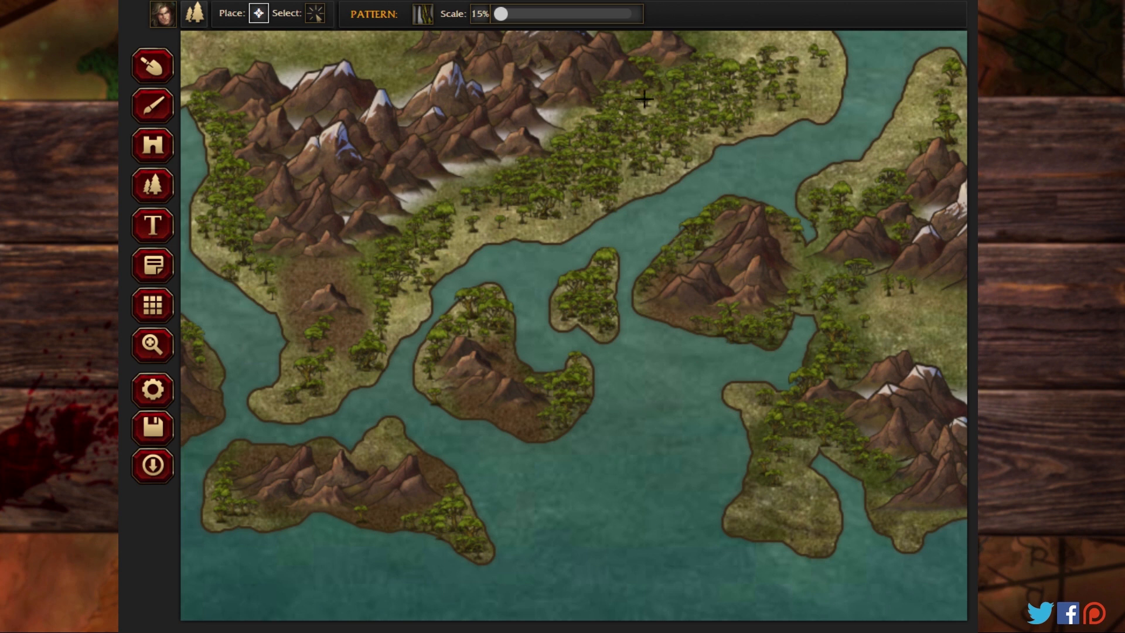
Step: Line the eastern landmass's northern and eastern coasts, outside its mountain ranges, with small jungle trees
click(154, 348)
drag(766, 308, 225, 280)
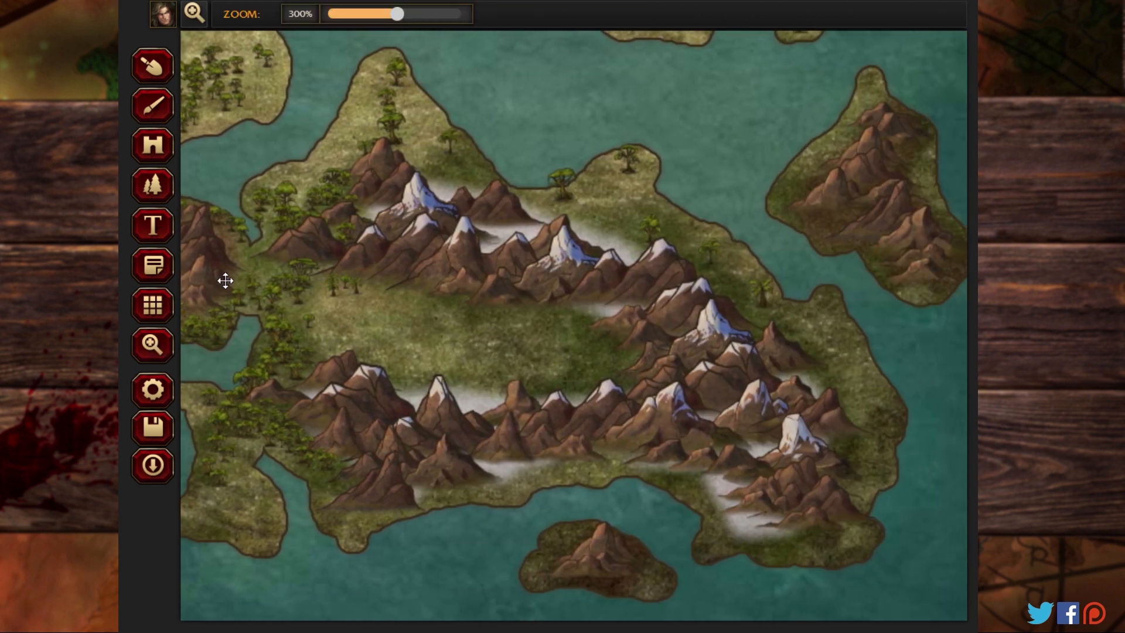
click(164, 200)
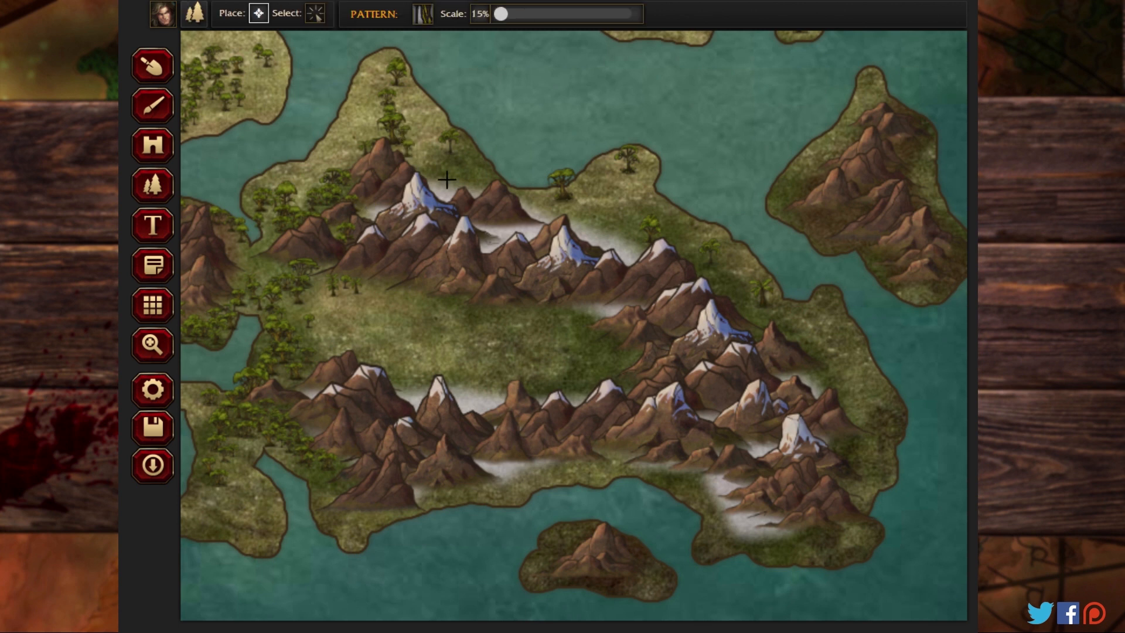
mouse_move(472, 157)
mouse_down()
mouse_move(456, 141)
mouse_move(538, 199)
mouse_move(593, 188)
mouse_move(562, 209)
mouse_move(600, 208)
mouse_up()
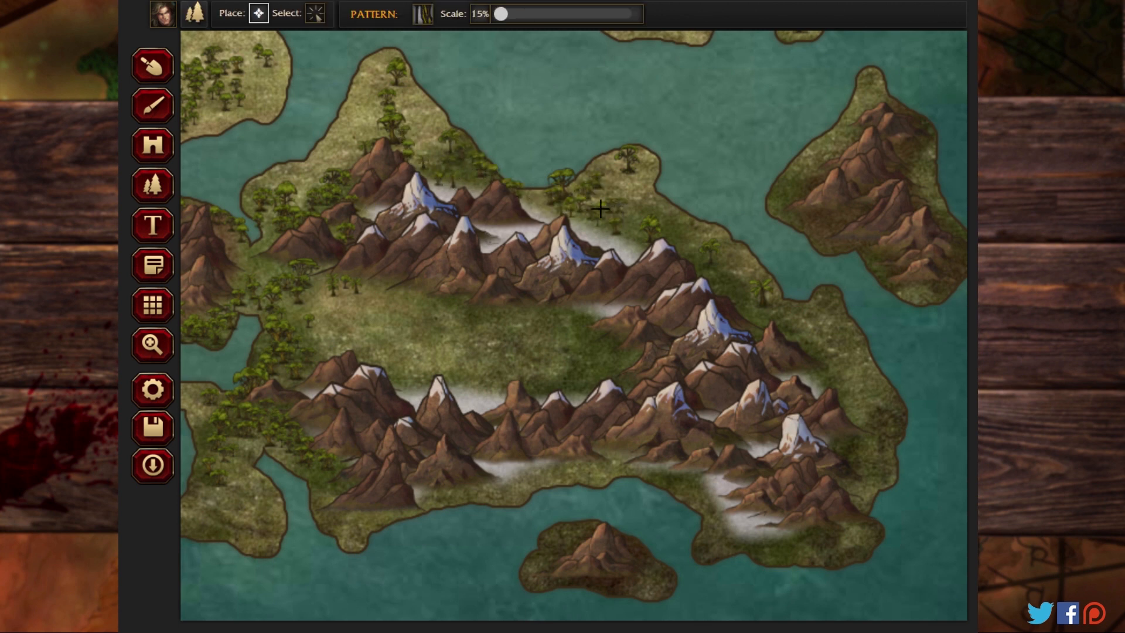
mouse_move(656, 231)
mouse_down()
mouse_move(632, 161)
mouse_move(623, 188)
mouse_move(689, 235)
mouse_move(706, 264)
mouse_move(679, 238)
mouse_move(723, 281)
mouse_move(679, 249)
mouse_move(717, 290)
mouse_move(741, 298)
mouse_move(711, 276)
mouse_move(767, 311)
mouse_move(741, 286)
mouse_move(773, 306)
mouse_move(749, 270)
mouse_move(778, 299)
mouse_up()
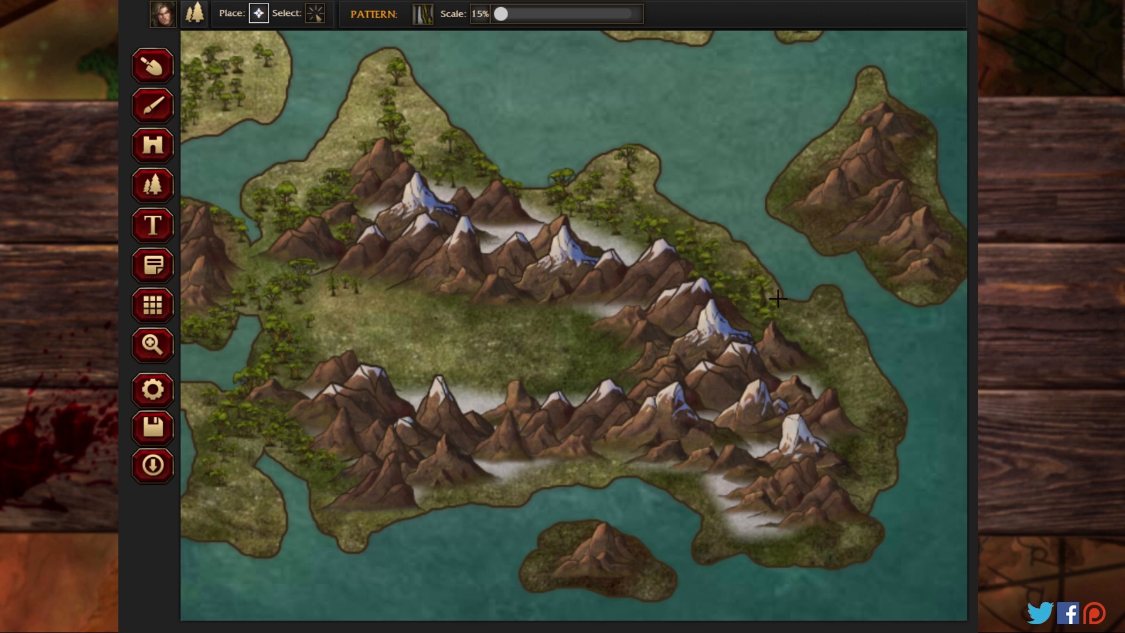
mouse_move(800, 339)
mouse_down()
mouse_move(830, 336)
mouse_move(834, 320)
mouse_move(847, 366)
mouse_move(831, 379)
mouse_move(842, 327)
mouse_move(871, 377)
mouse_move(842, 392)
mouse_move(855, 418)
mouse_move(854, 389)
mouse_up()
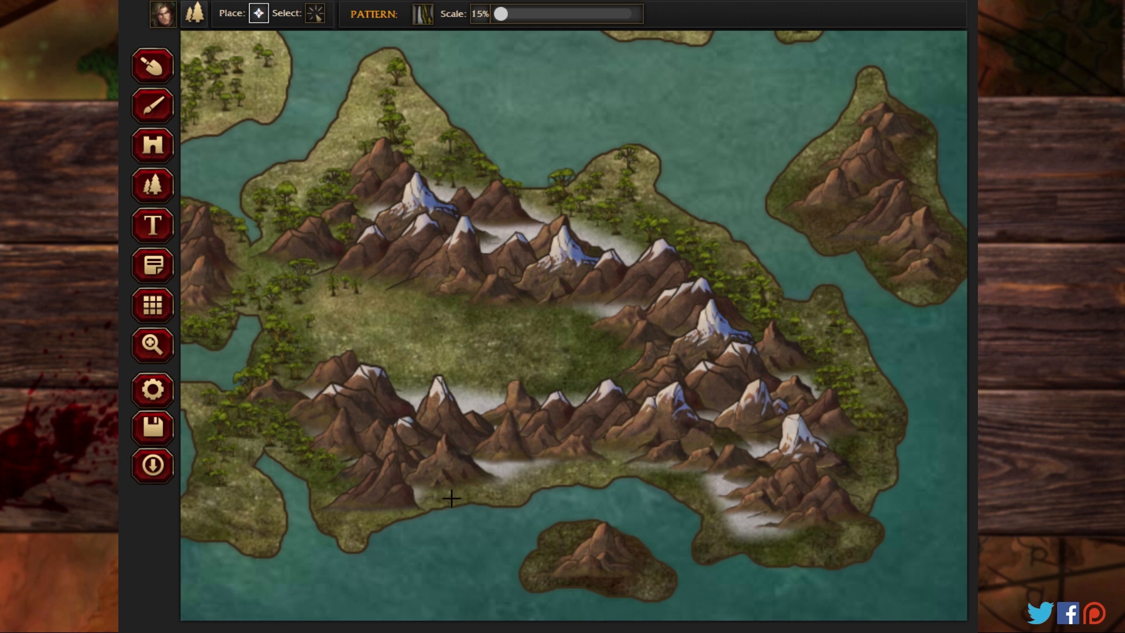
Step: Fill the eastern landmass's southern coast, the small island south of it and the mountainous island to its northeast with small jungle trees
mouse_move(457, 488)
mouse_down()
mouse_move(503, 484)
mouse_move(429, 498)
mouse_move(507, 482)
mouse_move(509, 470)
mouse_move(480, 468)
mouse_move(545, 470)
mouse_move(518, 483)
mouse_up()
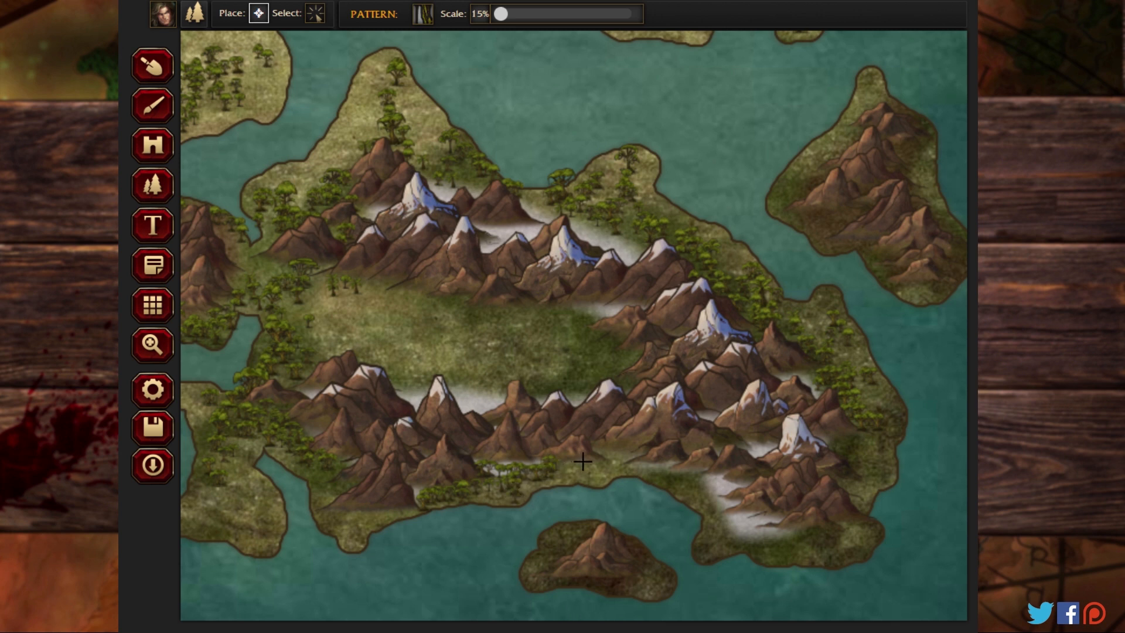
mouse_move(583, 462)
mouse_down()
mouse_move(551, 483)
mouse_move(446, 505)
mouse_up()
drag(567, 548, 545, 564)
mouse_move(632, 563)
mouse_down()
mouse_move(605, 576)
mouse_move(648, 580)
mouse_move(540, 586)
mouse_move(574, 553)
mouse_up()
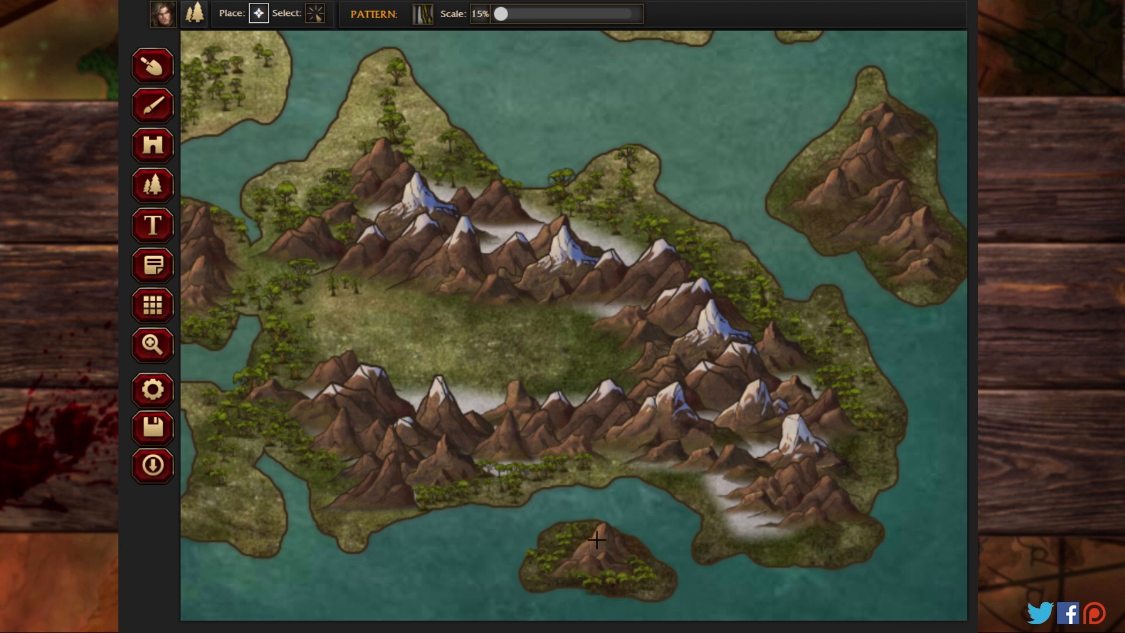
mouse_move(376, 513)
mouse_down()
mouse_move(330, 496)
mouse_move(340, 513)
mouse_move(331, 496)
mouse_move(358, 479)
mouse_move(315, 496)
mouse_up()
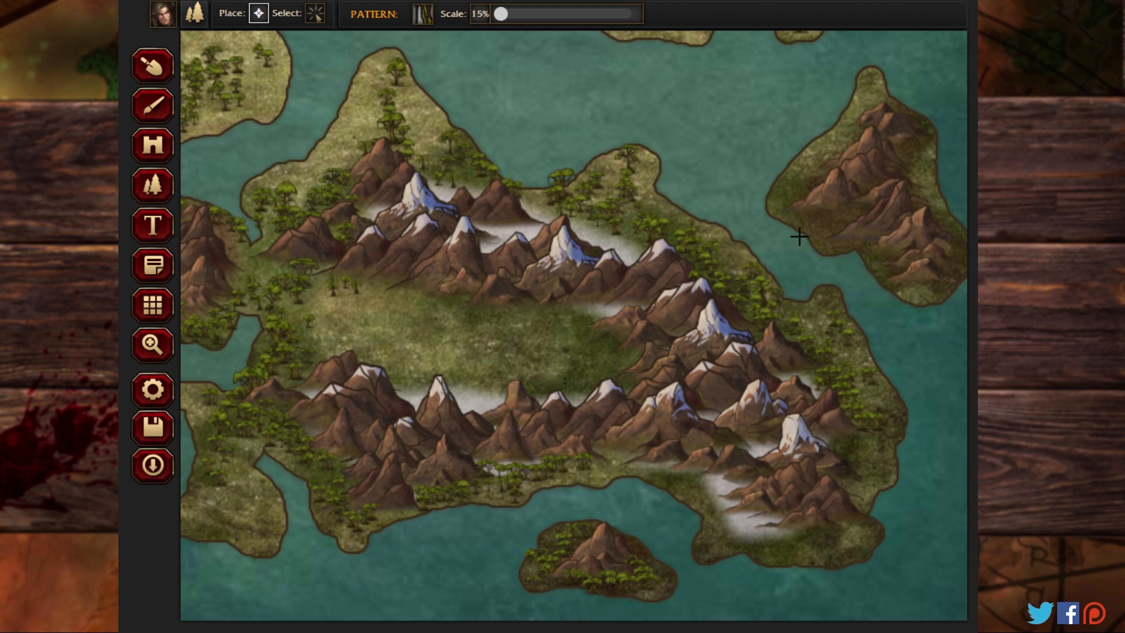
mouse_move(828, 223)
mouse_down()
mouse_move(790, 201)
mouse_move(847, 160)
mouse_move(794, 198)
mouse_move(859, 142)
mouse_move(836, 170)
mouse_move(878, 104)
mouse_move(863, 152)
mouse_move(894, 138)
mouse_move(894, 168)
mouse_move(911, 164)
mouse_move(862, 216)
mouse_move(911, 200)
mouse_move(959, 253)
mouse_move(926, 219)
mouse_move(942, 279)
mouse_move(923, 285)
mouse_move(890, 246)
mouse_move(923, 289)
mouse_move(875, 242)
mouse_move(877, 263)
mouse_move(839, 220)
mouse_move(815, 231)
mouse_up()
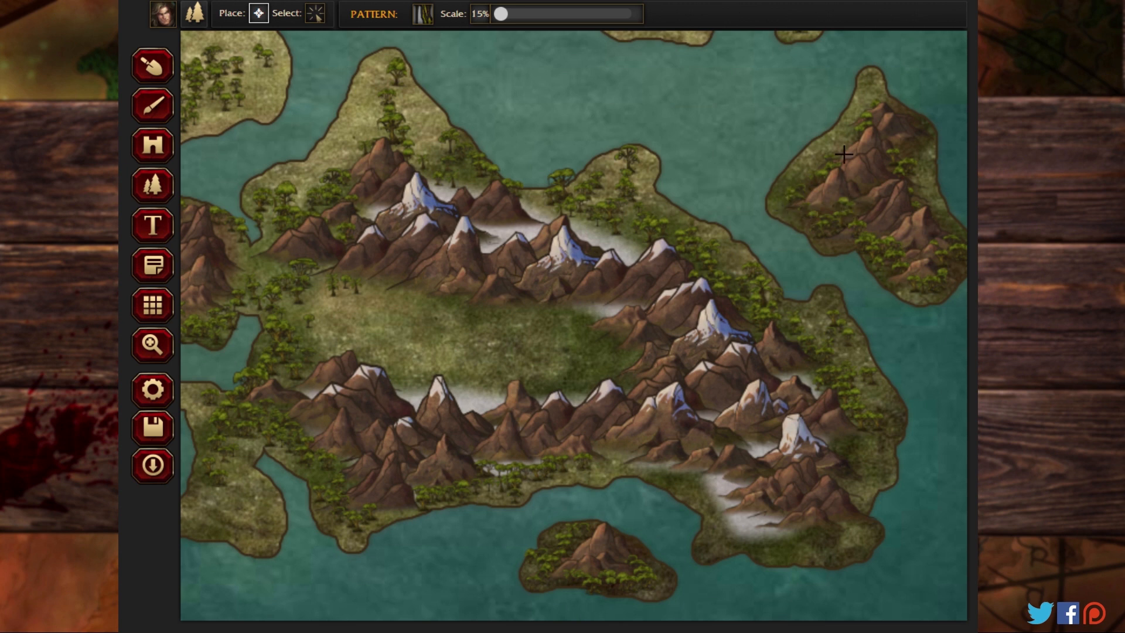
drag(844, 154, 864, 112)
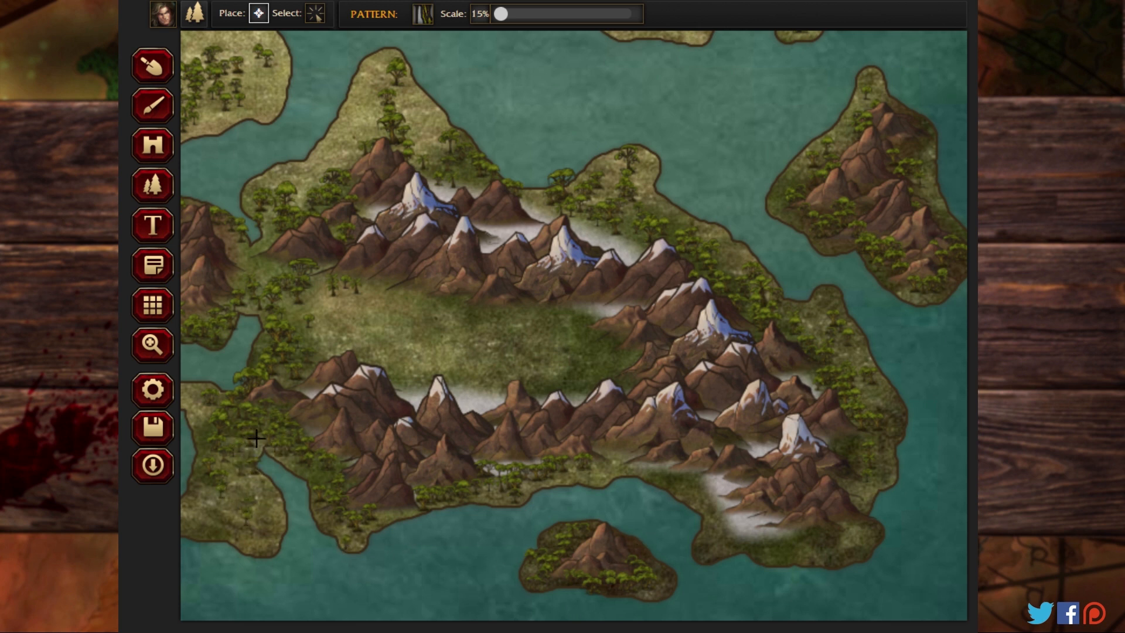
Step: Cover the southern tip and both flanks of the mountain range on the next landmass to the north with small jungle trees
click(150, 346)
drag(546, 304, 382, 538)
drag(419, 202, 364, 439)
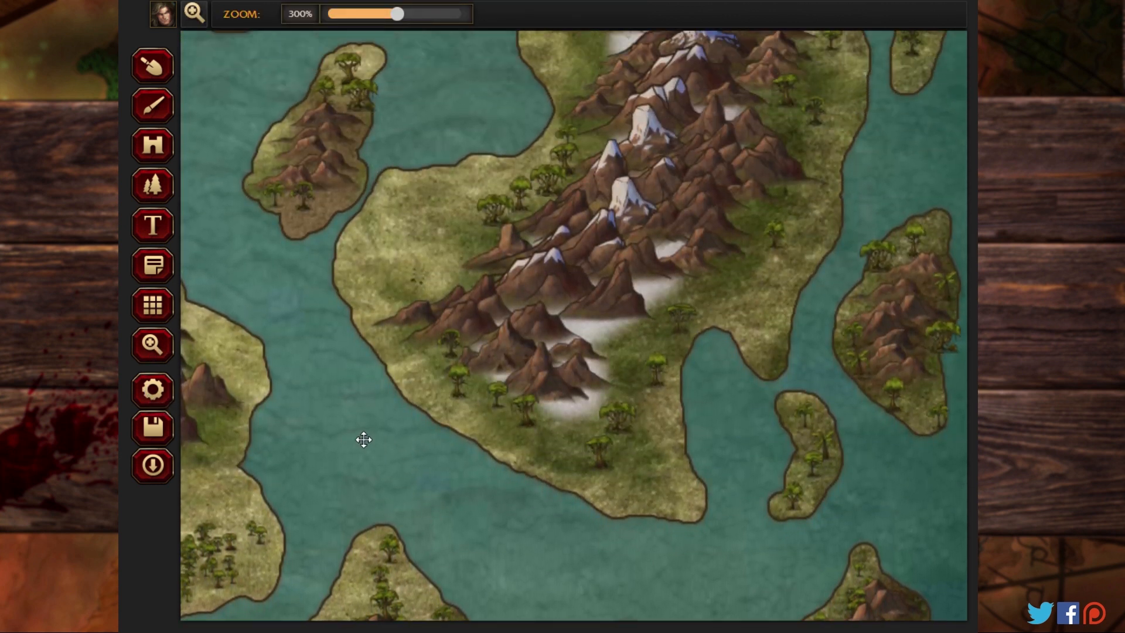
click(154, 186)
mouse_move(674, 305)
mouse_down()
mouse_move(638, 346)
mouse_move(682, 325)
mouse_move(646, 402)
mouse_move(671, 344)
mouse_move(652, 415)
mouse_move(650, 377)
mouse_move(657, 400)
mouse_move(622, 406)
mouse_move(624, 446)
mouse_move(629, 397)
mouse_move(608, 432)
mouse_move(584, 433)
mouse_move(631, 422)
mouse_move(555, 433)
mouse_move(604, 456)
mouse_move(657, 456)
mouse_move(612, 458)
mouse_move(627, 446)
mouse_move(656, 482)
mouse_move(640, 484)
mouse_move(672, 498)
mouse_move(555, 470)
mouse_move(576, 477)
mouse_move(513, 429)
mouse_move(519, 416)
mouse_move(477, 380)
mouse_move(529, 426)
mouse_move(463, 382)
mouse_move(524, 435)
mouse_move(445, 373)
mouse_move(525, 430)
mouse_move(479, 370)
mouse_move(517, 422)
mouse_move(457, 381)
mouse_move(507, 445)
mouse_move(535, 455)
mouse_move(455, 379)
mouse_up()
mouse_move(446, 369)
mouse_down()
mouse_move(372, 329)
mouse_move(432, 345)
mouse_move(389, 326)
mouse_move(422, 327)
mouse_move(398, 334)
mouse_move(429, 351)
mouse_move(392, 340)
mouse_move(372, 317)
mouse_move(493, 264)
mouse_up()
mouse_move(523, 213)
mouse_down()
mouse_move(499, 205)
mouse_move(521, 187)
mouse_move(499, 196)
mouse_move(467, 188)
mouse_move(476, 177)
mouse_move(494, 198)
mouse_move(530, 187)
mouse_move(577, 146)
mouse_move(545, 186)
mouse_move(579, 167)
mouse_move(537, 200)
mouse_move(580, 139)
mouse_move(580, 159)
mouse_move(601, 144)
mouse_move(568, 163)
mouse_move(583, 140)
mouse_move(572, 133)
mouse_move(576, 83)
mouse_move(600, 66)
mouse_move(579, 76)
mouse_move(577, 58)
mouse_move(542, 59)
mouse_move(565, 96)
mouse_move(516, 176)
mouse_up()
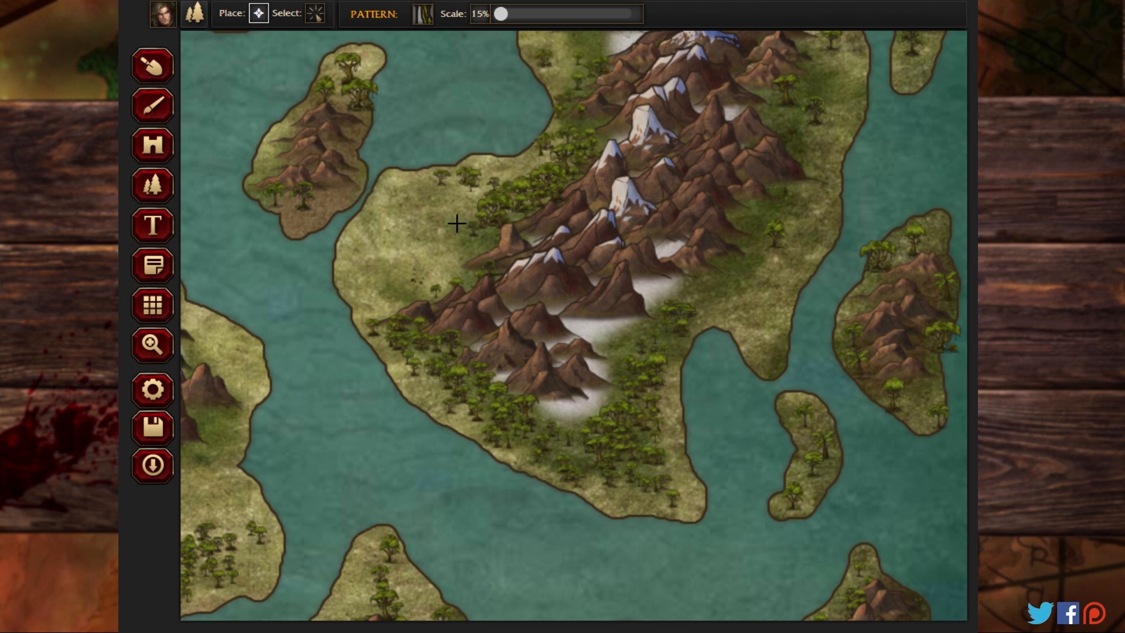
drag(457, 223, 404, 250)
mouse_move(777, 239)
mouse_down()
mouse_move(783, 189)
mouse_move(769, 224)
mouse_move(749, 225)
mouse_move(768, 208)
mouse_move(797, 265)
mouse_move(759, 274)
mouse_move(766, 252)
mouse_move(728, 252)
mouse_move(803, 225)
mouse_move(811, 168)
mouse_up()
Step: Fill the mountainous island east of that landmass, the small curved island beside it and the tip of the island below with small jungle trees
mouse_move(916, 242)
mouse_down()
mouse_move(863, 301)
mouse_move(922, 235)
mouse_move(876, 266)
mouse_move(854, 329)
mouse_move(863, 285)
mouse_move(857, 357)
mouse_move(898, 368)
mouse_move(917, 349)
mouse_move(920, 381)
mouse_move(941, 325)
mouse_move(926, 360)
mouse_move(939, 398)
mouse_move(878, 389)
mouse_move(936, 421)
mouse_move(871, 378)
mouse_up()
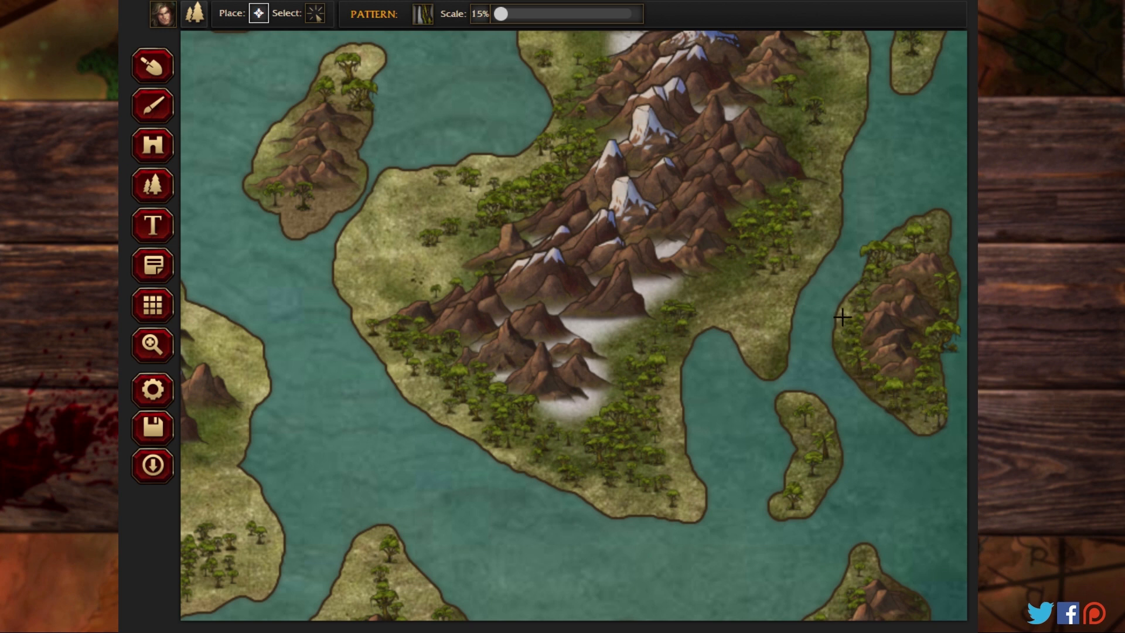
drag(930, 253, 940, 257)
mouse_move(813, 427)
mouse_down()
mouse_move(804, 482)
mouse_move(819, 428)
mouse_move(797, 480)
mouse_move(801, 413)
mouse_up()
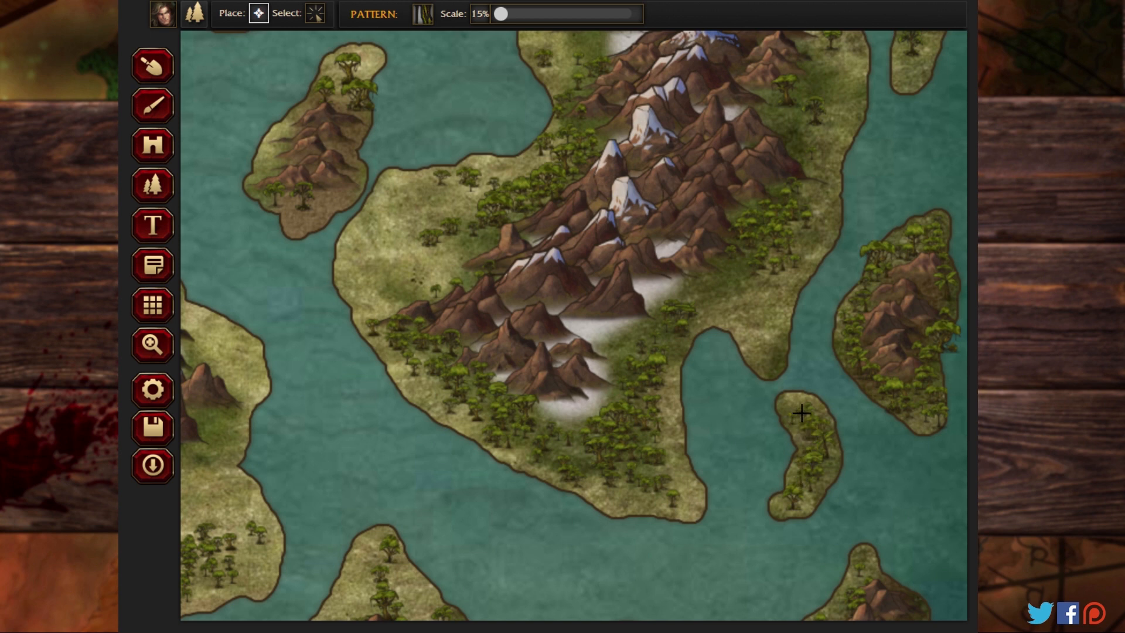
click(818, 477)
click(830, 465)
click(816, 431)
click(864, 559)
Step: Surround the mountains on the narrow island northwest of that landmass with small jungle trees
mouse_move(305, 216)
mouse_down()
mouse_move(277, 202)
mouse_move(265, 175)
mouse_move(282, 155)
mouse_move(249, 179)
mouse_up()
mouse_move(317, 194)
mouse_down()
mouse_move(348, 155)
mouse_move(357, 102)
mouse_move(345, 90)
mouse_move(343, 108)
mouse_move(350, 78)
mouse_up()
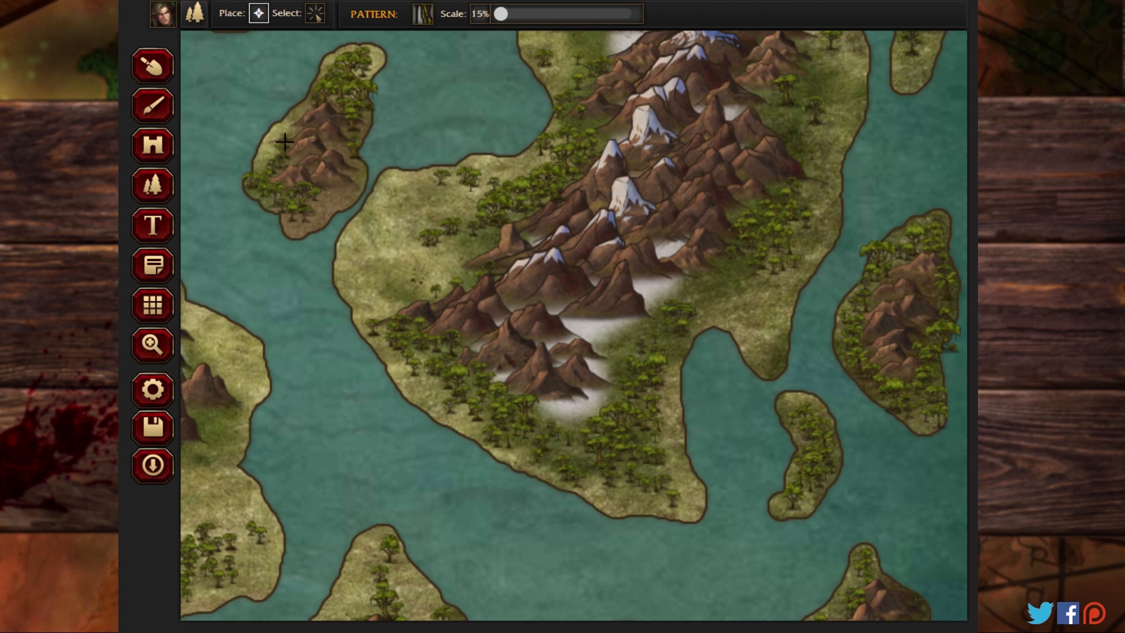
drag(285, 141, 251, 165)
Step: Fill the northern end of the central landmass, around its northernmost snowy peak, with small jungle trees
click(152, 345)
drag(268, 374, 688, 456)
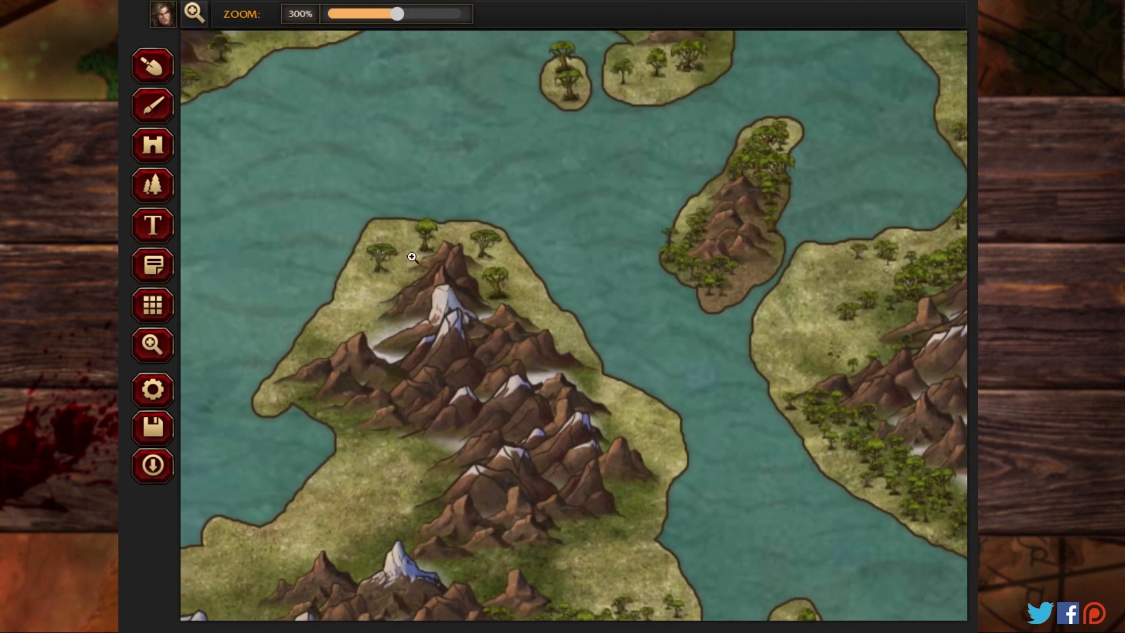
click(147, 194)
mouse_move(431, 235)
mouse_down()
mouse_move(363, 281)
mouse_move(357, 312)
mouse_move(416, 272)
mouse_move(383, 259)
mouse_move(403, 244)
mouse_move(389, 225)
mouse_move(446, 226)
mouse_move(501, 281)
mouse_move(472, 236)
mouse_move(498, 278)
mouse_move(508, 266)
mouse_move(528, 295)
mouse_move(498, 259)
mouse_move(518, 294)
mouse_move(561, 325)
mouse_move(474, 215)
mouse_move(473, 252)
mouse_move(435, 233)
mouse_move(495, 237)
mouse_move(520, 266)
mouse_move(479, 257)
mouse_move(487, 299)
mouse_move(536, 315)
mouse_up()
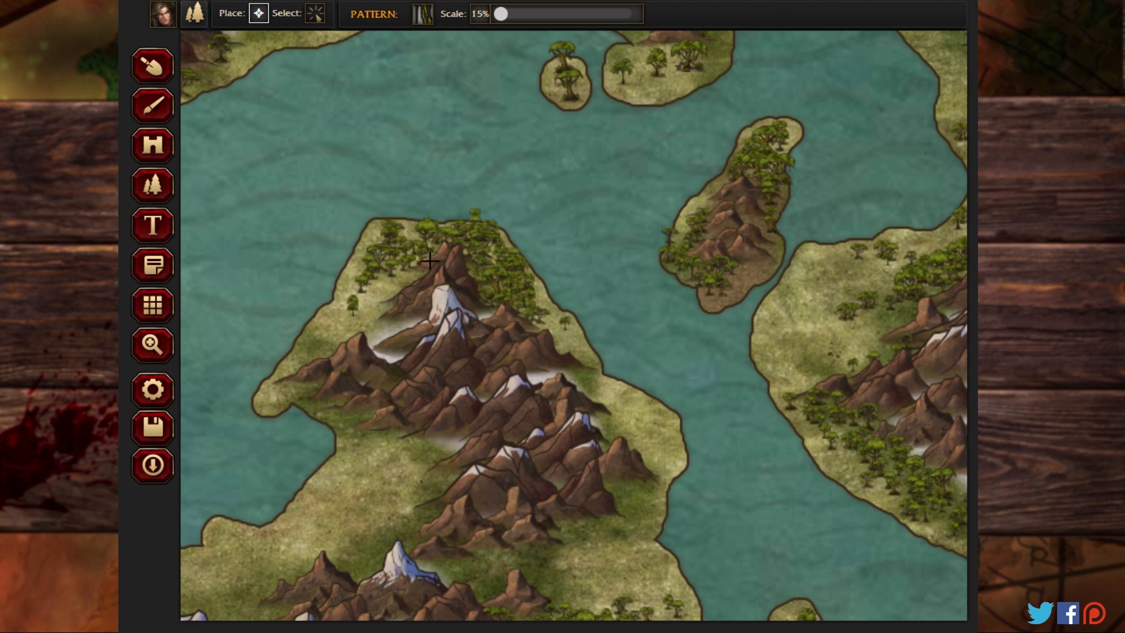
mouse_move(387, 227)
mouse_down()
mouse_move(419, 238)
mouse_move(371, 239)
mouse_up()
click(341, 321)
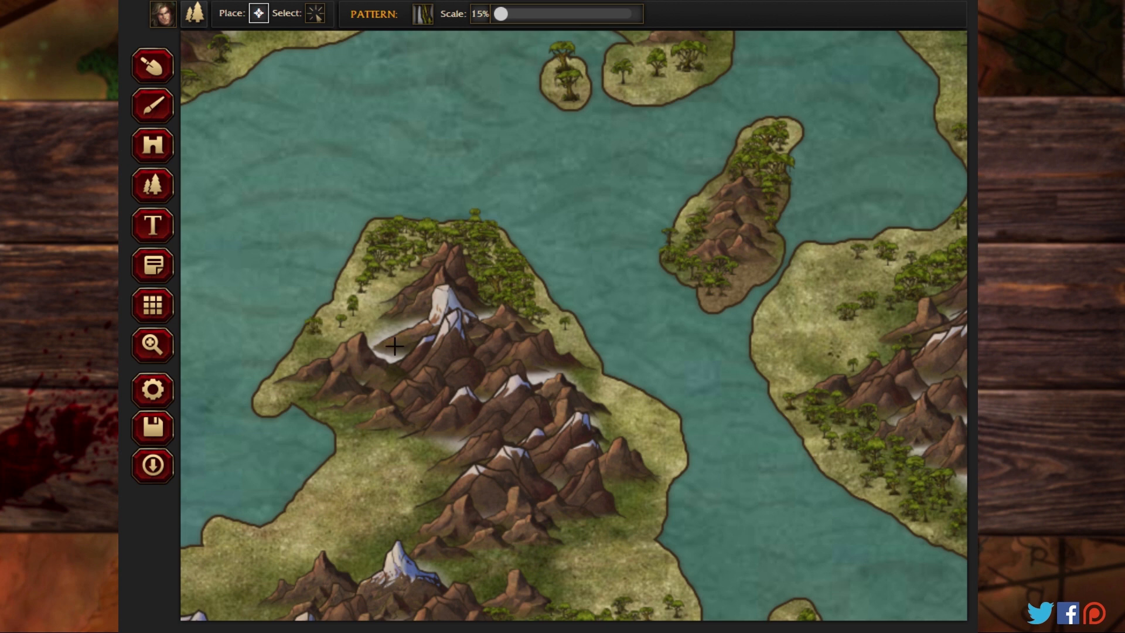
click(585, 345)
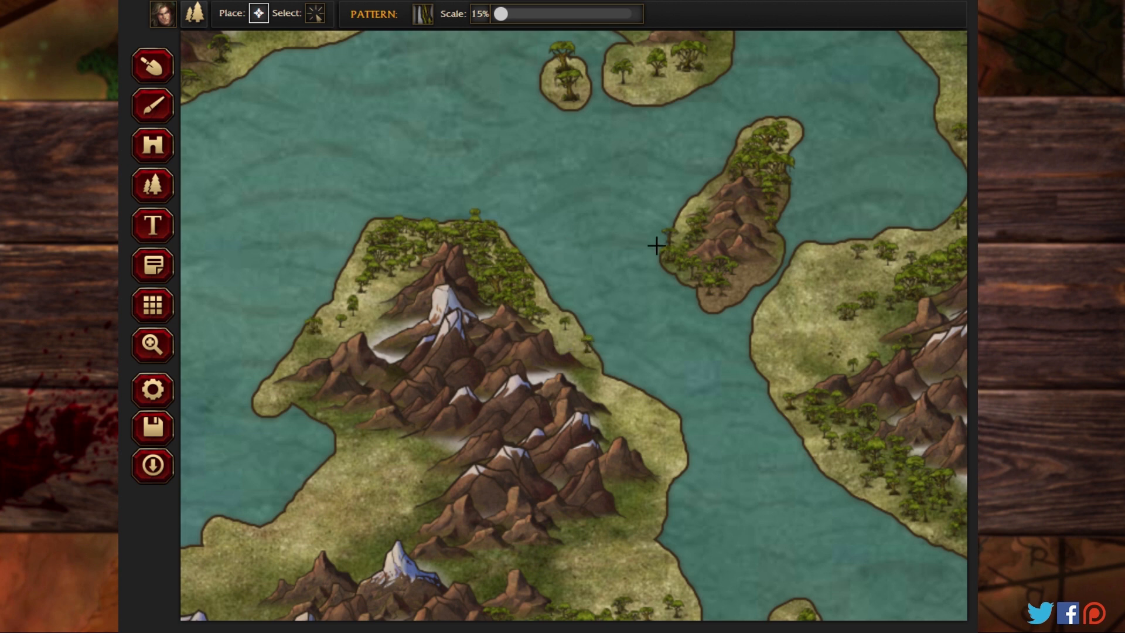
Step: Extend the small jungle trees along the eastern, northern and western sides of the northeastern landmass's upper mountain range
click(164, 350)
mouse_move(592, 106)
mouse_down()
mouse_move(502, 283)
mouse_move(787, 247)
mouse_move(445, 104)
mouse_up()
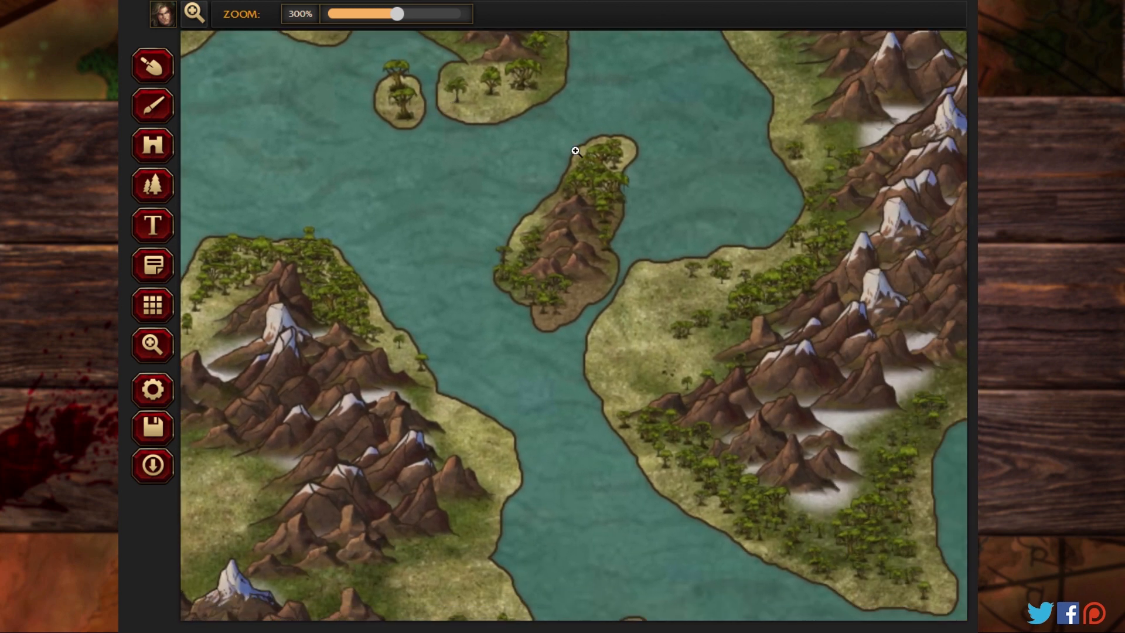
mouse_move(765, 144)
mouse_down()
mouse_move(449, 110)
mouse_move(399, 143)
mouse_move(335, 299)
mouse_up()
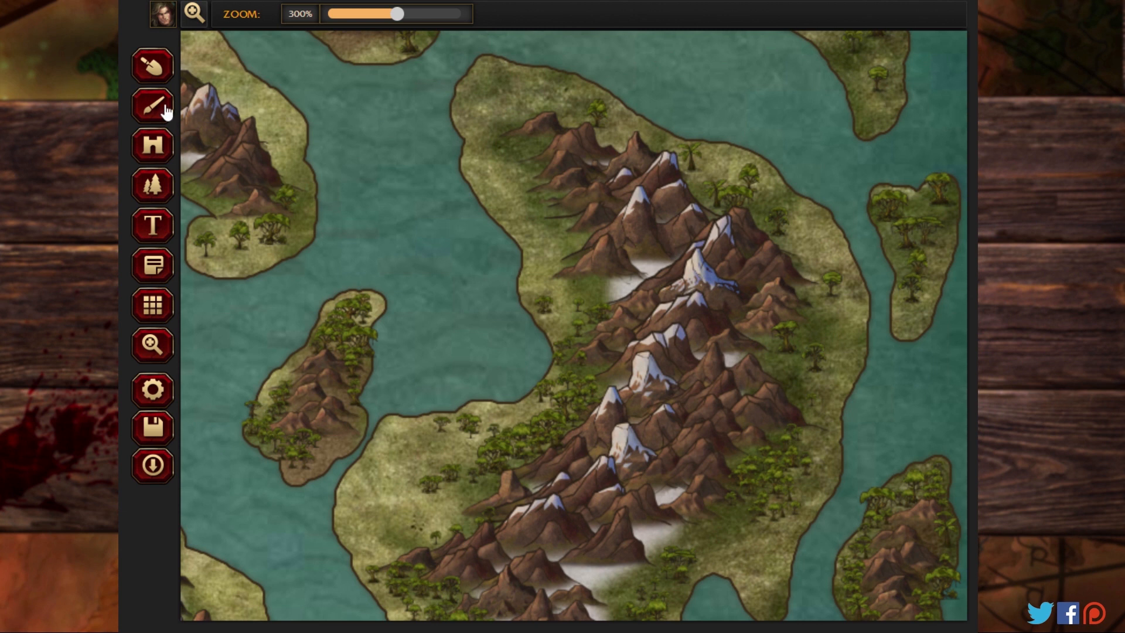
click(153, 184)
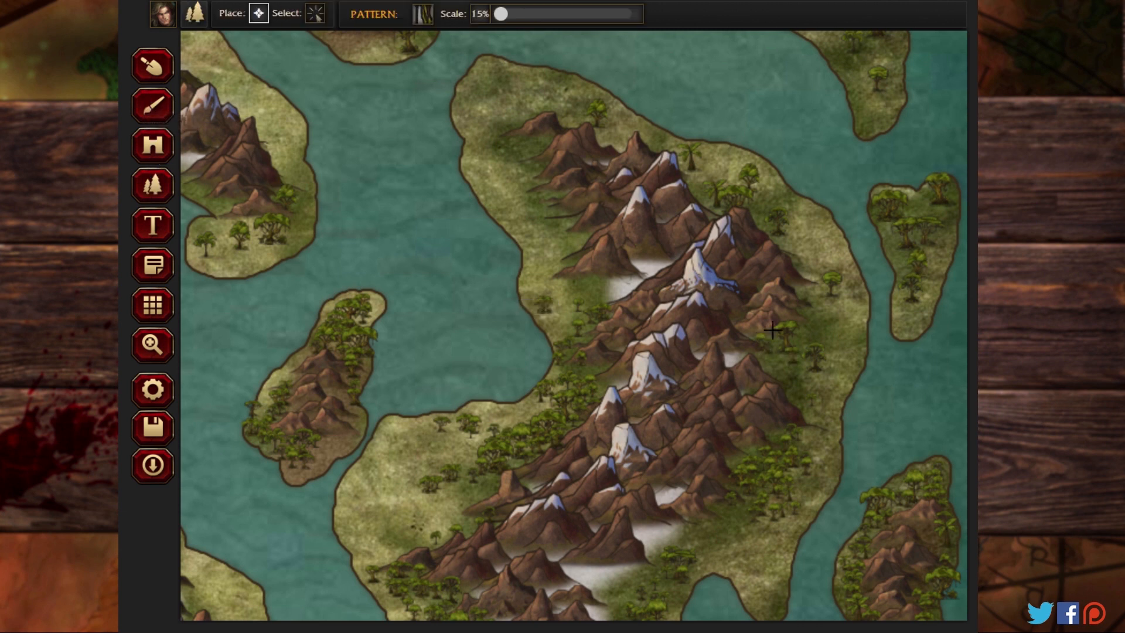
mouse_move(781, 354)
mouse_down()
mouse_move(803, 327)
mouse_move(820, 366)
mouse_move(791, 344)
mouse_move(827, 306)
mouse_move(816, 308)
mouse_move(793, 277)
mouse_move(825, 303)
mouse_move(780, 258)
mouse_move(823, 302)
mouse_move(794, 267)
mouse_move(810, 306)
mouse_move(768, 344)
mouse_move(799, 272)
mouse_move(732, 193)
mouse_move(781, 222)
mouse_move(721, 187)
mouse_move(763, 225)
mouse_move(678, 192)
mouse_up()
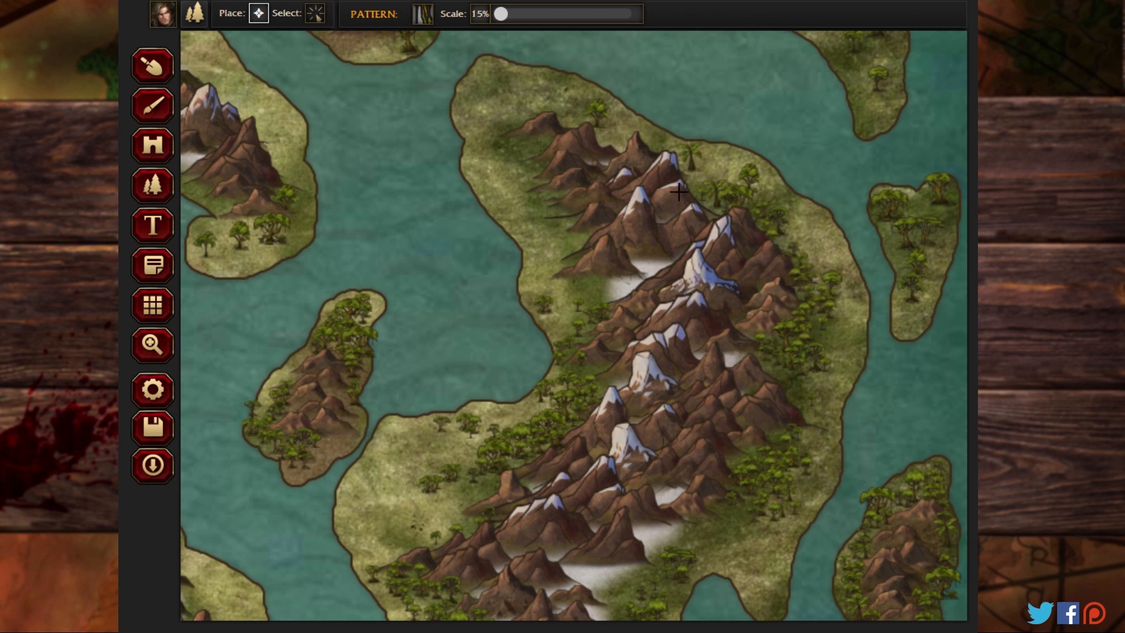
mouse_move(758, 193)
mouse_down()
mouse_move(799, 198)
mouse_move(811, 219)
mouse_move(781, 208)
mouse_move(858, 293)
mouse_move(838, 319)
mouse_move(829, 364)
mouse_move(840, 395)
mouse_up()
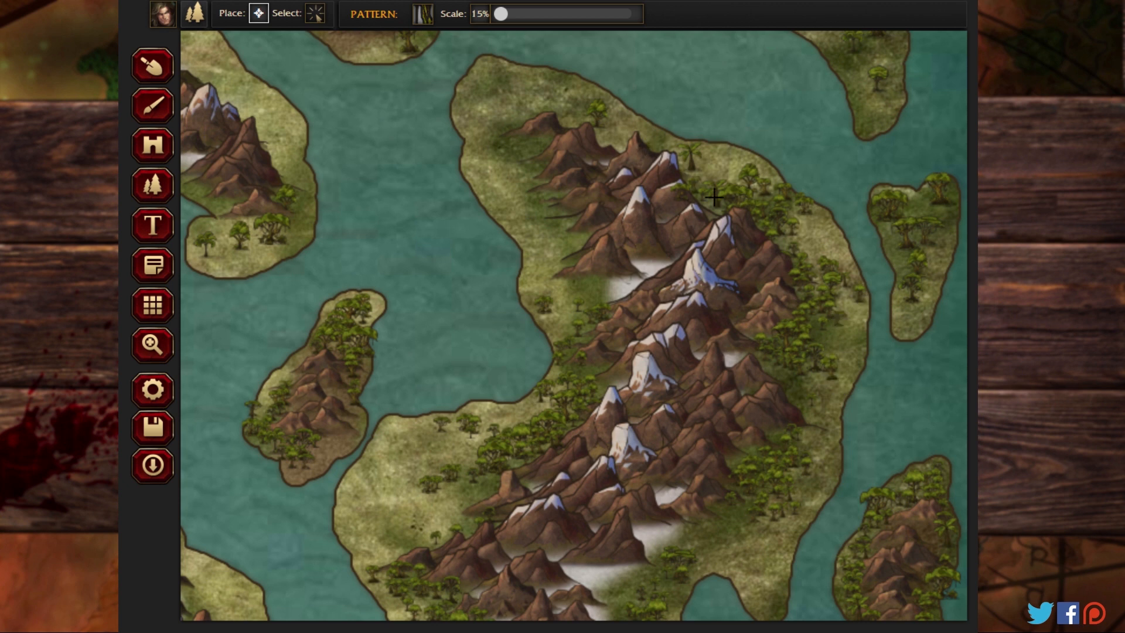
mouse_move(714, 197)
mouse_down()
mouse_move(664, 151)
mouse_move(692, 174)
mouse_move(567, 107)
mouse_move(633, 160)
mouse_move(571, 104)
mouse_move(610, 139)
mouse_move(473, 84)
mouse_move(498, 106)
mouse_move(507, 154)
mouse_move(533, 178)
mouse_move(524, 141)
mouse_move(568, 194)
mouse_move(567, 217)
mouse_move(527, 174)
mouse_move(552, 231)
mouse_move(523, 199)
mouse_move(520, 220)
mouse_move(605, 300)
mouse_move(576, 334)
mouse_move(539, 282)
mouse_up()
Step: Fill the small wedge-shaped island off the northeastern landmass's east coast with small jungle trees
click(907, 245)
click(924, 291)
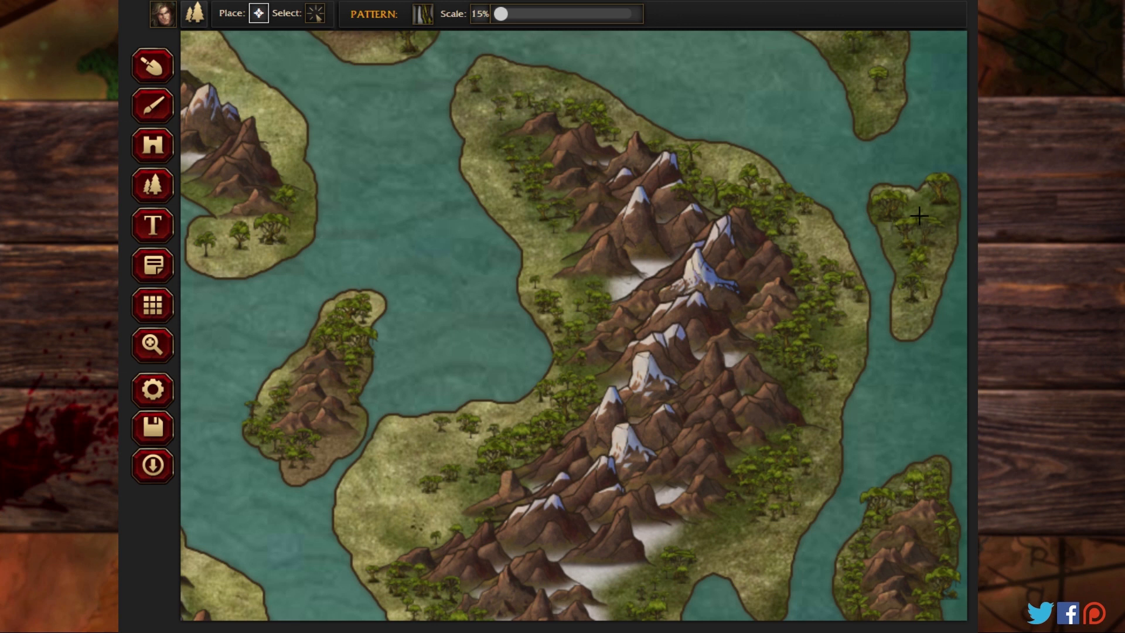
click(926, 202)
click(943, 203)
mouse_move(947, 230)
mouse_down()
mouse_move(937, 281)
mouse_move(936, 234)
mouse_move(914, 313)
mouse_move(915, 267)
mouse_up()
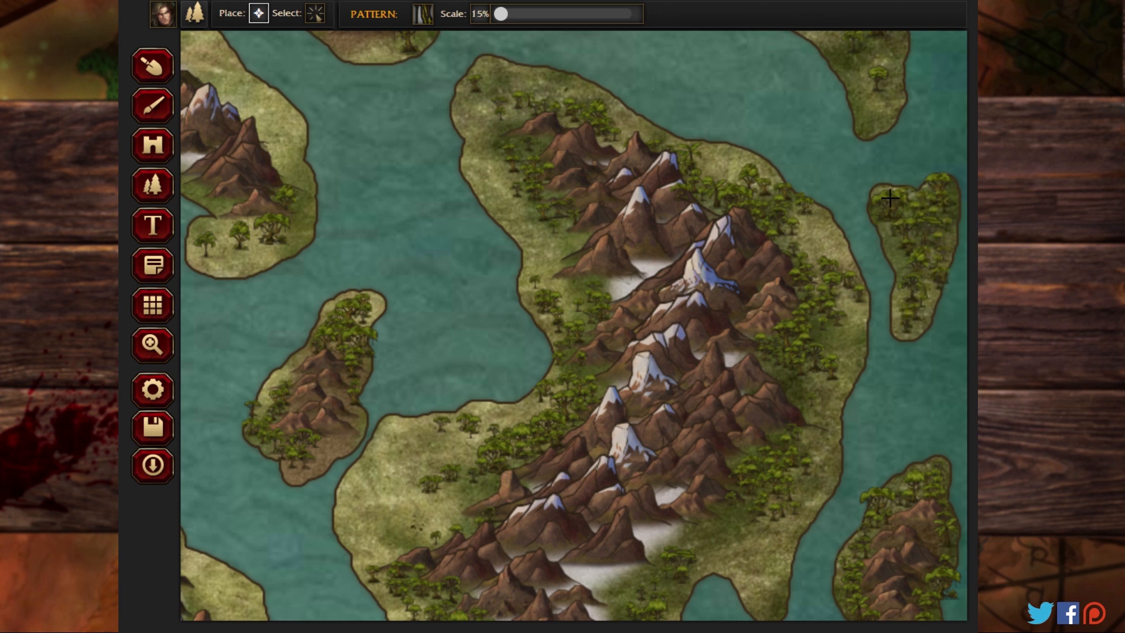
Step: Add small jungle trees to the narrow island's northern tip and fill the northwestern landmass's rounded southeastern end
click(377, 305)
mouse_move(269, 257)
mouse_down()
mouse_move(294, 210)
mouse_move(251, 246)
mouse_move(296, 208)
mouse_move(224, 238)
mouse_move(249, 228)
mouse_move(218, 231)
mouse_move(222, 203)
mouse_move(212, 248)
mouse_move(244, 242)
mouse_move(228, 263)
mouse_move(262, 262)
mouse_move(287, 237)
mouse_up()
drag(299, 196, 288, 156)
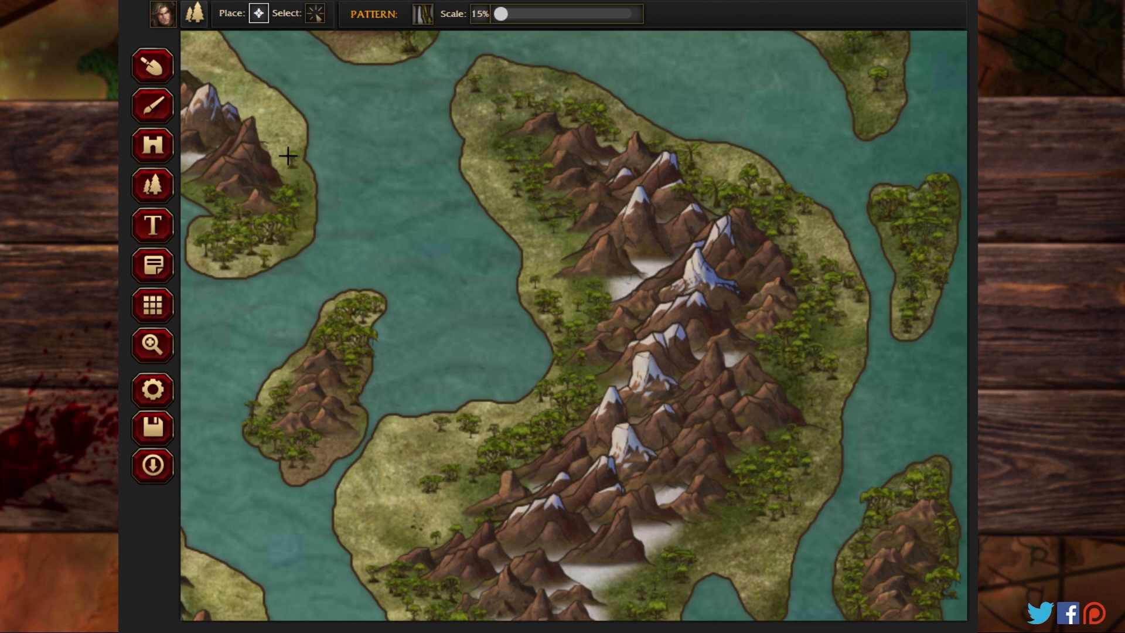
click(312, 195)
mouse_move(229, 250)
mouse_down()
mouse_move(196, 242)
mouse_move(230, 222)
mouse_up()
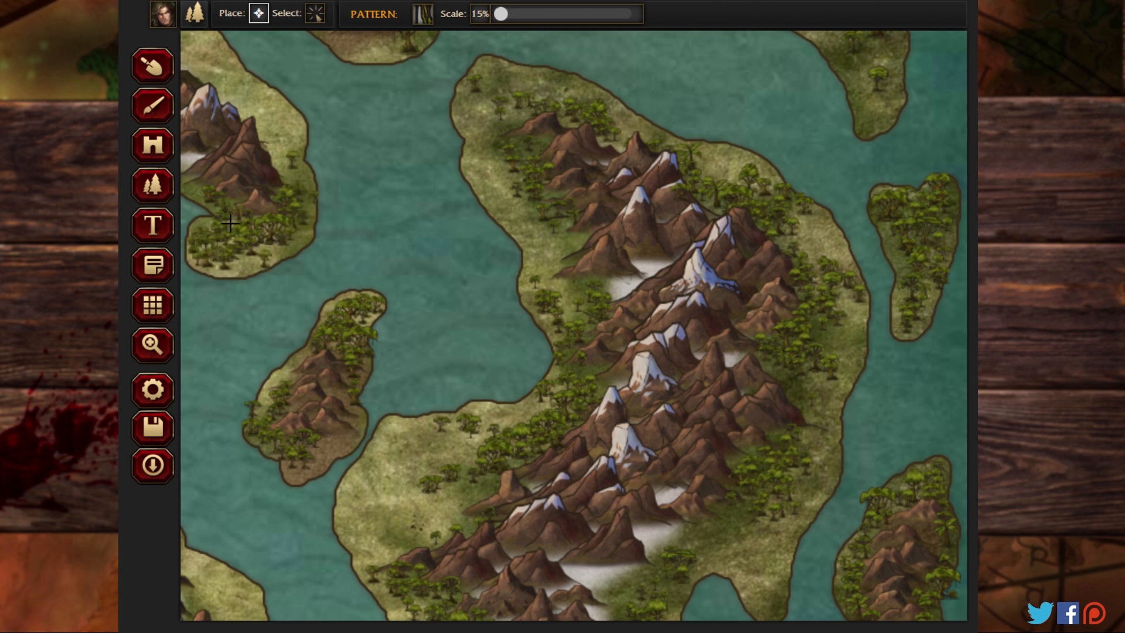
Step: Fill the northwestern landmass's southern coast, between its mountains and the bay, with small jungle trees
click(152, 345)
click(303, 196)
drag(491, 367, 784, 383)
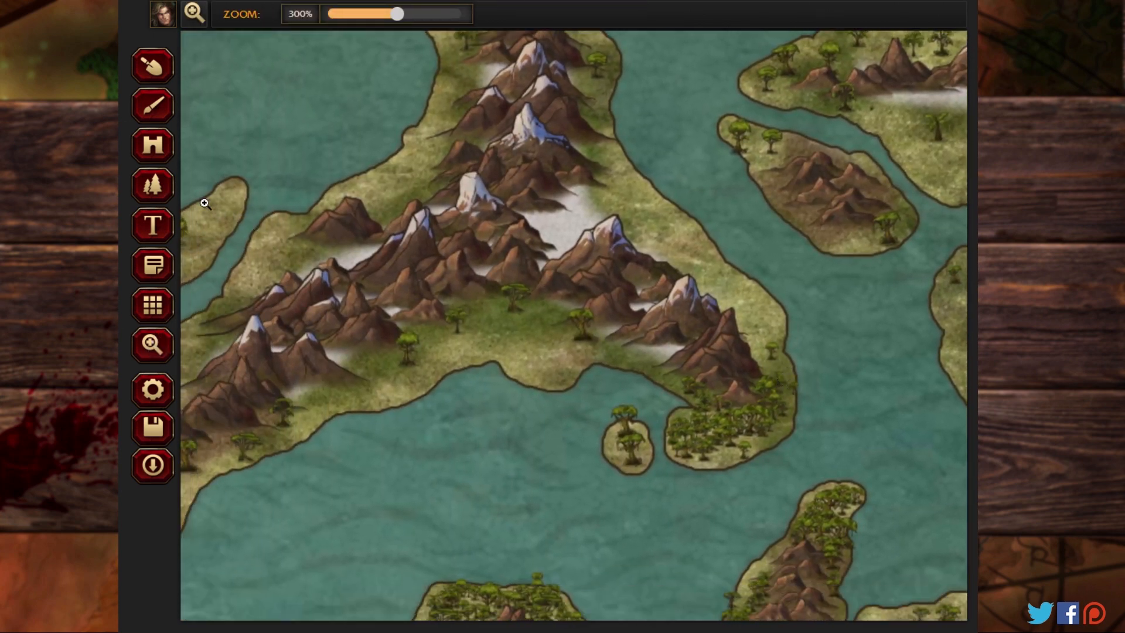
click(148, 185)
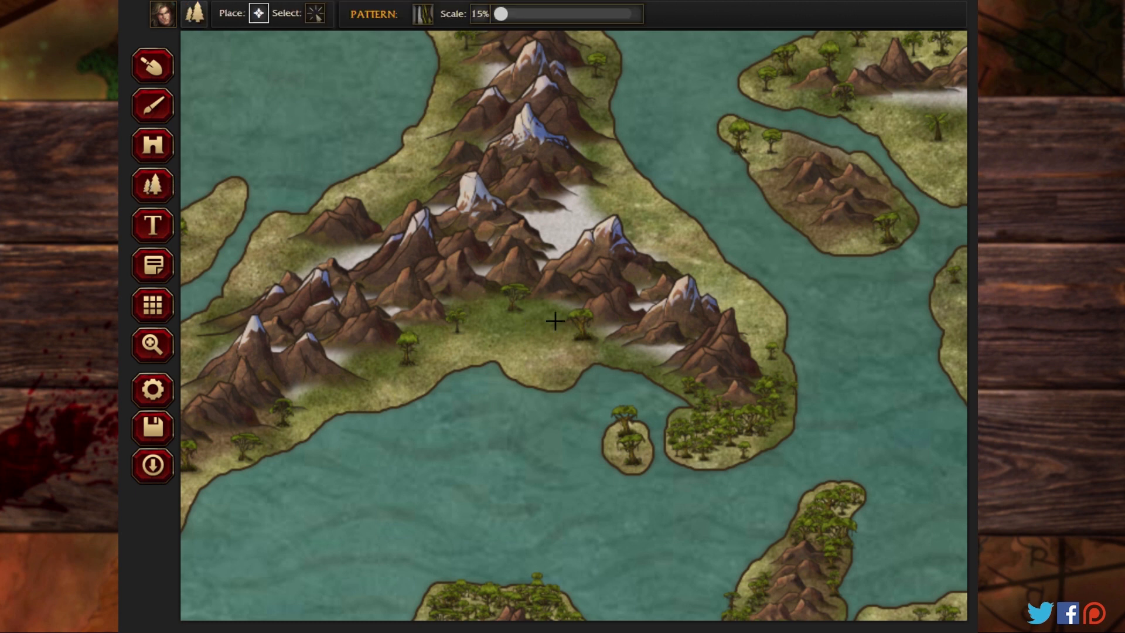
mouse_move(589, 328)
mouse_down()
mouse_move(501, 286)
mouse_move(553, 317)
mouse_move(454, 336)
mouse_move(555, 303)
mouse_move(416, 327)
mouse_move(464, 326)
mouse_move(387, 362)
mouse_move(410, 349)
mouse_move(394, 373)
mouse_move(388, 353)
mouse_move(356, 381)
mouse_move(309, 383)
mouse_move(347, 391)
mouse_move(279, 394)
mouse_move(269, 429)
mouse_move(231, 451)
mouse_up()
mouse_move(444, 341)
mouse_down()
mouse_move(505, 306)
mouse_move(533, 342)
mouse_move(555, 332)
mouse_move(671, 364)
mouse_move(619, 339)
mouse_move(748, 412)
mouse_move(742, 433)
mouse_move(765, 428)
mouse_move(695, 444)
mouse_up()
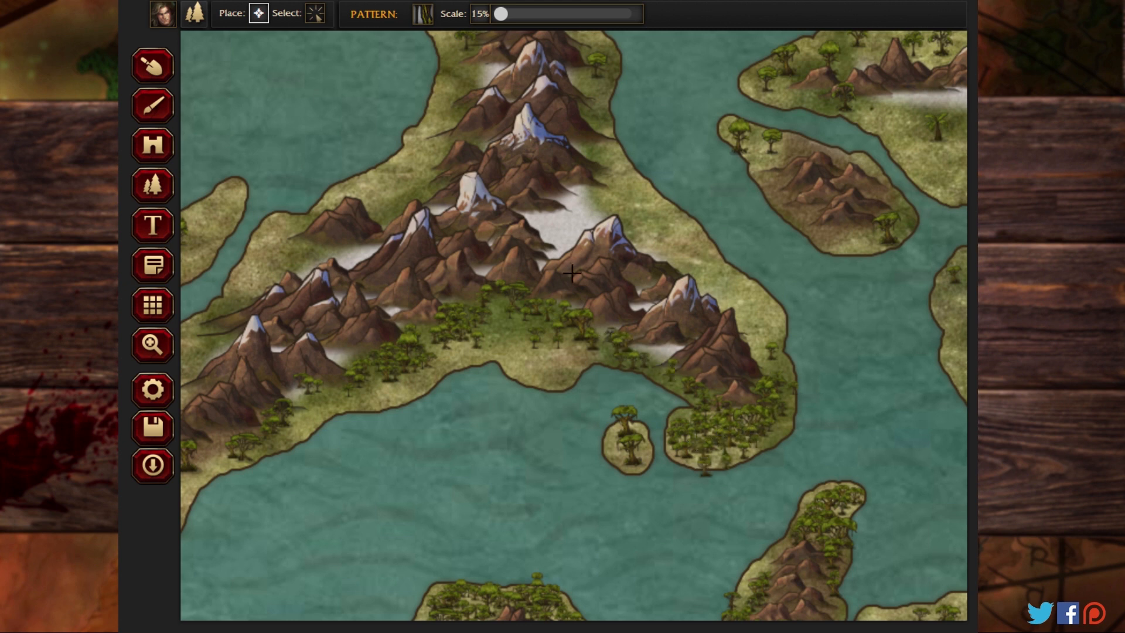
Step: Select and delete the stray tree in the water just below the northwestern landmass's southeastern end
click(315, 13)
click(705, 469)
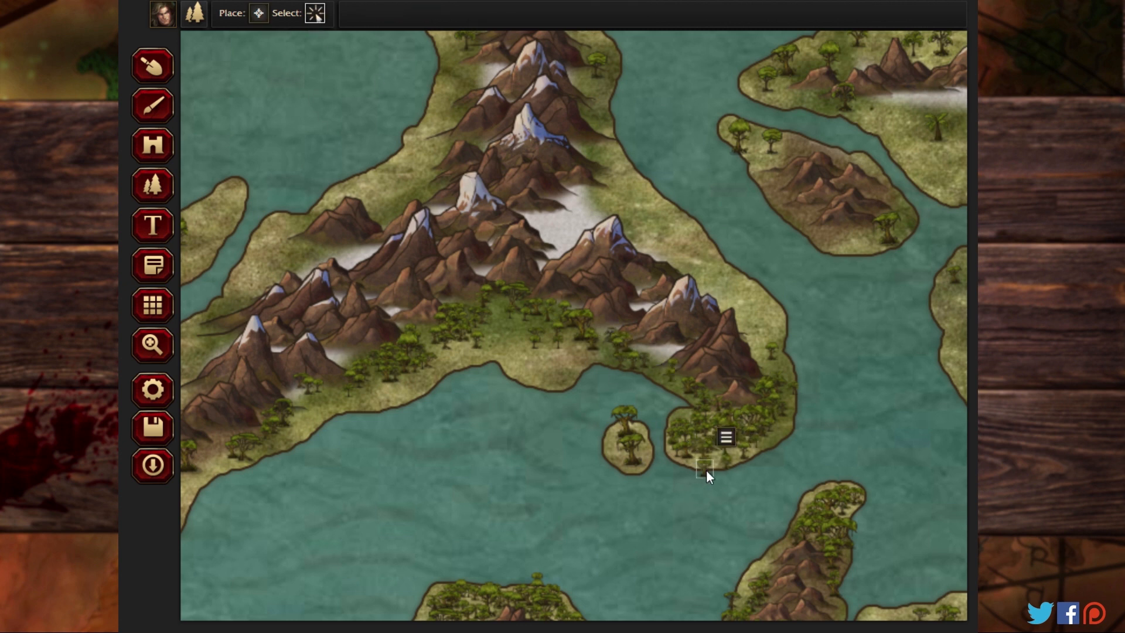
click(726, 437)
click(737, 464)
drag(742, 368, 747, 321)
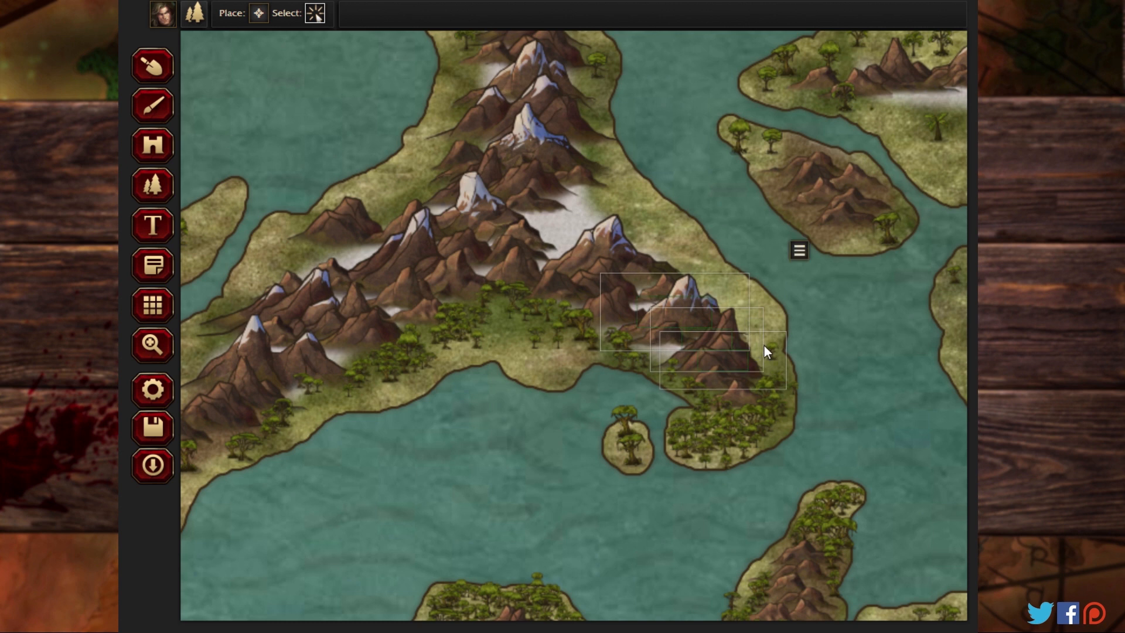
Step: Return to tree placement and add small jungle trees to the tiny round island in the bay and the mountainous island to the northeast
click(258, 13)
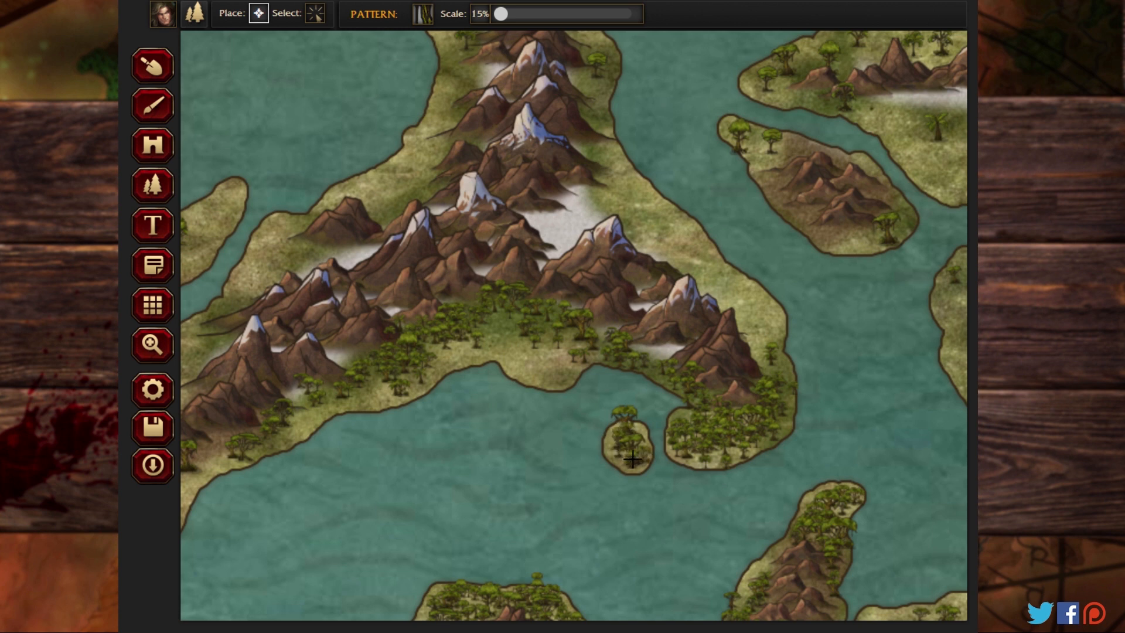
click(631, 432)
click(624, 450)
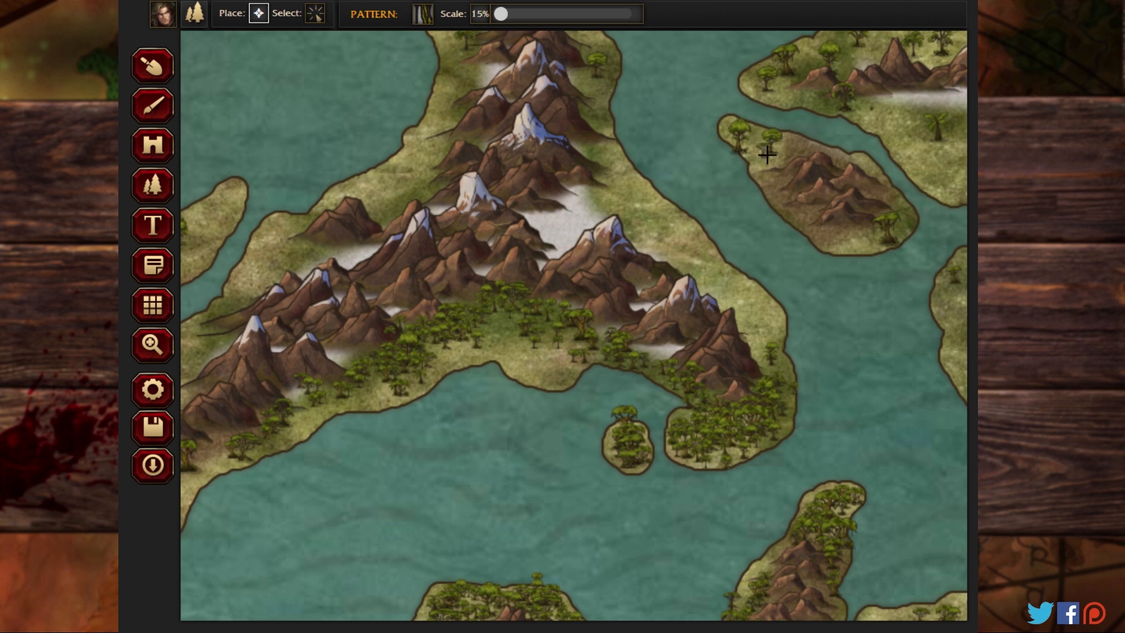
click(746, 143)
mouse_move(888, 224)
mouse_down()
mouse_move(827, 235)
mouse_move(796, 198)
mouse_up()
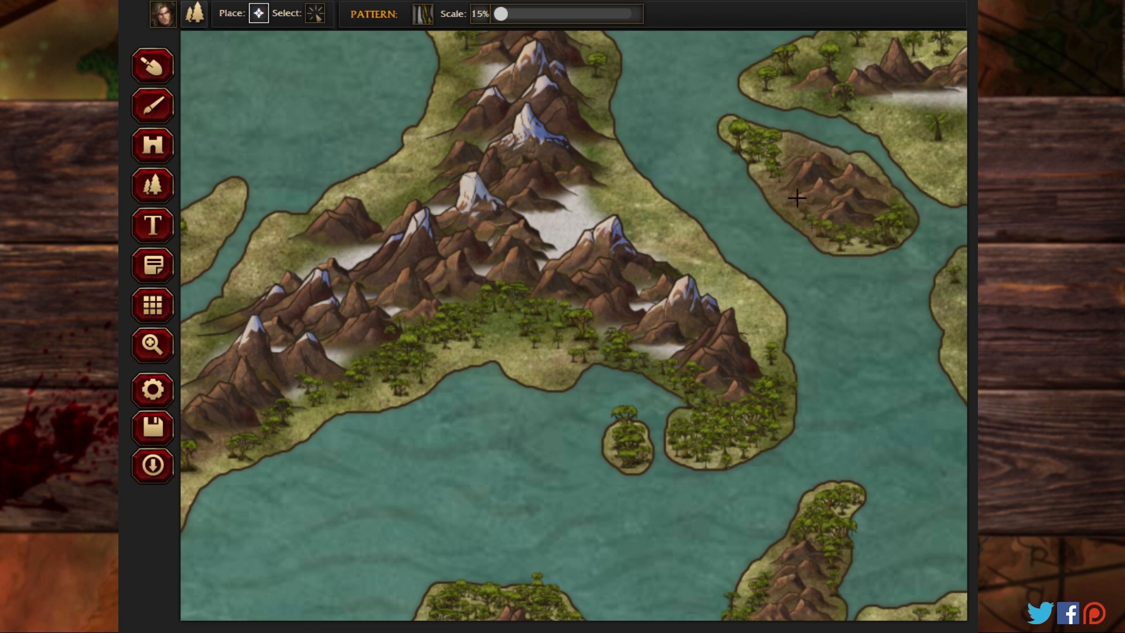
Step: Add more small jungle trees along the northeastern mountainous island's eastern side and northwestern end
drag(885, 189, 873, 169)
drag(759, 152, 724, 122)
Step: Add small jungle trees to the landmass's southwestern tip, then fill the small oval island and the narrow island off its western coast
click(154, 348)
mouse_move(264, 419)
mouse_down()
mouse_move(603, 343)
mouse_move(662, 309)
mouse_move(631, 269)
mouse_move(609, 288)
mouse_move(640, 283)
mouse_move(594, 307)
mouse_move(563, 305)
mouse_move(576, 290)
mouse_move(539, 313)
mouse_move(566, 298)
mouse_move(536, 343)
mouse_move(548, 317)
mouse_move(532, 297)
mouse_move(530, 341)
mouse_move(553, 329)
mouse_move(519, 380)
mouse_move(529, 357)
mouse_up()
click(155, 187)
mouse_move(526, 291)
mouse_down()
mouse_move(531, 256)
mouse_move(552, 235)
mouse_up()
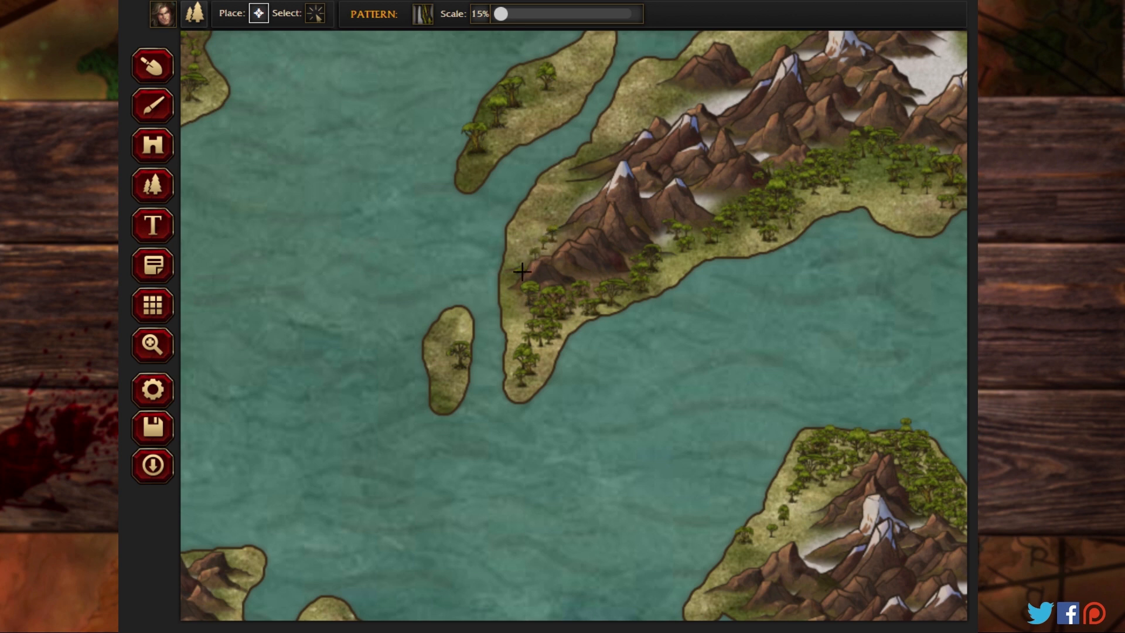
mouse_move(458, 360)
mouse_down()
mouse_move(448, 393)
mouse_move(456, 338)
mouse_move(449, 365)
mouse_up()
mouse_move(485, 229)
mouse_down()
mouse_move(491, 142)
mouse_move(480, 123)
mouse_move(601, 49)
mouse_move(542, 81)
mouse_move(559, 94)
mouse_move(466, 153)
mouse_move(473, 175)
mouse_up()
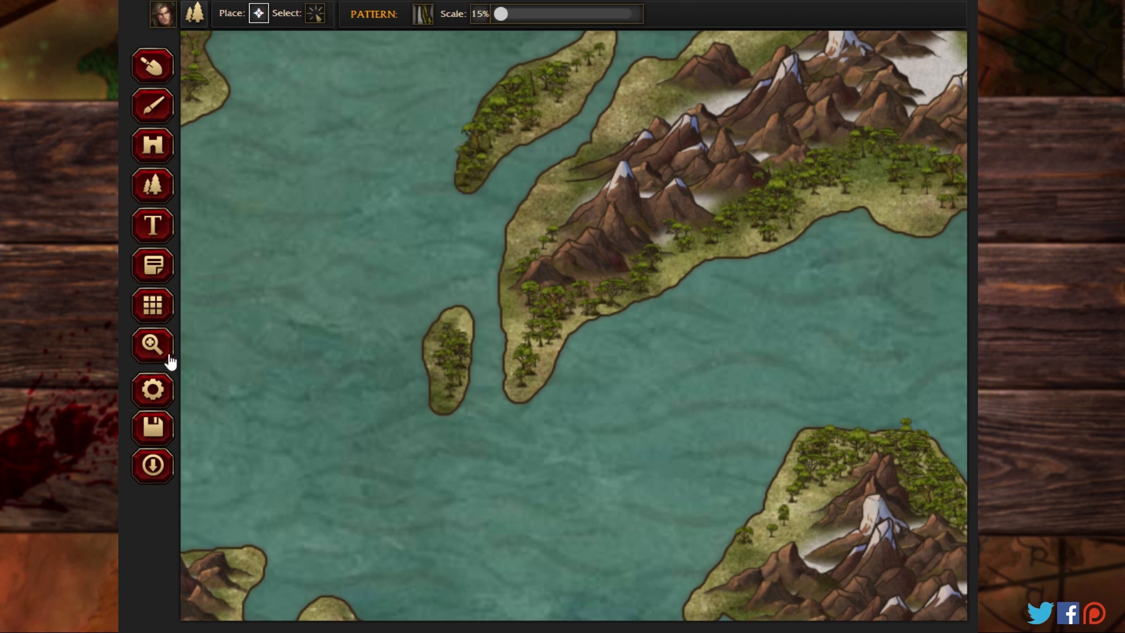
Step: Fill the tapering island east of the northern landmasses, the triangular island beside it and the small island farther east with small jungle trees
click(152, 344)
drag(309, 228, 557, 480)
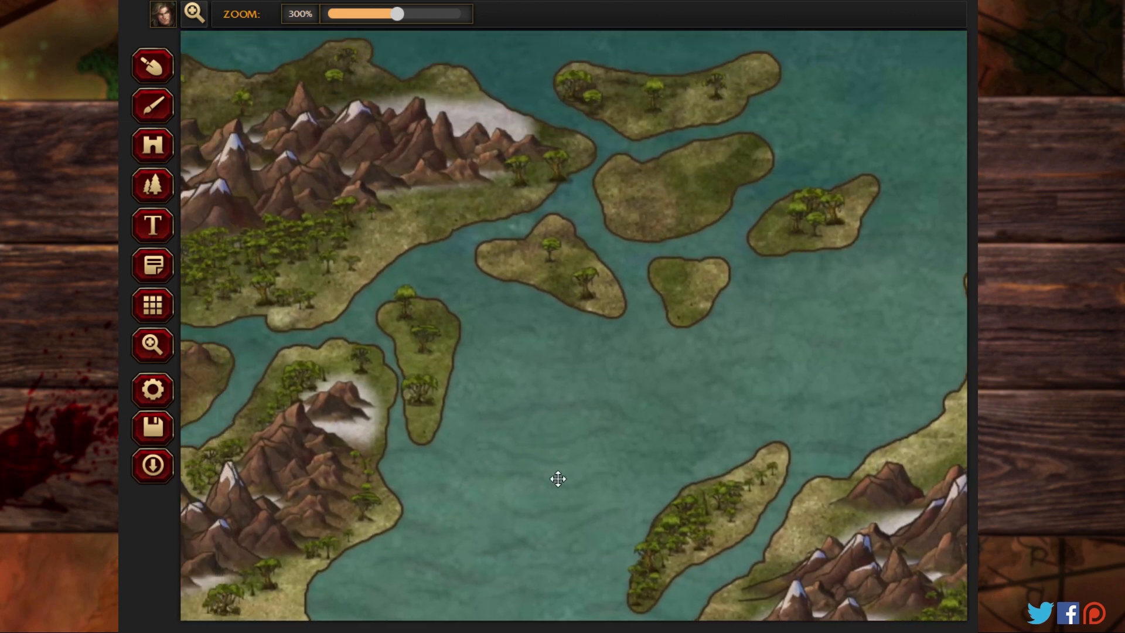
click(151, 108)
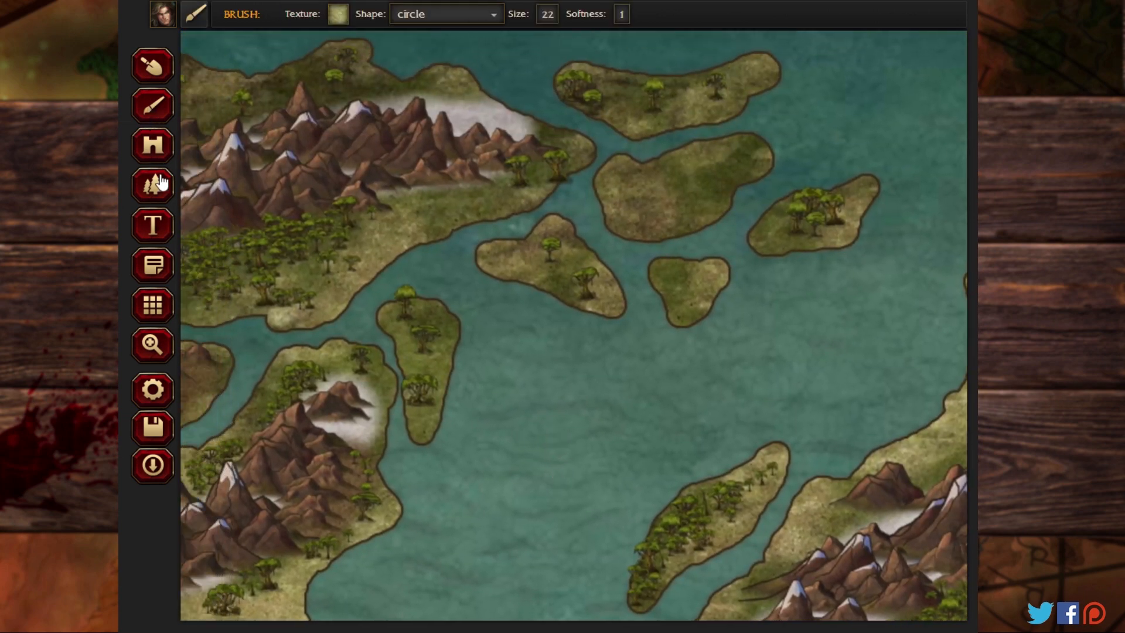
click(153, 185)
mouse_move(413, 326)
mouse_down()
mouse_move(407, 318)
mouse_move(430, 312)
mouse_up()
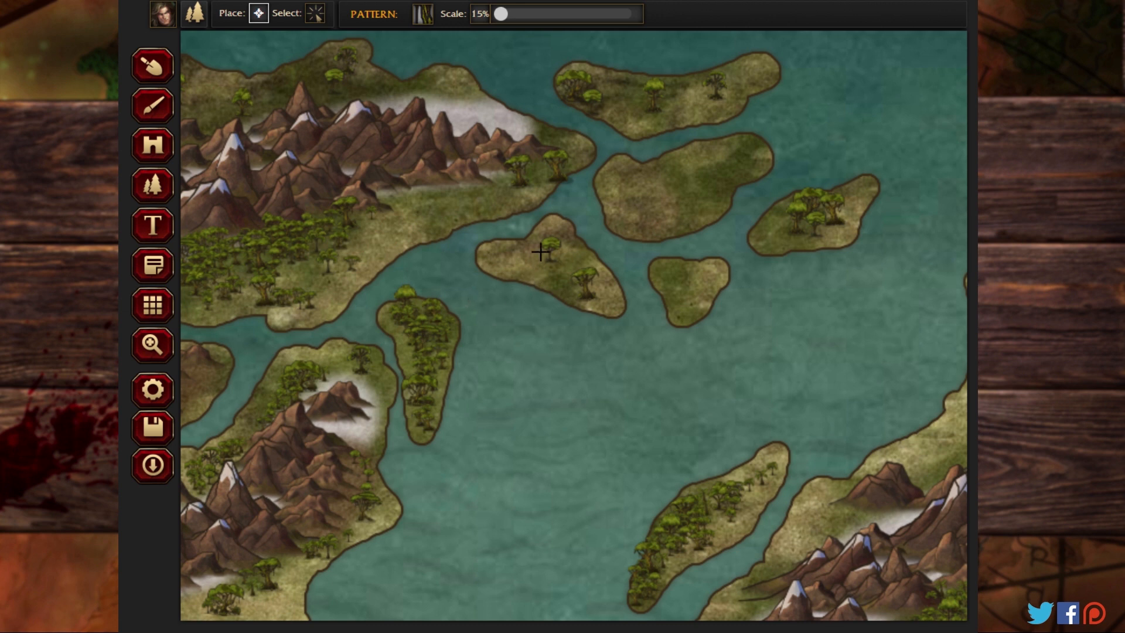
mouse_move(543, 249)
mouse_down()
mouse_move(587, 282)
mouse_move(538, 257)
mouse_move(574, 287)
mouse_move(521, 265)
mouse_move(567, 266)
mouse_move(531, 258)
mouse_move(559, 256)
mouse_move(502, 254)
mouse_move(598, 292)
mouse_move(550, 243)
mouse_up()
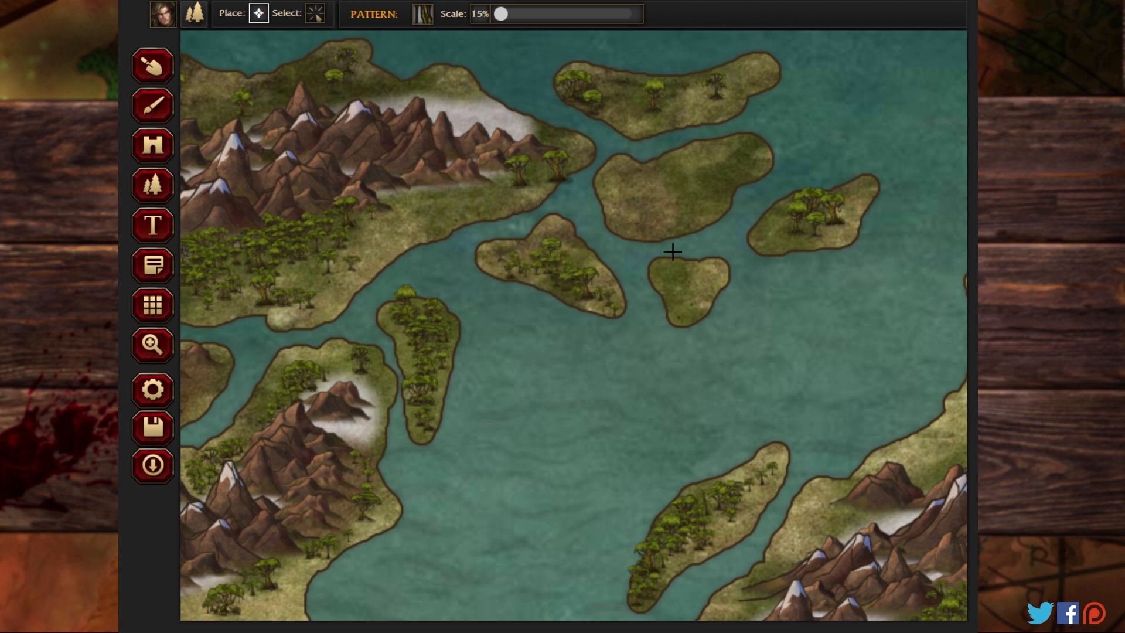
mouse_move(836, 212)
mouse_down()
mouse_move(806, 225)
mouse_move(865, 198)
mouse_move(816, 236)
mouse_move(791, 235)
mouse_move(843, 207)
mouse_move(787, 223)
mouse_up()
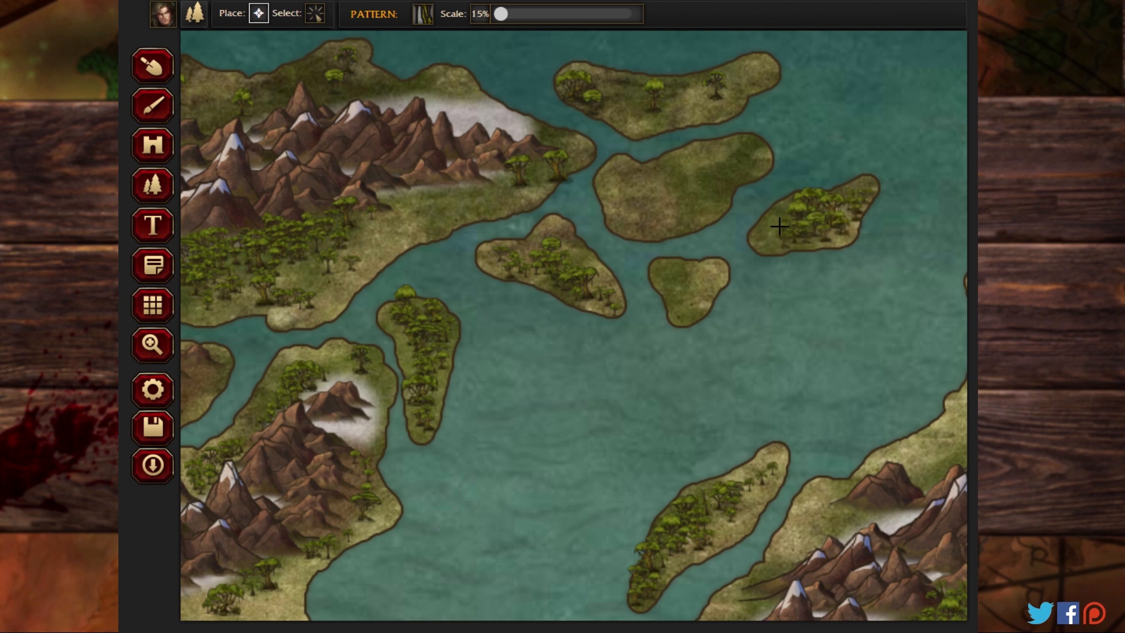
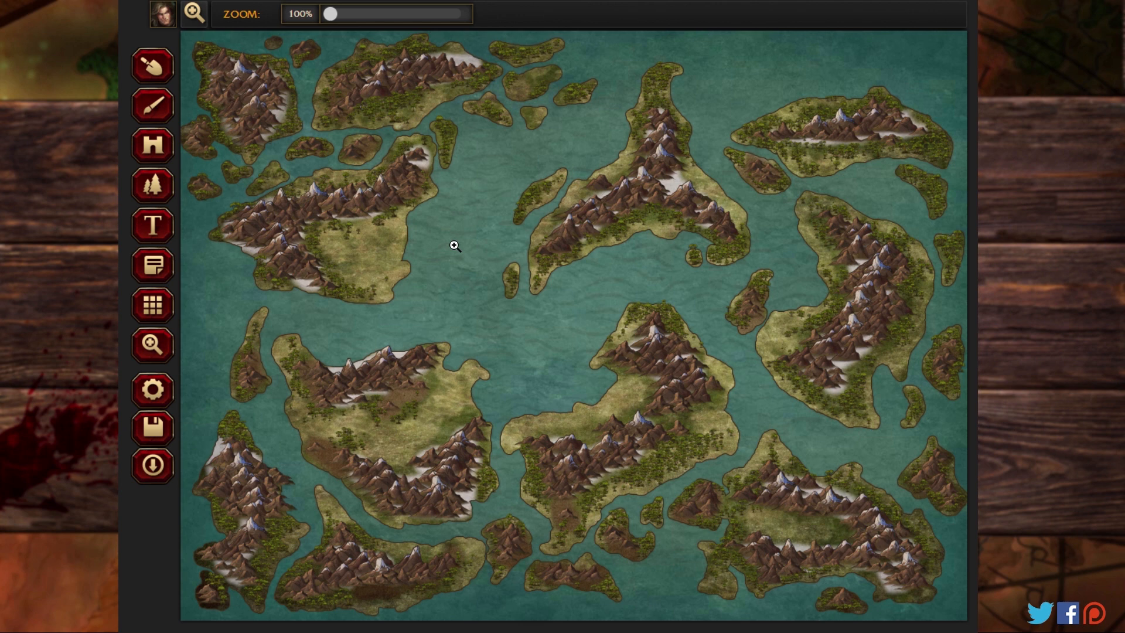
Step: Try the Swamp-01 and Political-03 brush textures on the northwestern landmass's open eastern plain
click(164, 113)
click(342, 18)
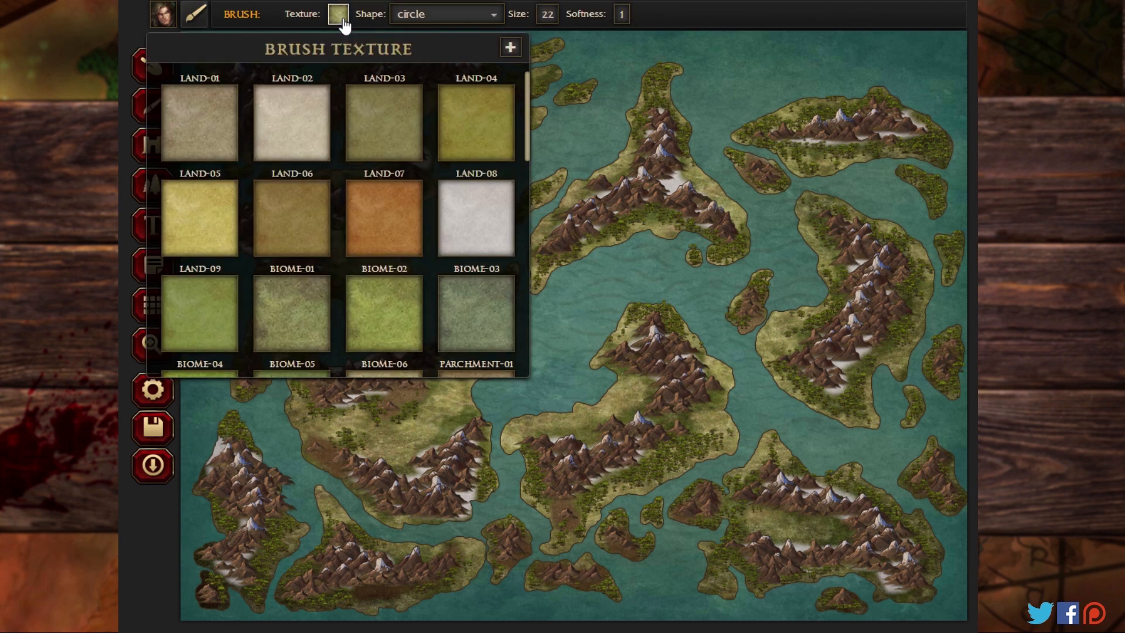
scroll(370, 221, down, 2)
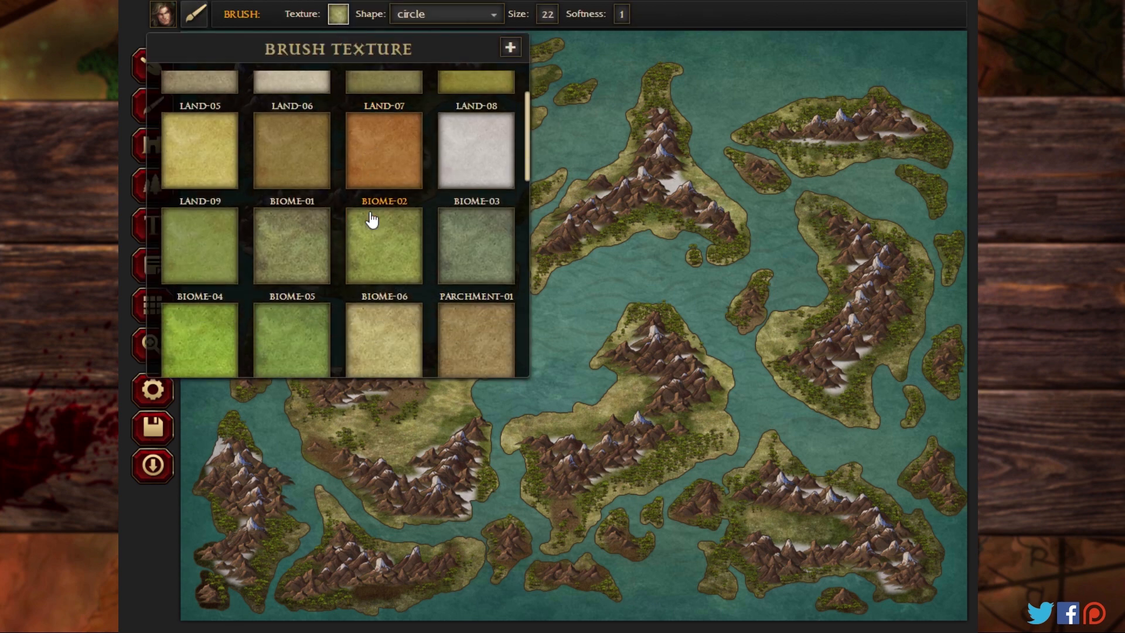
scroll(371, 220, down, 6)
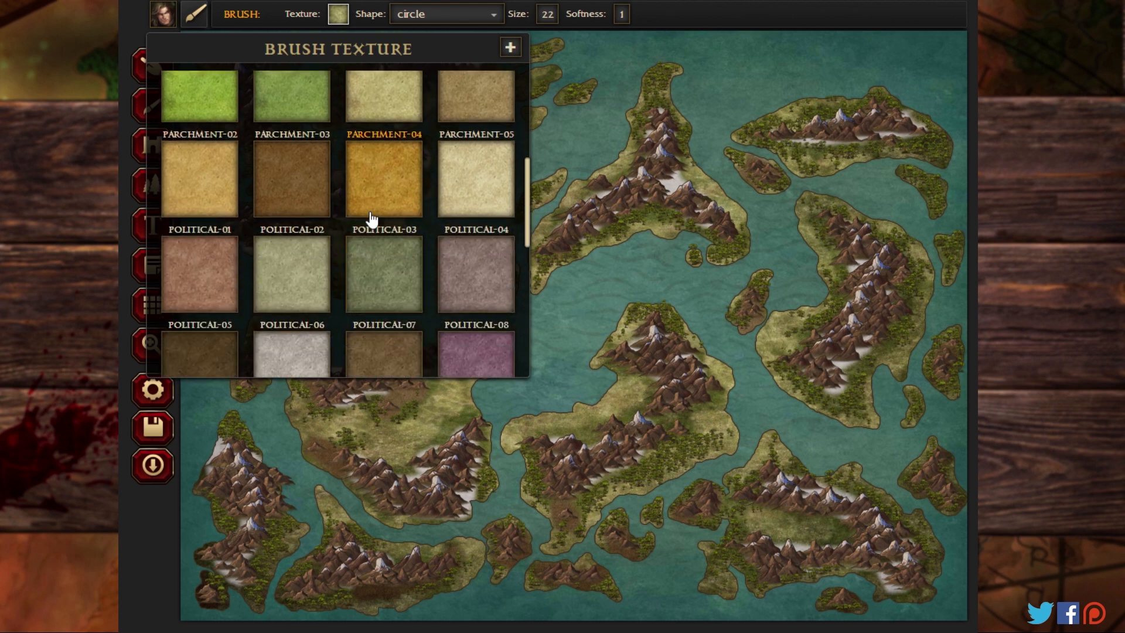
scroll(371, 221, down, 10)
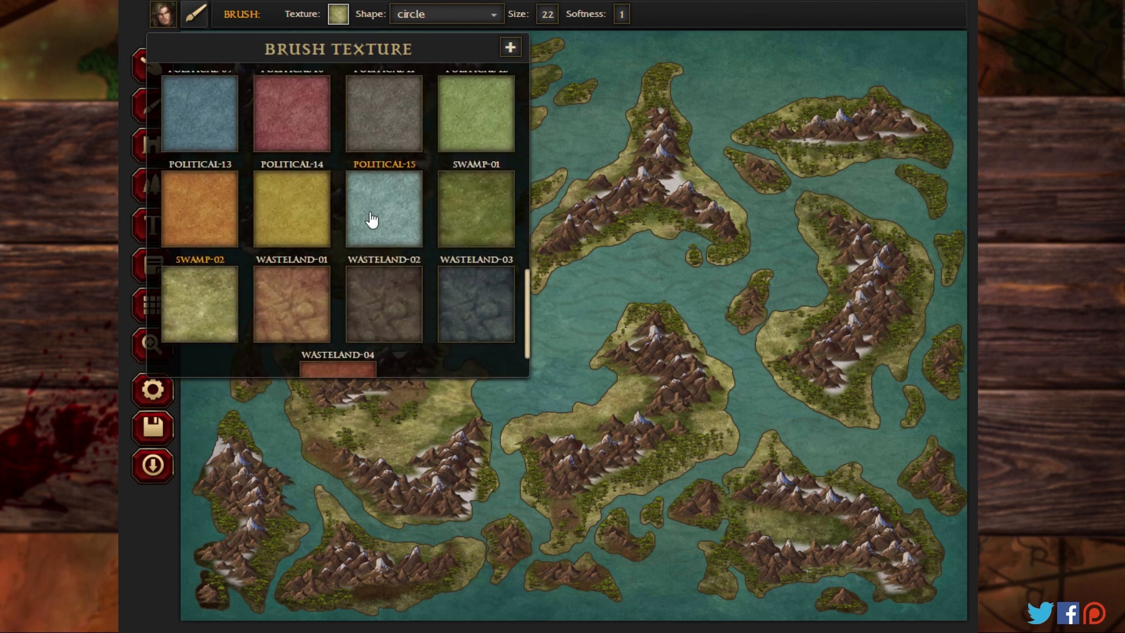
click(472, 210)
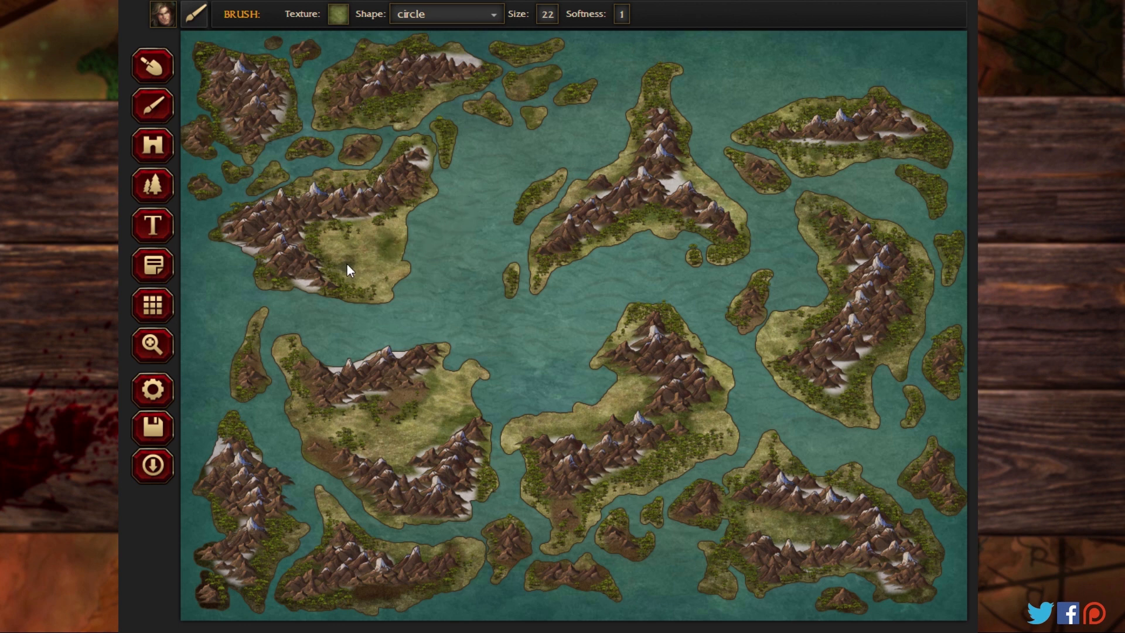
click(340, 18)
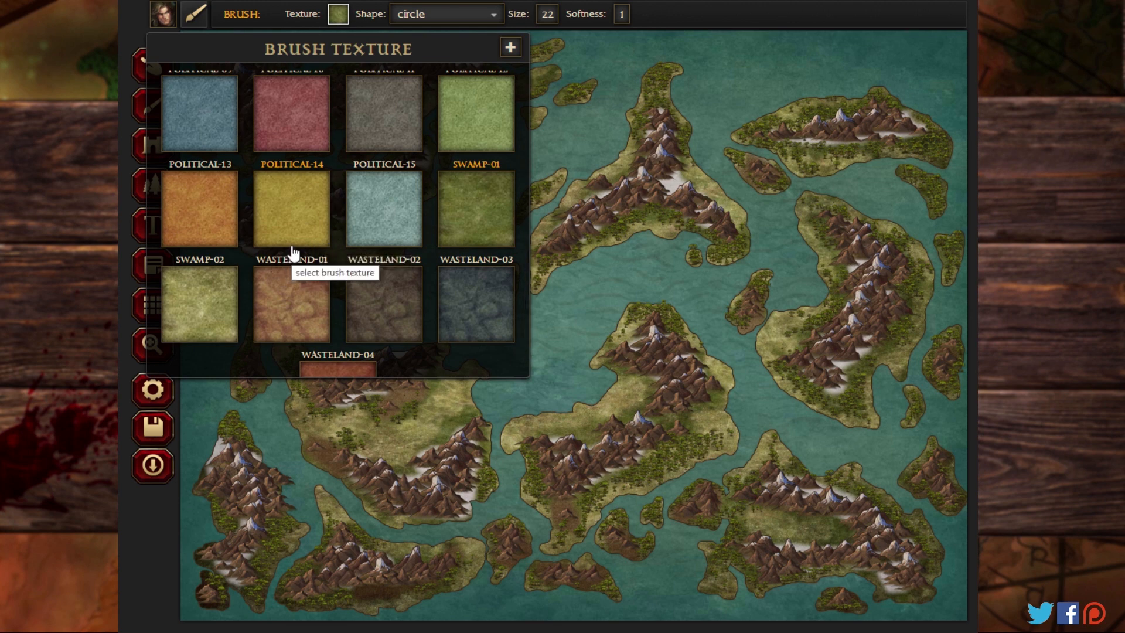
scroll(293, 253, up, 4)
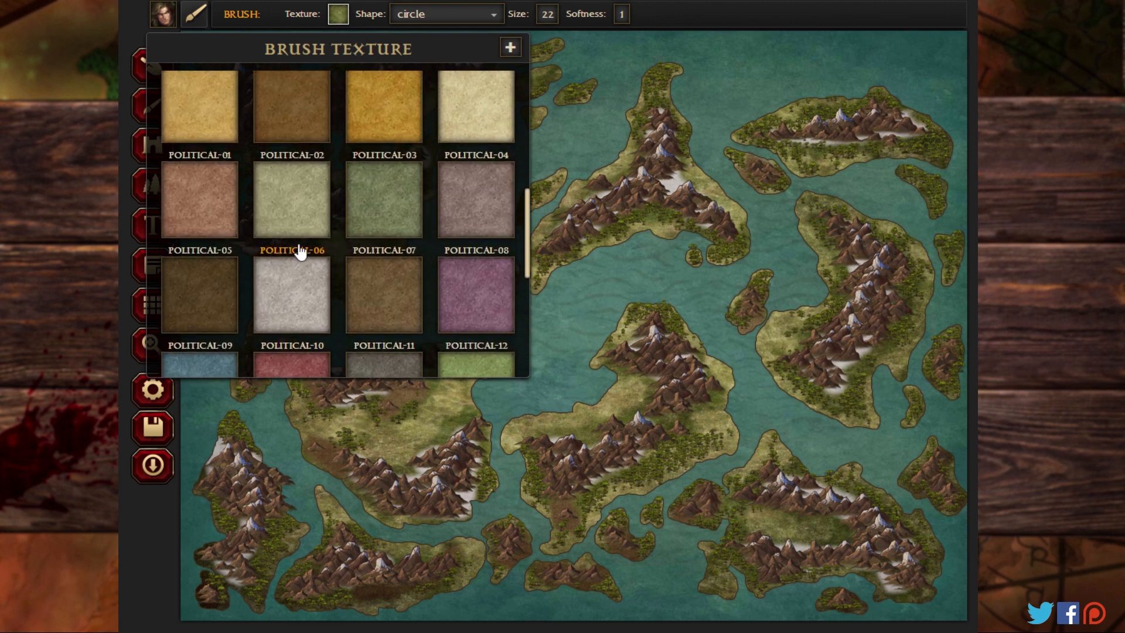
click(394, 218)
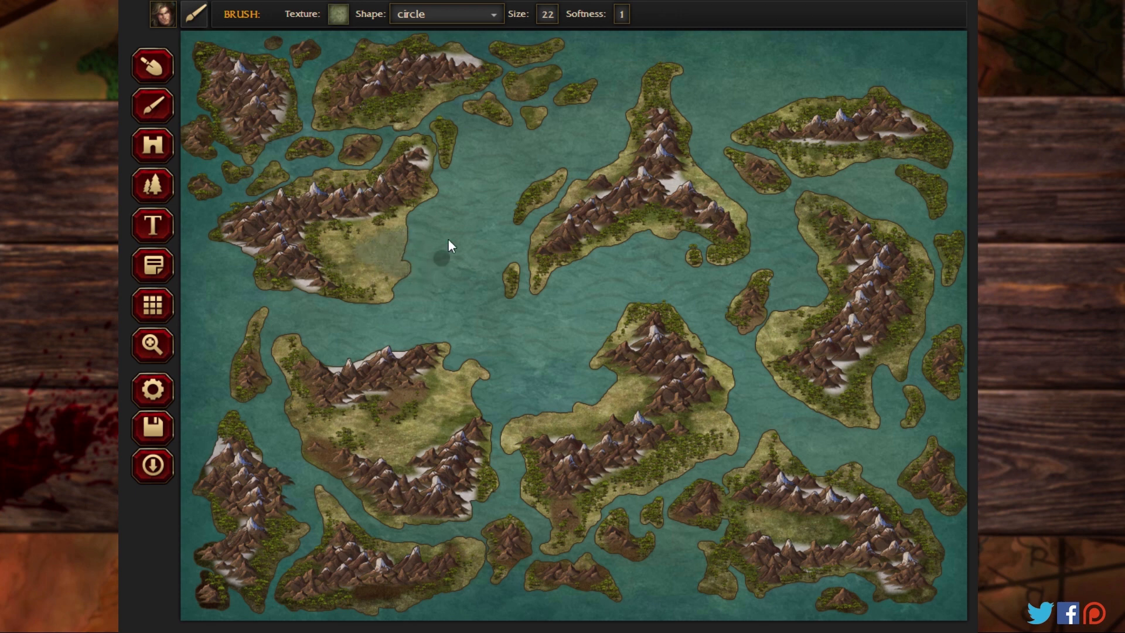
Step: Paint Land-04 ground patches on the open plains and coasts of five landmasses, including the northwestern plain and southeastern valley
click(337, 15)
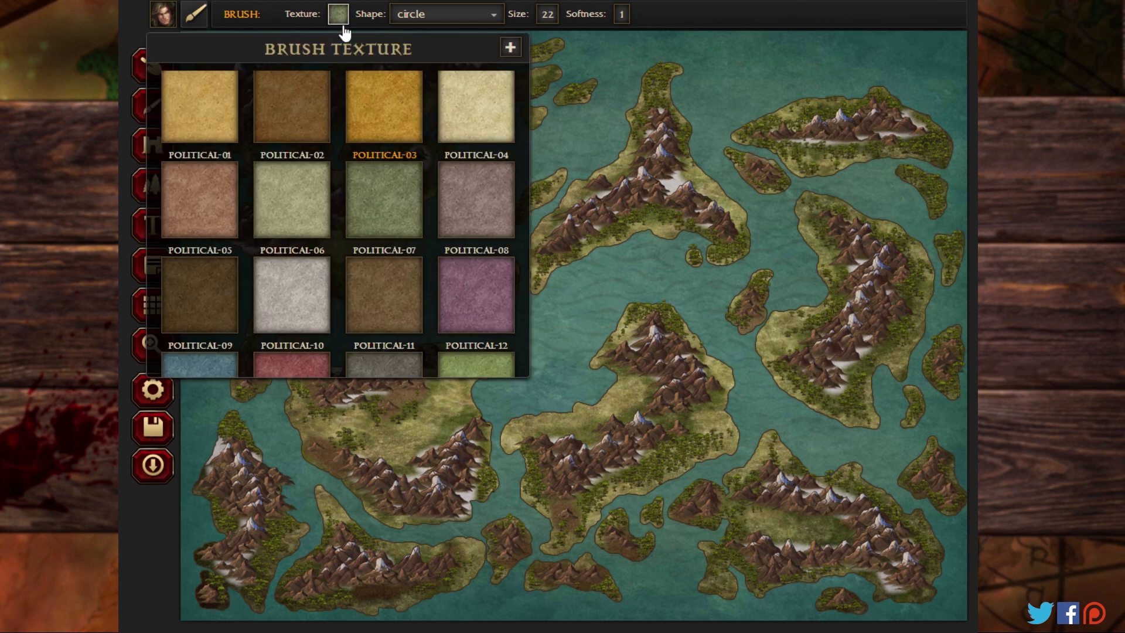
scroll(385, 252, up, 2)
scroll(385, 254, up, 3)
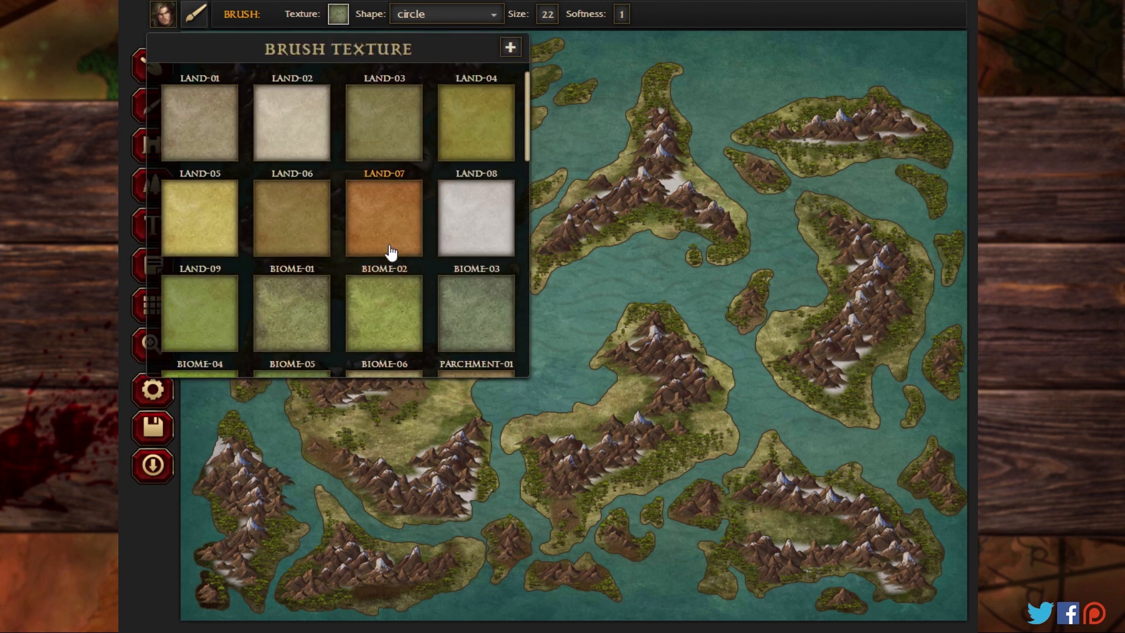
click(501, 139)
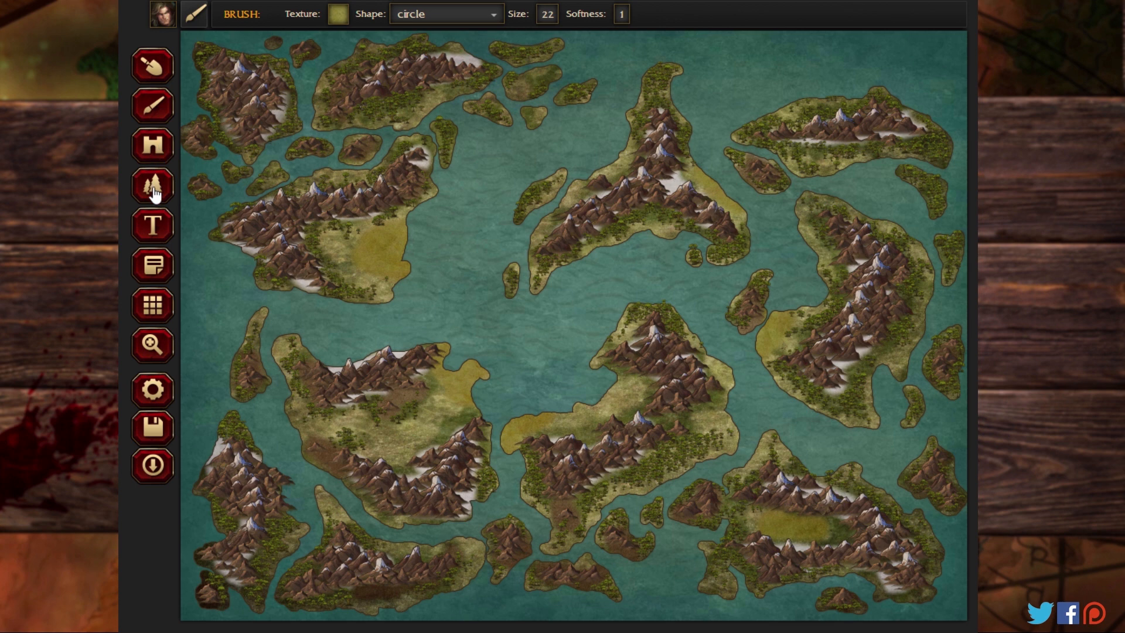
Step: Zoom the map to 240% at the northwestern landmass's painted plain and choose the Swamp Fronds pattern for placement
click(152, 344)
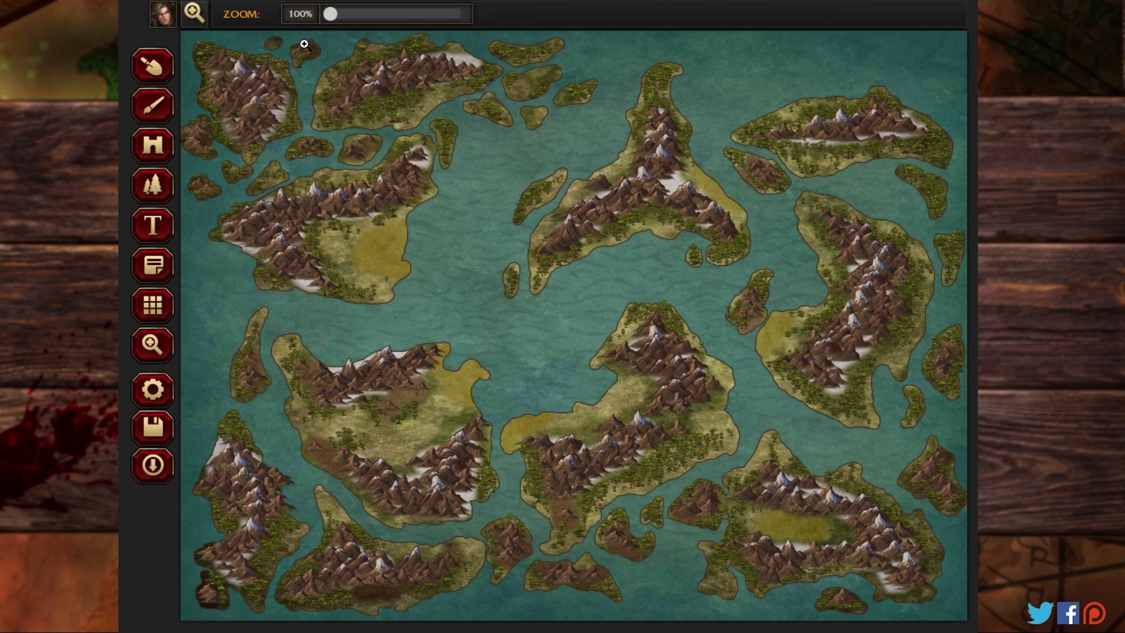
drag(331, 17, 377, 15)
drag(261, 217, 605, 322)
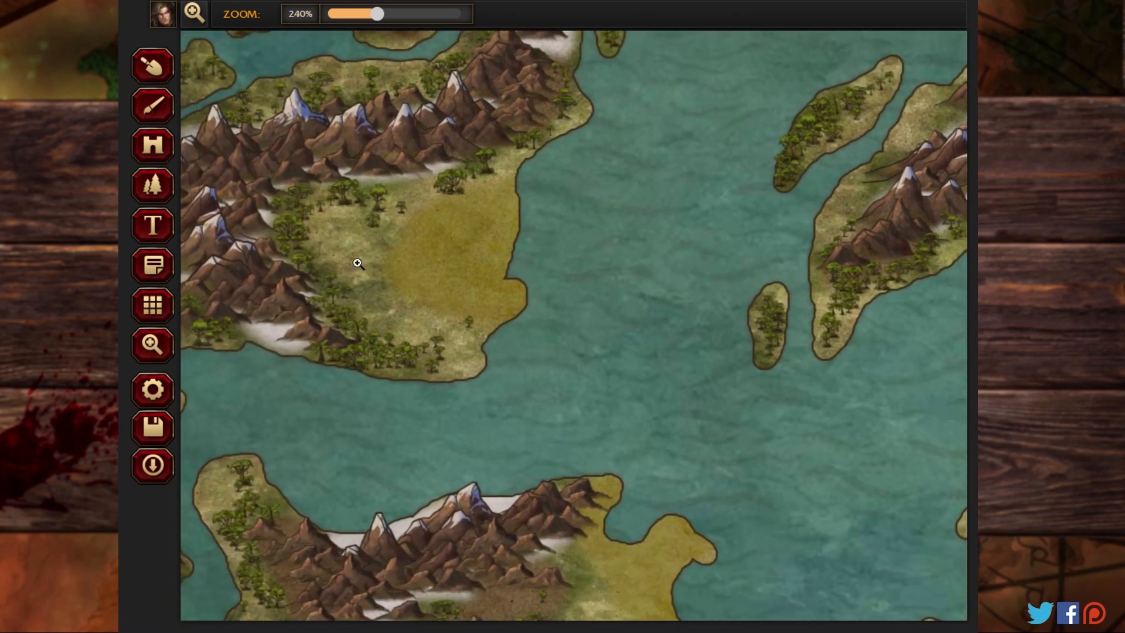
click(155, 189)
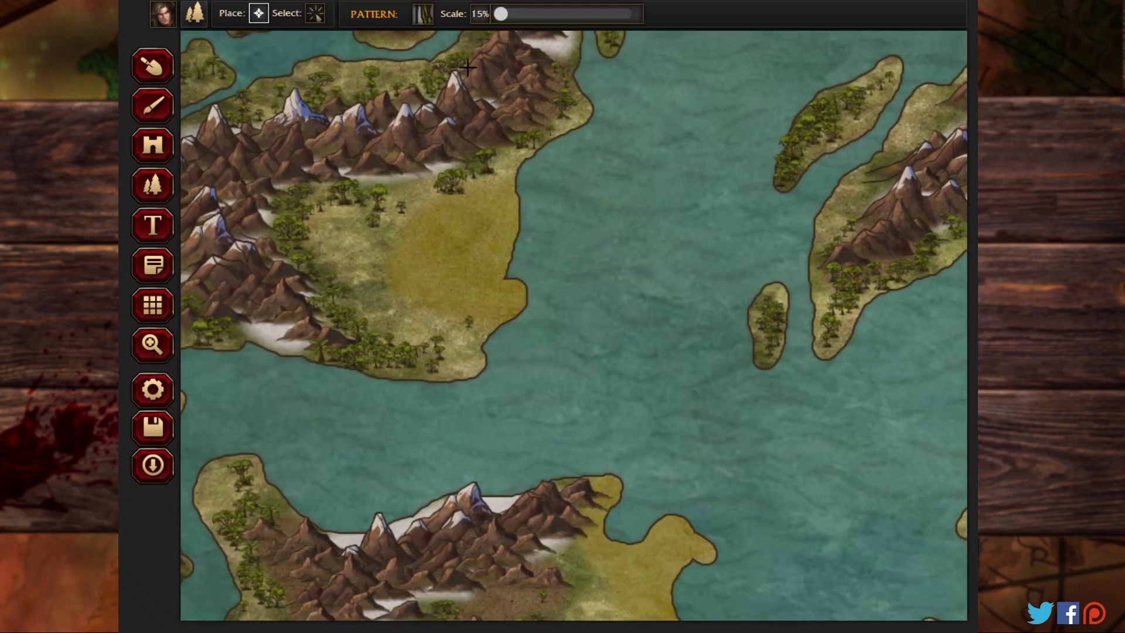
click(431, 22)
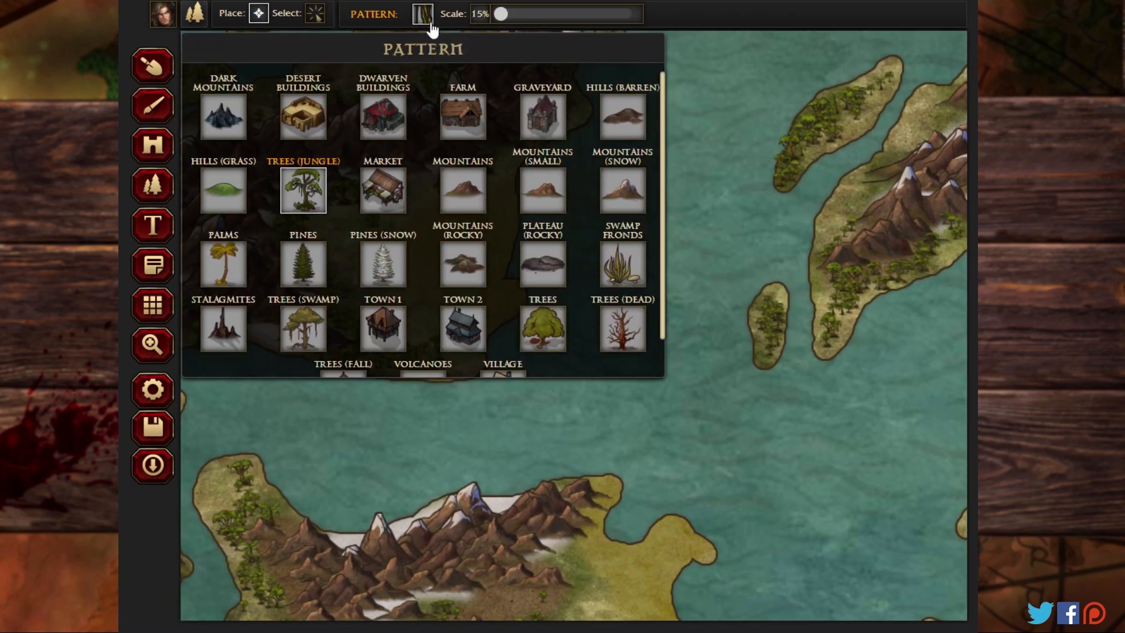
click(629, 273)
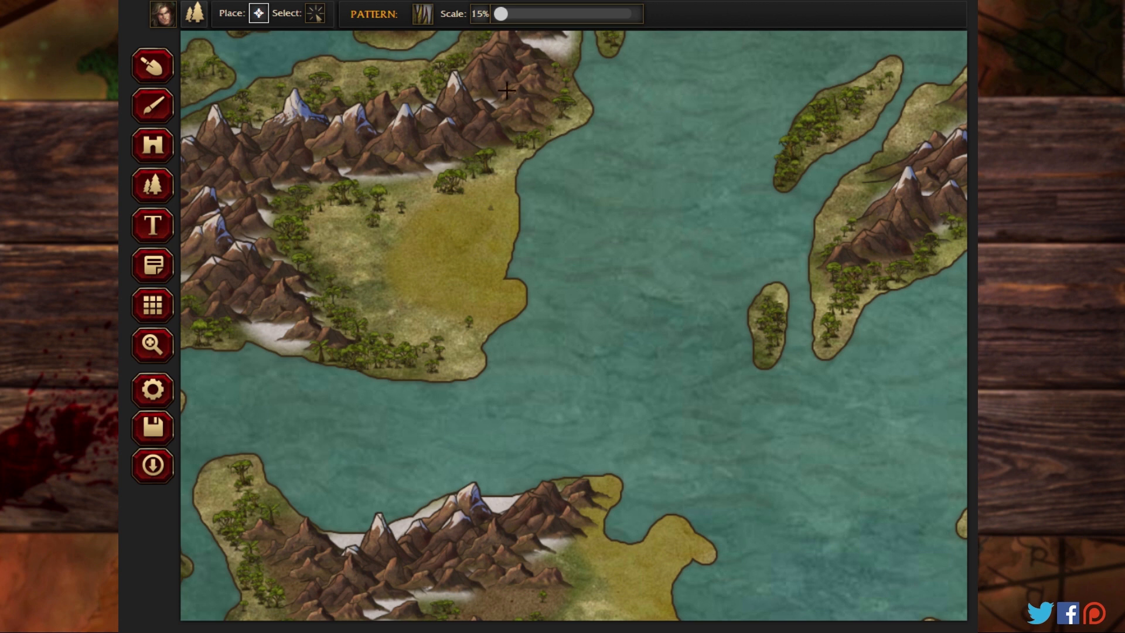
Step: Try scattering swamp fronds at 21% scale across the Land-04 patch on the northwestern landmass
drag(498, 15, 504, 16)
click(473, 210)
click(444, 219)
click(437, 242)
click(478, 239)
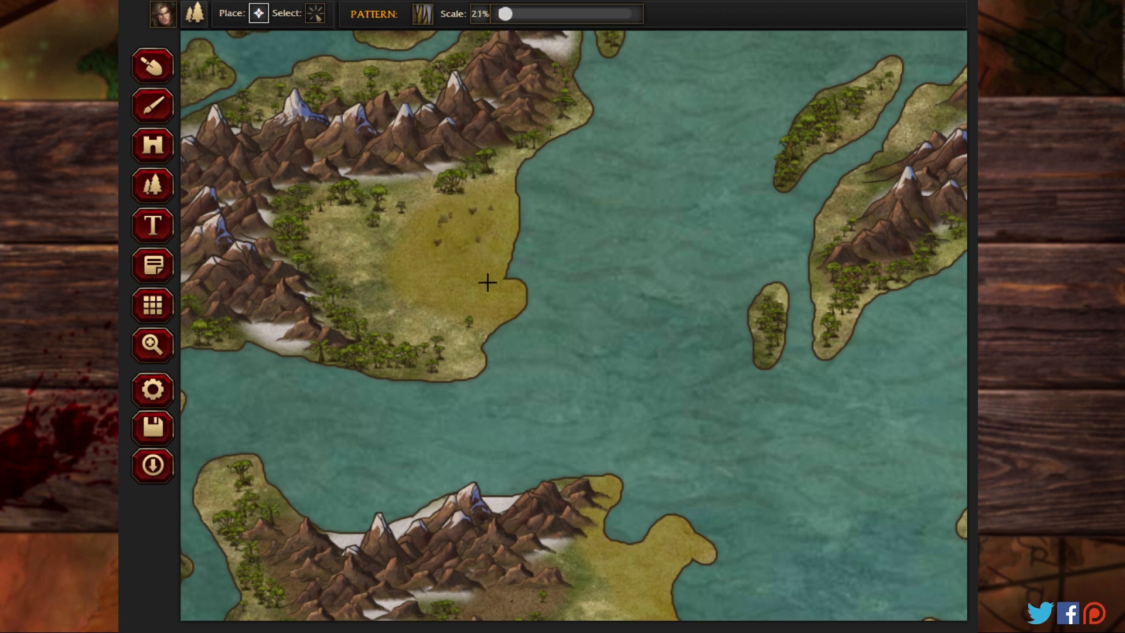
click(484, 283)
click(436, 273)
click(425, 280)
click(463, 306)
click(505, 296)
Step: Delete all the undersized swamp fronds from the northwestern landmass's Land-04 patch
click(315, 12)
drag(537, 216, 424, 304)
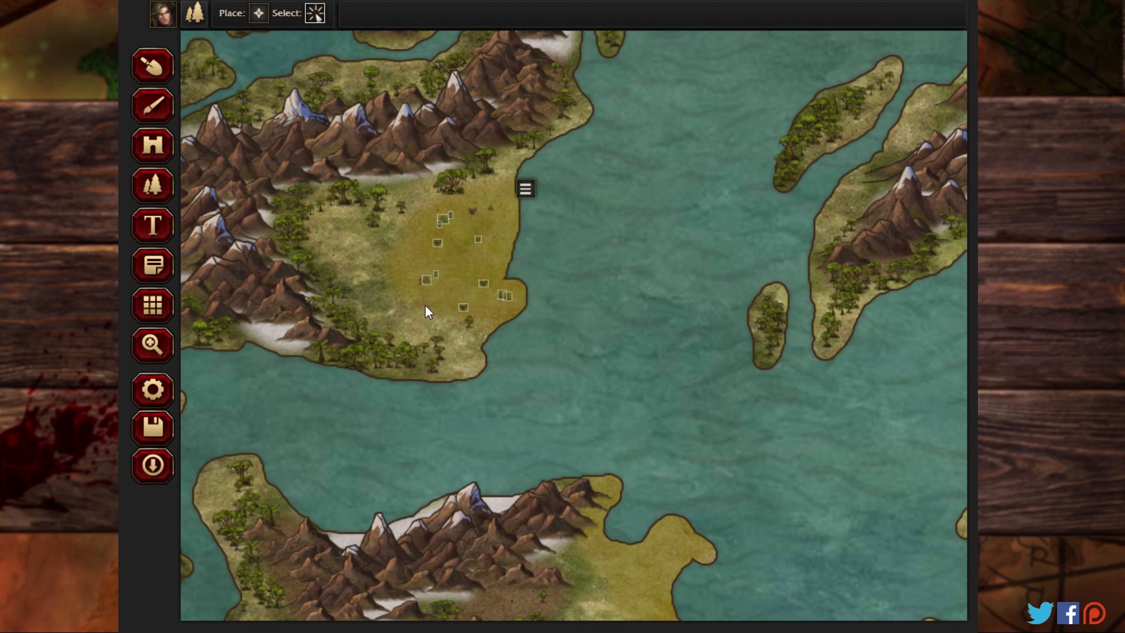
click(529, 196)
click(535, 217)
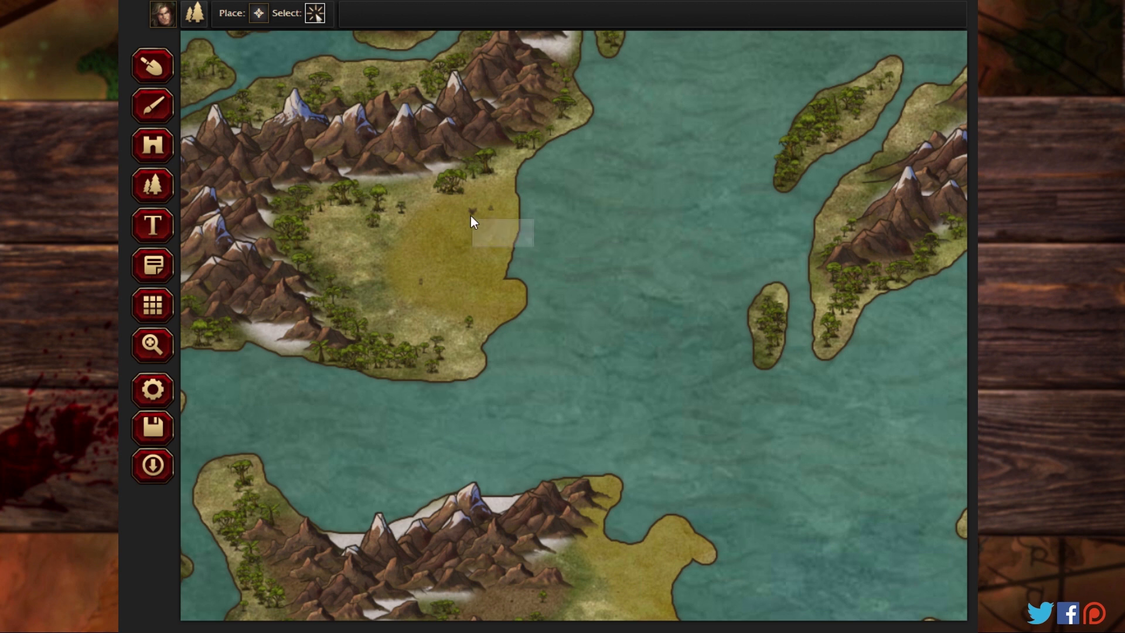
drag(474, 221, 463, 208)
click(507, 182)
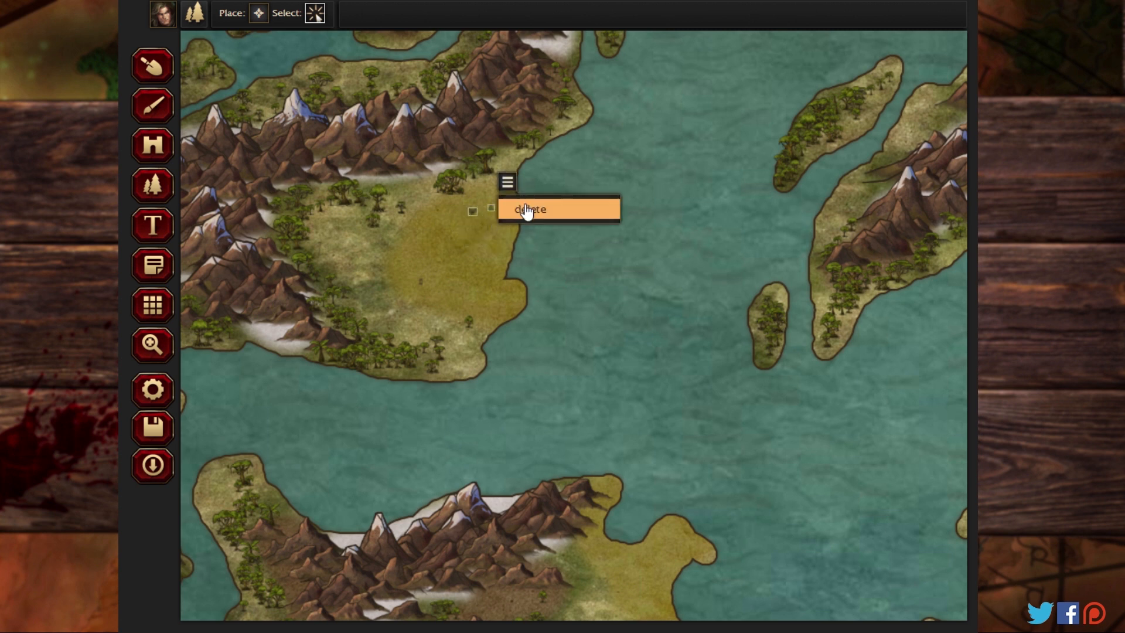
click(526, 210)
drag(472, 282, 410, 291)
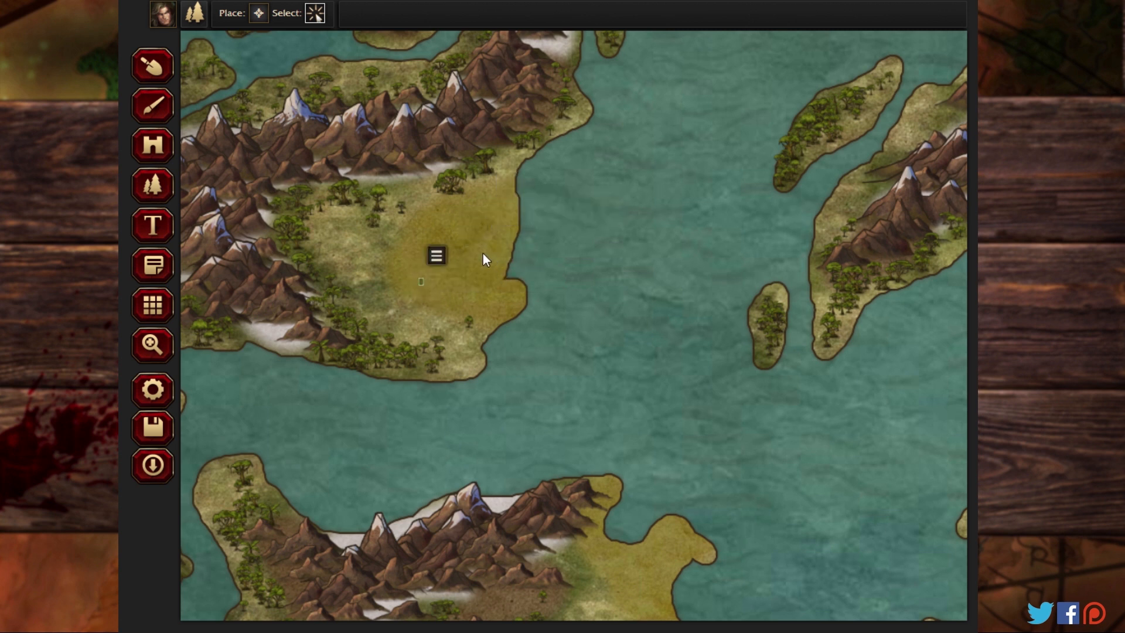
click(436, 255)
click(527, 282)
Step: Scatter swamp fronds at 40% scale across the northwestern landmass's Land-04 patch
click(258, 13)
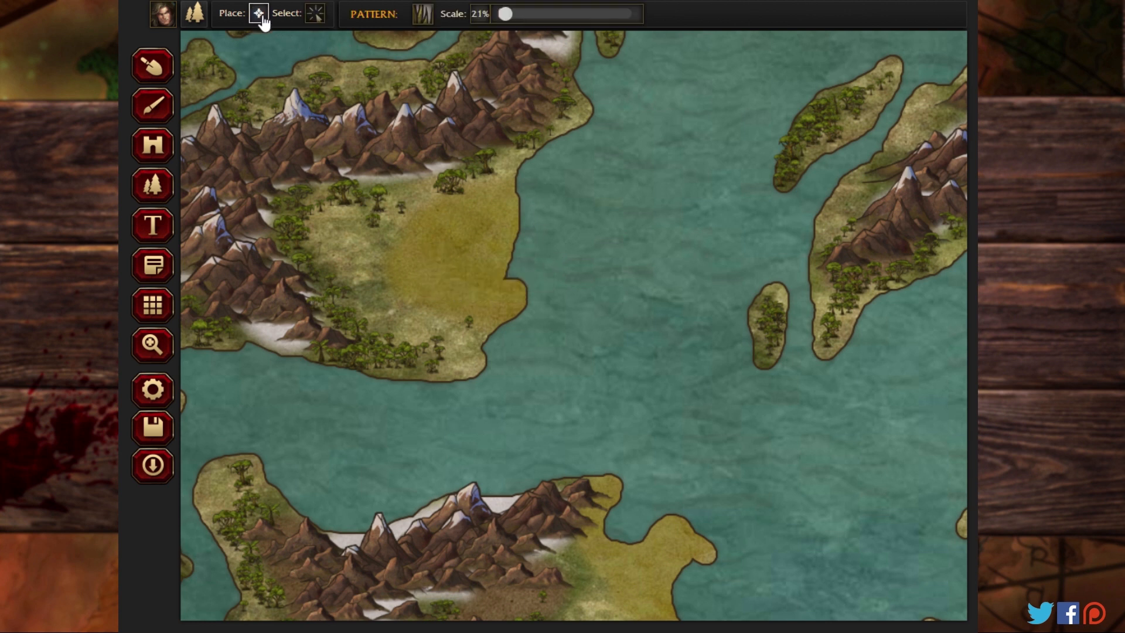
drag(506, 19, 519, 19)
click(501, 205)
click(465, 226)
click(483, 244)
click(456, 254)
click(423, 241)
click(414, 272)
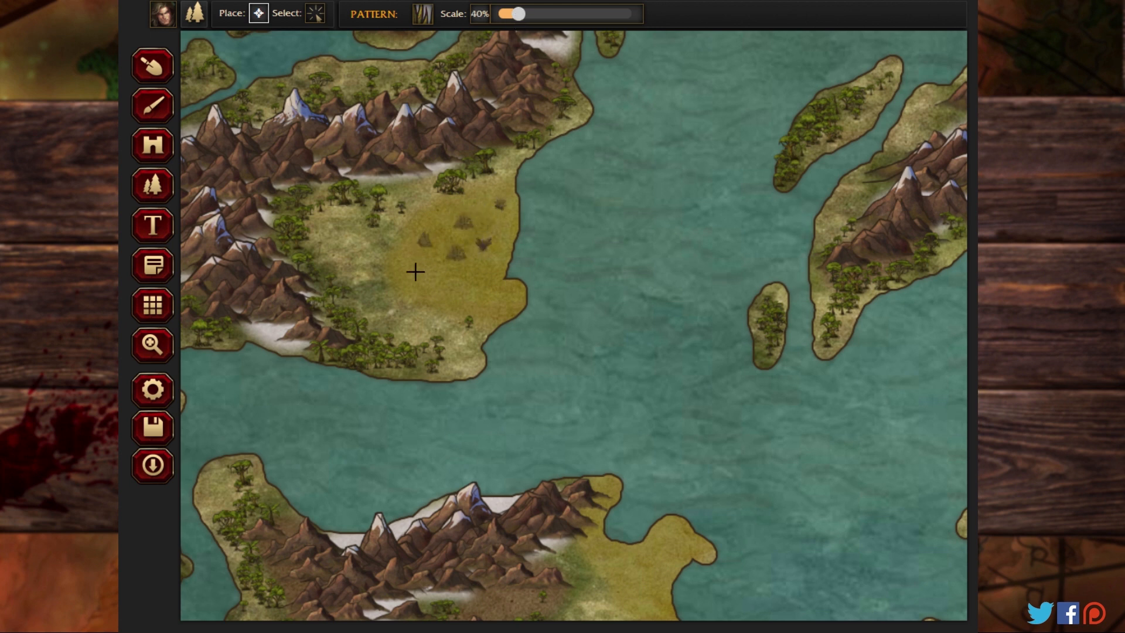
click(452, 294)
click(501, 295)
click(491, 278)
Step: Add swamp trees at 26% scale among the fronds on the northwestern landmass's Land-04 patch
click(430, 19)
click(319, 327)
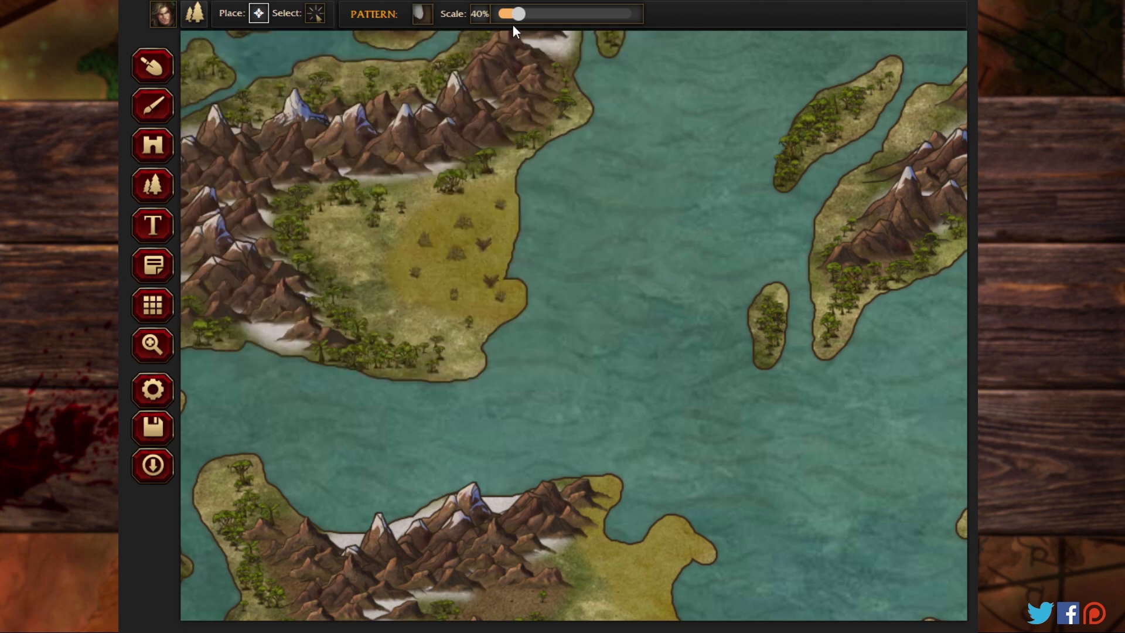
drag(517, 14, 508, 14)
click(484, 208)
click(465, 236)
click(466, 293)
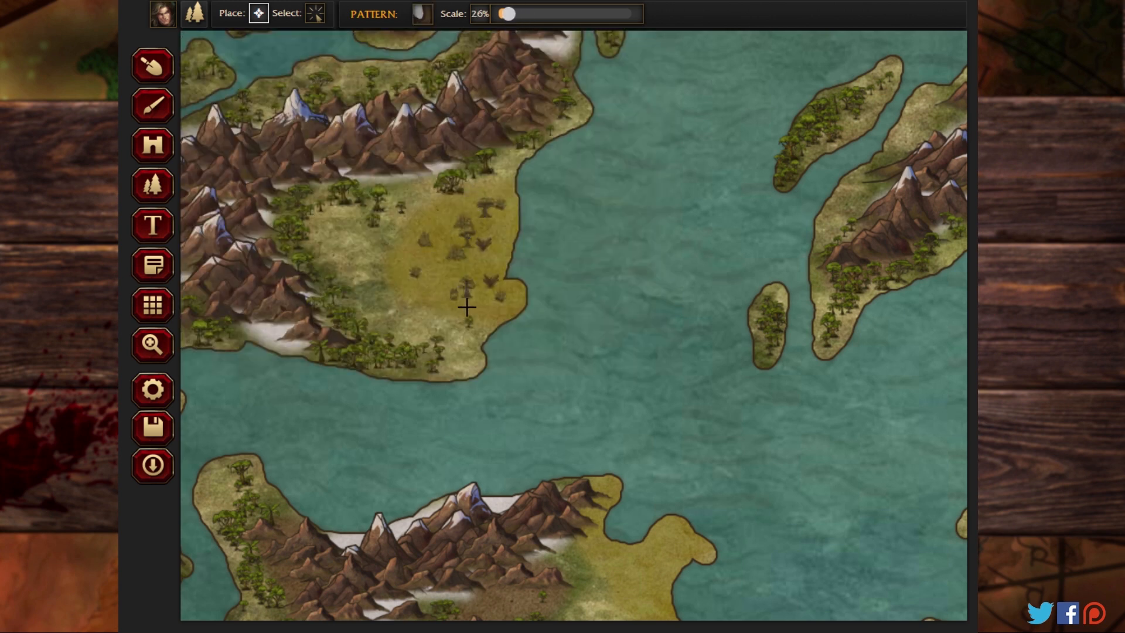
click(494, 317)
click(413, 302)
Step: Place swamp trees at 26% scale along the northeastern coast of the landmass to the south
click(153, 344)
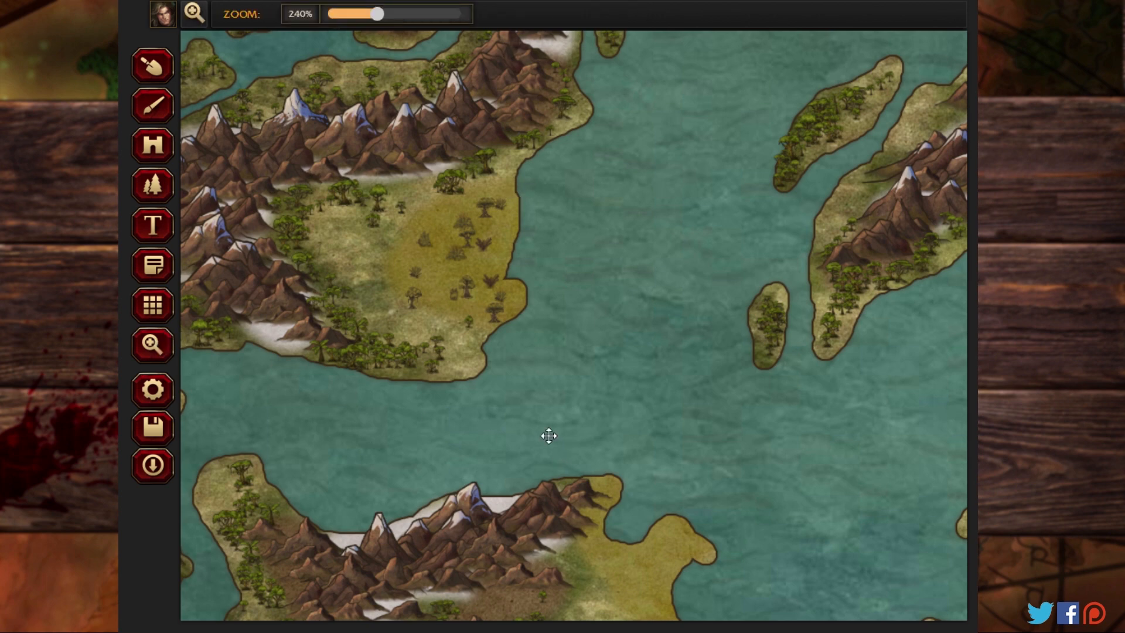
drag(549, 434, 441, 176)
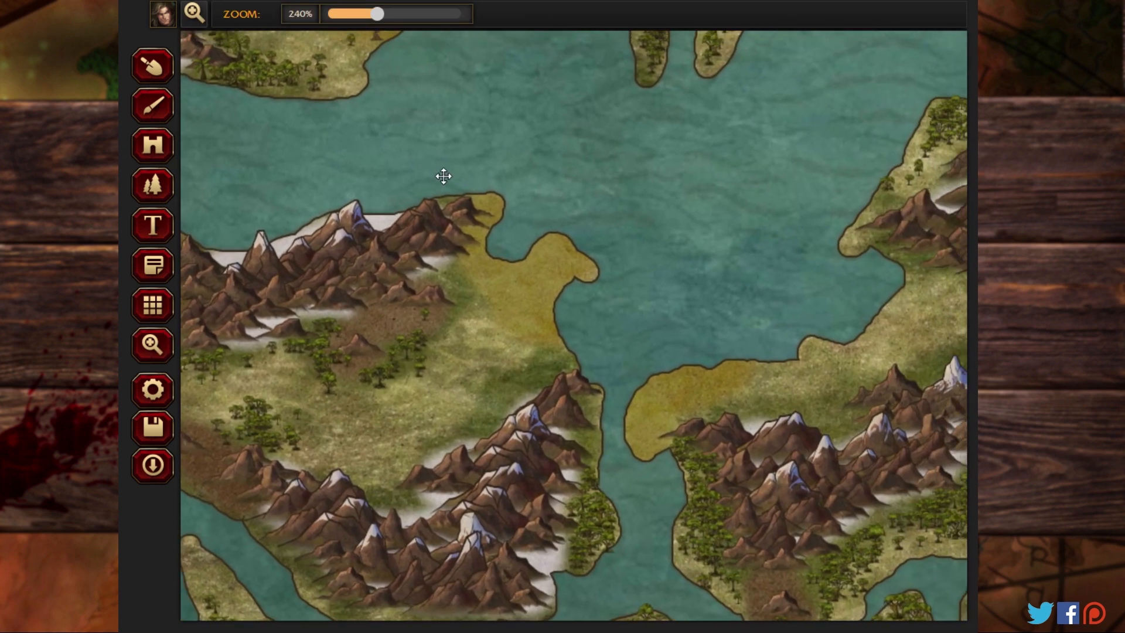
click(152, 186)
click(480, 265)
click(496, 205)
click(574, 256)
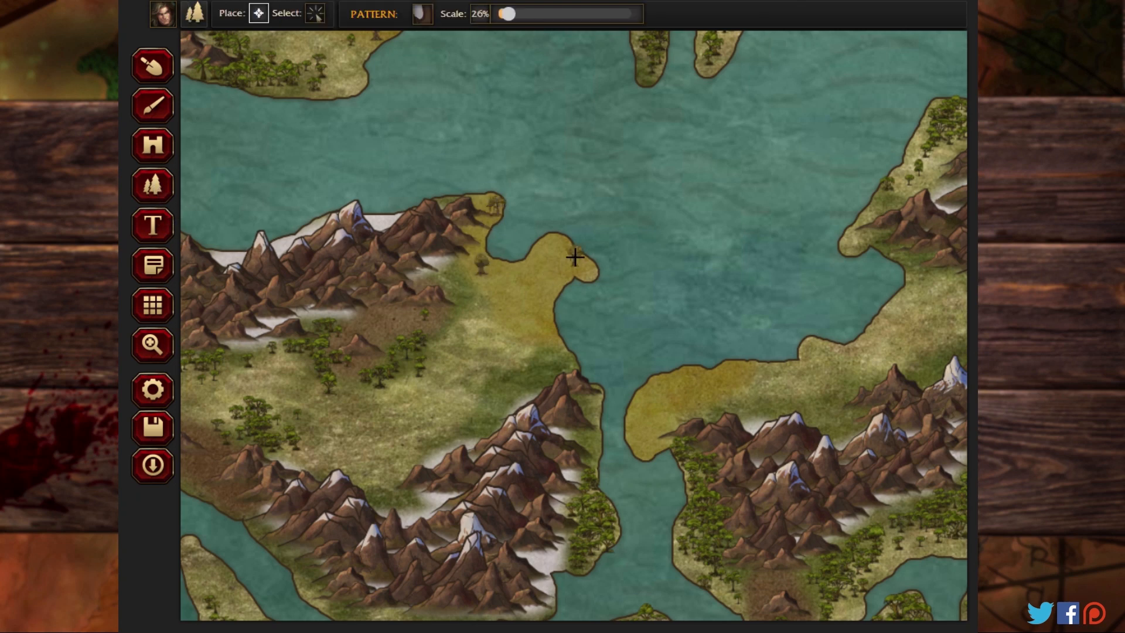
click(535, 270)
click(543, 297)
Step: Add swamp fronds at 44% scale to that northeastern coast and to the neighbouring landmass's western tip
click(423, 14)
click(623, 258)
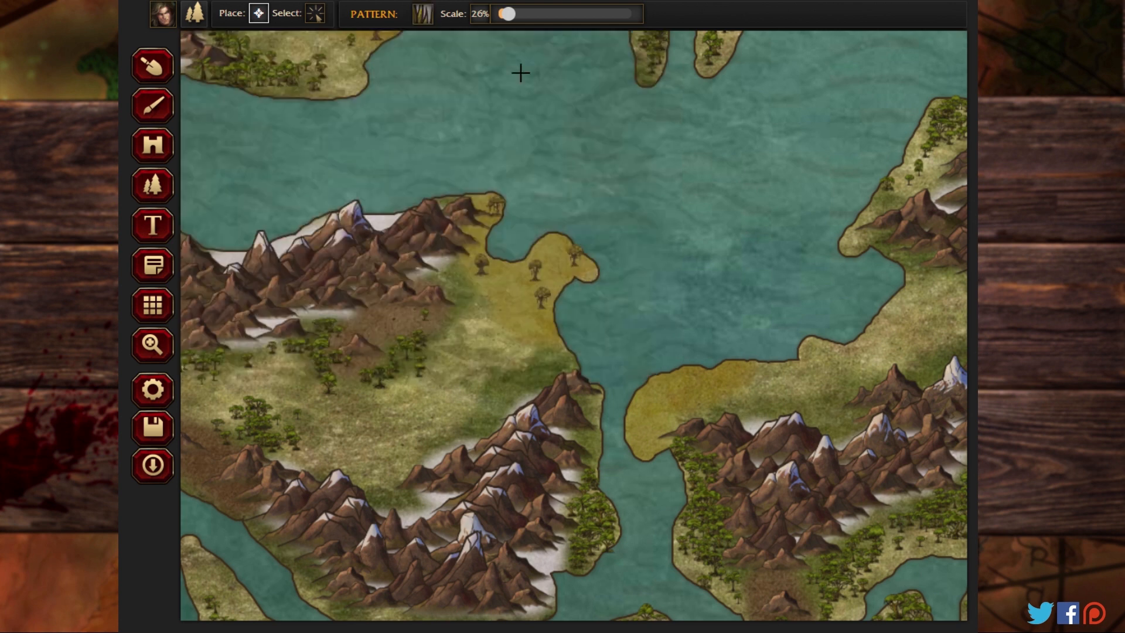
drag(509, 16, 521, 14)
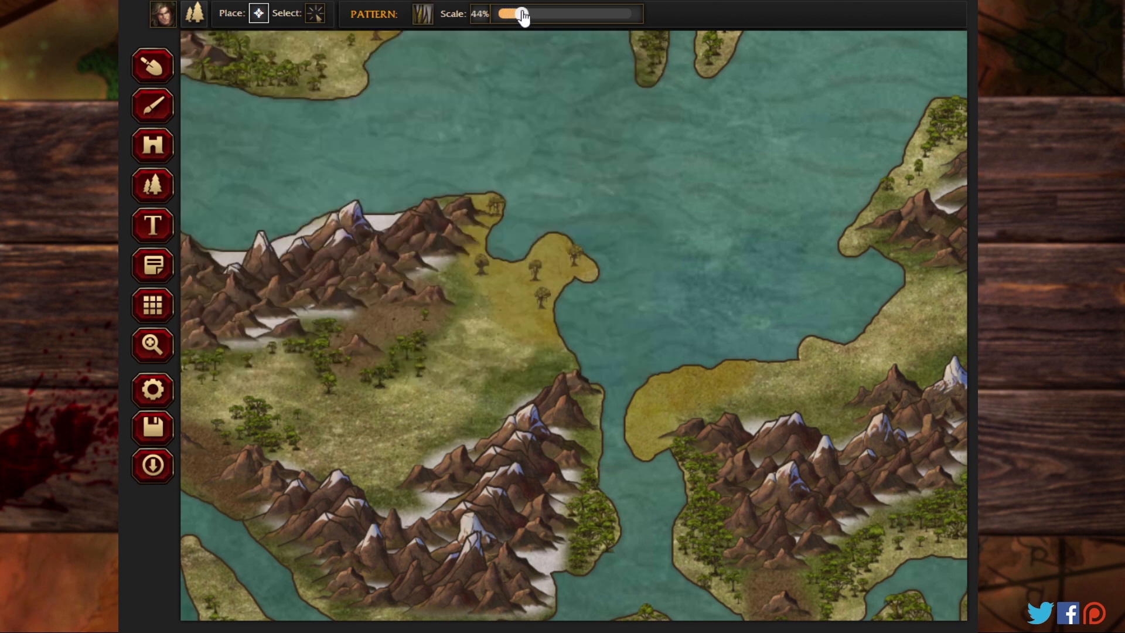
click(542, 247)
click(552, 278)
click(508, 296)
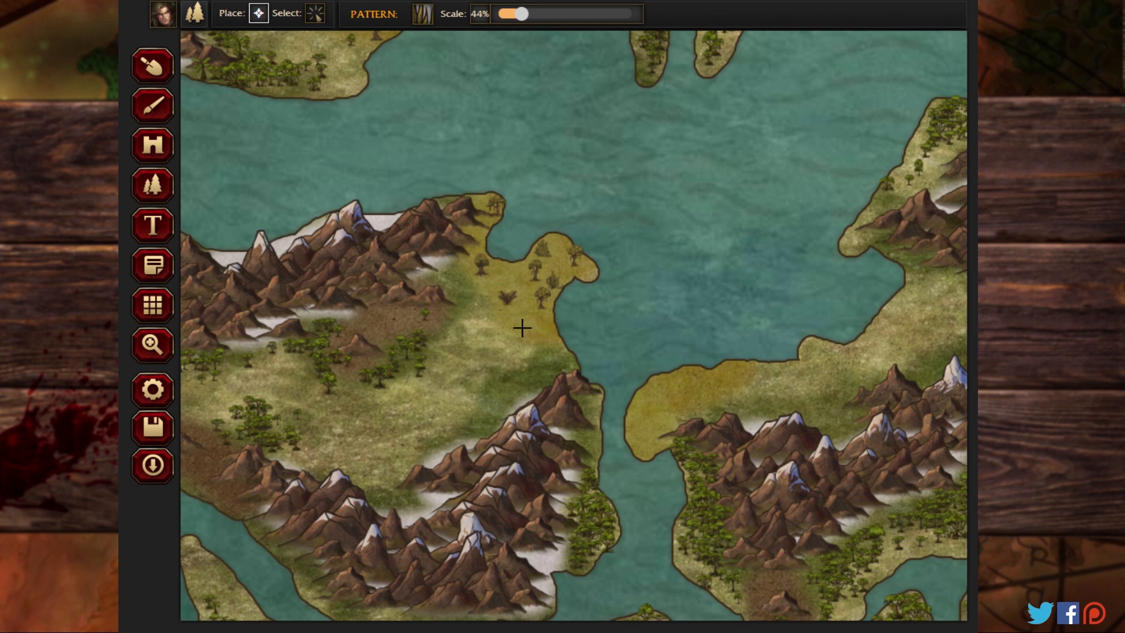
click(694, 382)
click(742, 374)
click(678, 410)
Step: Add swamp trees at 17% scale to the neighbouring landmass's western tip and one more to the opposite coast's patch
click(423, 15)
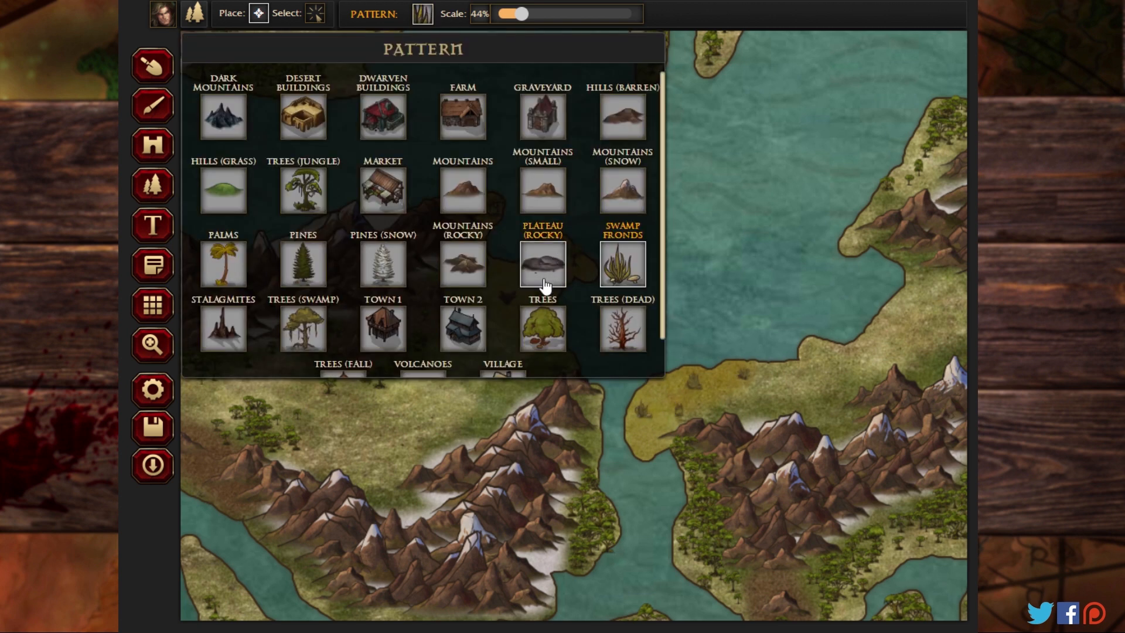
click(330, 322)
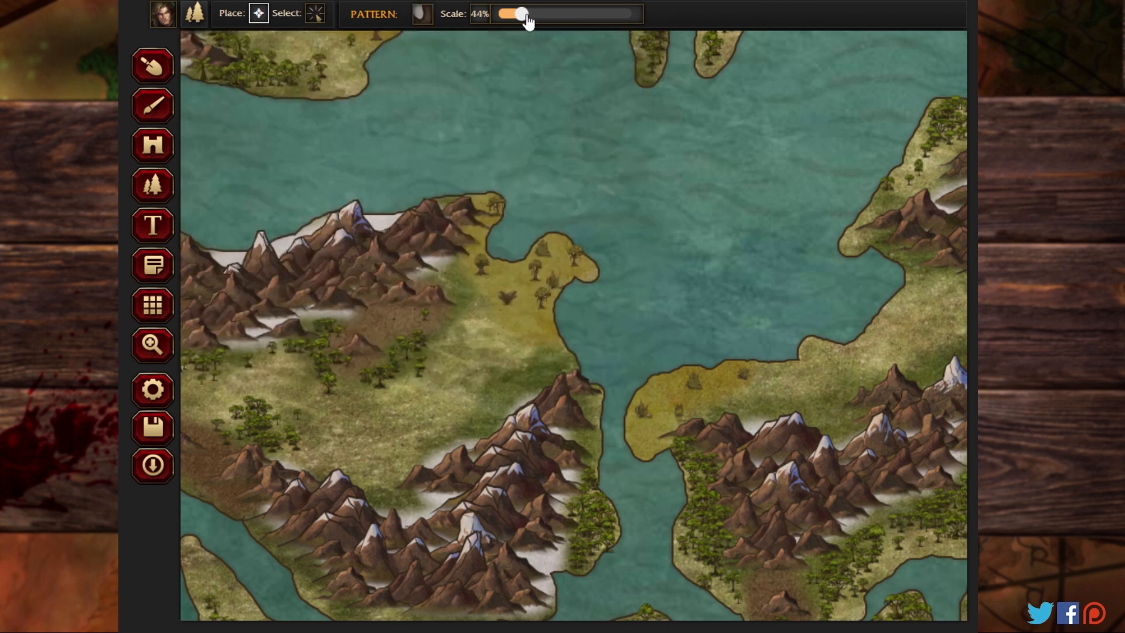
drag(528, 21, 511, 24)
drag(503, 20, 505, 21)
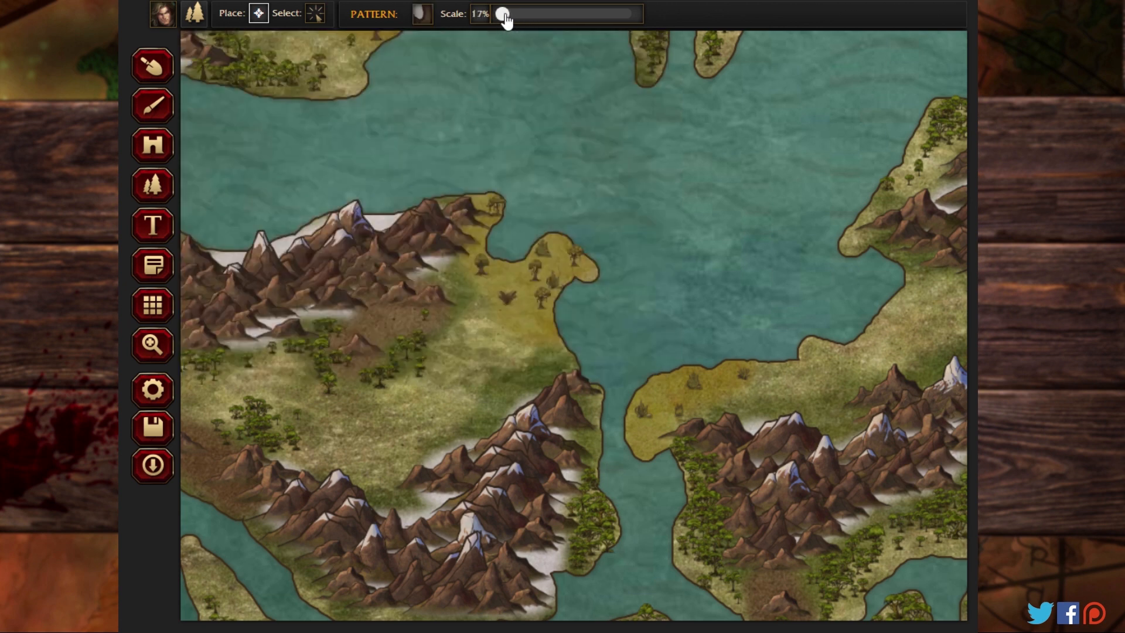
click(719, 373)
click(689, 400)
click(646, 430)
click(523, 306)
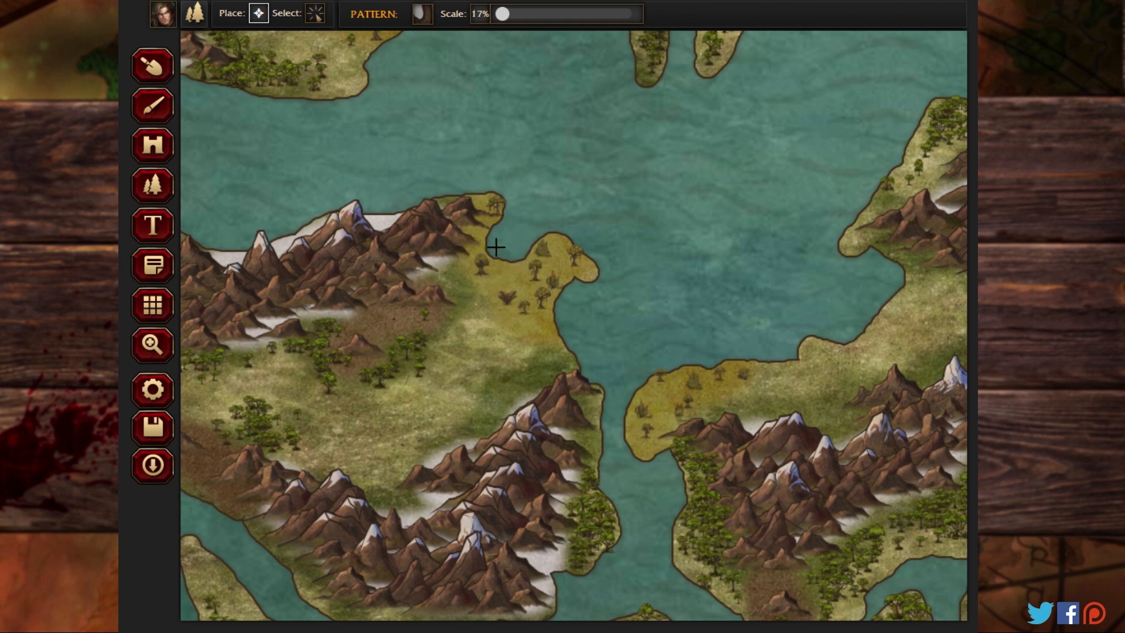
Step: Place five swamp trees at 17% scale across the yellow basin enclosed by mountains on the southeastern landmass
click(157, 343)
drag(430, 371, 315, 127)
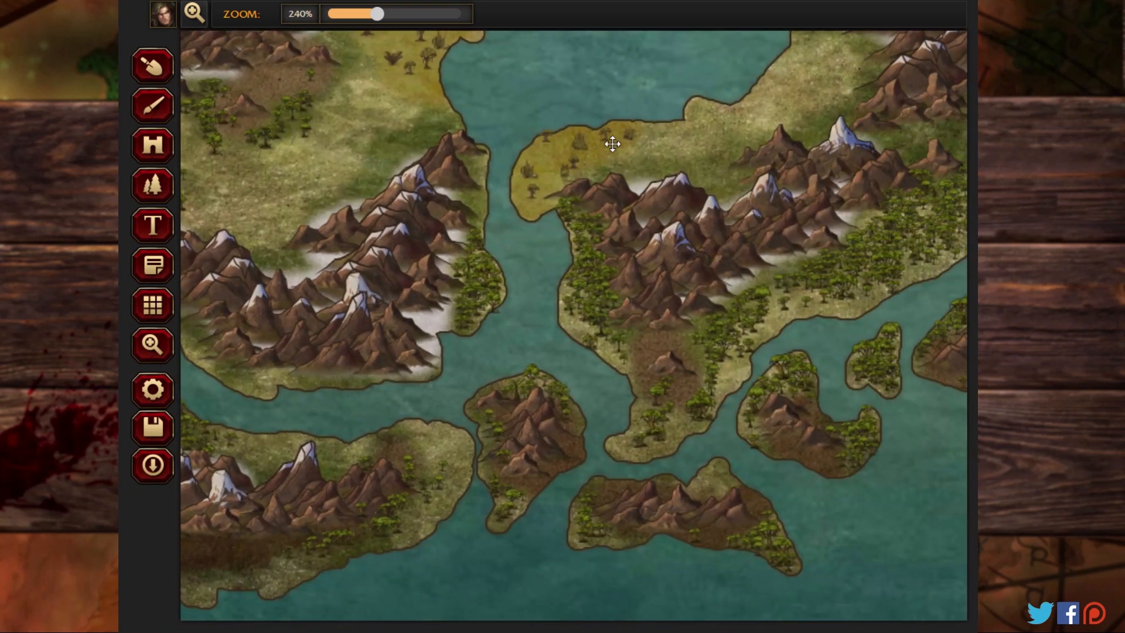
drag(636, 149, 353, 275)
drag(677, 145, 401, 32)
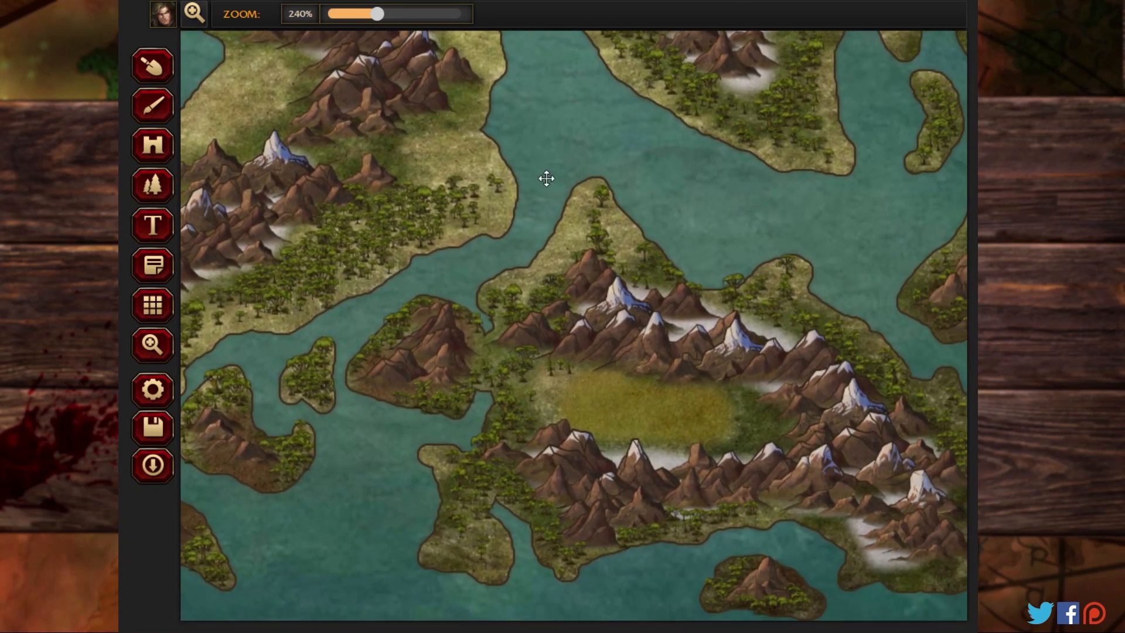
drag(545, 178, 458, 163)
click(154, 188)
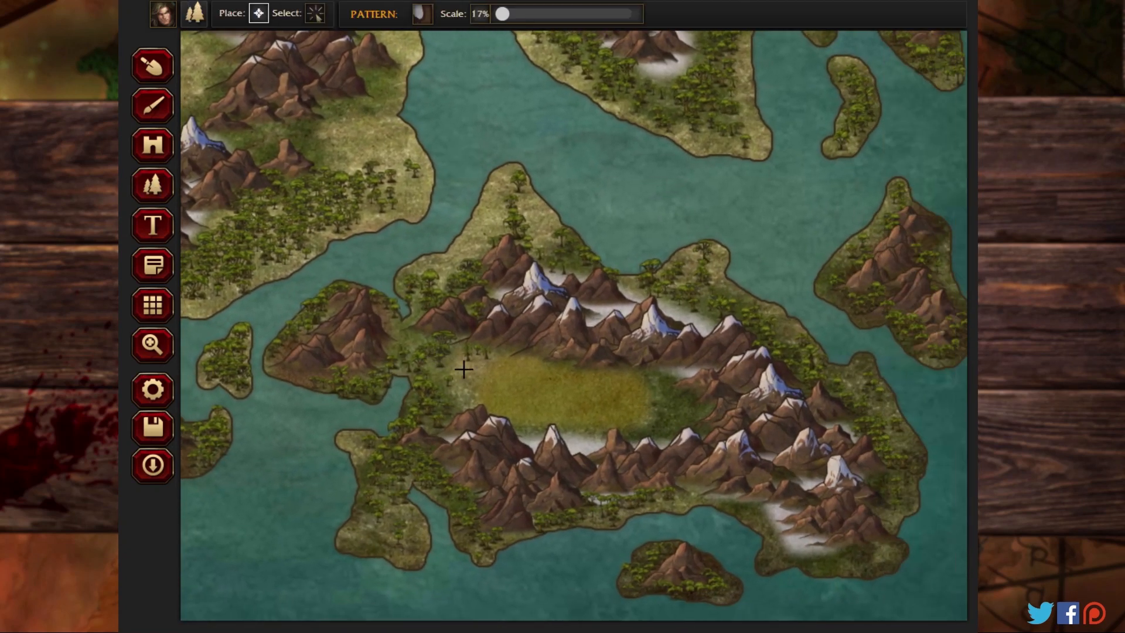
click(496, 375)
click(550, 379)
click(536, 403)
click(622, 391)
click(634, 408)
Step: Add three swamp fronds at 42% scale among the swamp trees in the southeastern landmass's yellow basin
click(417, 16)
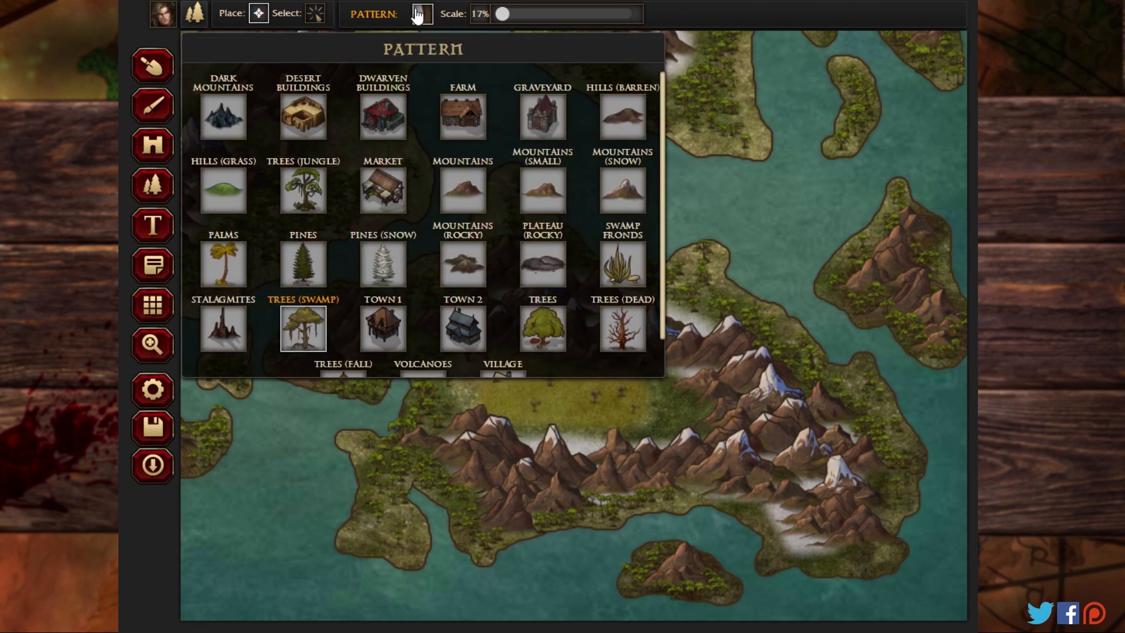
click(612, 258)
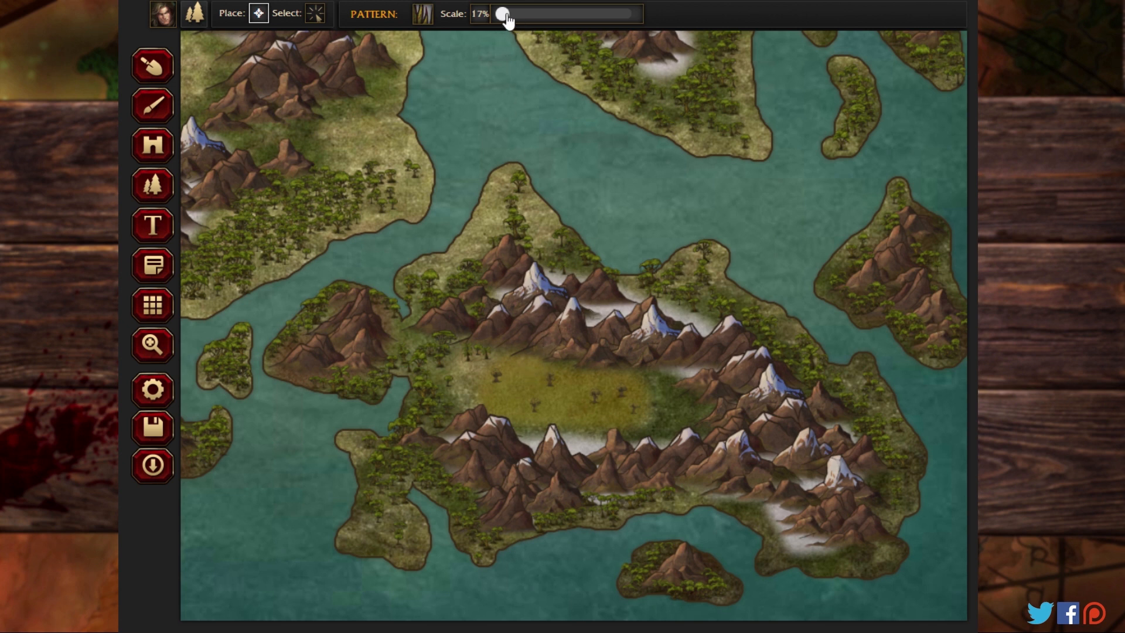
drag(505, 16, 520, 14)
click(521, 363)
click(518, 410)
click(579, 412)
Step: Place three swamp fronds at 42% scale on the yellow patch along the eastern landmass's western coast
click(151, 345)
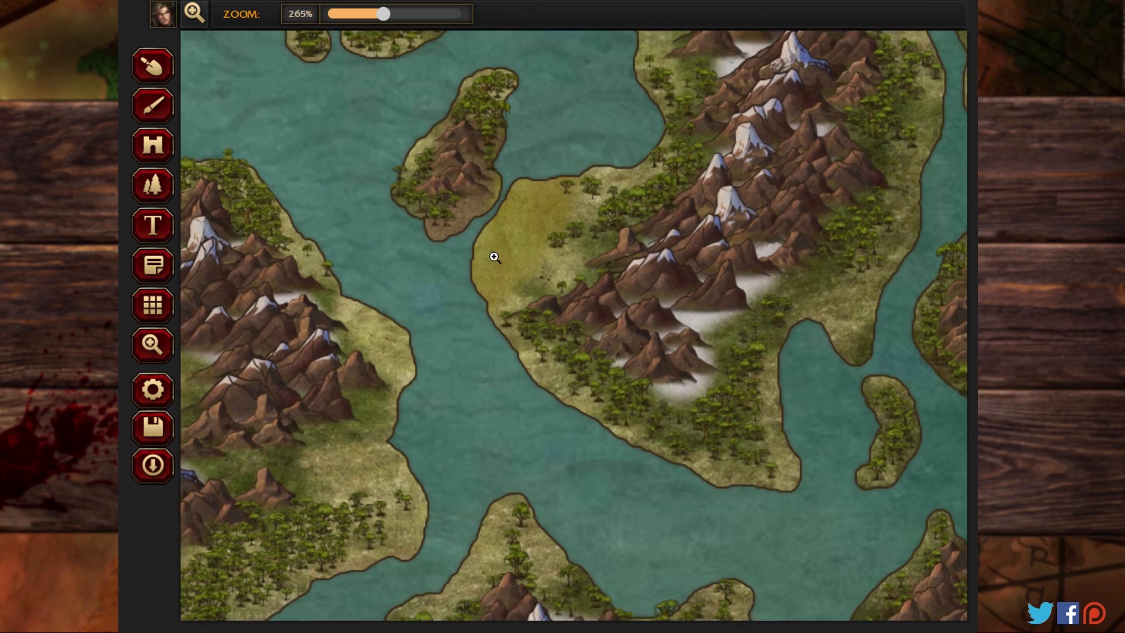
click(157, 189)
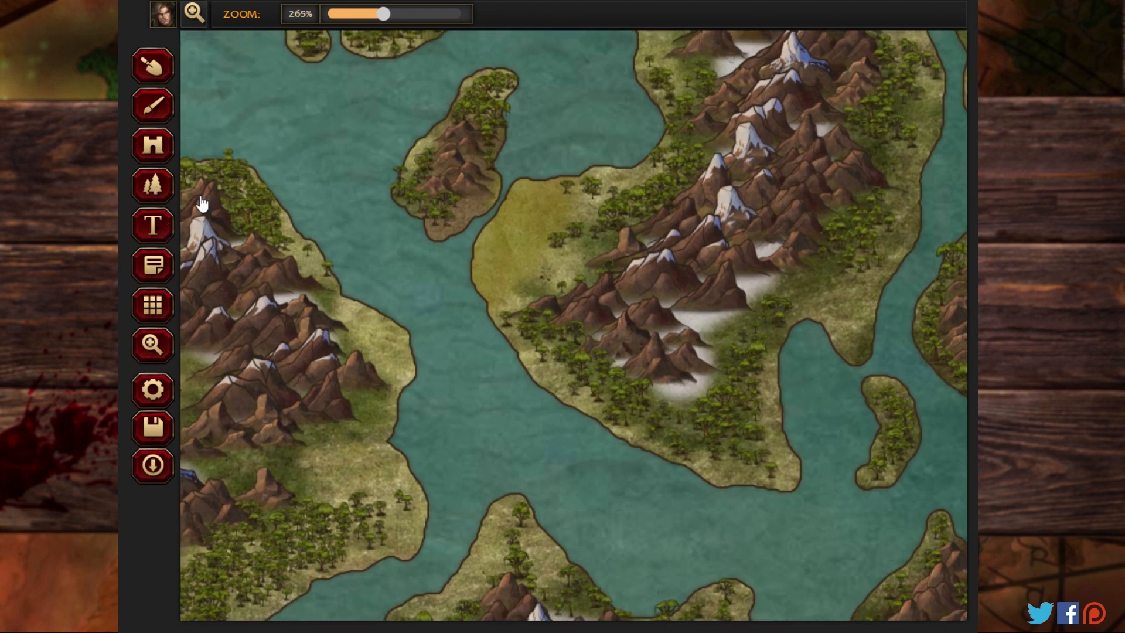
click(502, 236)
click(494, 276)
click(544, 194)
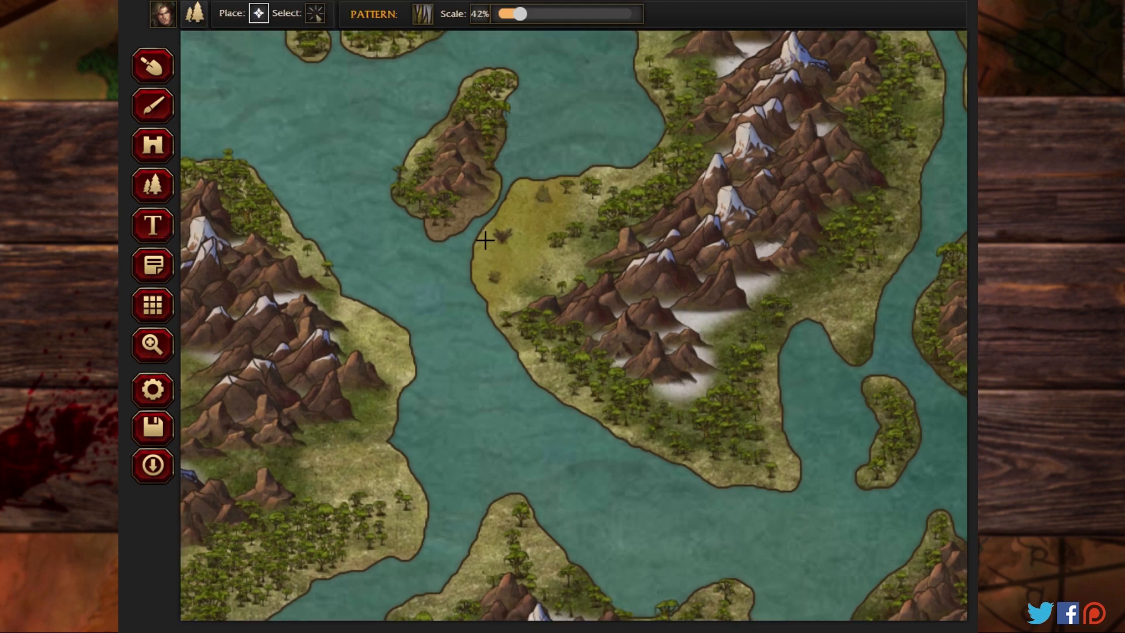
Step: Add swamp trees at 16% scale among the fronds on the eastern landmass's western coast patch
click(423, 14)
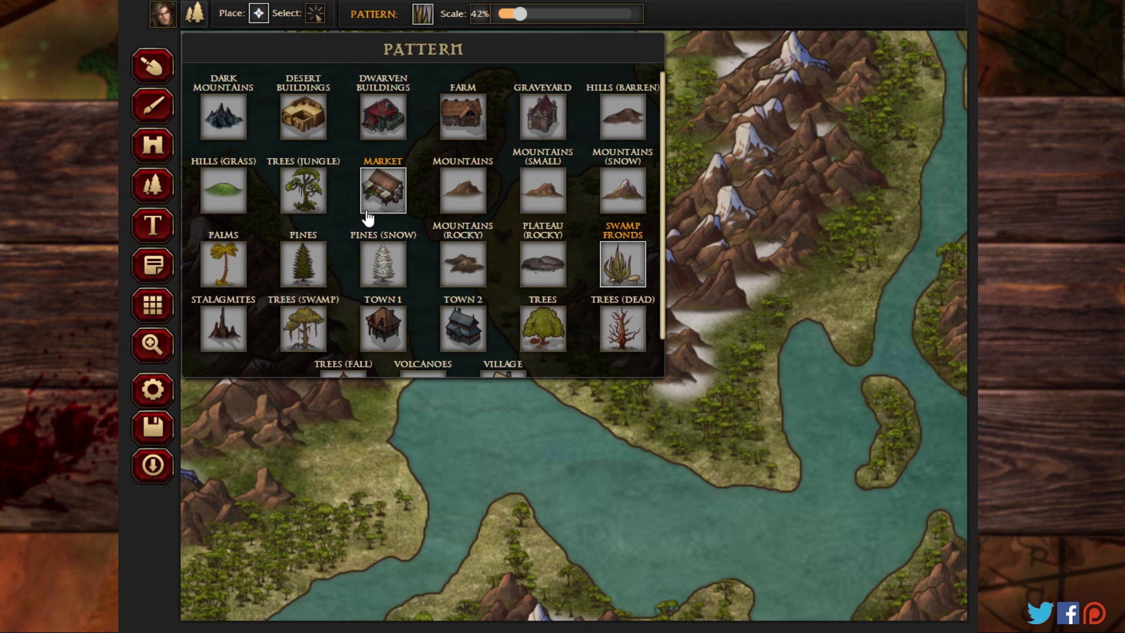
click(302, 327)
drag(519, 13, 501, 23)
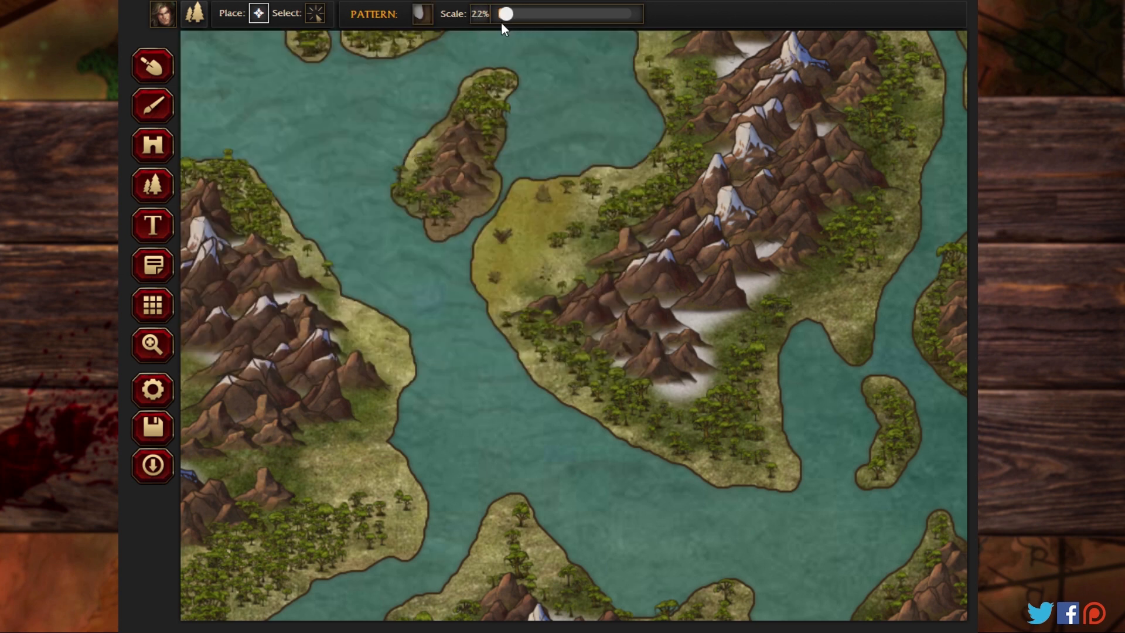
click(519, 204)
click(524, 239)
click(489, 249)
Step: Place swamp trees at 16% scale along the yellow strip on the northern landmass's eastern coast
click(157, 344)
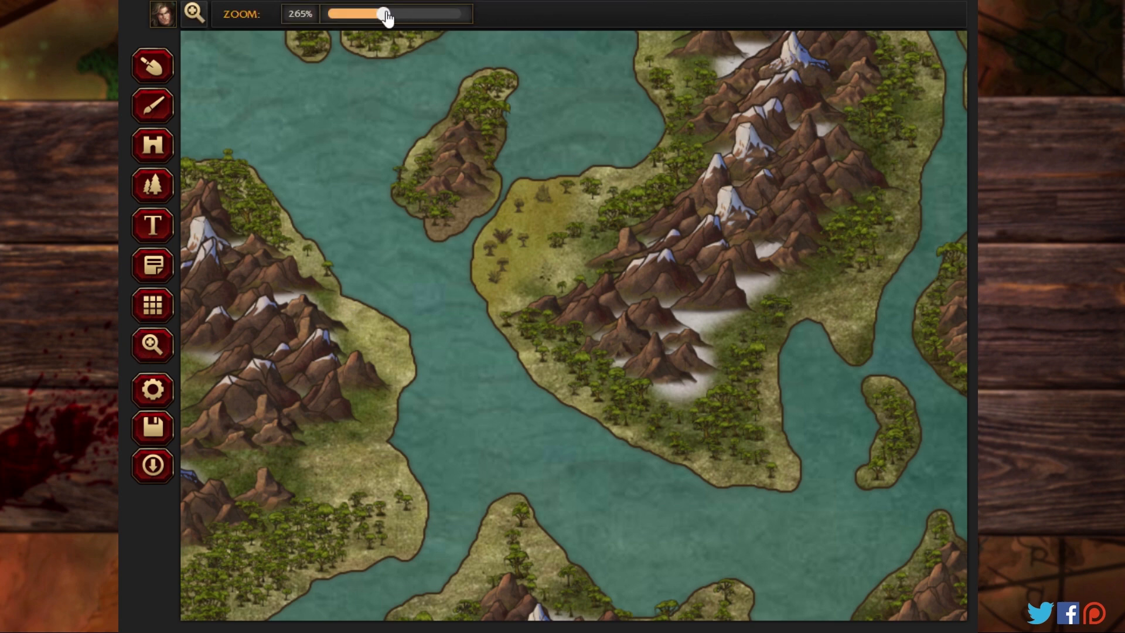
mouse_move(386, 16)
mouse_down()
mouse_move(326, 15)
mouse_move(380, 13)
mouse_up()
drag(584, 88, 249, 372)
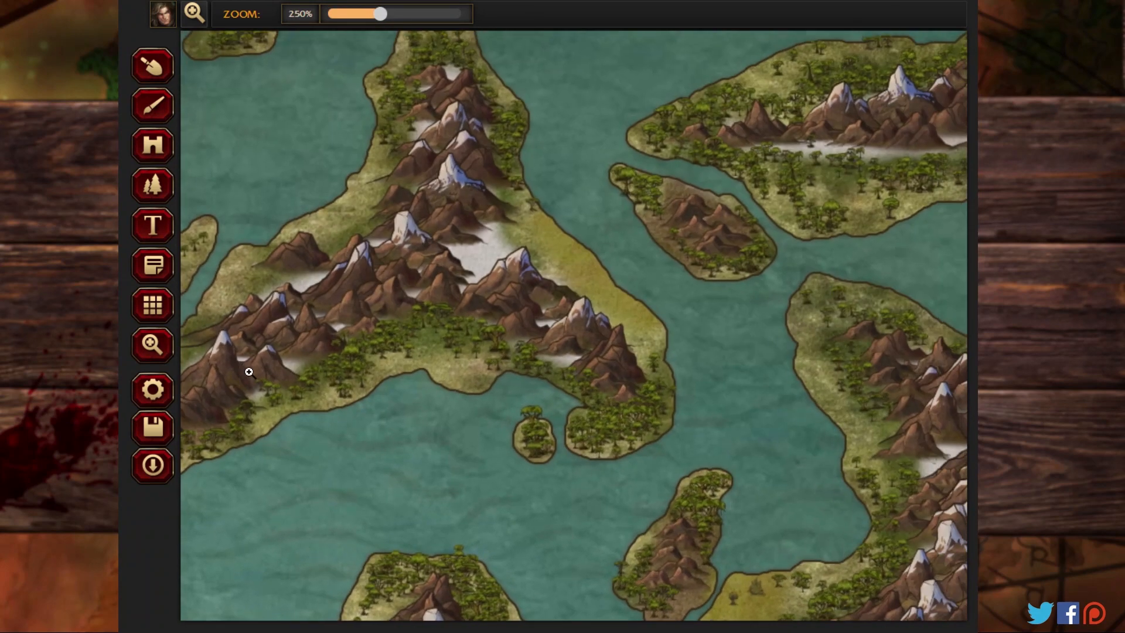
click(154, 230)
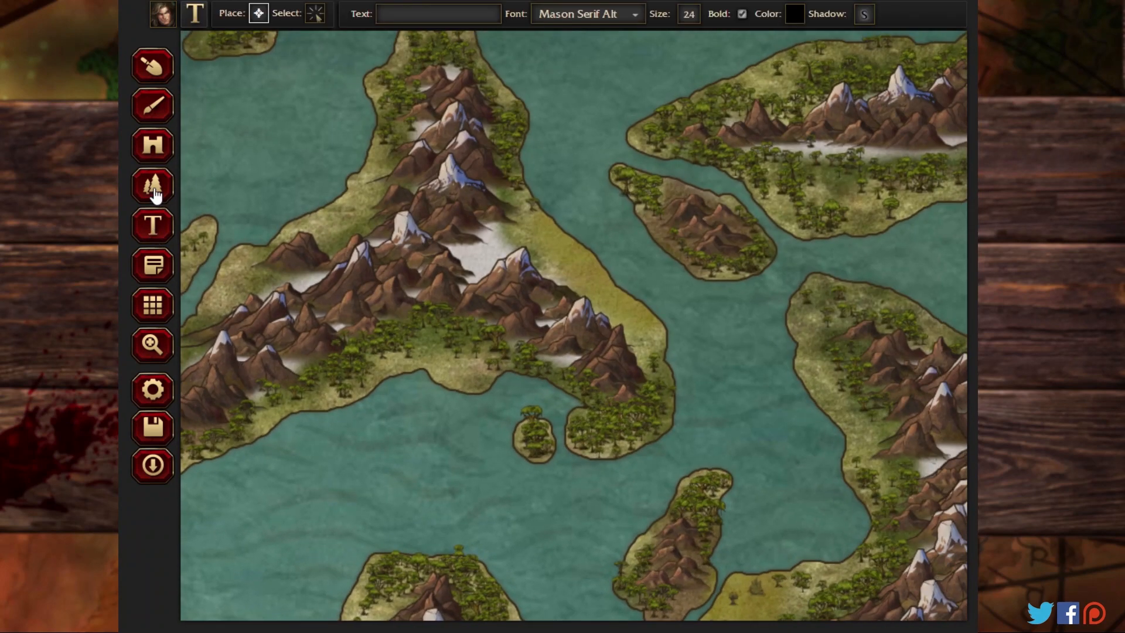
click(153, 186)
mouse_move(552, 229)
mouse_down()
mouse_move(586, 293)
mouse_move(619, 297)
mouse_move(642, 319)
mouse_up()
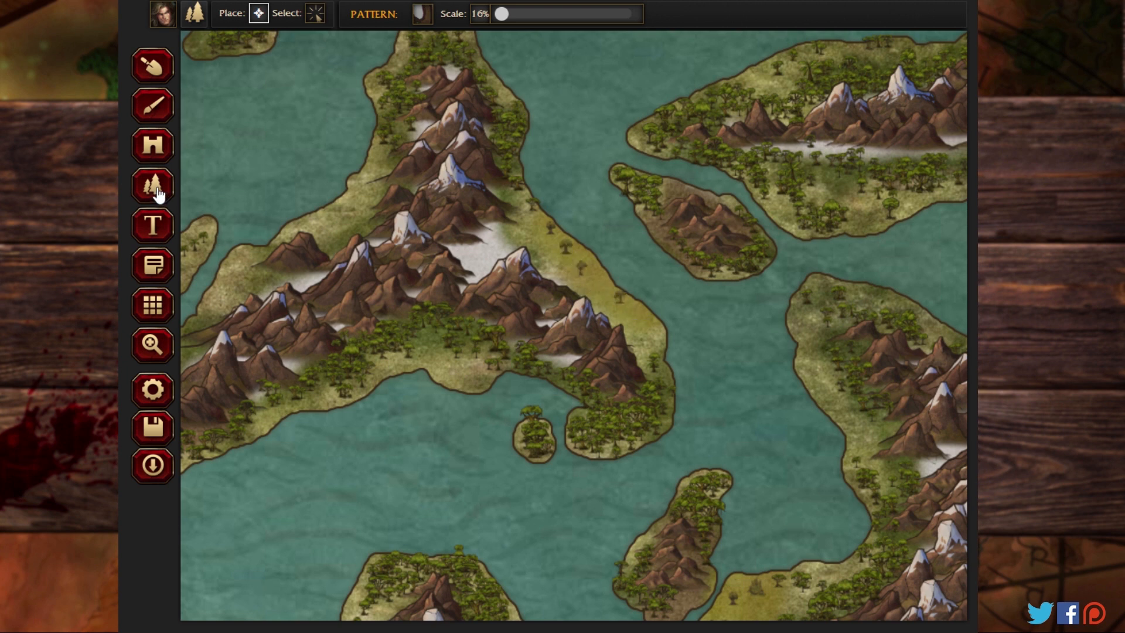
Step: Add swamp fronds at 40% scale between the swamp trees on the northern landmass's eastern coast
click(425, 16)
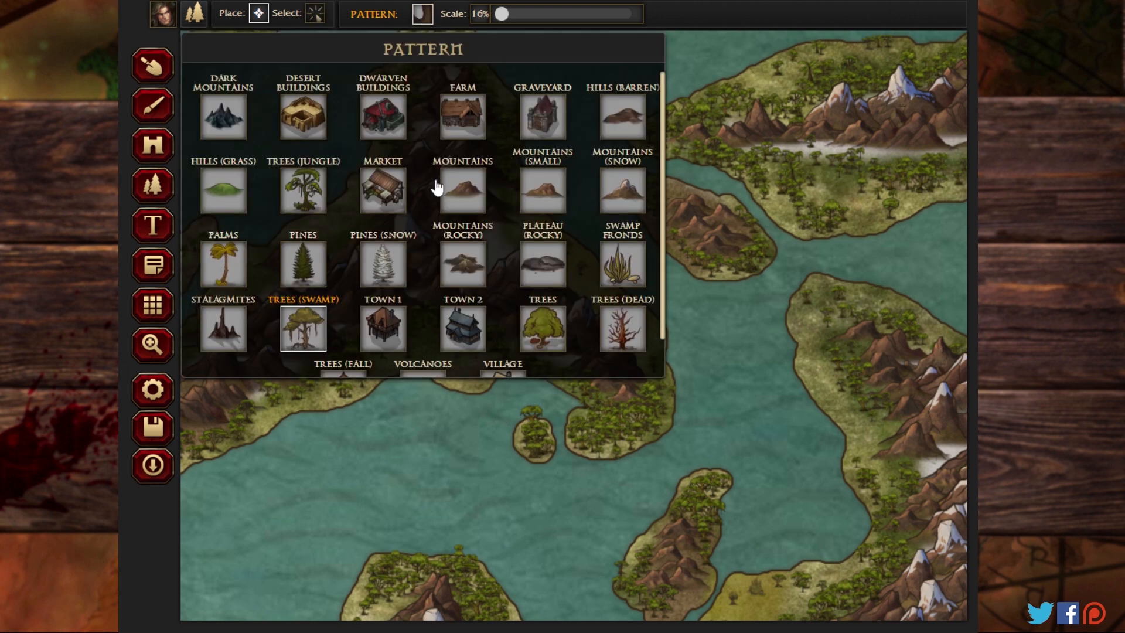
click(614, 253)
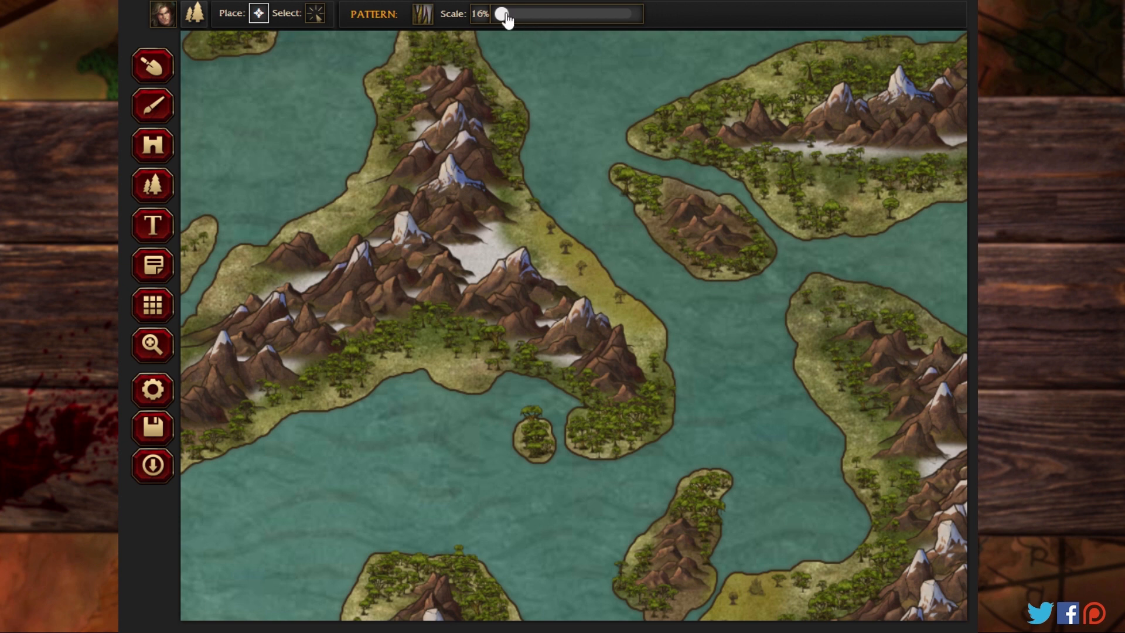
drag(506, 20, 520, 18)
mouse_move(518, 225)
mouse_down()
mouse_move(557, 237)
mouse_move(568, 271)
mouse_move(618, 322)
mouse_move(637, 320)
mouse_move(658, 343)
mouse_move(640, 342)
mouse_move(634, 404)
mouse_up()
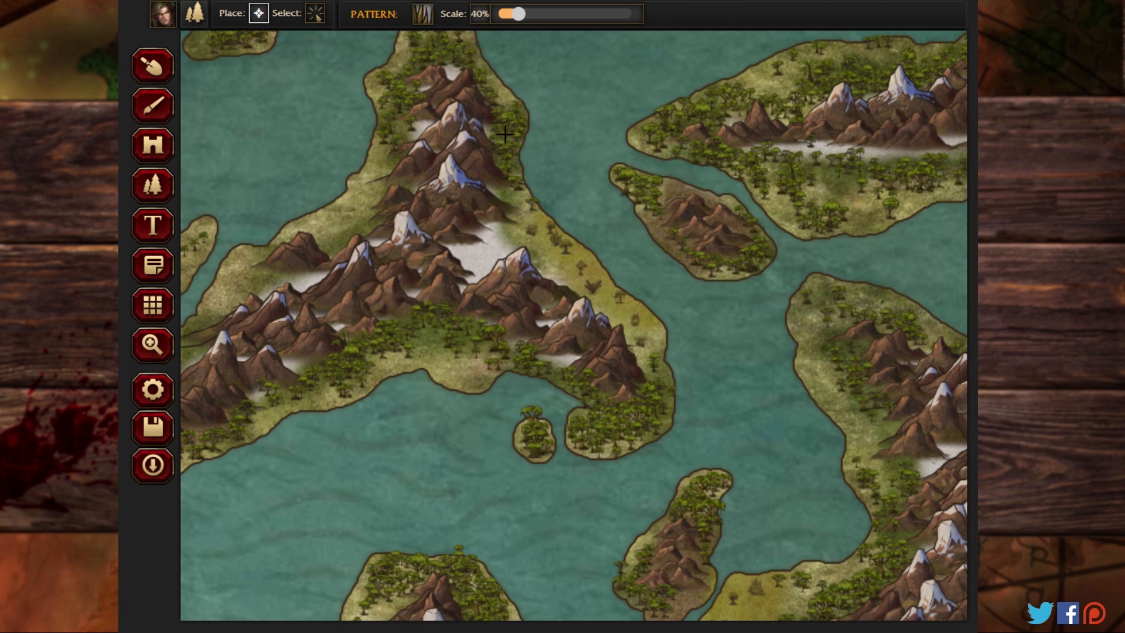
Step: Sculpt extra land with a size 10 circle in add mode under the overhanging mountains on the southwestern landmass's eastern coast
click(147, 349)
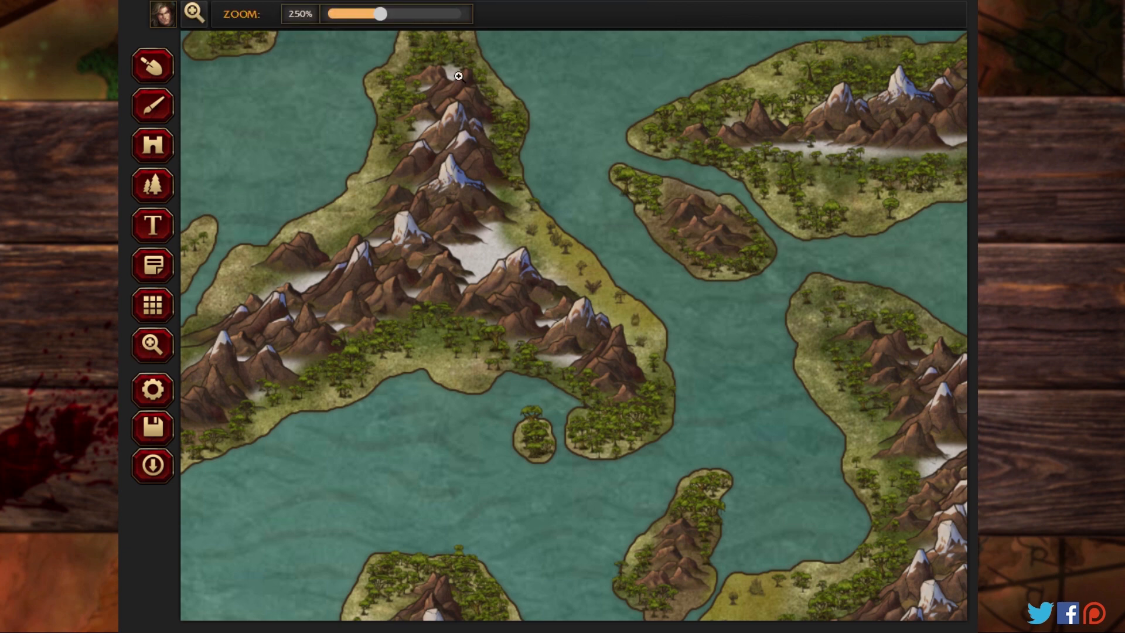
drag(381, 12, 301, 2)
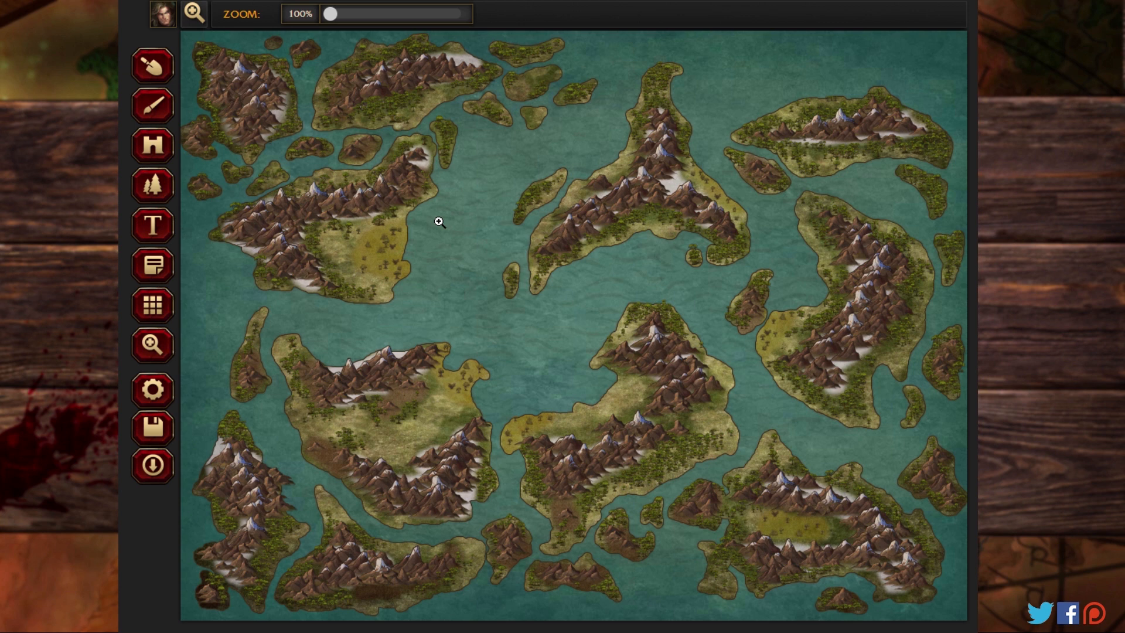
drag(341, 17, 400, 17)
mouse_move(392, 364)
mouse_down()
mouse_move(791, 77)
mouse_move(706, 226)
mouse_move(682, 227)
mouse_up()
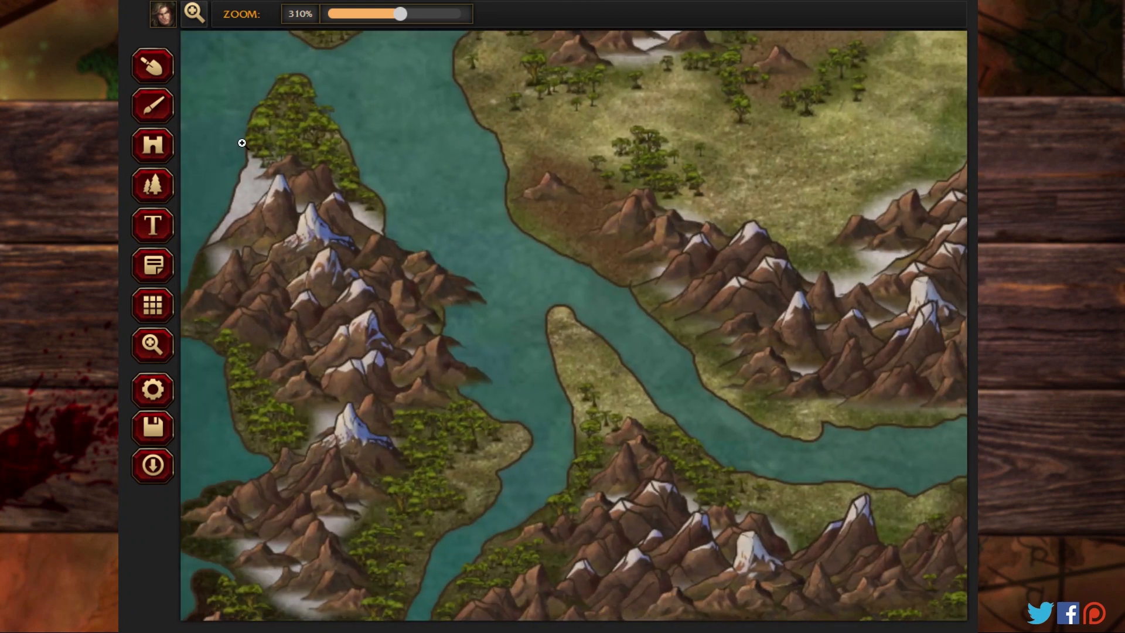
click(157, 113)
click(154, 67)
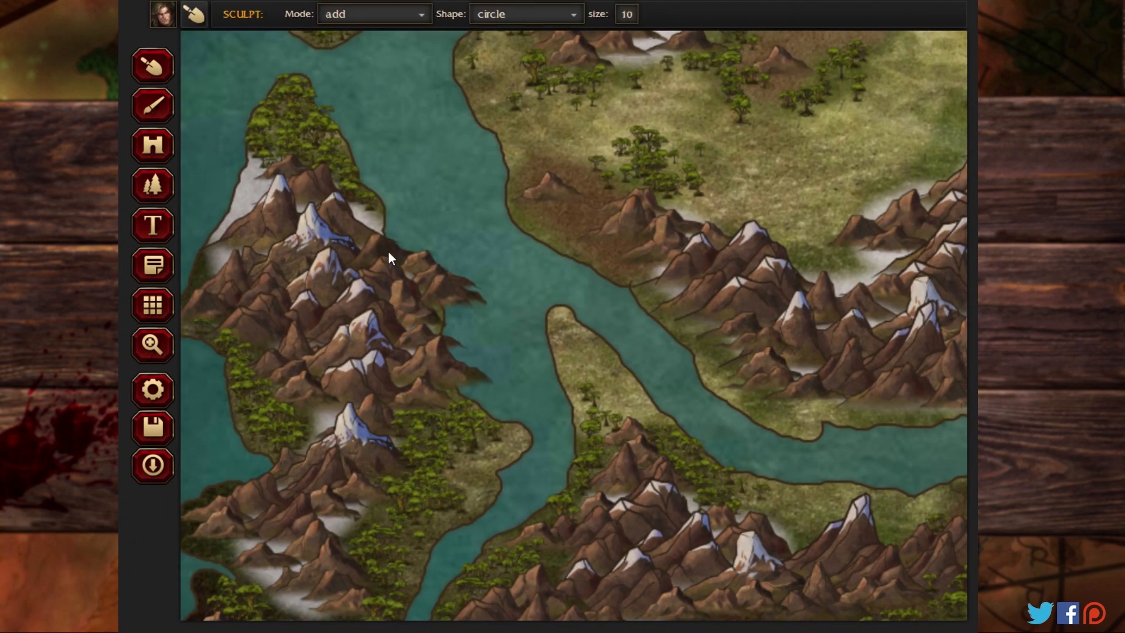
drag(445, 281, 476, 300)
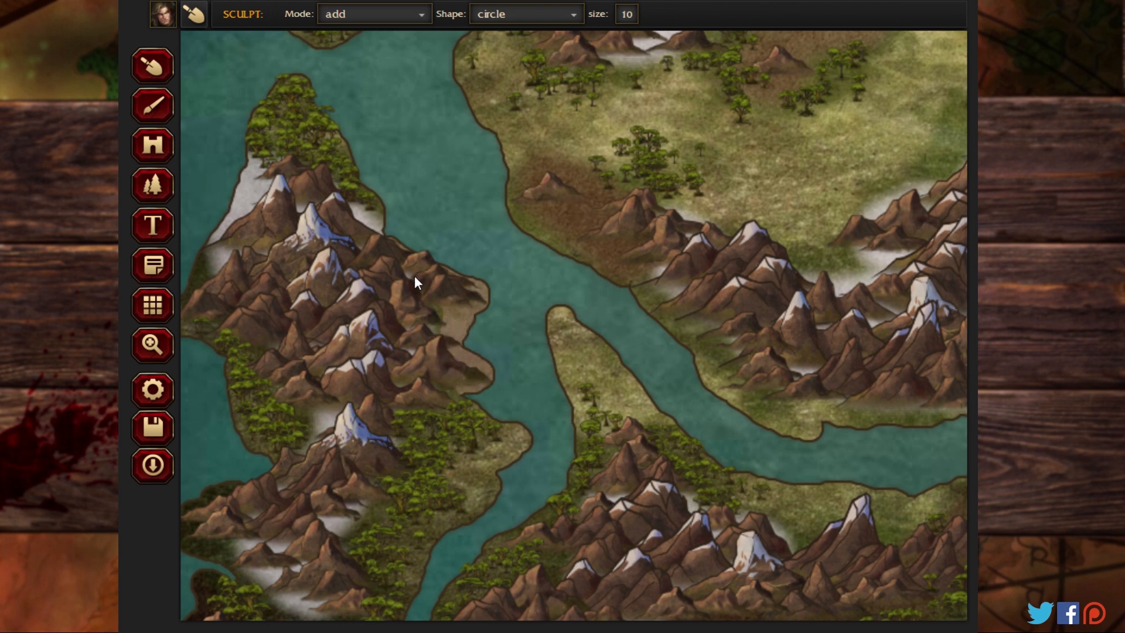
Step: Paint the newly sculpted coast with the yellow swamp ground texture, using a circle brush at size 22 and softness 1
click(166, 122)
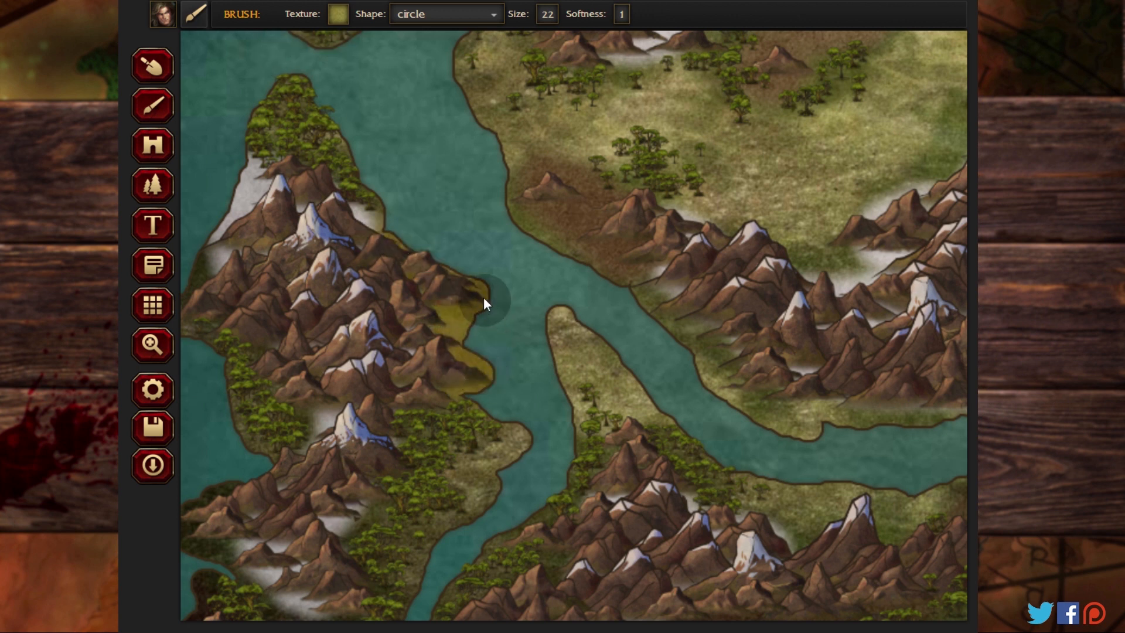
click(155, 201)
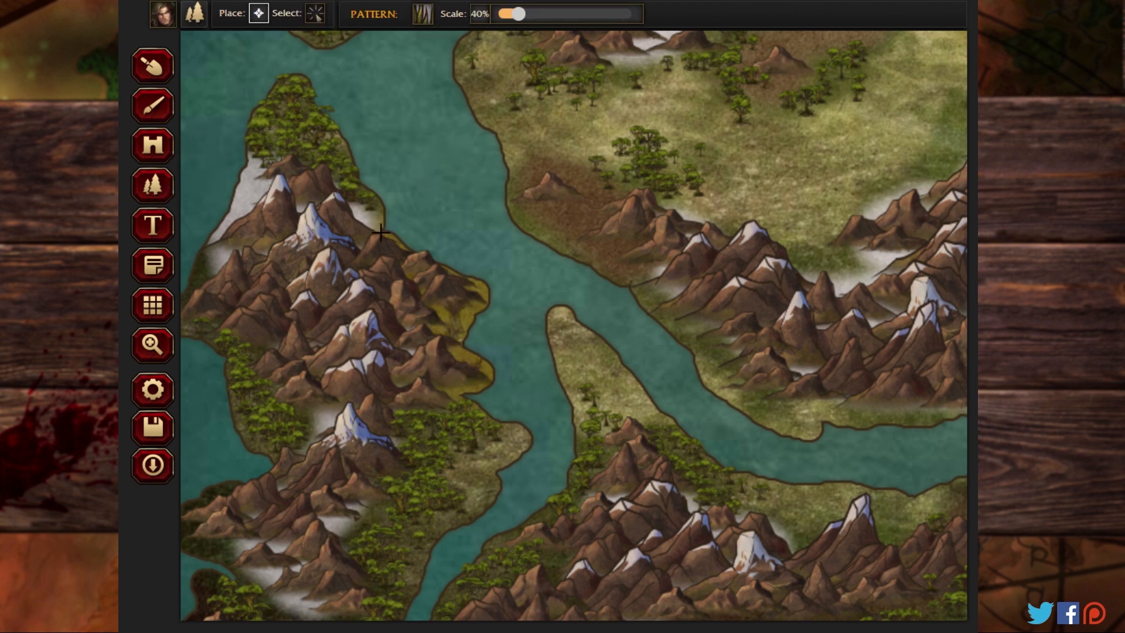
click(155, 344)
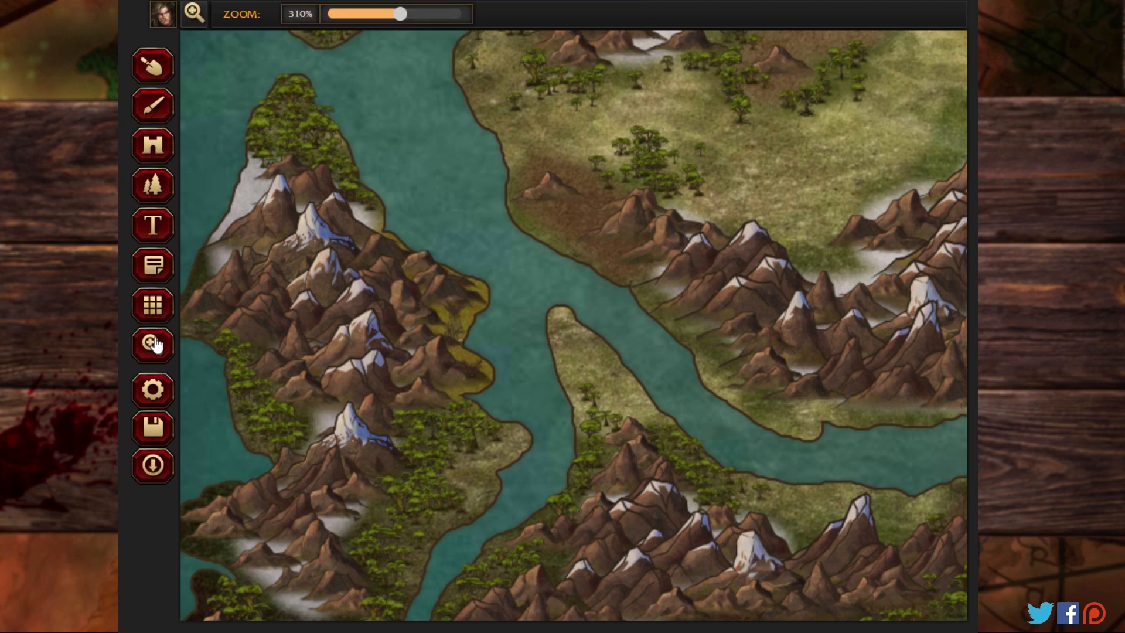
drag(398, 14, 319, 16)
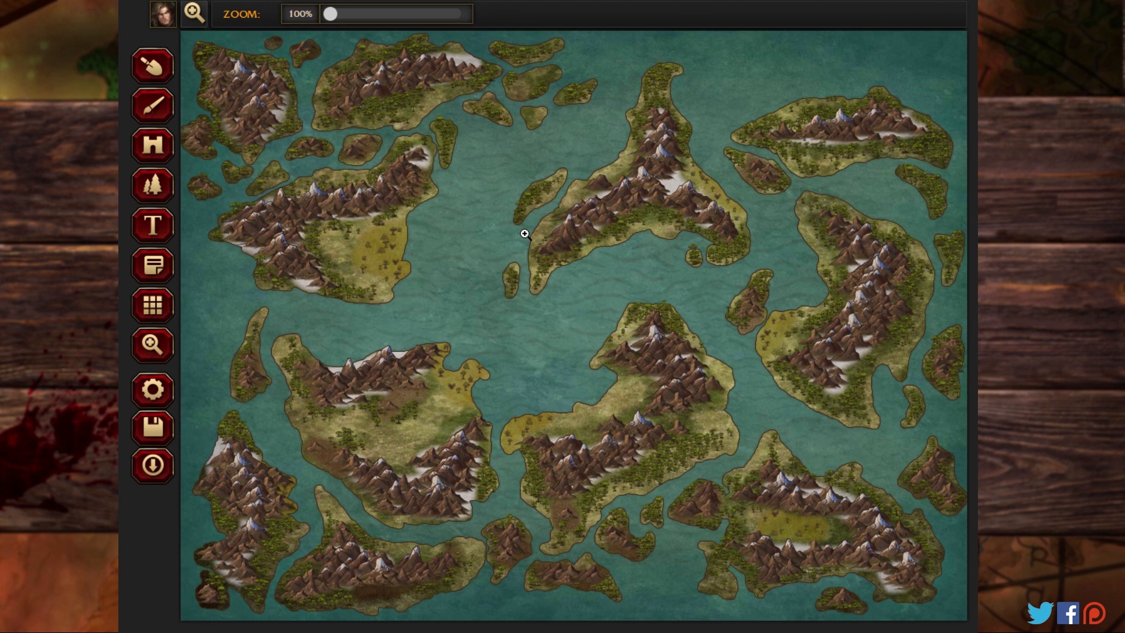
Step: Choose the JUNGLE-TEMPLE-01-02 object for placement and set the object scale to 15%
click(158, 195)
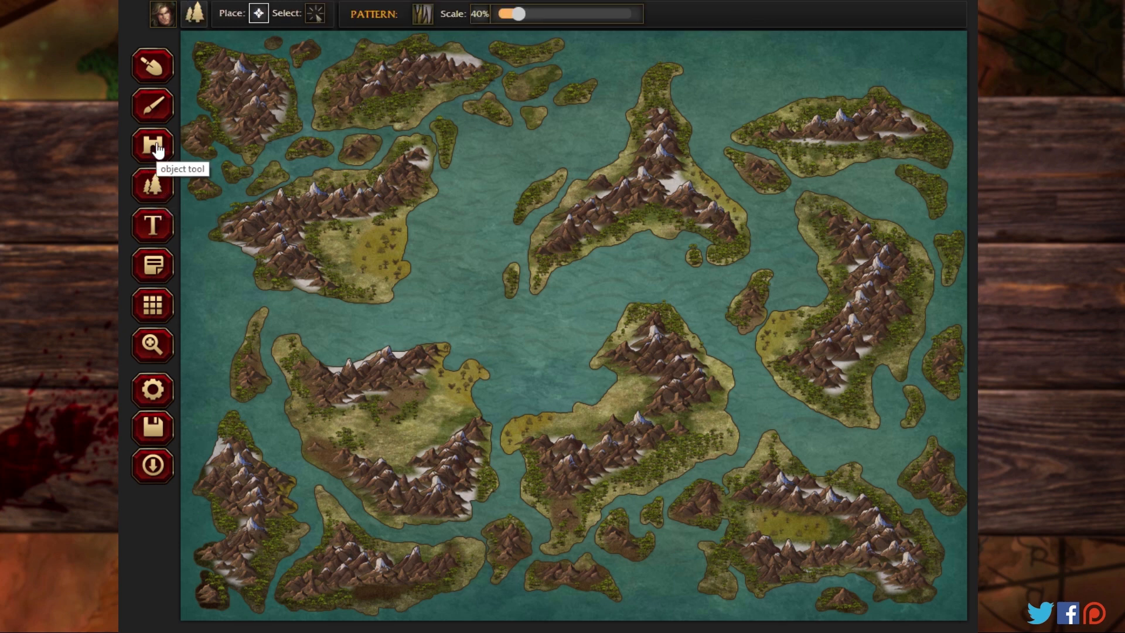
click(157, 150)
drag(515, 18, 498, 22)
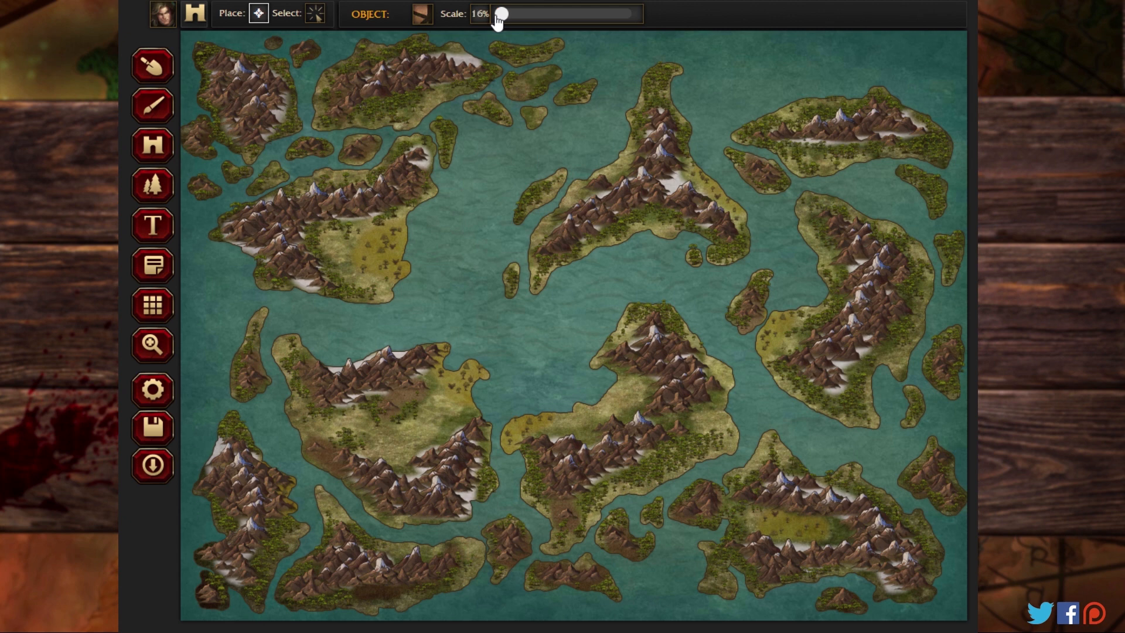
click(423, 15)
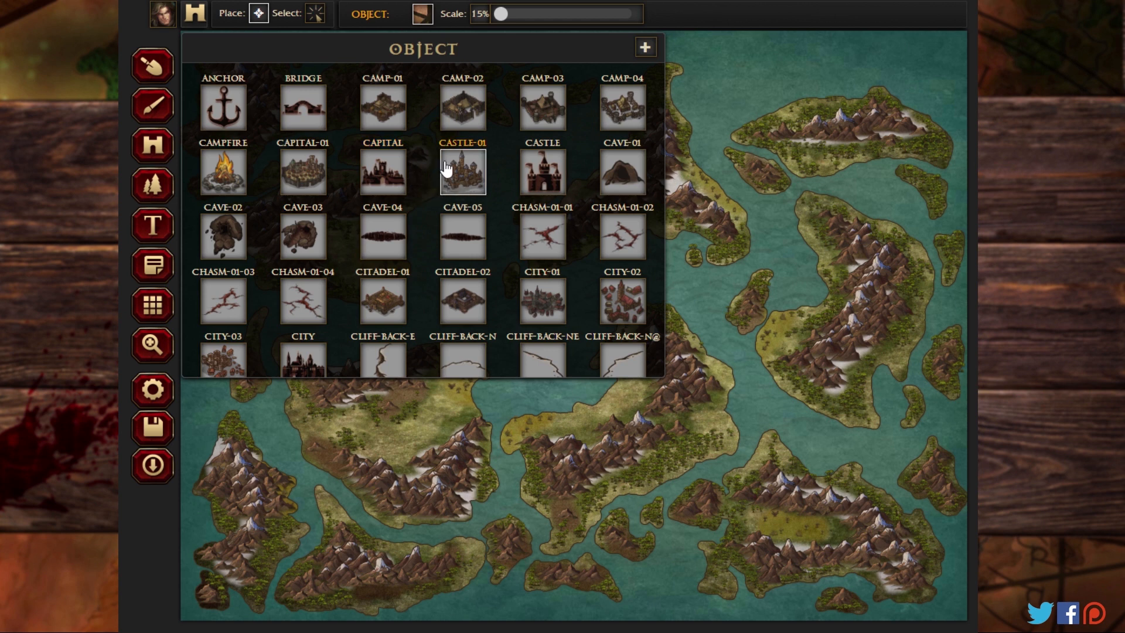
scroll(445, 169, down, 5)
scroll(447, 170, down, 10)
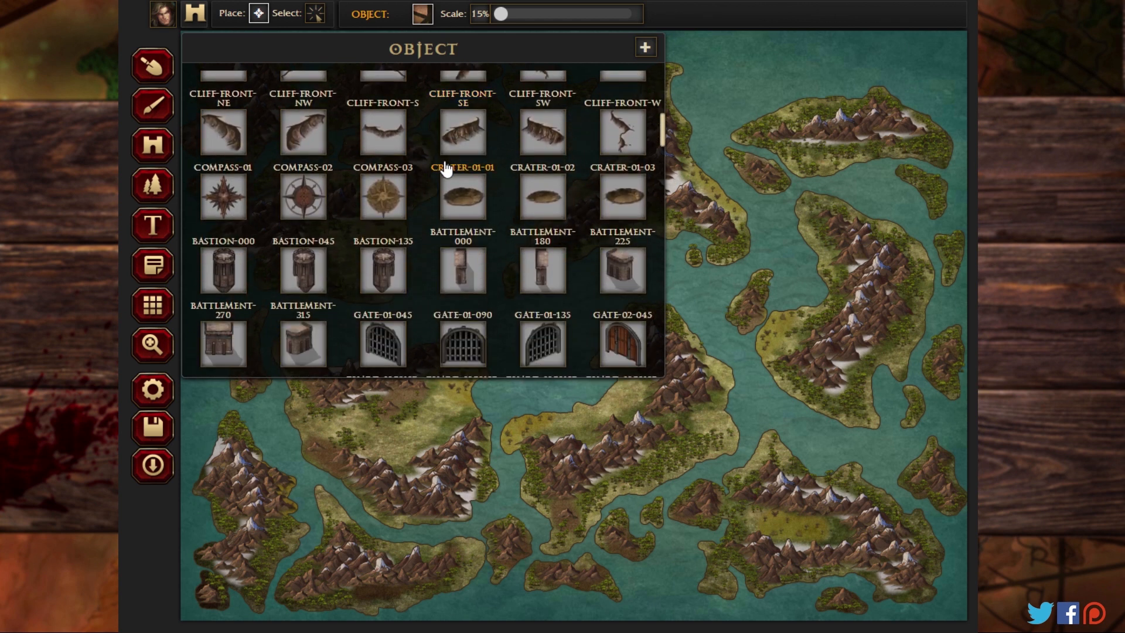
scroll(448, 170, down, 4)
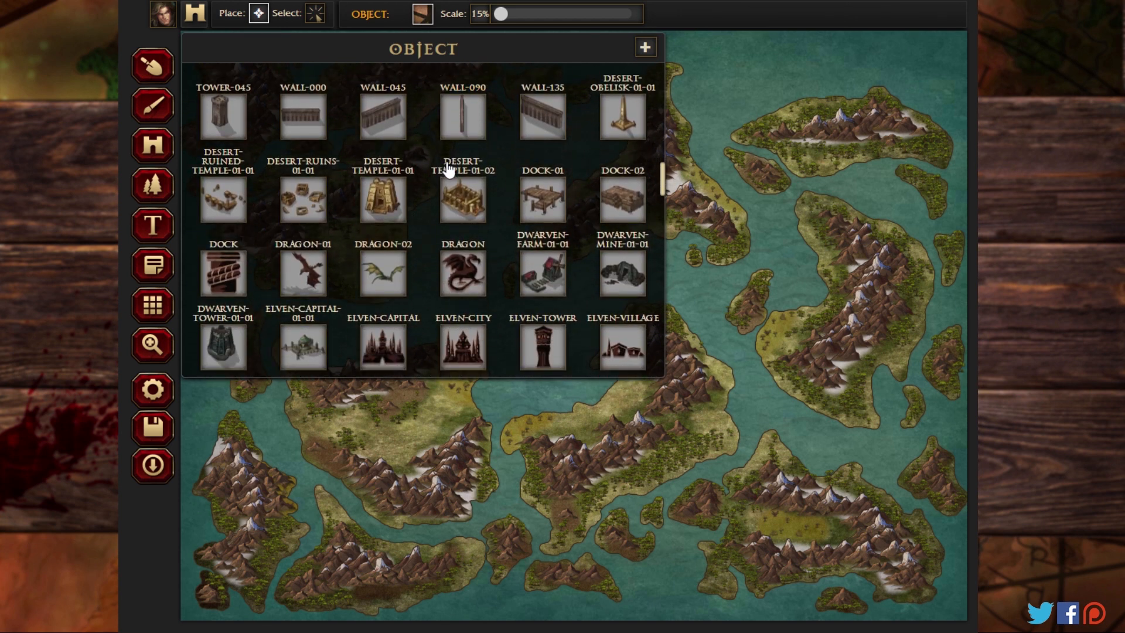
scroll(448, 170, down, 2)
scroll(448, 170, down, 5)
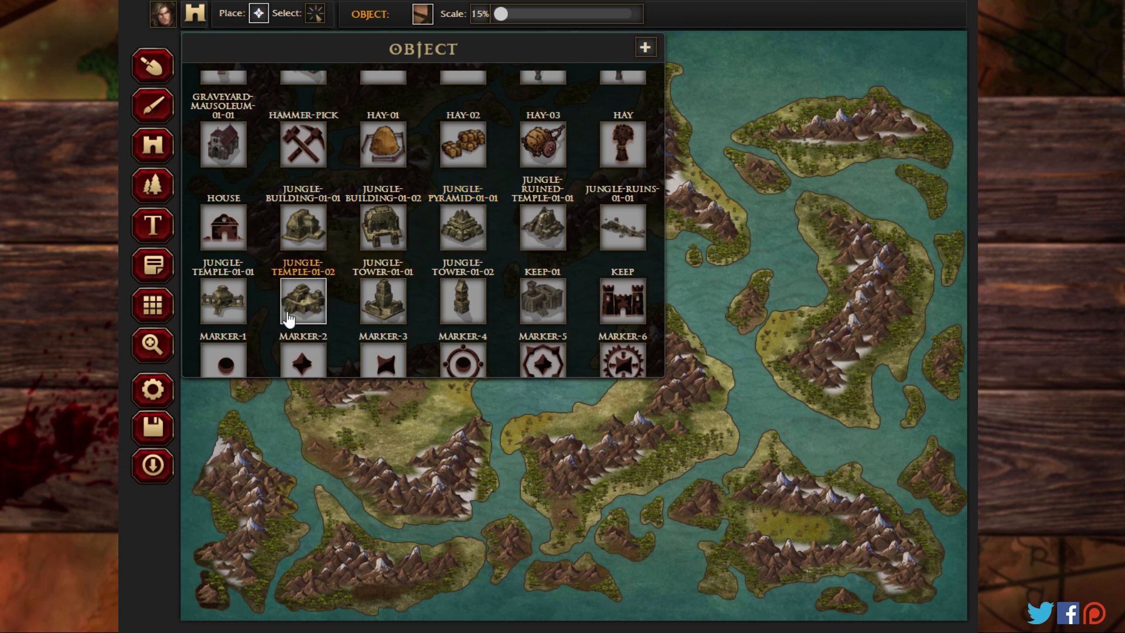
click(319, 302)
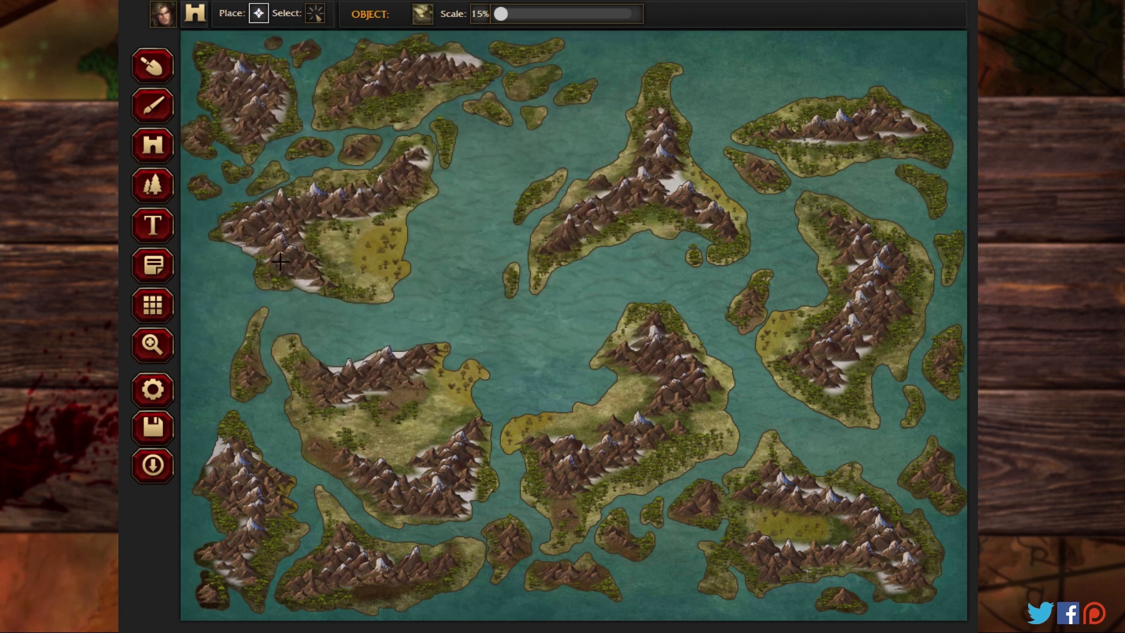
Step: Place jungle temples on the northwestern island's southern tip and on the eastern and western sides of the neighbouring northern island
click(153, 345)
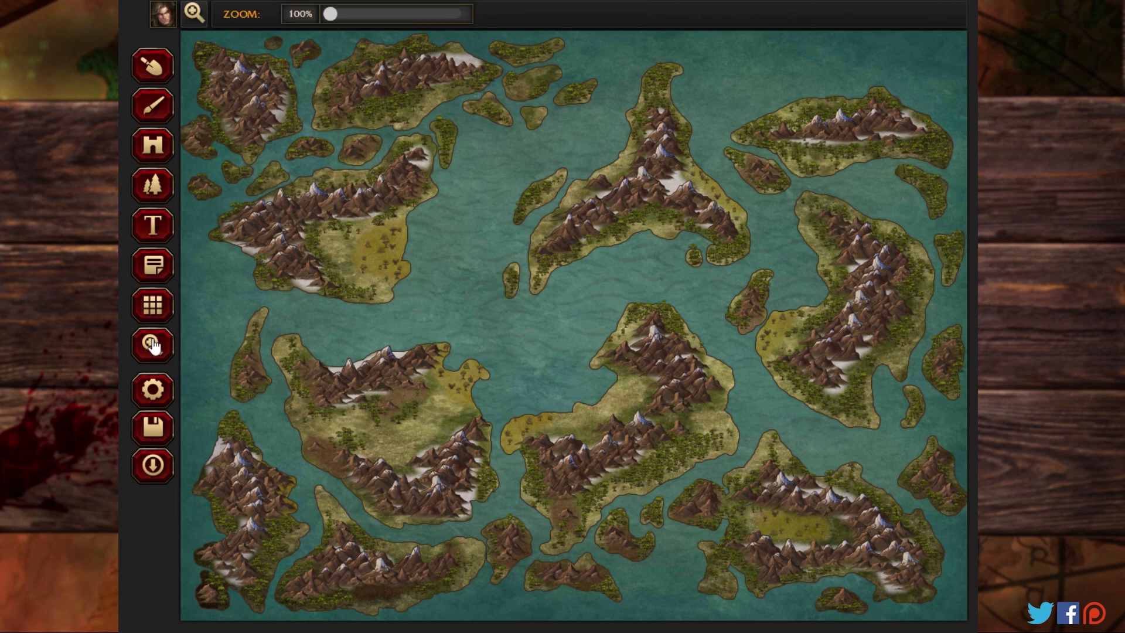
drag(334, 20, 359, 17)
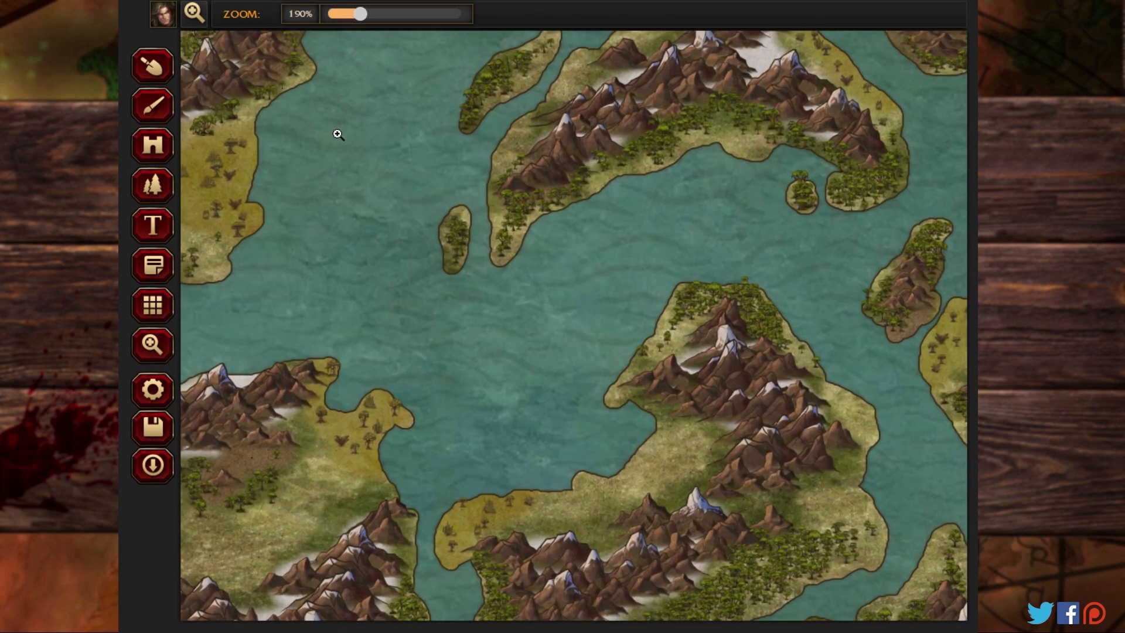
drag(330, 146, 785, 566)
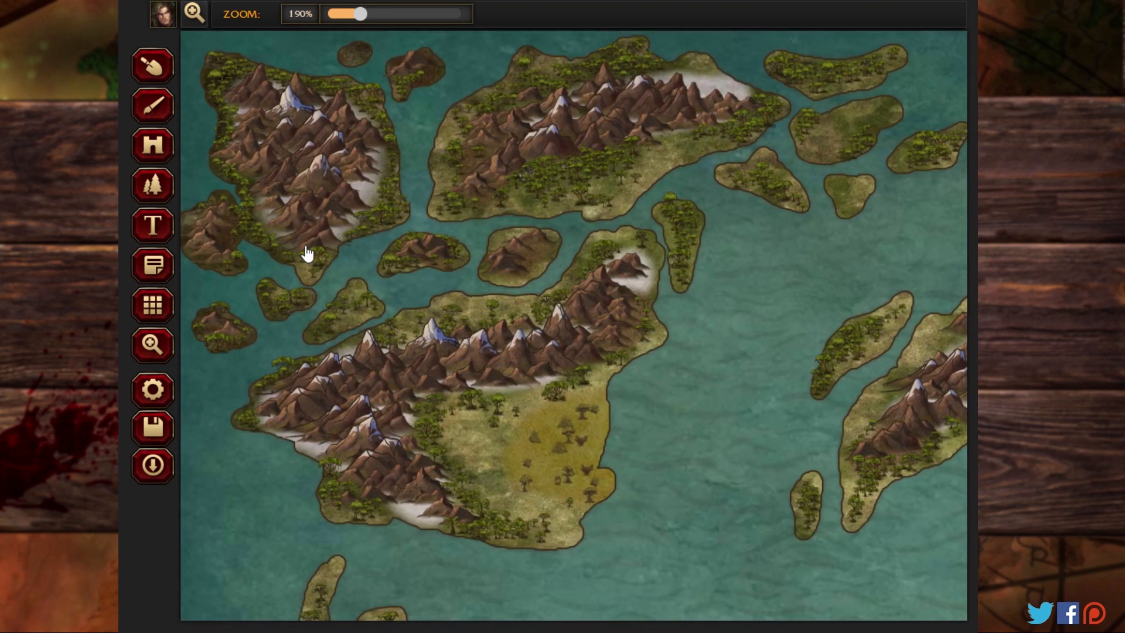
click(164, 153)
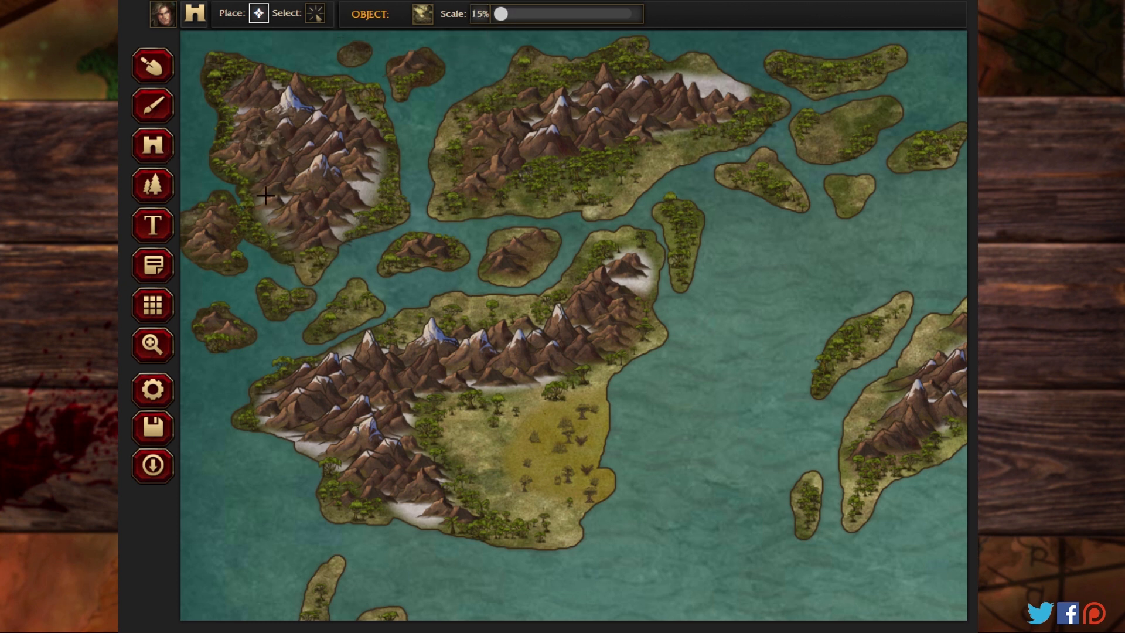
click(308, 258)
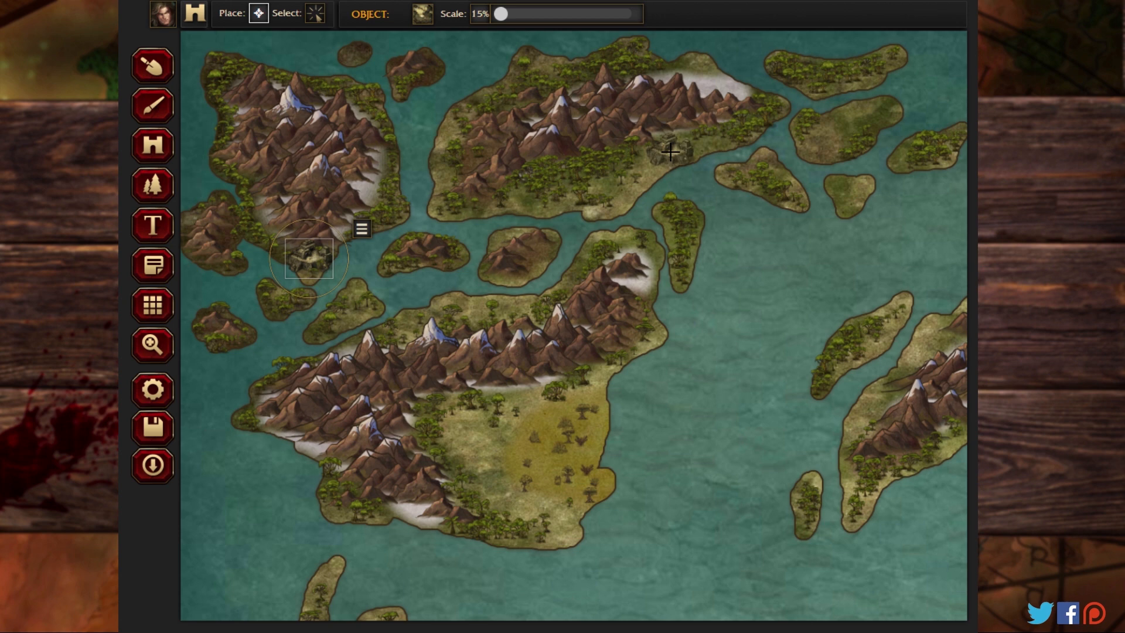
click(670, 152)
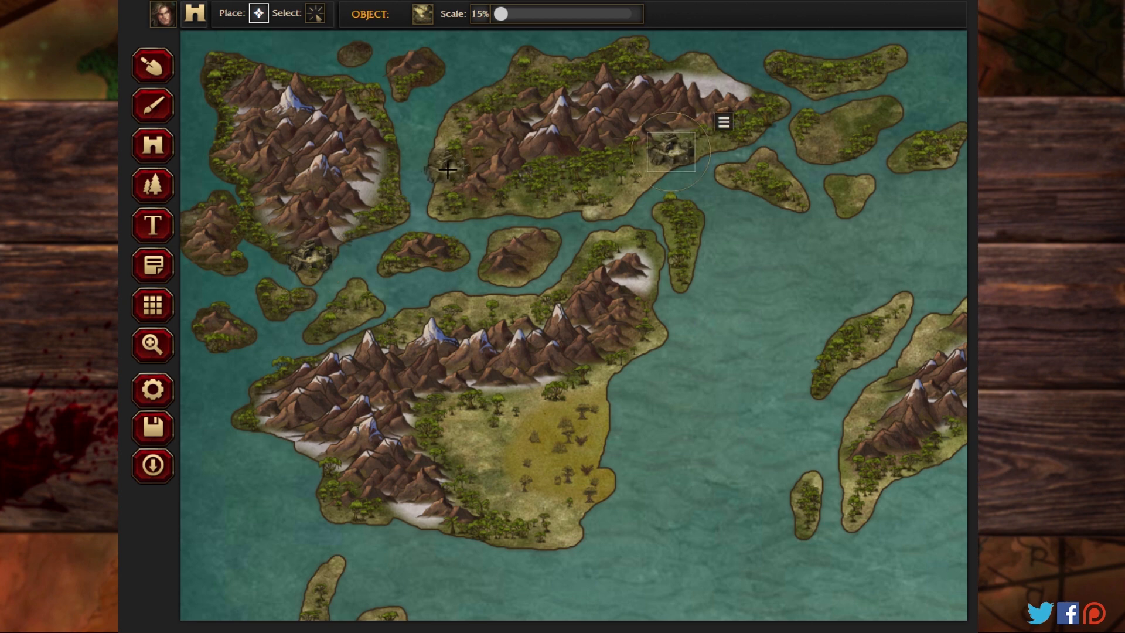
click(447, 169)
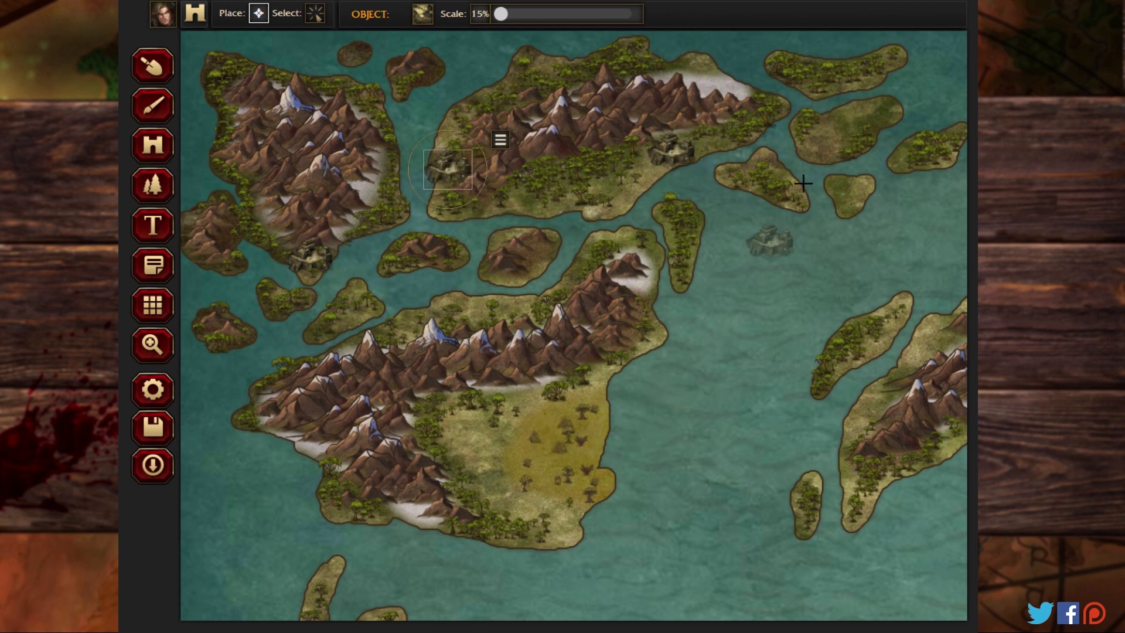
Step: Place jungle temples on the small island east of the northern island and on the western landmass's eastern and northern coasts
click(828, 139)
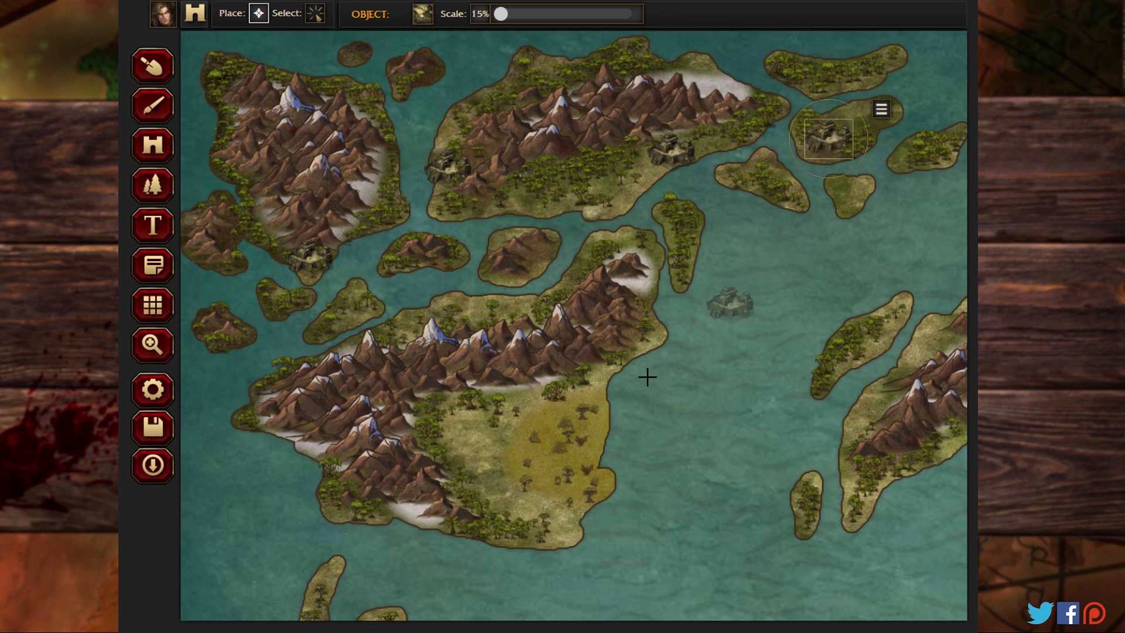
click(585, 396)
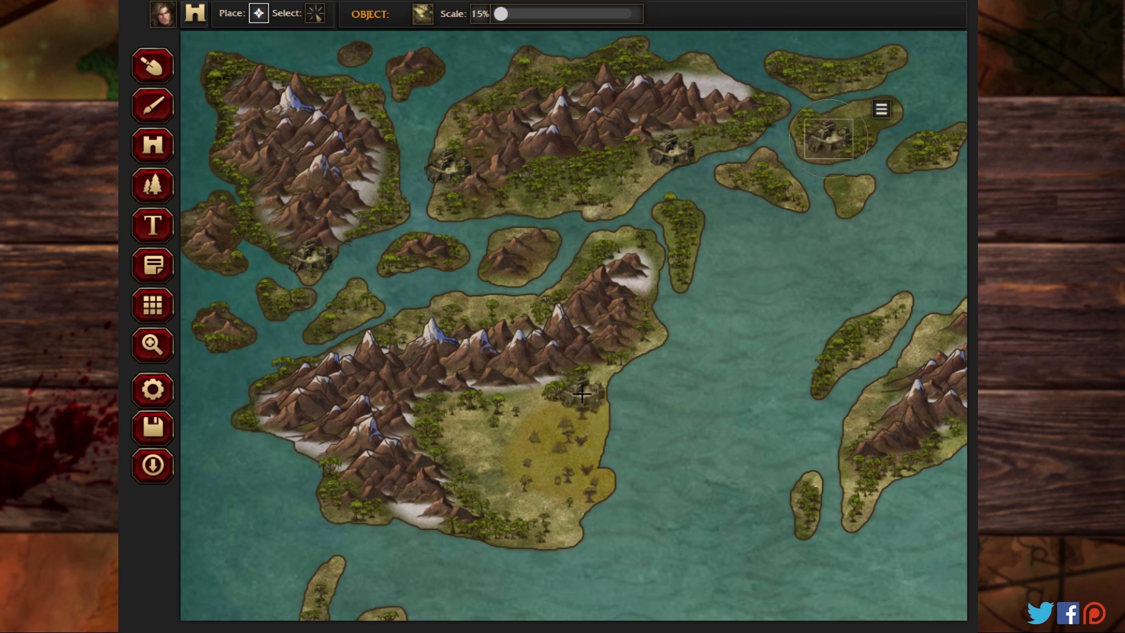
click(457, 307)
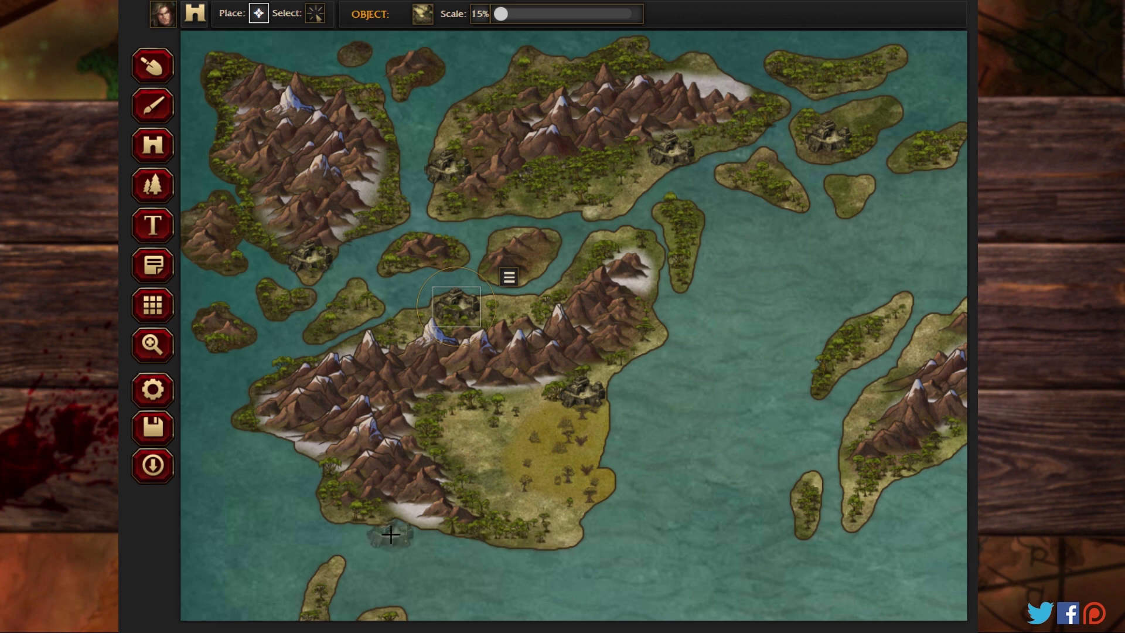
Step: Place jungle temples on the northern landmass's western and southern coasts, the northeastern island's northwest coast and the eastern landmass's northern tip
click(155, 344)
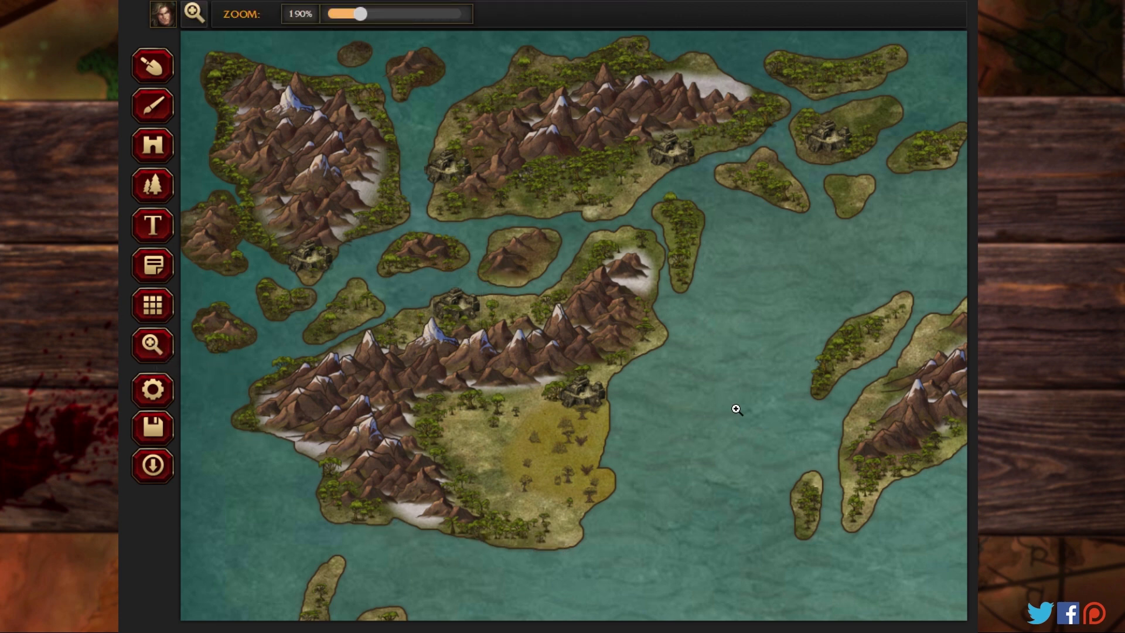
drag(834, 298, 193, 306)
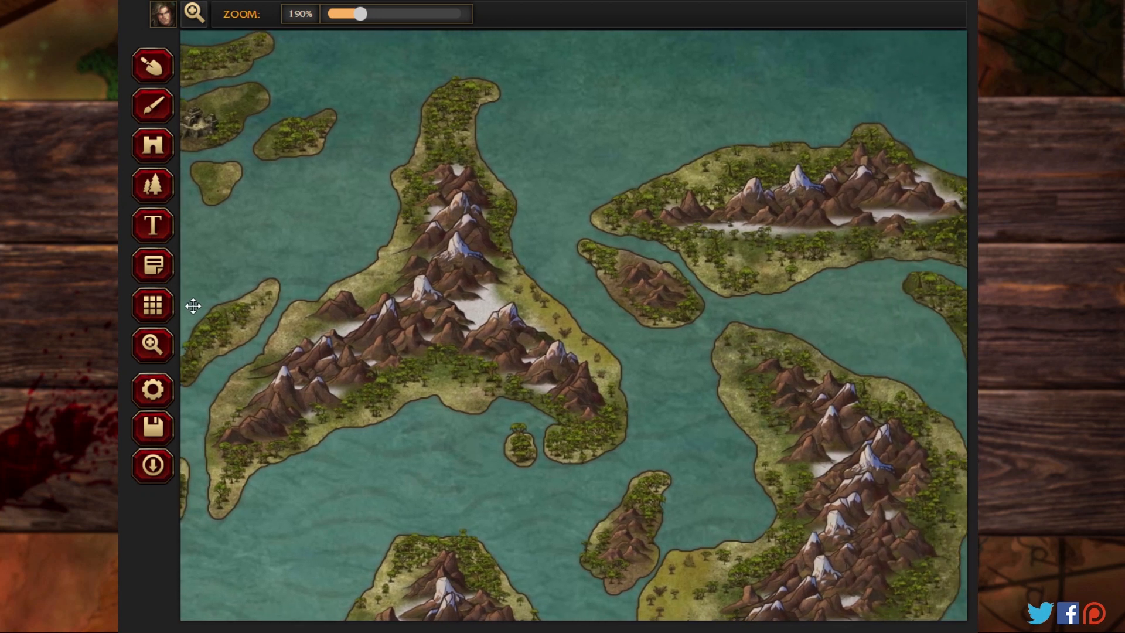
click(150, 147)
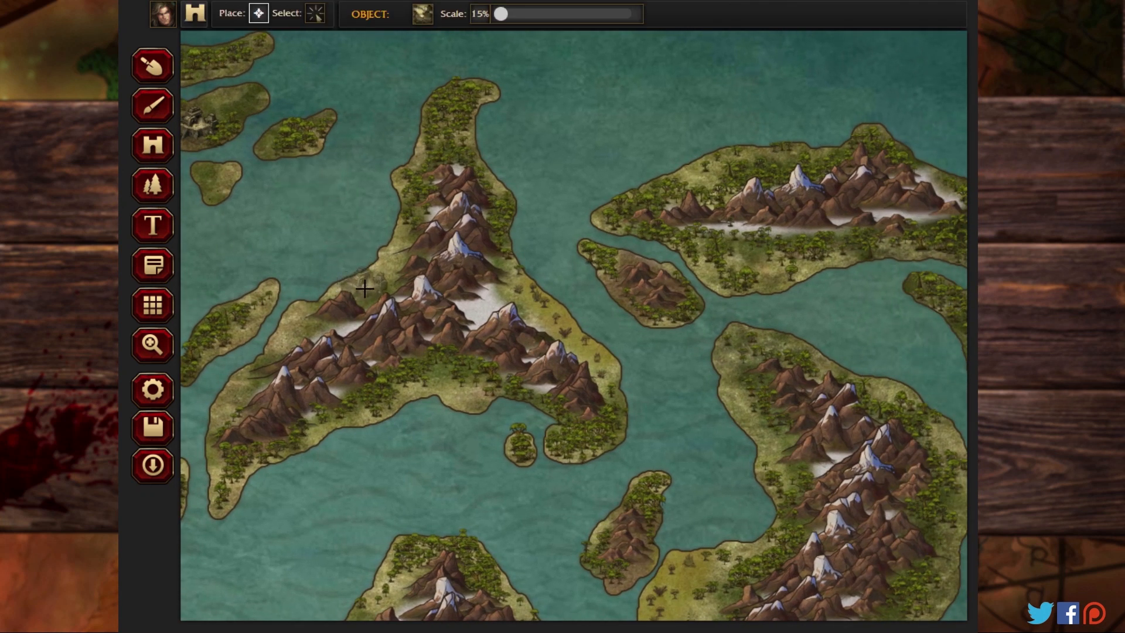
click(300, 325)
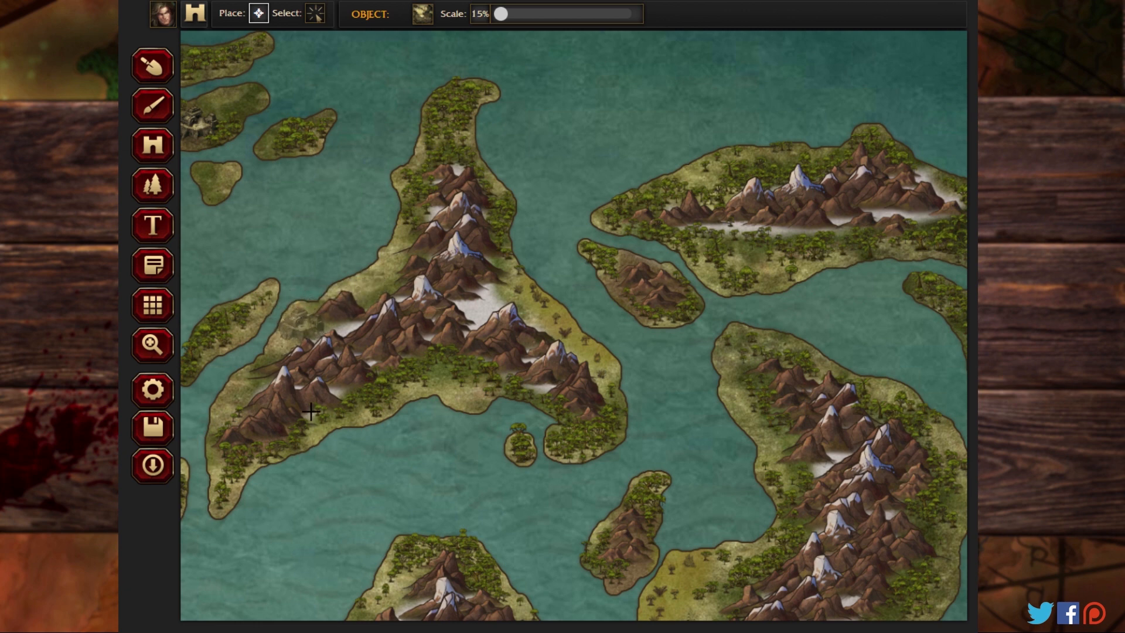
click(468, 390)
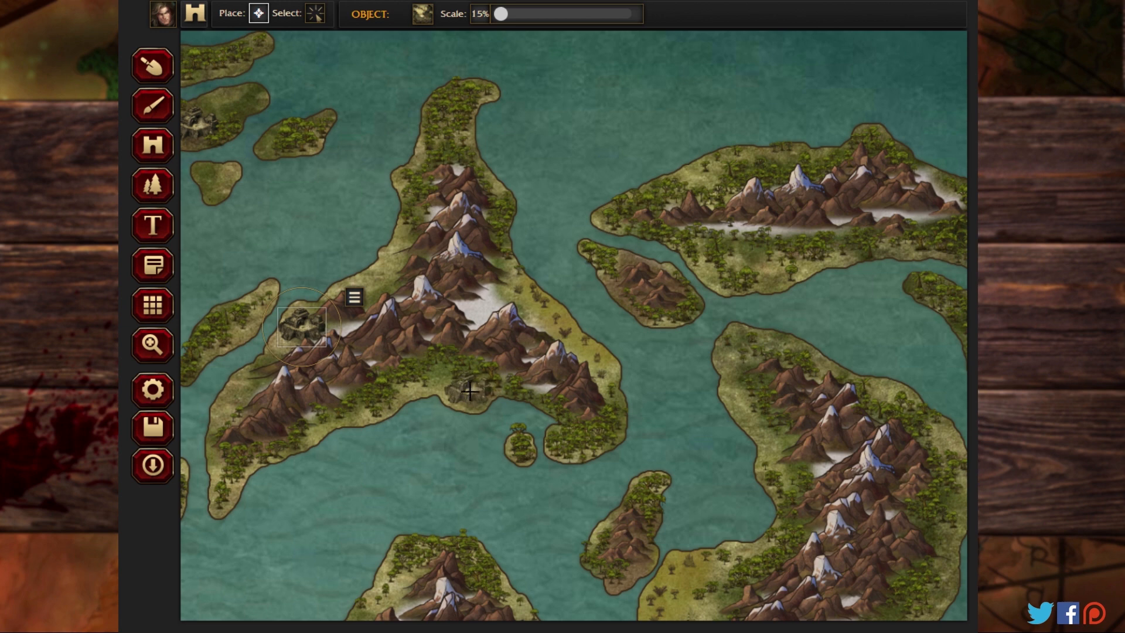
click(699, 179)
click(744, 345)
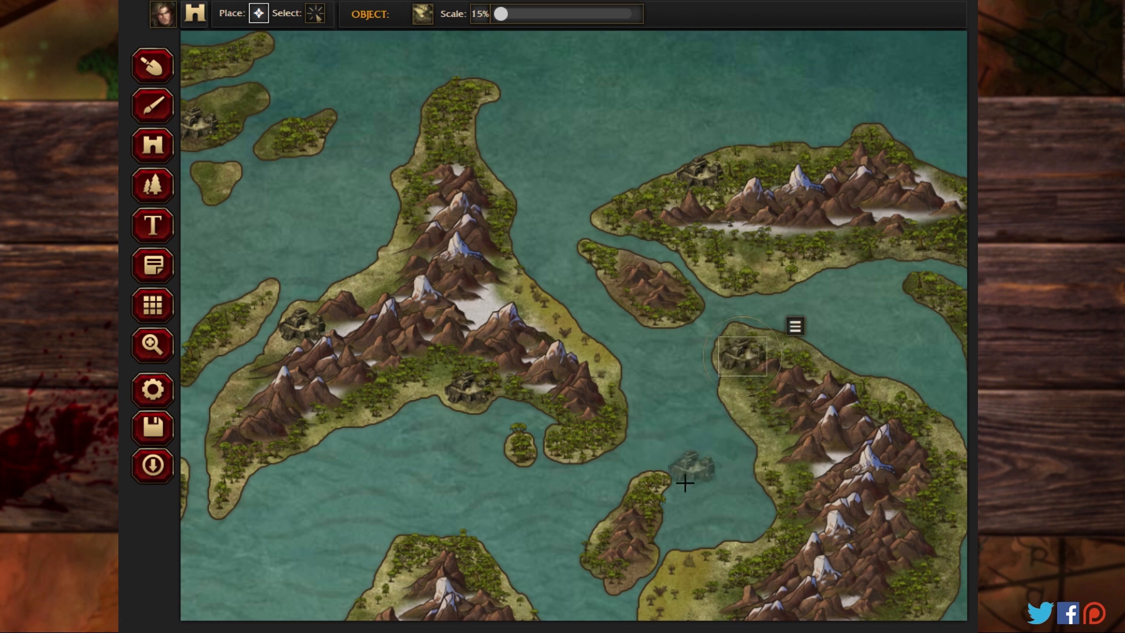
Step: Place jungle temples on the eastern landmass's western and southeastern coasts, the central southern landmass's western and eastern coasts, and the southeastern landmass's northern tip
click(163, 350)
drag(550, 474, 404, 229)
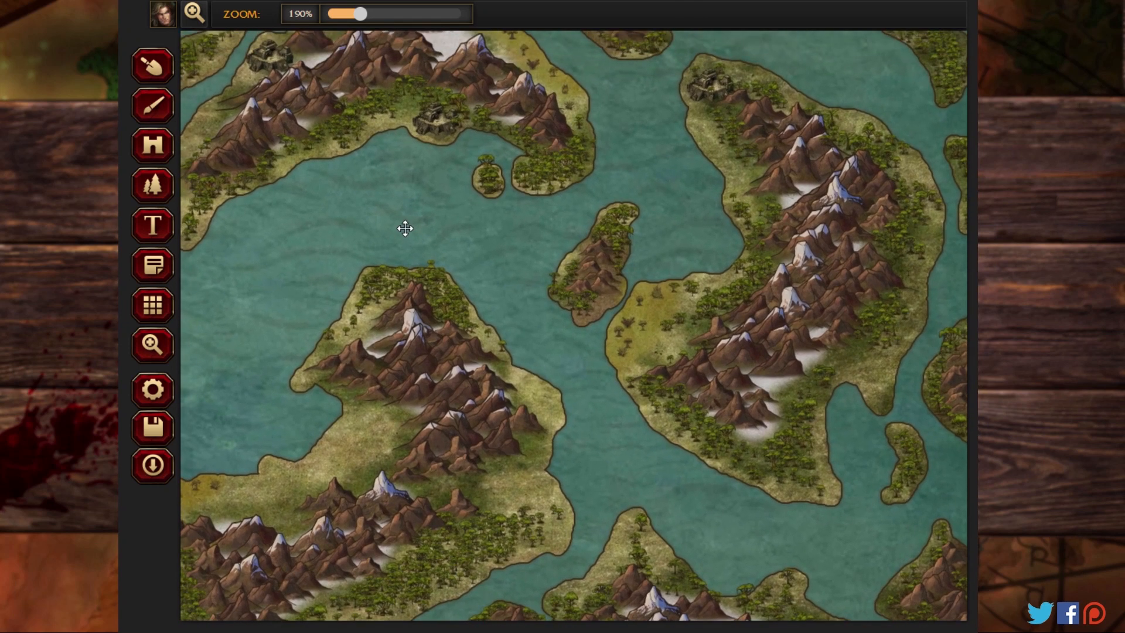
click(151, 145)
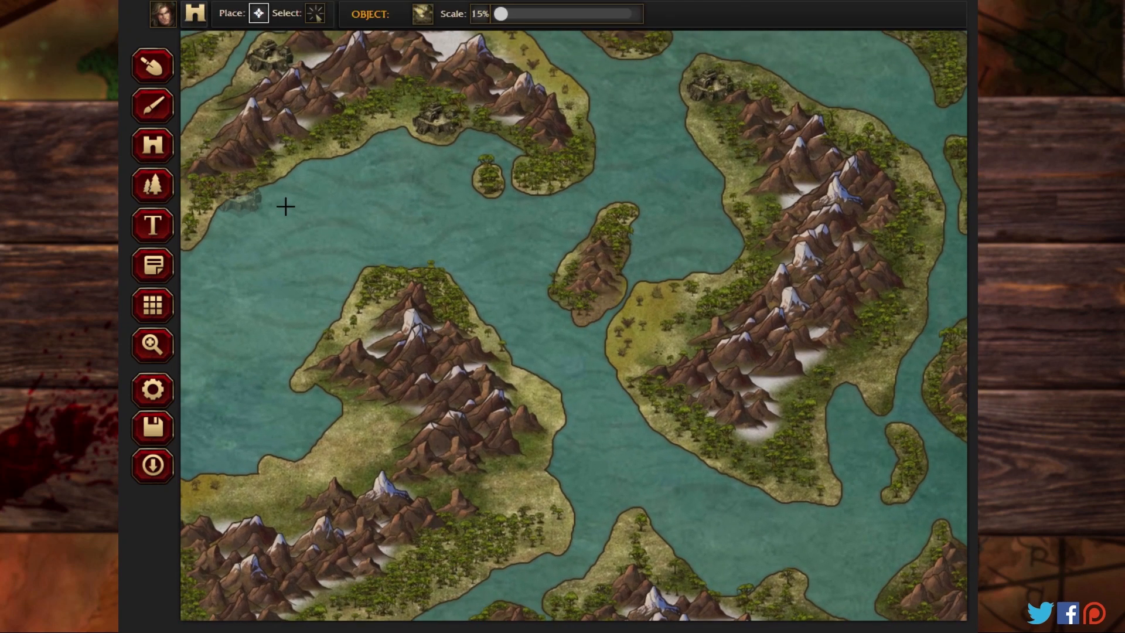
click(642, 359)
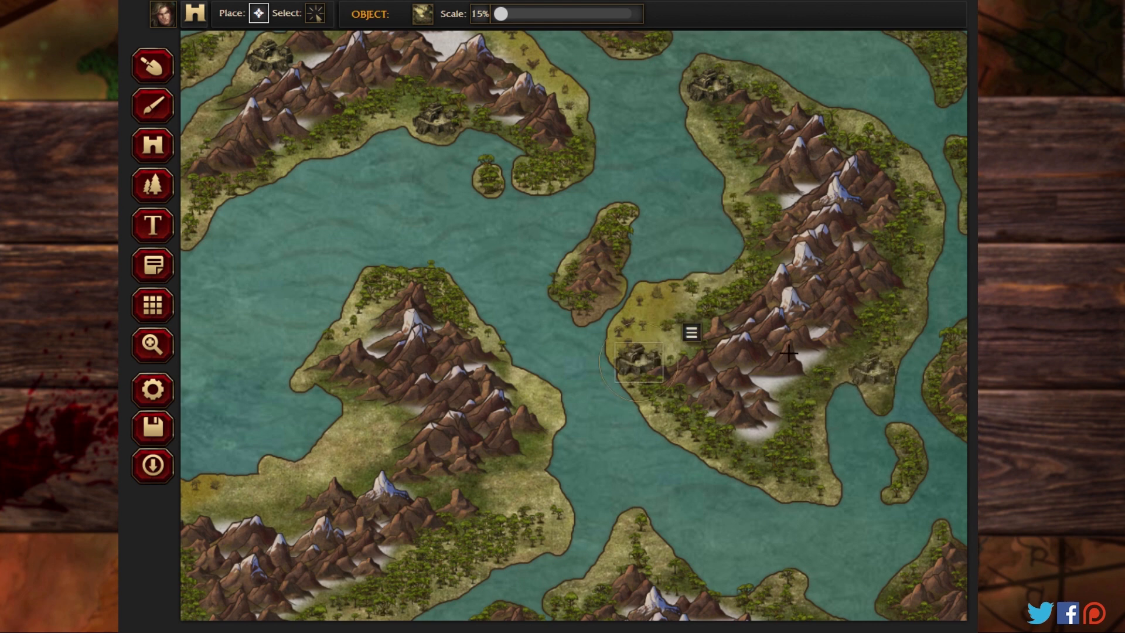
click(872, 372)
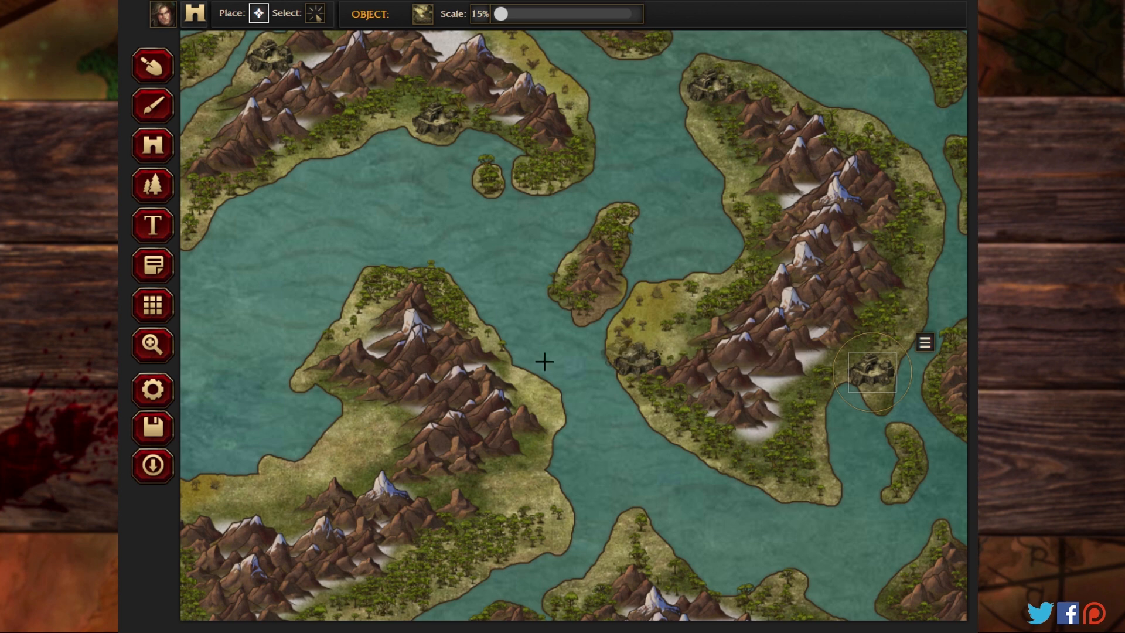
click(357, 421)
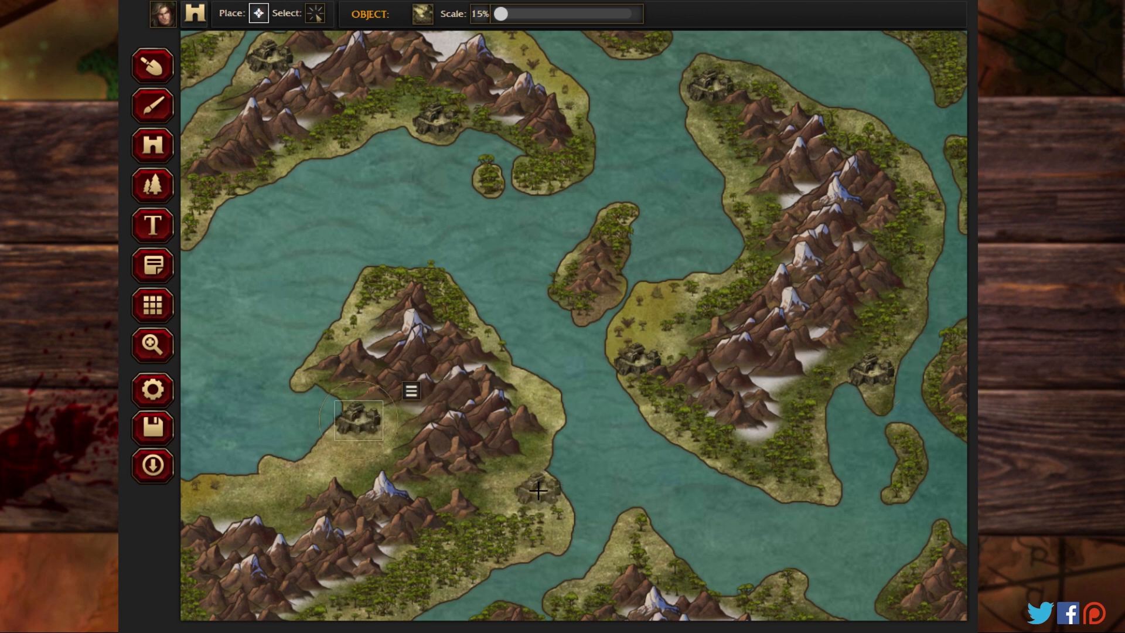
click(538, 490)
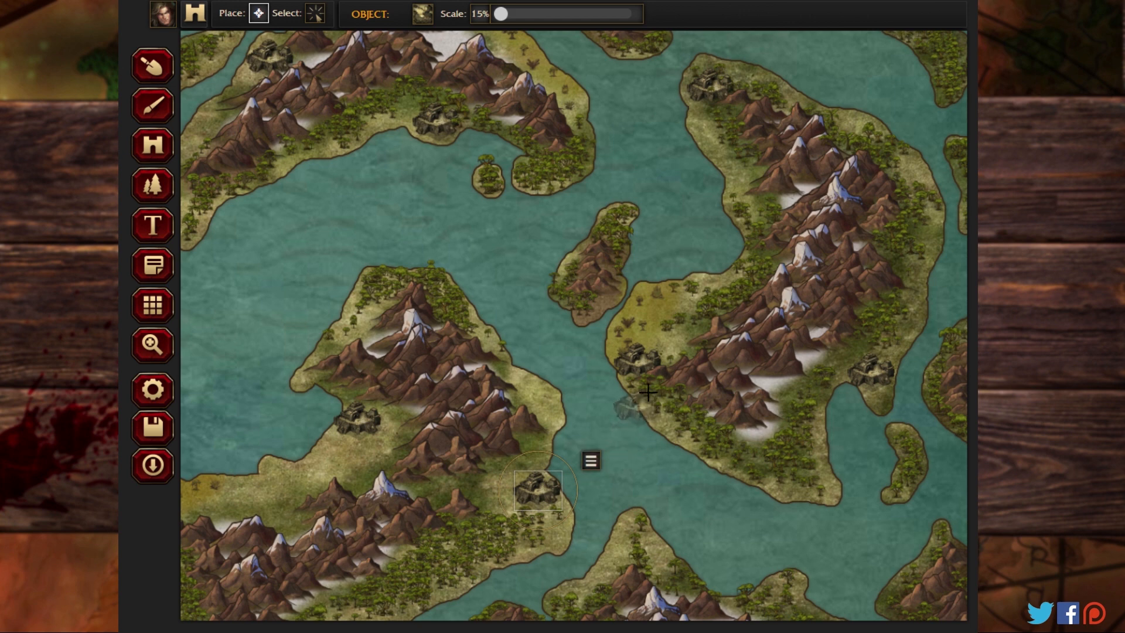
click(622, 553)
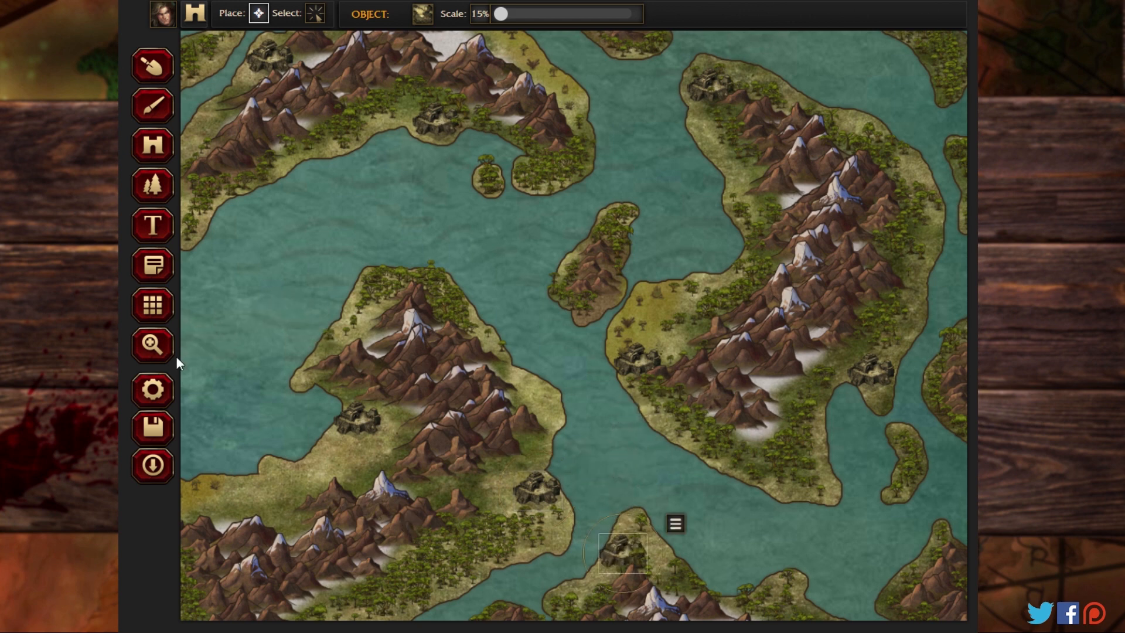
Step: Place jungle temples on the southeastern landmass's southwestern peninsula, in its yellow swamp valley's eastern end, and on the small mountainous island farther west
click(153, 345)
drag(276, 446, 198, 177)
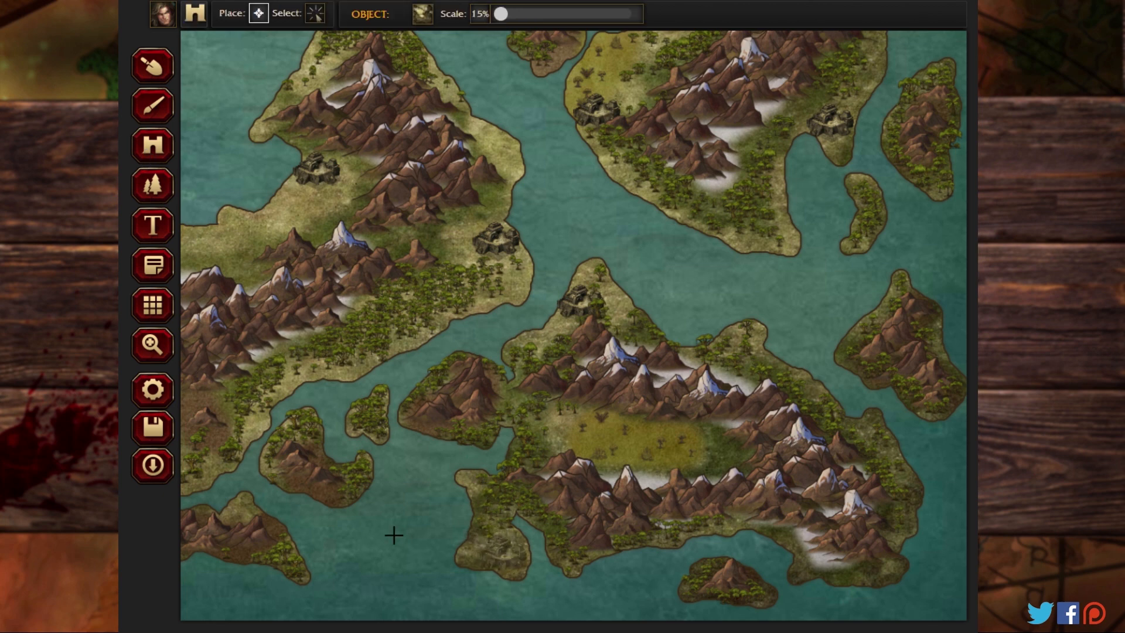
click(502, 555)
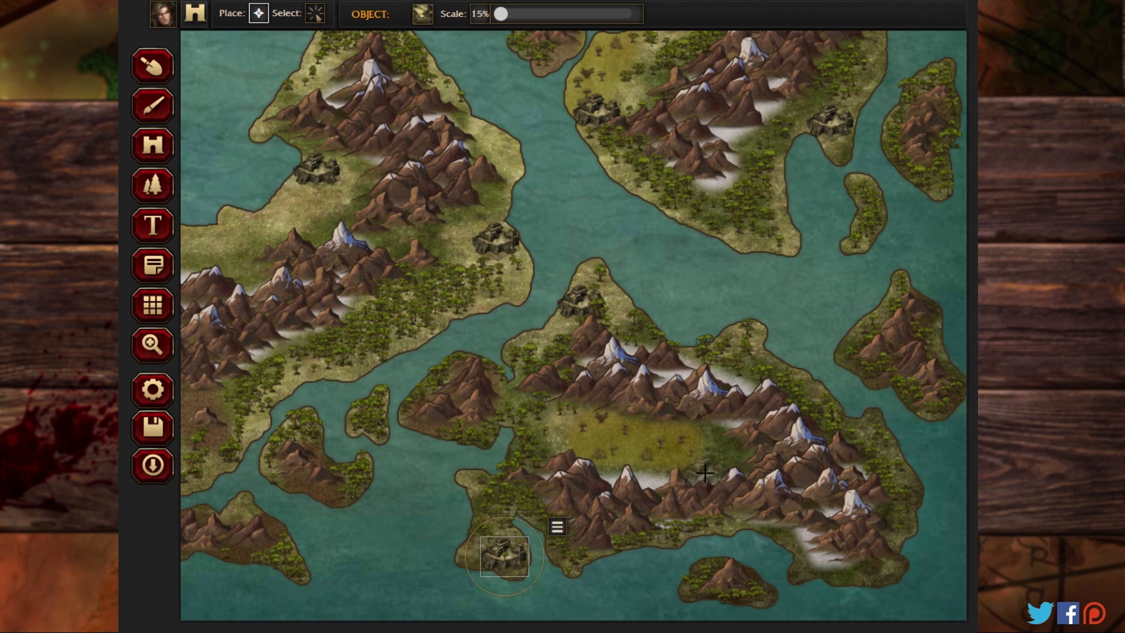
click(692, 492)
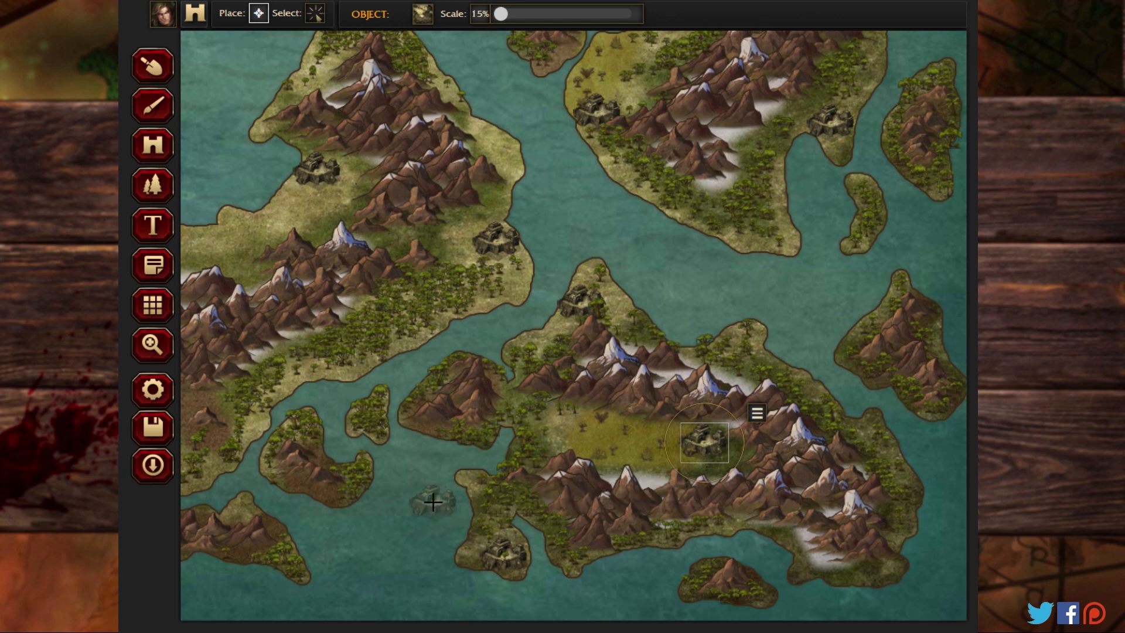
click(243, 511)
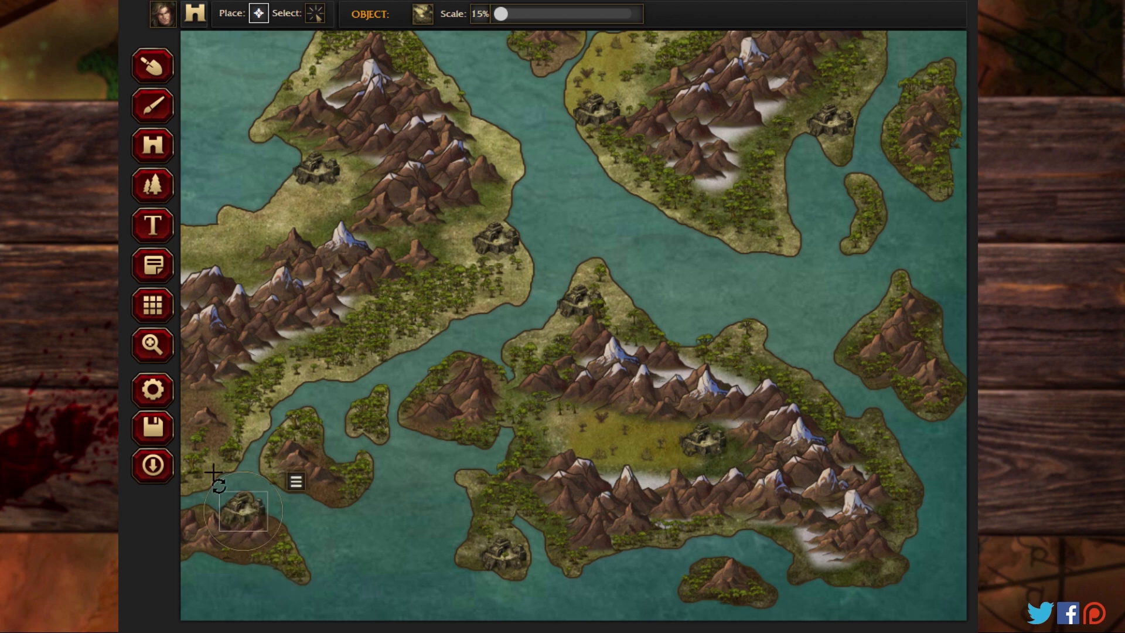
Step: Place jungle temples on the southwestern landmass's eastern and western coasts, and on the eastern end and northern tip of the island south of it
click(153, 345)
drag(237, 395, 654, 391)
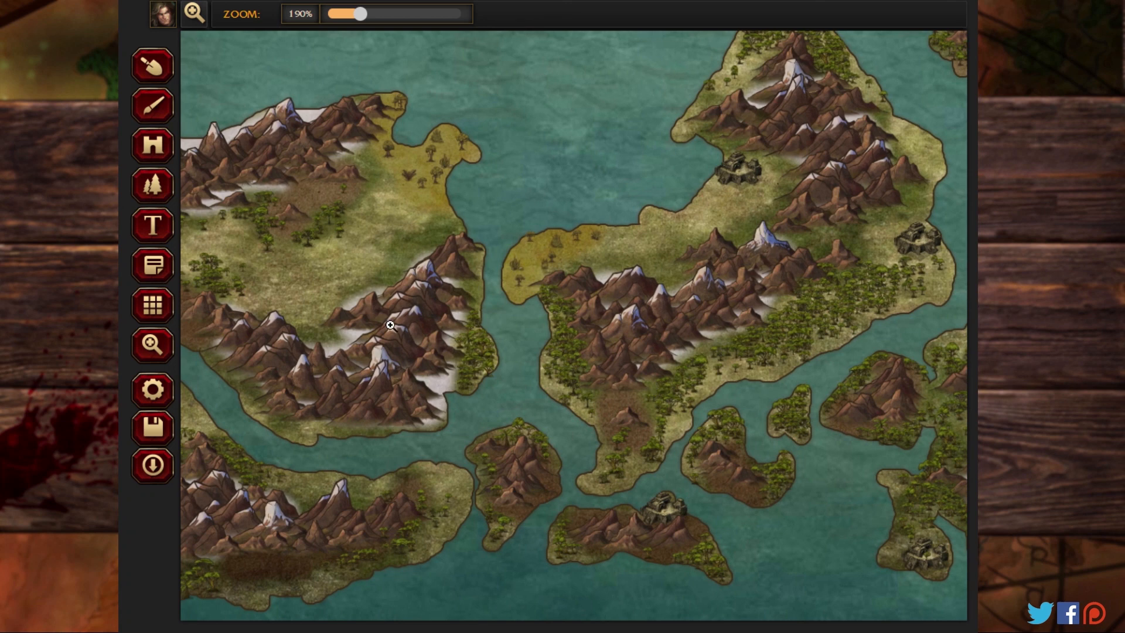
drag(328, 310, 467, 315)
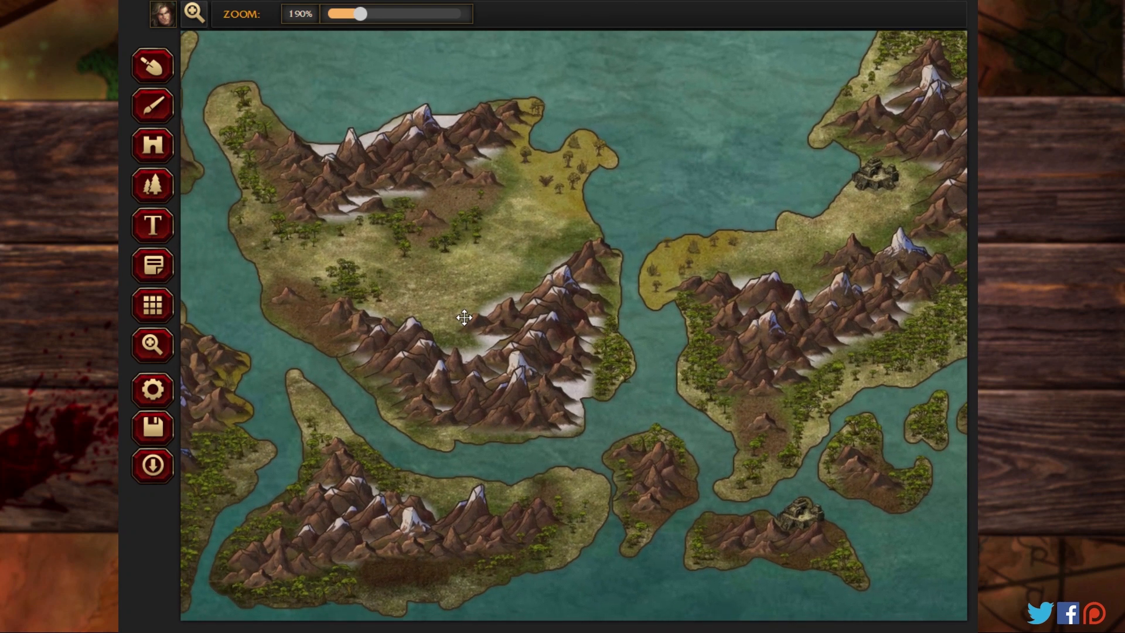
click(154, 152)
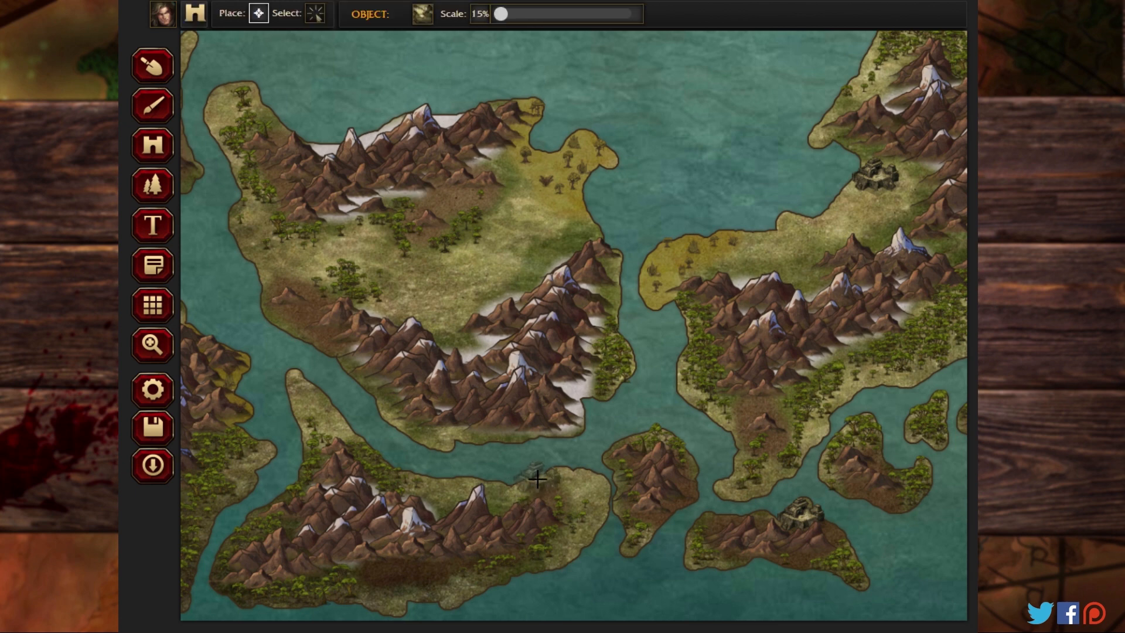
click(571, 486)
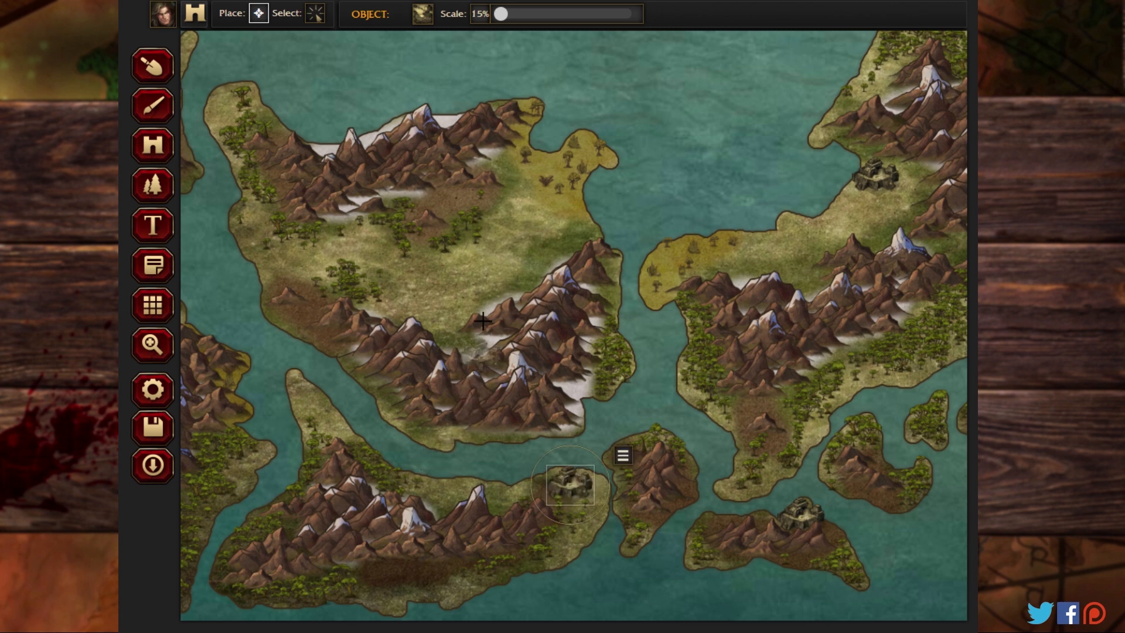
click(569, 231)
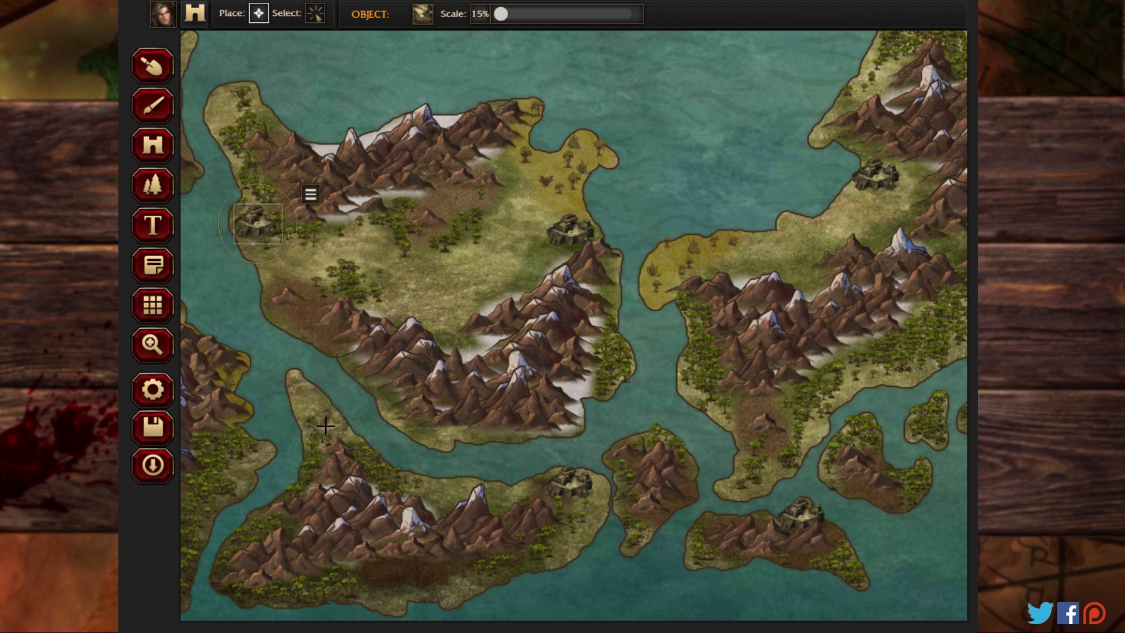
click(325, 426)
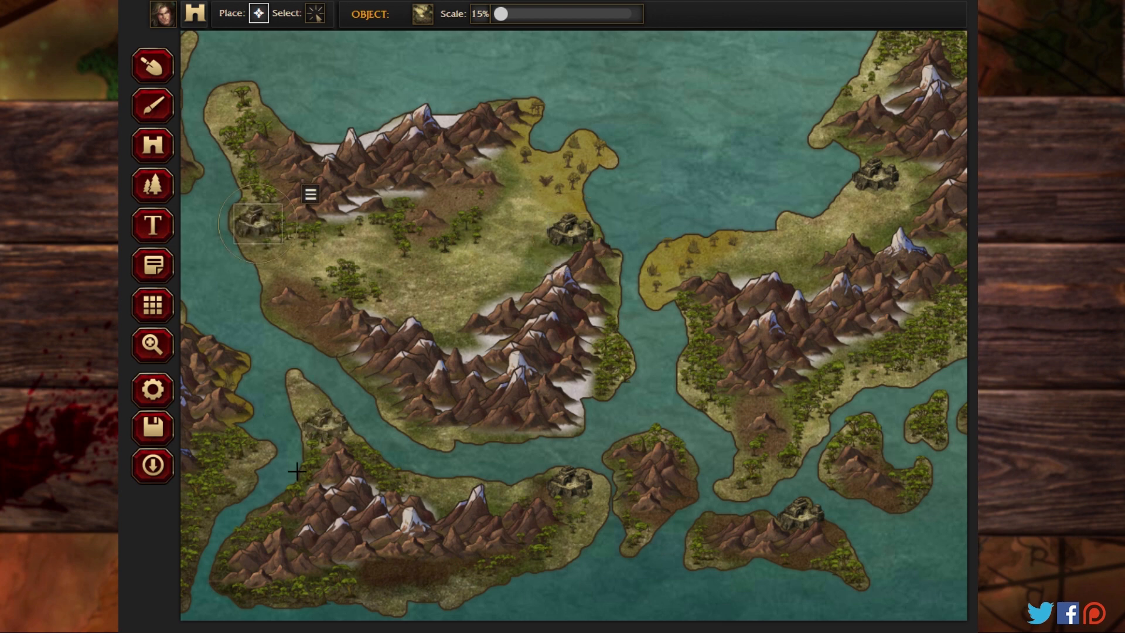
Step: Place jungle temples on the eastern cape of the mountainous far southwestern island and on the southwestern landmass's northwestern tip
click(152, 344)
drag(234, 353, 382, 344)
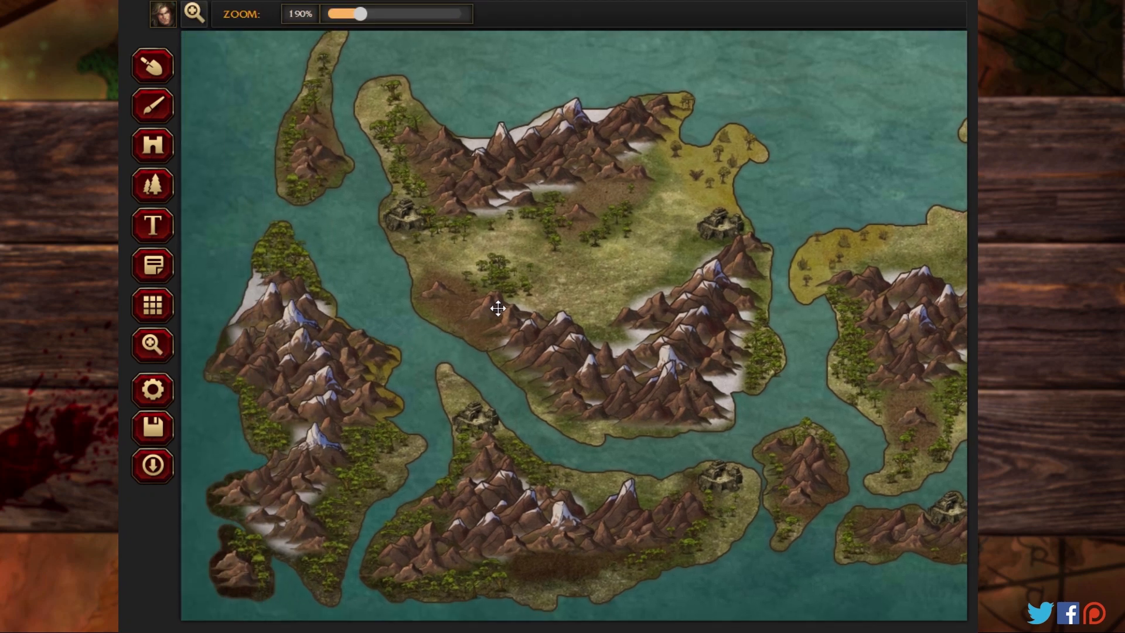
click(154, 151)
click(388, 459)
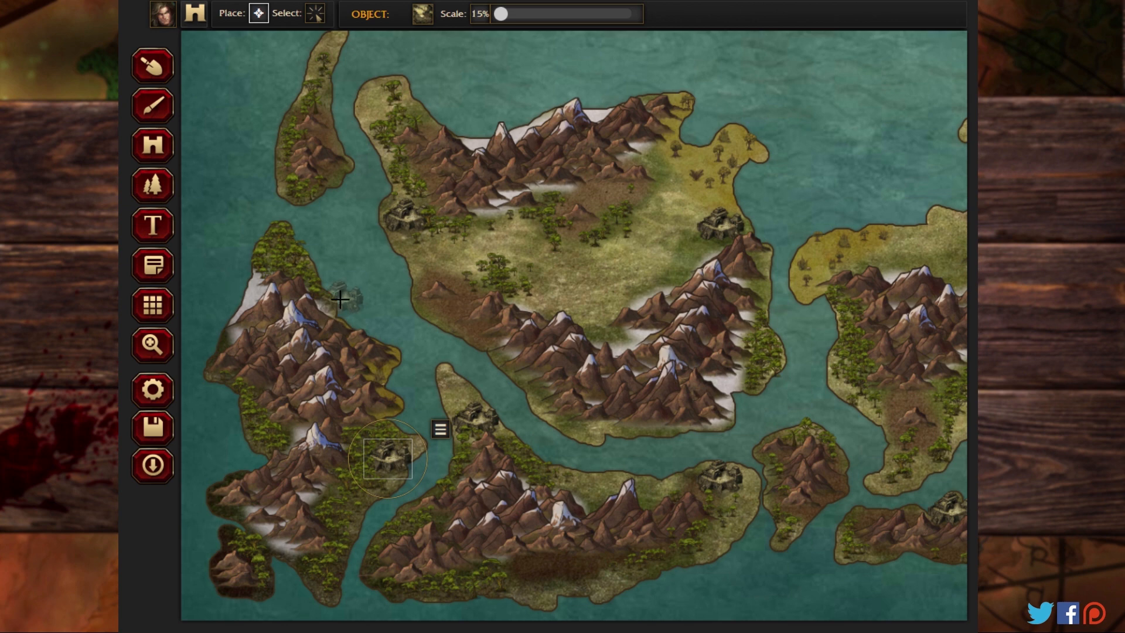
click(375, 101)
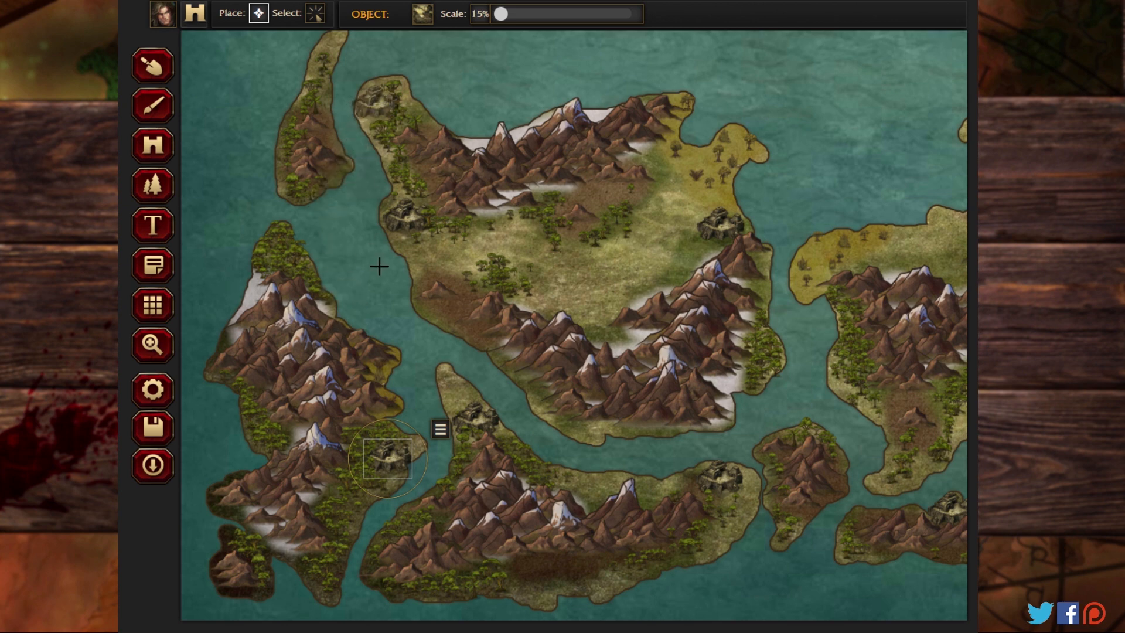
Step: Place a jungle temple on the western landmass's southeastern tip, just south of its yellow swamp
click(151, 351)
drag(595, 77, 395, 450)
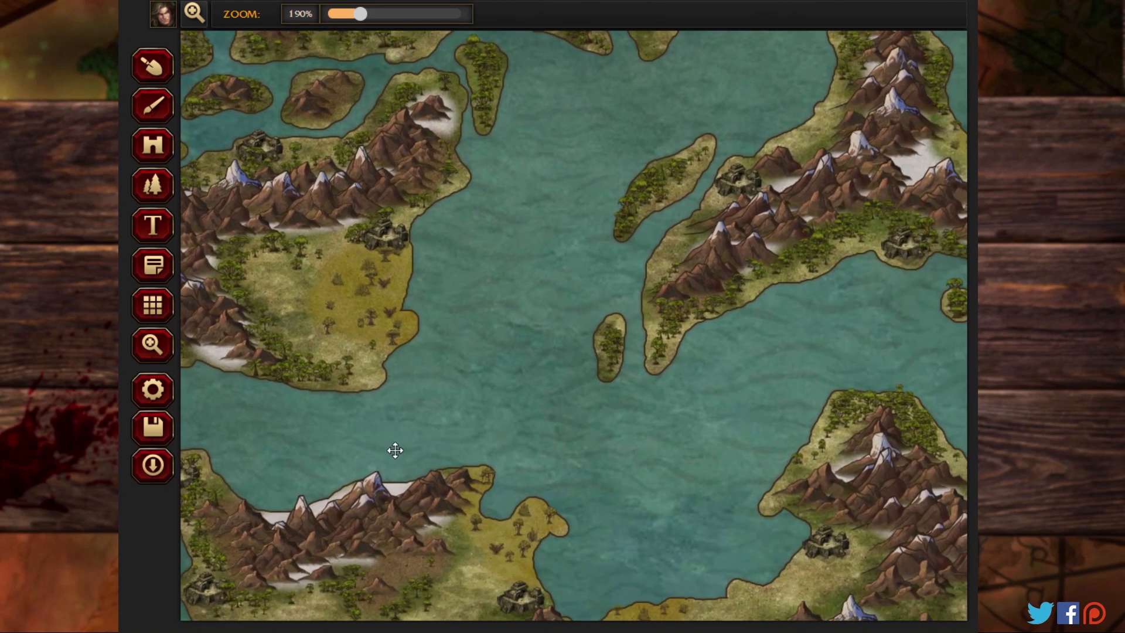
click(146, 184)
click(147, 152)
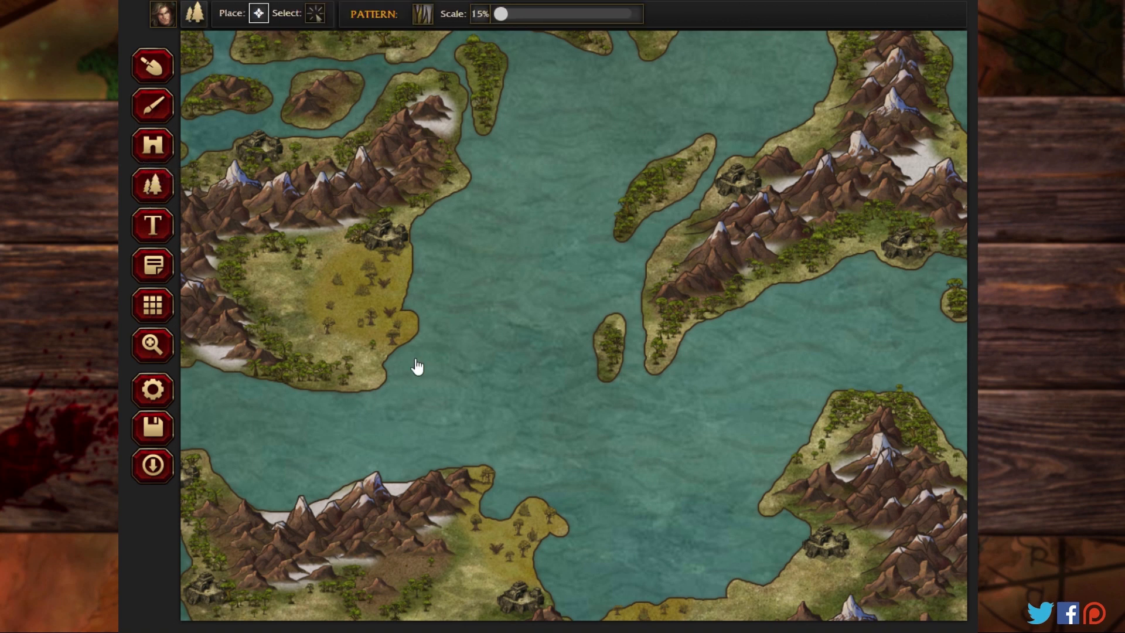
click(360, 366)
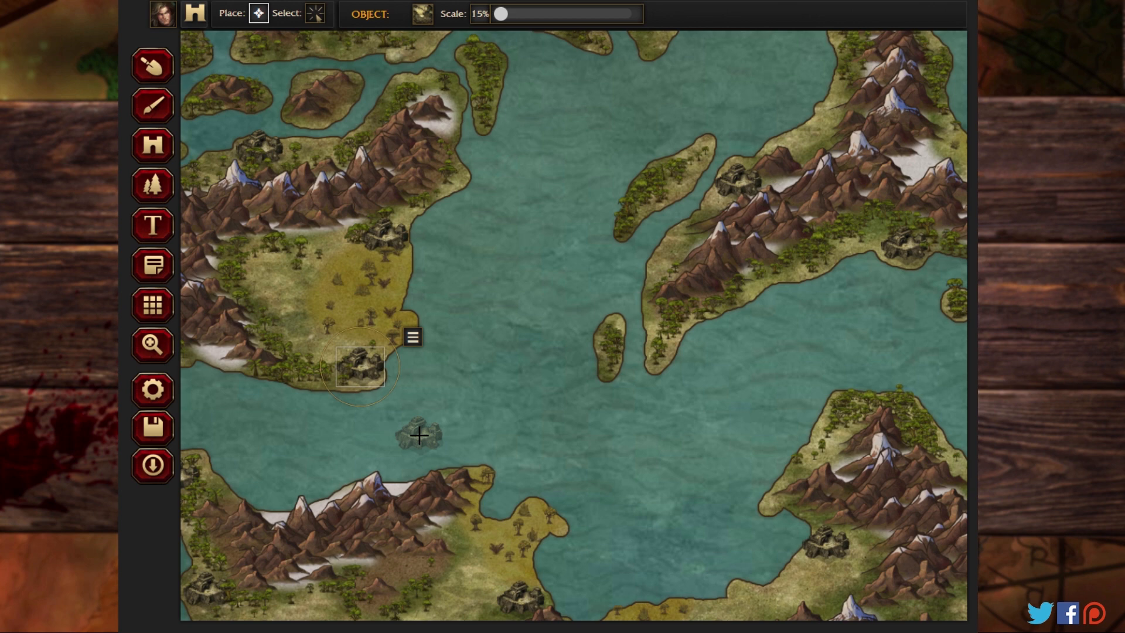
click(151, 346)
drag(360, 15, 328, 16)
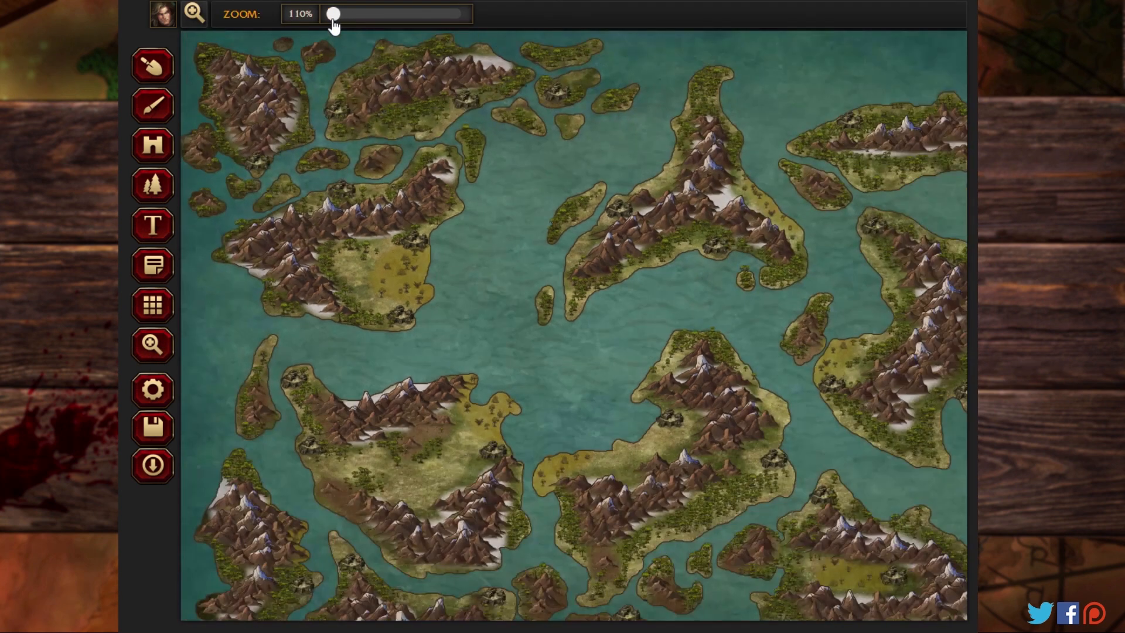